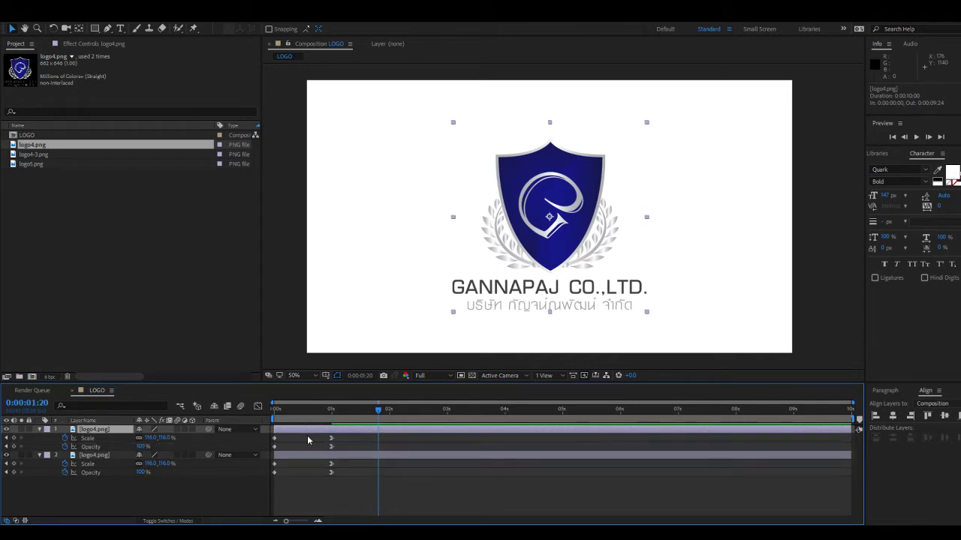
Apply Easy Ease to the first logo4.png layer's Scale and Opacity keyframes at 1 second and preview the animation from the start.
left_click_drag(345, 438, 334, 450)
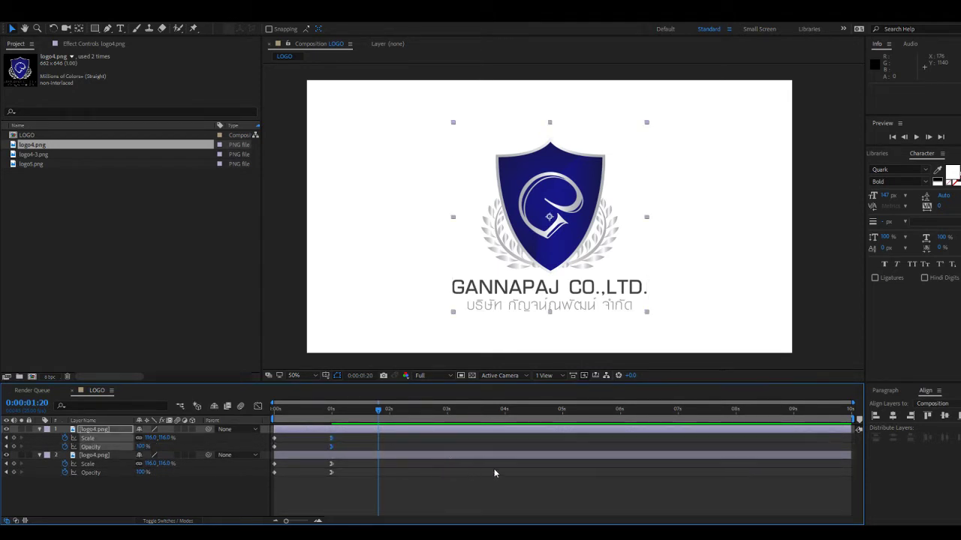
left_click(361, 470)
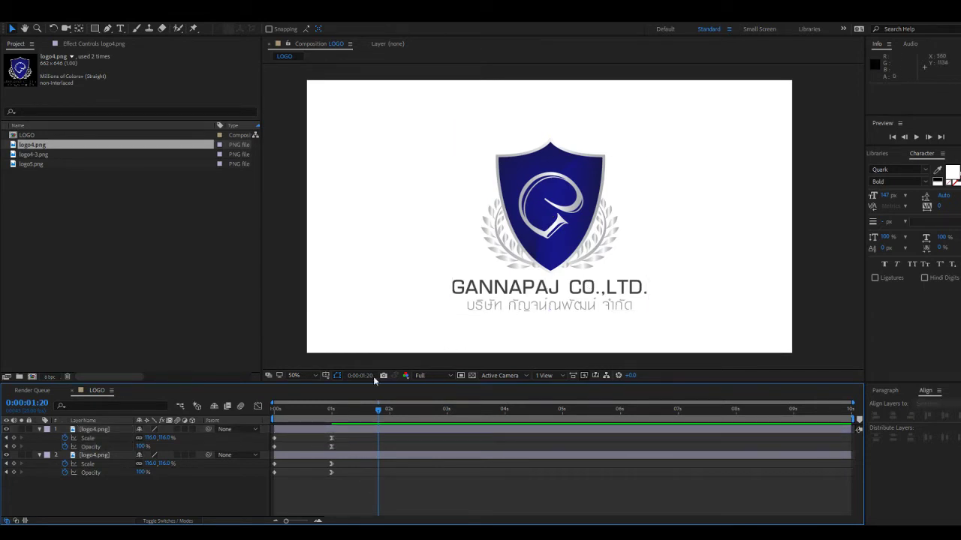
key("Home")
key("space")
Convert the first logo4.png layer's Scale and Opacity keyframes at 1 second to linear, and preview it with the second layer hidden.
left_click(331, 438)
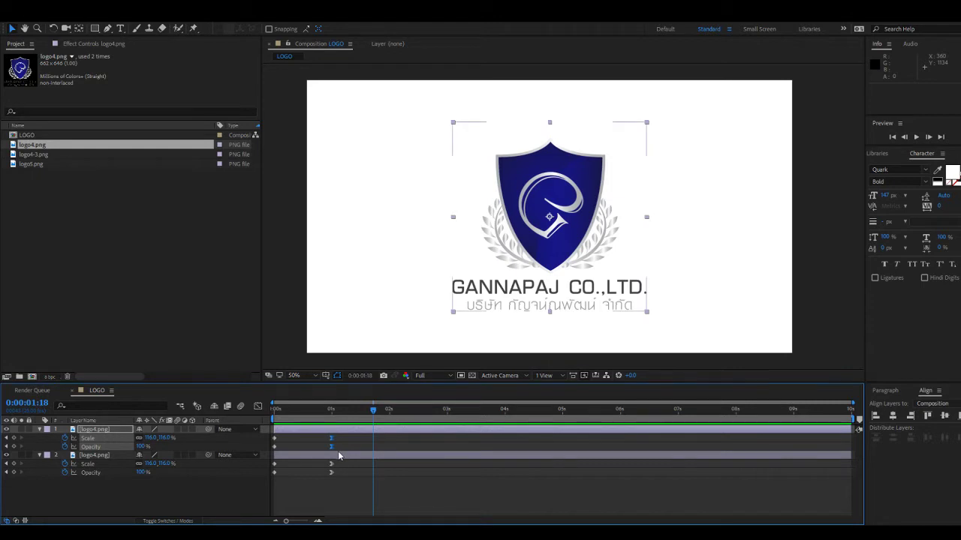
left_click(331, 446, "shift")
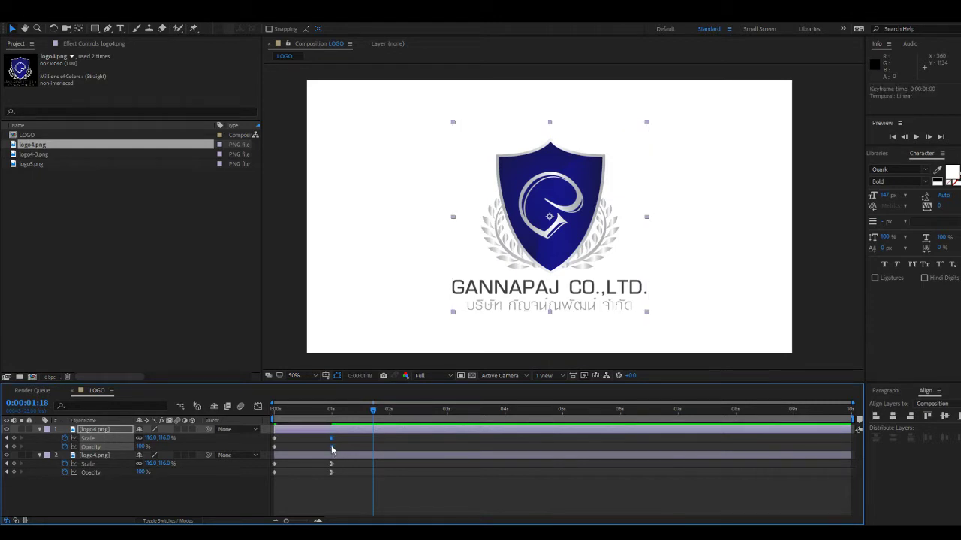
left_click(3, 457)
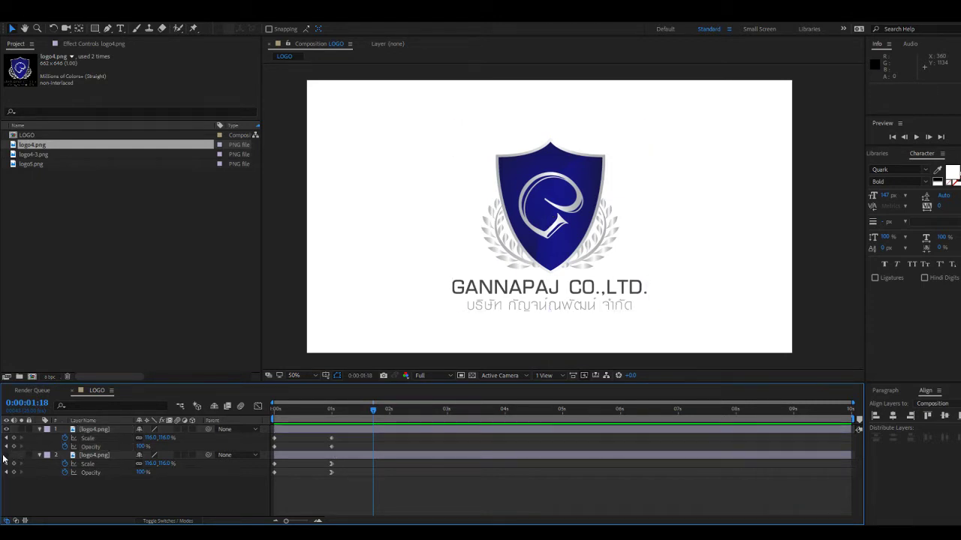
left_click(6, 456)
left_click(6, 456)
left_click_drag(325, 411, 218, 414)
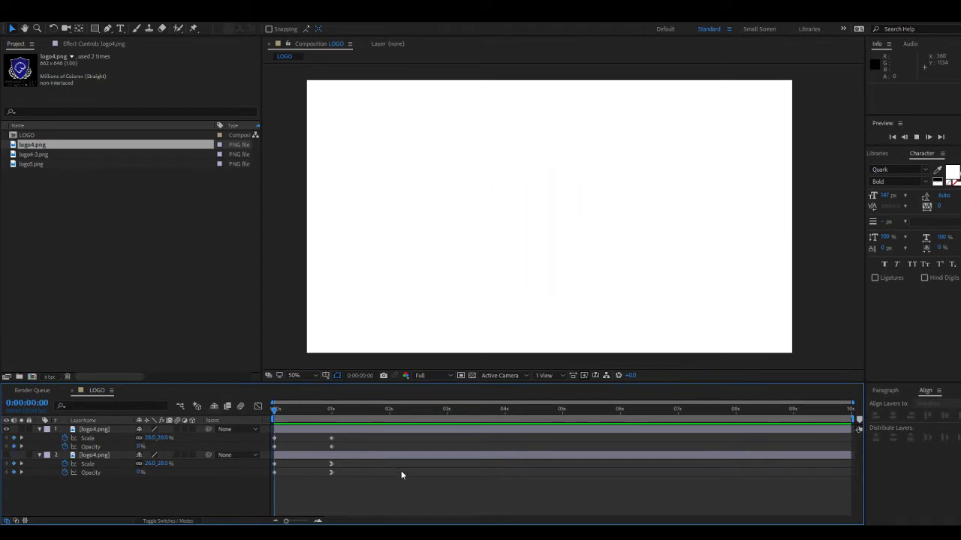
key("space")
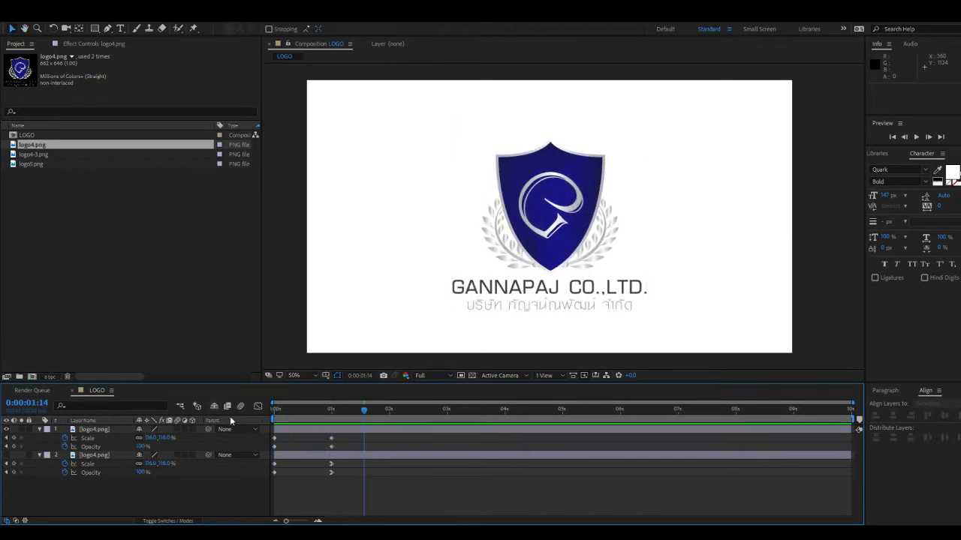
Hide the first logo4.png layer, show the second one and preview its eased animation from the start.
left_click(7, 456)
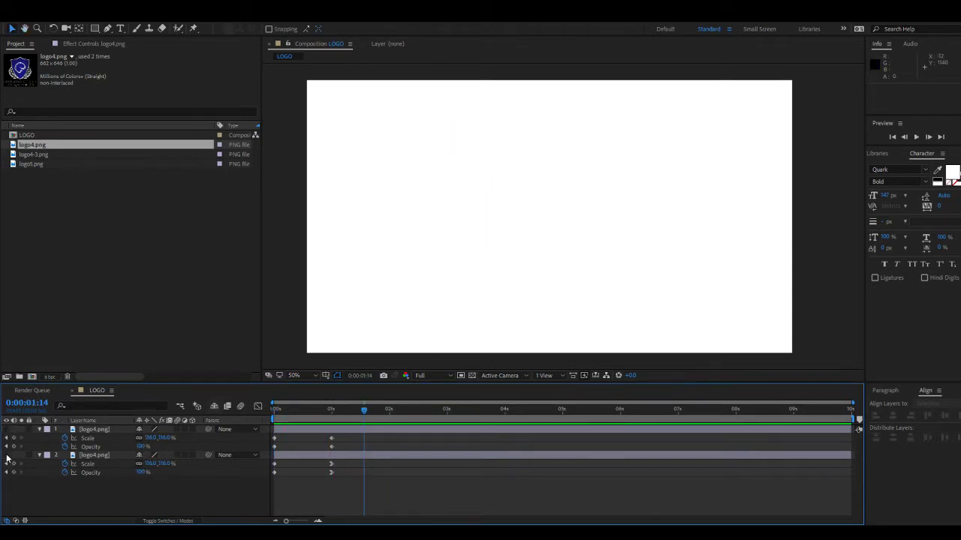
left_click(7, 457)
left_click_drag(300, 411, 259, 412)
key("space")
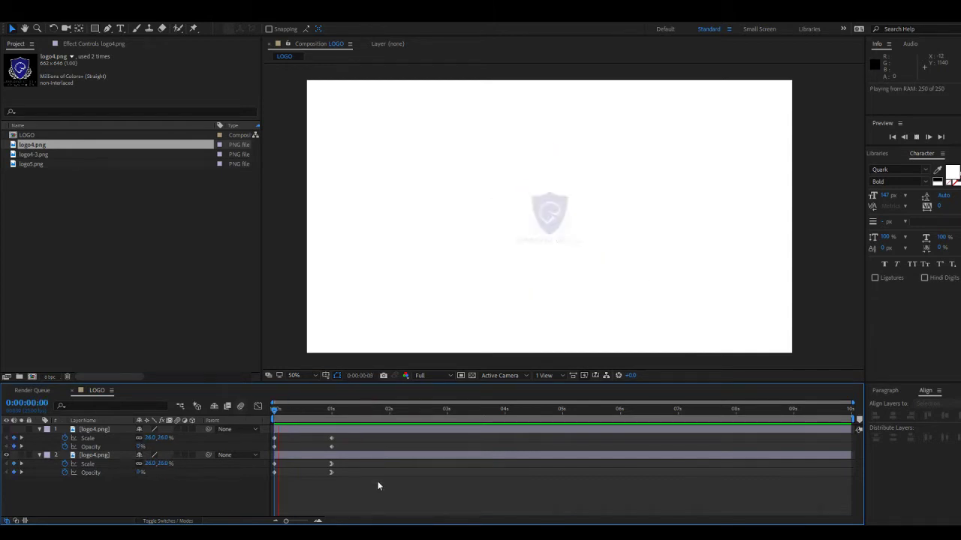
left_click(272, 411)
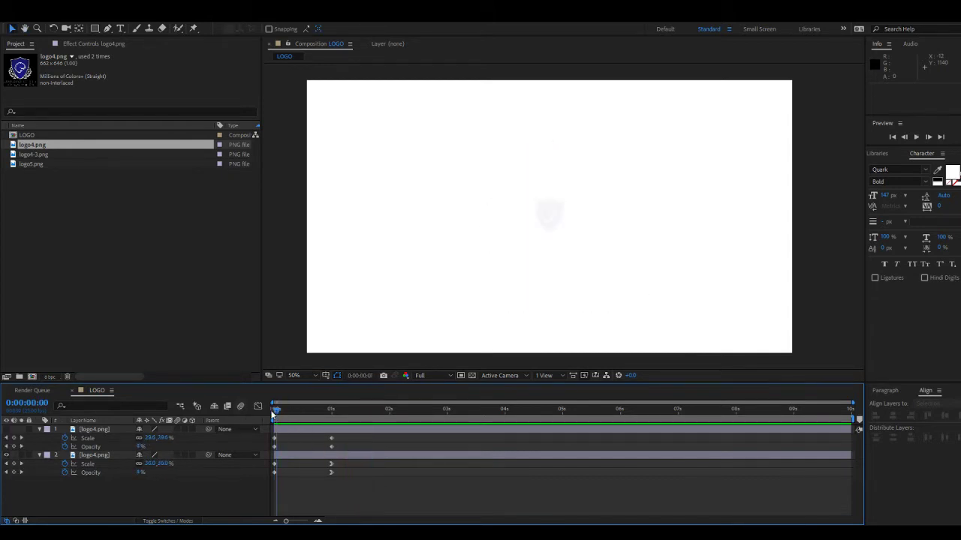
key("space")
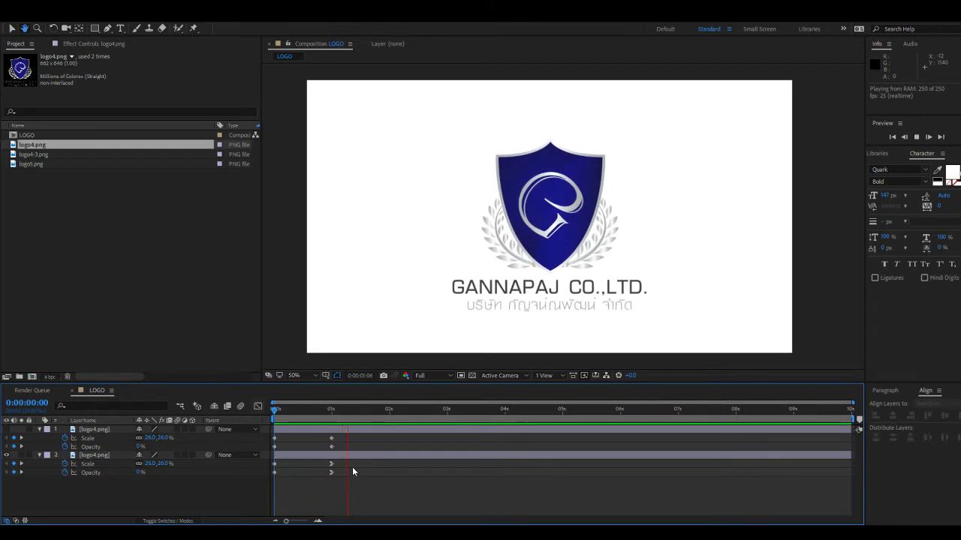
Set the time to 1 second and display the second logo4.png layer's Scale curve in an enlarged Graph Editor.
left_click_drag(315, 410, 331, 411)
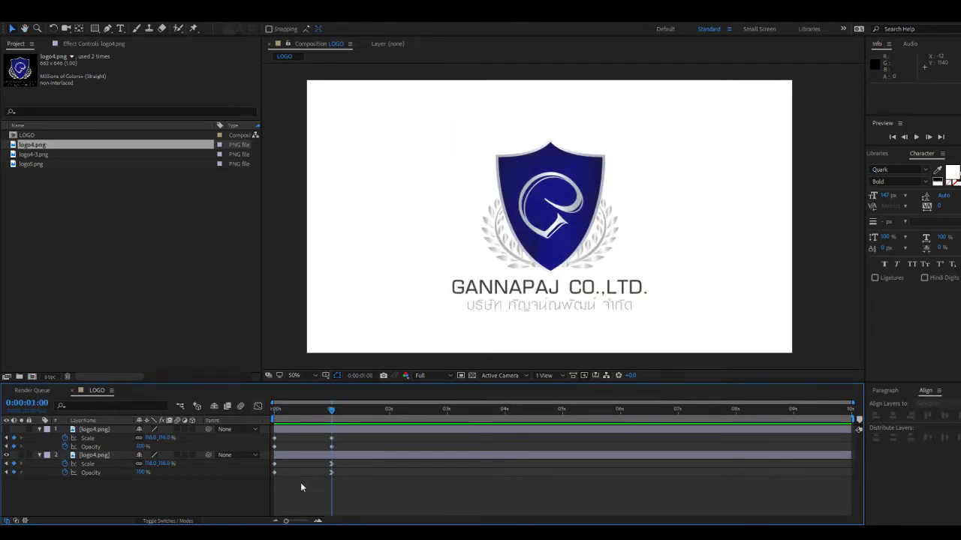
left_click(258, 407)
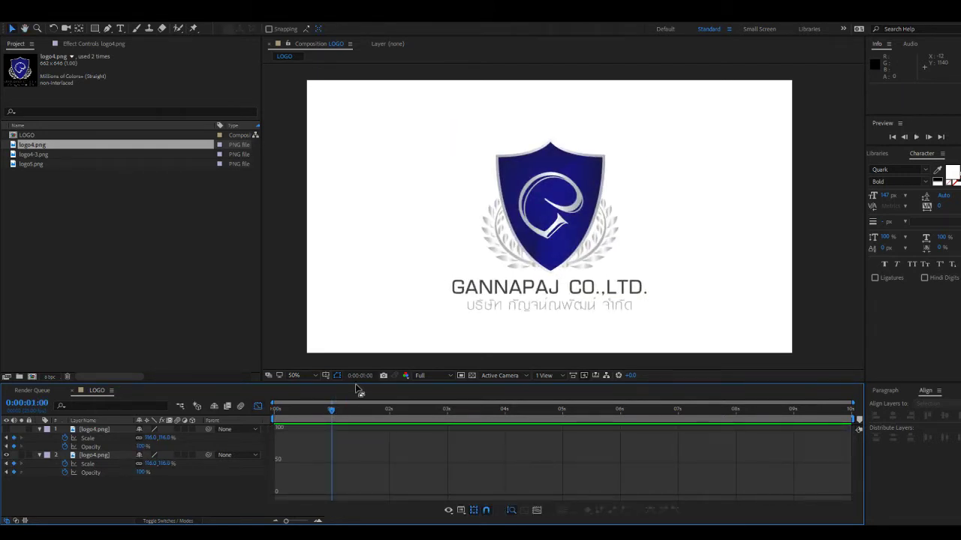
left_click_drag(358, 383, 360, 297)
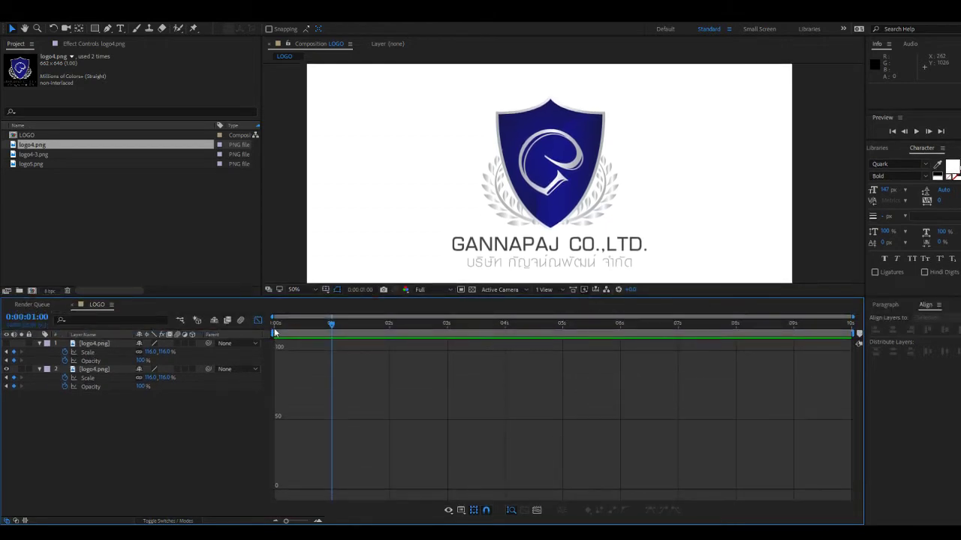
left_click(88, 378)
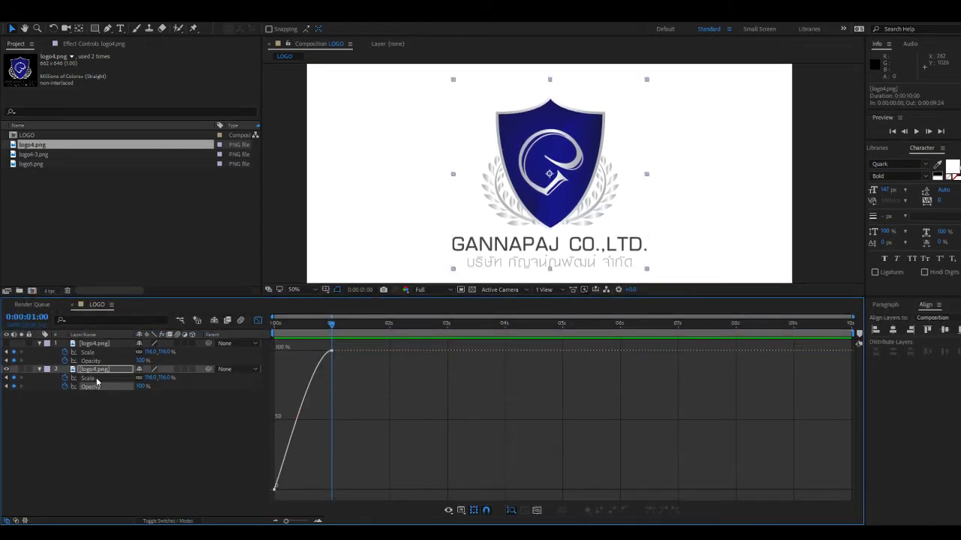
Extend the ease handle of the Scale keyframe at 1 second back to 0 seconds and review the resulting motion.
left_click(330, 351)
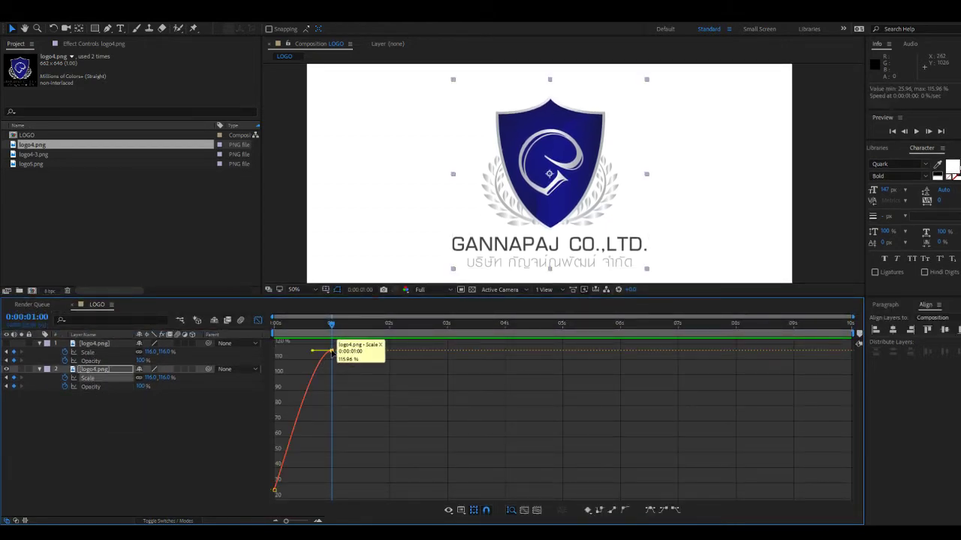
mouse_move(331, 351)
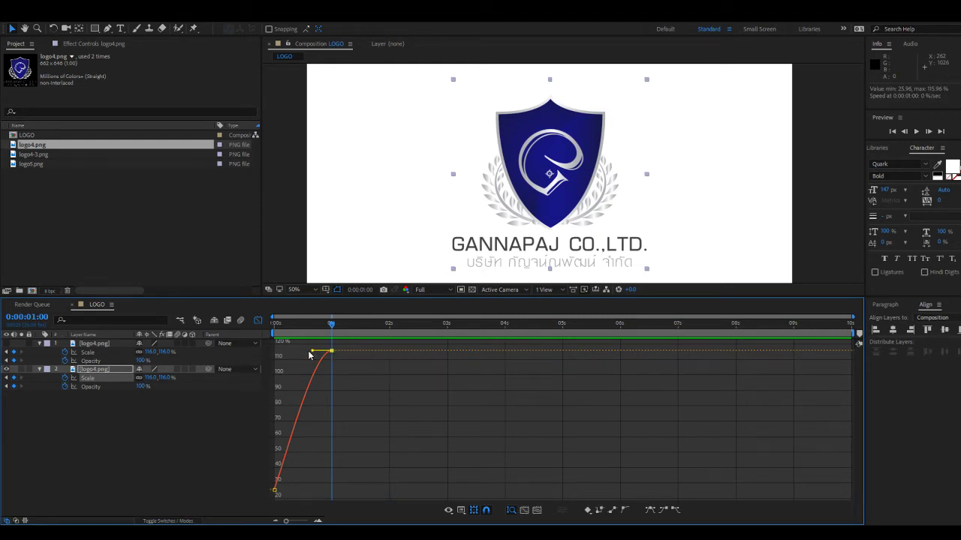
left_click_drag(313, 352, 275, 352)
key("space")
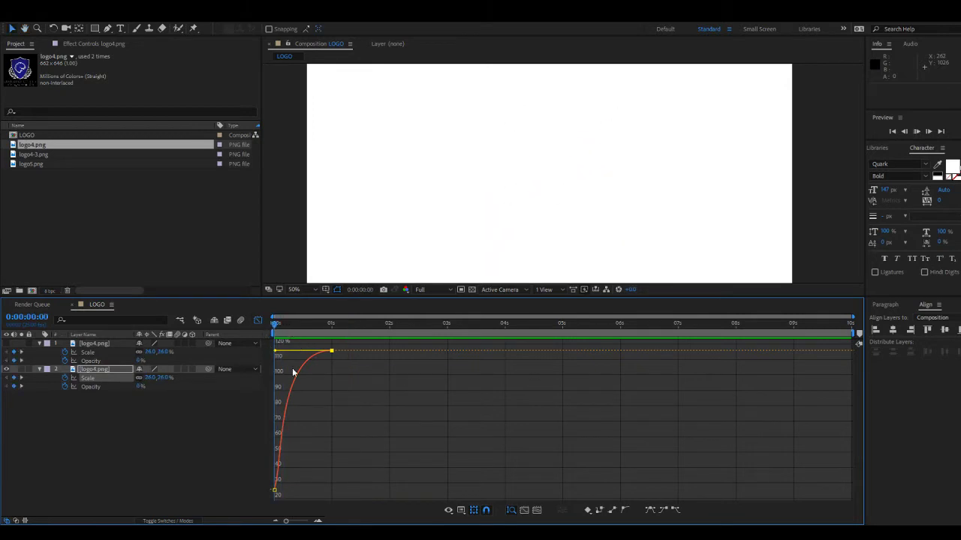
key("space")
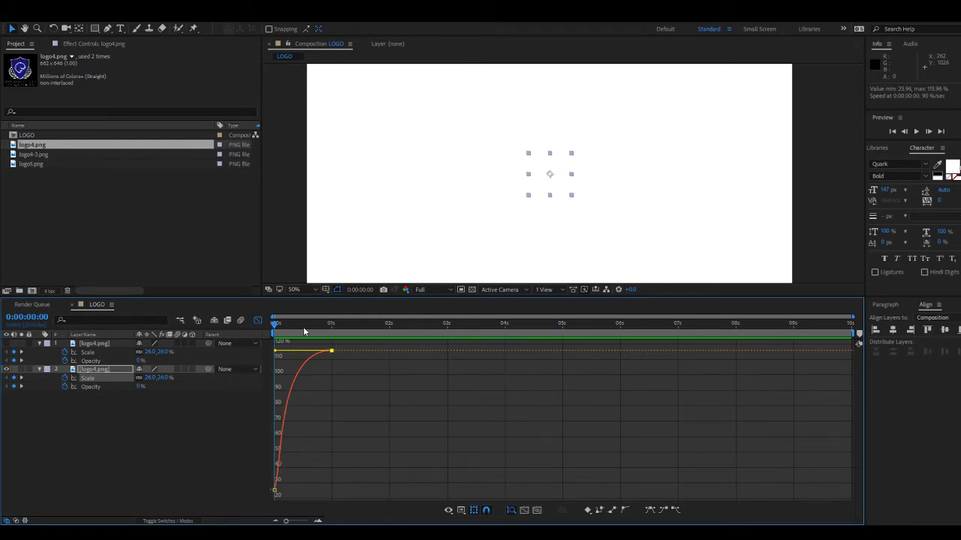
left_click(334, 327)
left_click_drag(334, 329, 332, 329)
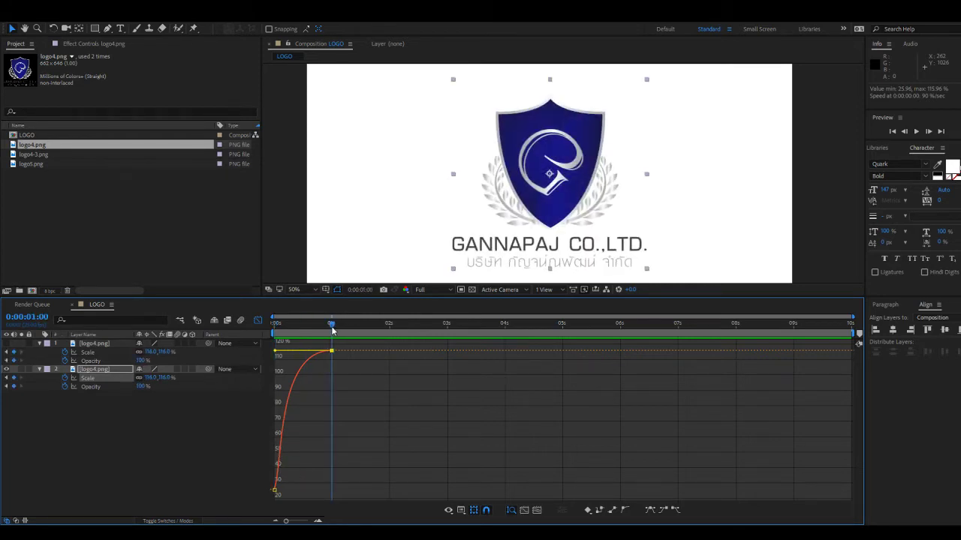
left_click(331, 327)
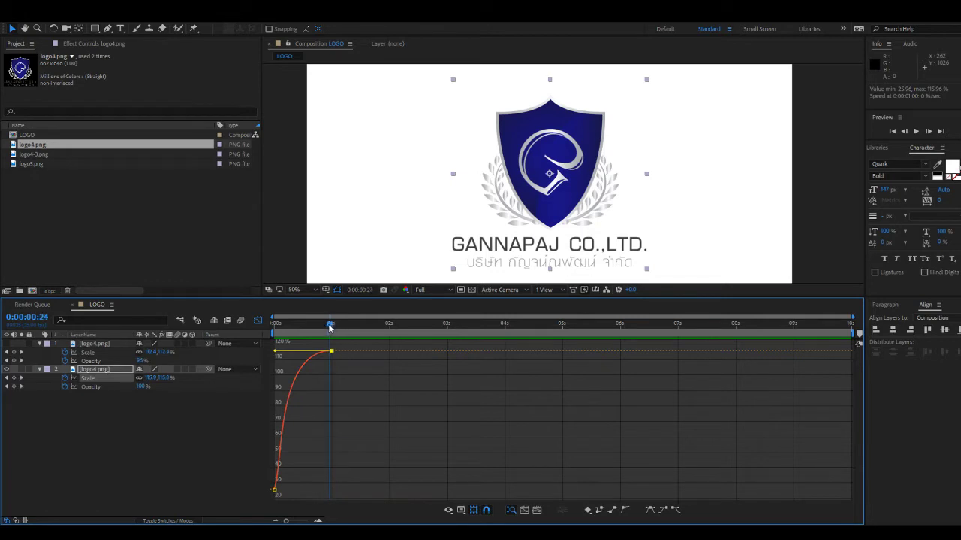
left_click_drag(329, 327, 282, 327)
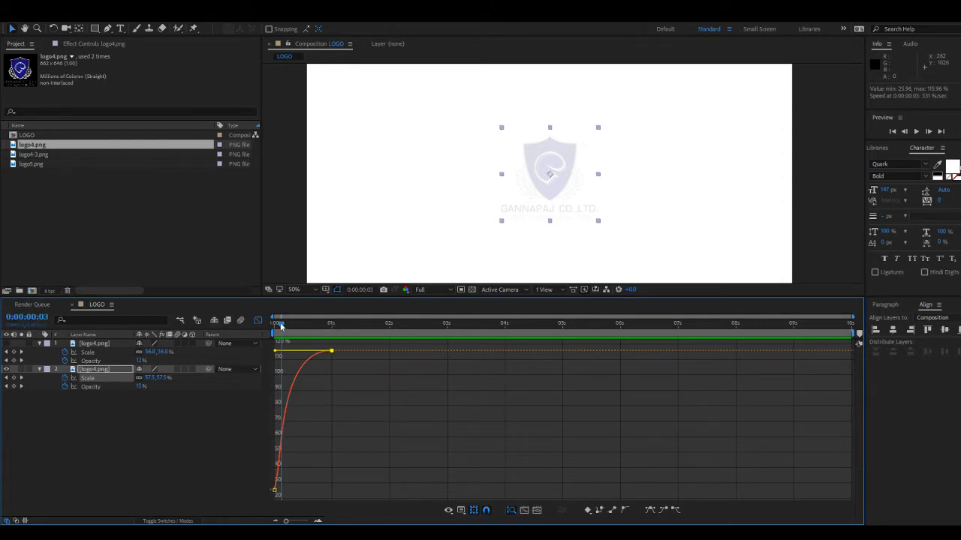
Move the ending Scale keyframe to 3 seconds and preview the slower growth of the logo.
left_click_drag(281, 324, 447, 351)
key("space")
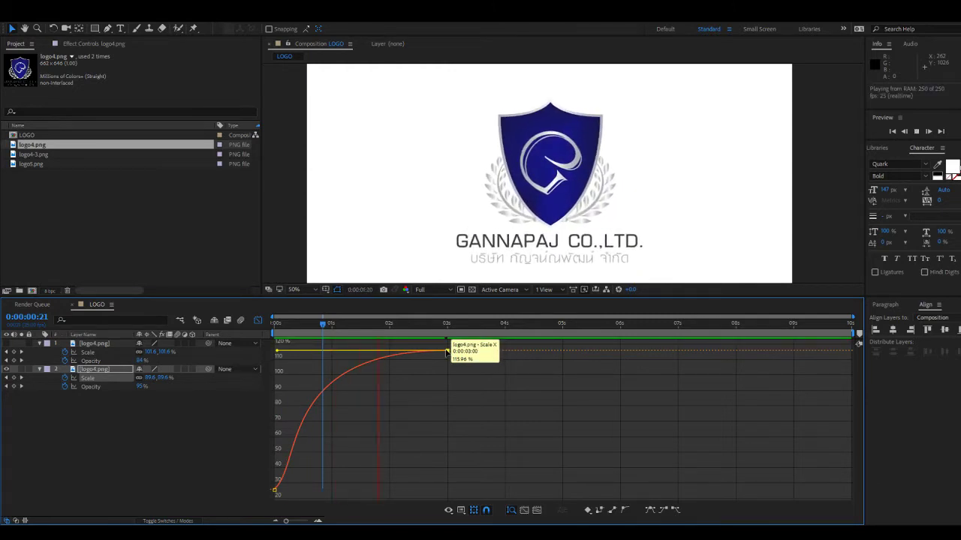
key("space")
left_click_drag(323, 325, 302, 342)
key("space")
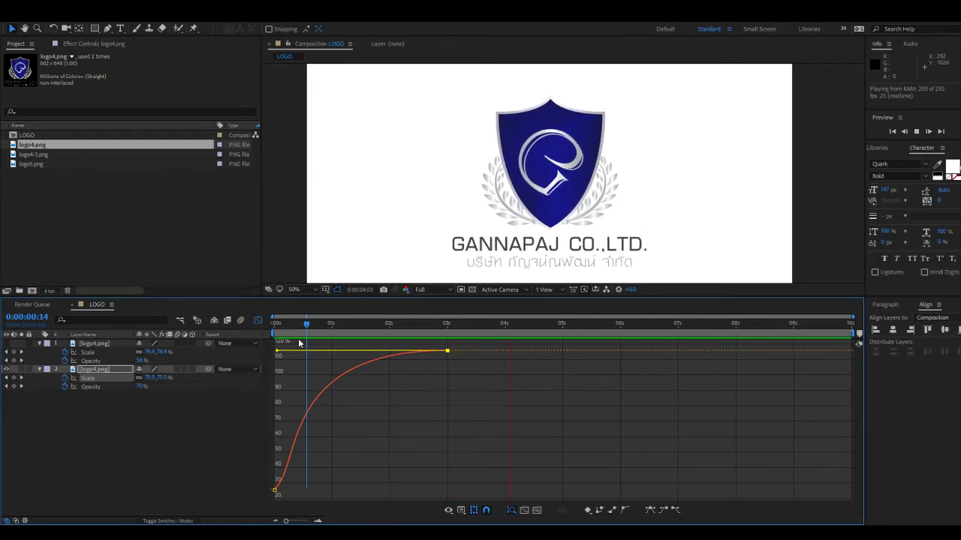
key("space")
key("space")
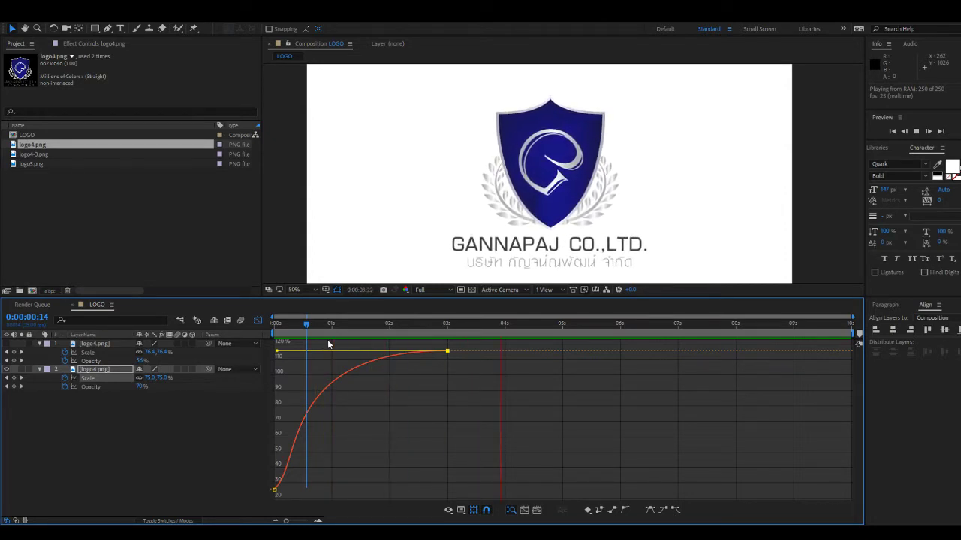
key("space")
Apply Easy Ease to the starting Scale keyframe at 0 seconds and preview the change.
left_click(275, 490)
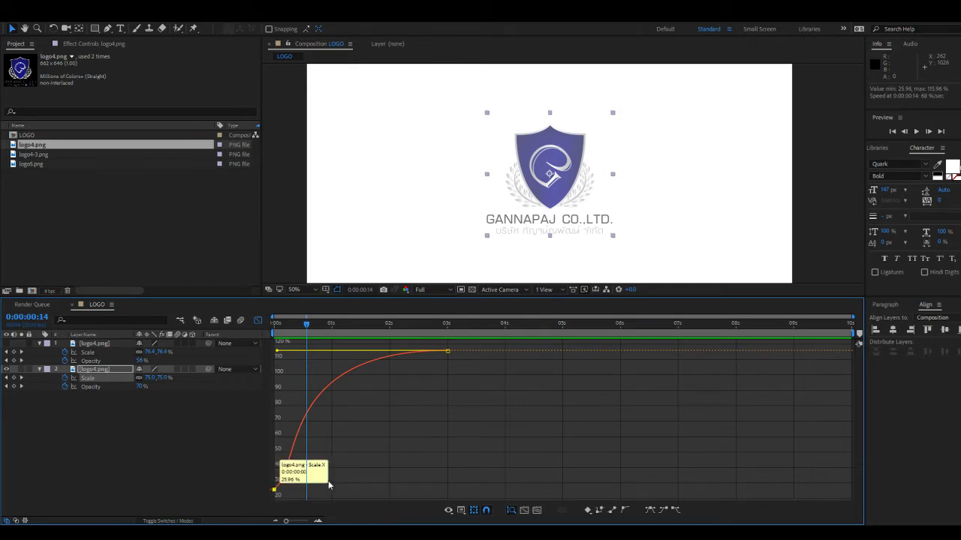
key("F9")
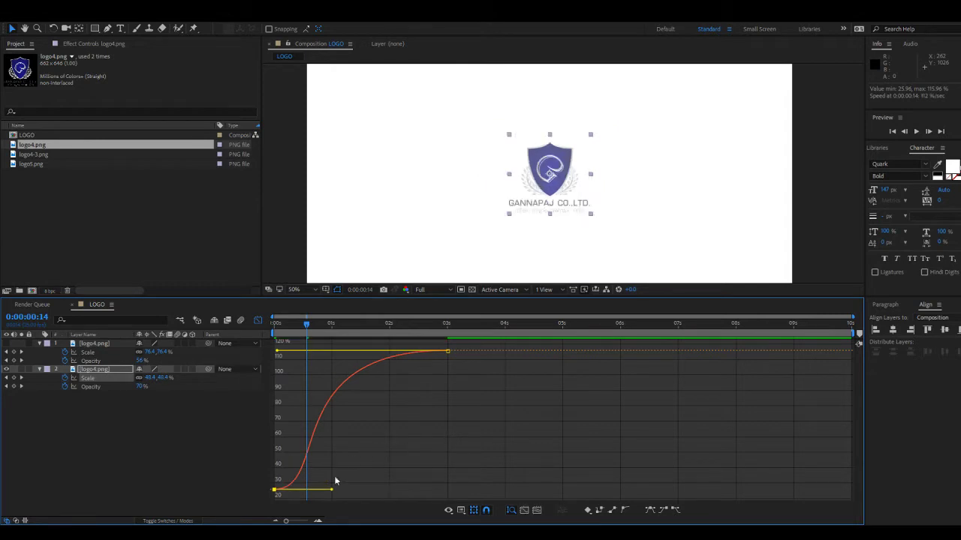
left_click_drag(306, 324, 248, 322)
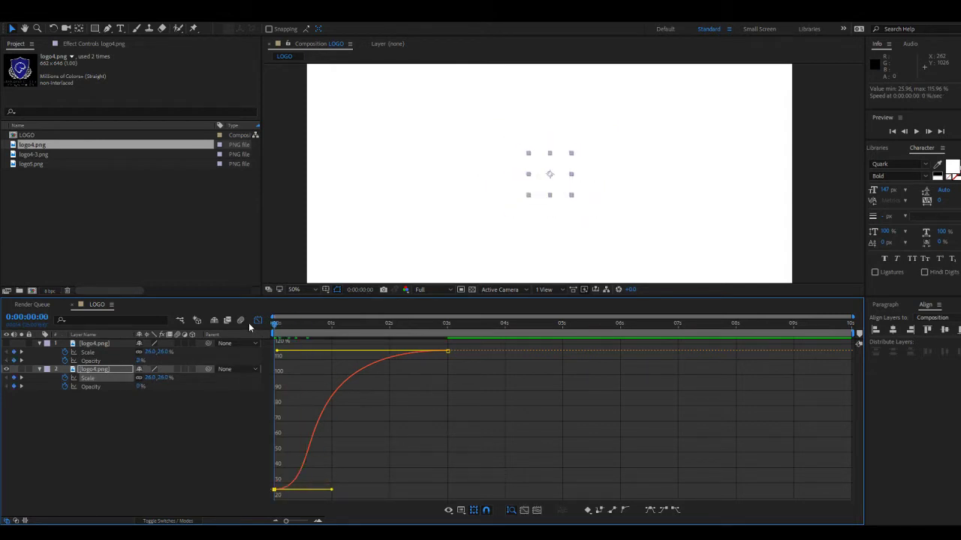
key("space")
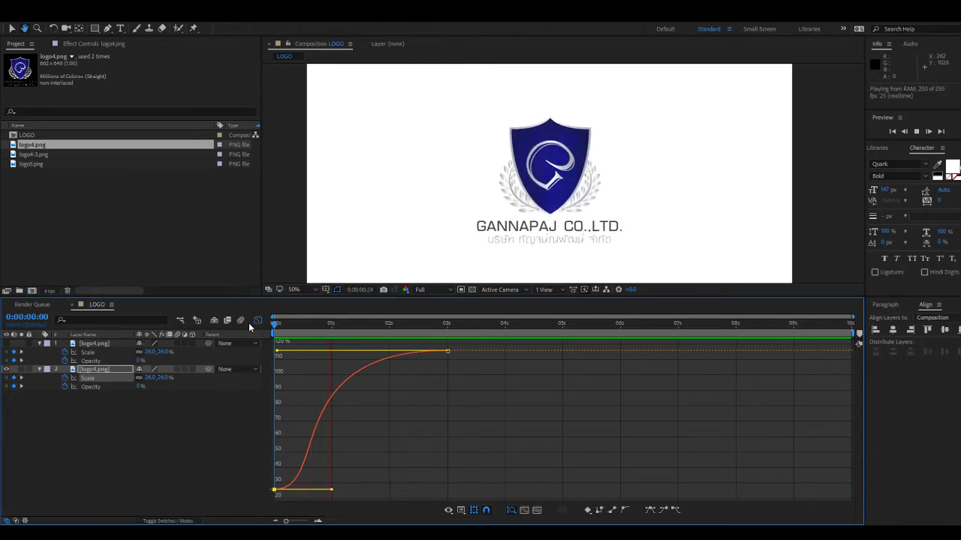
key("space")
left_click_drag(292, 325, 333, 326)
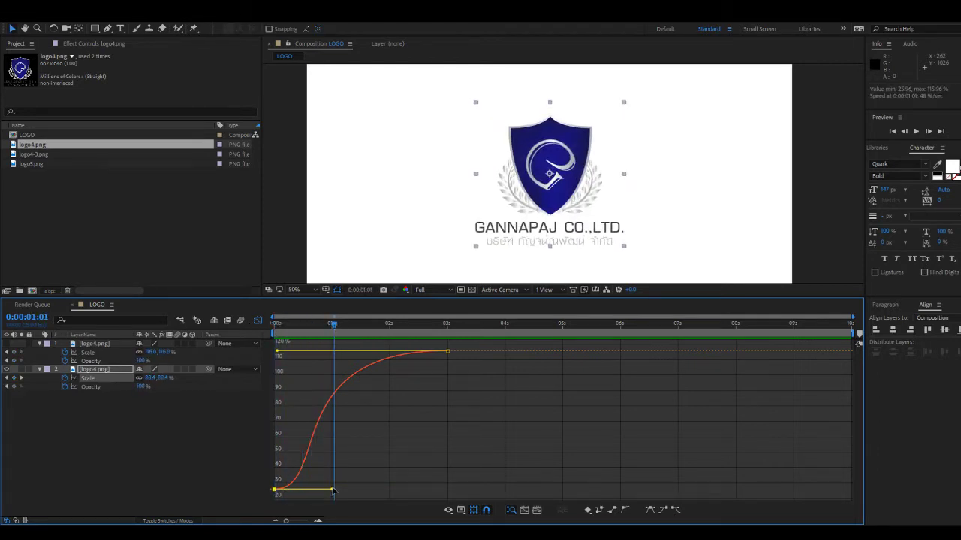
Angle the starting Scale keyframe's handle upward to about 50% at 0.4 seconds, shorten the ending handle to about 1.2 seconds, and preview.
left_click_drag(333, 491, 298, 449)
left_click_drag(277, 353, 345, 352)
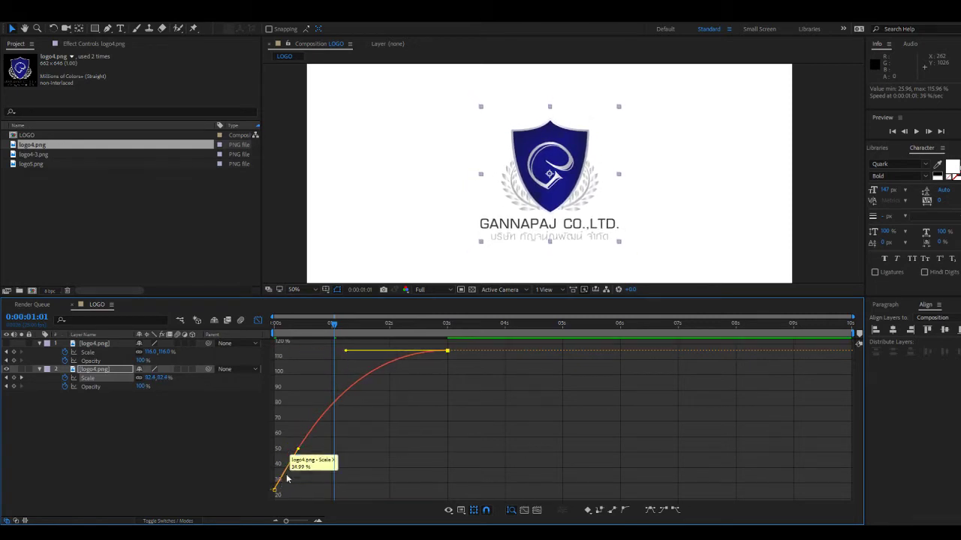
key("space")
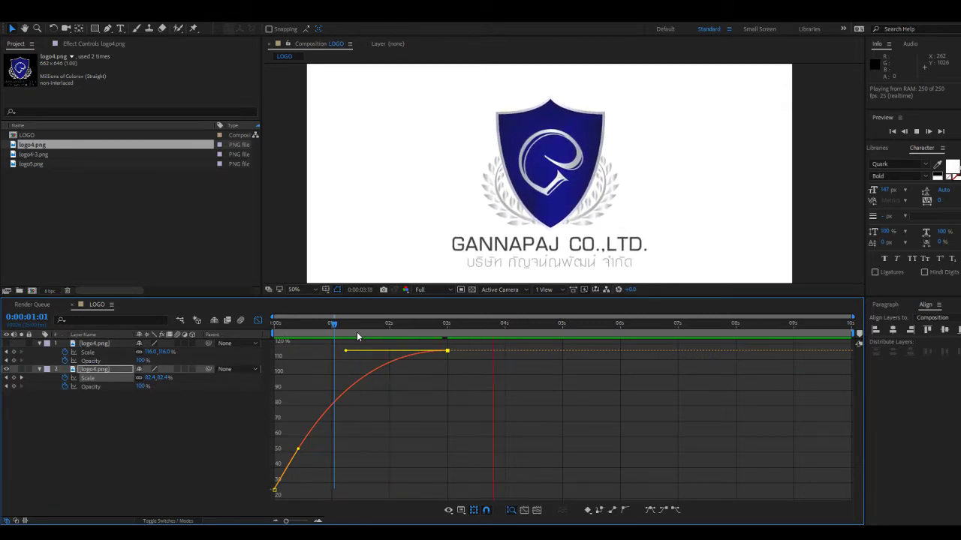
key("space")
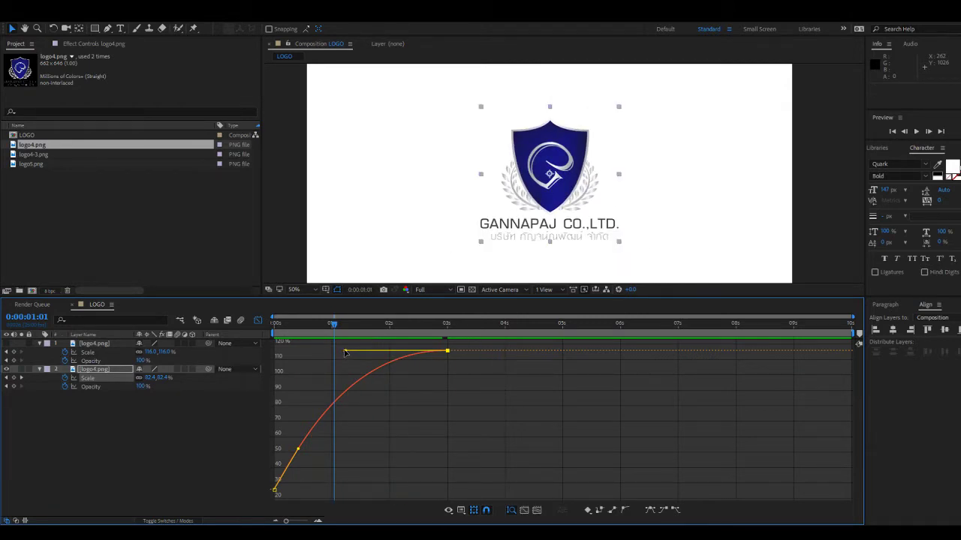
Lengthen the ending Scale keyframe's ease handle back to about 0.1 seconds and preview from the start.
left_click_drag(344, 353, 281, 351)
key("space")
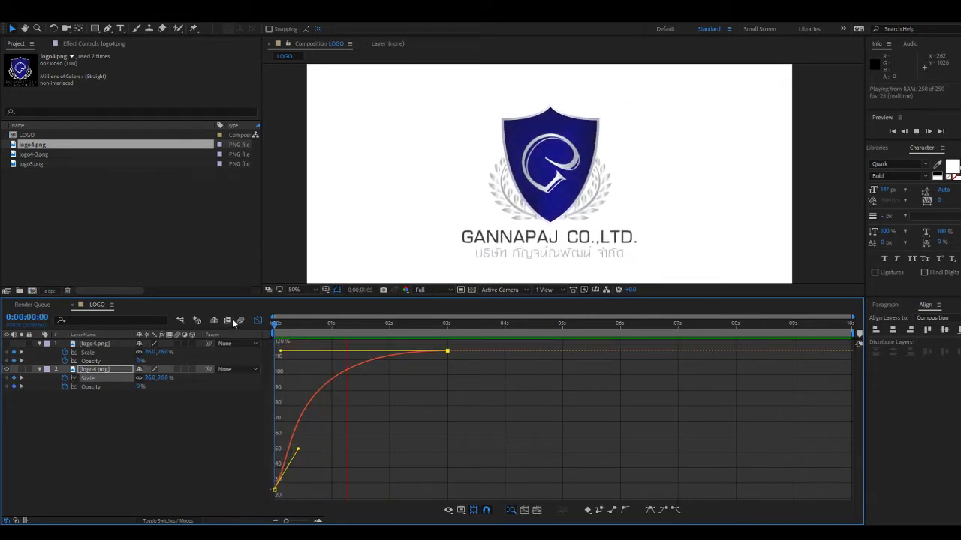
key("space")
Move the second layer's ending Opacity keyframe to about 2.5 seconds, extend its ease handle to about 0.8 seconds, and preview.
left_click(89, 387)
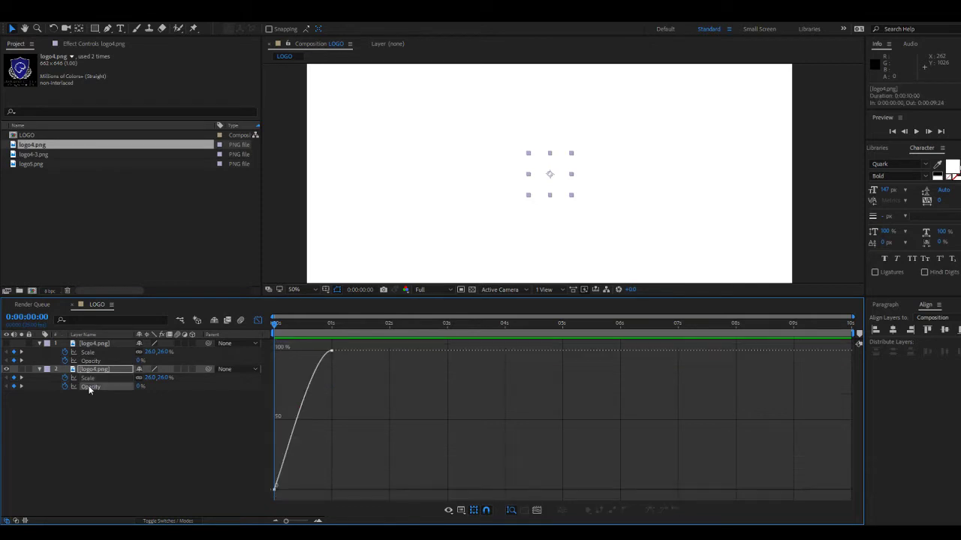
mouse_move(331, 348)
left_mouse_down()
mouse_move(366, 352)
mouse_move(309, 350)
mouse_move(324, 353)
left_mouse_up()
key("space")
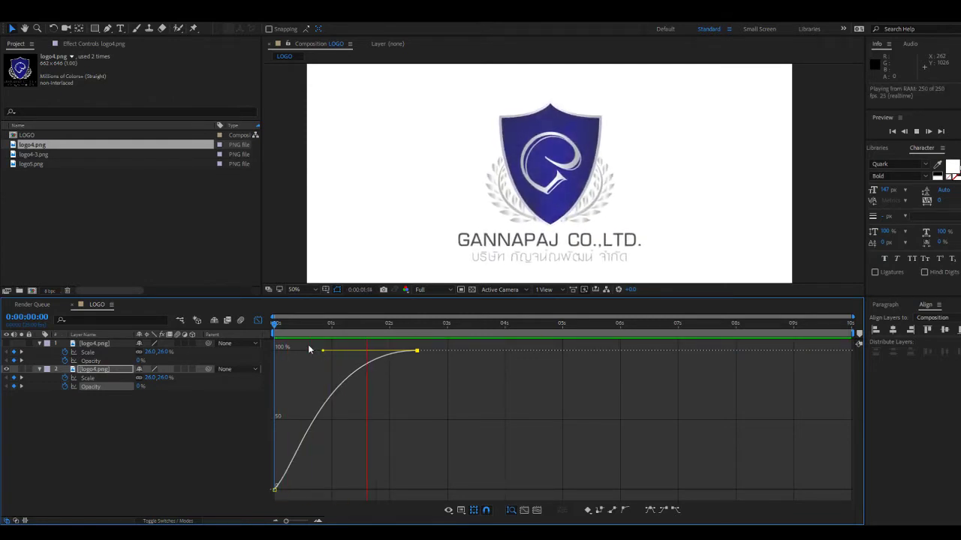
Stop the preview, switch from the Graph Editor back to the layer view, and delete the hidden upper logo4.png layer.
key("space")
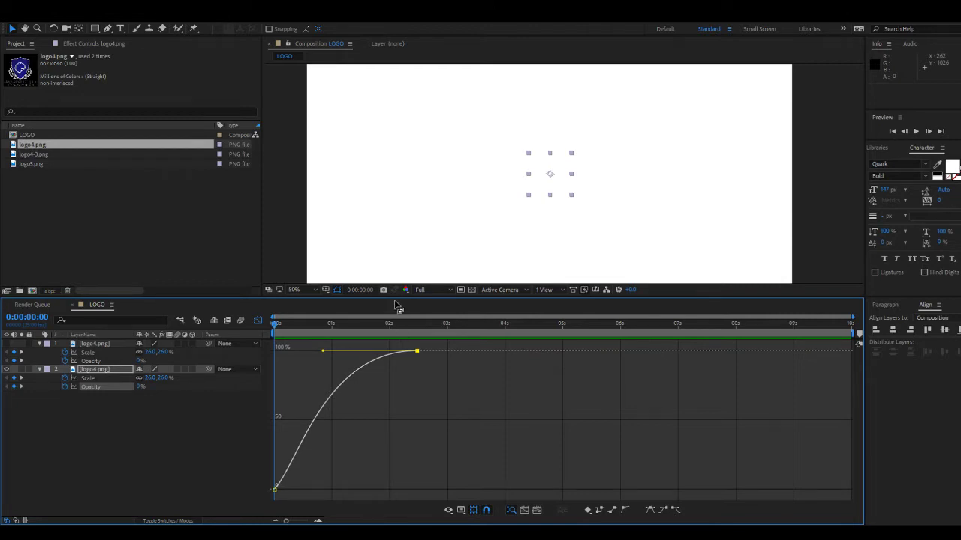
left_click_drag(398, 295, 394, 328)
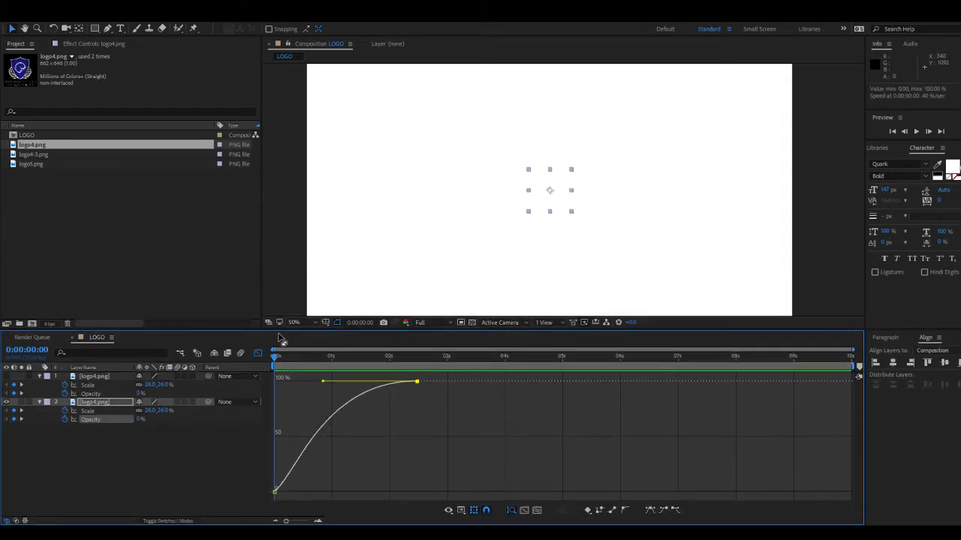
left_click(258, 353)
left_click_drag(320, 359, 254, 357)
key("Delete")
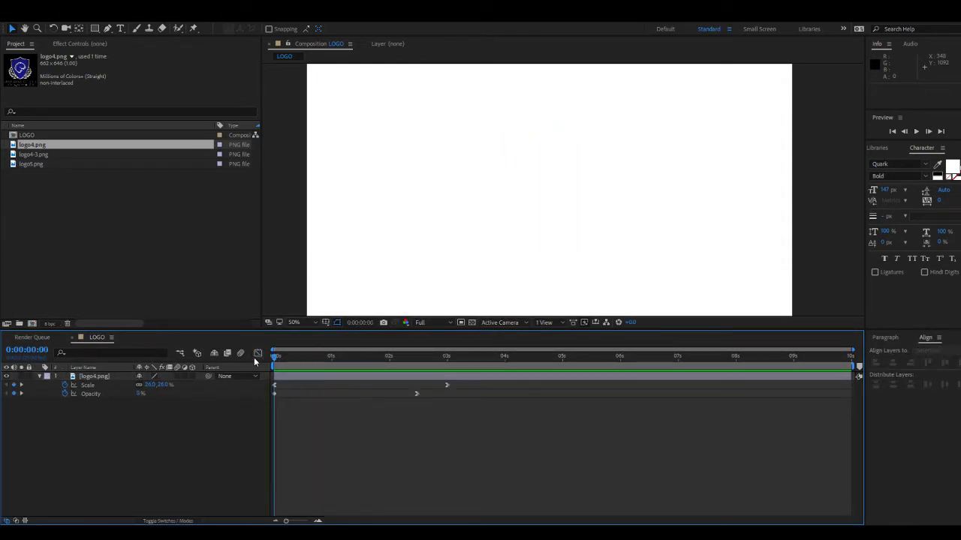
Preview the remaining logo animation and scrub through it to about 4 seconds.
key("space")
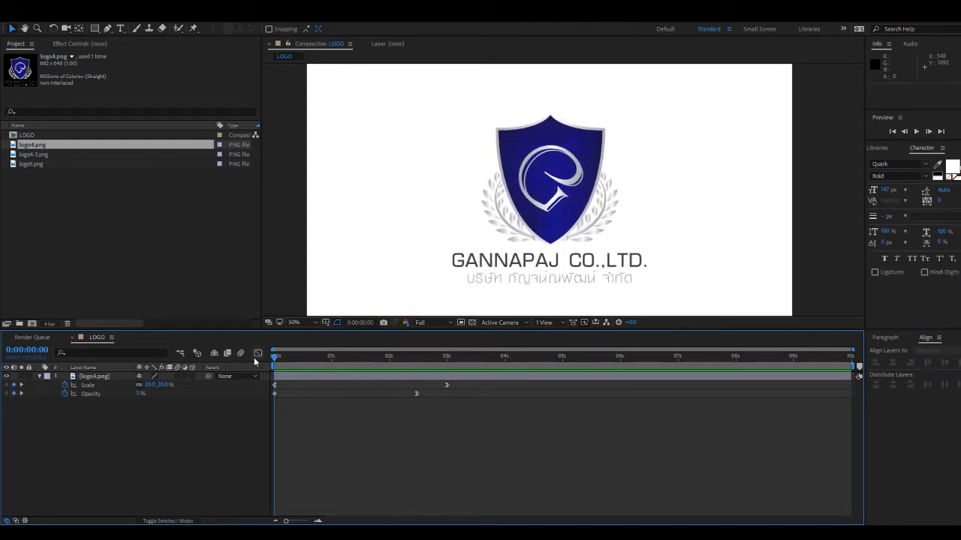
left_click(273, 354)
left_click_drag(289, 358, 514, 361)
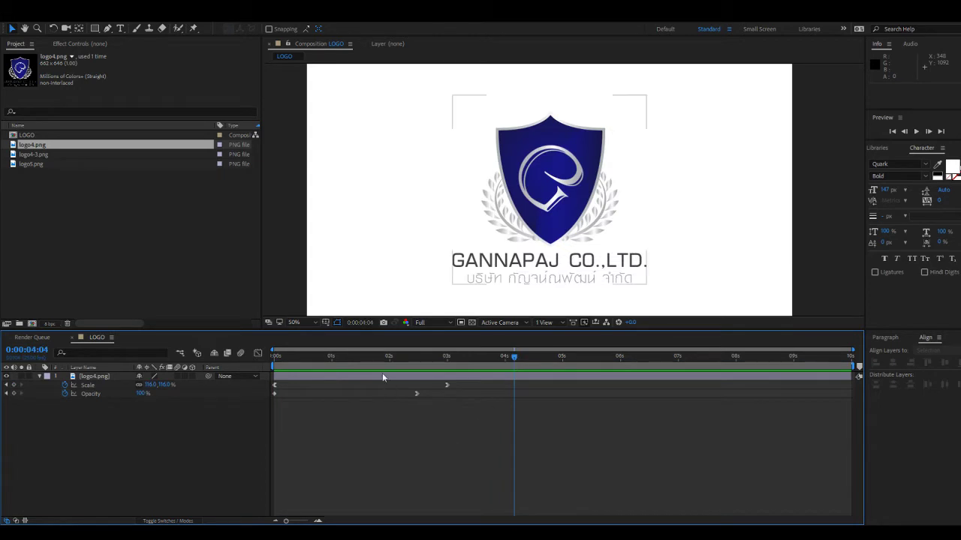
Collapse the logo layer's properties, duplicate the layer, and hide the lower copy.
left_click_drag(369, 332, 368, 366)
left_click(51, 421)
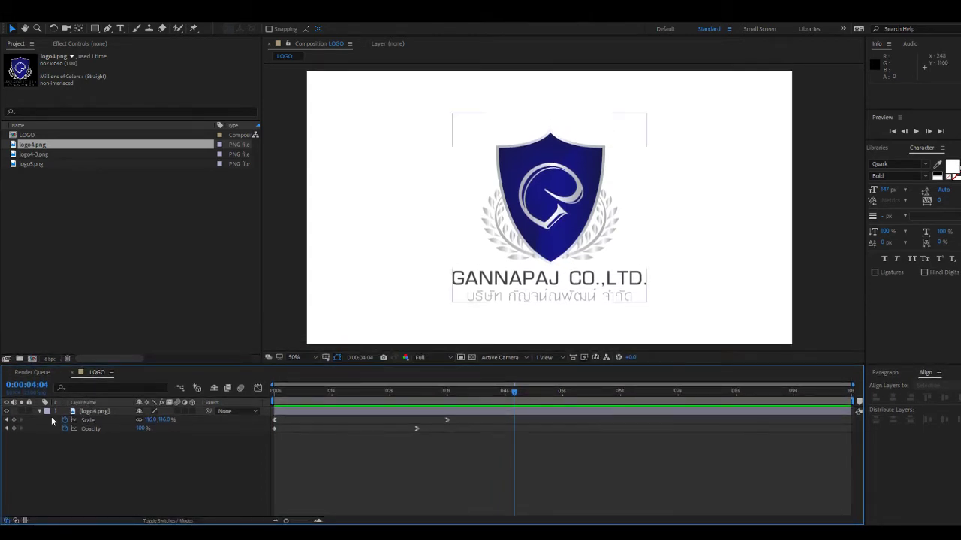
left_click(39, 412)
left_click(75, 411)
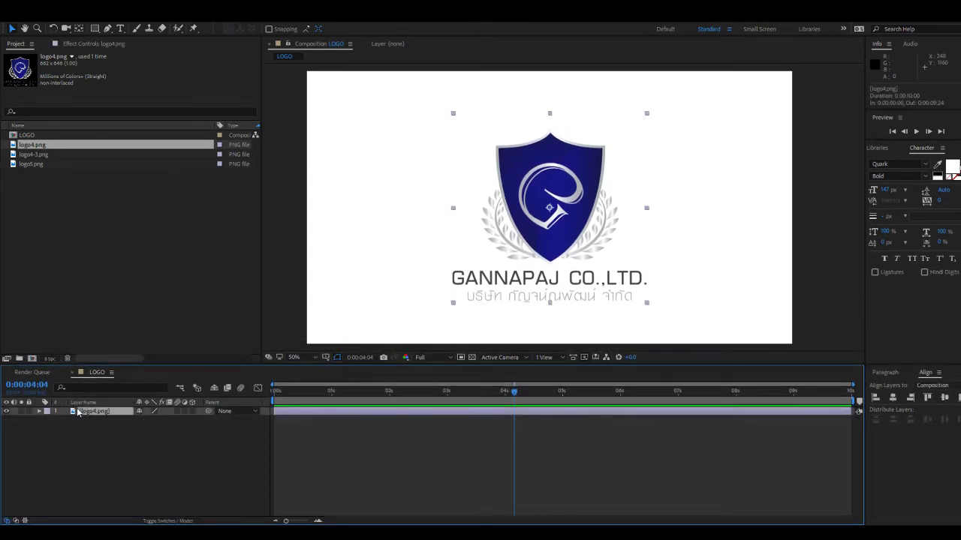
key("ctrl+d")
left_click(7, 420)
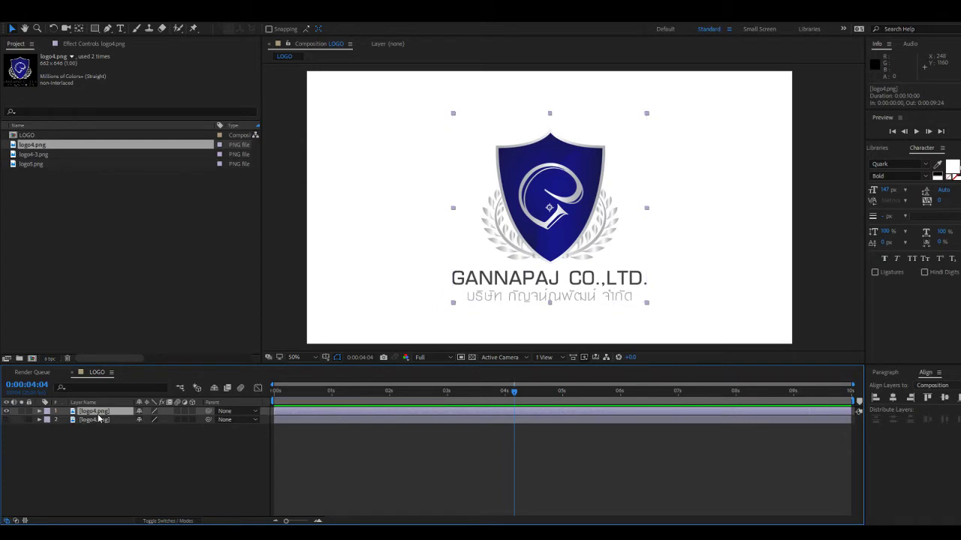
Make the upper logo4.png layer 3D and reveal its Position and Rotation properties.
left_click(98, 420)
left_click(99, 412)
left_click_drag(488, 403, 439, 413)
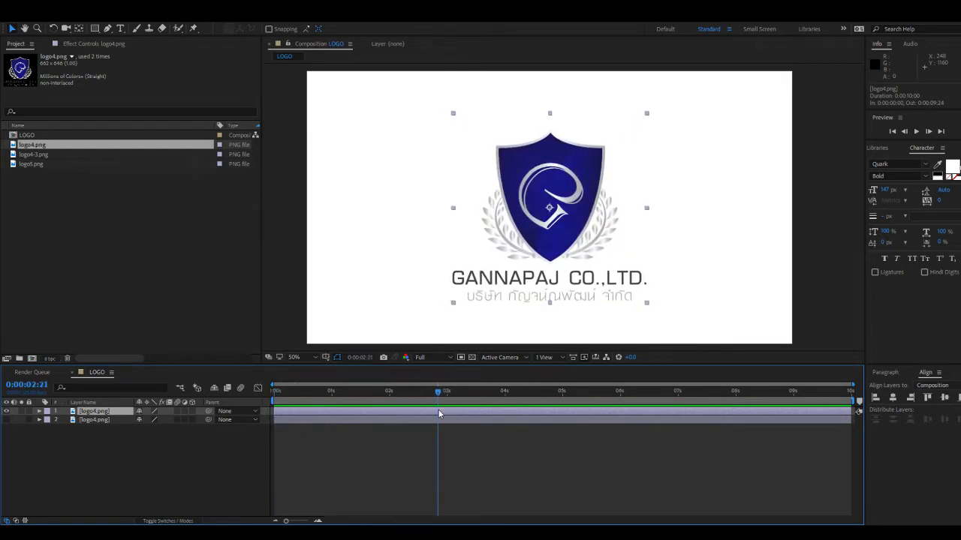
left_click(192, 411)
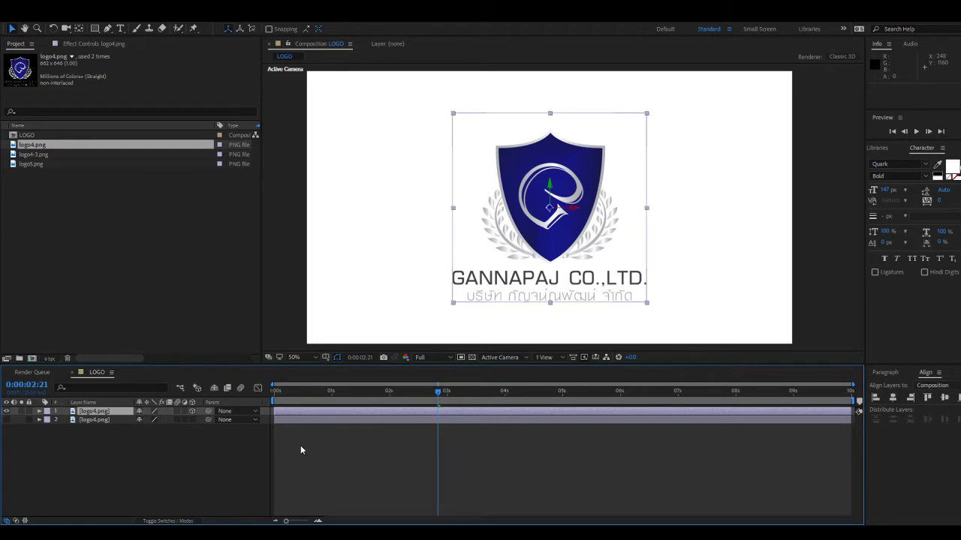
key("p")
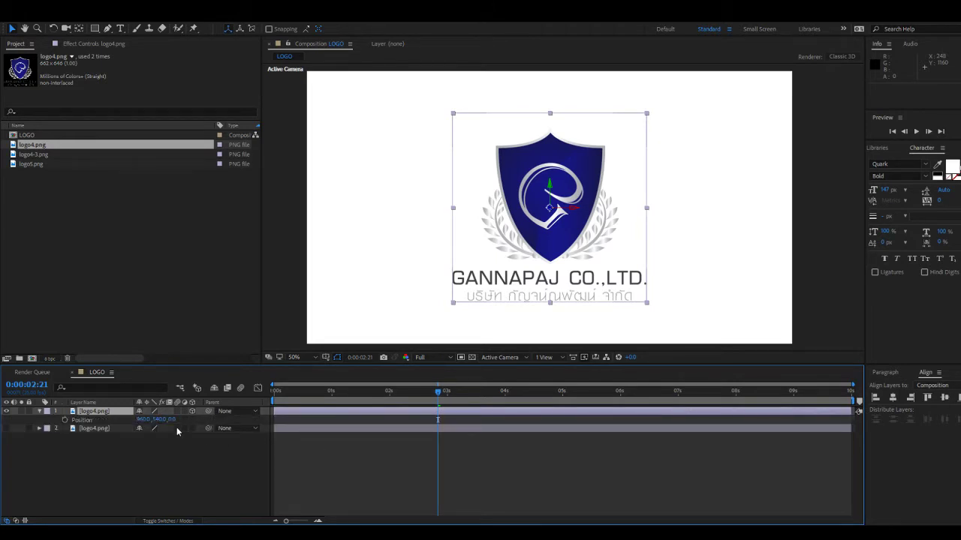
key("shift+r")
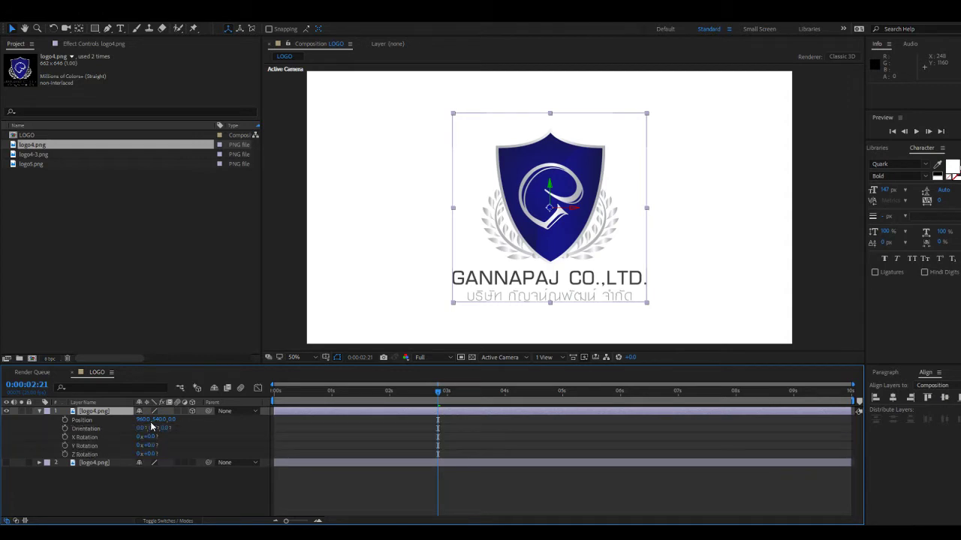
Show all Transform properties of the 3D logo layer and move the current time to 3 seconds.
left_click_drag(275, 391, 338, 394)
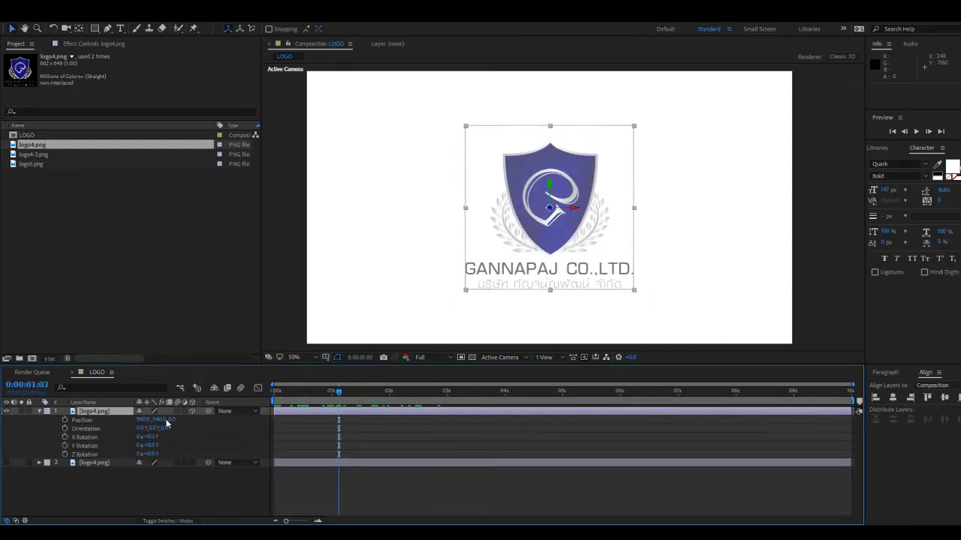
left_click(39, 412)
left_click(39, 412)
left_click_drag(149, 365, 149, 342)
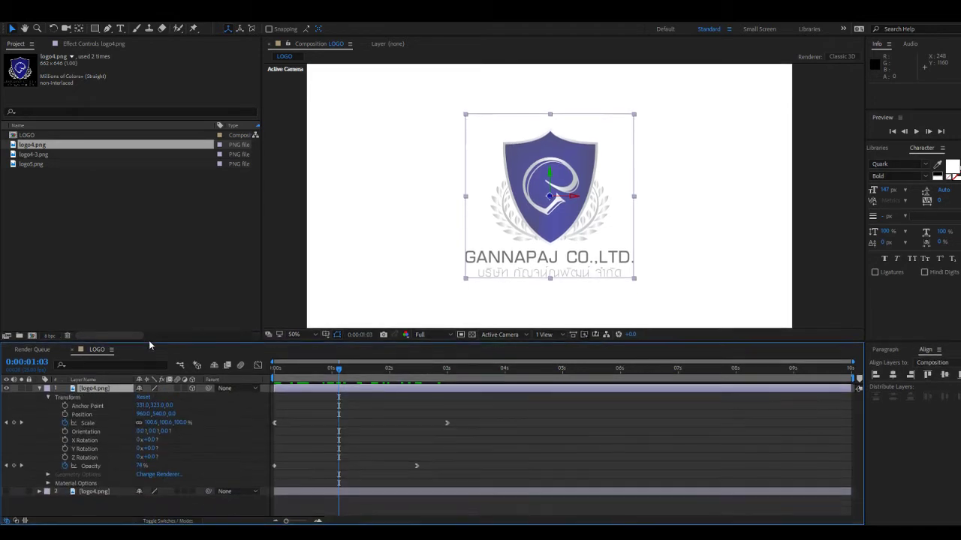
left_click_drag(338, 369, 447, 389)
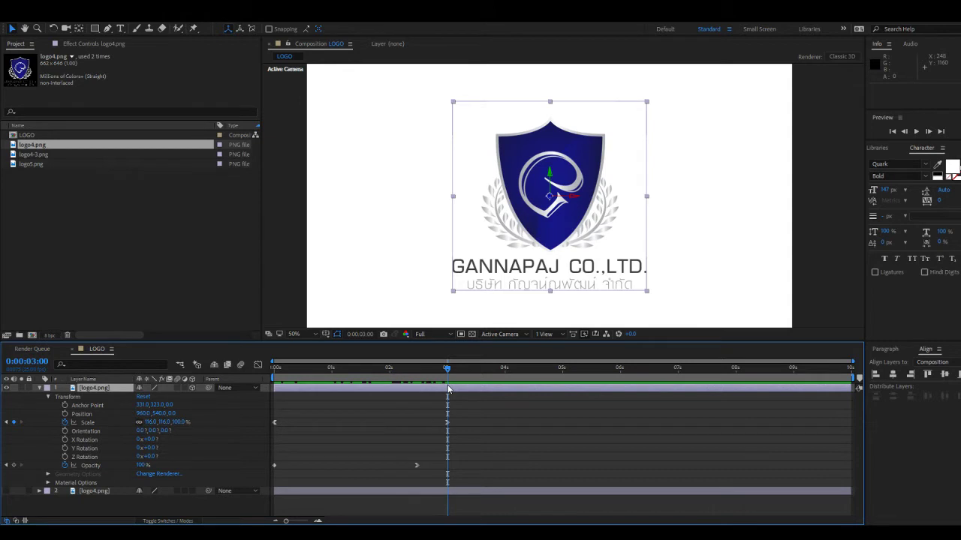
left_click_drag(424, 375, 448, 394)
Delete both Scale keyframes of the 3D logo layer and set its horizontal and vertical Scale to 100%.
left_click_drag(300, 417, 256, 425)
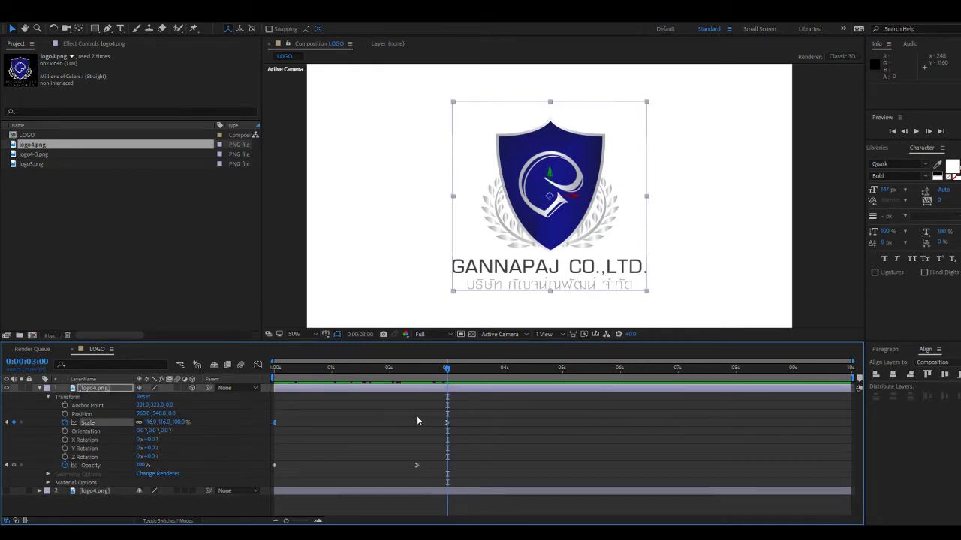
key("Delete")
left_click_drag(464, 418, 417, 430)
key("Delete")
left_click(150, 421)
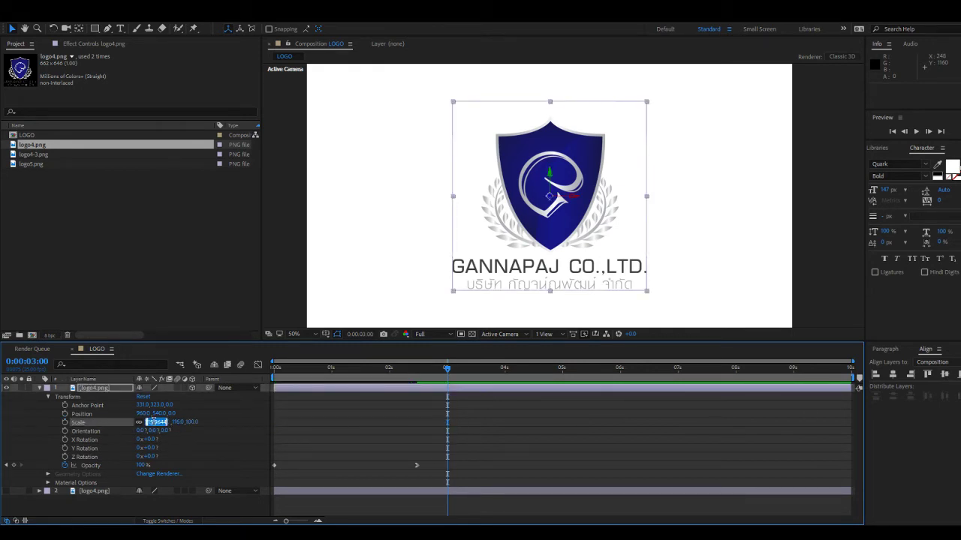
type("100")
key("Return")
left_click(346, 429)
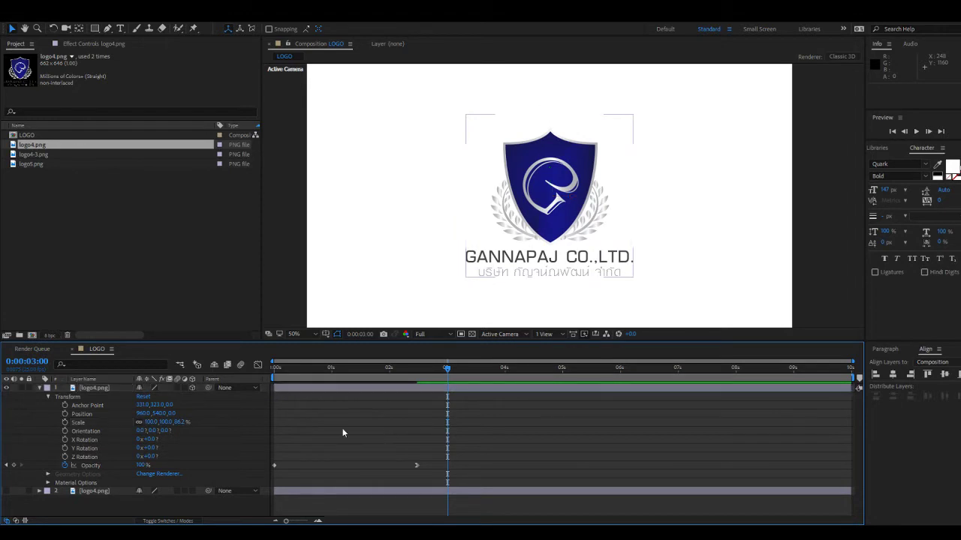
Set the 3D logo layer's Z position to -240 and delete both of its Opacity keyframes.
mouse_move(144, 414)
left_mouse_down()
mouse_move(164, 415)
mouse_move(1, 415)
mouse_move(153, 417)
left_mouse_up()
key("ctrl+z")
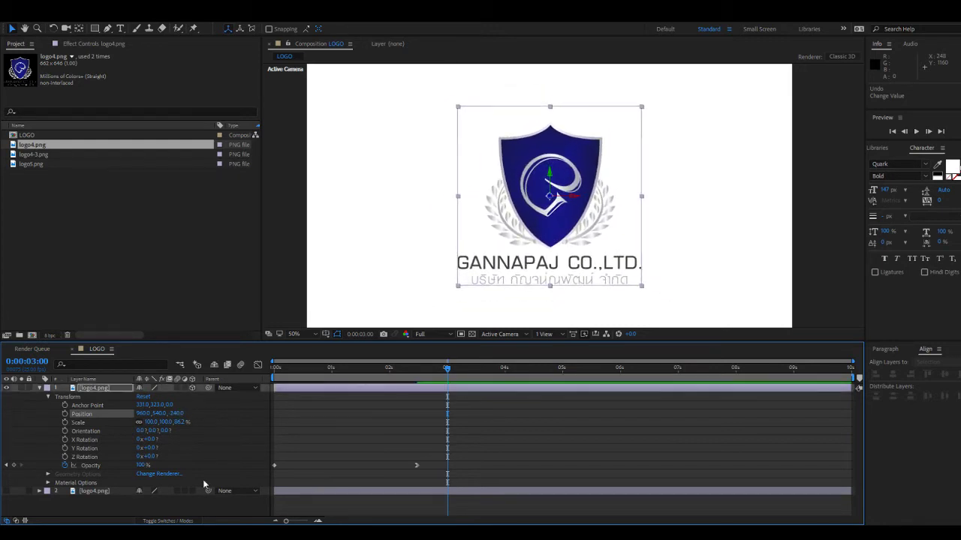
mouse_move(421, 370)
left_mouse_down()
mouse_move(359, 374)
mouse_move(433, 372)
left_mouse_up()
left_click(274, 465)
key("Delete")
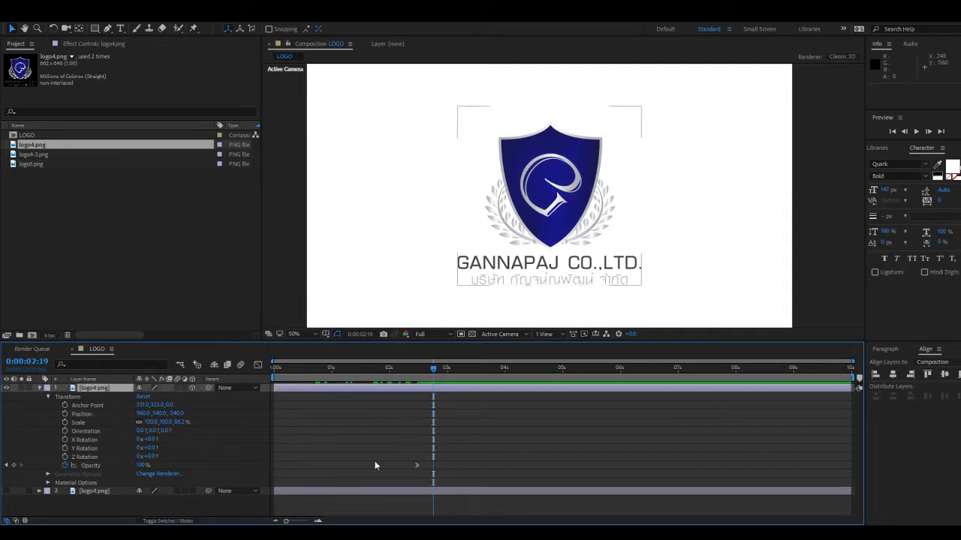
left_click_drag(365, 457, 424, 477)
key("Delete")
Add keyframes for Position and X, Y and Z Rotation at 3 seconds, leaving Scale without a keyframe.
left_click_drag(397, 367, 447, 379)
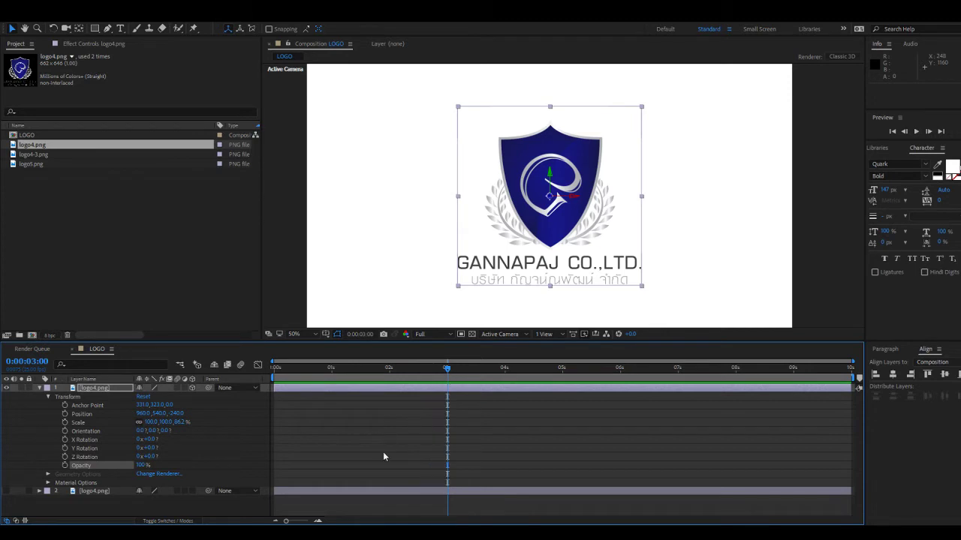
left_click(65, 456)
left_click(64, 448)
left_click(64, 440)
left_click(65, 422)
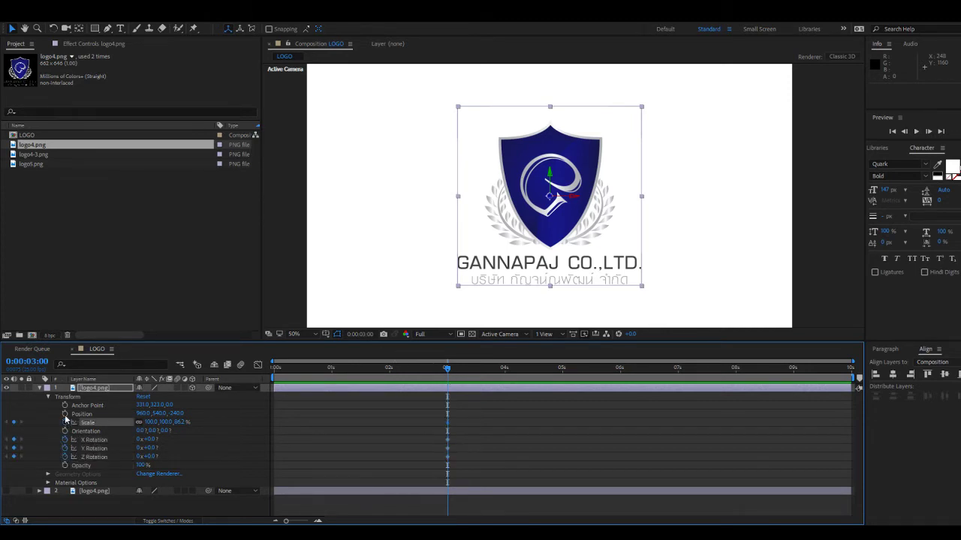
left_click(64, 414)
left_click(65, 422)
left_click(378, 439)
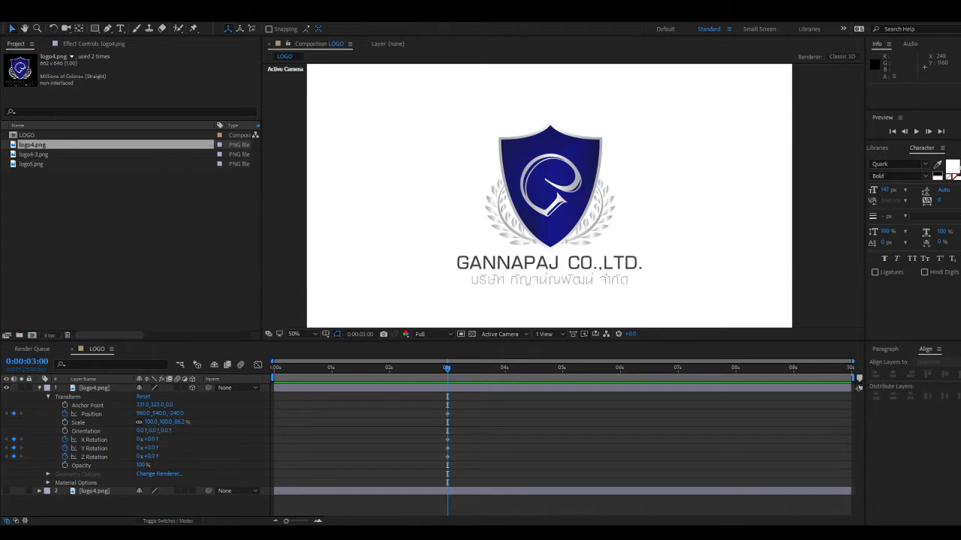
Set the logo's Z position to 15000 at 0 seconds so it starts far from the camera.
left_click_drag(447, 368, 268, 381)
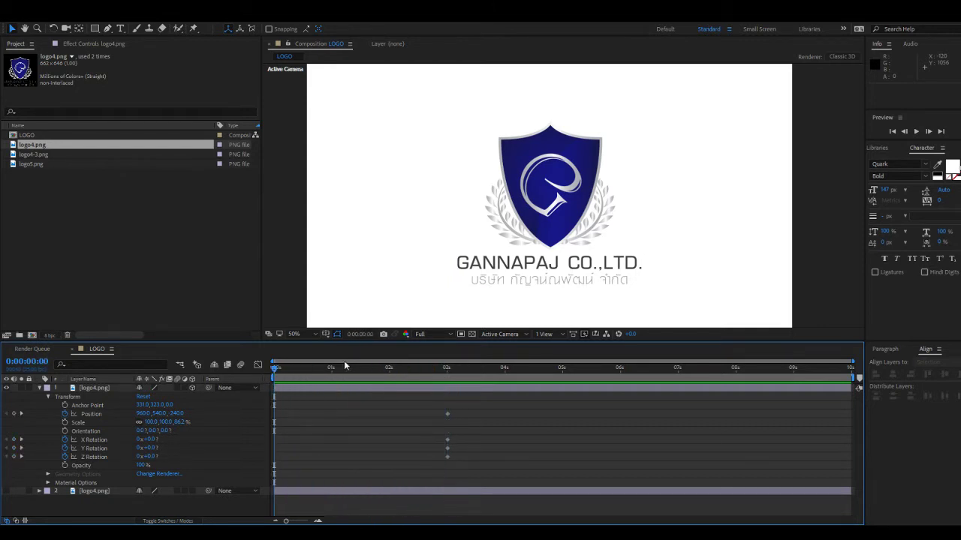
left_click_drag(174, 414, 946, 396)
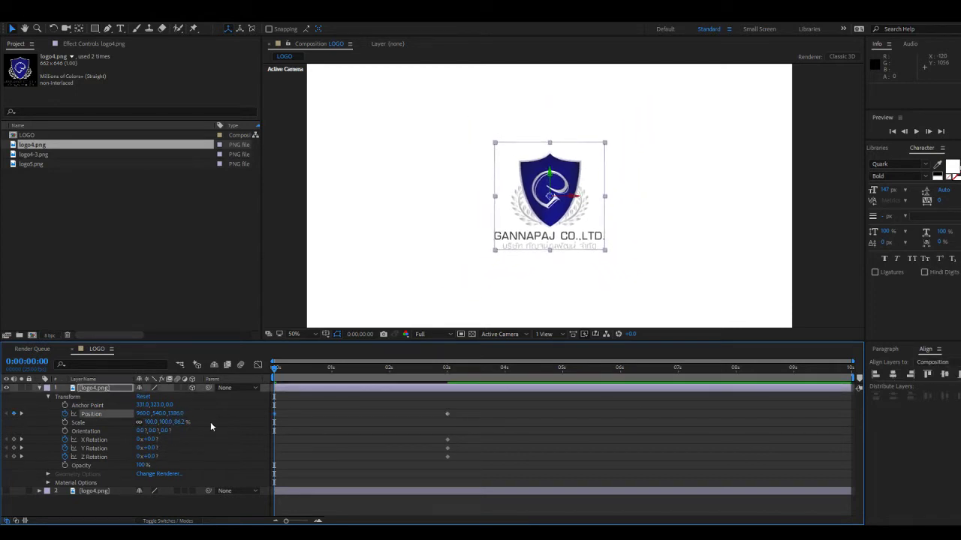
left_click_drag(178, 415, 955, 411)
left_click_drag(176, 415, 579, 412)
left_click(176, 413)
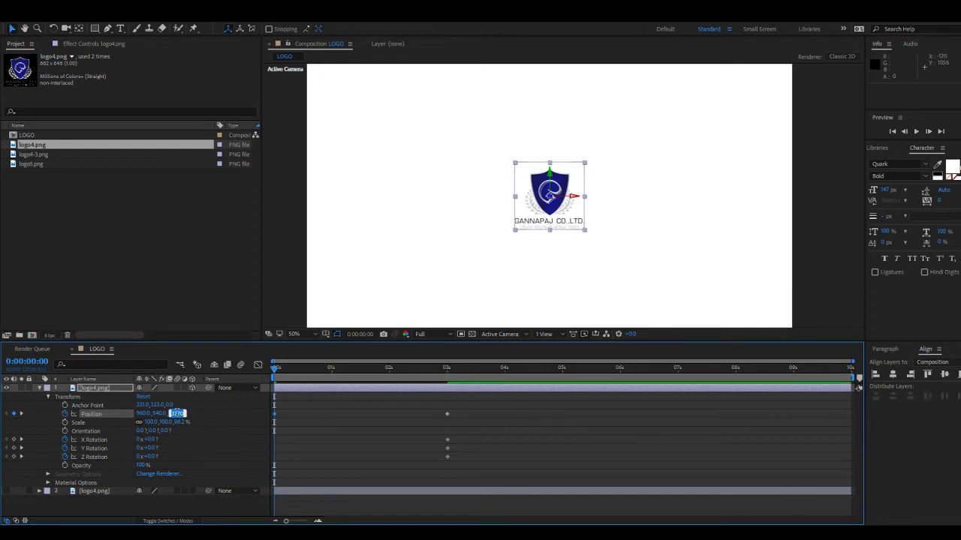
type("15000")
key("Return")
left_click(397, 441)
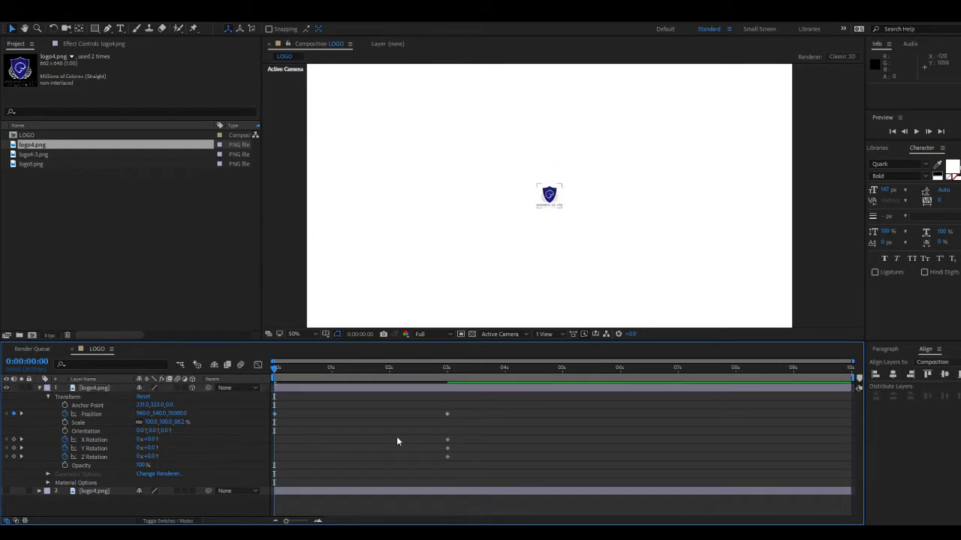
Preview the fly-in from depth and ease the ending Position keyframe at 3 seconds.
key("space")
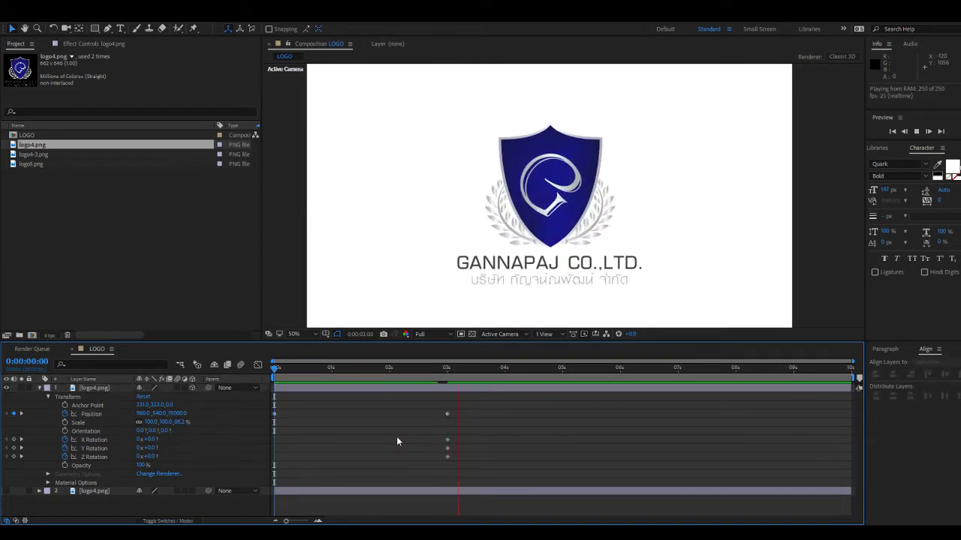
key("space")
left_click_drag(285, 377, 439, 415)
left_click(446, 385)
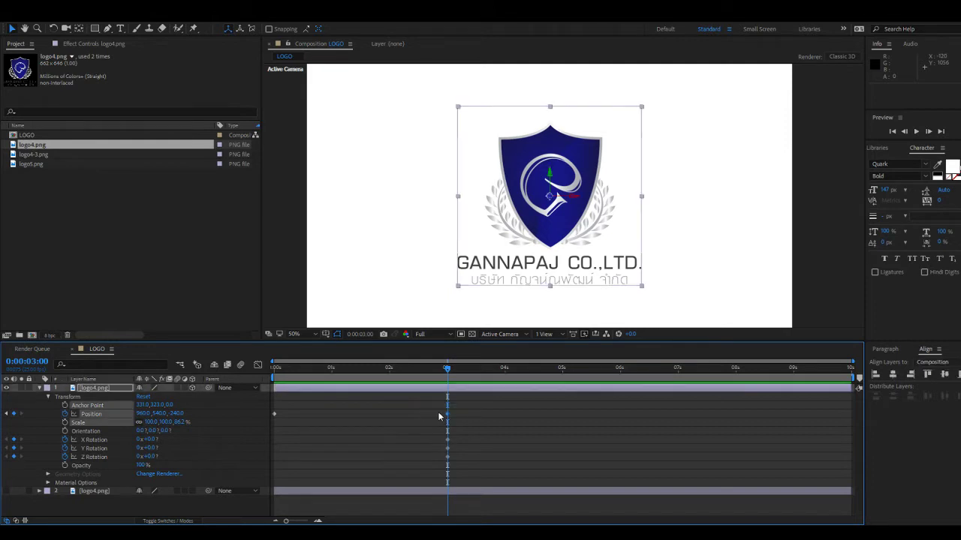
Examine the Position curve in the Graph Editor, return to the layer view, and preview the eased fly-in.
left_click(258, 364)
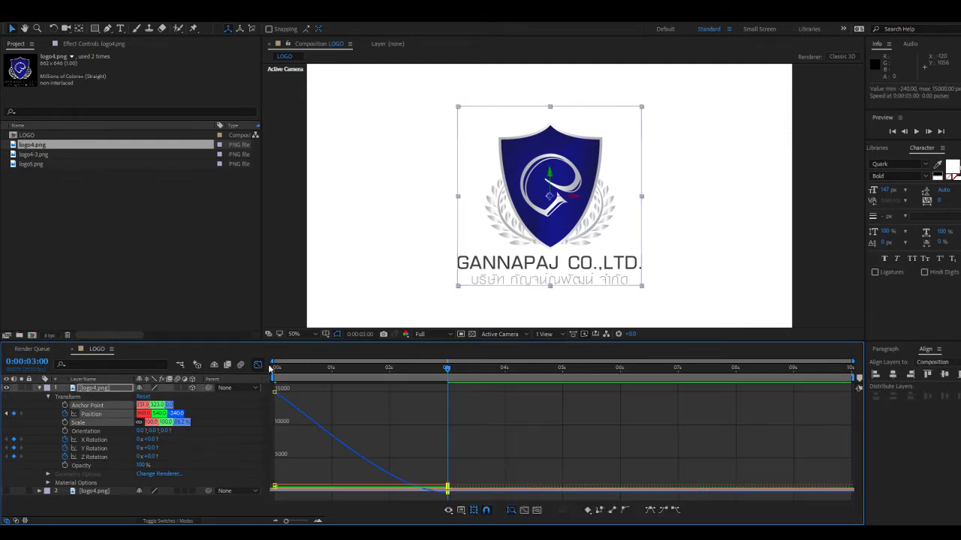
left_click(218, 414)
left_click(99, 412)
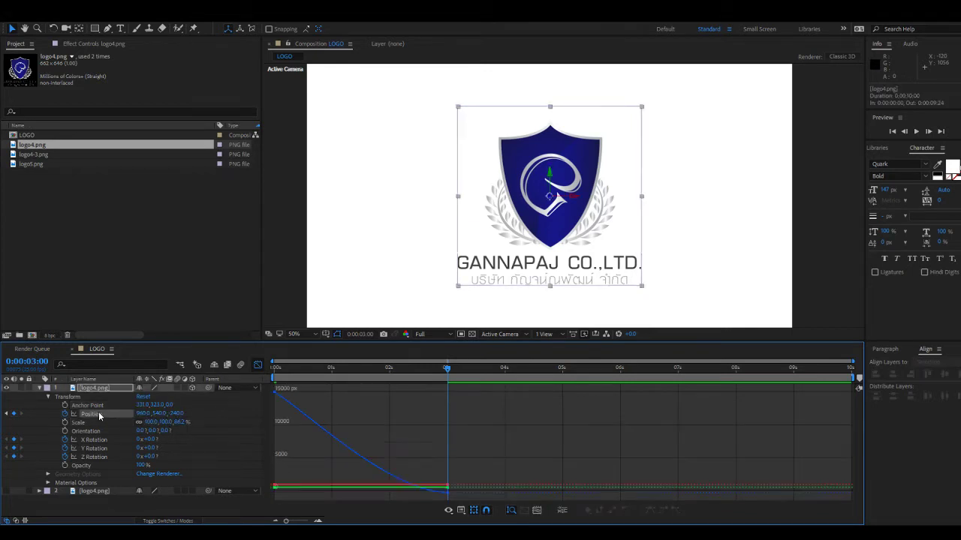
left_click(447, 489)
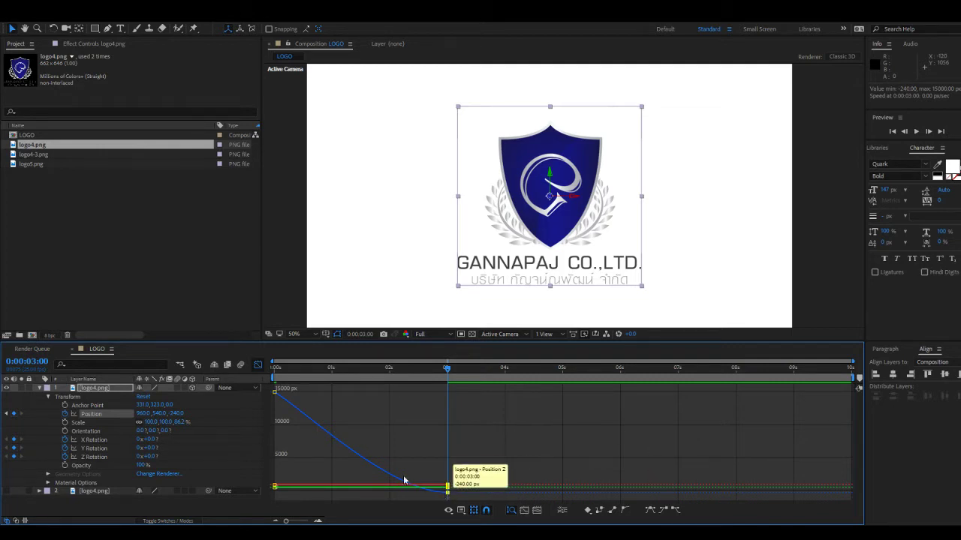
left_click(258, 365)
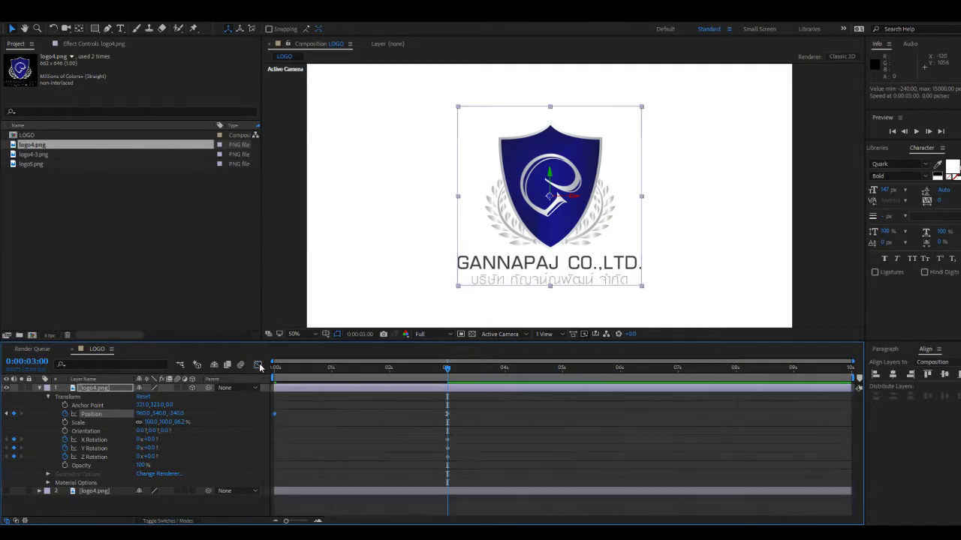
key("space")
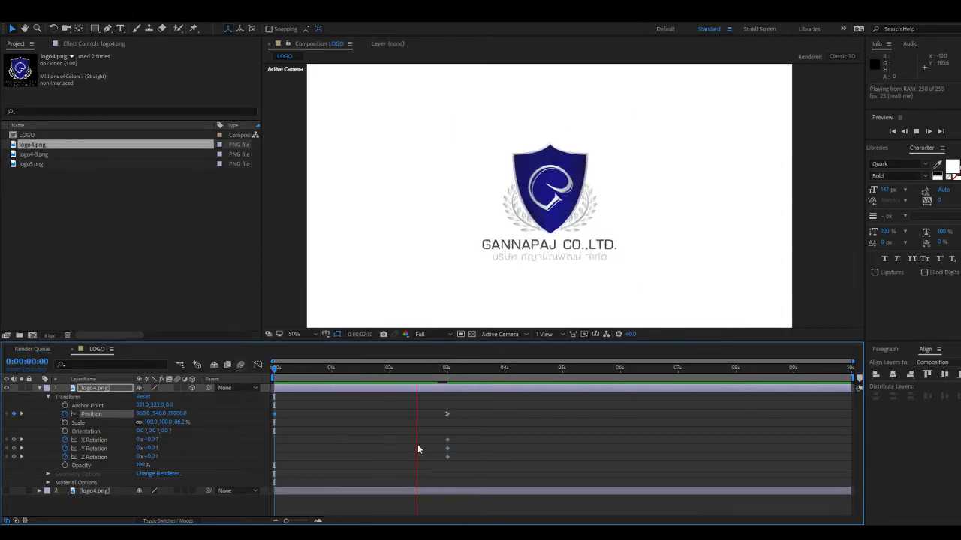
key("space")
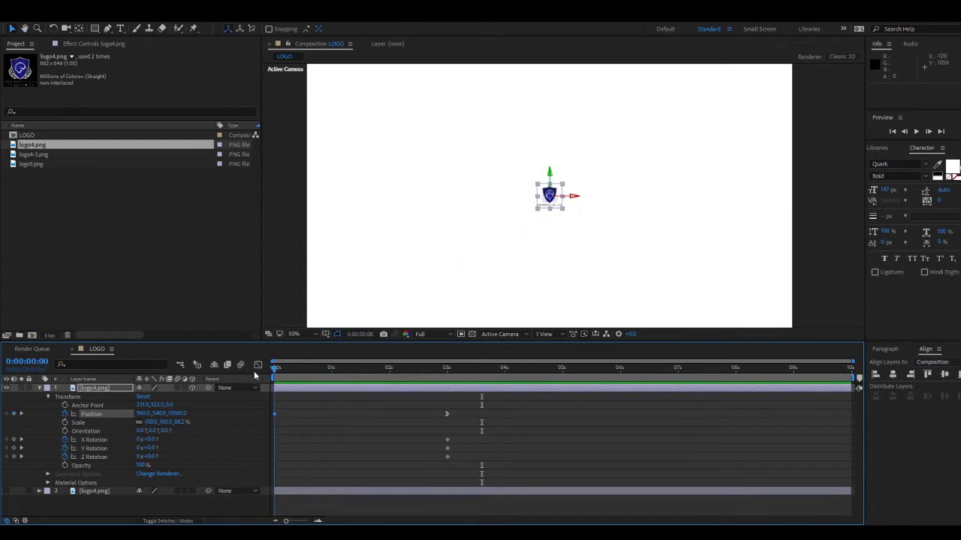
Scrub and play the fly-in to check the logo's motion from depth.
left_click_drag(275, 367, 475, 382)
key("space")
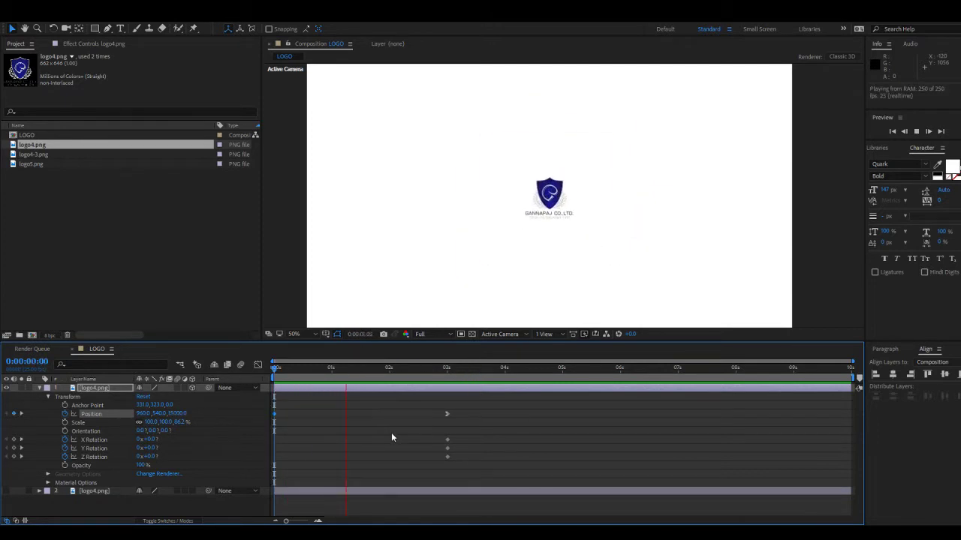
key("space")
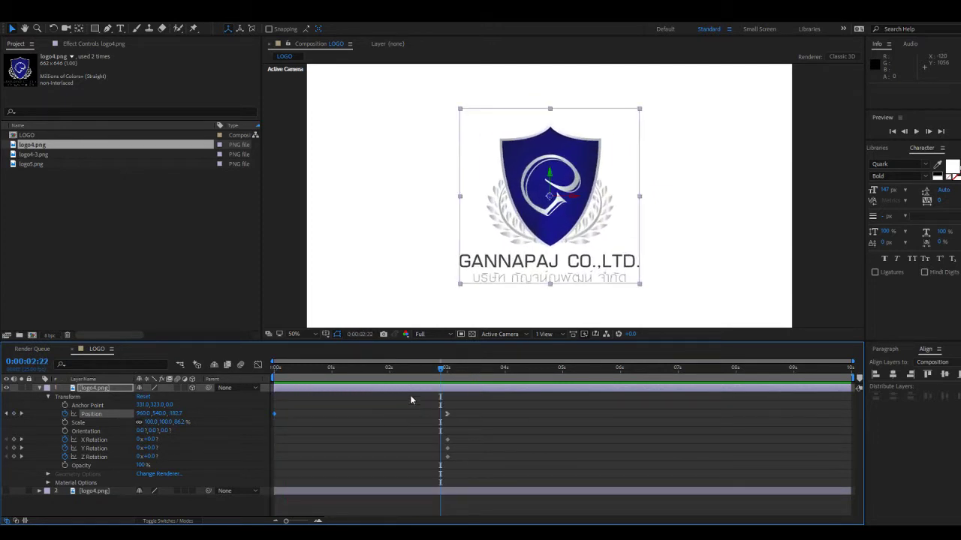
Add a 100% Opacity keyframe to the top logo layer at 3 seconds and shift it slightly earlier.
left_click(445, 369)
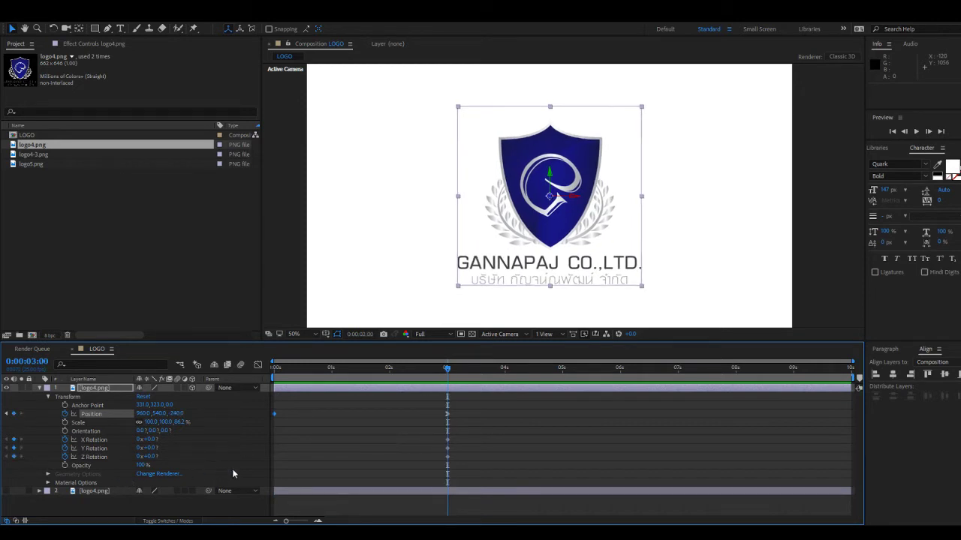
left_click(65, 465)
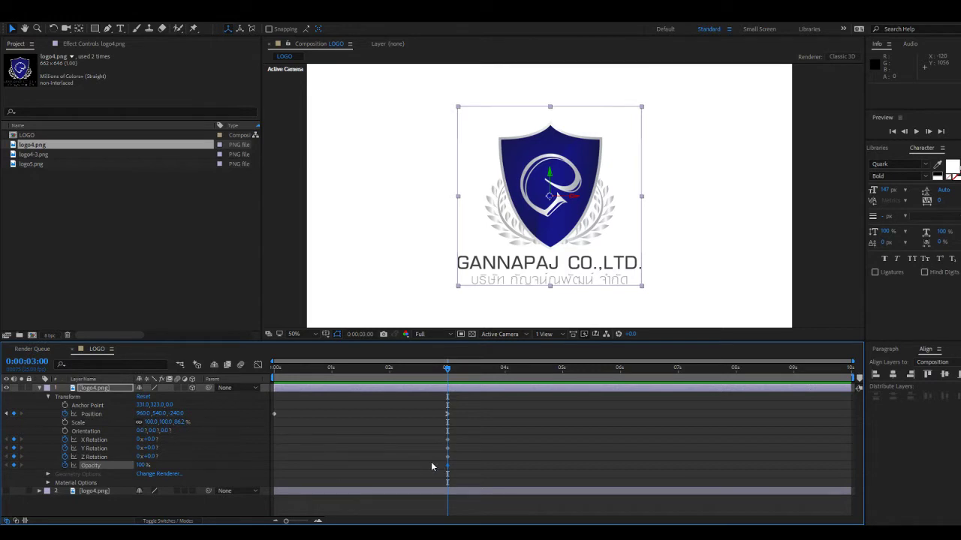
left_click_drag(447, 465, 431, 465)
Set the logo's Opacity to 0% at 0 seconds and preview the fade-in.
key("Home")
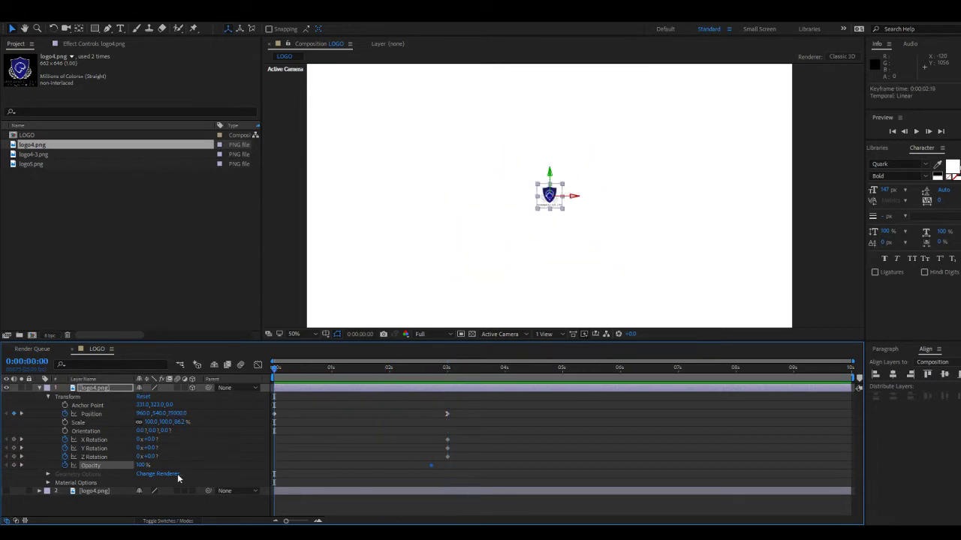
left_click_drag(143, 466, 84, 466)
key("space")
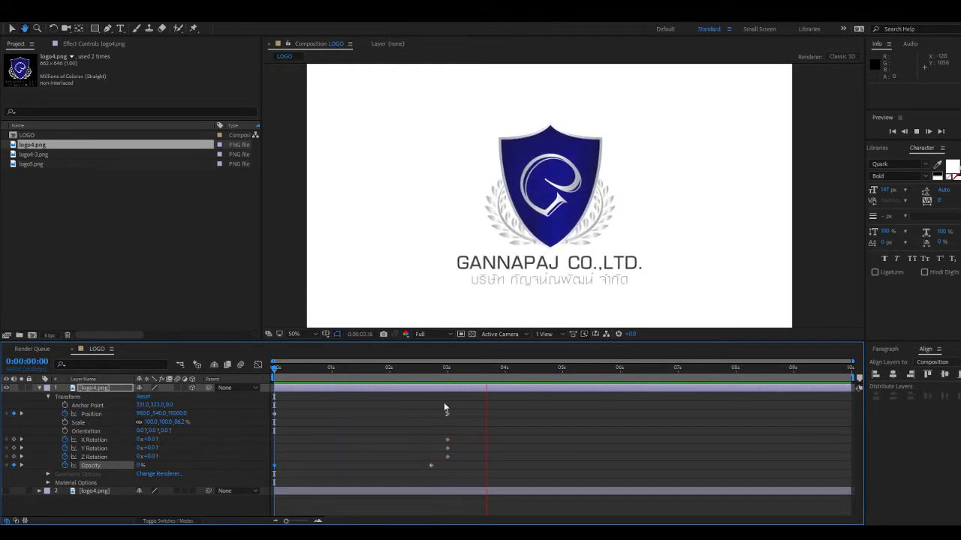
key("space")
left_click(447, 377)
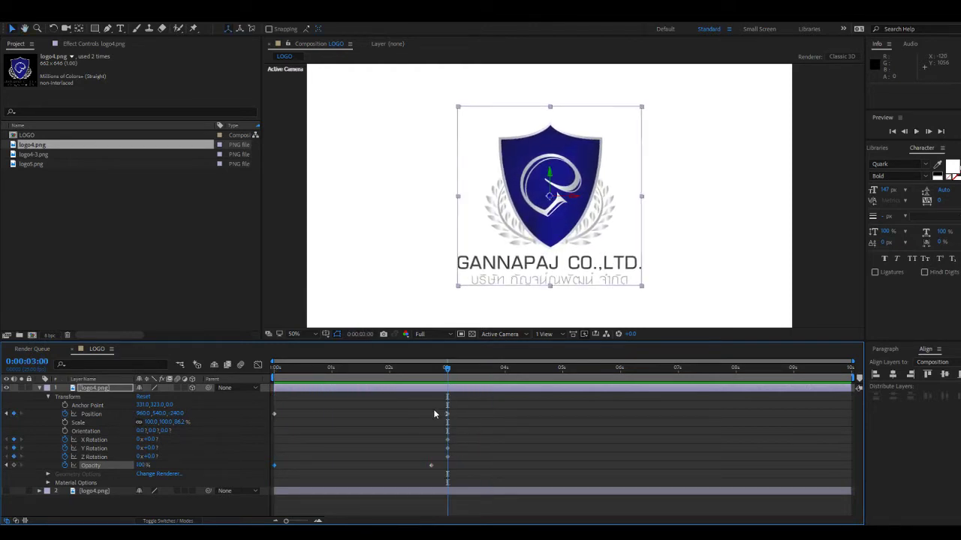
left_click_drag(402, 369, 334, 375)
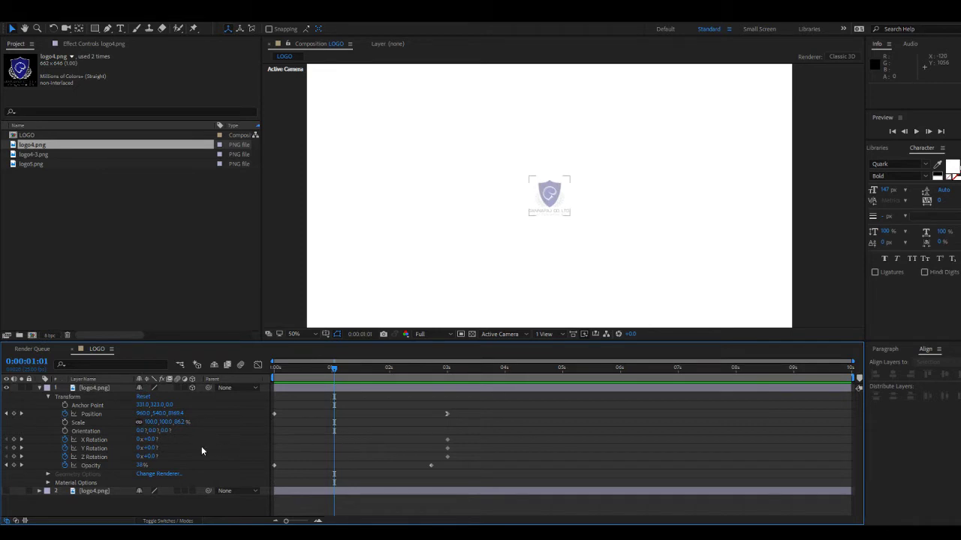
Set the logo's Y Rotation to 1 full turn at 0 seconds and preview the spin.
left_click_drag(151, 441, 104, 448)
key("ctrl+z")
left_click_drag(309, 372, 218, 390)
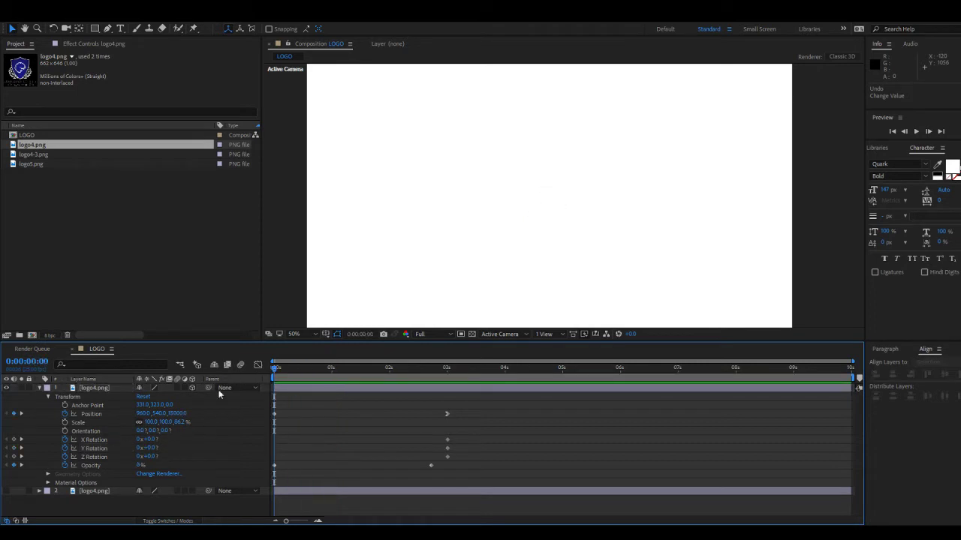
left_click(139, 448)
key("Return")
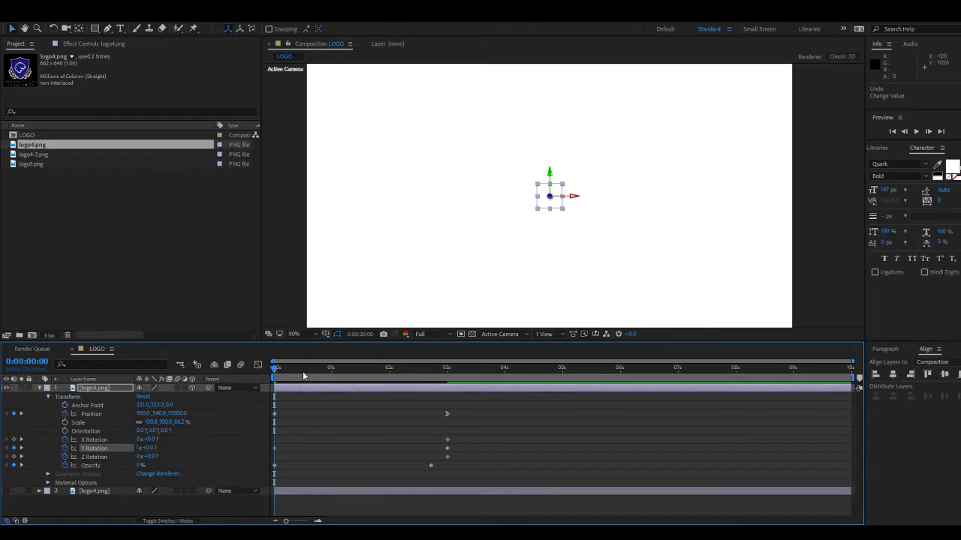
key("space")
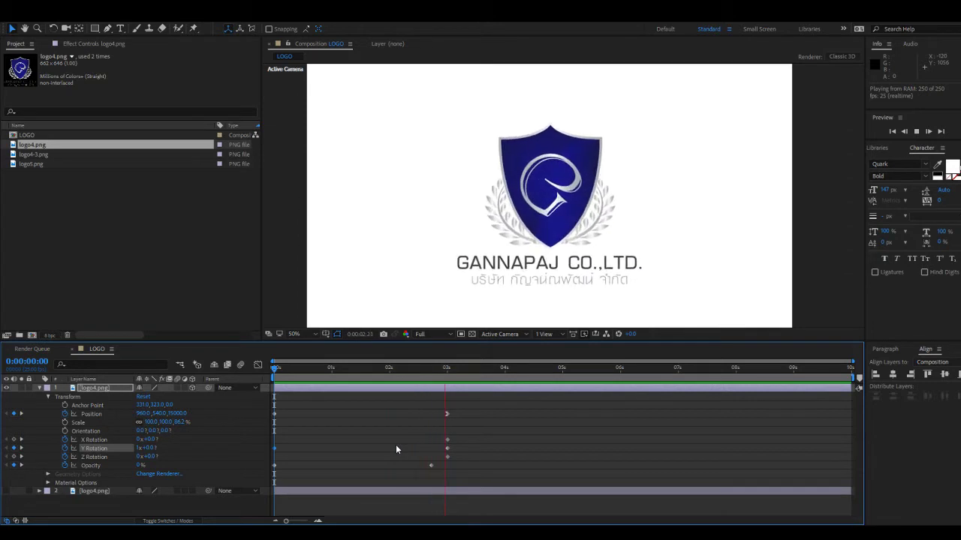
key("space")
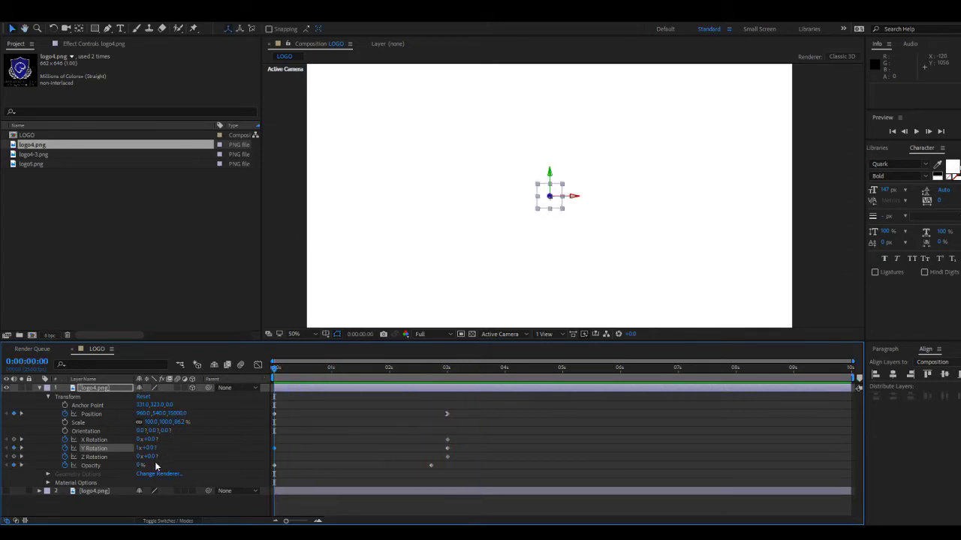
Set the logo's Z Rotation to 1 full turn at 0 seconds and preview the combined rotation.
left_click_drag(140, 457, 143, 458)
key("ctrl+z")
left_click(141, 456)
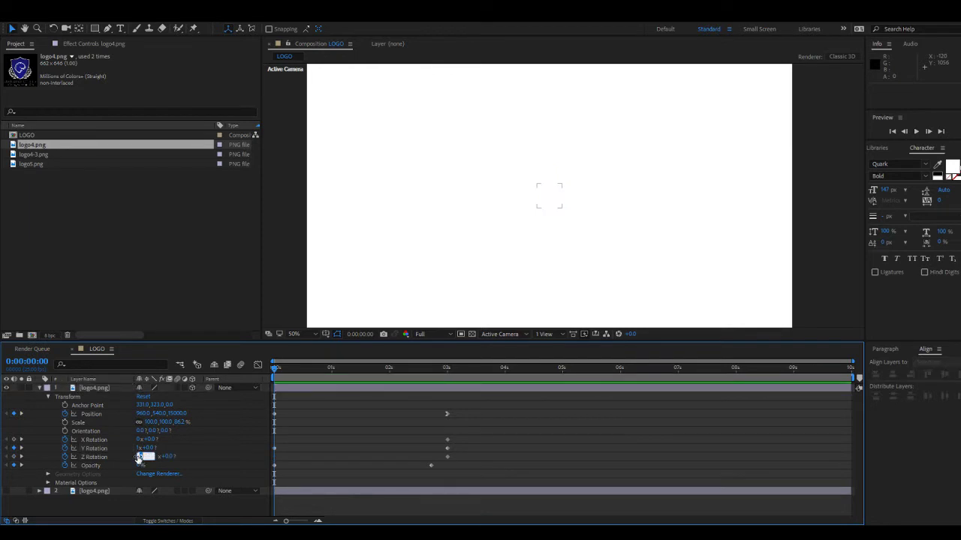
type("1")
key("Return")
left_click(322, 450)
key("space")
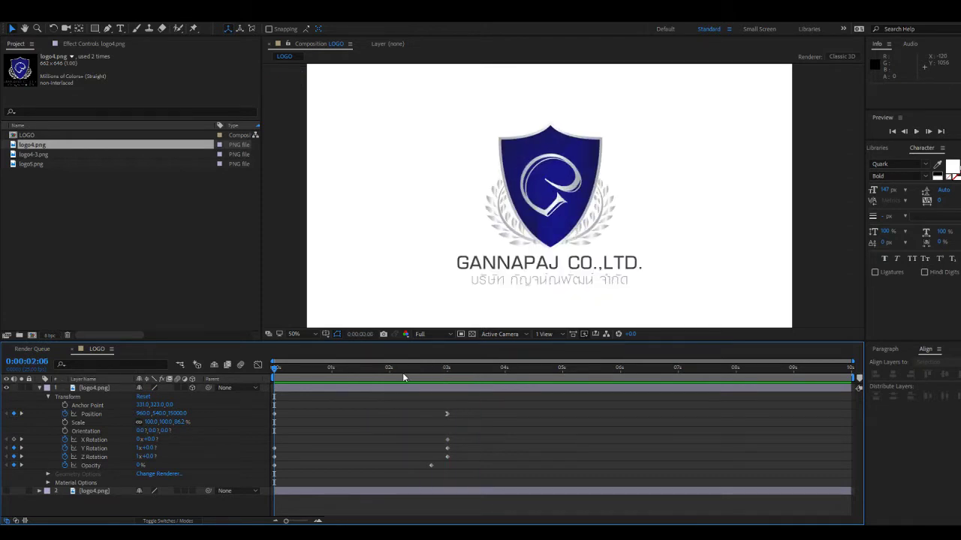
Ease the ending Y and Z Rotation keyframes at 3 seconds and preview the smoothed spin.
left_click(433, 374)
left_click_drag(432, 377, 447, 377)
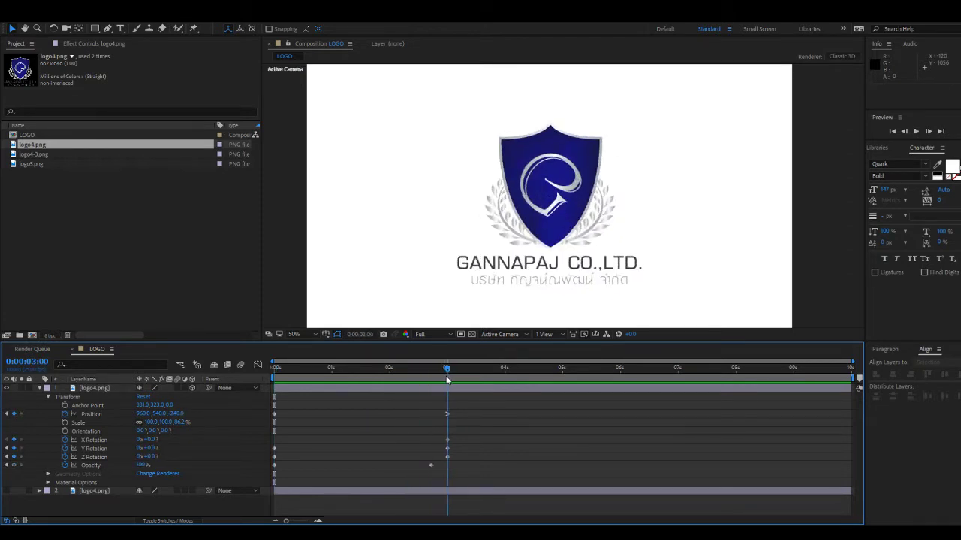
left_click_drag(458, 444, 450, 457)
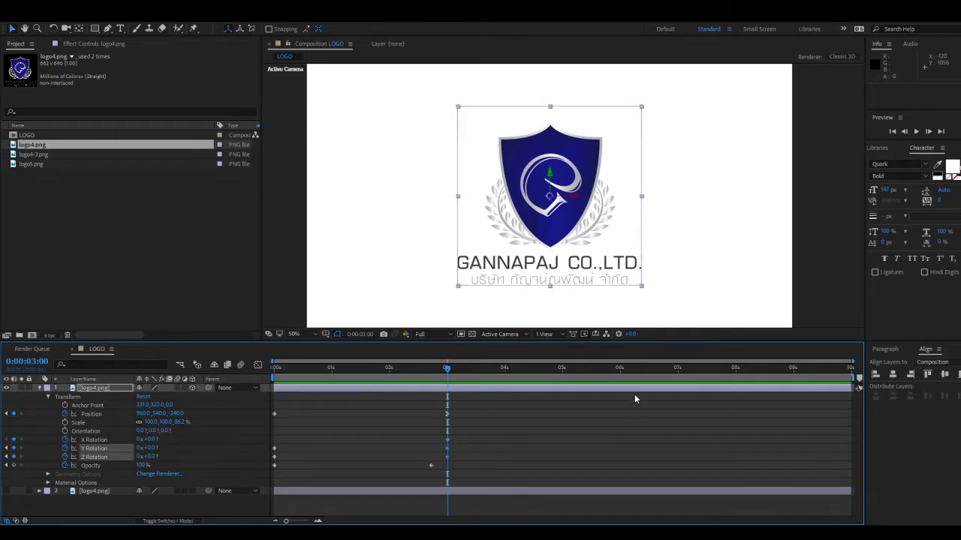
left_click(462, 414)
key("Home")
key("space")
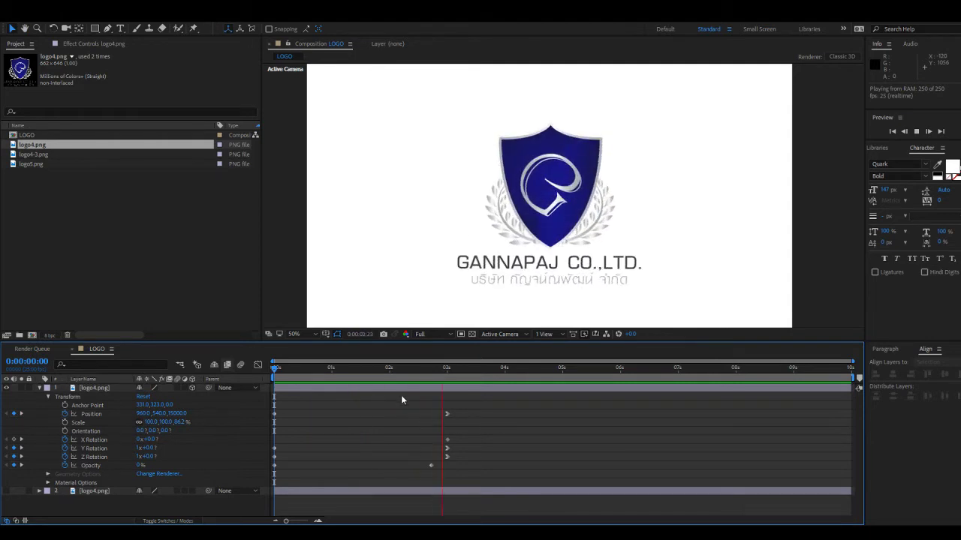
key("space")
left_click_drag(303, 368, 390, 380)
left_click_drag(453, 386, 446, 388)
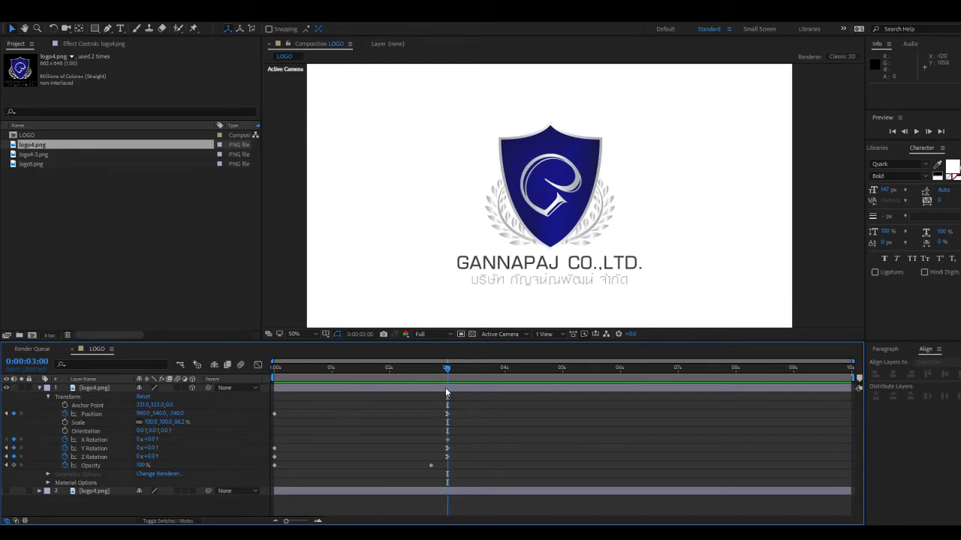
Collapse and re-expand the top logo layer to review its keyframed properties, and scrub through the animation.
left_click(58, 388)
left_click(40, 387)
left_click(63, 389)
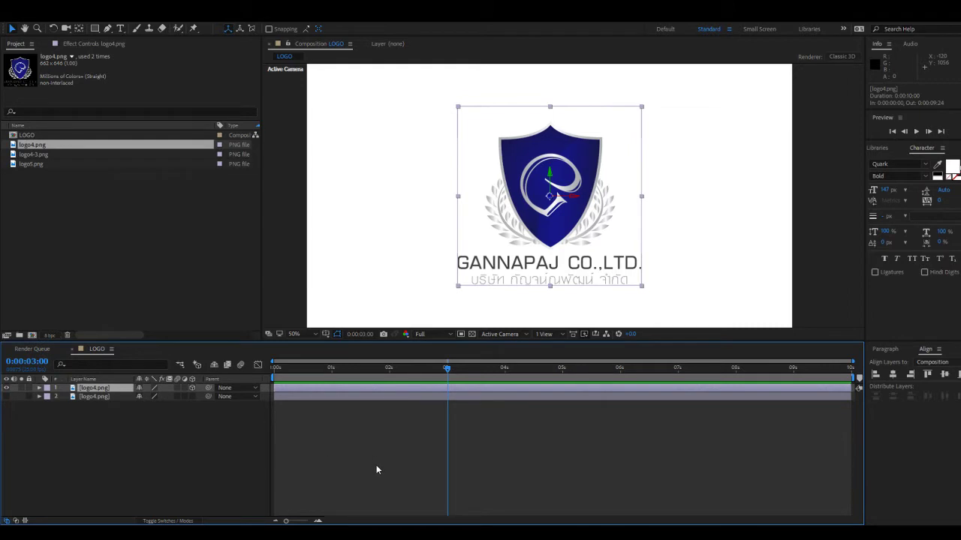
key("u")
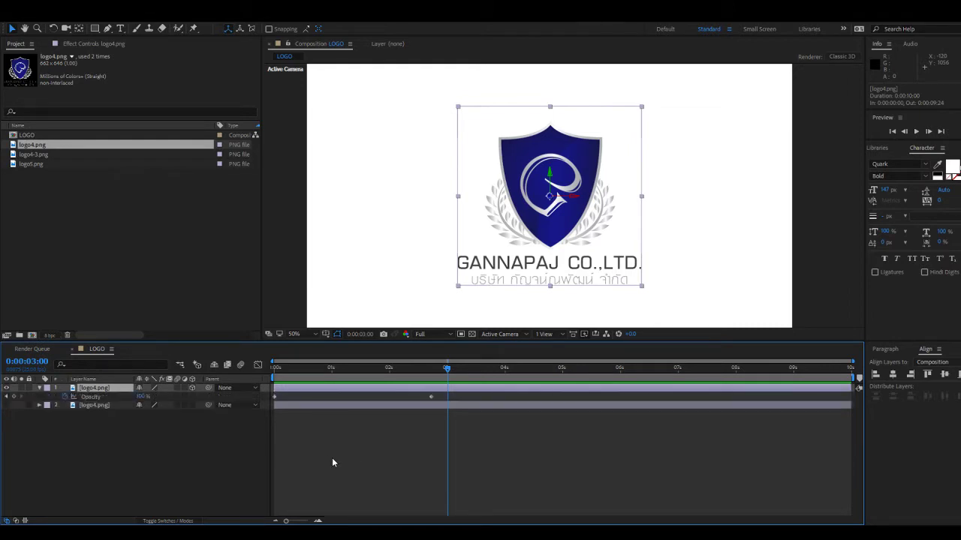
left_click(40, 388)
left_click(41, 388)
left_click(424, 513)
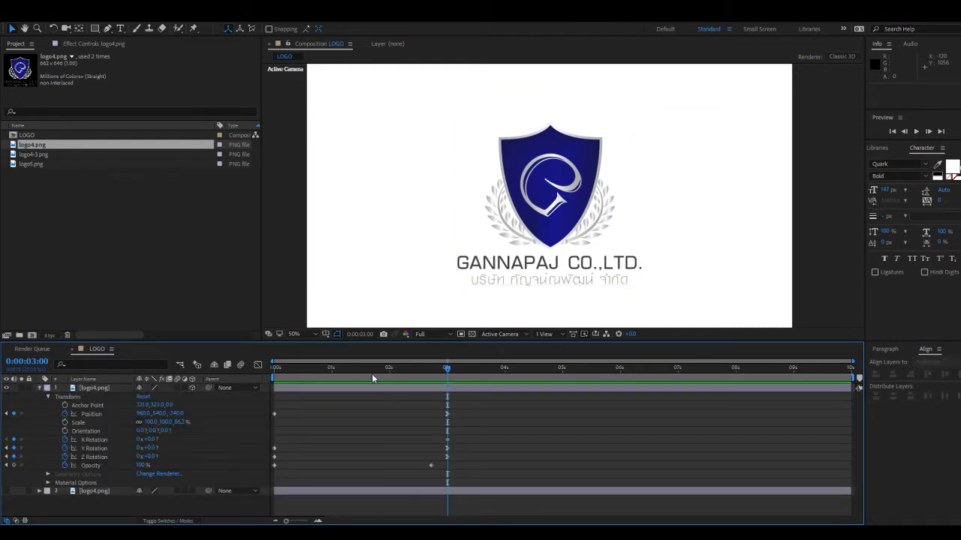
left_click_drag(372, 370, 445, 370)
Duplicate the animated logo layer five times, starting each copy about 2 frames after the previous one.
left_click(308, 388)
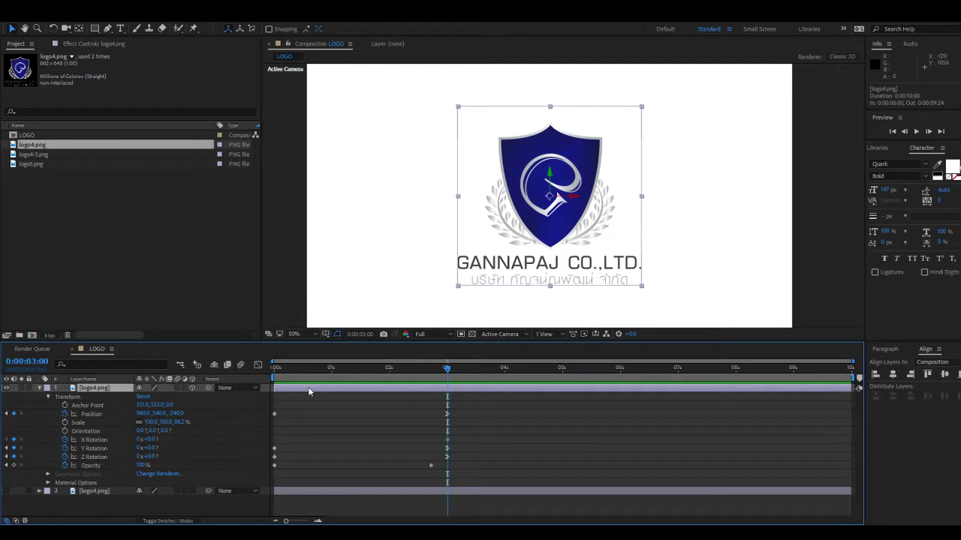
key("ctrl+d")
key("ctrl+d")
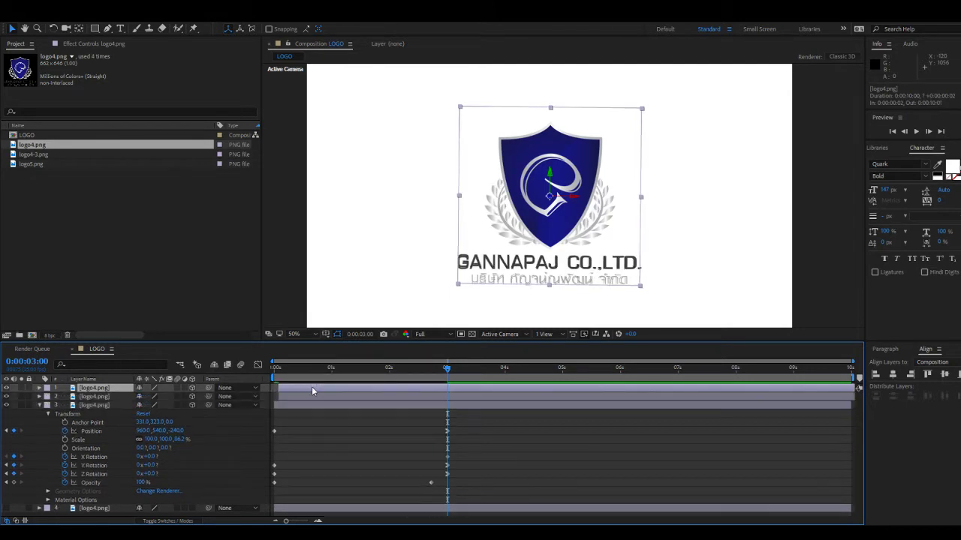
left_click_drag(311, 386, 324, 386)
key("ctrl+d")
key("ctrl+d")
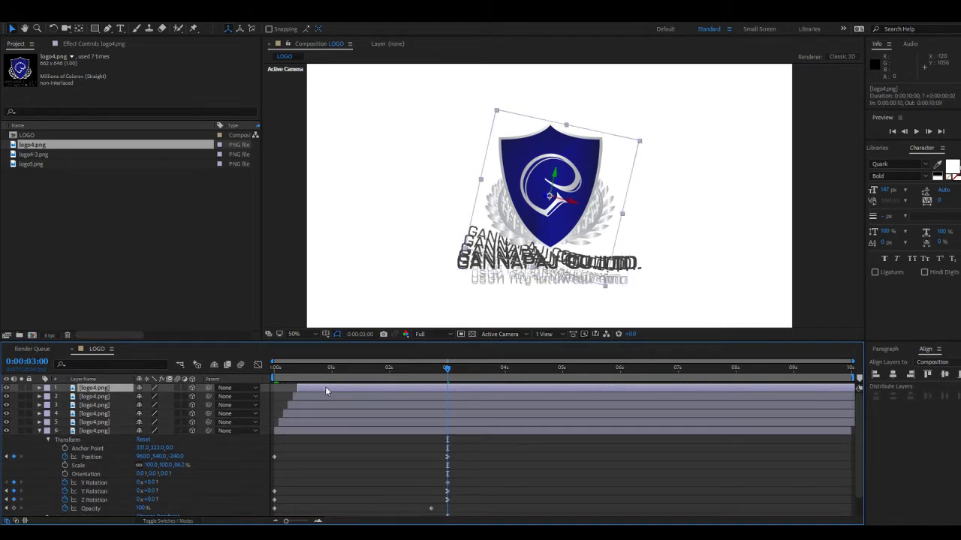
Preview the staggered logo copies from 0 seconds and scrub through the trailing effect.
left_click(274, 368)
key("space")
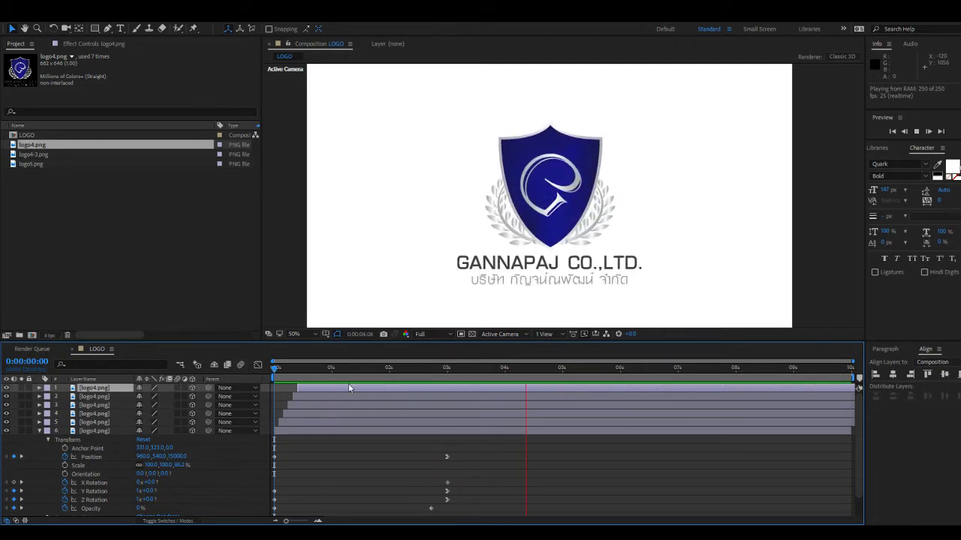
key("space")
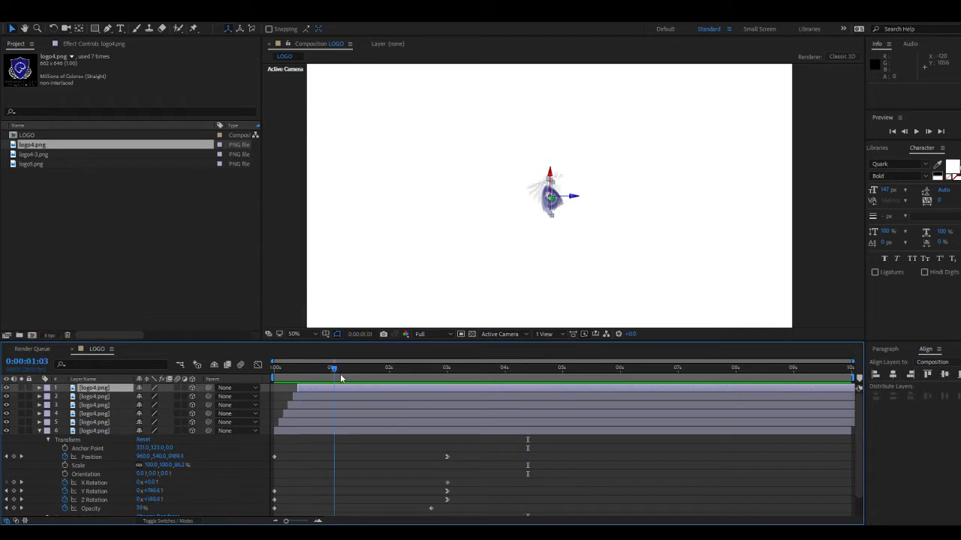
left_click_drag(341, 378, 489, 401)
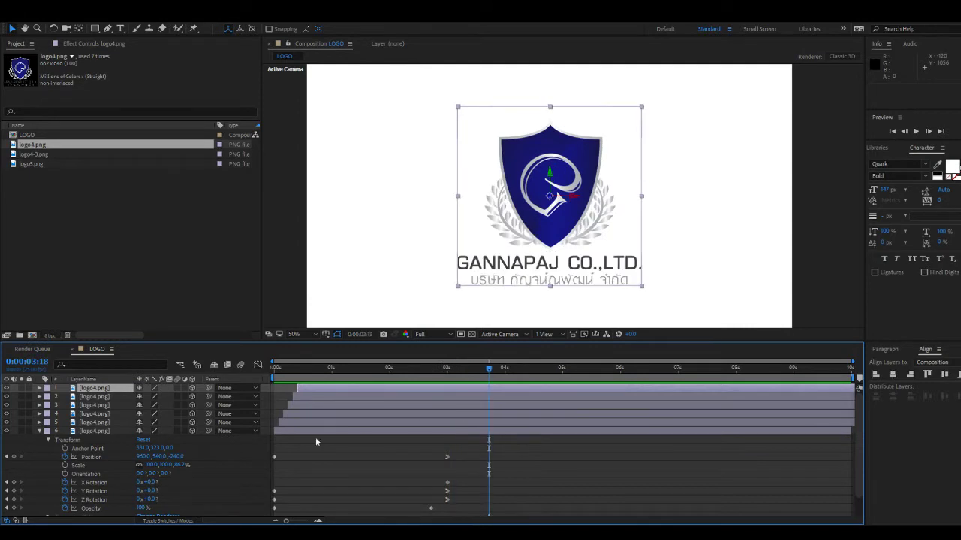
Delete the five duplicated logo layers, keeping the original animated layer.
left_click(103, 423)
left_click(97, 388, "shift")
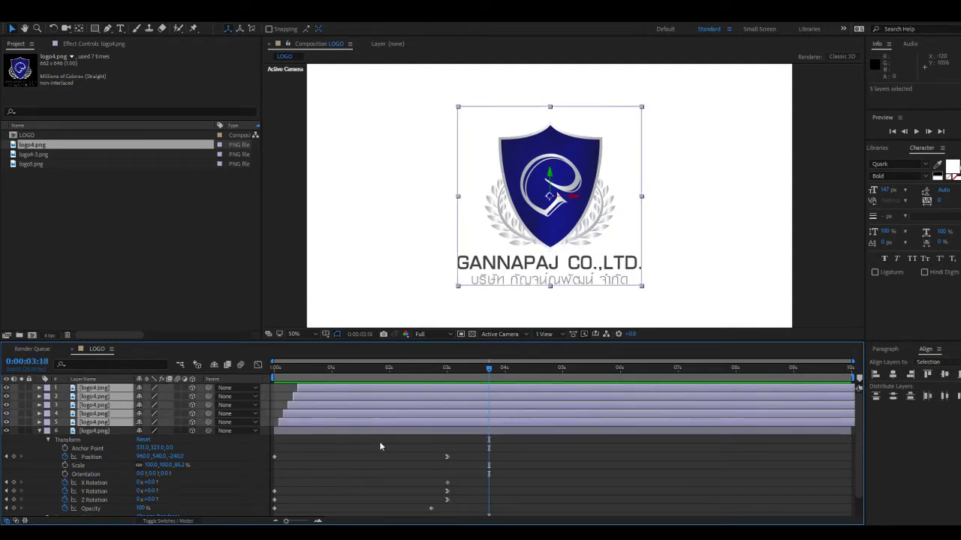
key("Delete")
left_click(319, 391)
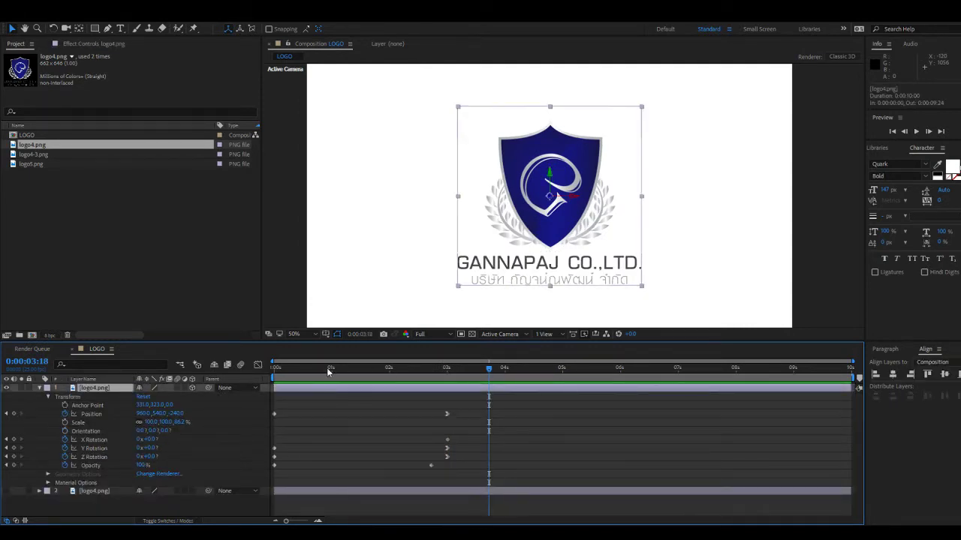
Pre-compose the animated logo layer into a new composition named LOGO_COMP.
left_click_drag(326, 368, 451, 389)
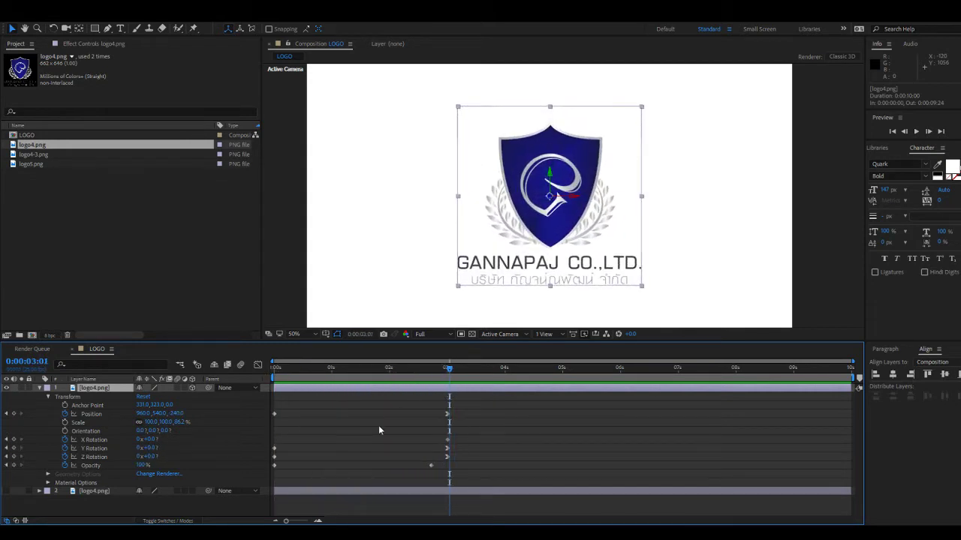
left_click(383, 516)
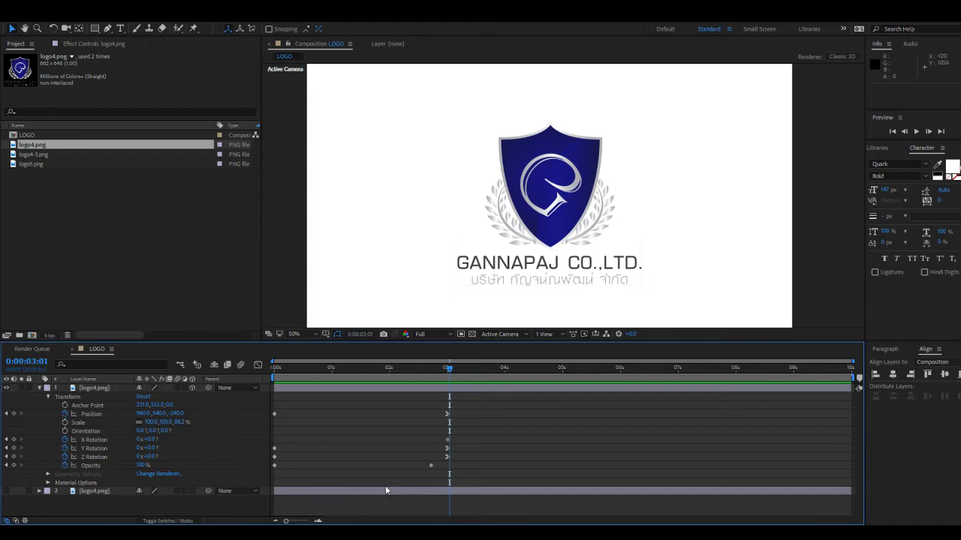
left_click(383, 388)
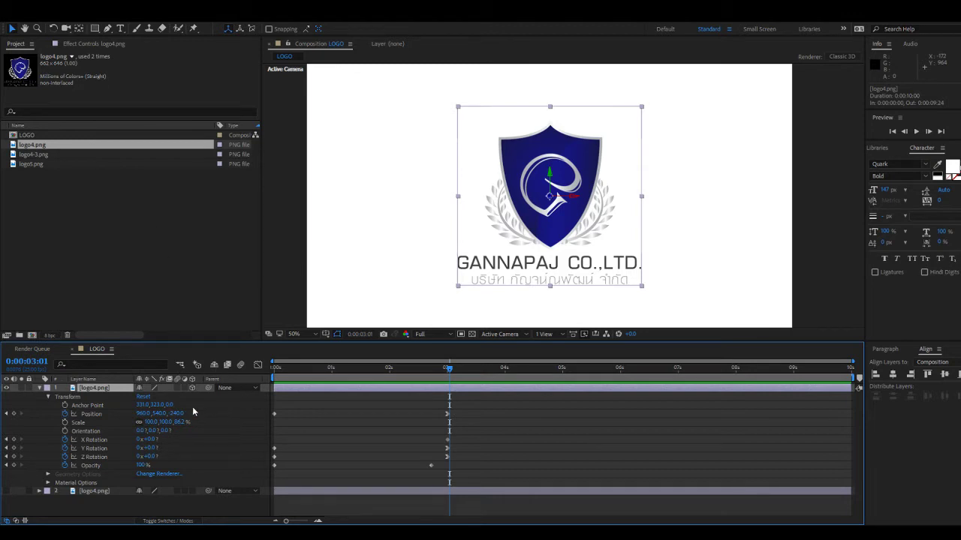
left_click(359, 487)
left_click(367, 386)
key("ctrl+y")
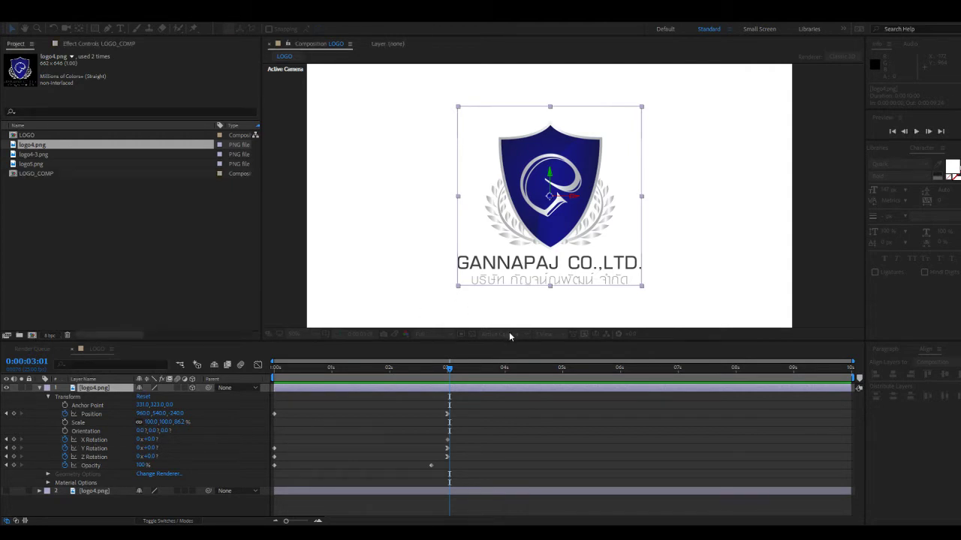
key("Return")
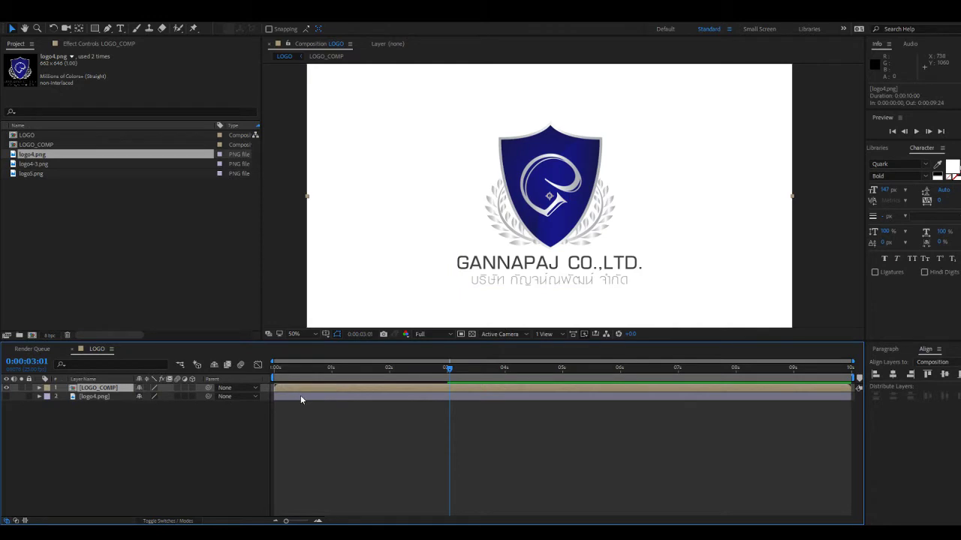
Duplicate the LOGO_COMP layer and set the upper copy's opacity to 50%.
key("ctrl+d")
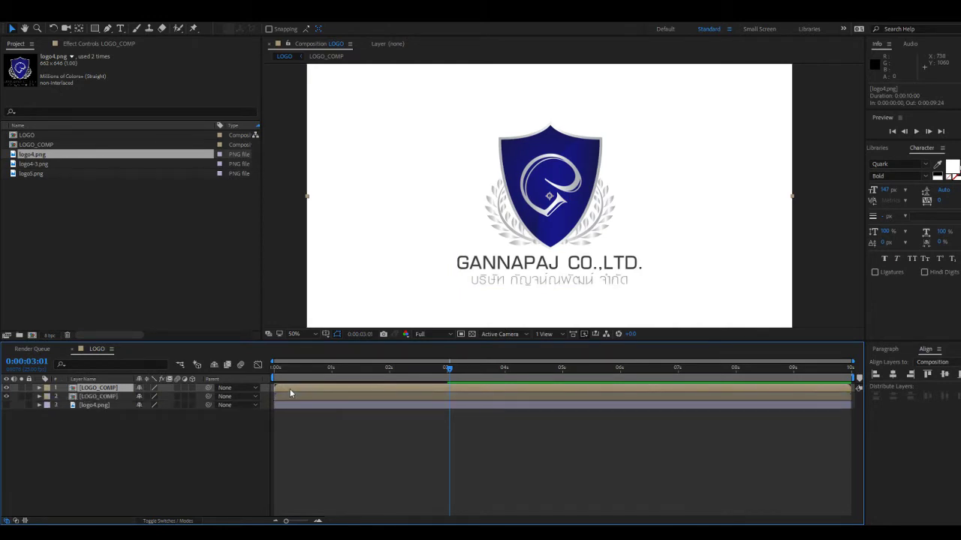
key("t")
left_click(145, 396)
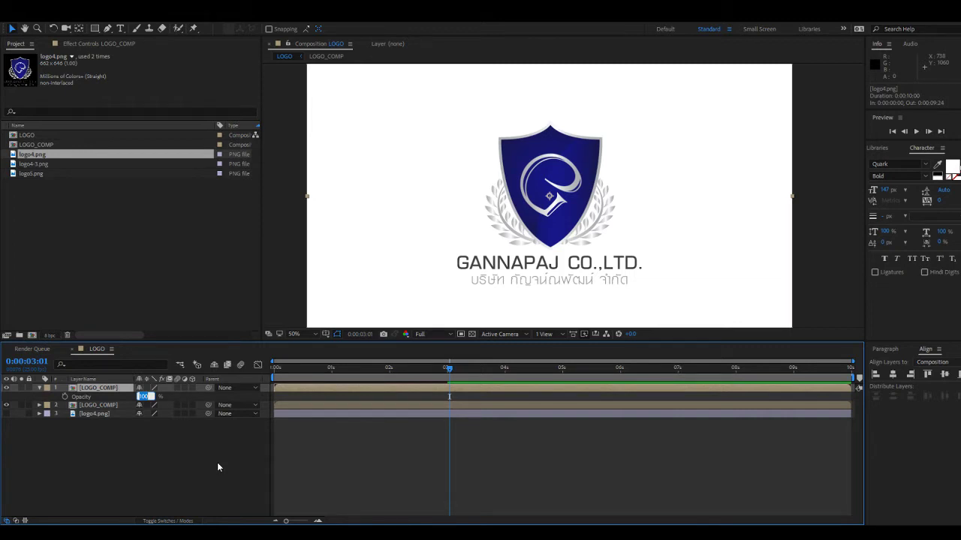
type("50")
key("Return")
left_click(423, 485)
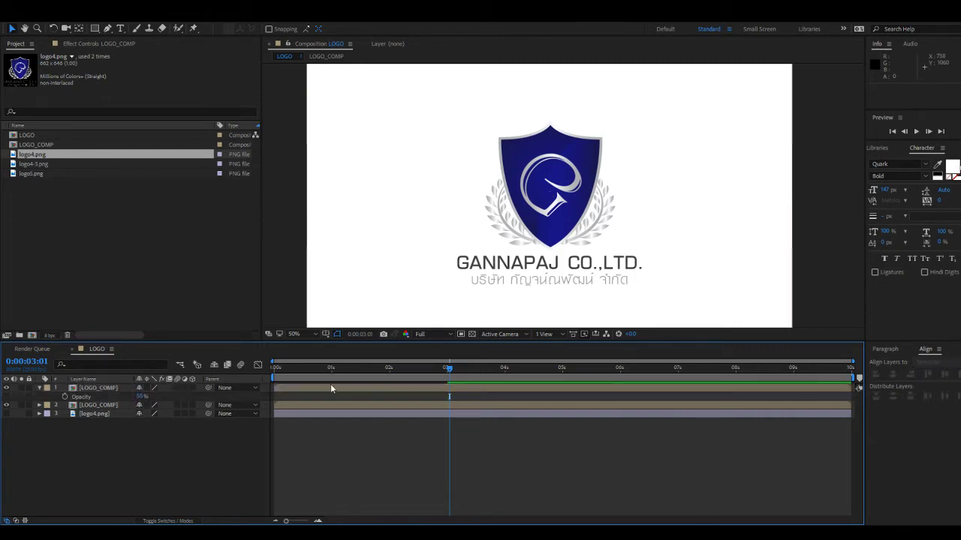
Offset the 50% opacity LOGO_COMP copy to start about 1 frame late and place it beneath the full-opacity layer.
left_click_drag(276, 367, 379, 370)
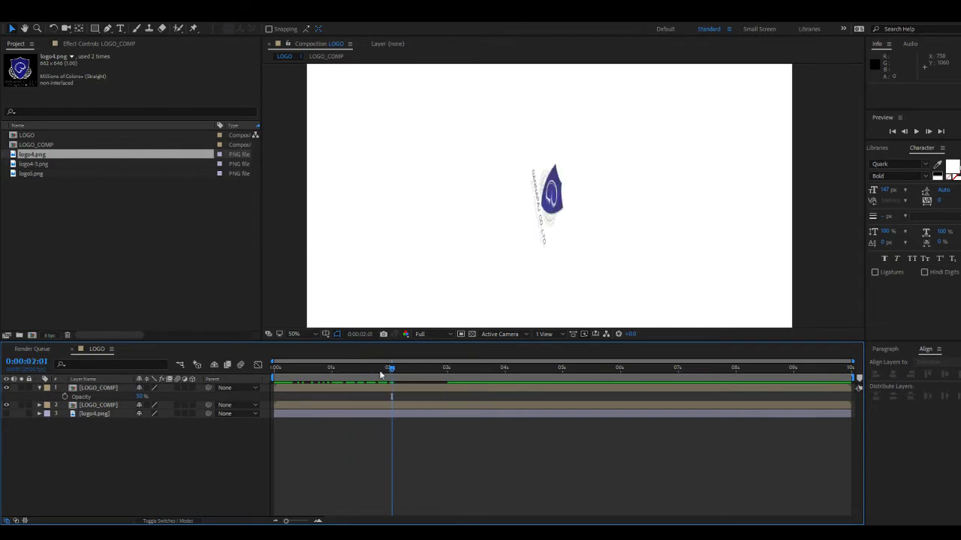
left_click(306, 388)
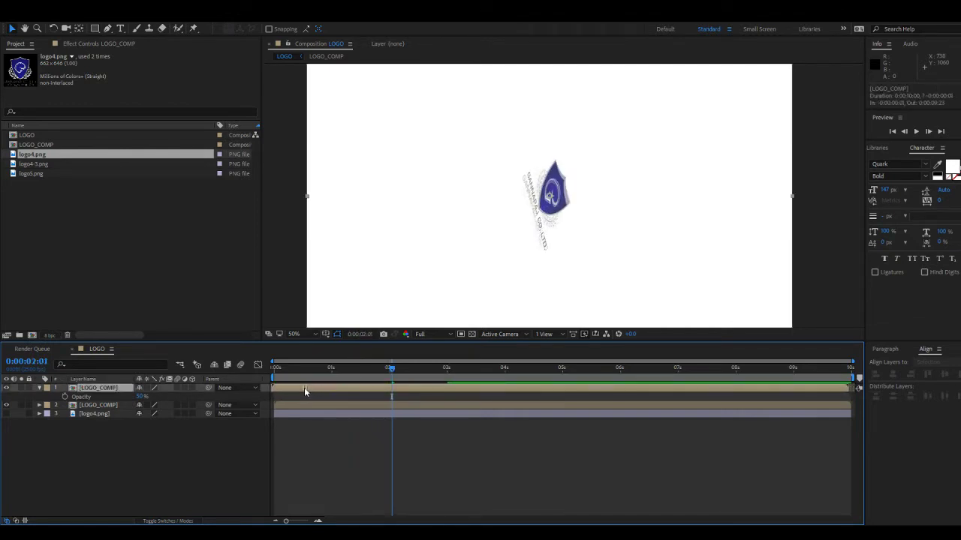
left_click_drag(304, 387, 396, 376)
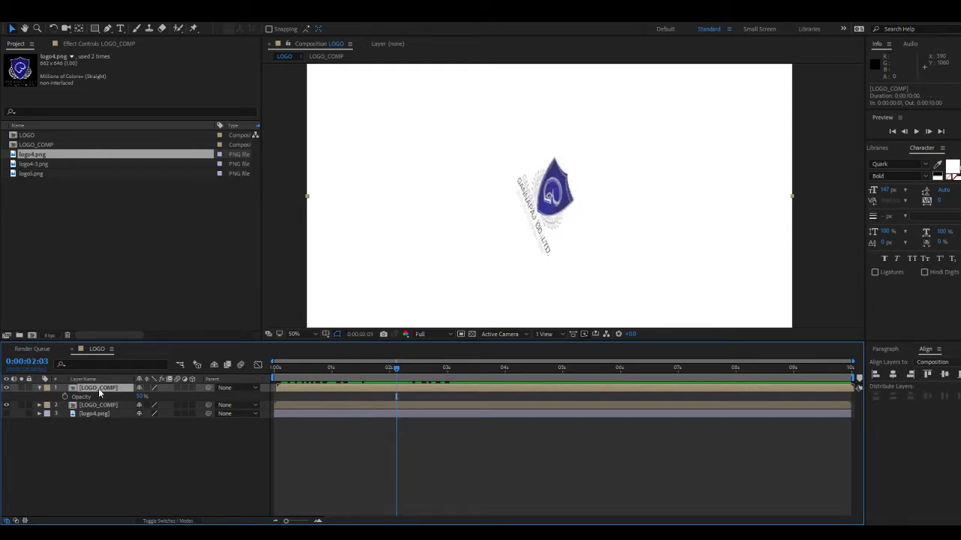
left_click_drag(98, 388, 99, 411)
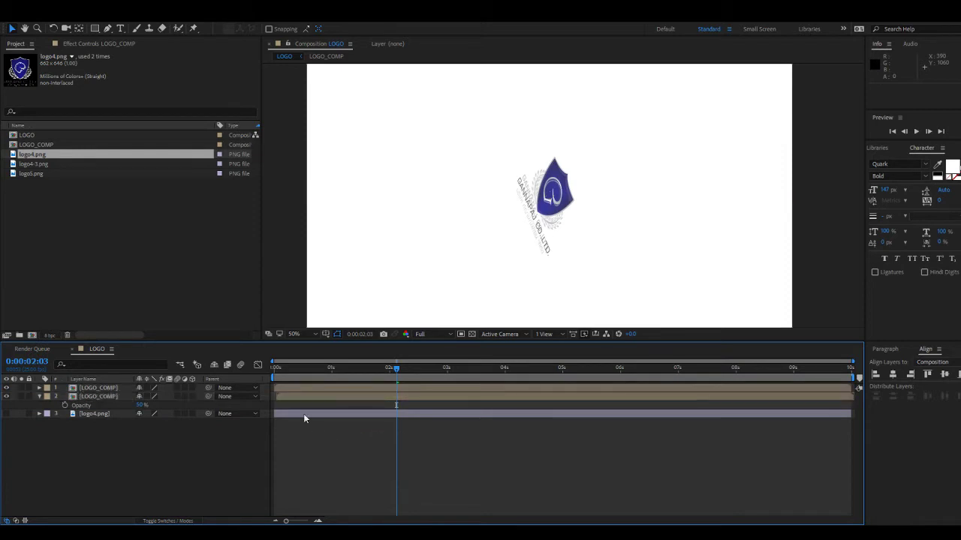
Duplicate the 50% opacity LOGO_COMP layer four times, staggering each copy about 1 frame after the previous one.
left_click(111, 397)
key("ctrl+d")
key("ctrl+d")
key("ctrl+d")
key("ctrl+d")
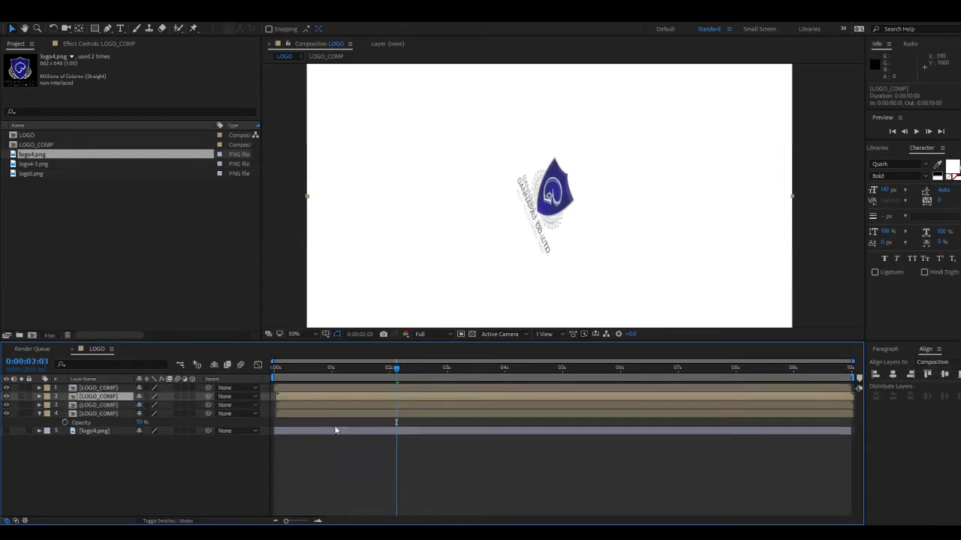
left_click(284, 405)
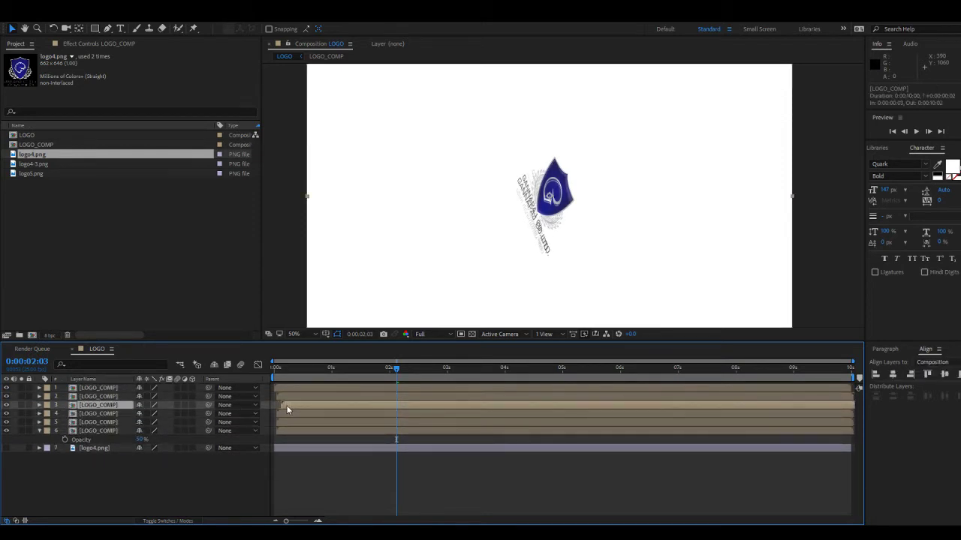
left_click_drag(281, 414, 294, 433)
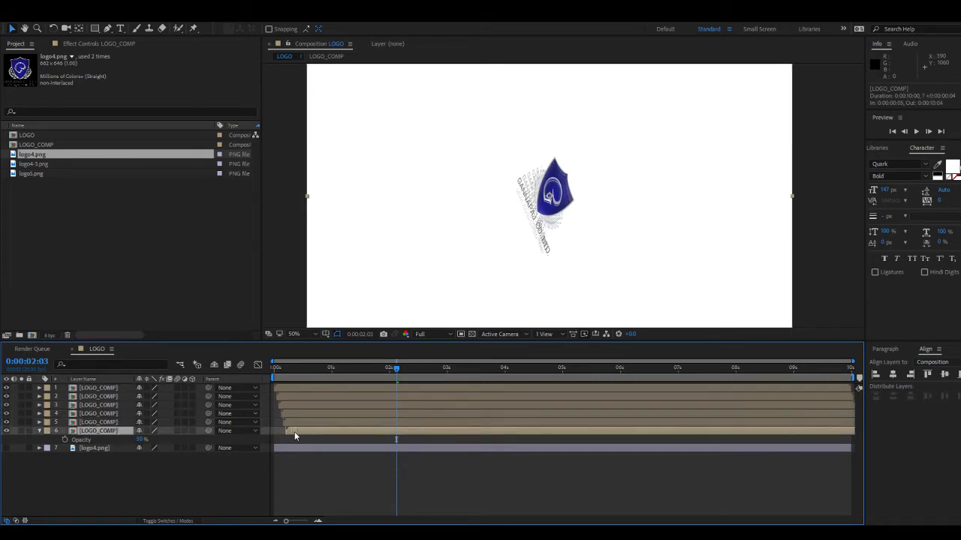
Preview the staggered 50% opacity logo trail from 0 seconds.
left_click(271, 368)
key("space")
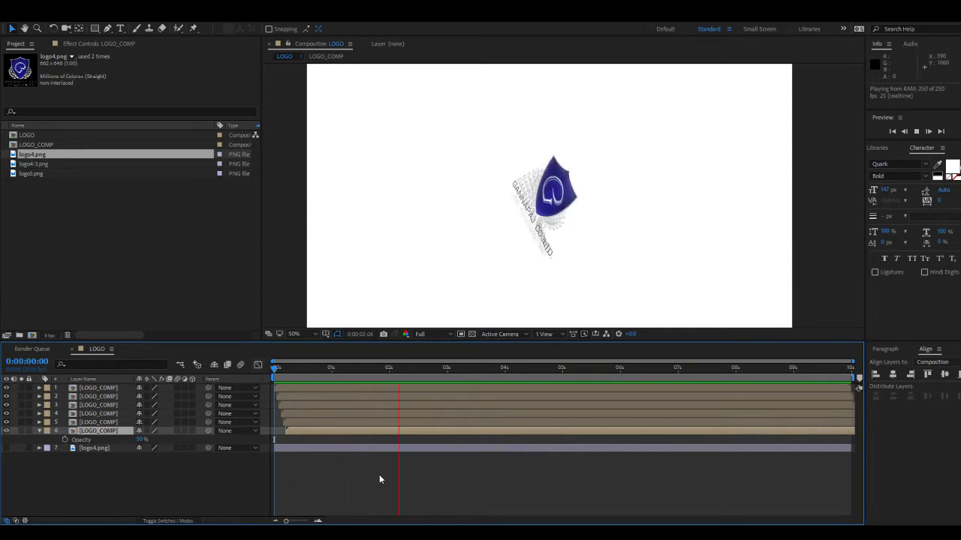
key("space")
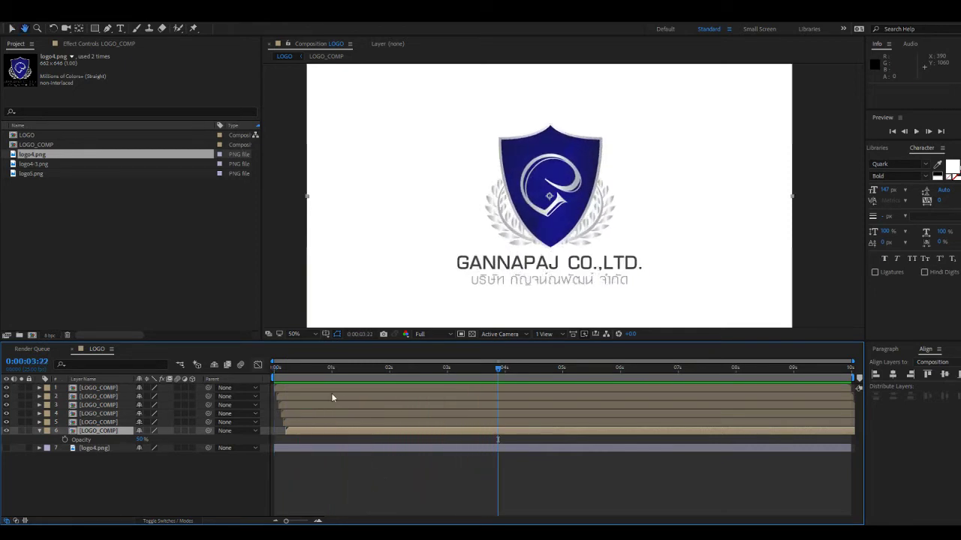
Set the opacity of the five staggered LOGO_COMP copies, layers 2 to 6, to 10%.
left_click(332, 396)
left_click(325, 431, "shift")
key("t")
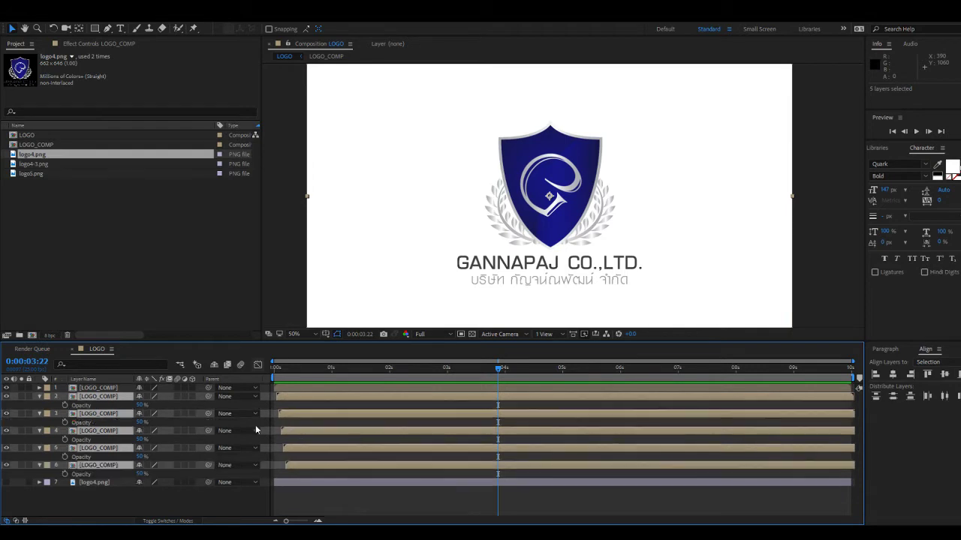
left_click(140, 406)
type("10")
key("Return")
Preview the logo animation with its 10% opacity trail from 0 seconds twice.
key("Home")
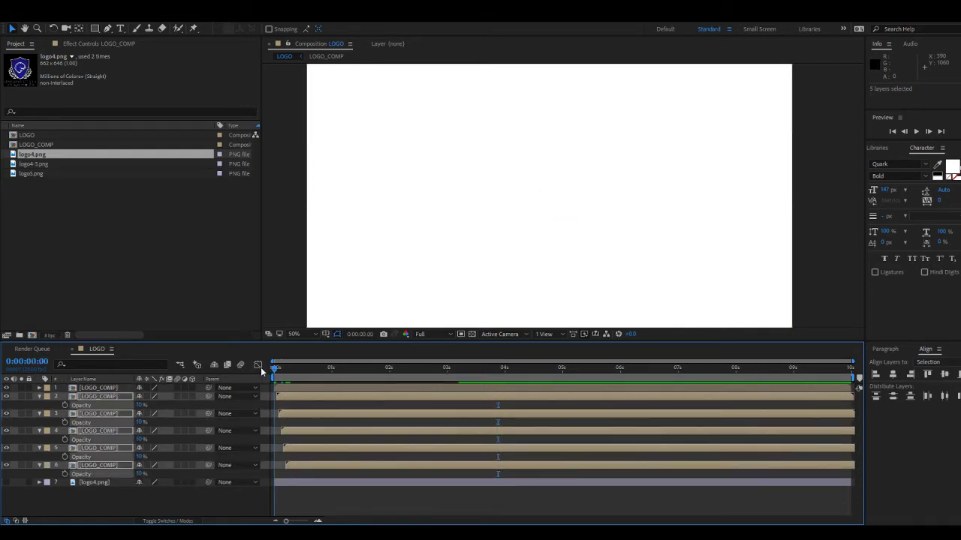
key("space")
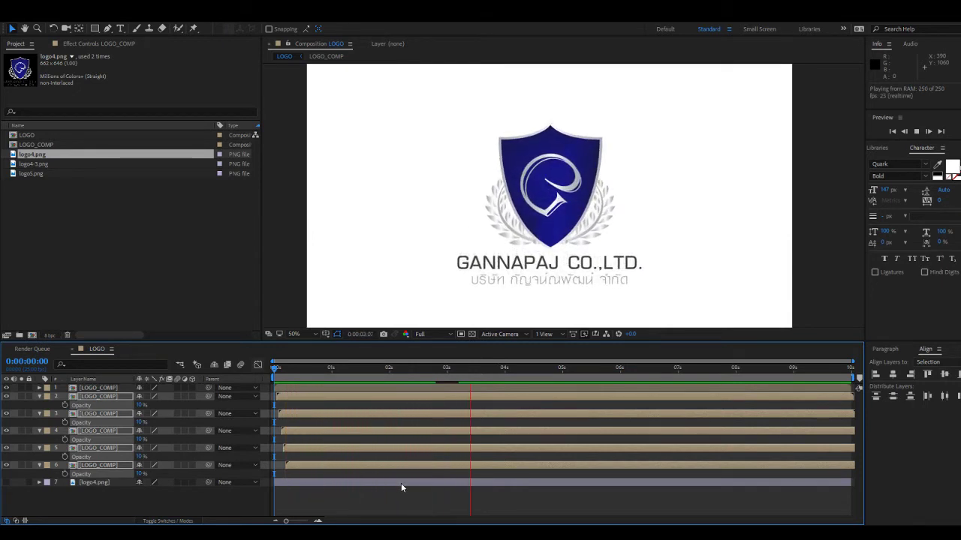
key("space")
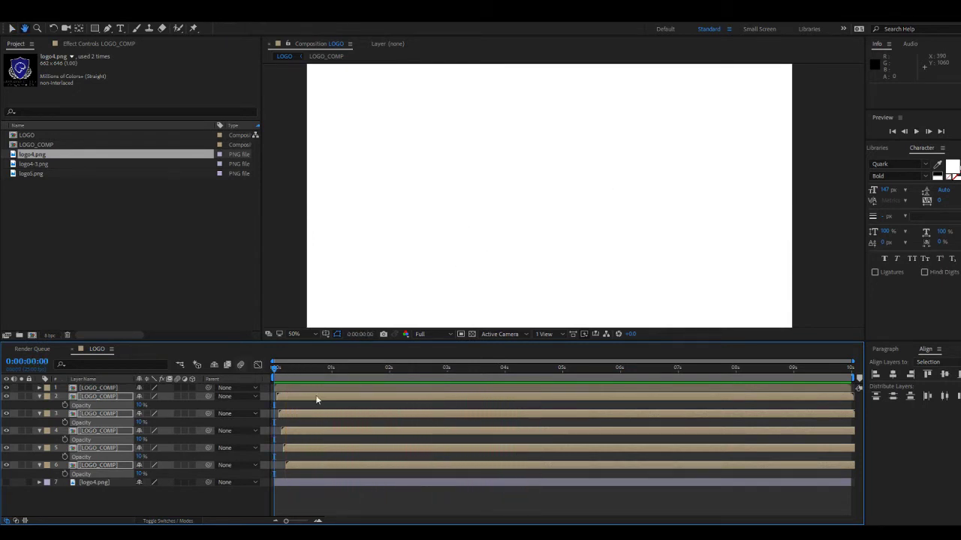
key("space")
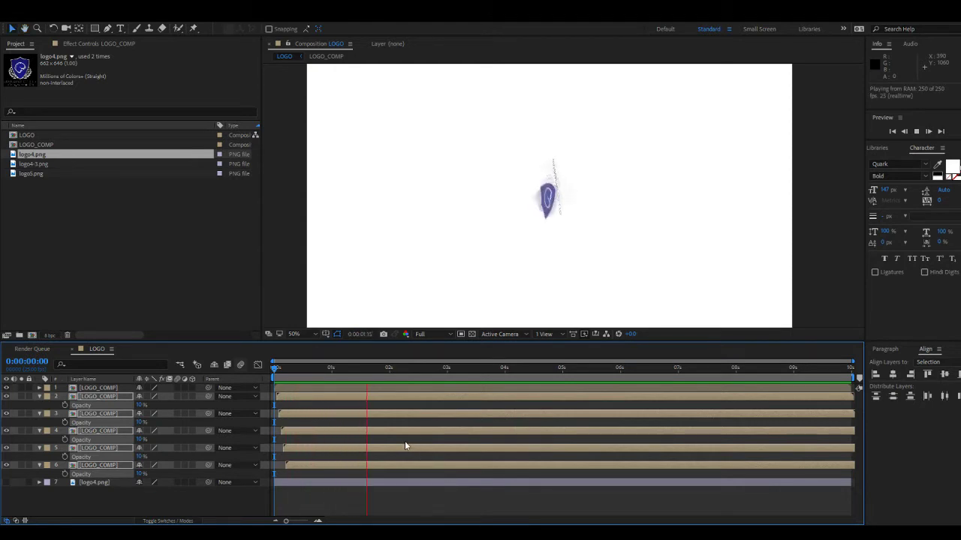
key("space")
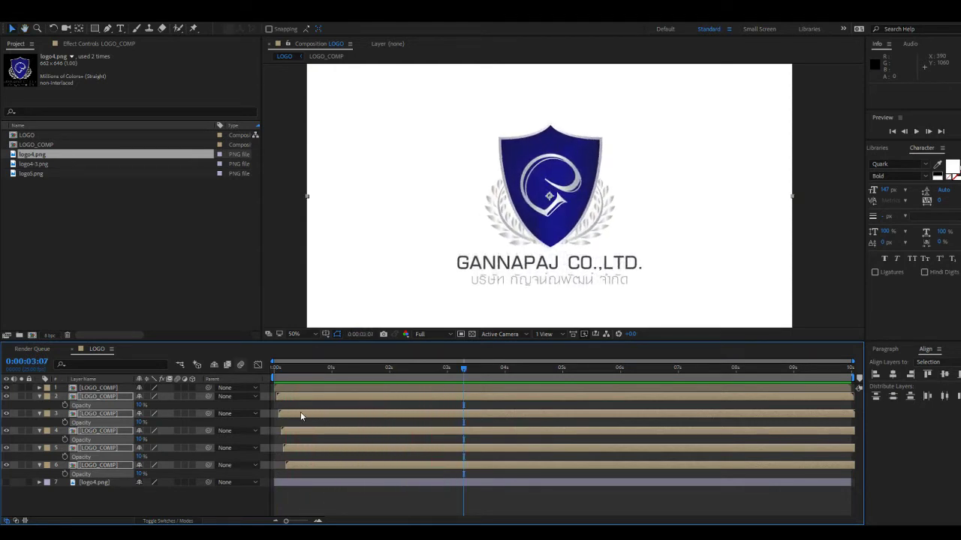
Delete the five faint trail copies and duplicate the remaining LOGO_COMP layer six times.
key("Delete")
left_click(293, 390)
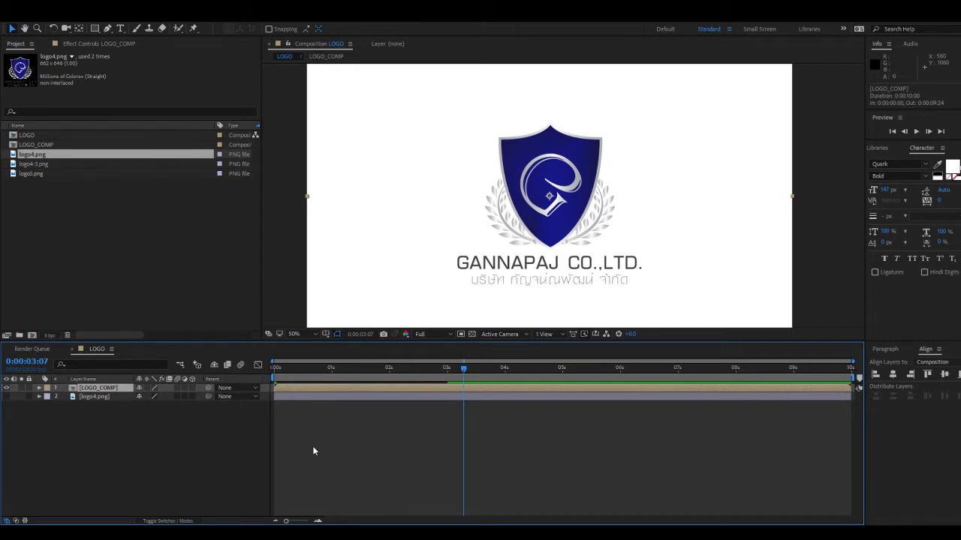
key("ctrl+d")
key("ctrl+d")
key("ctrl+d")
key("ctrl+d")
key("ctrl+d")
key("ctrl+d")
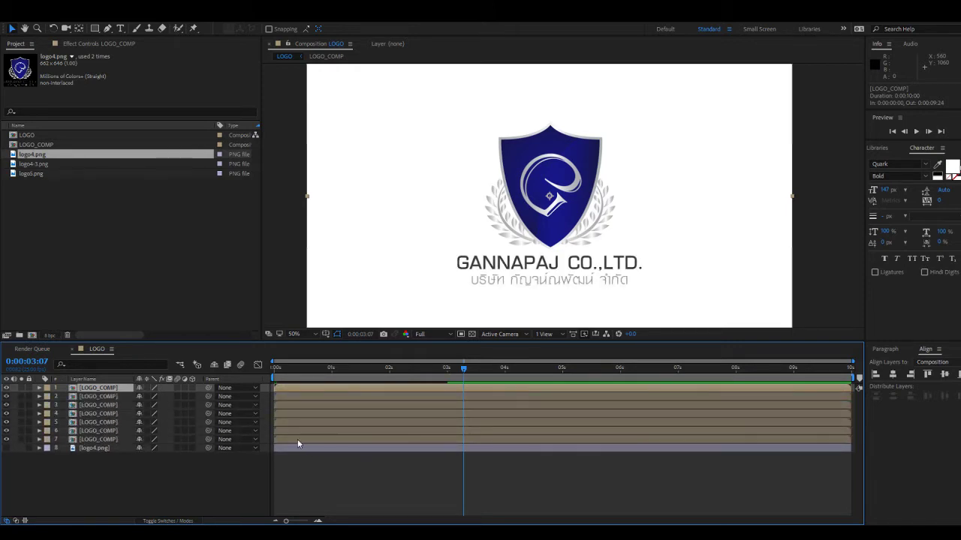
Draw rectangular masks over the shield's upper-left, upper-middle and upper-right areas on LOGO_COMP layers 1, 2 and 3 respectively.
left_click(95, 29)
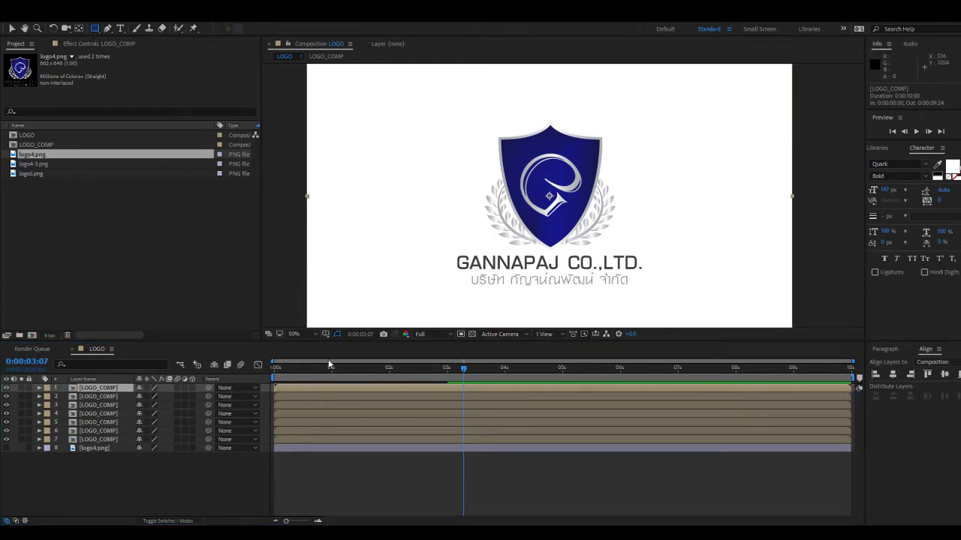
left_click_drag(483, 121, 515, 165)
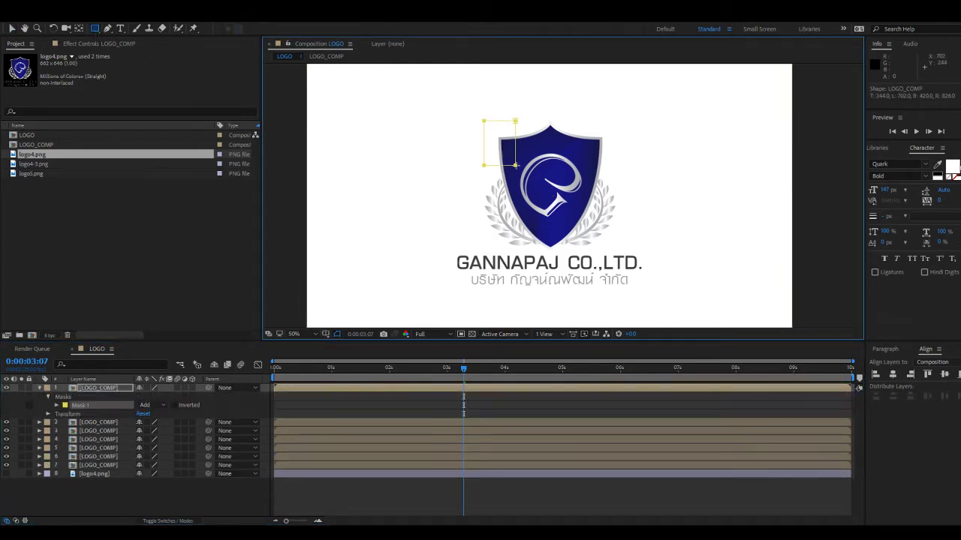
left_click(298, 421)
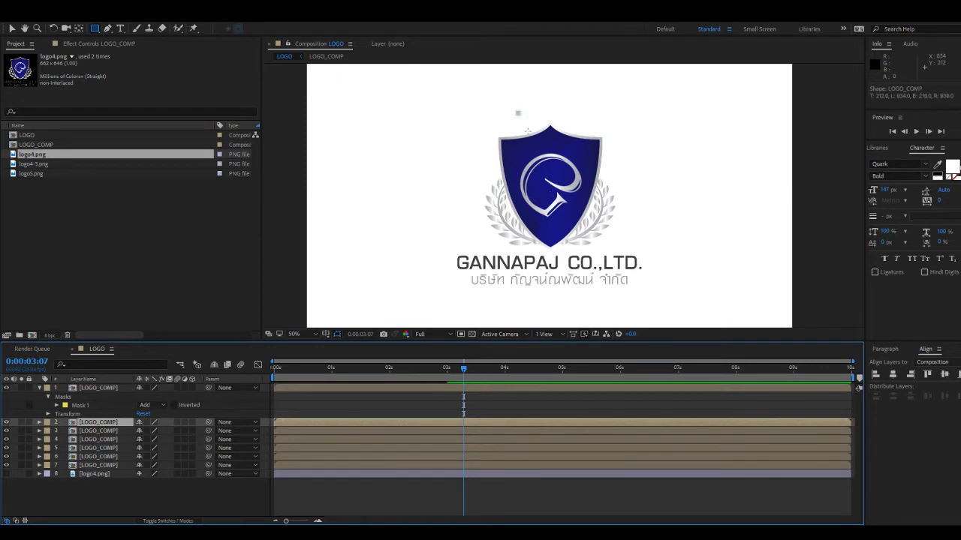
left_click_drag(517, 113, 568, 174)
left_click(362, 459)
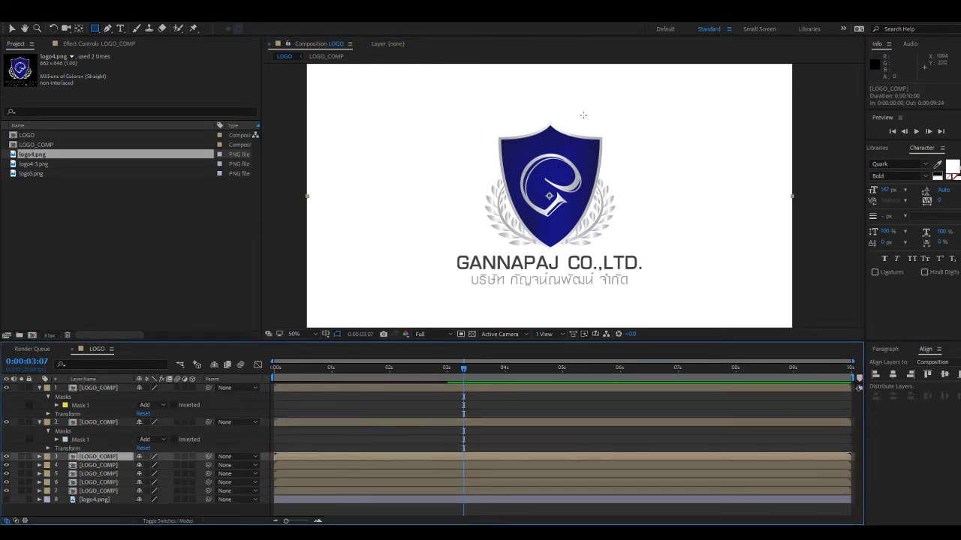
left_click_drag(560, 116, 617, 167)
Draw rectangular masks across the shield's middle on LOGO_COMP layers 4, 5 and 6, covering the left, right and left sides respectively.
scroll(390, 454, "down", 1)
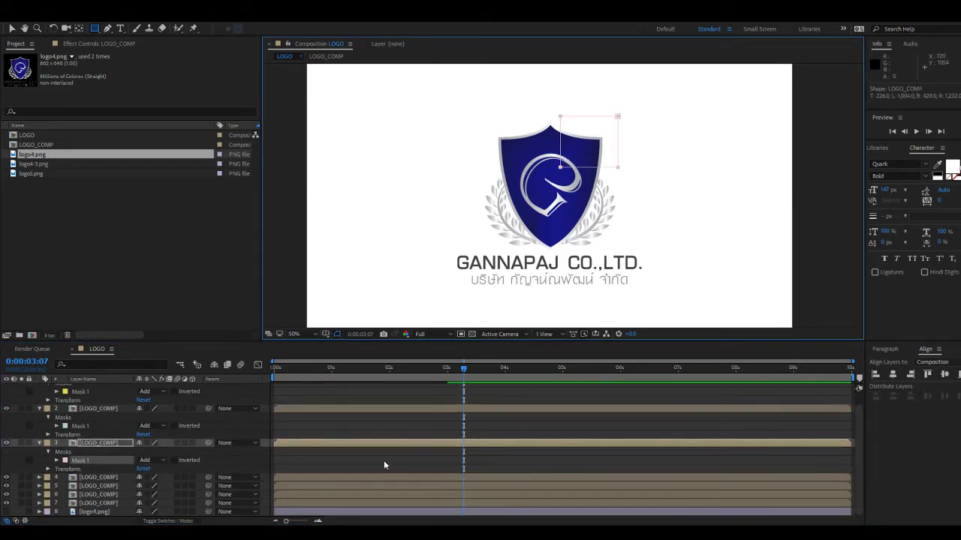
left_click(373, 477)
mouse_move(481, 166)
left_mouse_down()
mouse_move(605, 215)
mouse_move(576, 209)
left_mouse_up()
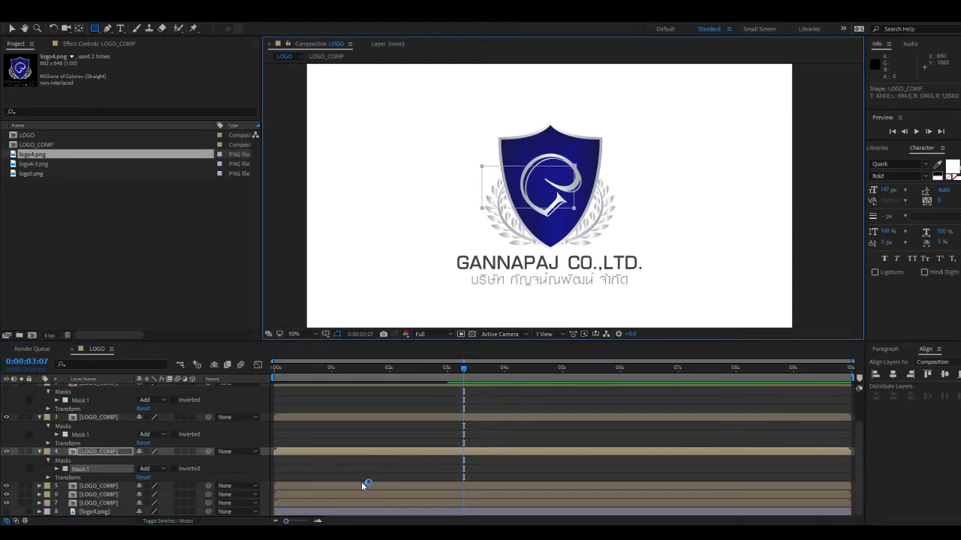
left_click(362, 484)
left_click_drag(642, 169, 543, 212)
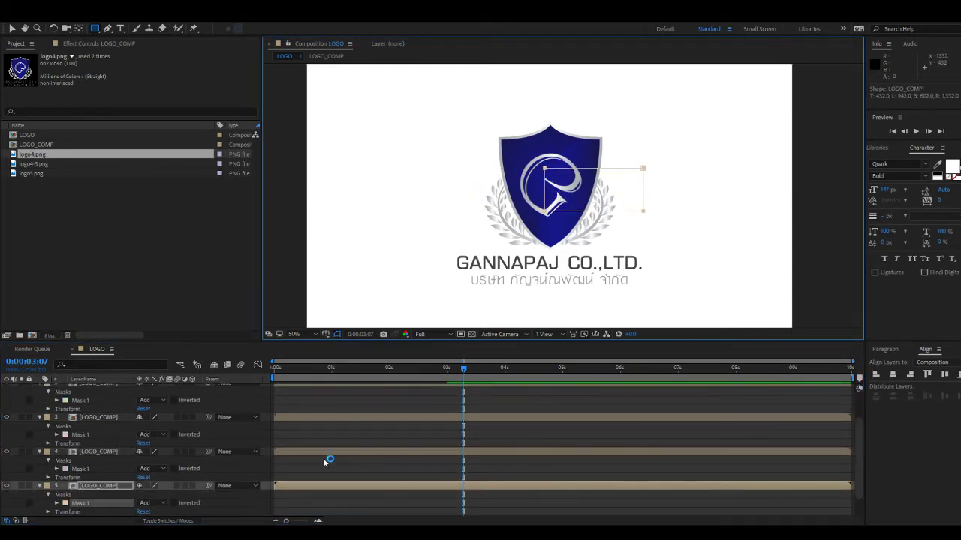
left_click(307, 494)
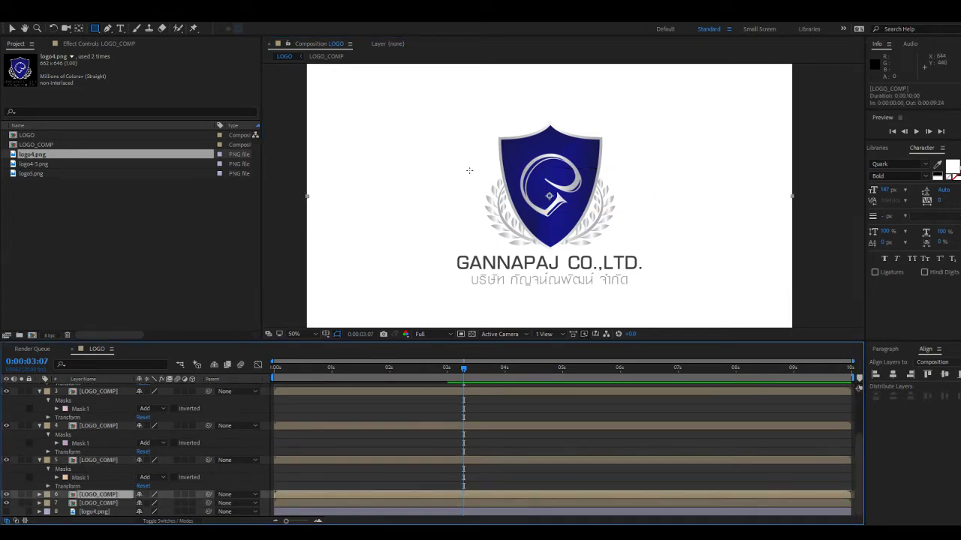
left_click_drag(469, 170, 556, 217)
Duplicate the unmasked LOGO_COMP layer four times and draw a rectangular mask over the shield's lower-right area on layer 7.
scroll(380, 459, "down", 1)
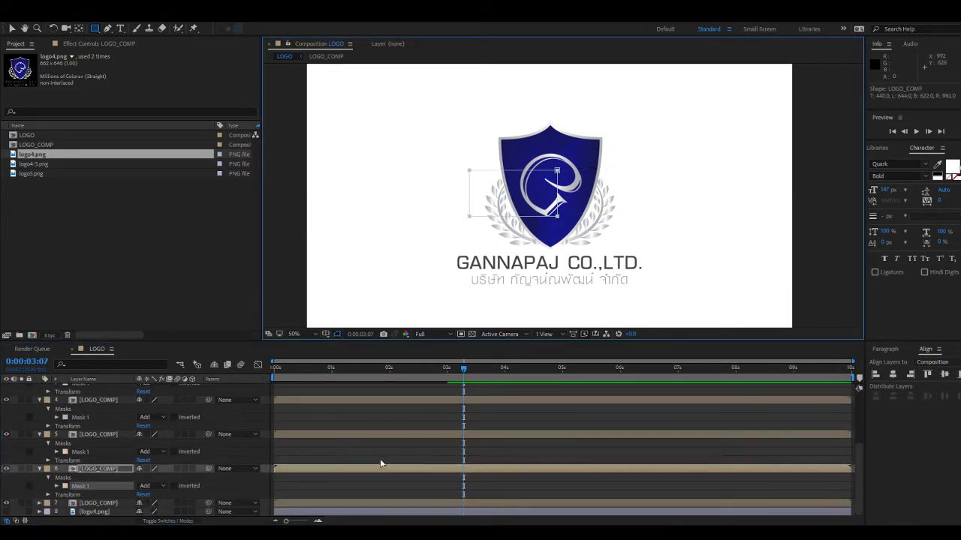
left_click(328, 502)
key("ctrl+d")
key("ctrl+d")
key("ctrl+d")
key("ctrl+d")
scroll(344, 484, "down", 2)
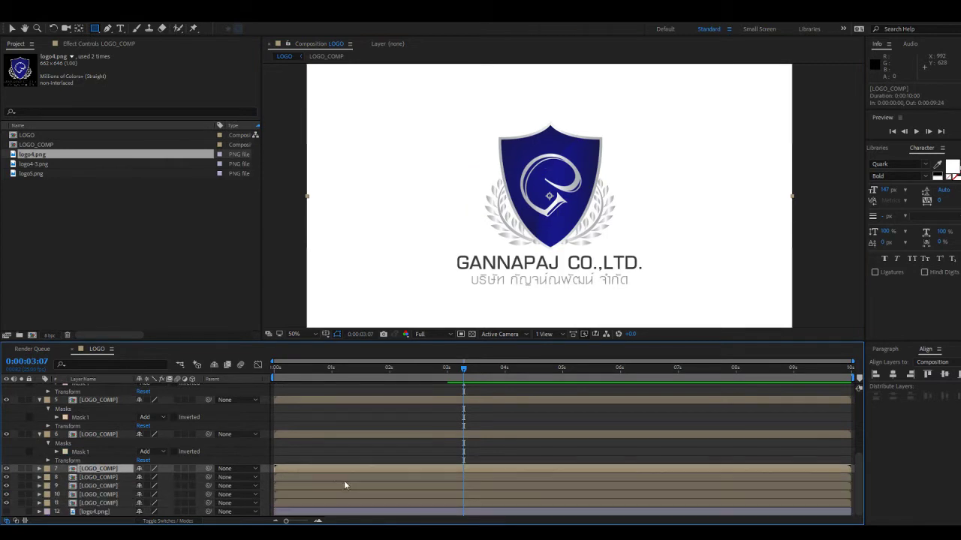
left_click_drag(633, 203, 526, 253)
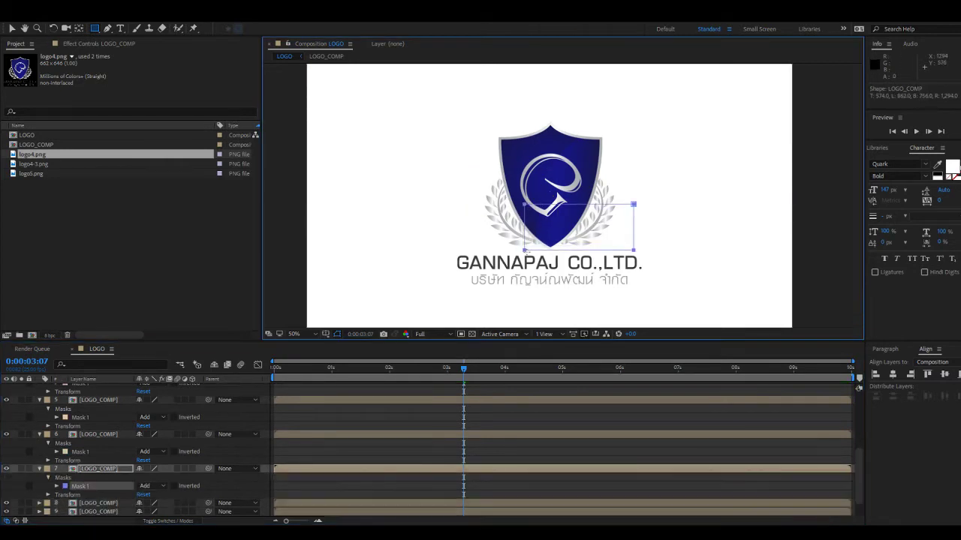
Draw rectangular masks around the GANNAPAJ CO.,LTD. text on LOGO_COMP layer 8 and the Thai subtitle on layer 9.
scroll(353, 450, "down", 1)
left_click(325, 476)
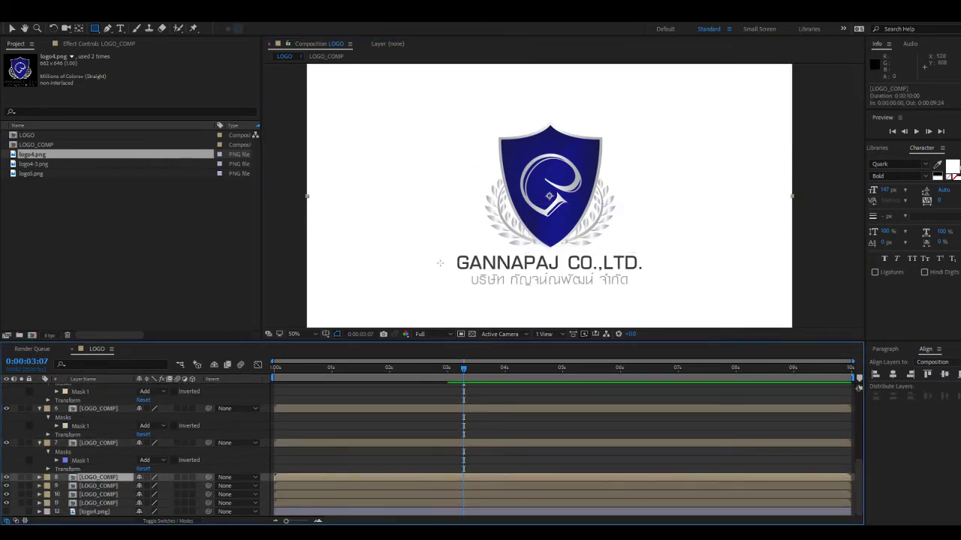
left_click_drag(448, 254, 658, 272)
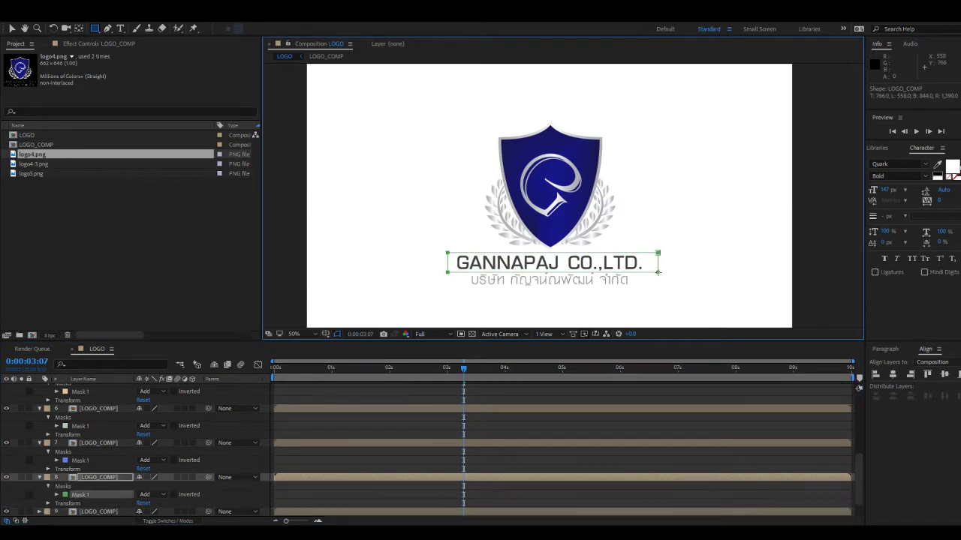
scroll(448, 461, "down", 1)
left_click(406, 486)
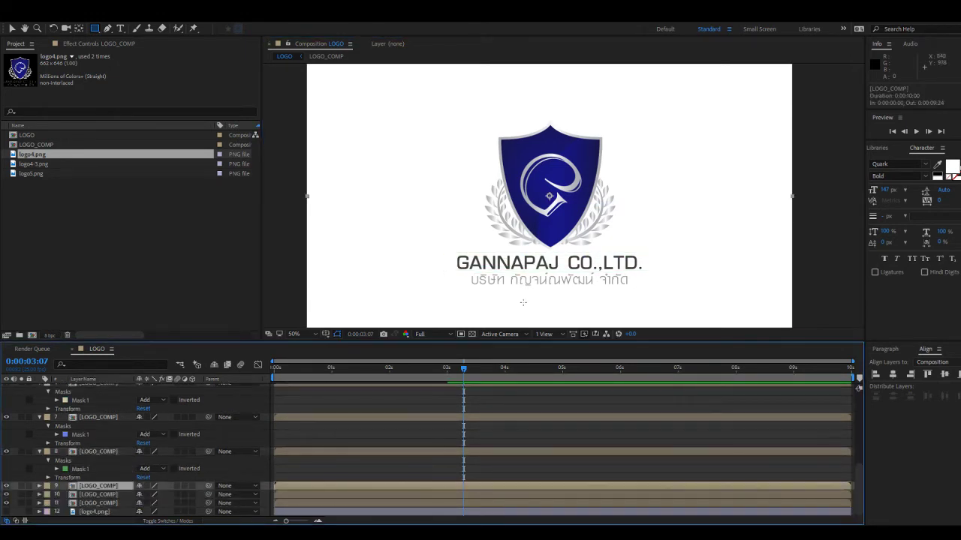
left_click_drag(458, 294, 644, 271)
Draw rectangular masks over the left part of the shield's emblem on LOGO_COMP layer 10 and over its right part on layer 11.
scroll(377, 473, "down", 1)
left_click(352, 493)
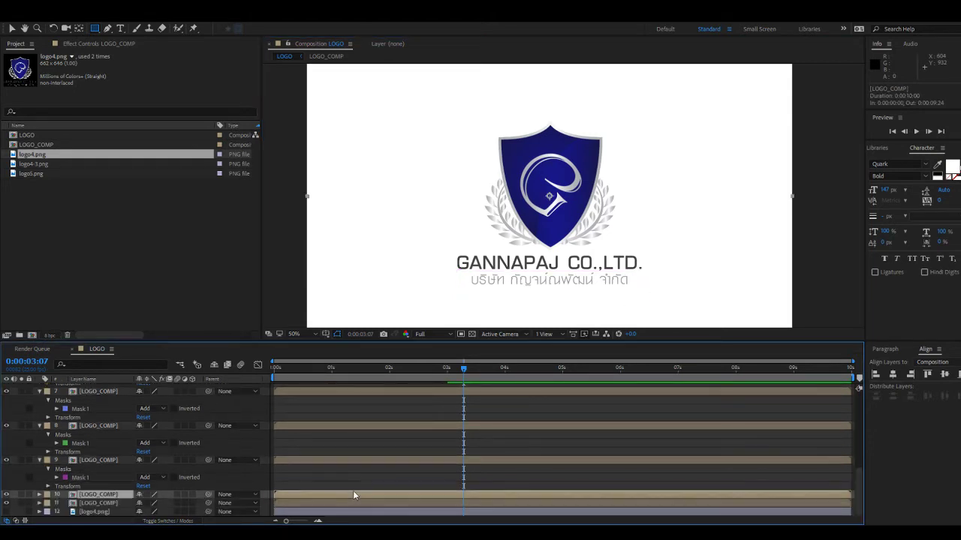
left_click_drag(511, 152, 536, 203)
scroll(410, 439, "down", 1)
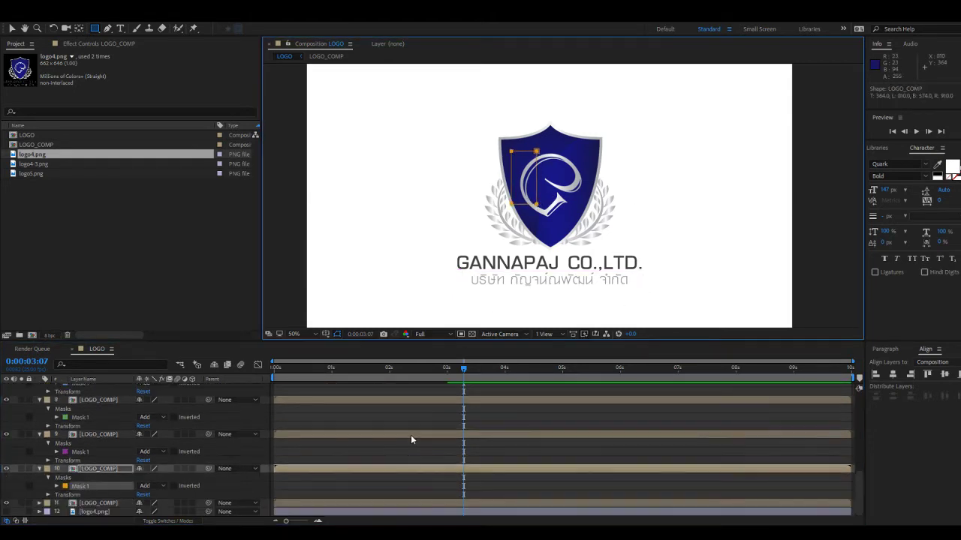
left_click(390, 503)
left_click_drag(556, 151, 597, 226)
left_click(516, 421)
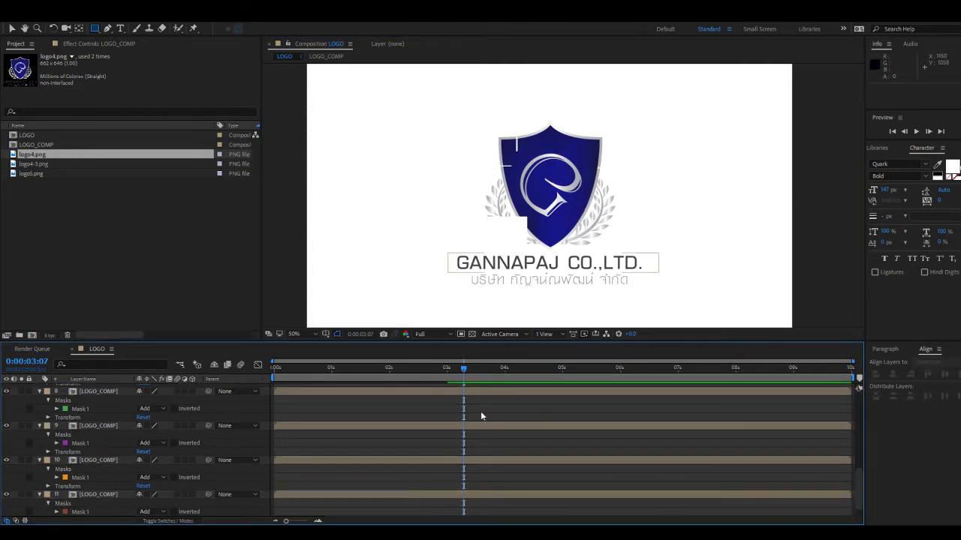
Examine which logo area each LOGO_COMP mask covers, from layer 11 up to layer 5, to find the uncovered lower-left section.
key("v")
scroll(452, 450, "down", 1)
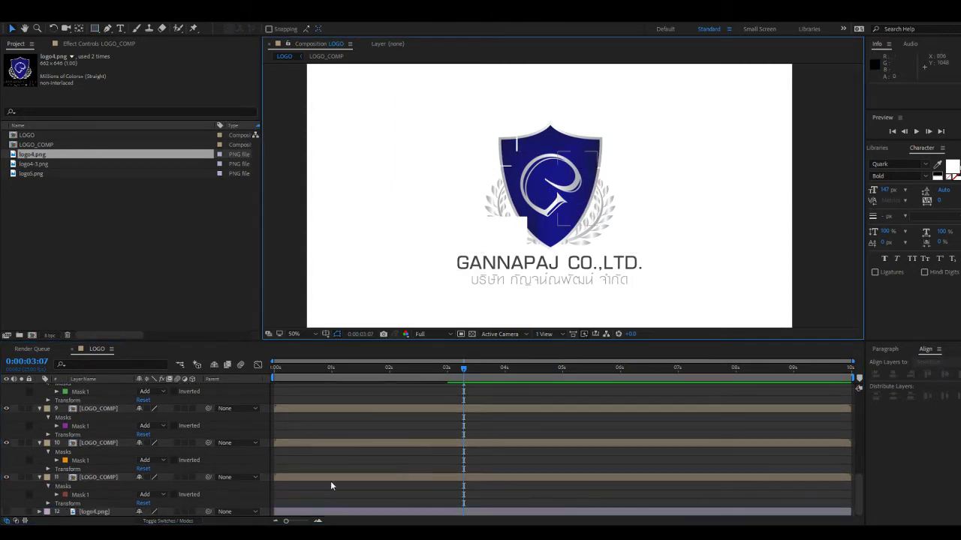
left_click(291, 479)
left_click(301, 443)
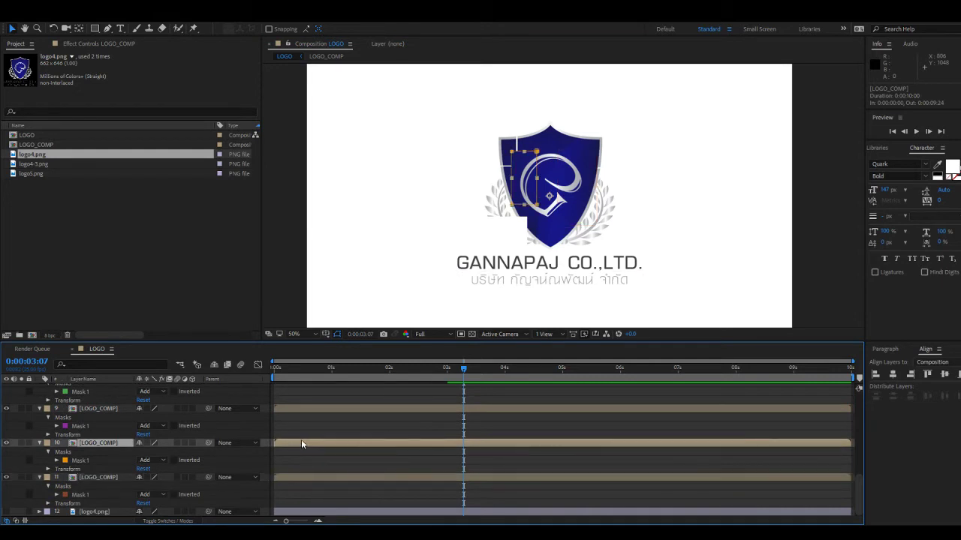
left_click(314, 408)
scroll(314, 406, "up", 2)
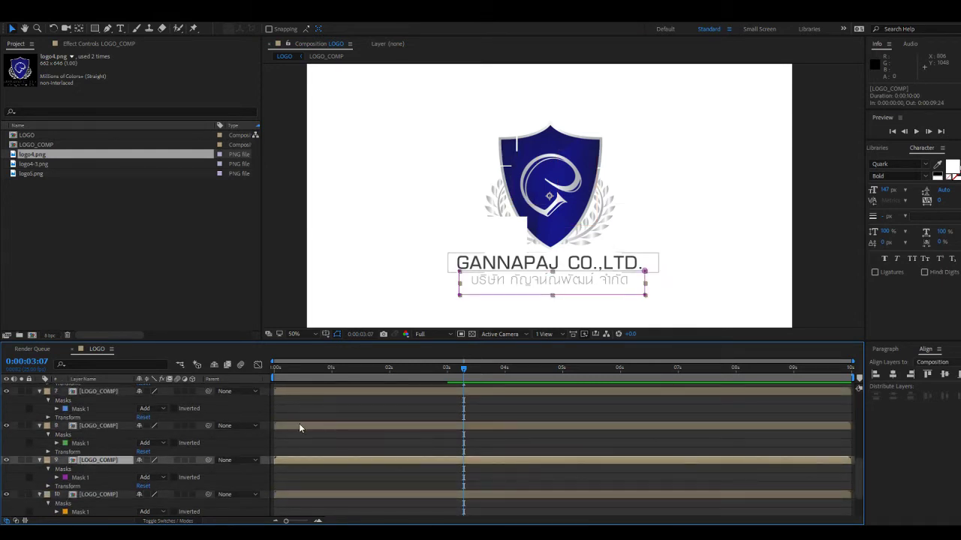
left_click(299, 424)
left_click(303, 393)
scroll(304, 393, "up", 2)
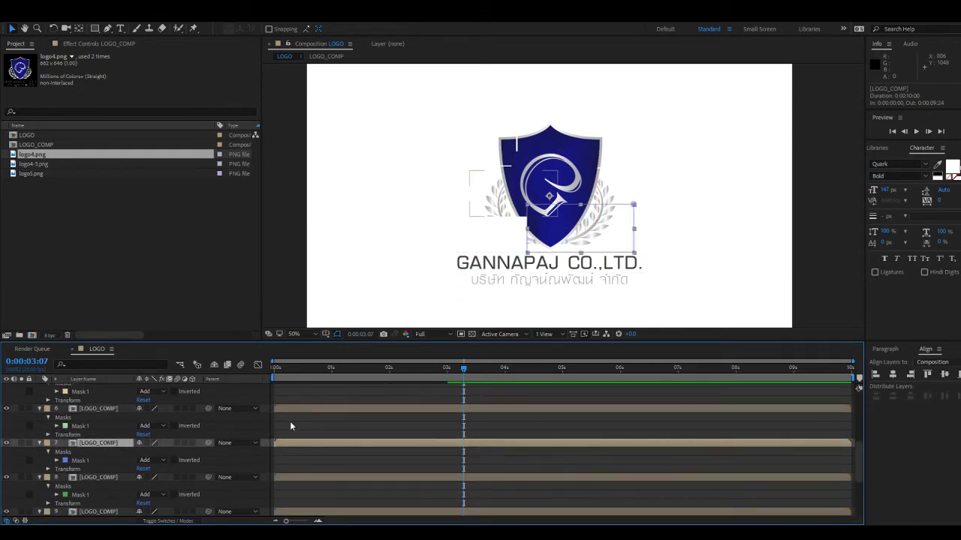
left_click(290, 408)
scroll(295, 405, "up", 3)
left_click(294, 426)
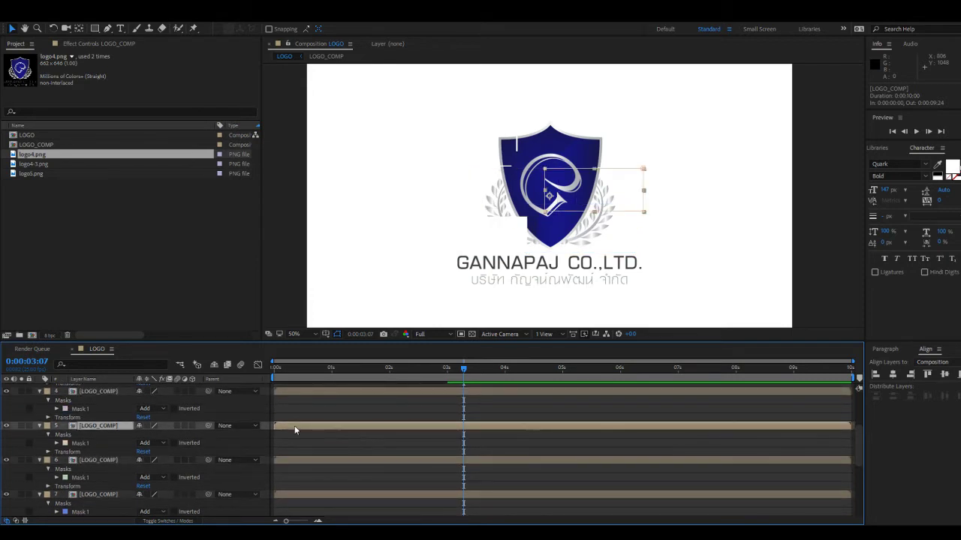
Narrow the lower-right mask on LOGO_COMP layer 7 by moving its left edge in towards the shield's vertical centre line.
left_click(537, 236)
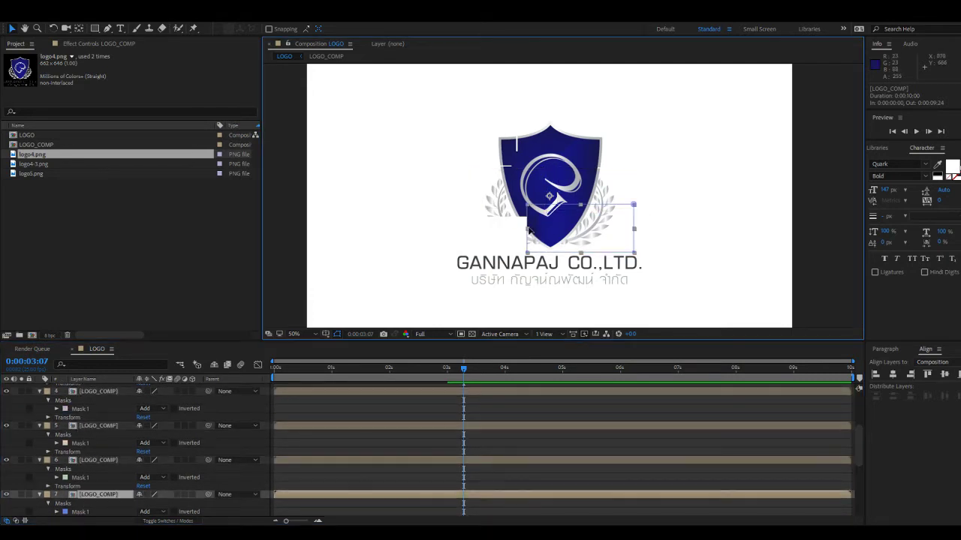
left_click(529, 222)
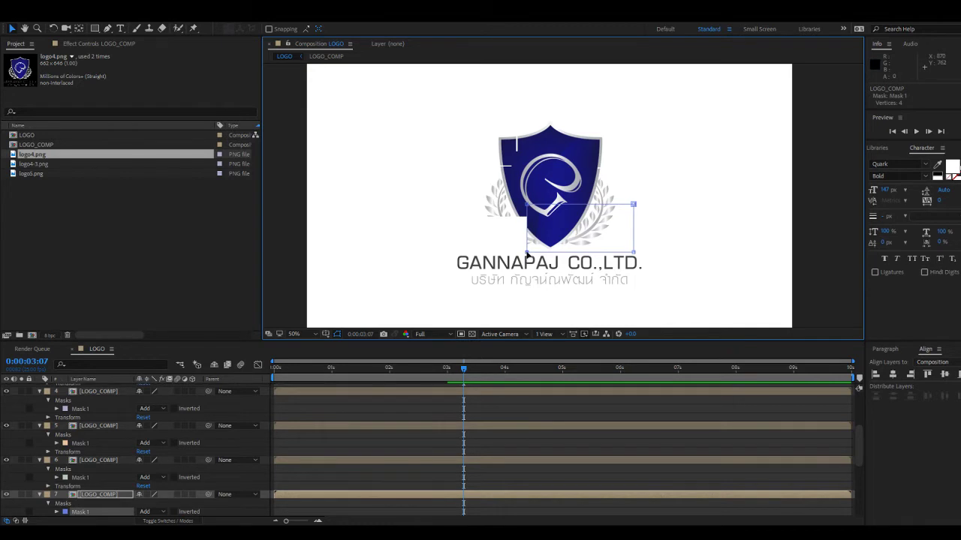
double_click(527, 254)
left_click_drag(527, 227, 553, 228)
Duplicate LOGO_COMP layer 7 and shift the copy's mask about 314 px left over the shield's lower-left area.
left_click(325, 499)
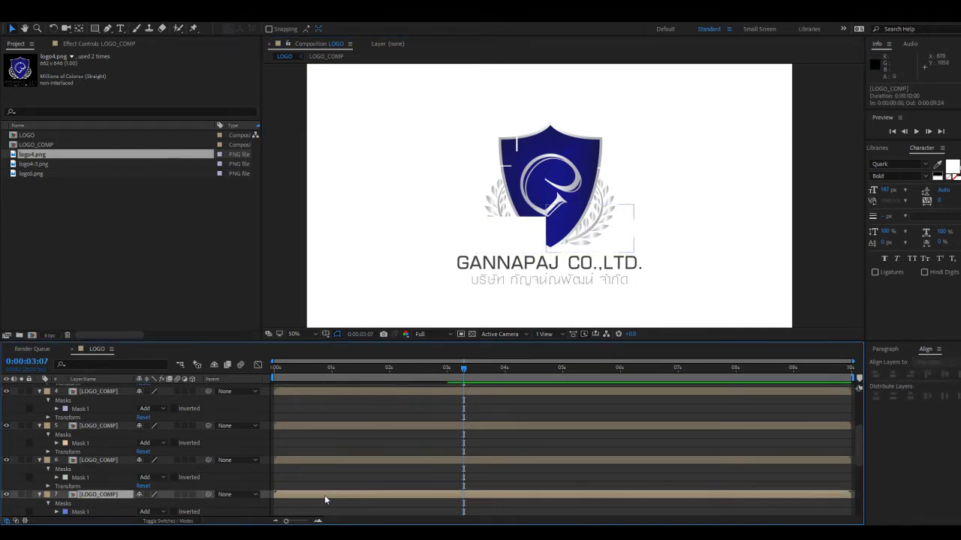
key("ctrl+d")
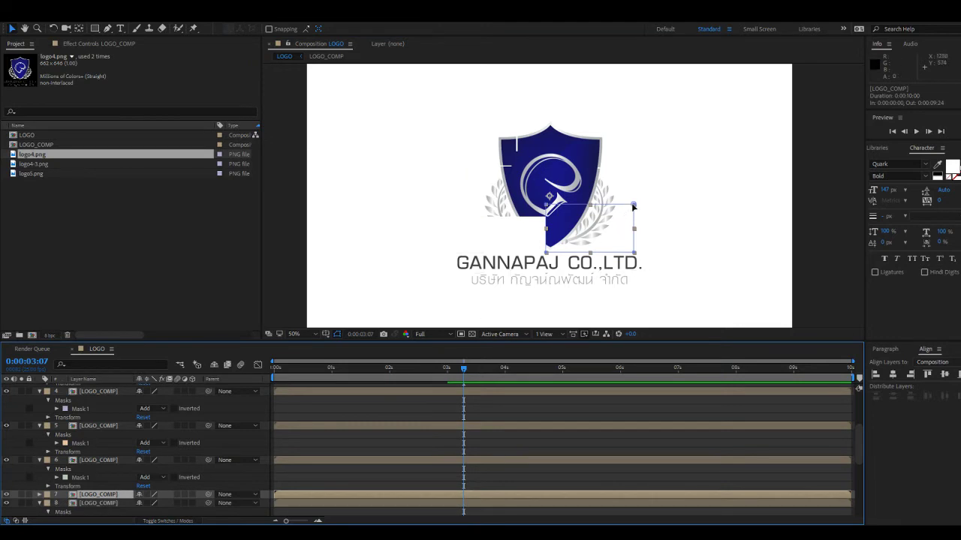
left_click_drag(603, 246, 524, 246)
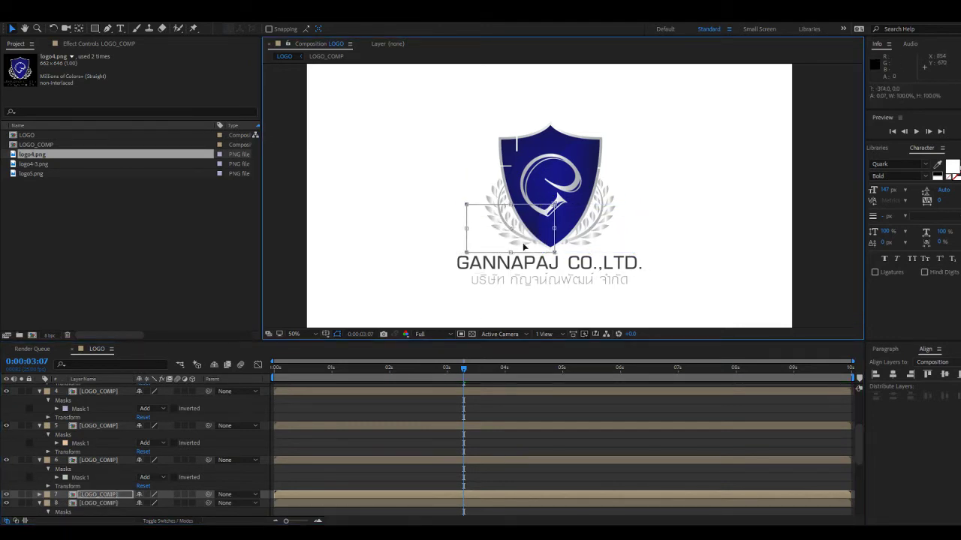
Enlarge the timeline area and collapse the expanded mask and transform properties of all LOGO_COMP layers.
scroll(478, 444, "down", 3)
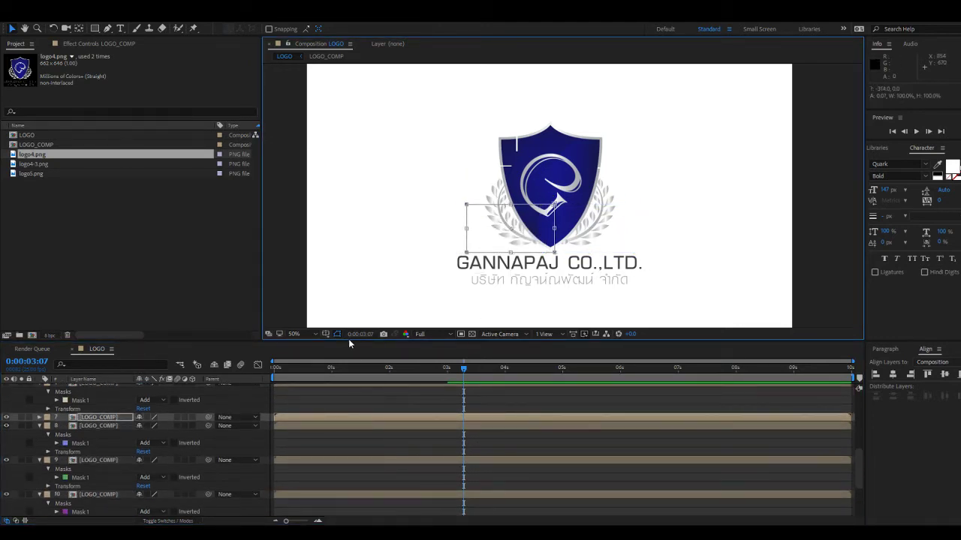
left_click_drag(349, 339, 348, 291)
scroll(71, 388, "up", 3)
scroll(72, 388, "up", 3)
key("ctrl+a")
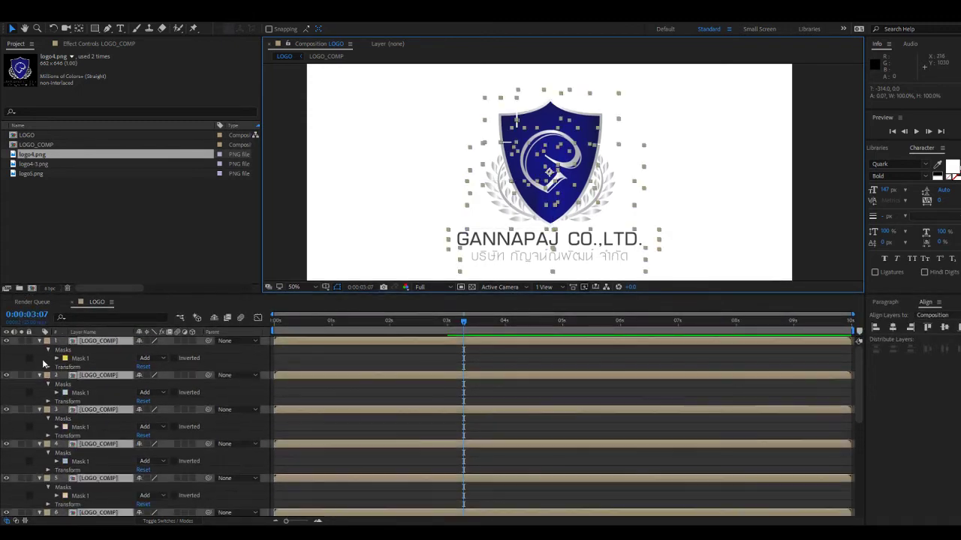
left_click(40, 342)
left_click(368, 469)
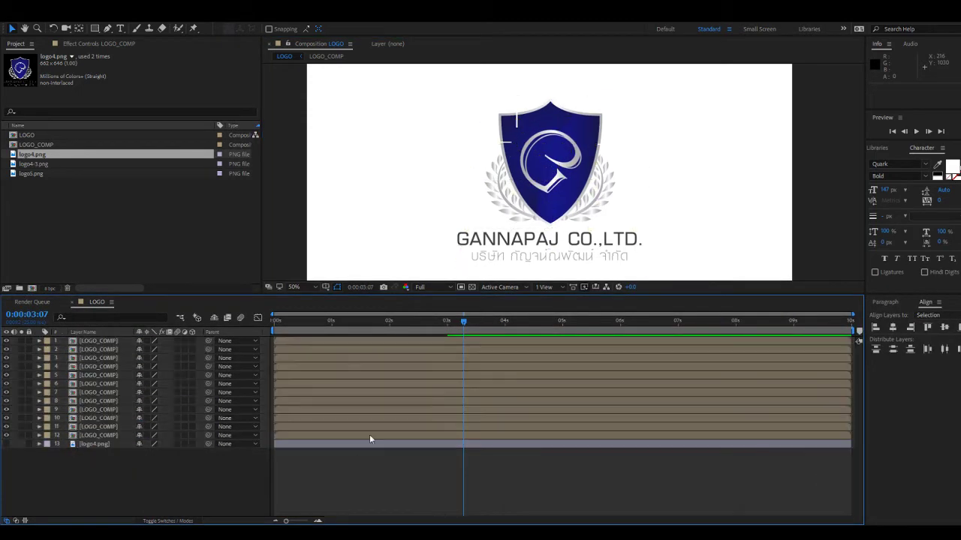
Try to stagger the LOGO_COMP layers by hand, offsetting layer 3 by a few frames in time, and undo it.
left_click(307, 342)
left_click_drag(286, 323, 424, 336)
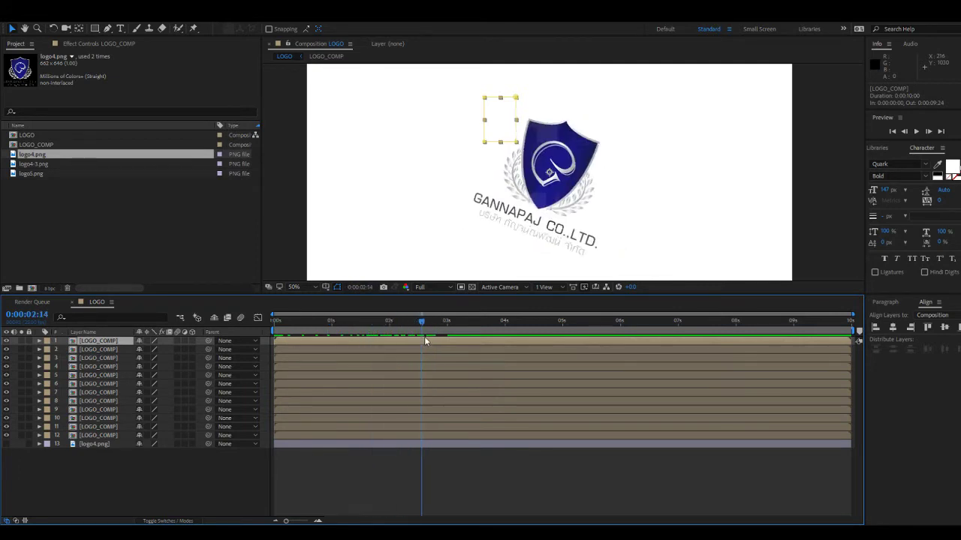
left_click(341, 349)
left_click_drag(335, 360, 340, 360)
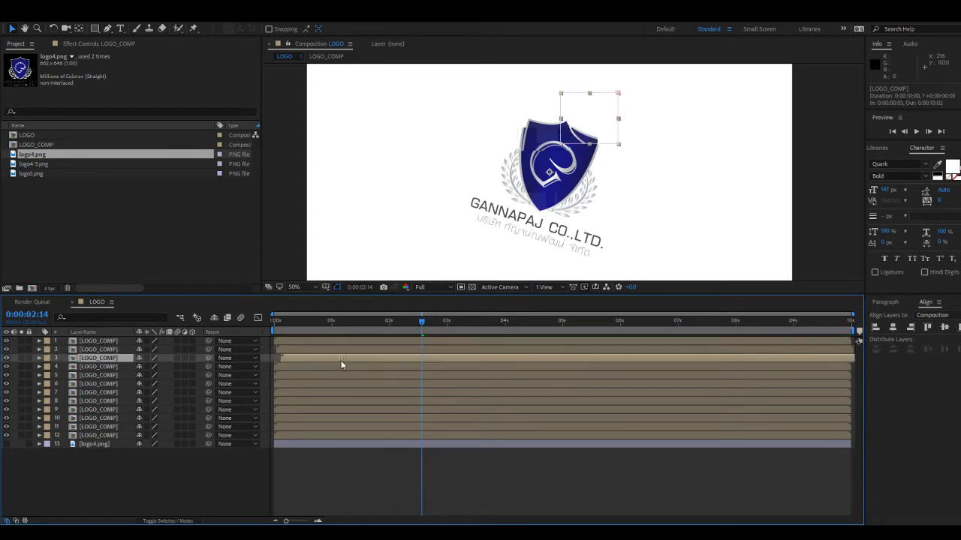
key("ctrl+z")
key("ctrl+z")
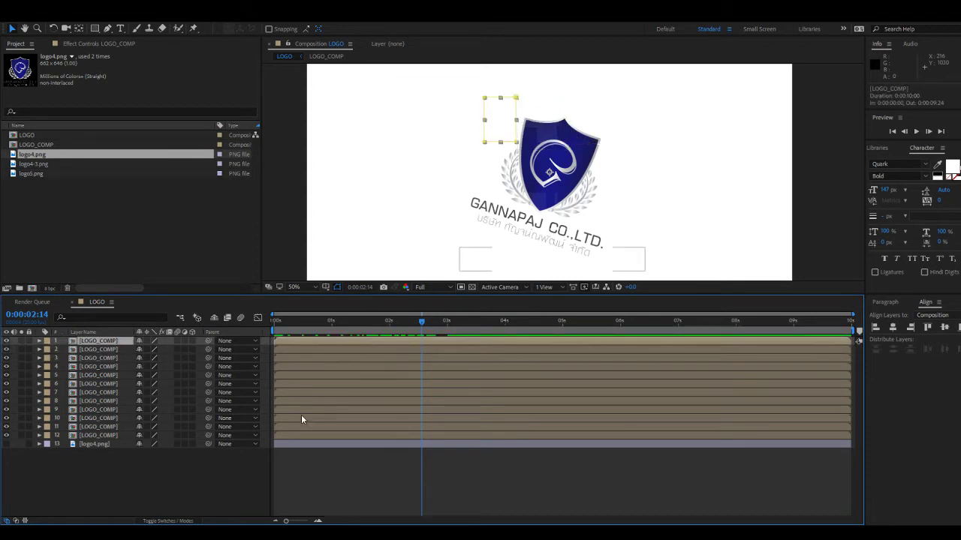
Select all twelve LOGO_COMP layers, try sequencing them end to end without overlap, and undo the sequencing.
left_click(293, 432, "shift")
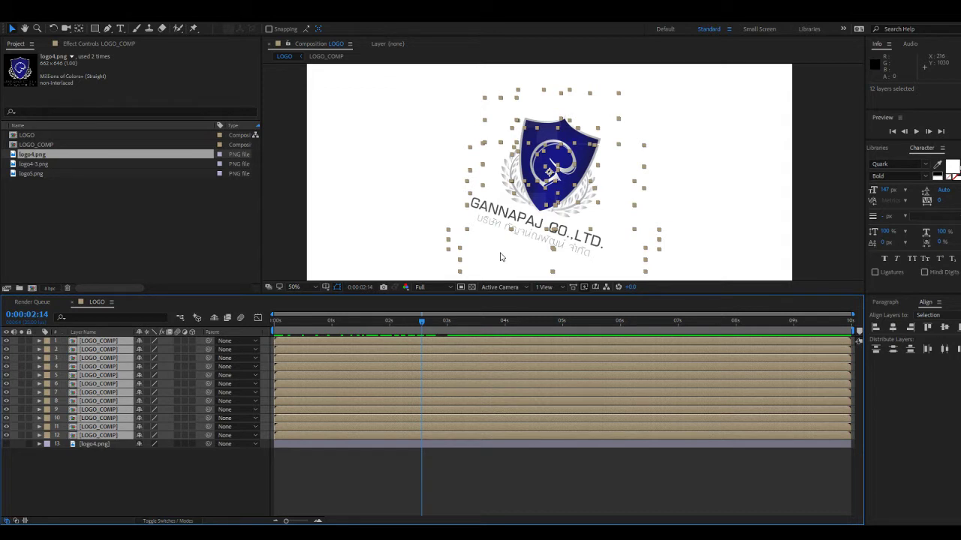
key("ctrl+shift+c")
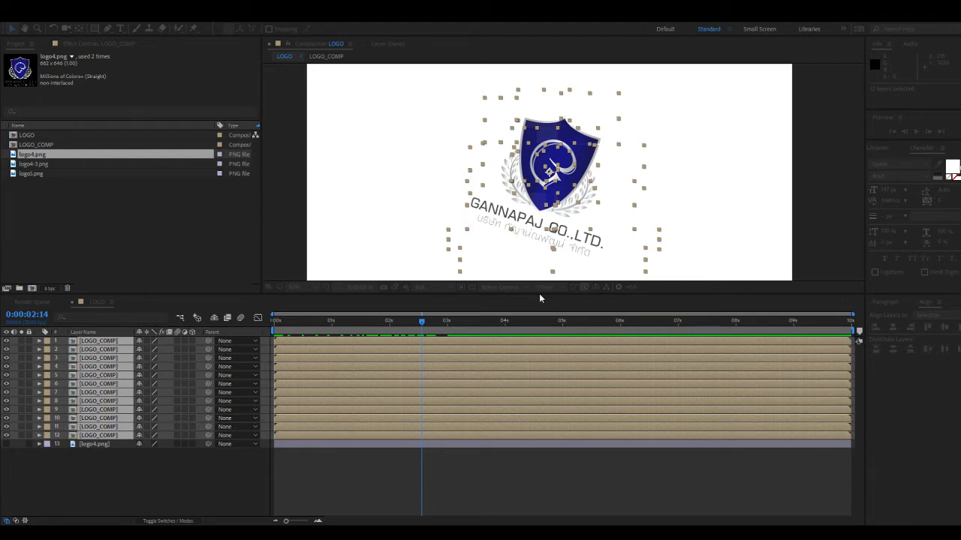
key("Return")
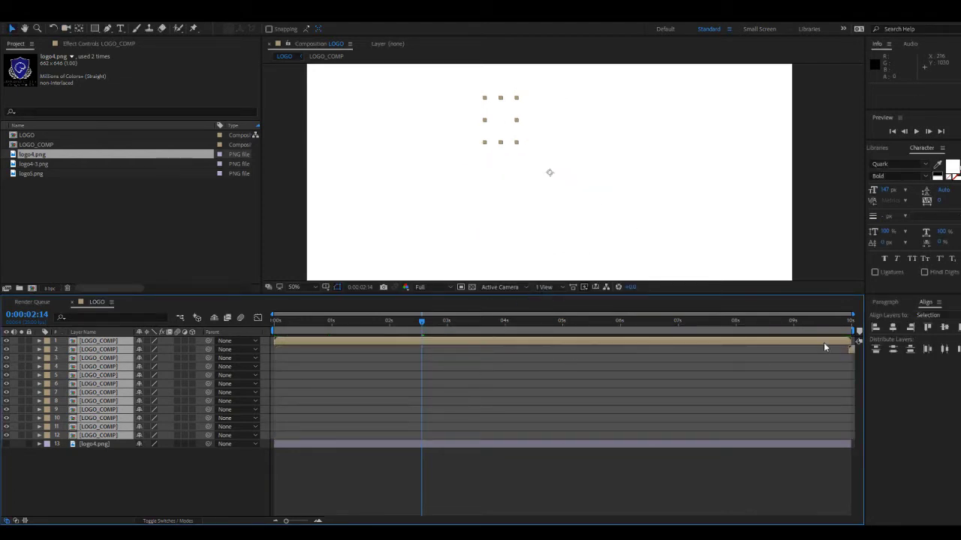
key("ctrl+z")
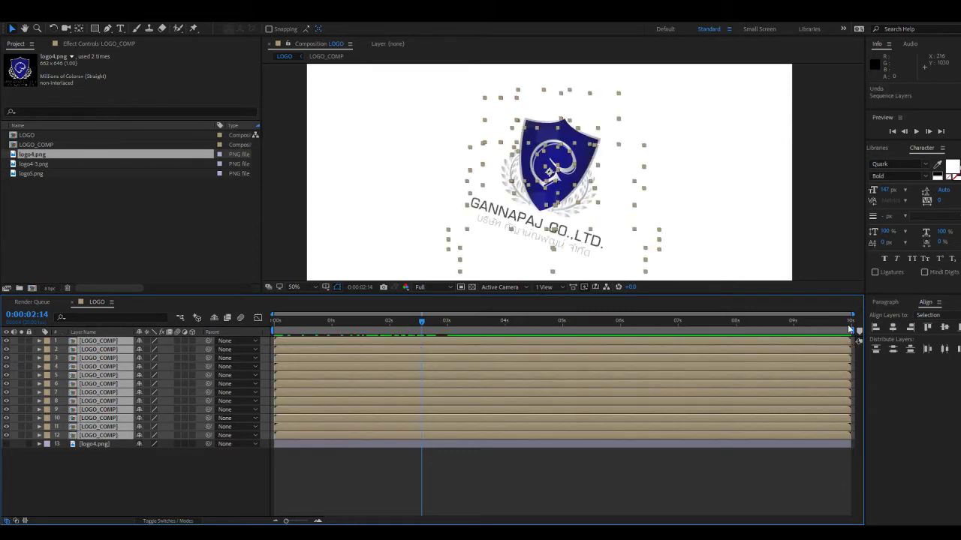
Sequence the twelve selected LOGO_COMP layers with overlap so each one starts two frames after the layer above it.
left_click_drag(304, 323, 919, 353)
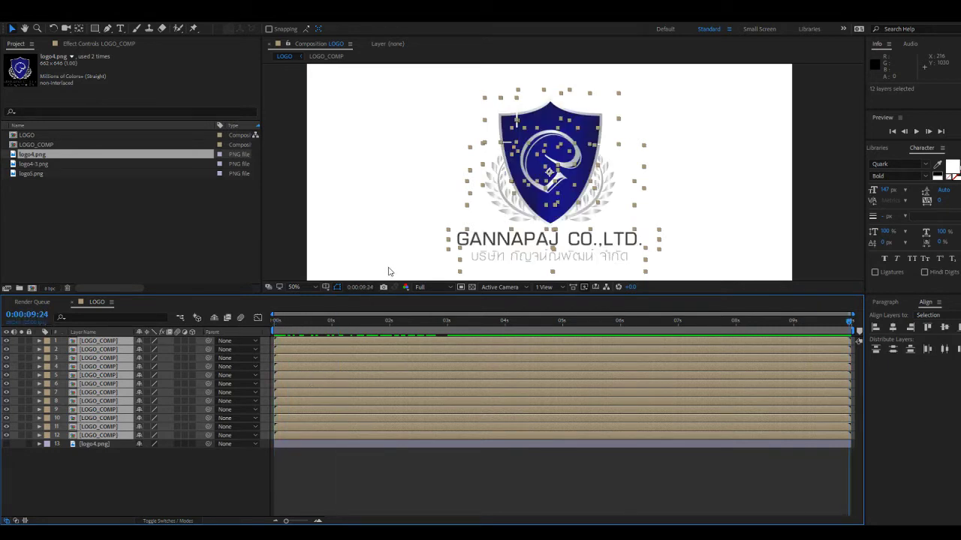
key("ctrl+shift+c")
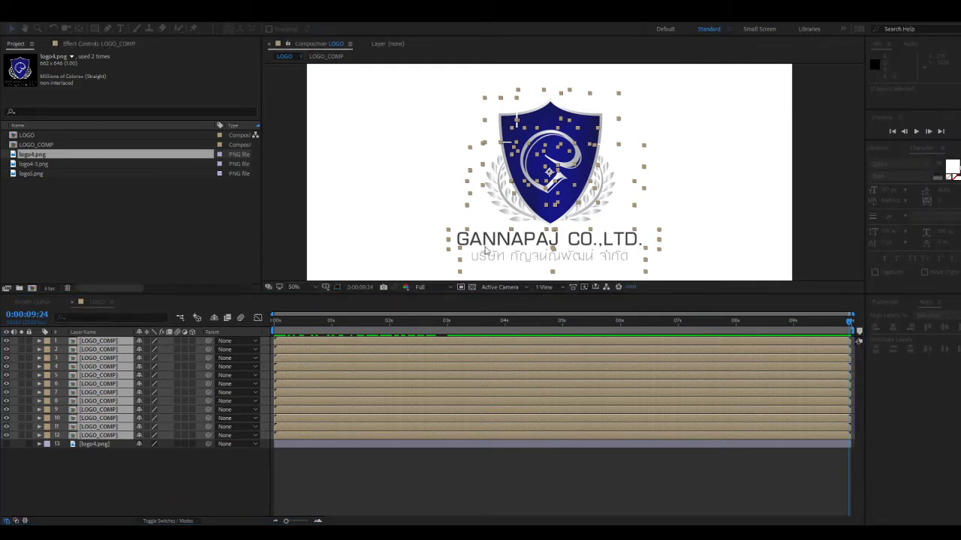
key("Escape")
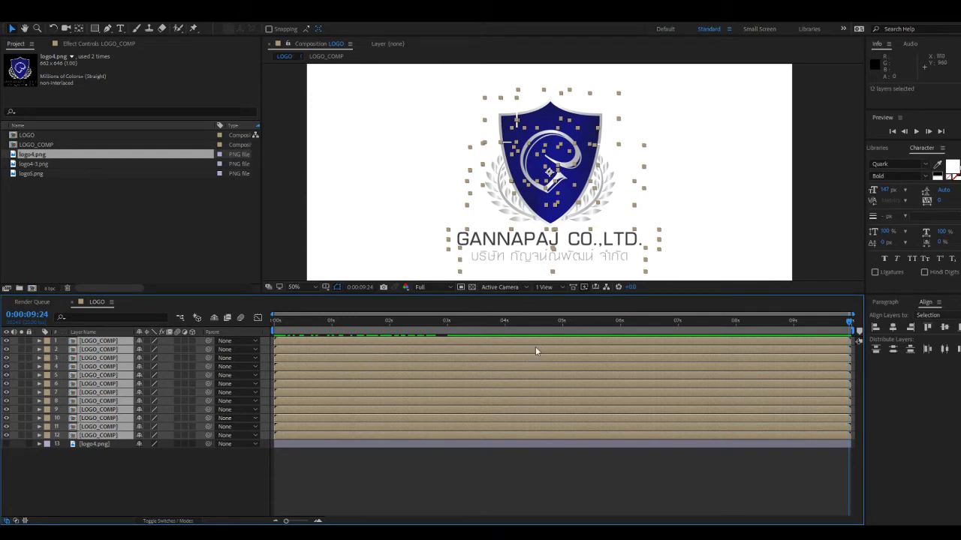
key("ctrl+shift+c")
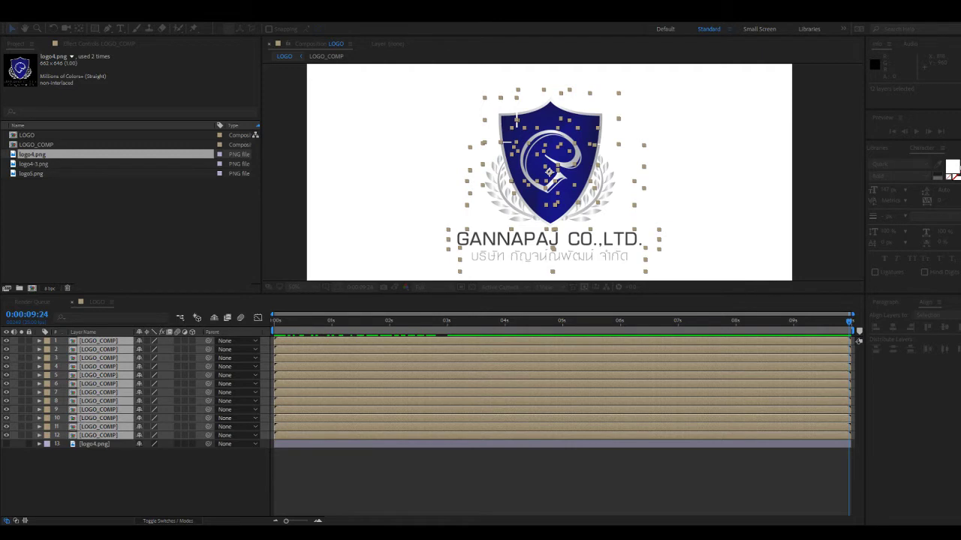
key("Return")
Preview the staggered logo fly-in from the first frame and scrub through the pieces assembling.
key("Home")
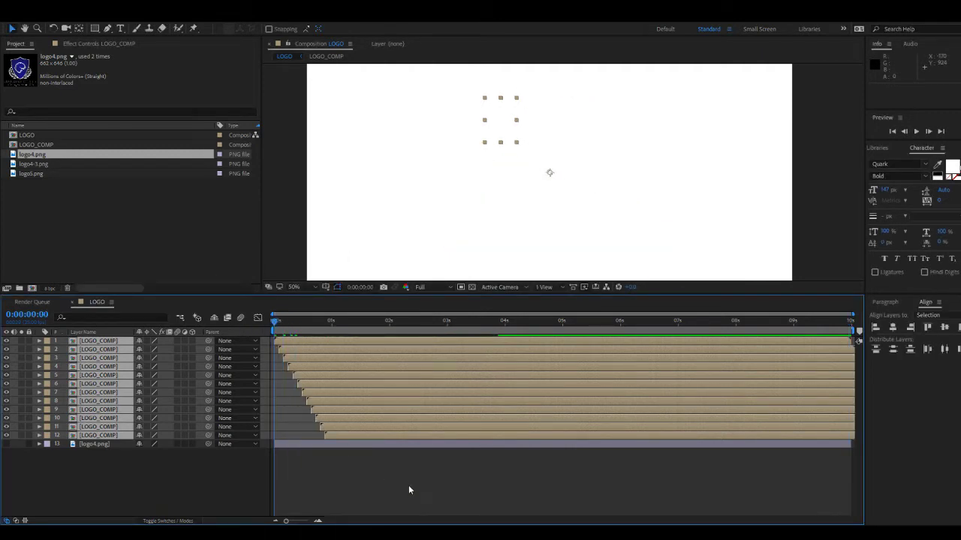
left_click(408, 486)
key("space")
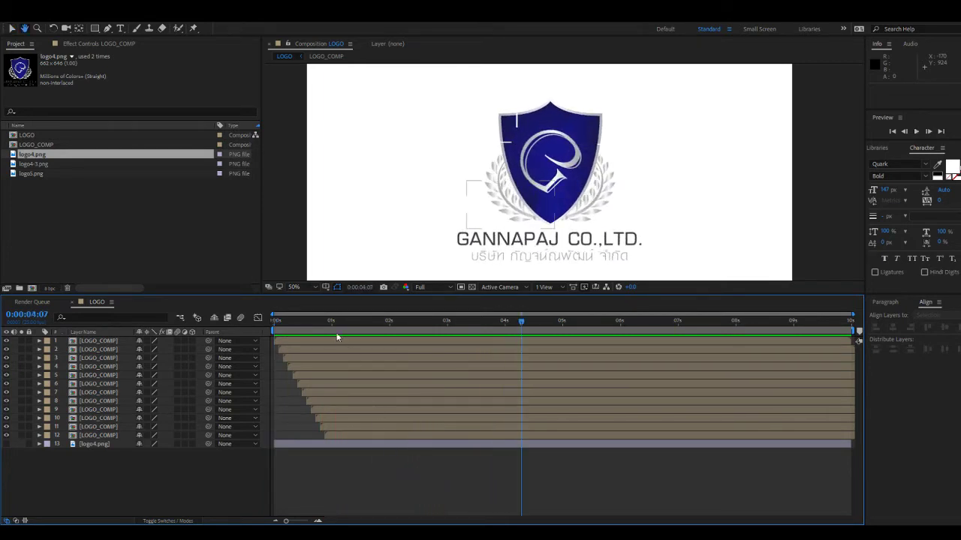
left_click_drag(337, 334, 452, 348)
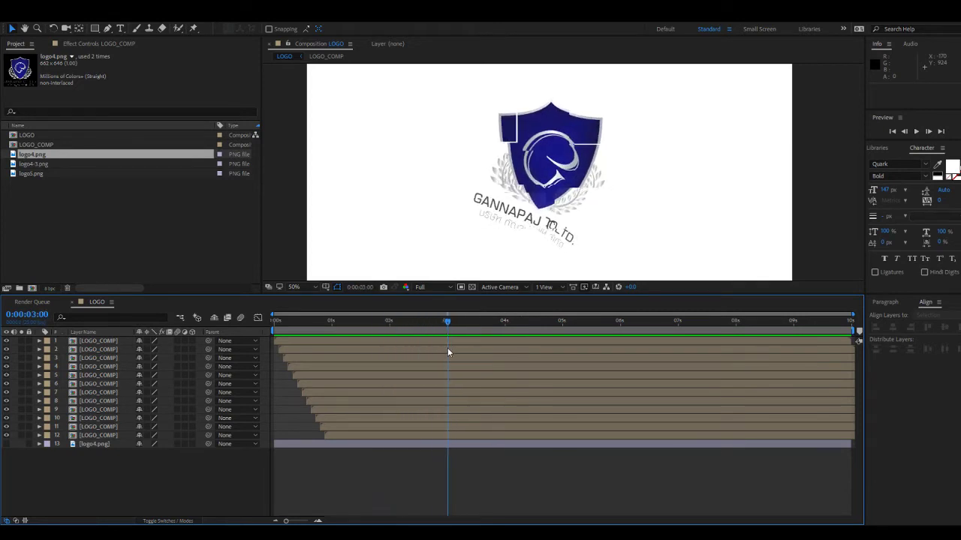
left_click(424, 350)
left_click(387, 323)
left_click_drag(347, 328, 243, 329)
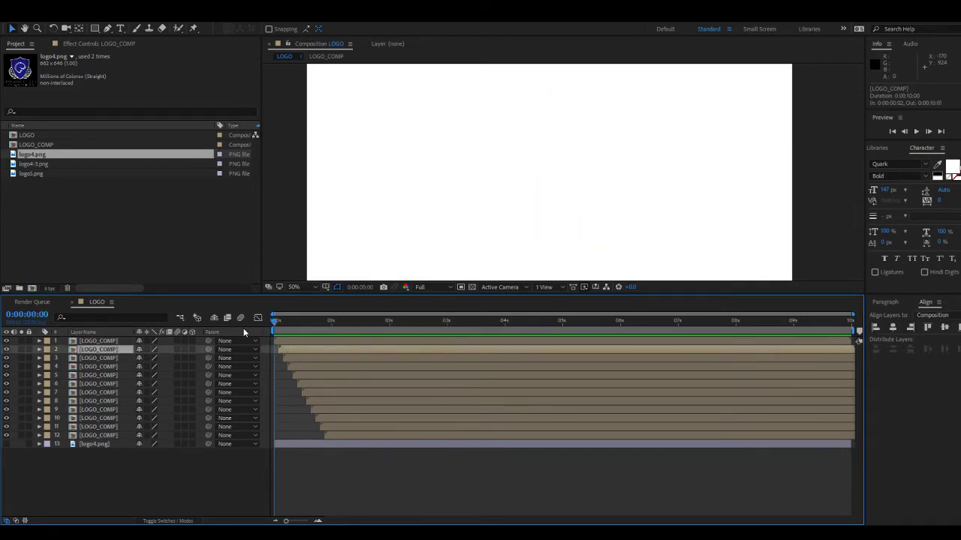
Open the LOGO_COMP pre-composition to examine its logo4.png animation, and return to the LOGO composition to compare the staggered pieces.
left_click(279, 342)
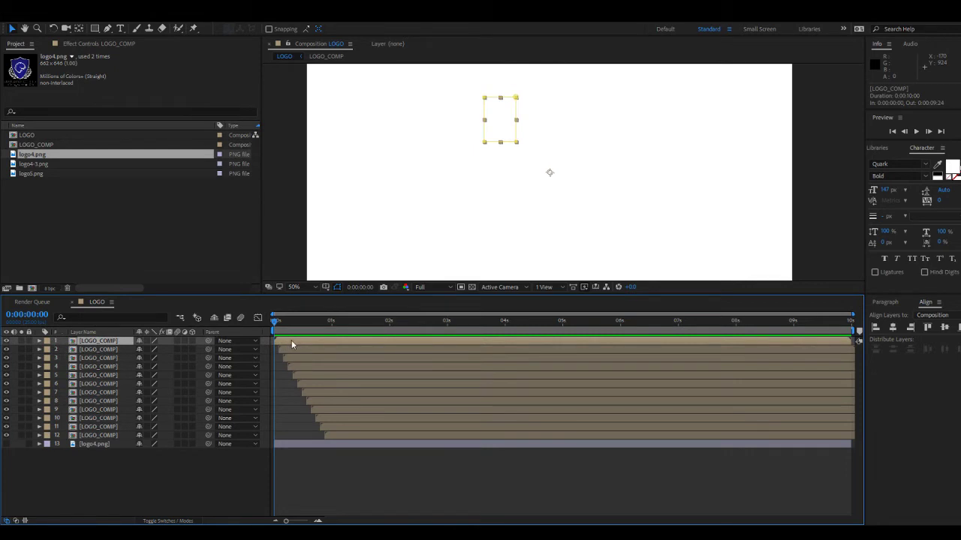
double_click(291, 340)
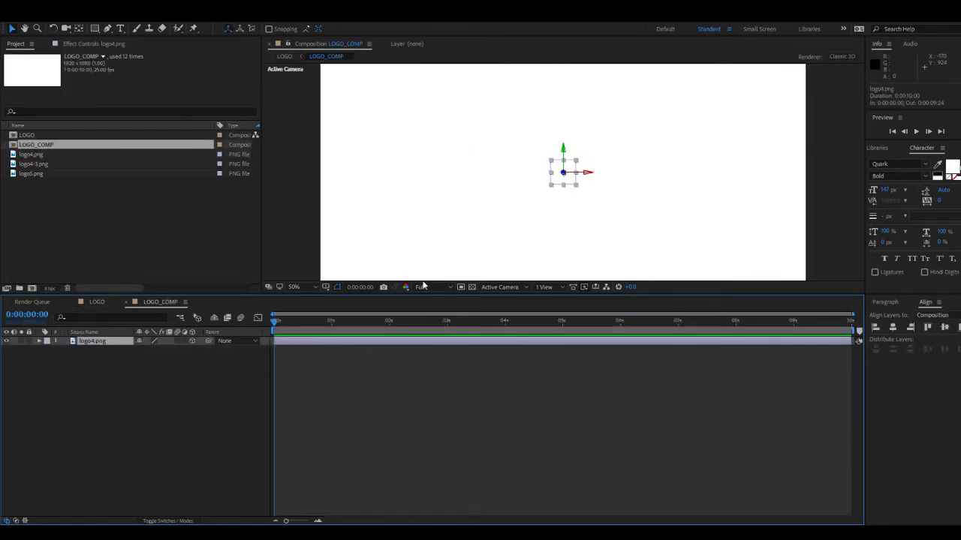
left_click(473, 287)
left_click_drag(300, 319, 494, 330)
left_click(98, 301)
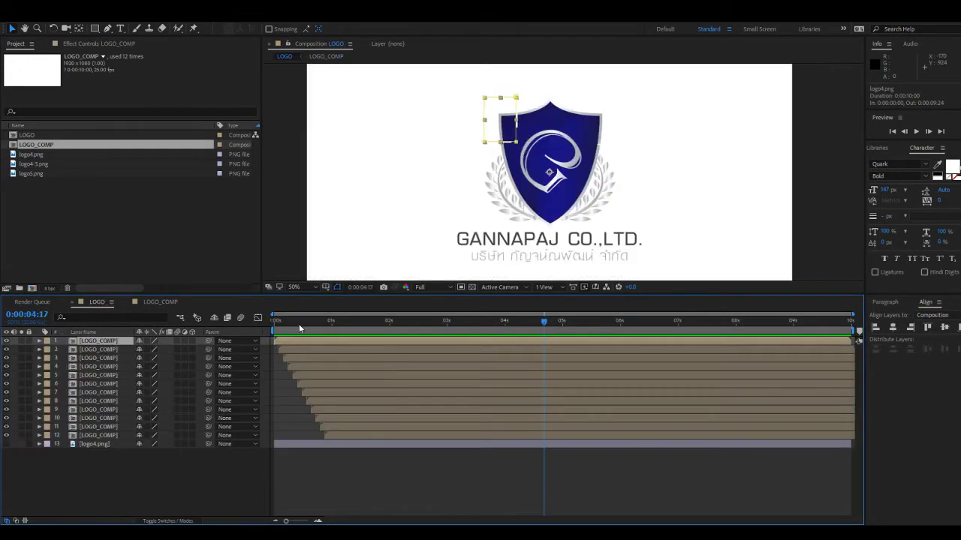
left_click_drag(300, 320, 368, 320)
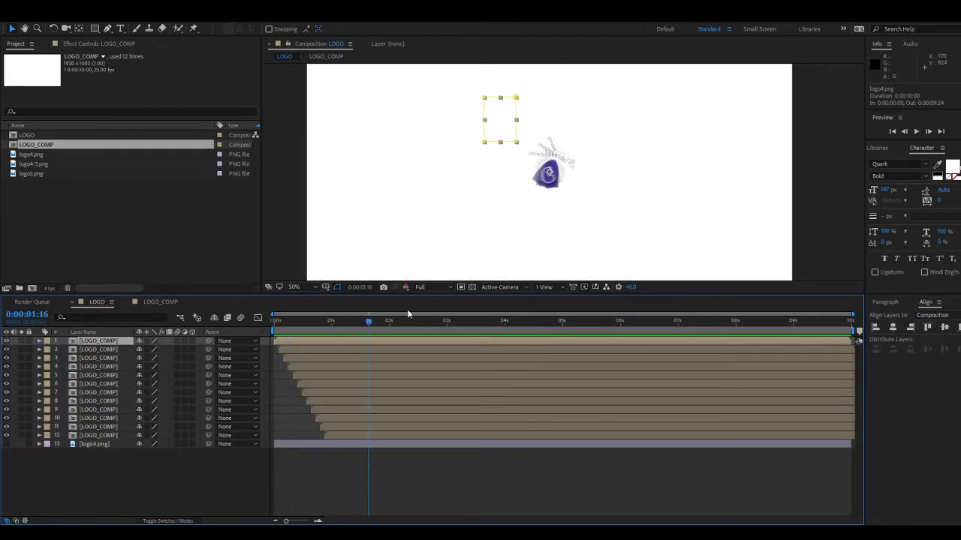
Check the logo animation against the transparency grid and the white background, and play the fly-in from the first frame.
left_click(471, 288)
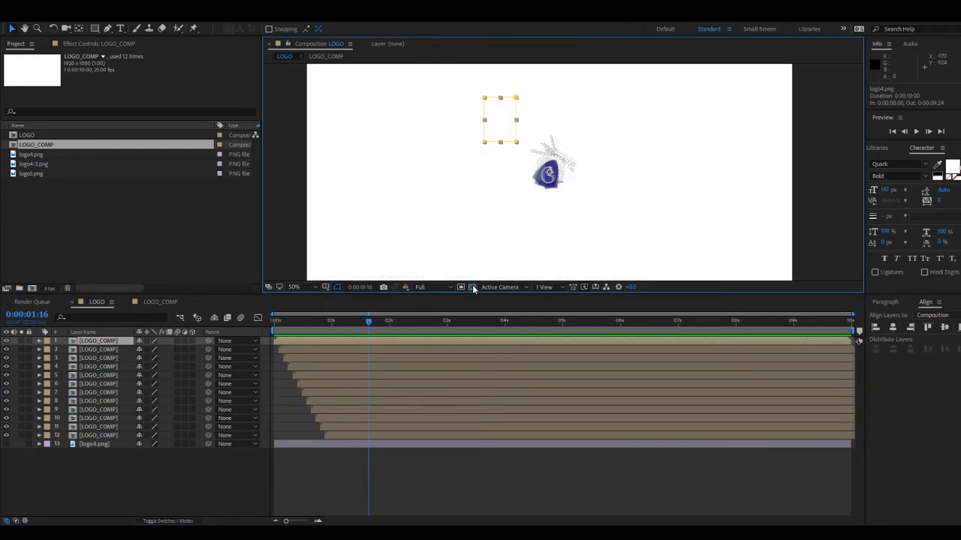
left_click(472, 288)
left_click(471, 287)
left_click_drag(317, 324, 505, 340)
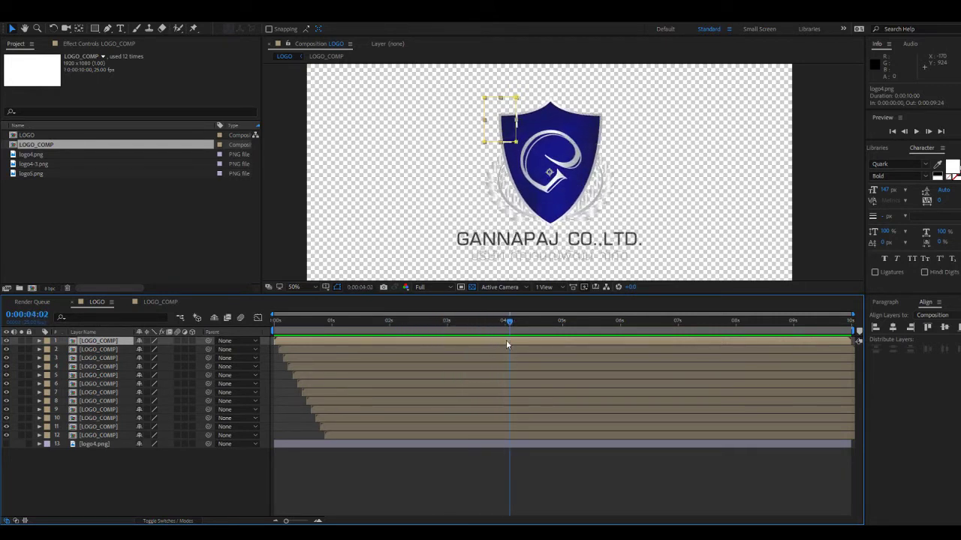
left_click(471, 286)
key("space")
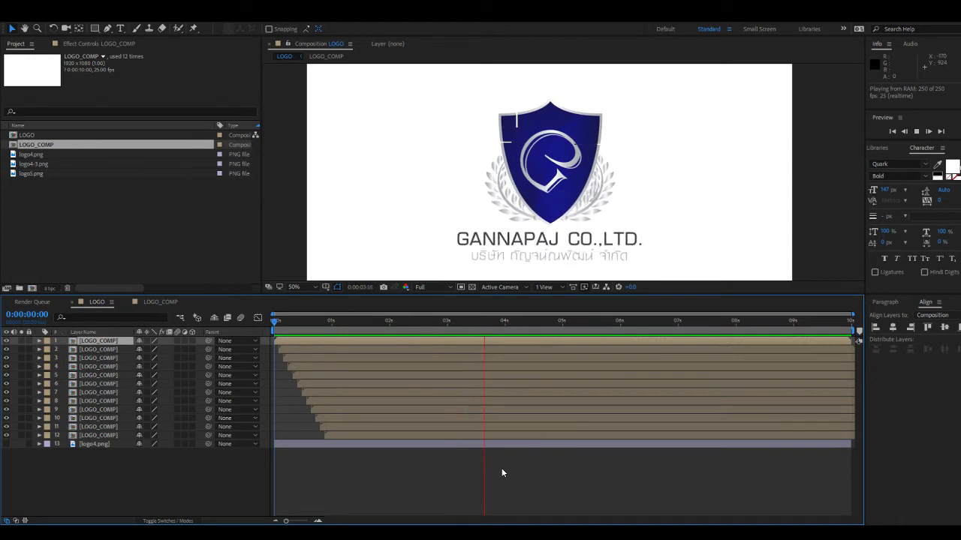
left_click_drag(322, 322, 459, 375)
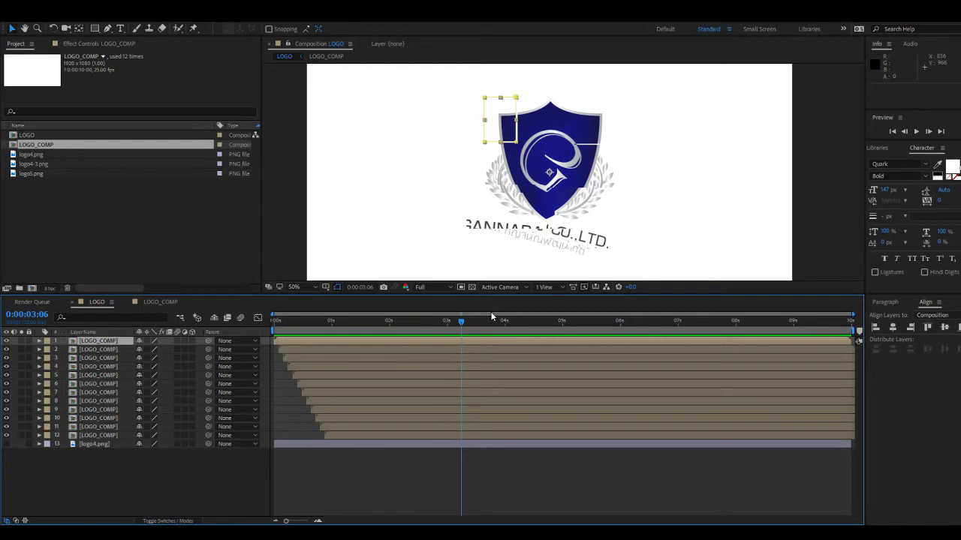
left_click(302, 321)
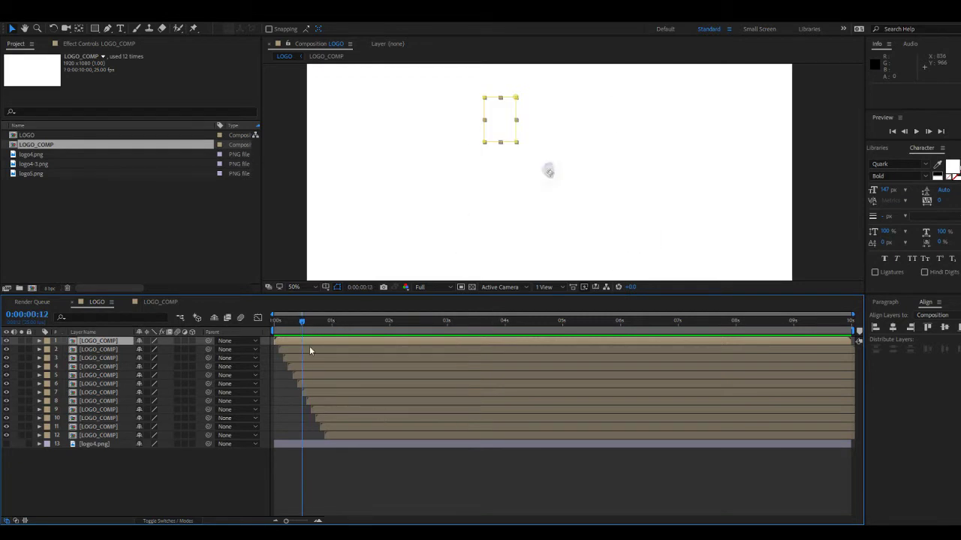
Try deleting the duplicate LOGO_COMP layers 2 to 12, and undo the deletion.
left_click(309, 350)
left_click(337, 433, "shift")
key("Delete")
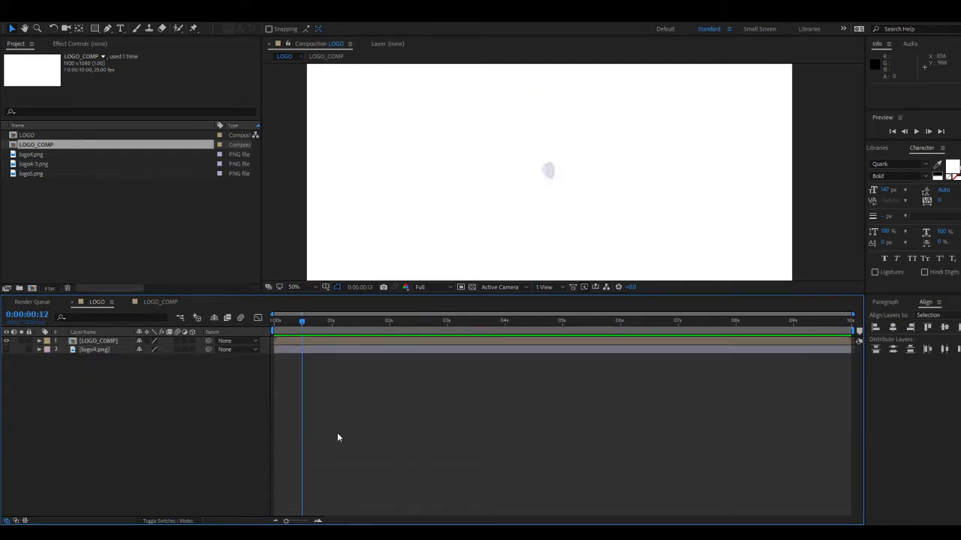
key("ctrl+z")
key("ctrl+z")
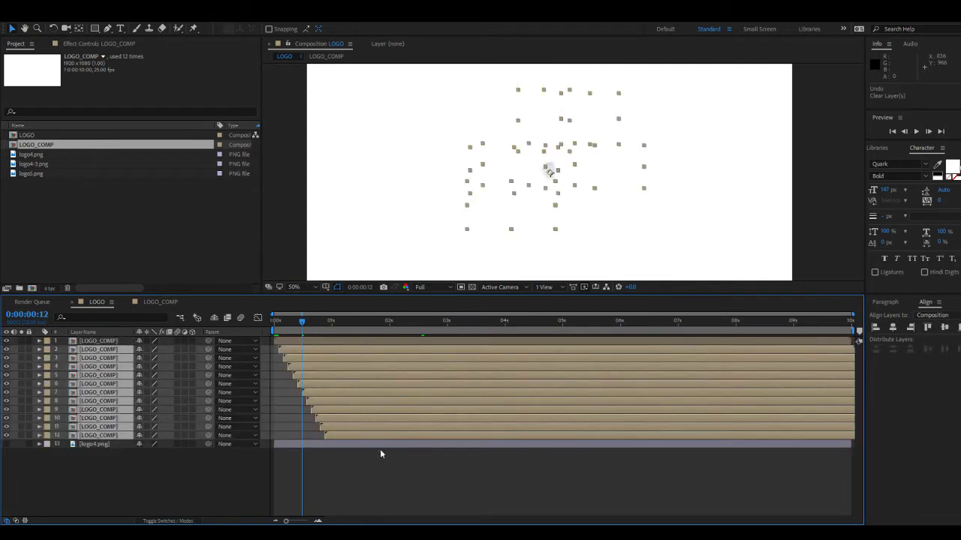
Scrub to the assembled logo and select individual LOGO_COMP layers to examine the gaps between their masked pieces.
left_click(380, 454)
left_click_drag(304, 325, 537, 345)
left_click(497, 341)
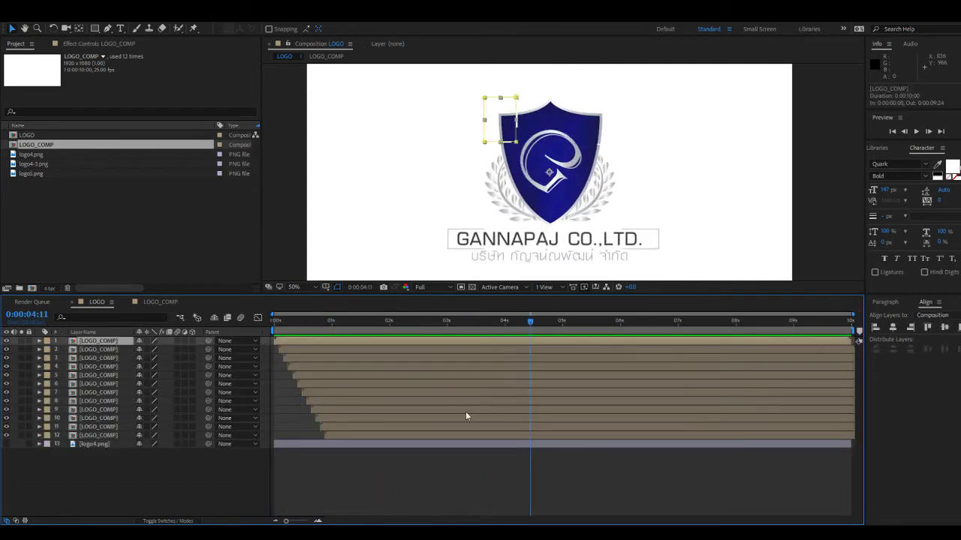
left_click(397, 436)
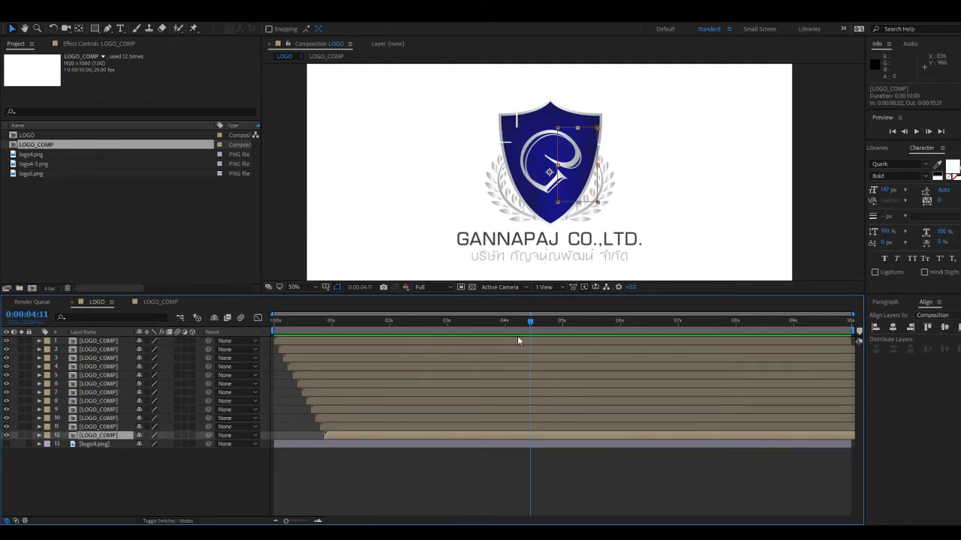
left_click_drag(531, 323, 579, 324)
left_click(540, 343)
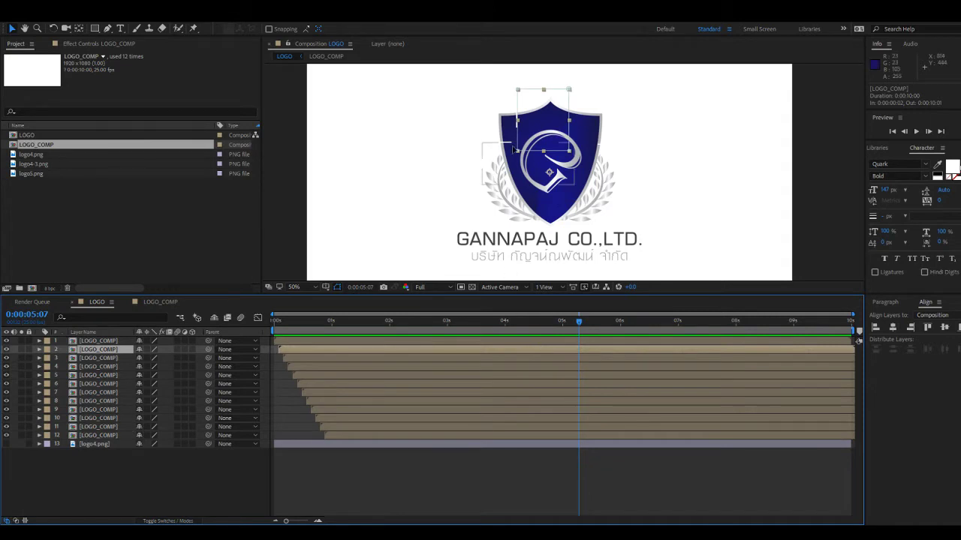
Stretch the lower edge of Mask 1 on the first LOGO_COMP layer downward to about 114% height to close the horizontal gap.
double_click(484, 142)
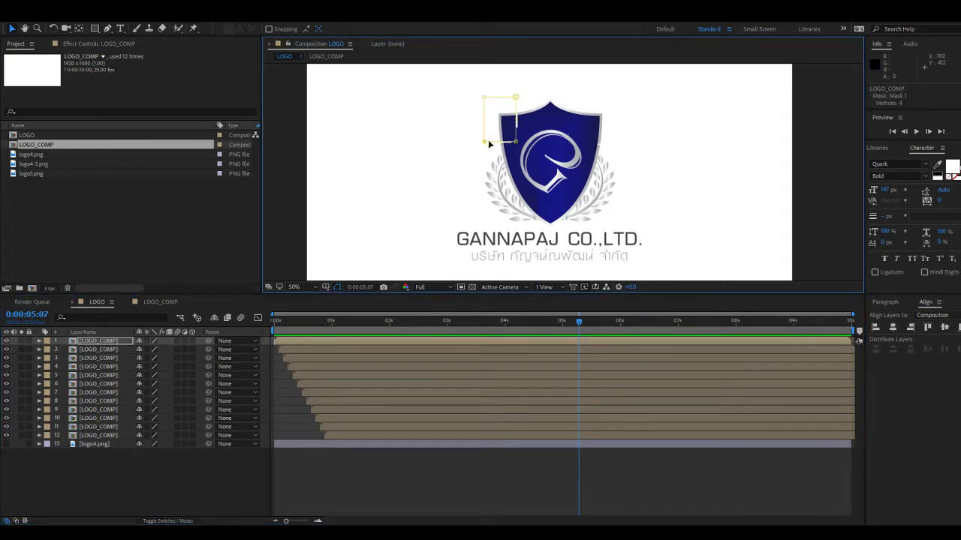
left_click_drag(500, 142, 500, 147)
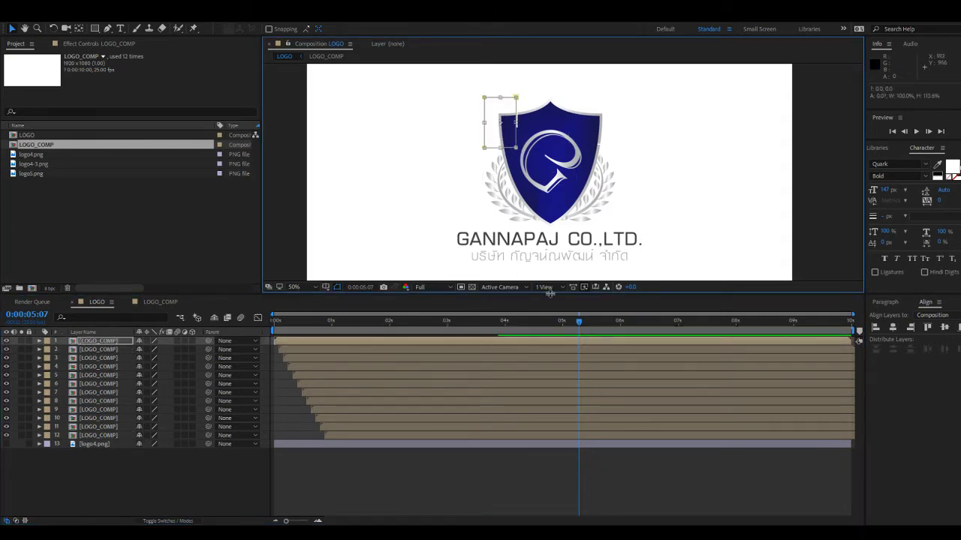
left_click(591, 145)
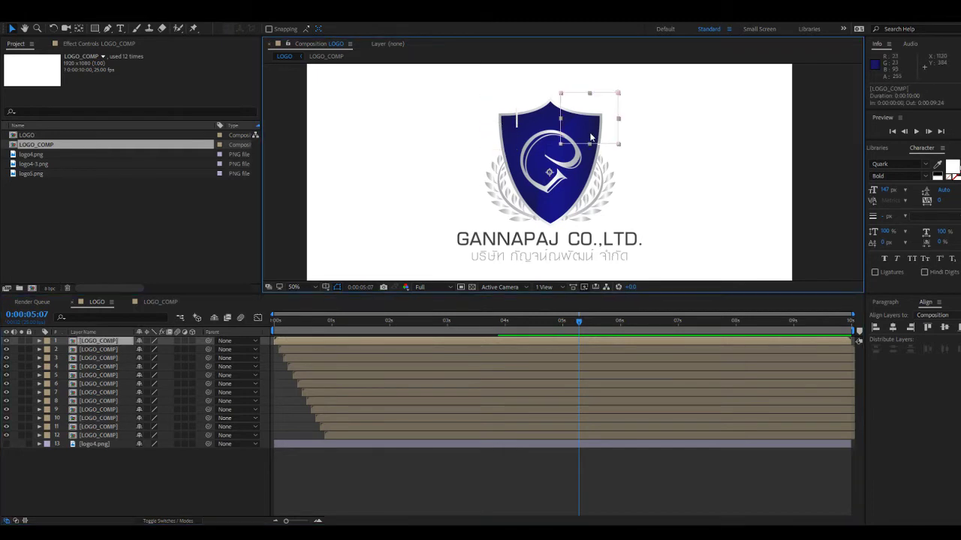
left_click(590, 144)
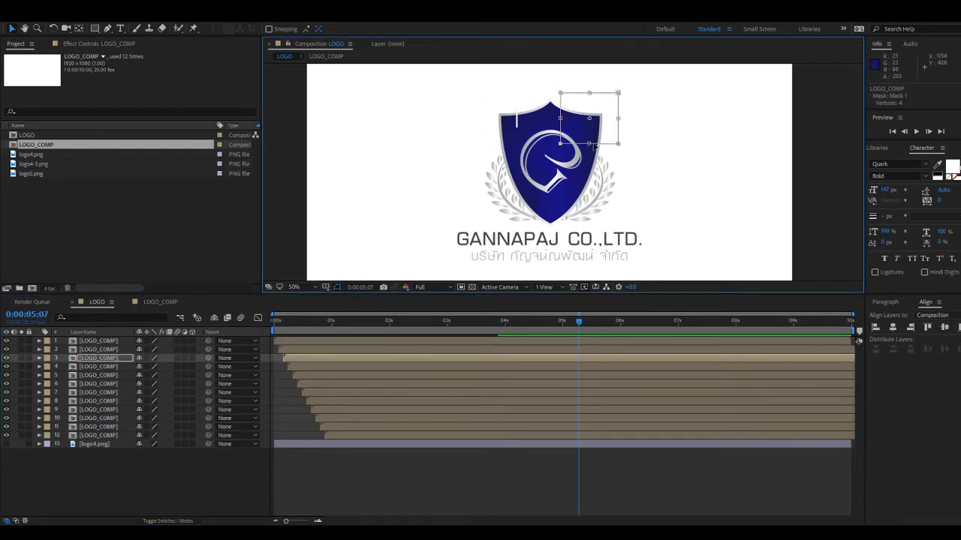
left_click(524, 497)
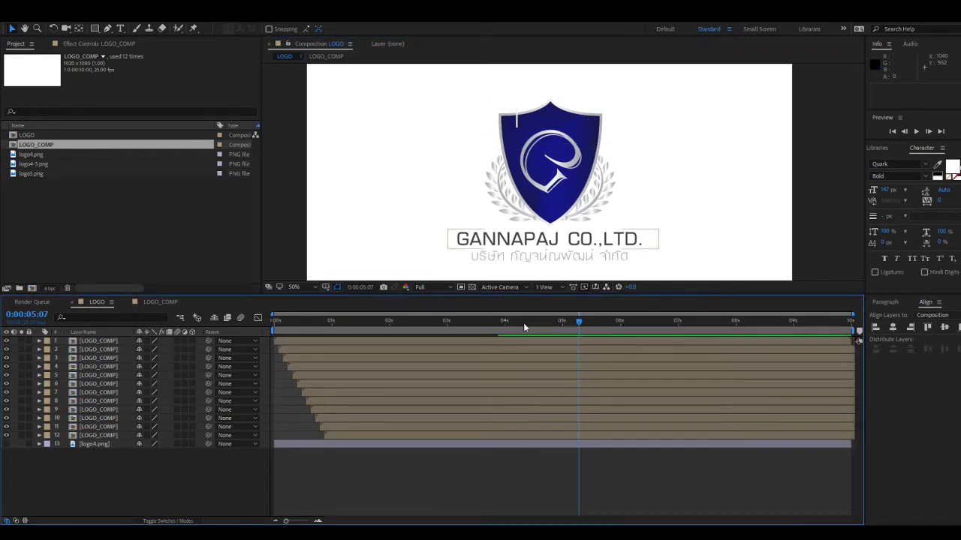
Import the grey logo JPG into the project and add it above logo4.png in the LOGO_COMP composition.
left_click(155, 301)
left_click(440, 352)
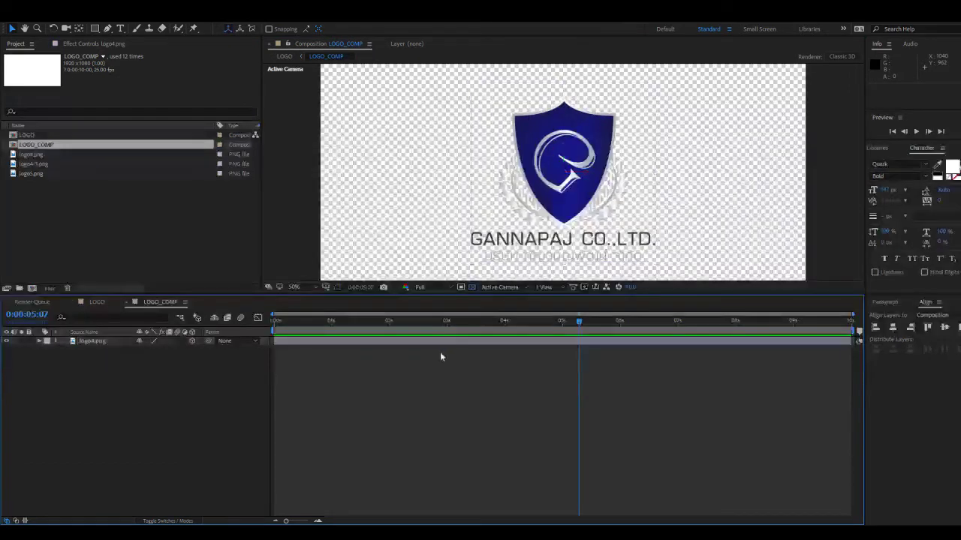
left_click(338, 341)
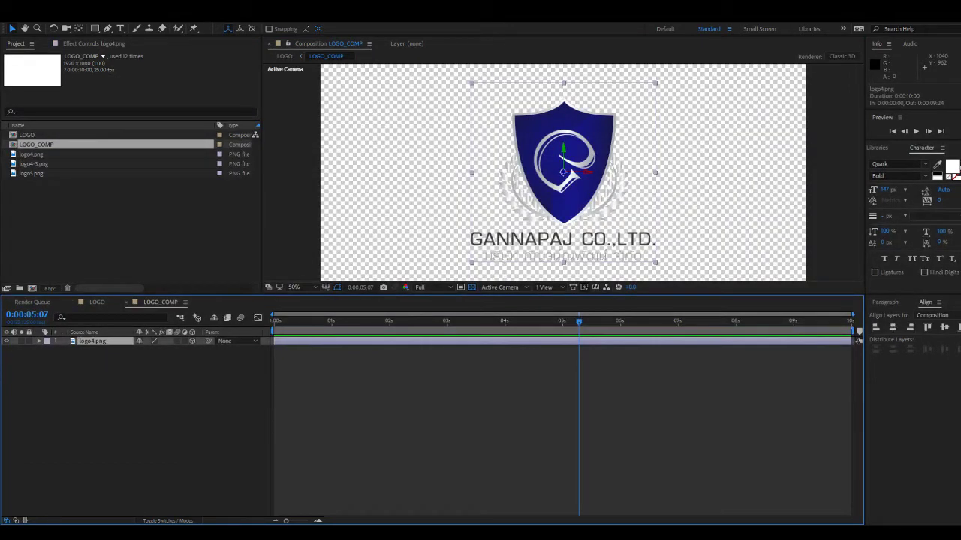
key("alt+Tab")
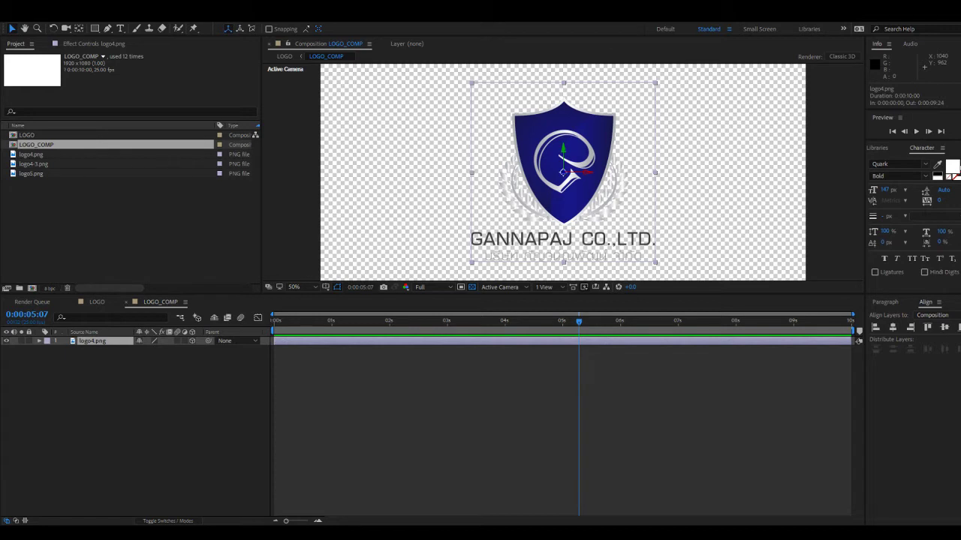
left_click(101, 233)
left_click(263, 331)
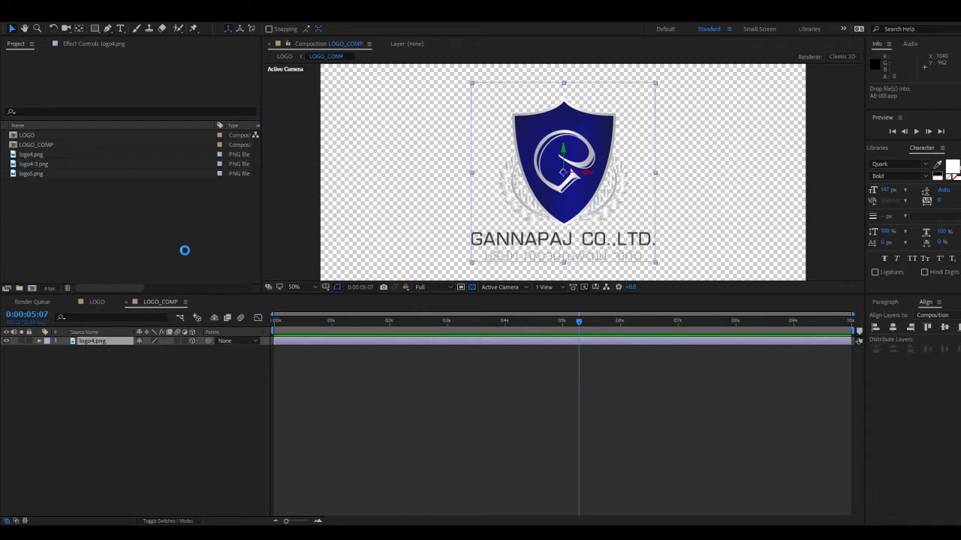
left_click_drag(50, 135, 58, 343)
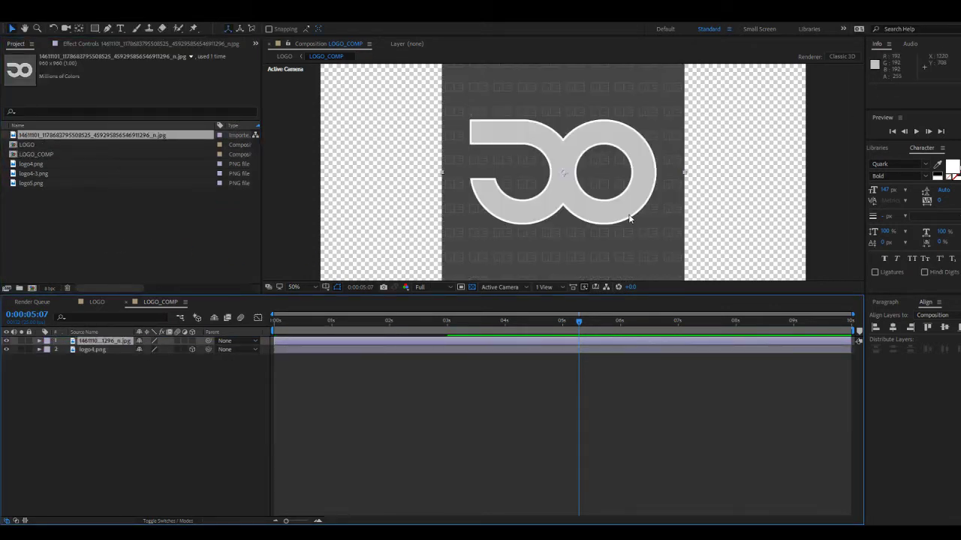
Scale the grey logo JPG down to 78% in LOGO_COMP and hide the logo4.png layer.
scroll(629, 218, "down", 2)
mouse_move(623, 232)
left_mouse_down()
mouse_move(592, 203)
mouse_move(613, 222)
left_mouse_up()
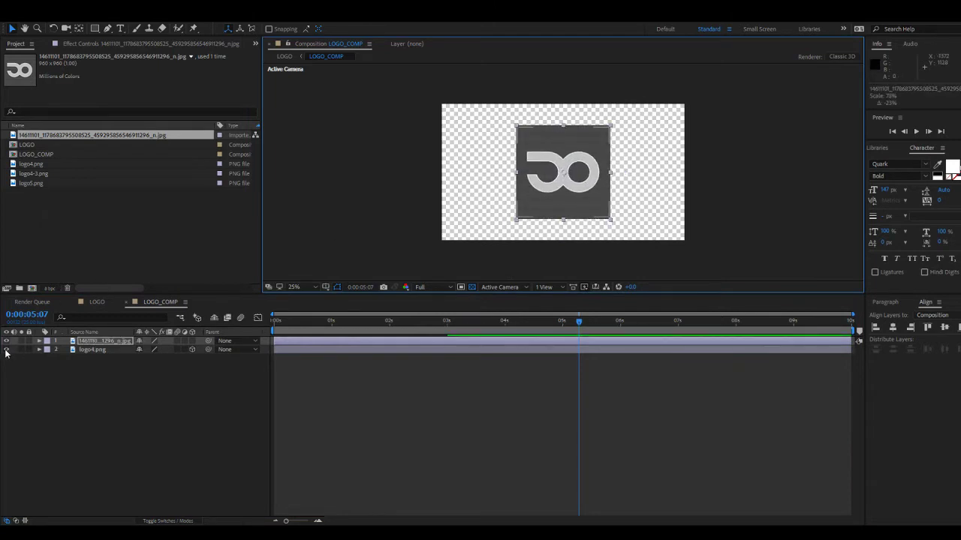
scroll(451, 253, "up", 2)
Preview the LOGO composition with the replacement logo from the first frame, and return to LOGO_COMP.
left_click(94, 302)
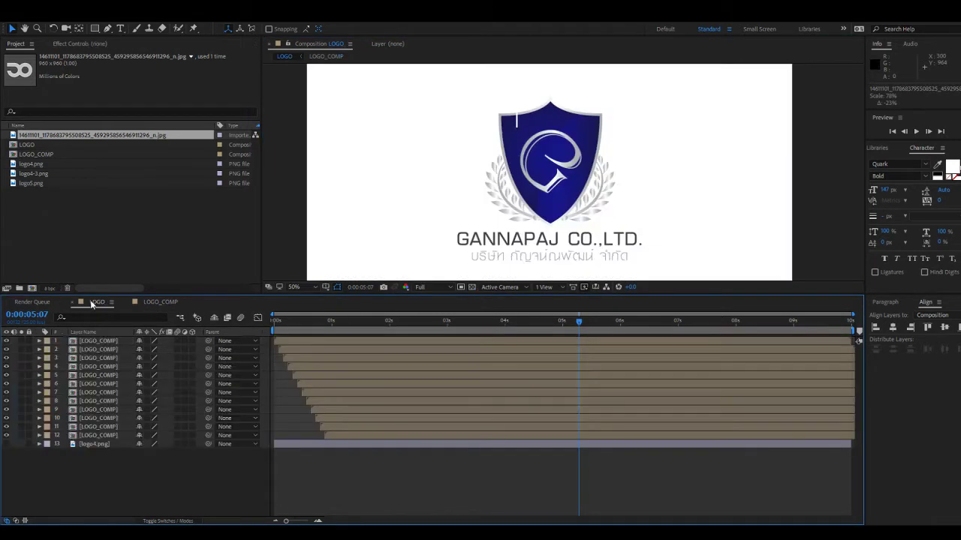
left_click_drag(292, 294, 253, 360)
key("space")
key("space")
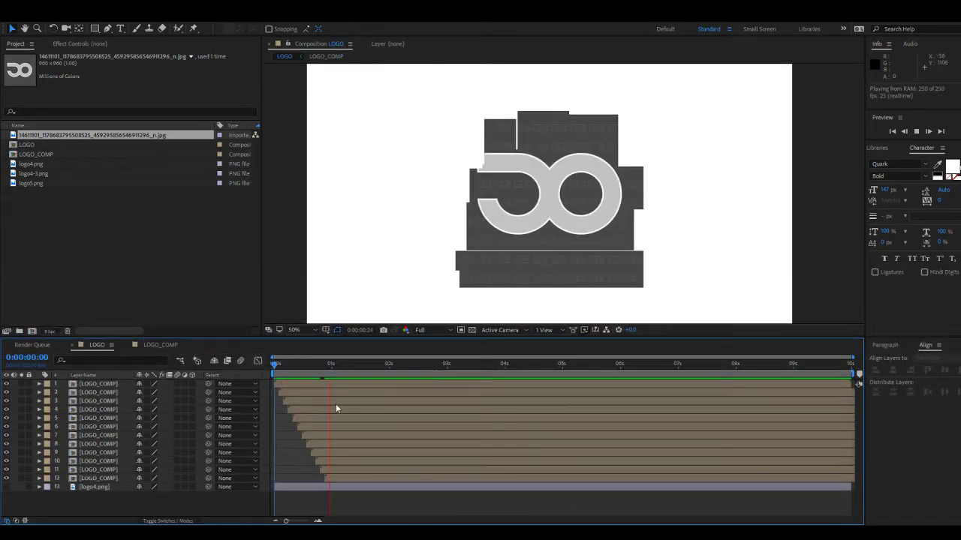
key("v")
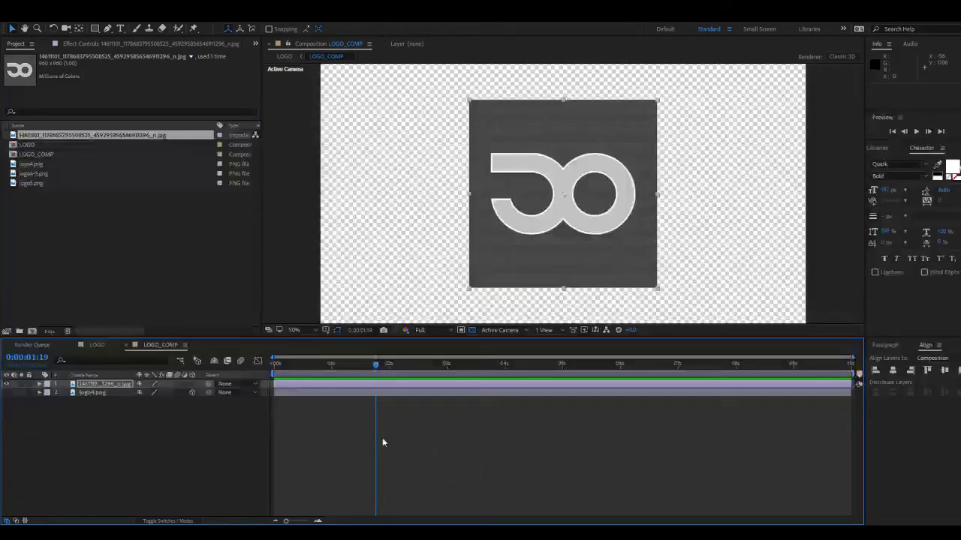
Show the logo4.png layer again, reveal its Transform properties, and move to its end keyframes at 0:00:03:00.
left_click(7, 392)
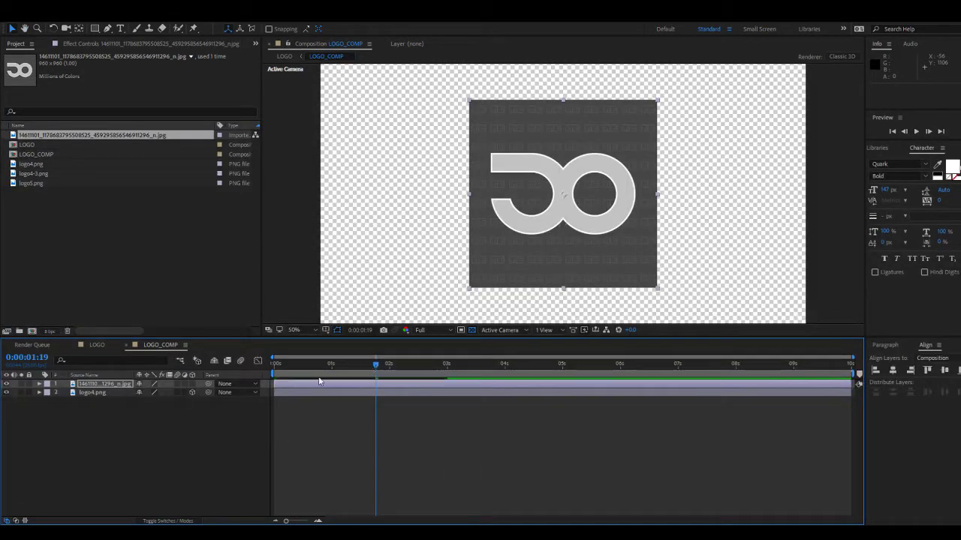
left_click(294, 394)
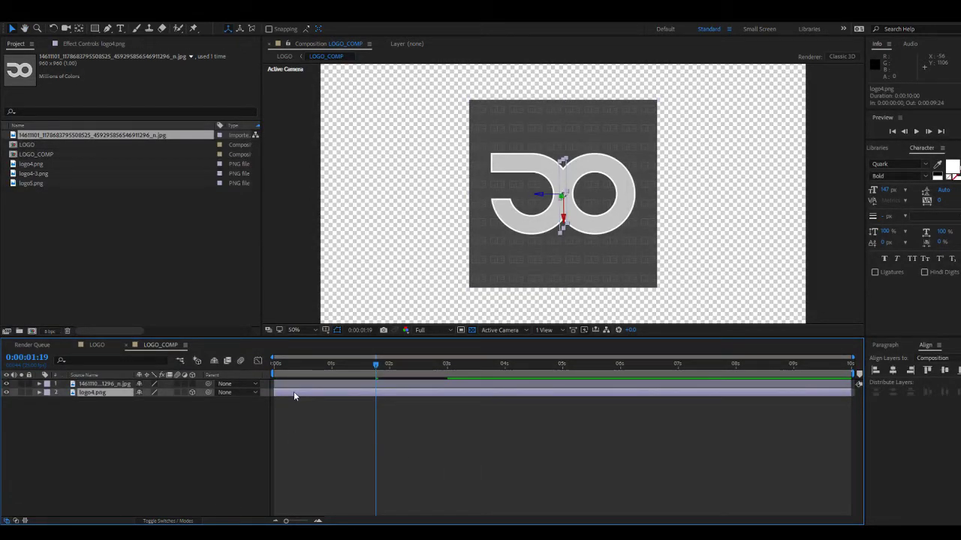
left_click(40, 393)
left_click(48, 402)
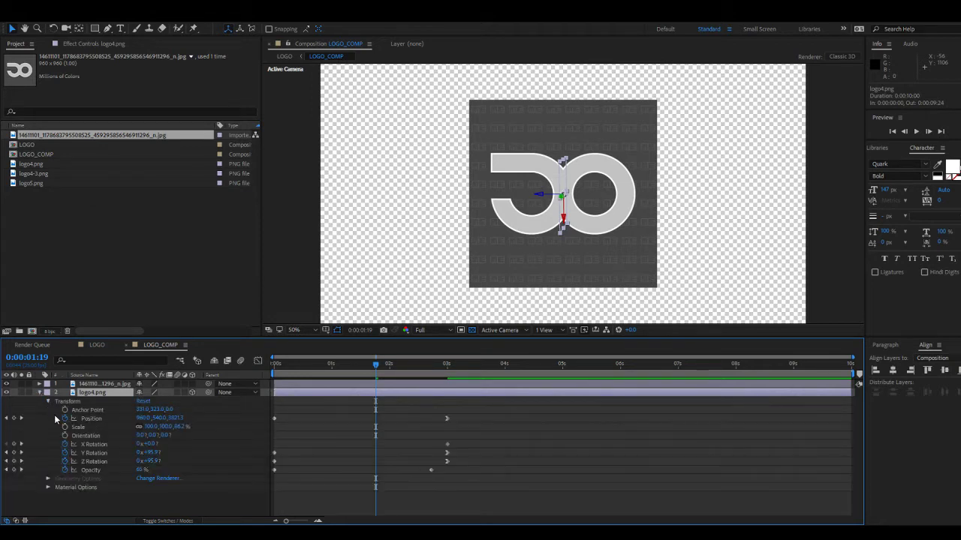
left_click_drag(376, 366, 451, 372)
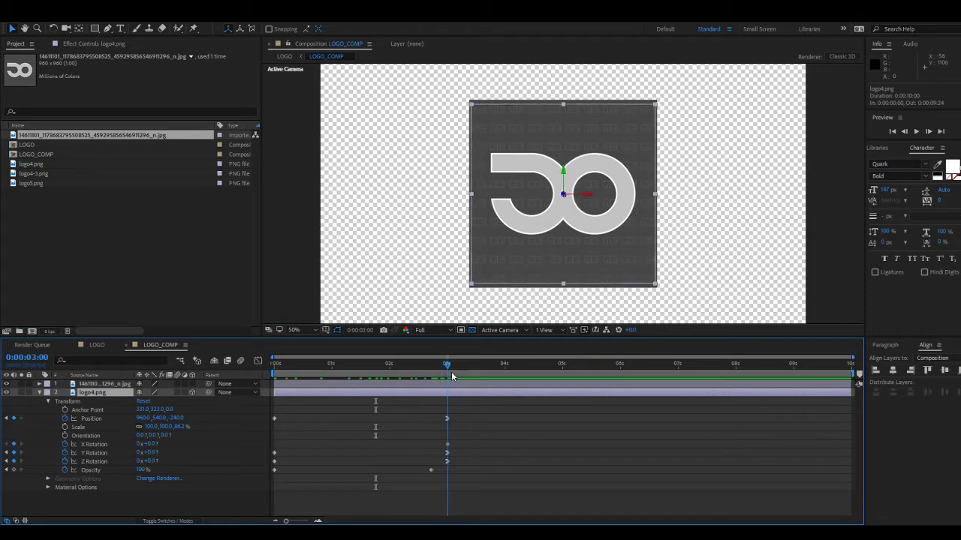
Make the grey logo JPG a 3D layer and parent it to the logo4.png layer.
left_click(455, 485)
left_click(509, 272)
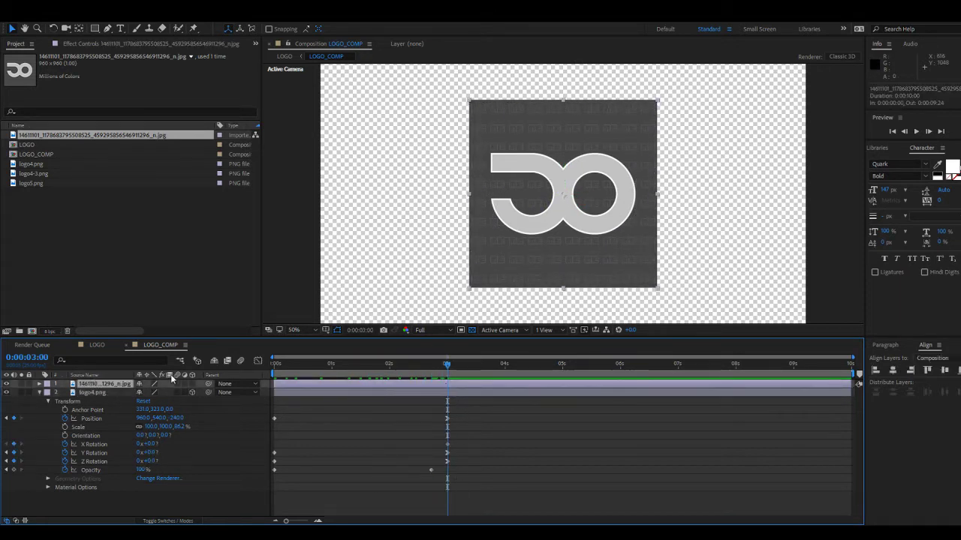
left_click(192, 383)
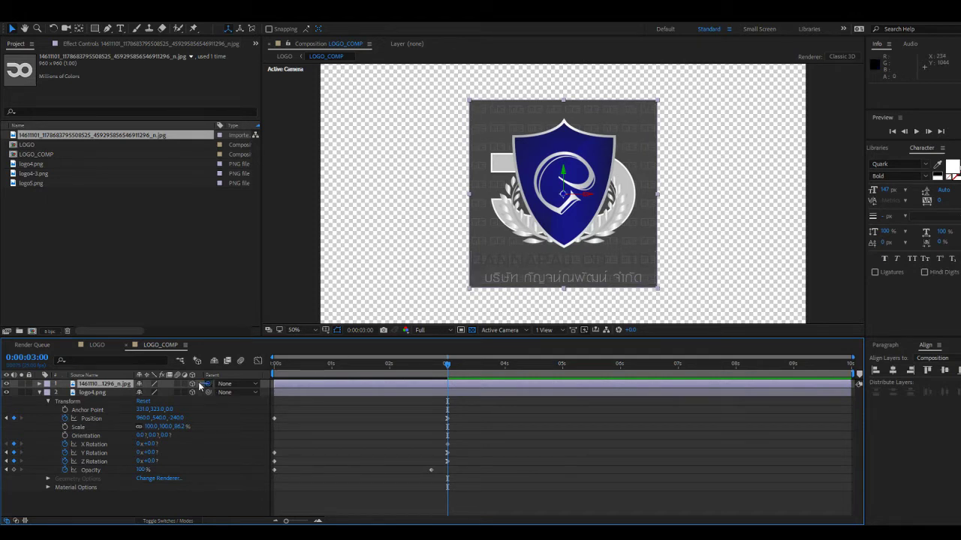
left_click_drag(201, 385, 104, 390)
left_click(399, 498)
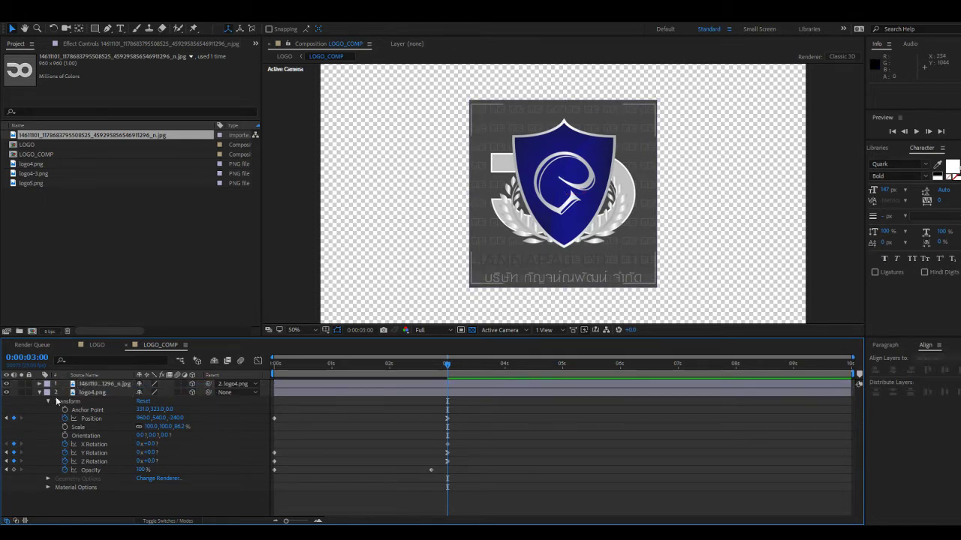
Hide the logo4.png layer and scrub through the parented grey logo's inherited motion.
left_click(6, 392)
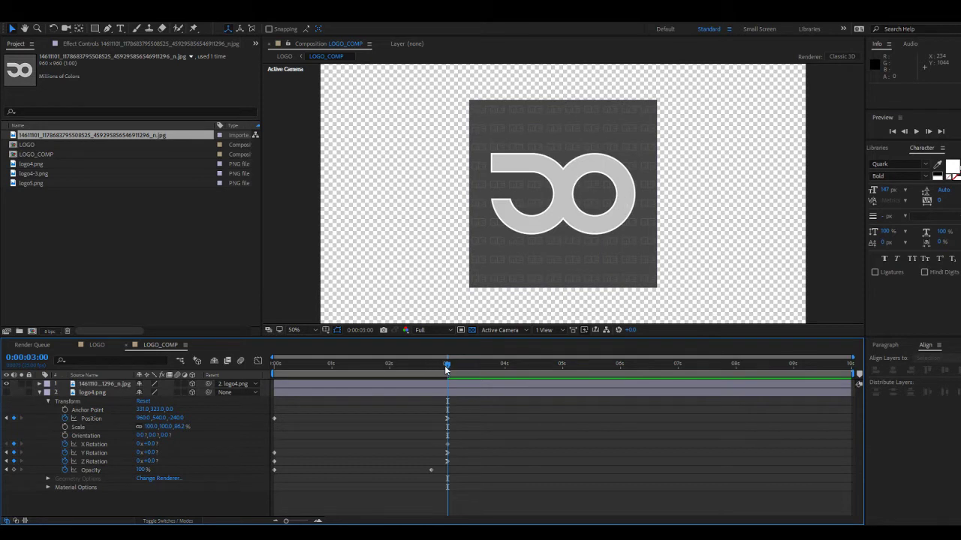
mouse_move(445, 365)
left_mouse_down()
mouse_move(260, 373)
mouse_move(481, 372)
mouse_move(285, 373)
mouse_move(445, 383)
left_mouse_up()
left_click(439, 385)
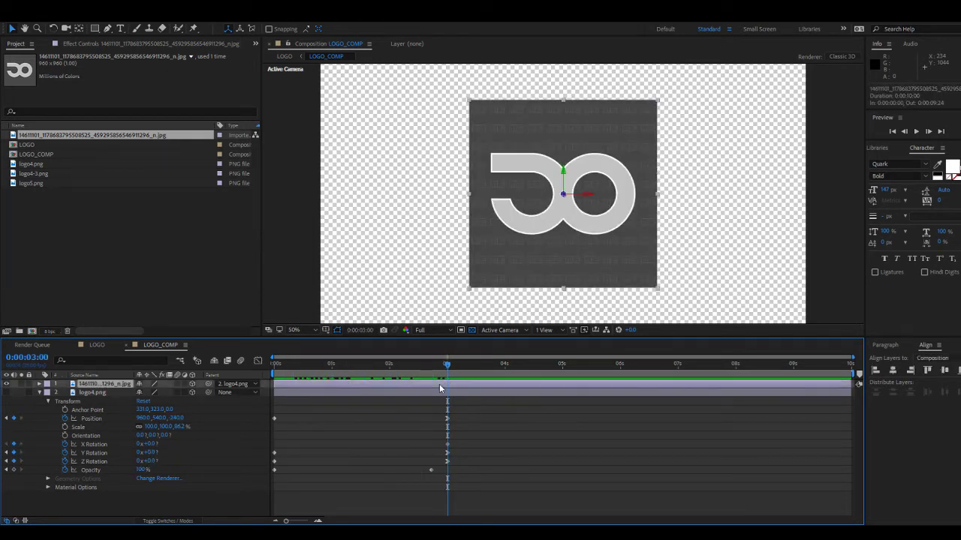
Reveal the grey logo layer's Opacity, enable keyframing for it at 0:00:03:00, and scrub through its fly-in.
key("t")
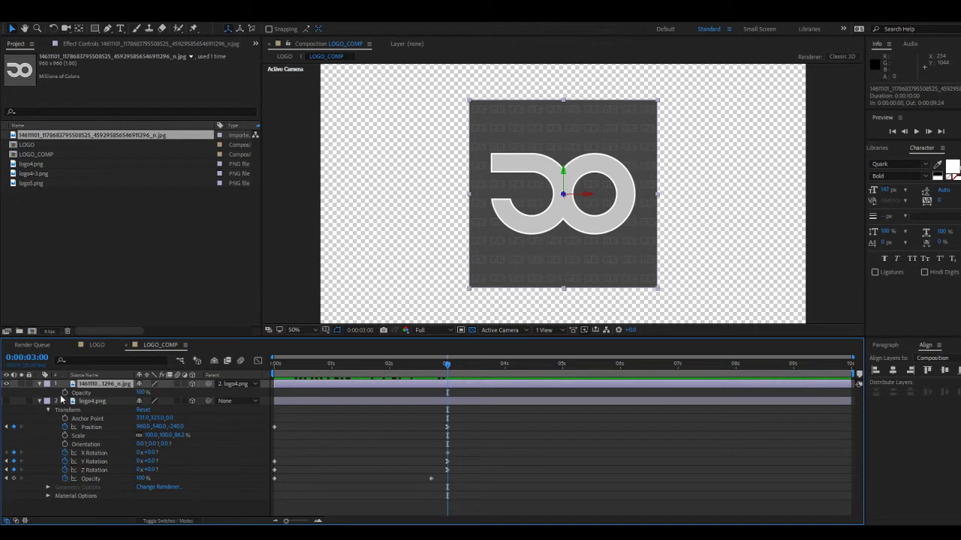
left_click(65, 393)
left_click_drag(296, 367, 469, 370)
Return to the LOGO composition and play the replacement logo's staggered fly-in from the first frame.
left_click(95, 347)
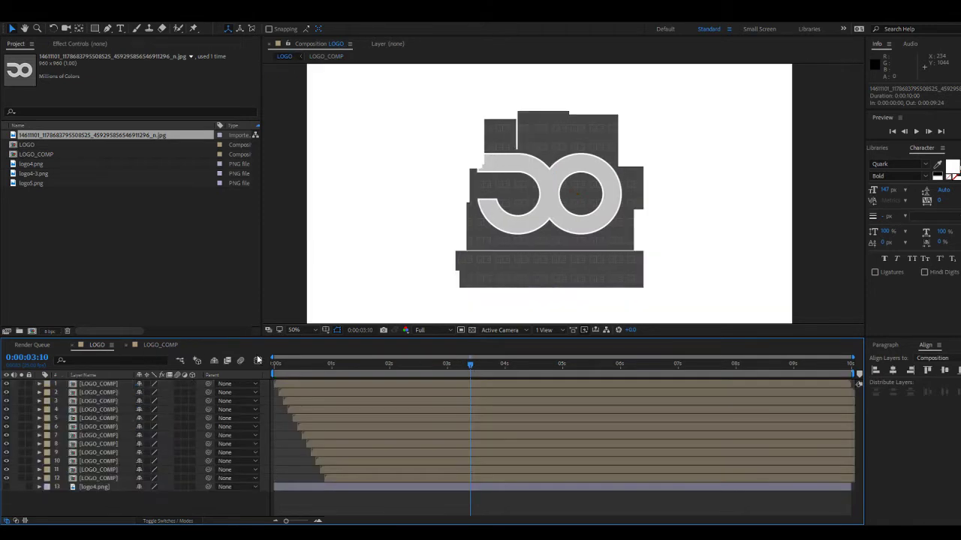
key("Home")
key("space")
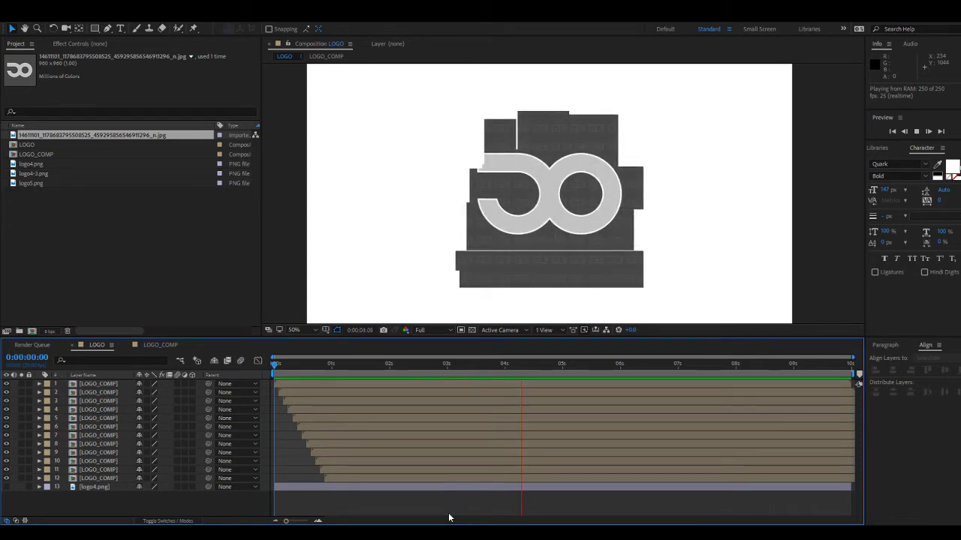
Enlarge the first LOGO_COMP layer's mask outward so it uncovers the grey logo's whole upper-left corner.
key("space")
left_click(538, 383)
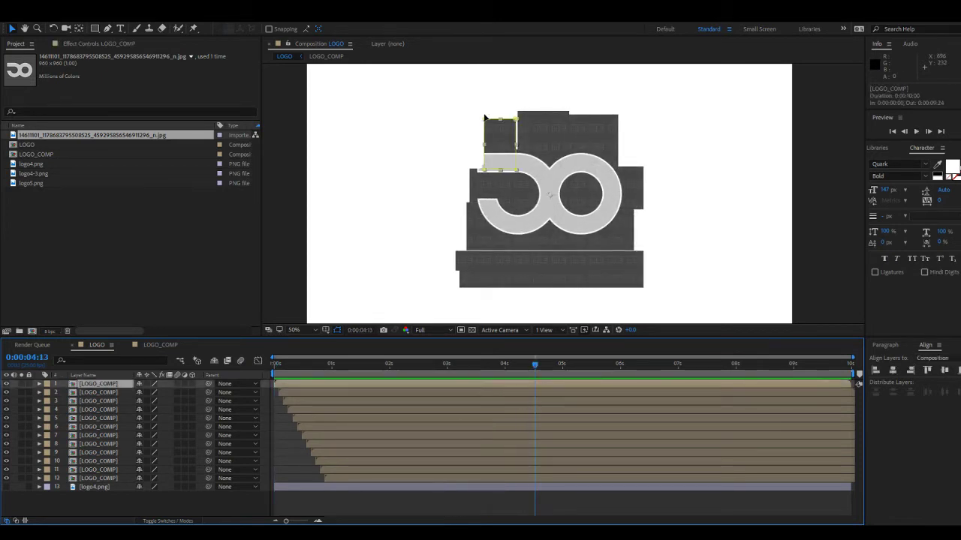
left_click_drag(485, 121, 407, 85)
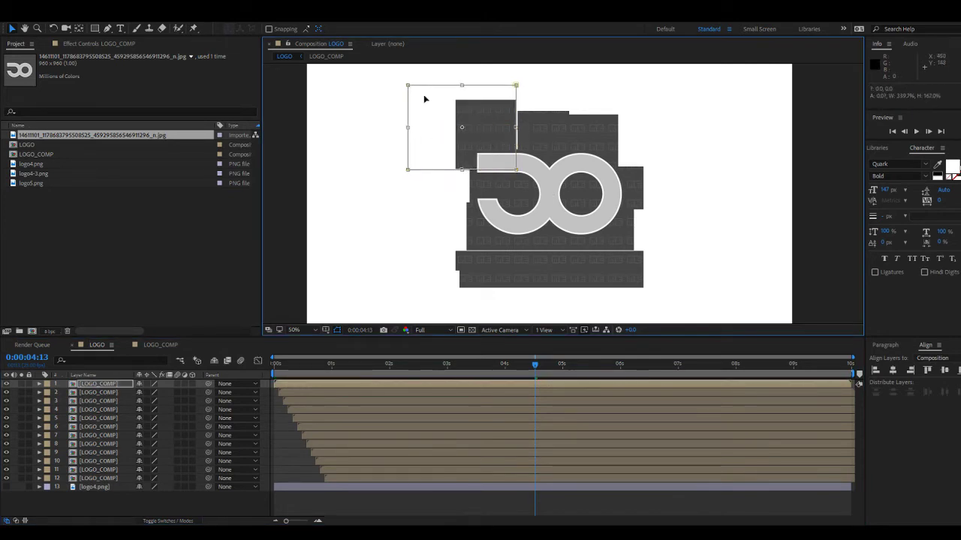
Extend the second LOGO_COMP layer's mask upward and widen both sides to overlap the neighbouring pieces.
left_click(539, 393)
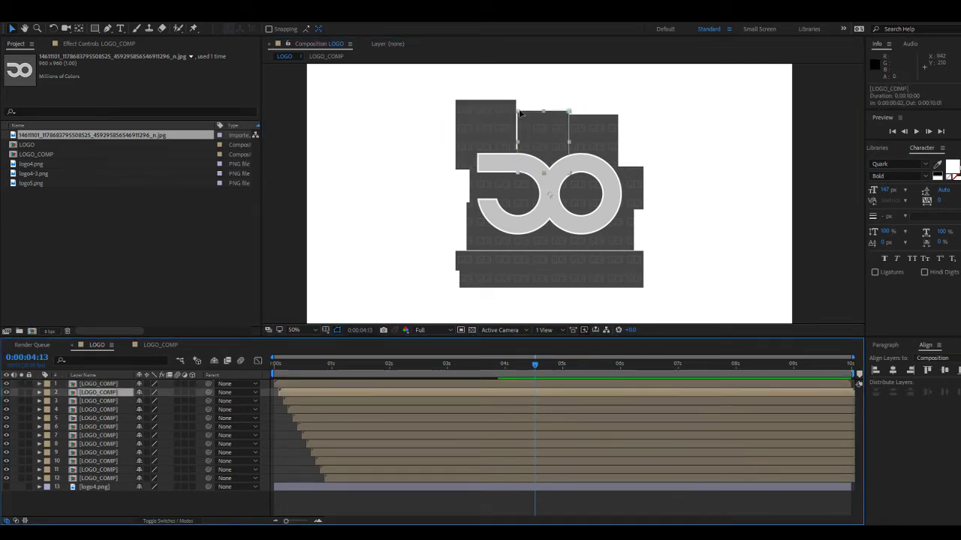
left_click_drag(543, 108, 543, 87)
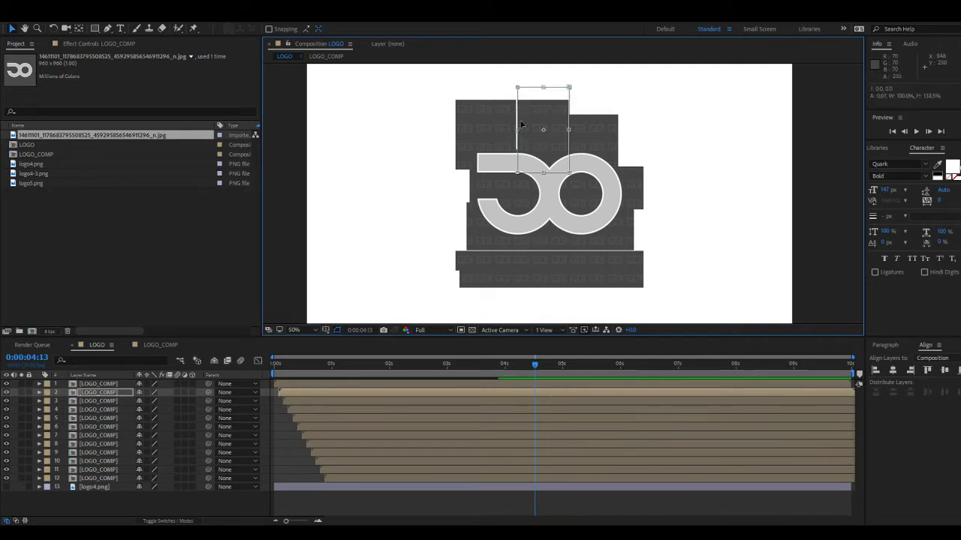
left_click_drag(518, 129, 503, 129)
left_click_drag(568, 129, 579, 129)
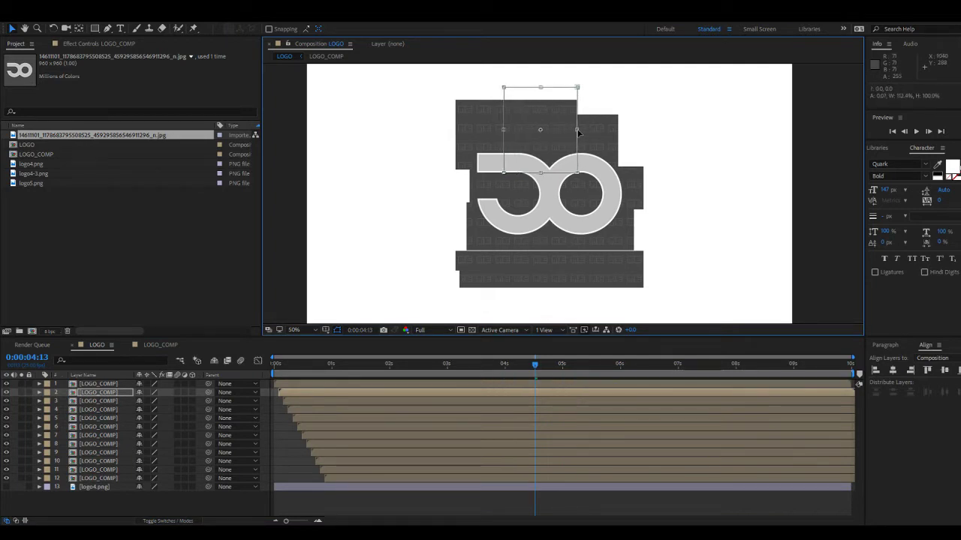
left_click(464, 509)
Duplicate the second LOGO_COMP layer and enlarge the copy's mask until it surrounds the entire grey logo.
left_click(131, 397)
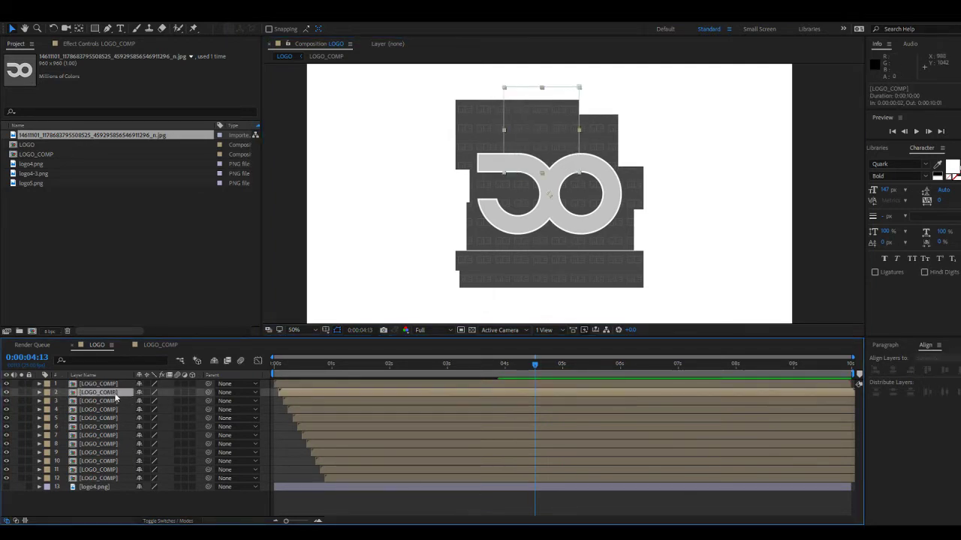
key("ctrl+d")
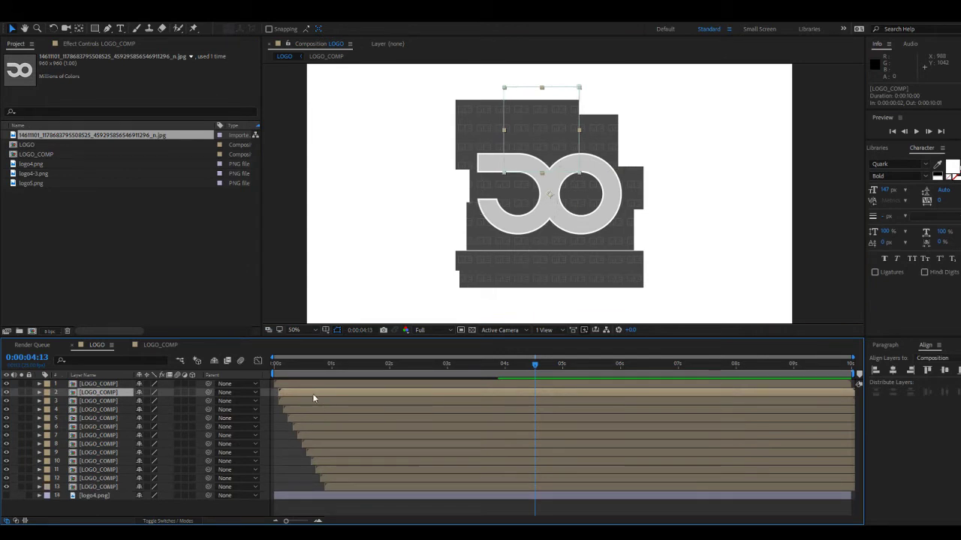
left_click(579, 173)
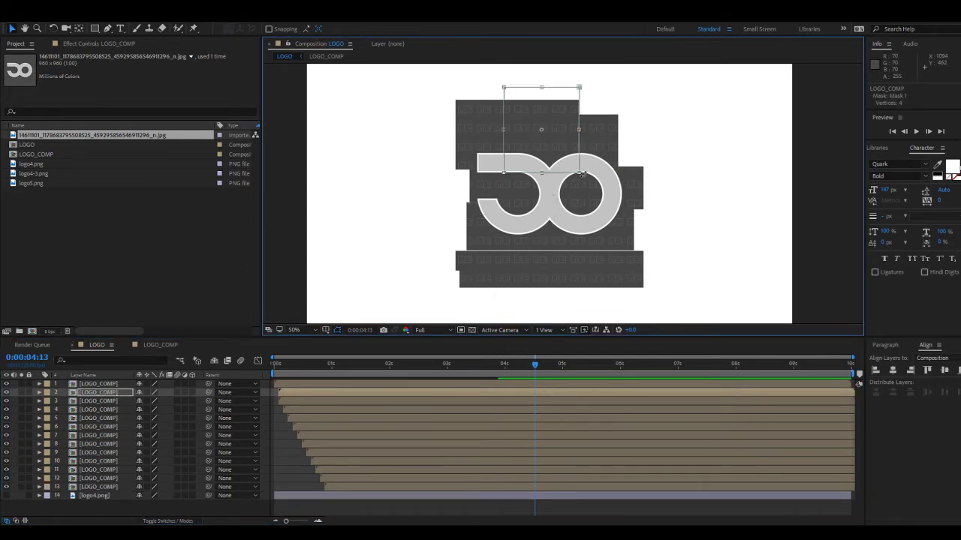
left_click_drag(578, 173, 684, 314)
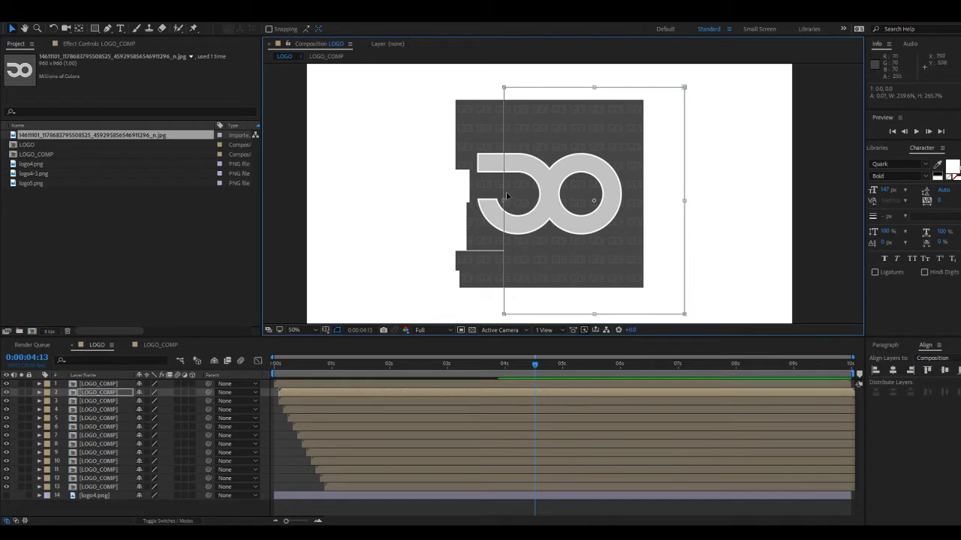
left_click_drag(498, 201, 429, 203)
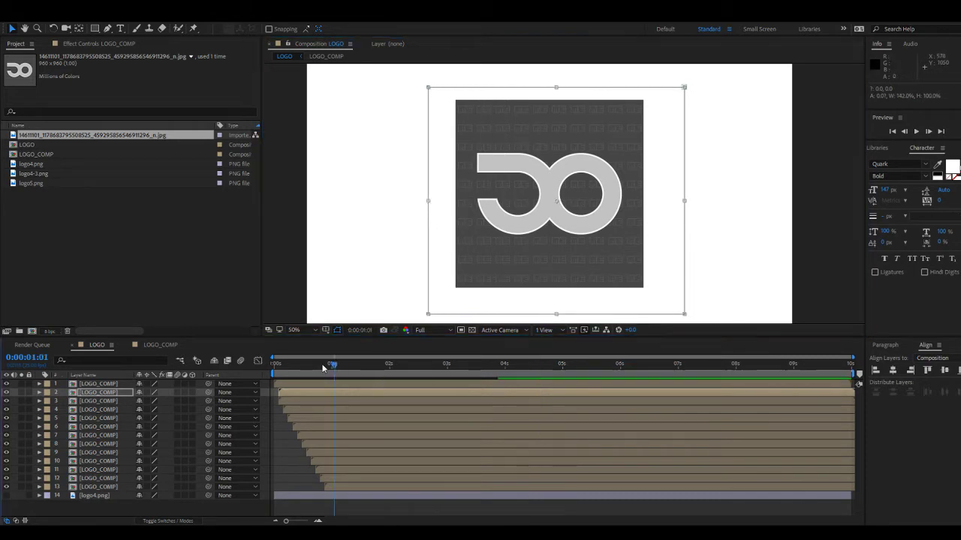
Place the full-logo duplicate beneath the other LOGO_COMP layers, start it at 0:00:00:23, and preview the fly-in.
left_click_drag(326, 367, 293, 377)
left_click_drag(109, 396, 98, 498)
left_click_drag(317, 489, 366, 488)
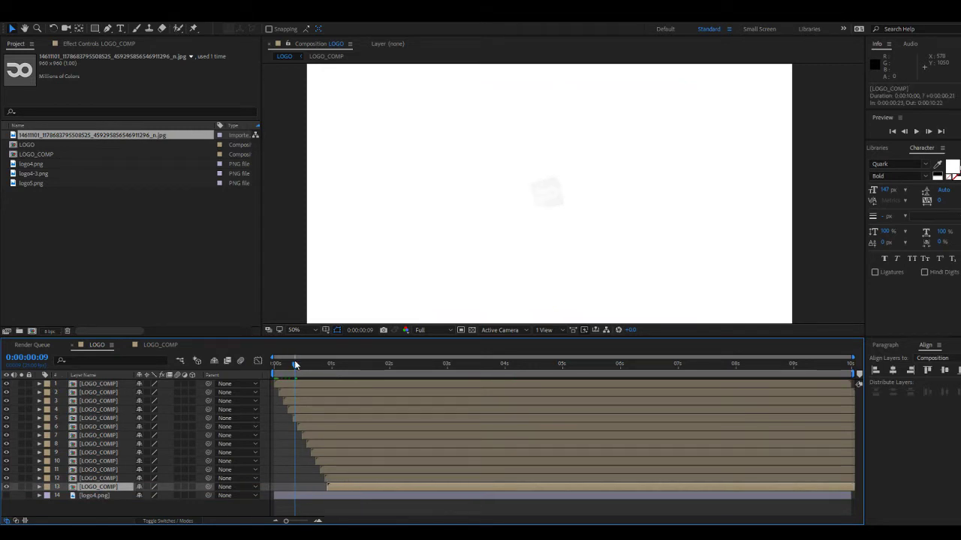
left_click_drag(295, 366, 529, 382)
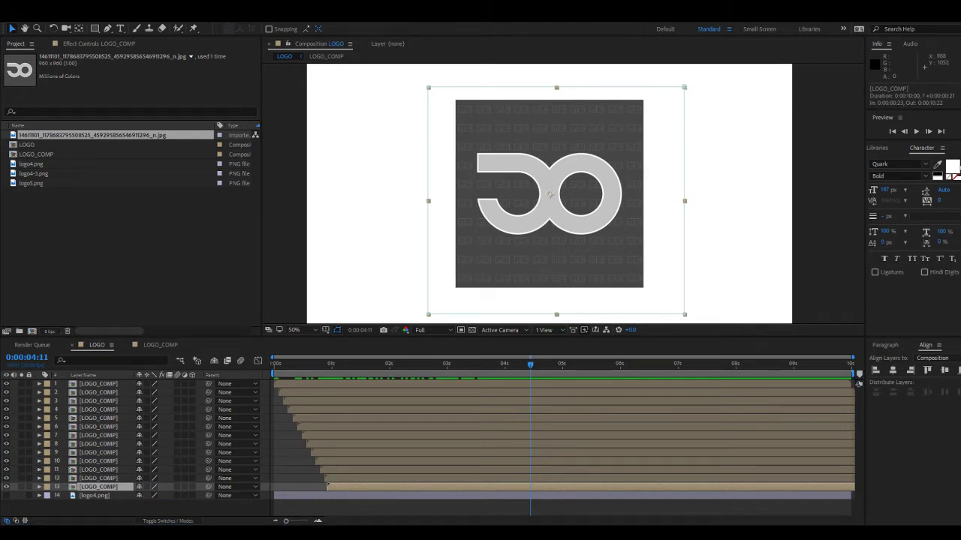
key("space")
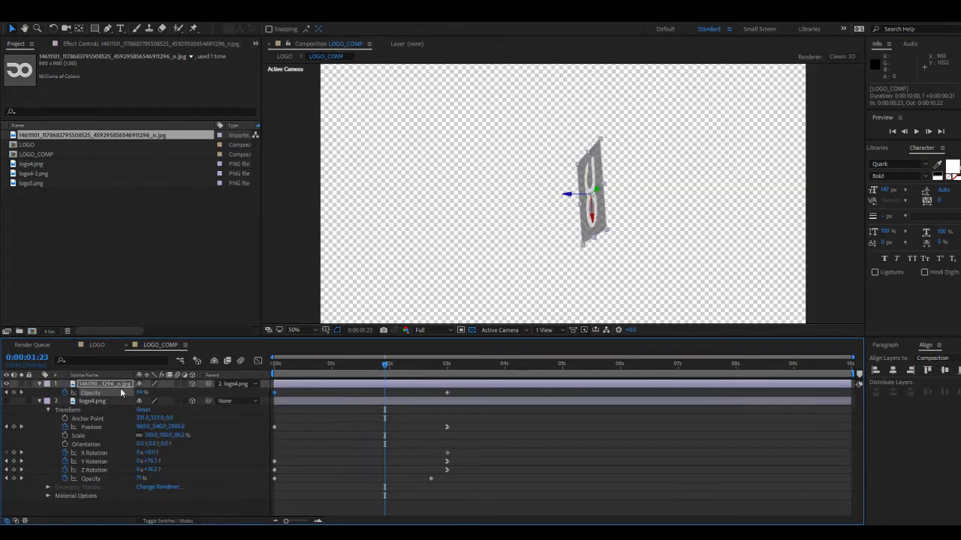
In the LOGO_COMP composition, hide the grey logo layer, show logo4.png again, and scrub through its motion.
left_click(7, 384)
left_click(7, 400)
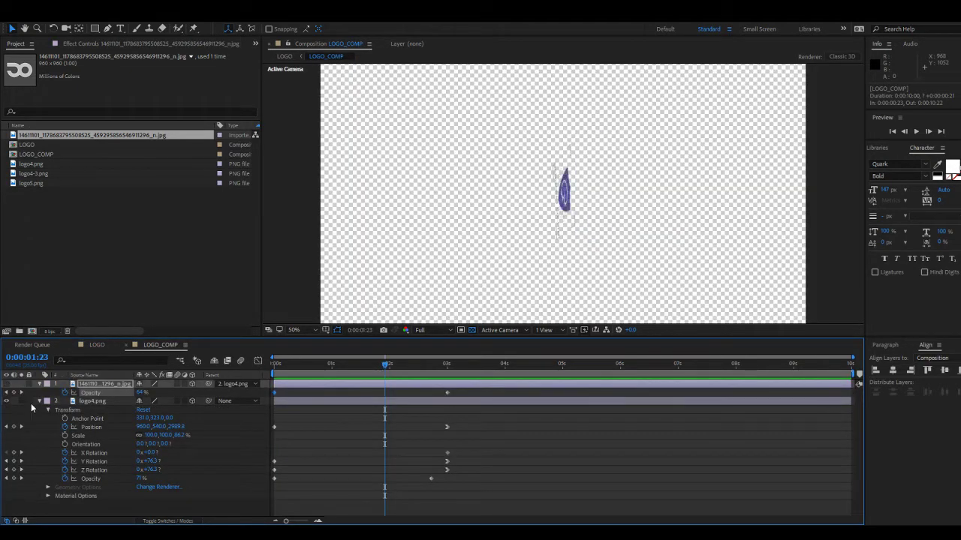
left_click(39, 401)
left_click_drag(360, 363, 492, 370)
Return to the LOGO composition and scrub through the shield logo's assembled fly-in.
left_click(98, 344)
left_click_drag(322, 364, 514, 376)
left_click_drag(455, 379, 393, 391)
left_click_drag(336, 397, 551, 403)
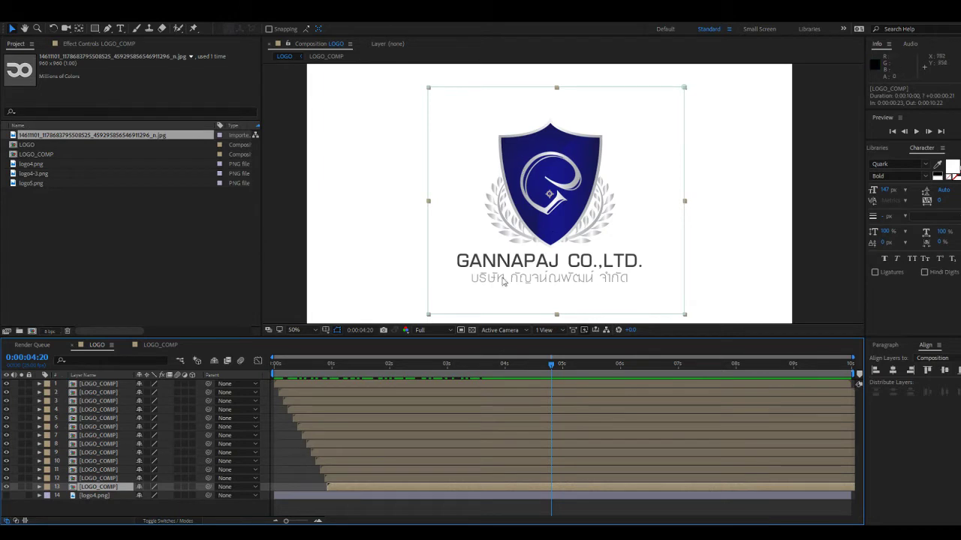
Pre-compose all 13 LOGO_COMP layers as ALL_LOGO_COMP and toggle the new layer's visibility to check it.
left_click(99, 385)
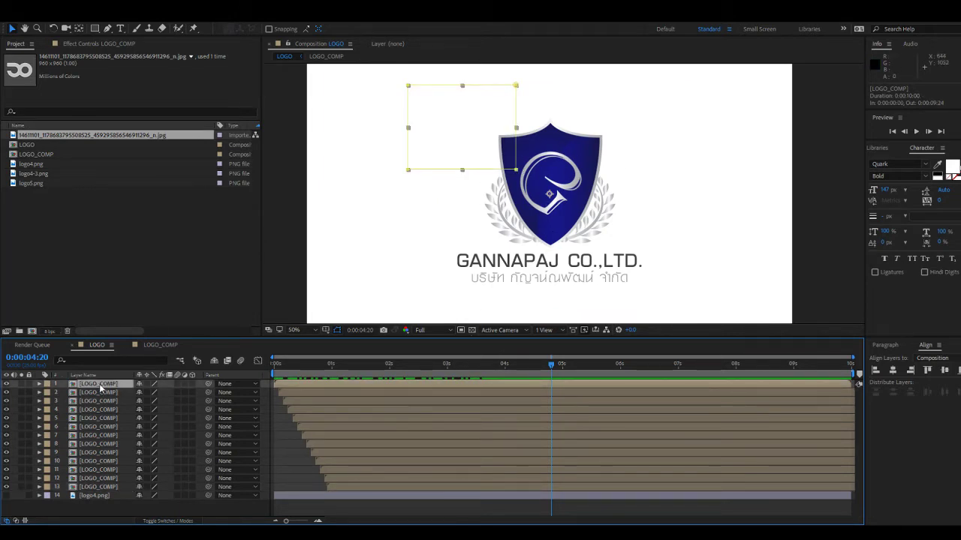
left_click(102, 481, "shift")
left_click(103, 484, "shift")
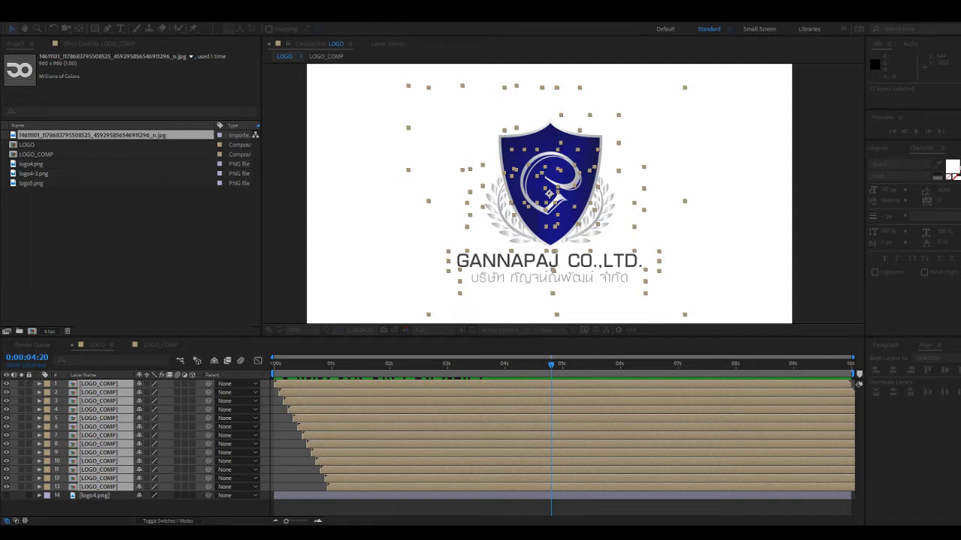
key("Return")
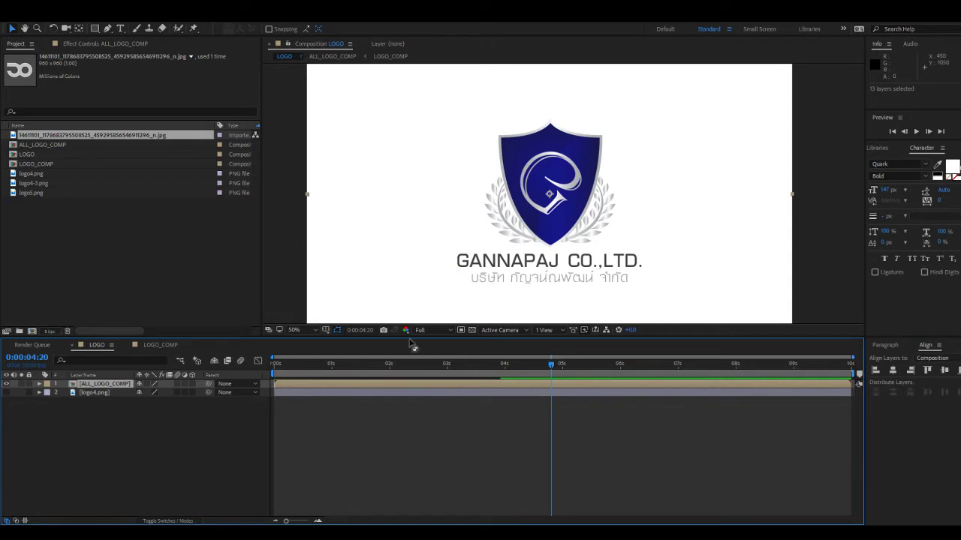
left_click(384, 407)
left_click(6, 384)
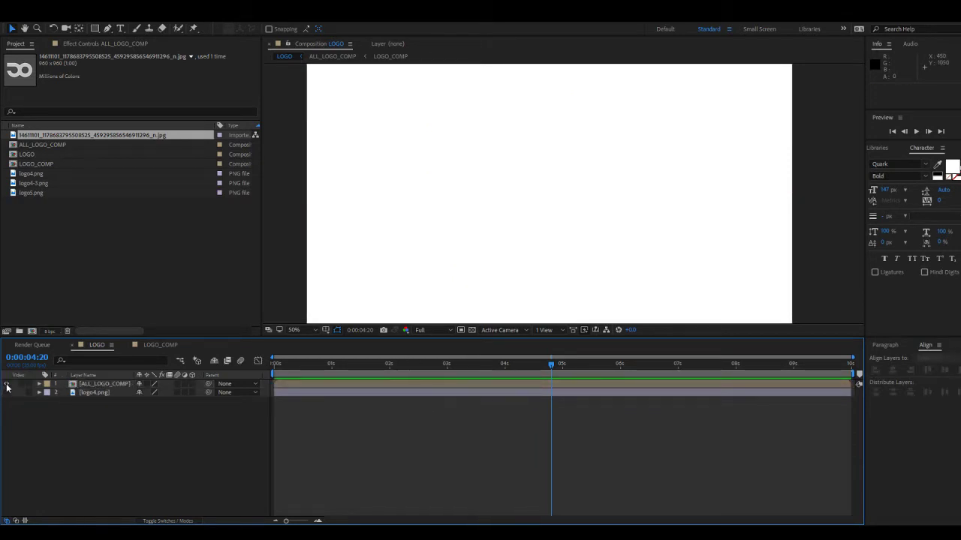
left_click(6, 384)
Duplicate the ALL_LOGO_COMP layer and trim the upper copy to start at 0:00:04:08.
left_click_drag(362, 366, 542, 363)
left_click(538, 385)
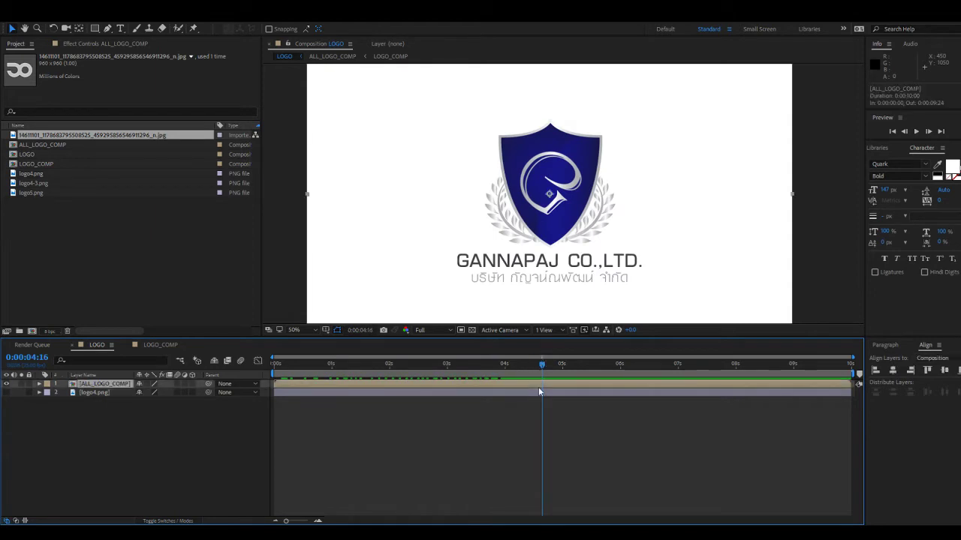
key("ctrl+d")
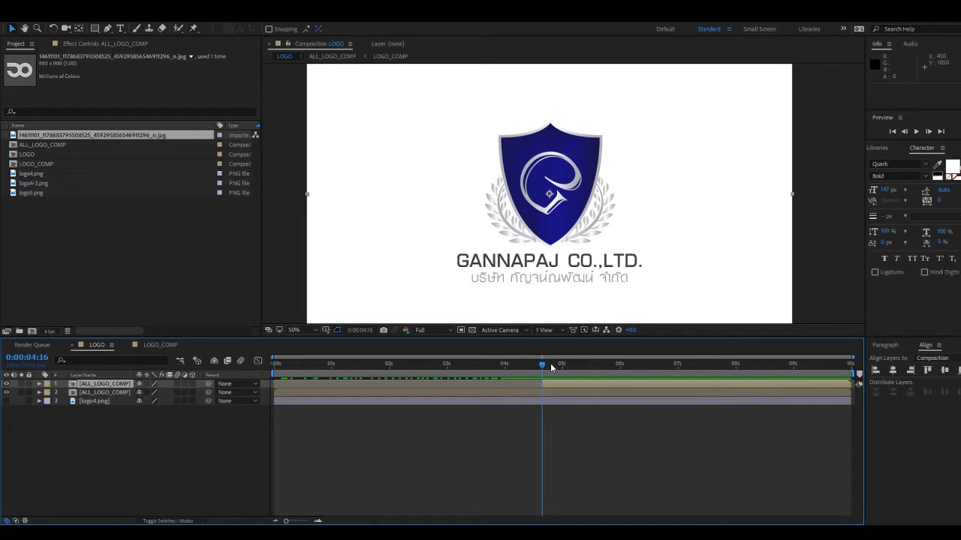
left_click_drag(550, 365, 495, 363)
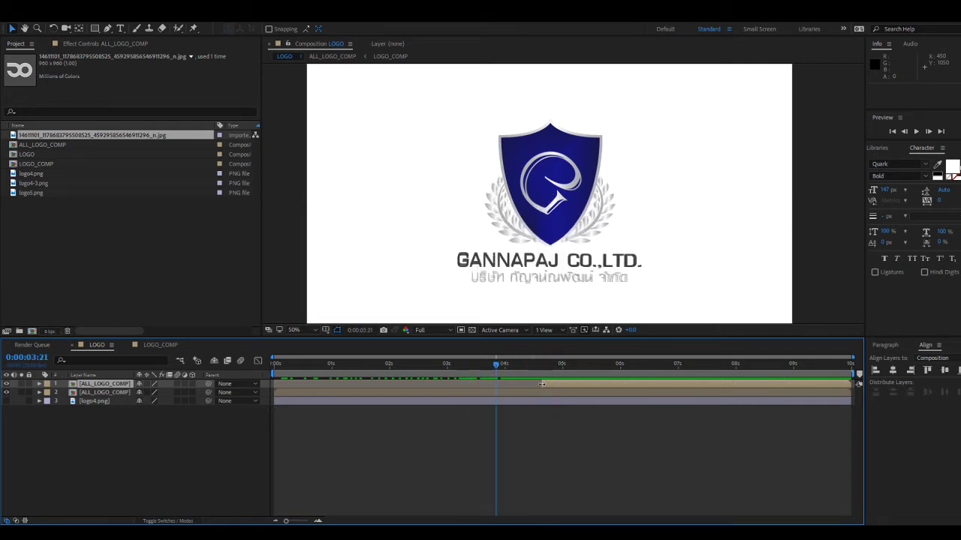
left_click_drag(541, 384, 566, 383)
left_click_drag(497, 365, 540, 374)
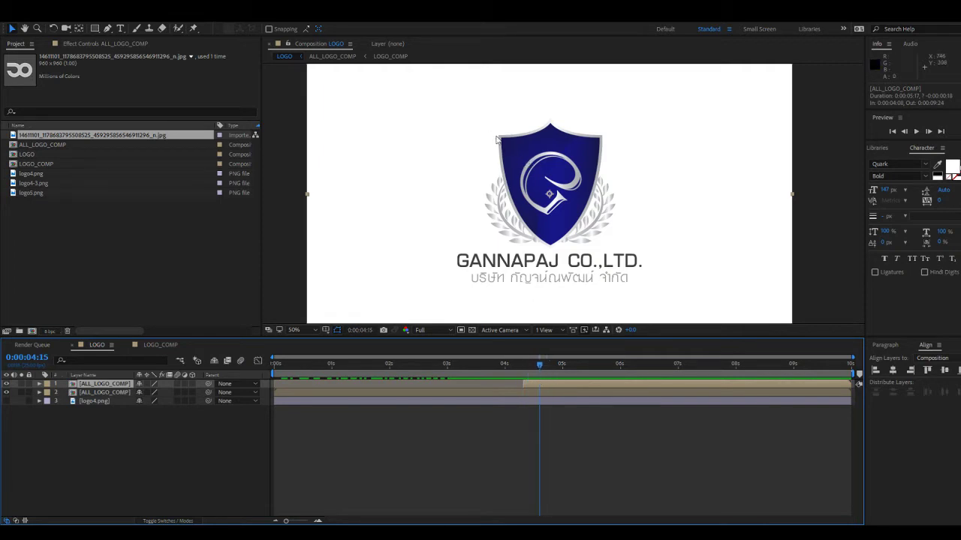
Draw a white rectangle shape layer about 594 by 606 px beside the shield logo's left edge and nudge it slightly.
left_click(435, 429)
left_click(96, 31)
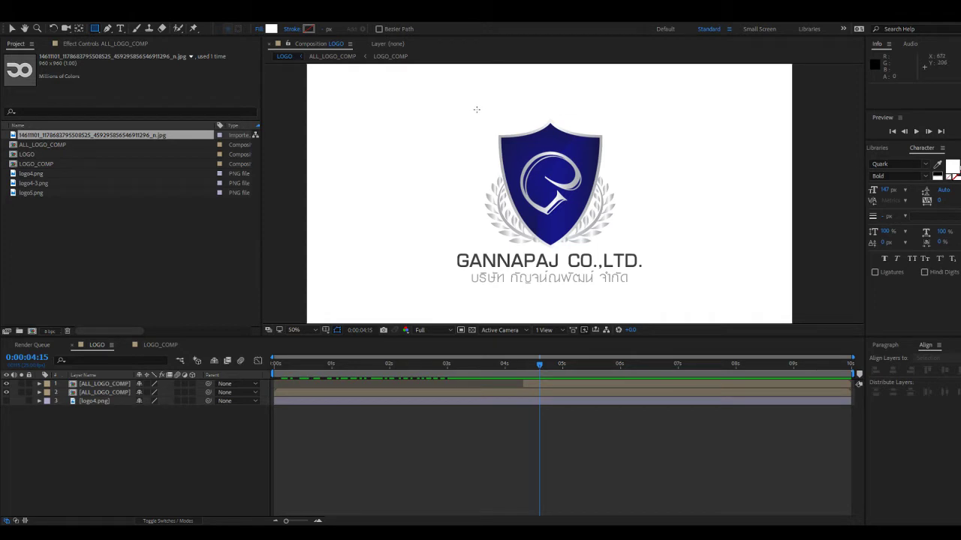
left_click_drag(476, 105, 429, 264)
key("ctrl+z")
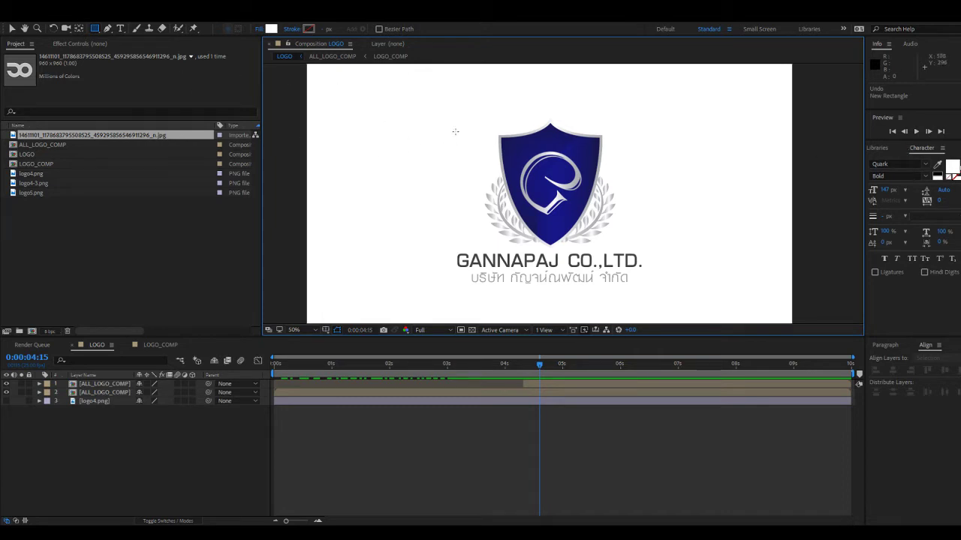
left_click_drag(478, 108, 327, 262)
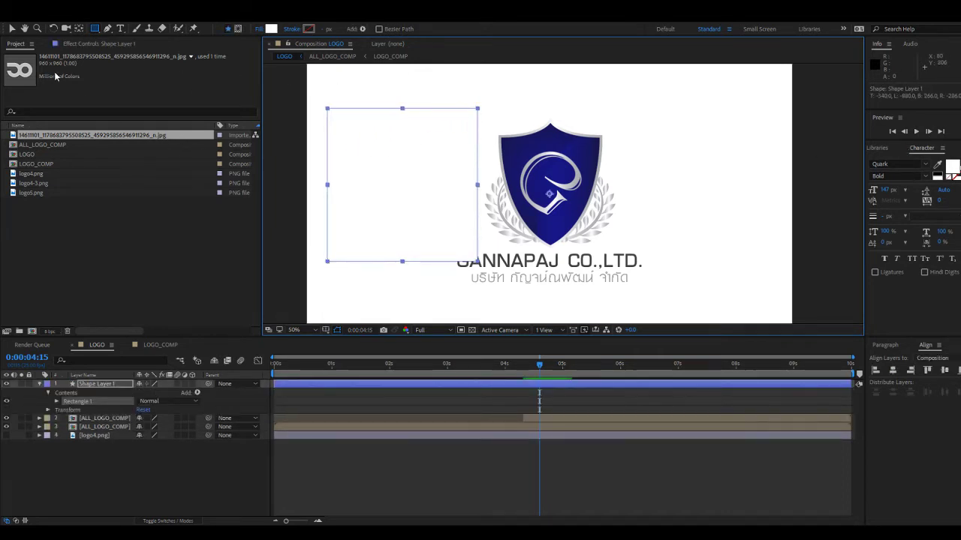
key("v")
left_click_drag(382, 167, 388, 172)
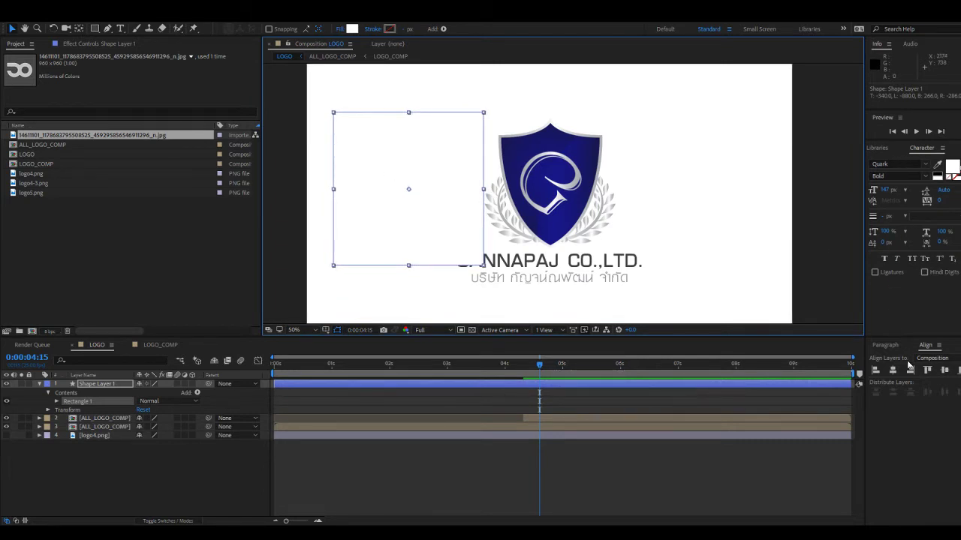
Find the 4-Color Gradient effect and apply it to the rectangle's shape layer.
left_click(108, 44)
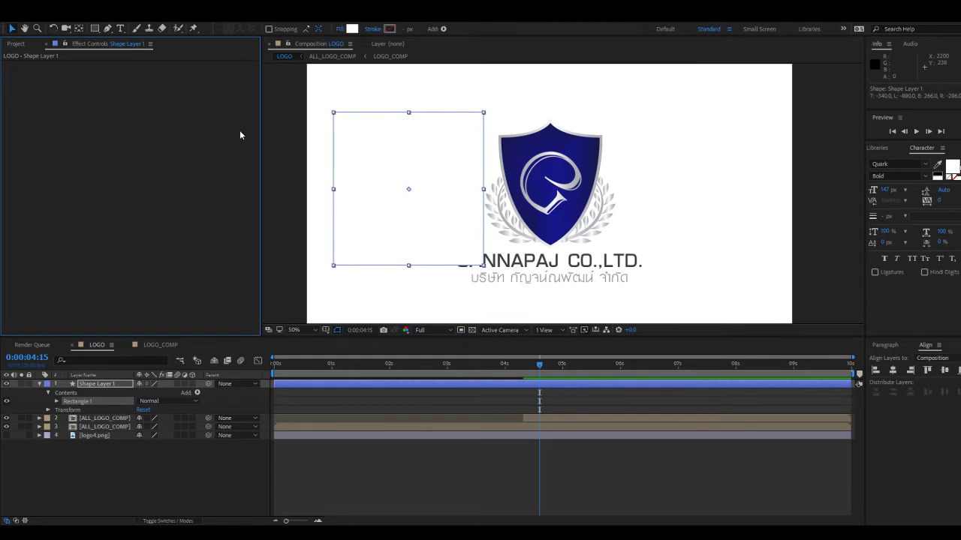
key("ctrl+5")
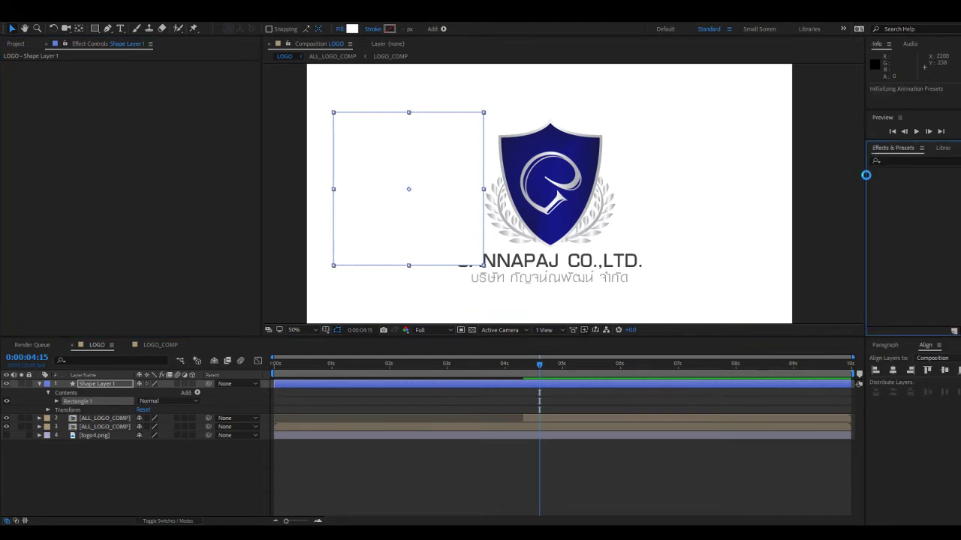
left_click_drag(866, 177, 788, 181)
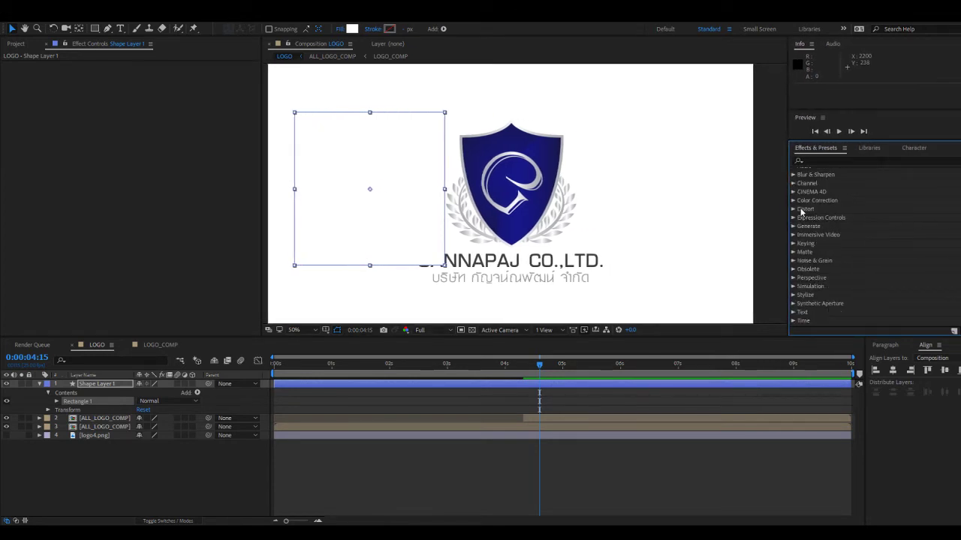
left_click(793, 223)
scroll(874, 228, "down", 3)
scroll(892, 260, "down", 4)
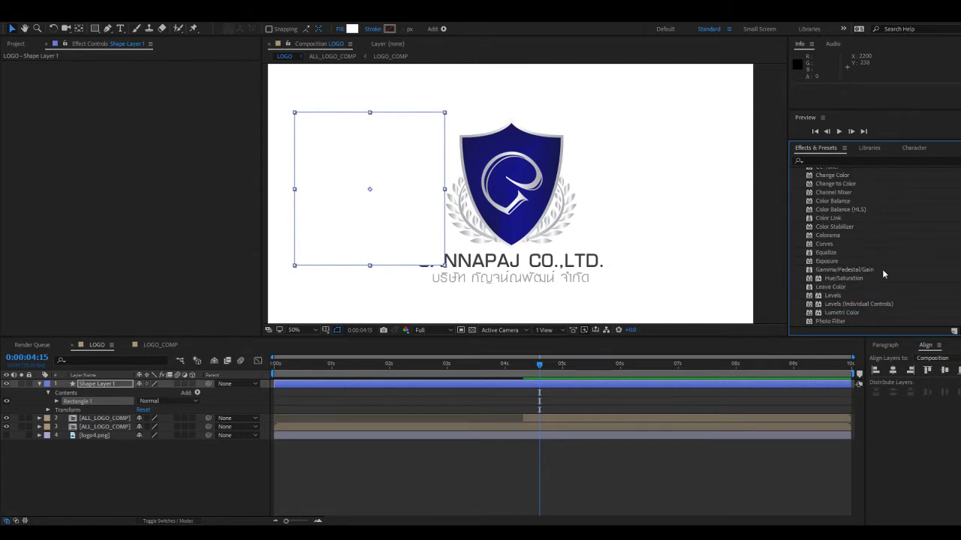
left_click(853, 161)
type("4")
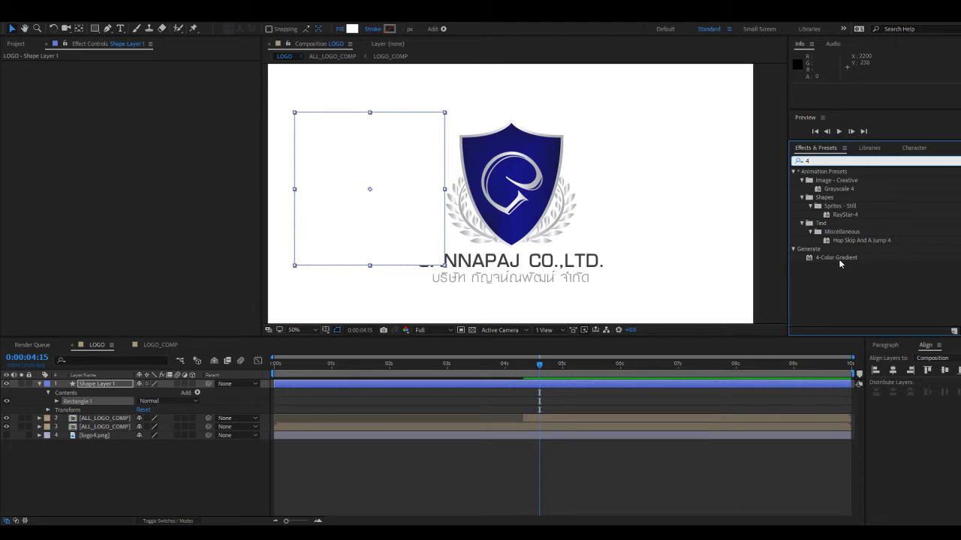
left_click_drag(838, 259, 412, 219)
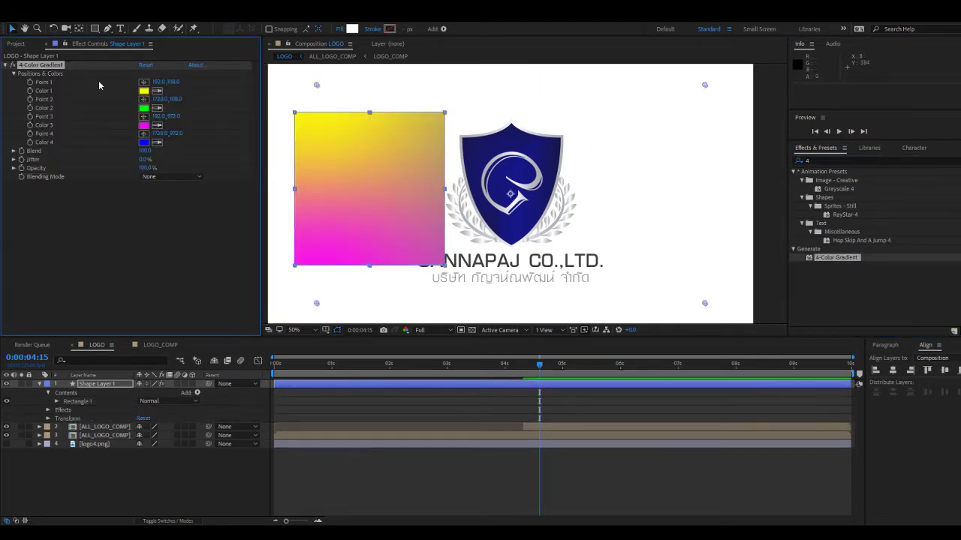
Set the 4-Color Gradient's Color 1 and Color 2 to white and its Color 3 and Color 4 to black.
left_click(145, 92)
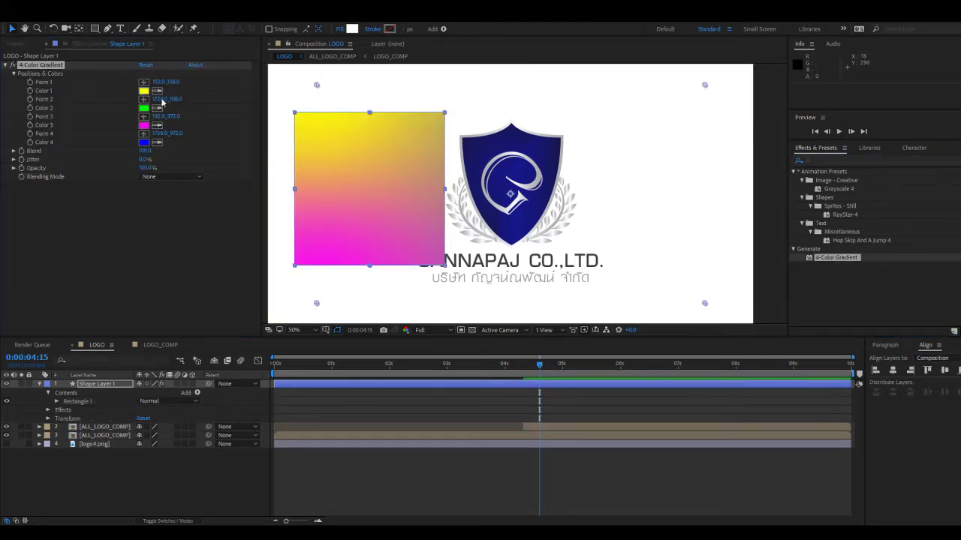
left_click(321, 294)
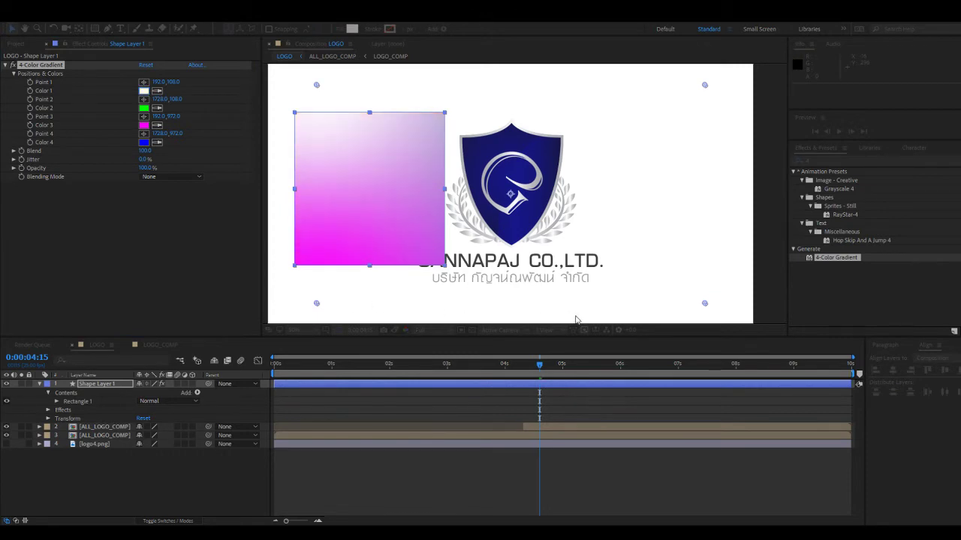
left_click(157, 107)
left_click(341, 302)
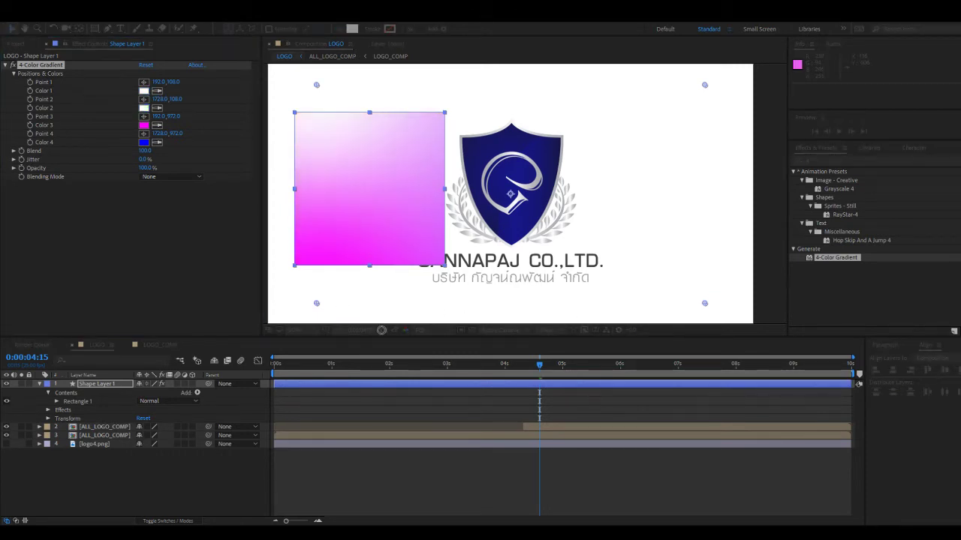
left_click(157, 125)
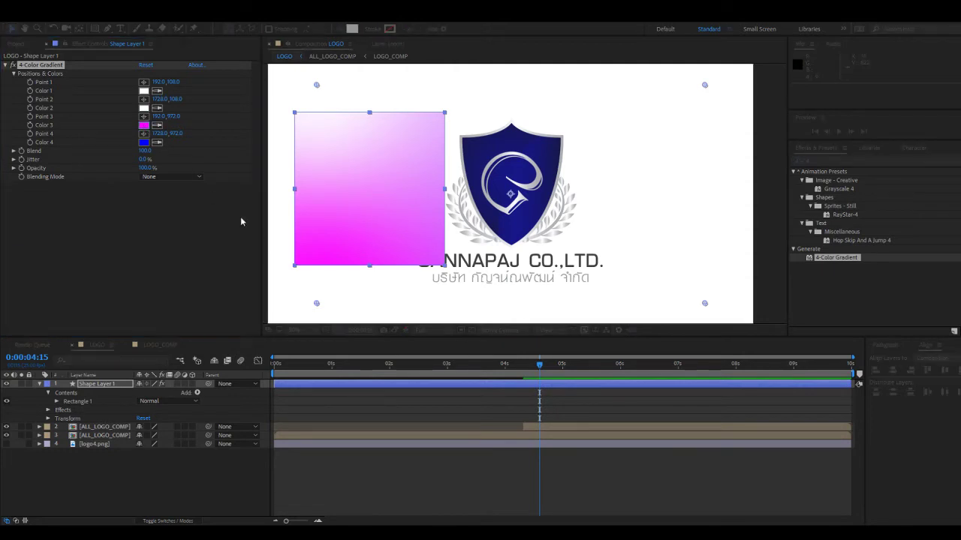
left_click(568, 317)
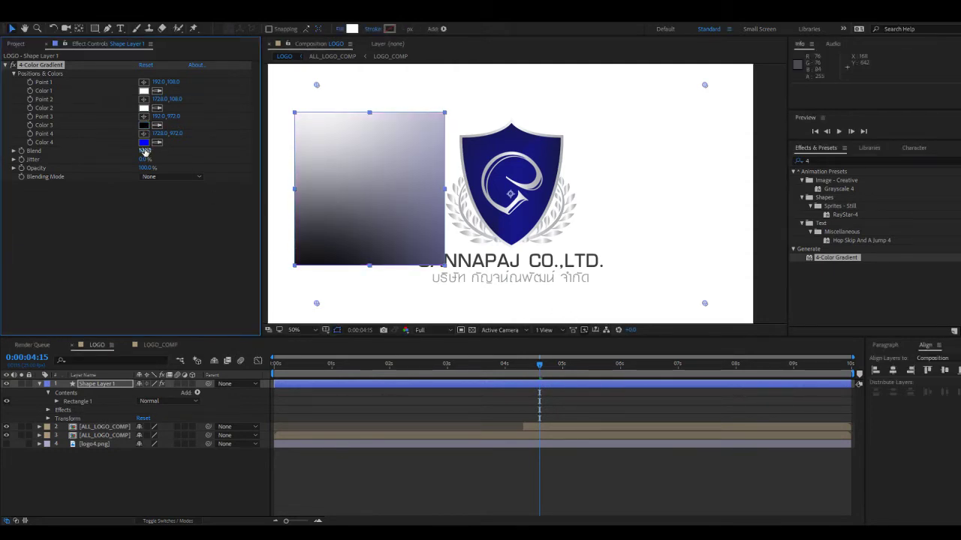
left_click(157, 142)
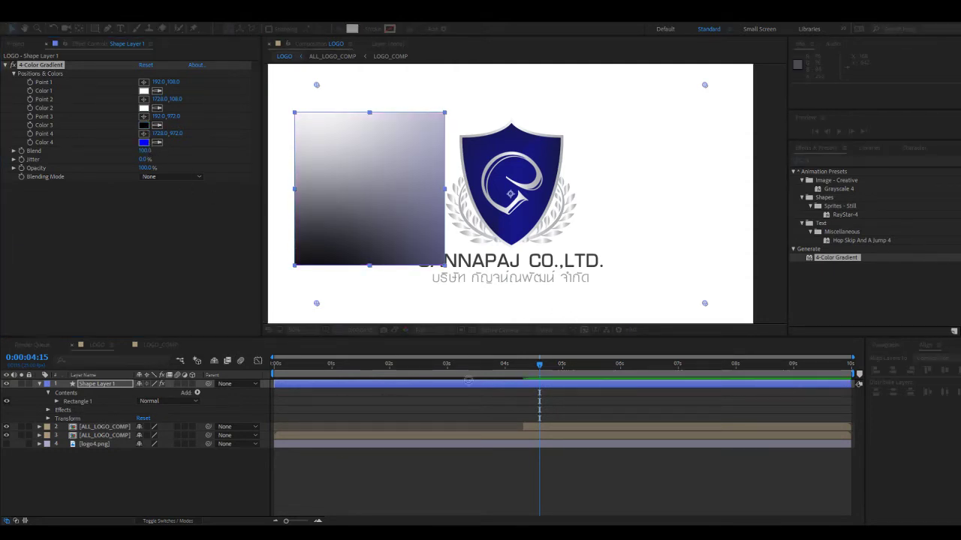
left_click(532, 462)
left_click(568, 316)
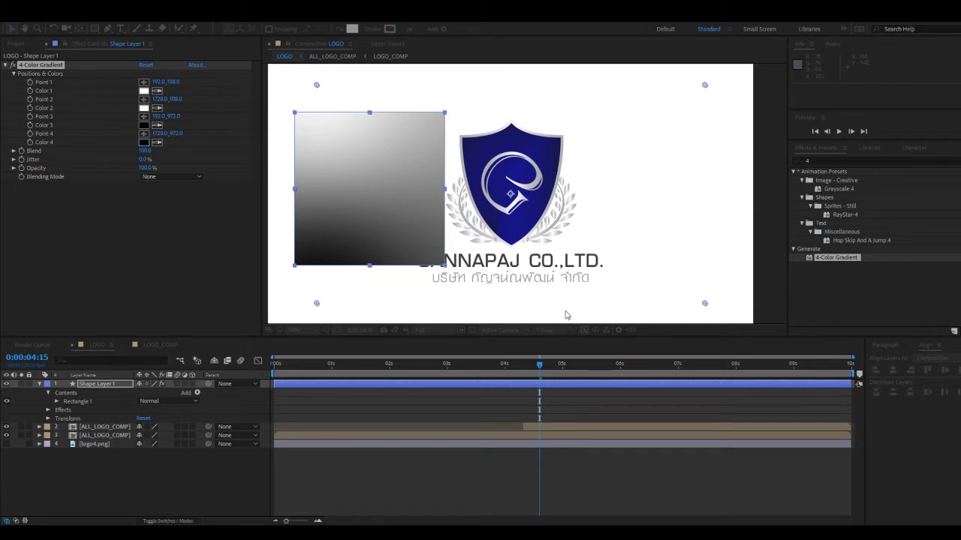
Reposition the gradient points across the rectangle's middle: Point 1 about 308, 504; Point 2 about 702, 504; Point 3 about 84, 494; Point 4 about 456, 526.
left_click_drag(316, 84, 294, 112)
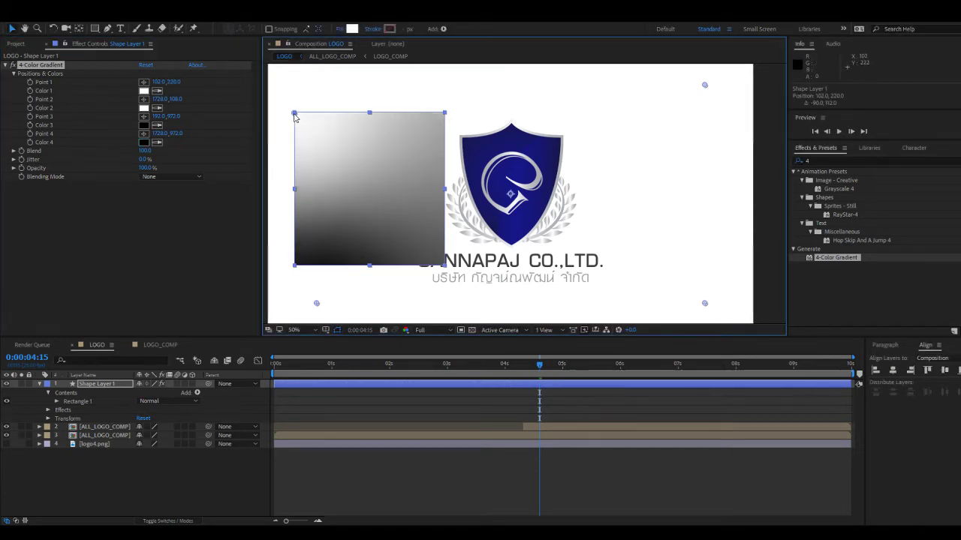
left_click_drag(705, 86, 447, 114)
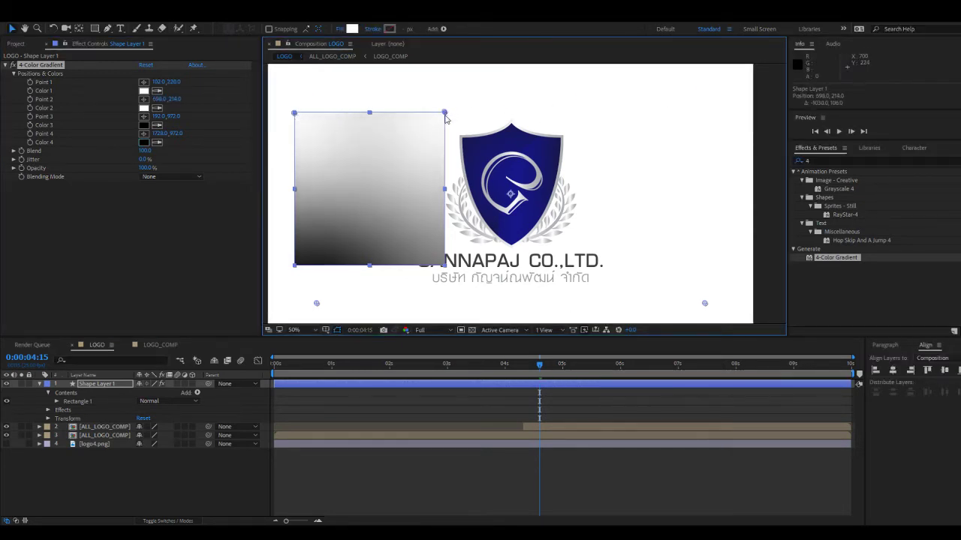
left_click_drag(316, 303, 290, 184)
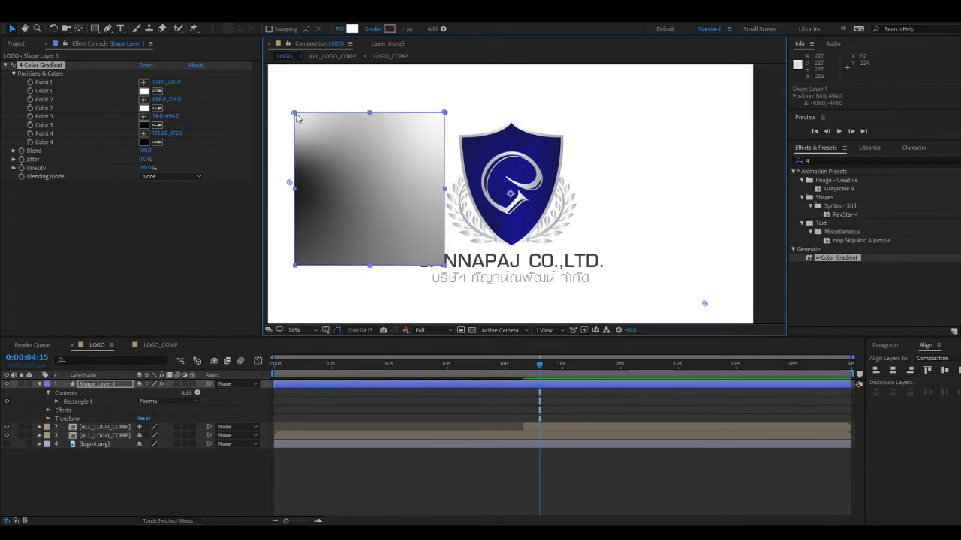
left_click_drag(295, 113, 354, 189)
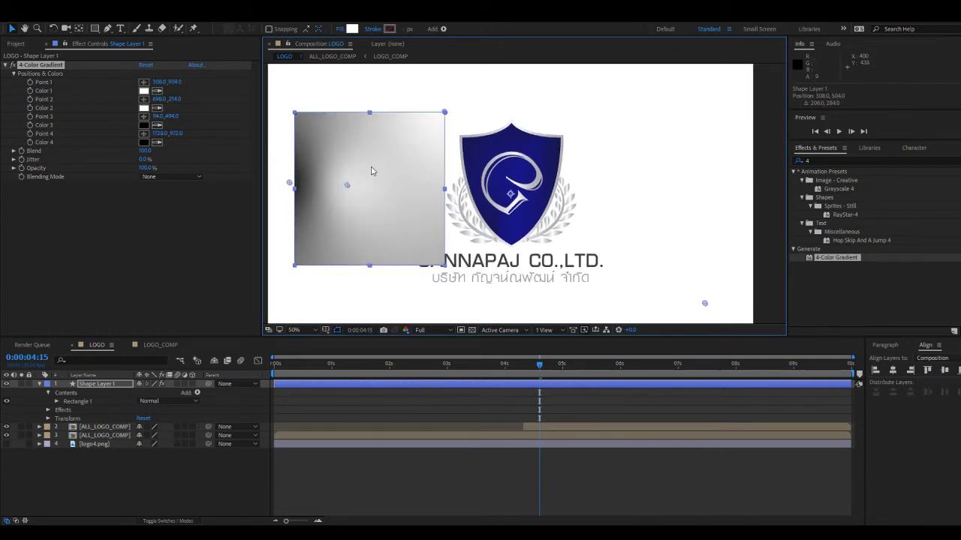
left_click_drag(705, 305, 383, 190)
left_click_drag(444, 113, 445, 186)
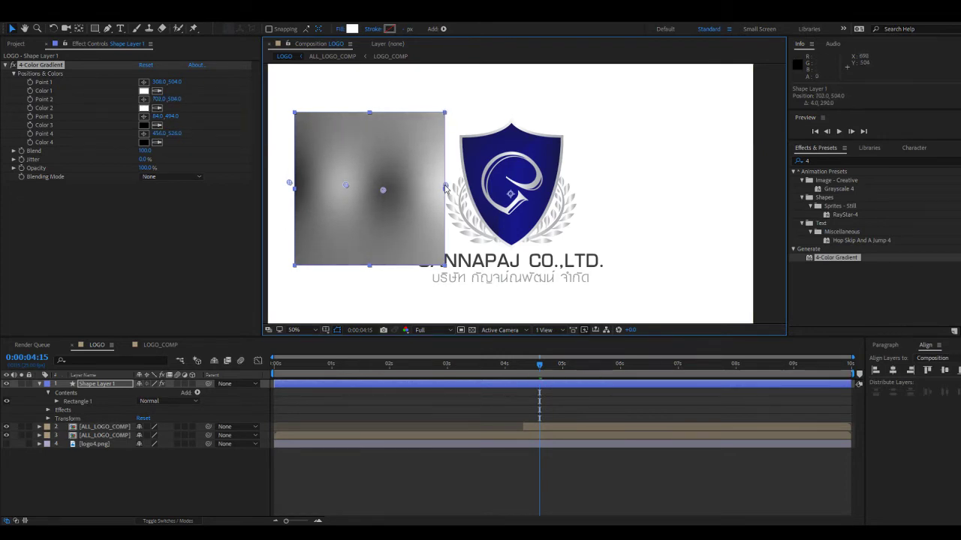
Try different Blend amounts on the 4-Color Gradient, undo the last change, and keep Blend at 102.
left_click(175, 176)
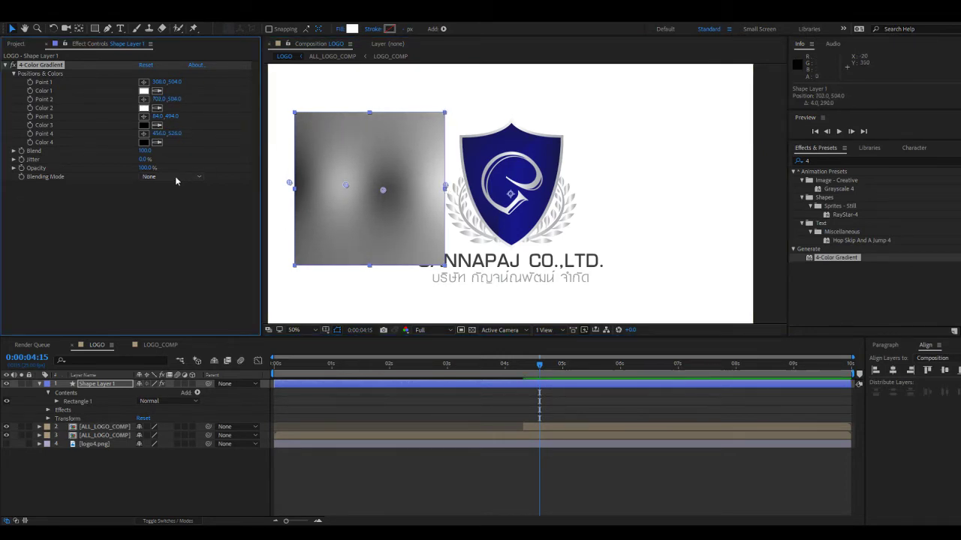
left_click(89, 214)
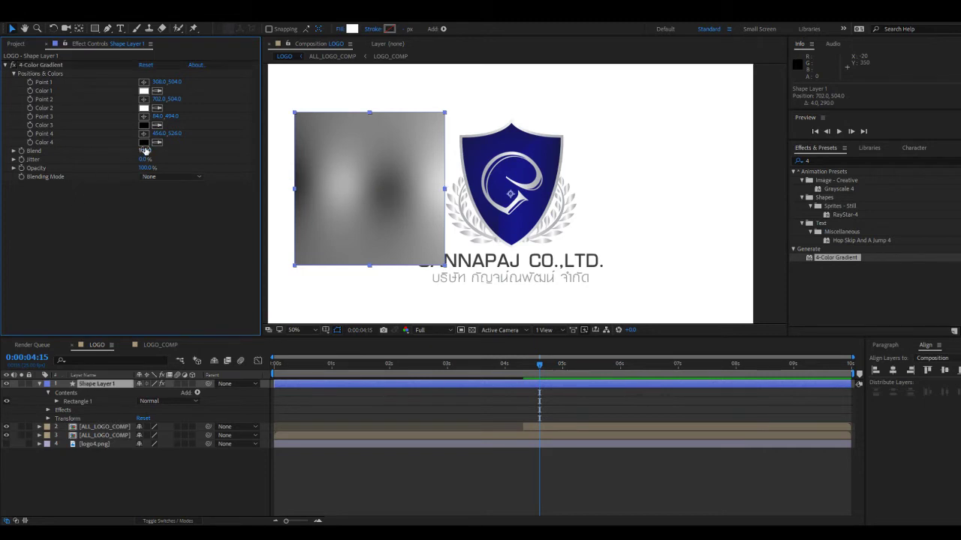
left_click_drag(145, 150, 206, 162)
left_click_drag(123, 164, 402, 185)
key("ctrl+z")
Try enlarging the gradient rectangle from its upper-right corner, undo the resize, and reselect its shape layer.
left_click(445, 113)
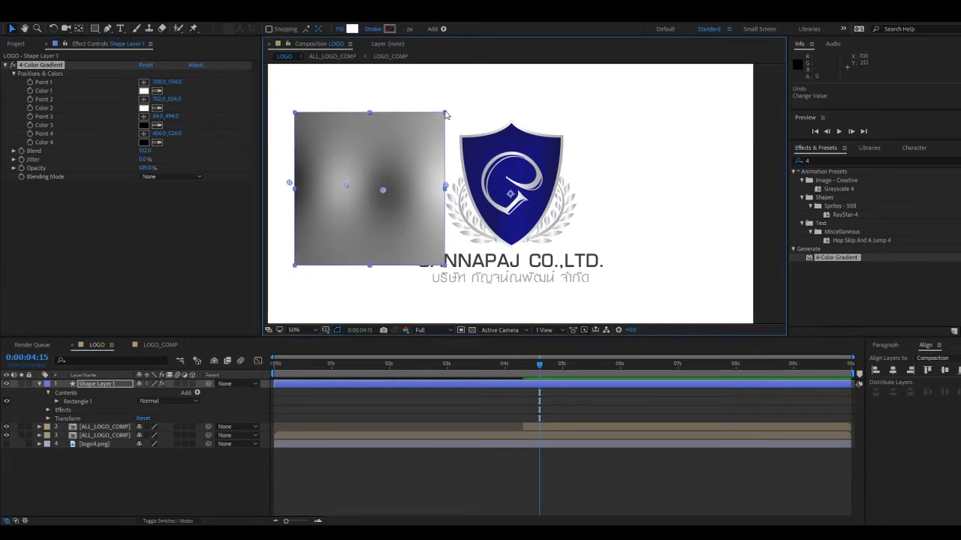
left_click_drag(445, 112, 461, 97)
key("ctrl+z")
left_click(513, 481)
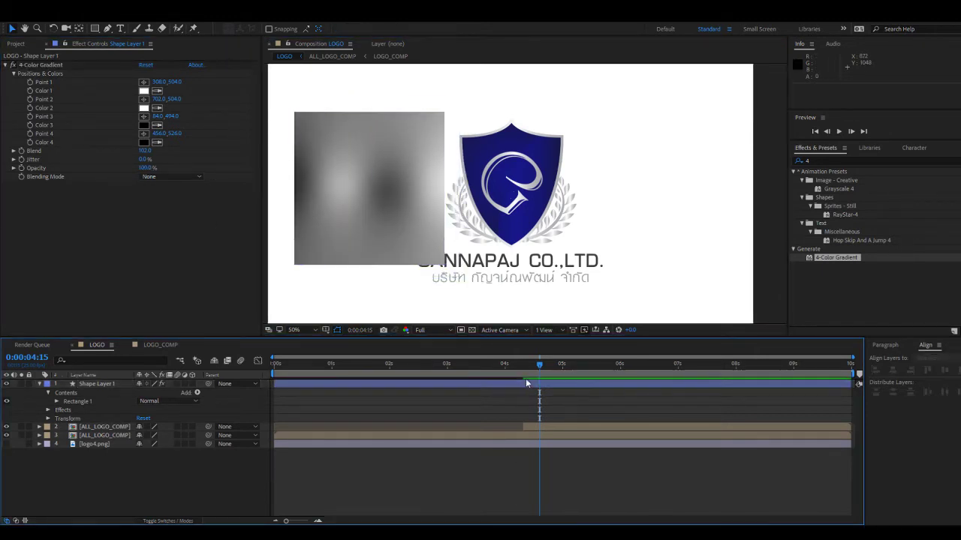
left_click(525, 383)
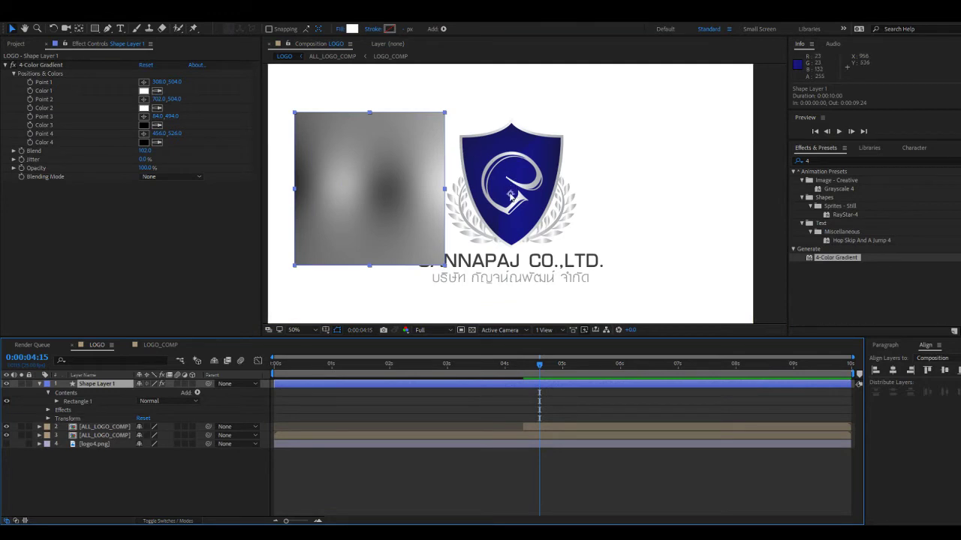
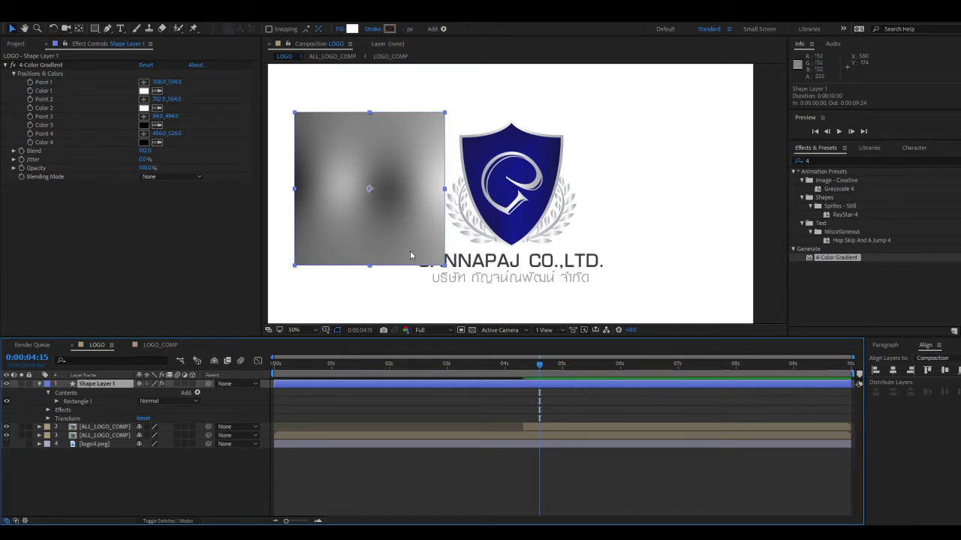
Enlarge the gradient rectangle past the frame's height and move it to about 319, 491 beside the logo.
left_click_drag(441, 121, 464, 50)
left_click_drag(414, 133, 395, 130)
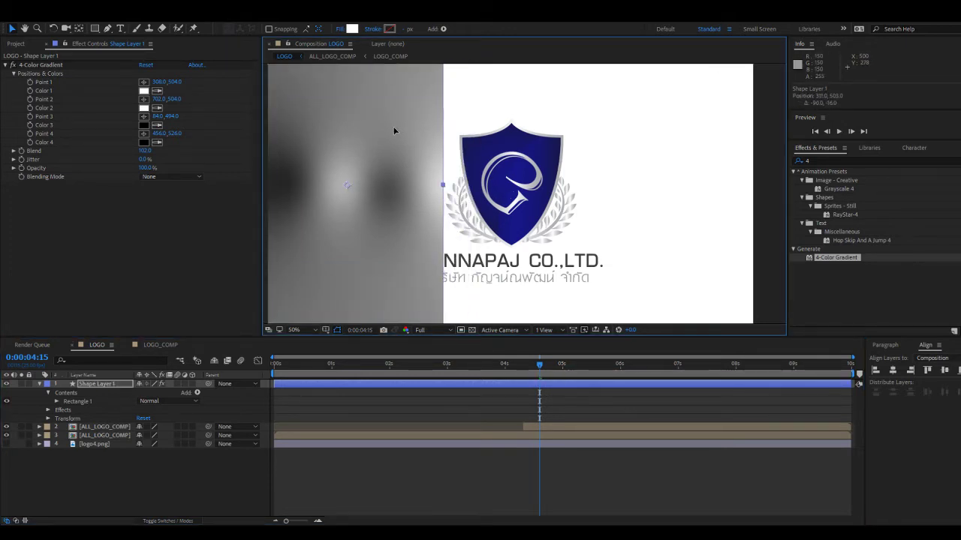
left_click_drag(443, 186, 405, 184)
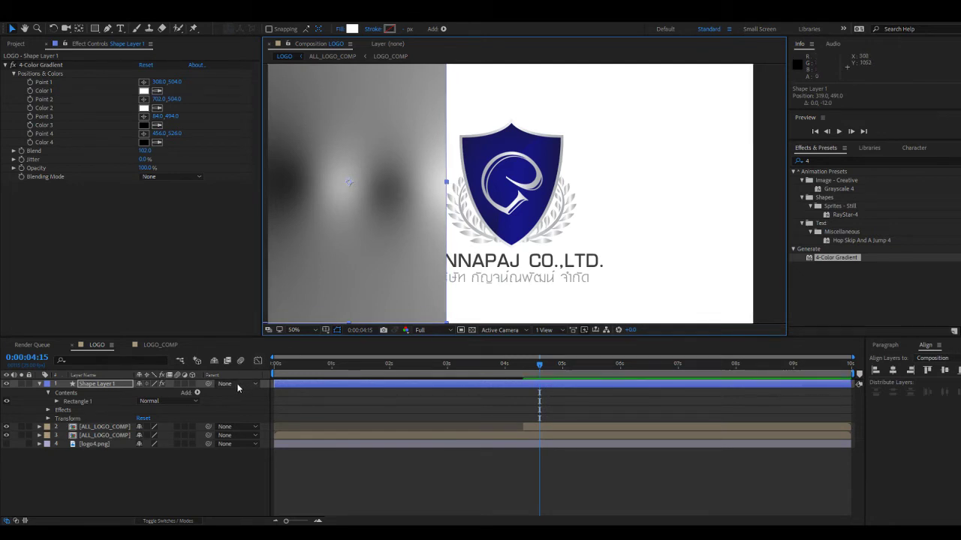
Show the layer mode columns and set the gradient shape layer's blending mode to Add.
left_click(15, 521)
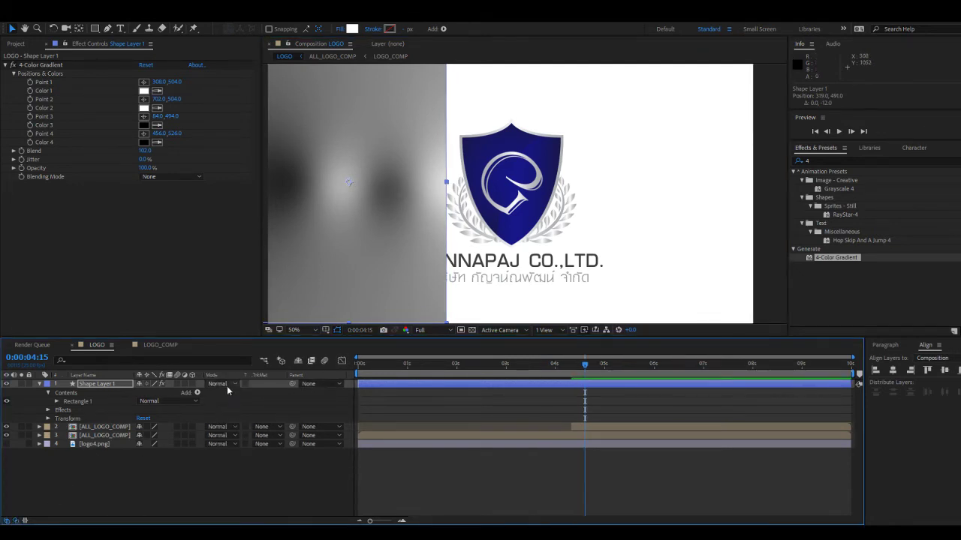
left_click(280, 192)
mouse_move(368, 254)
left_mouse_down()
mouse_move(575, 248)
mouse_move(301, 256)
mouse_move(498, 256)
mouse_move(366, 257)
left_mouse_up()
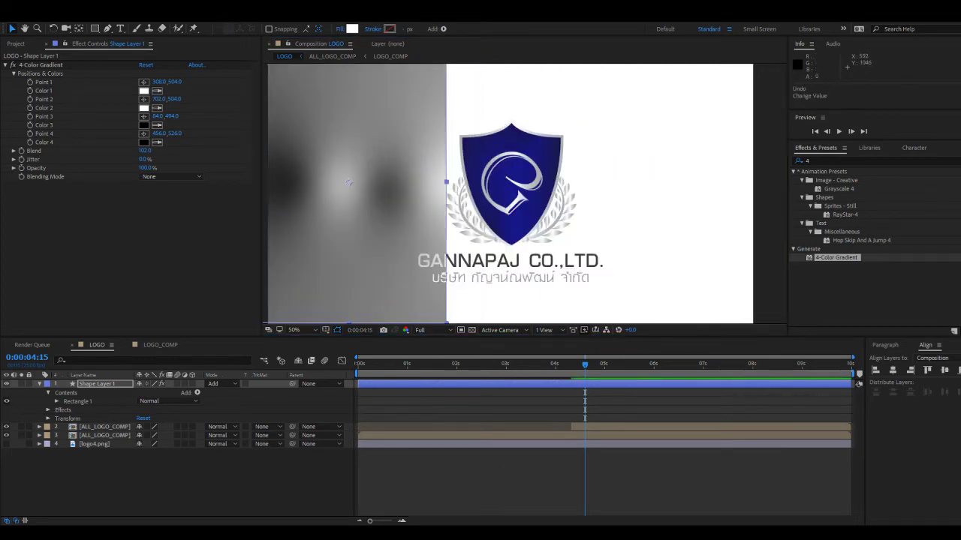
left_click(513, 397)
left_click(516, 384)
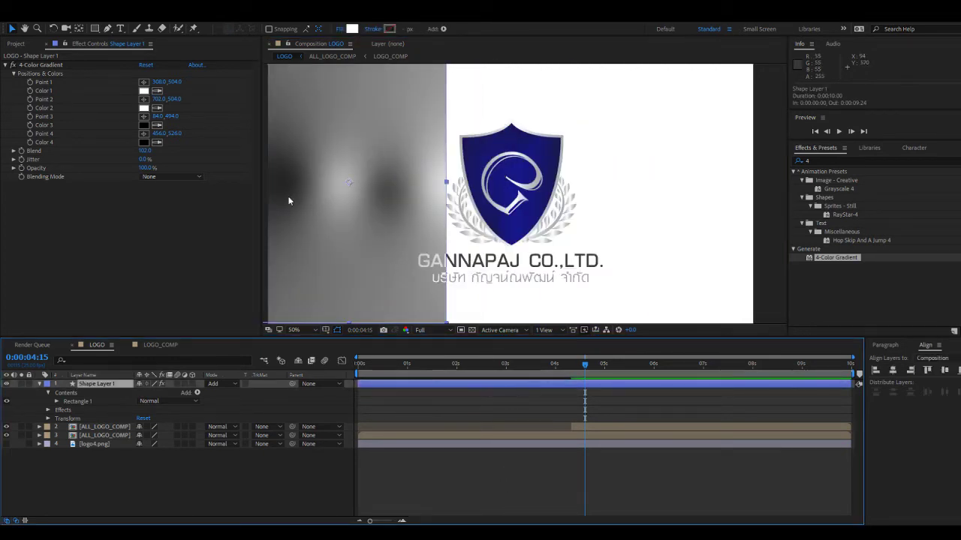
left_click(44, 65)
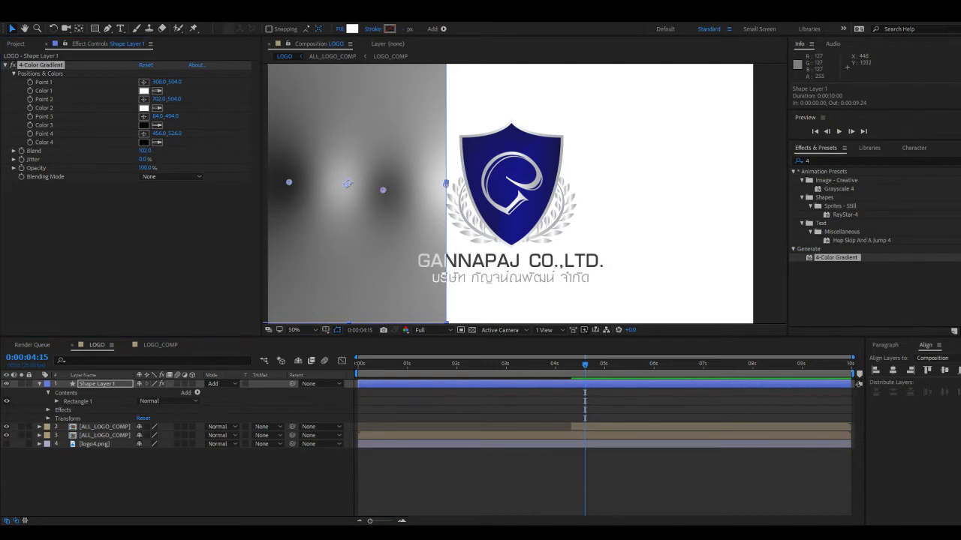
At 0:00:04:08, move the gradient shape layer over the logo to about 901, 515.
left_click(573, 402)
left_click(572, 365)
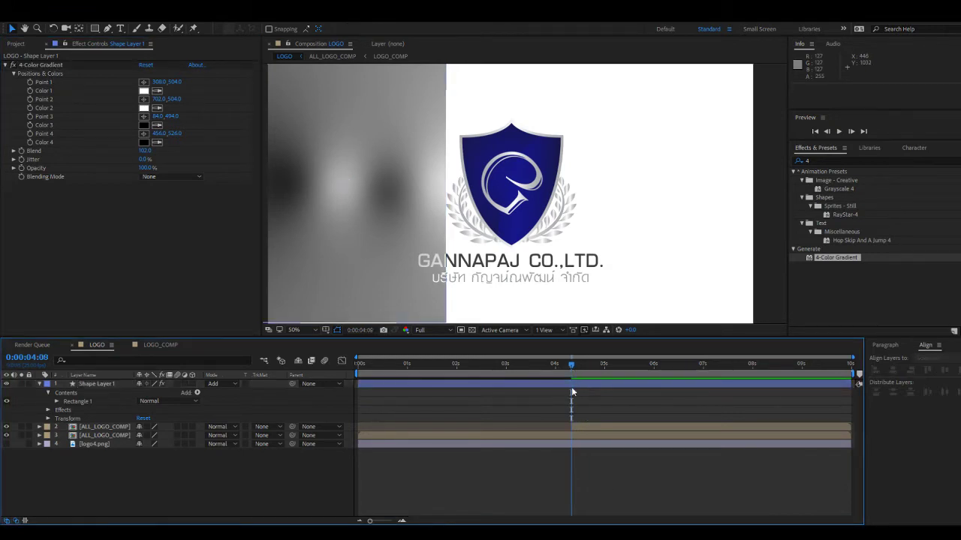
left_click(573, 385)
left_click_drag(428, 249, 575, 255)
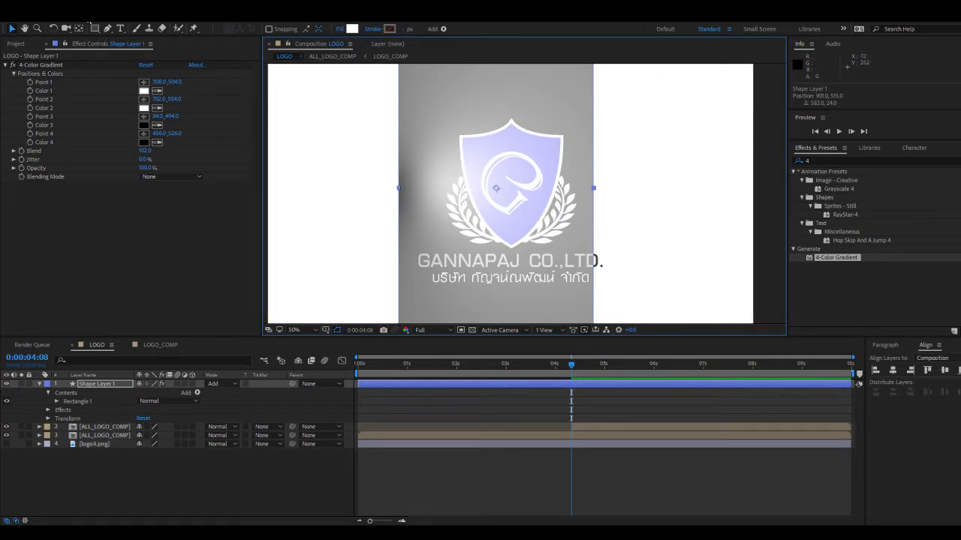
Fit the gradient shape layer to the full composition frame.
left_click(570, 454)
left_click(553, 385)
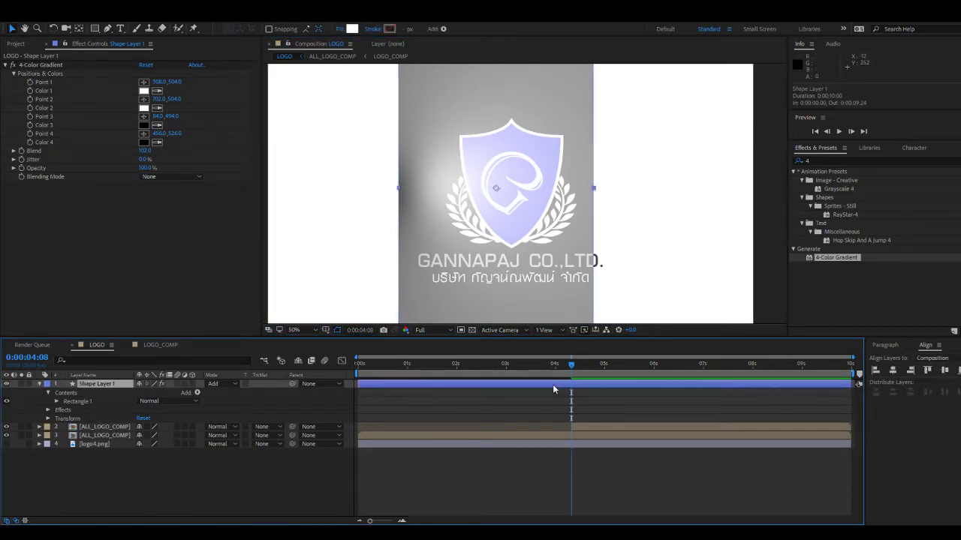
key("ctrl+alt+f")
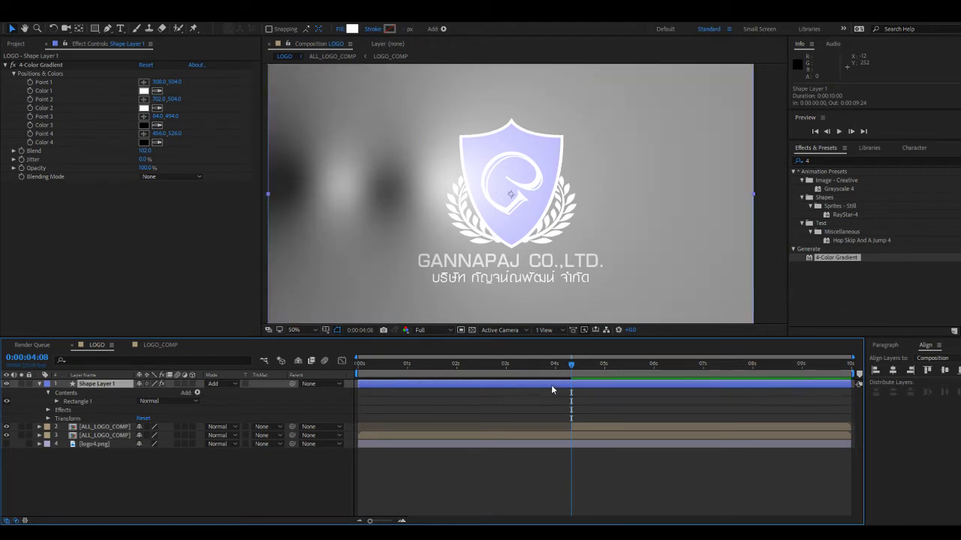
Spread the gradient points across the frame: Point 1 about 714, 502; Point 2 about 1864, 518; Point 3 about 80, 538; Point 4 about 1348, 498.
left_click(41, 64)
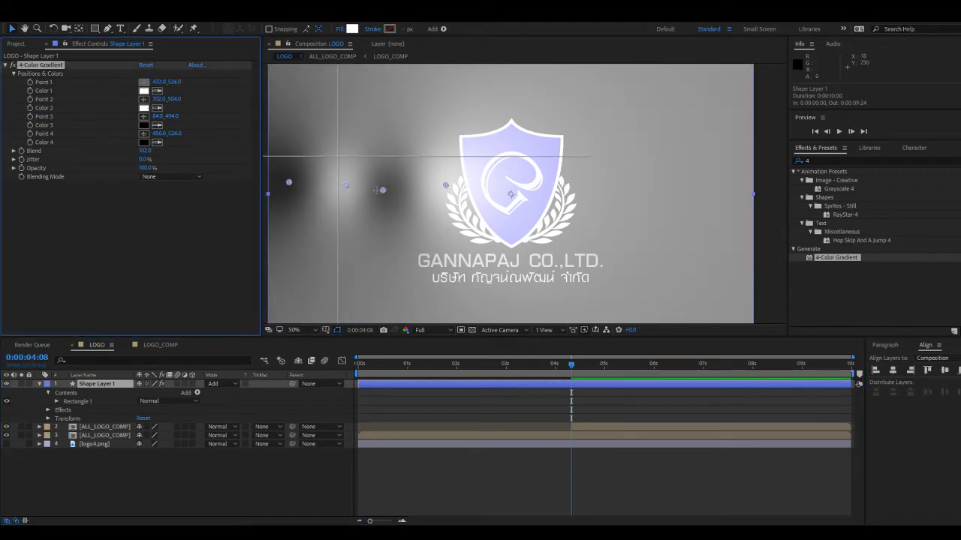
mouse_move(345, 186)
left_mouse_down()
mouse_move(496, 201)
mouse_move(329, 180)
left_mouse_up()
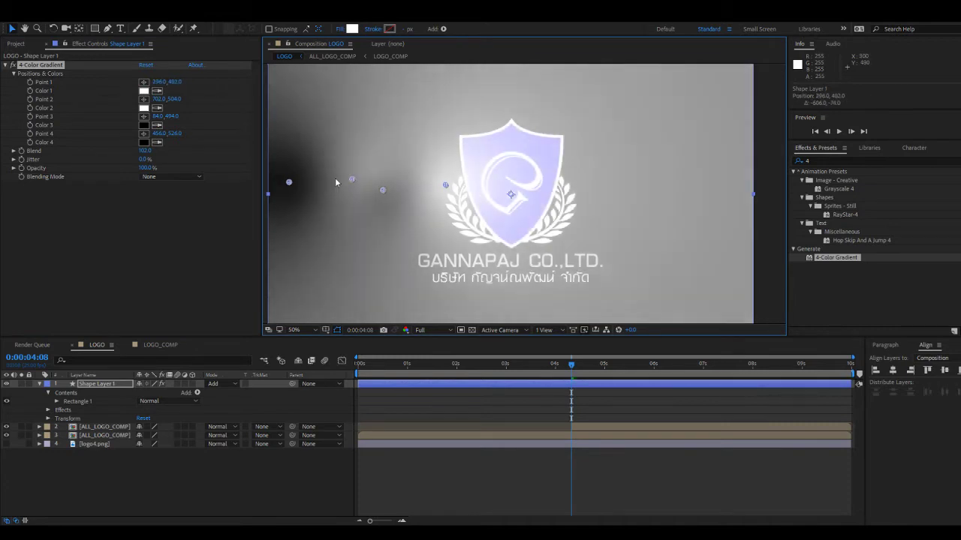
left_click_drag(445, 184, 738, 188)
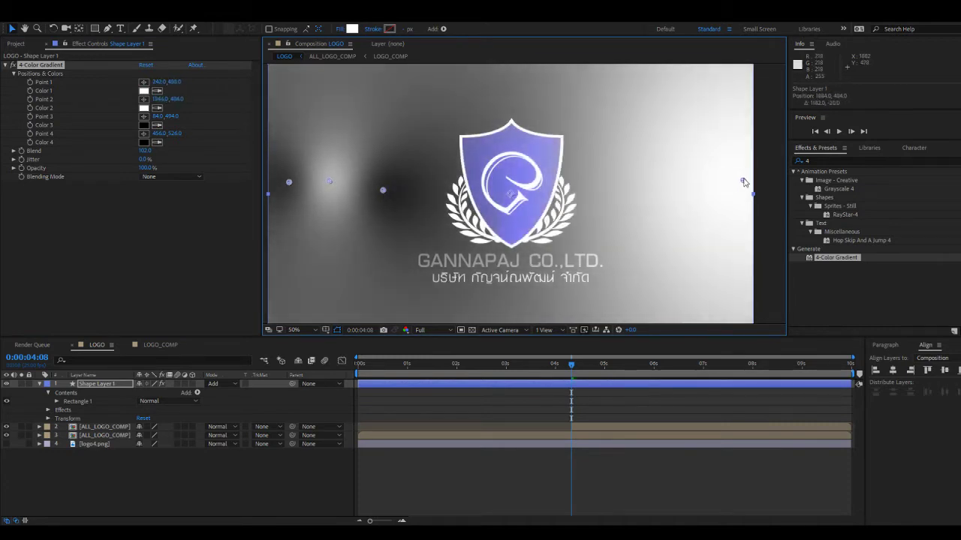
left_click_drag(382, 191, 608, 182)
left_click_drag(329, 181, 448, 185)
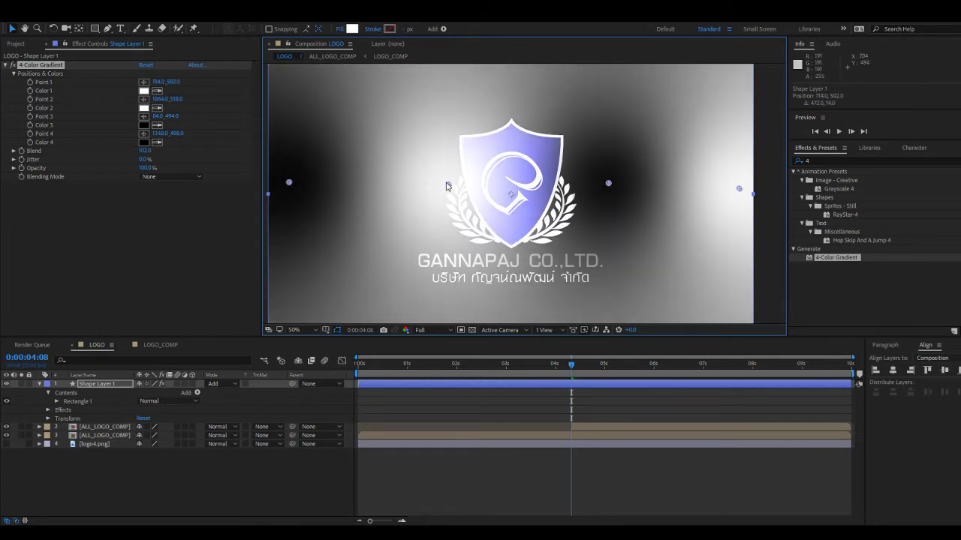
left_click_drag(289, 181, 291, 193)
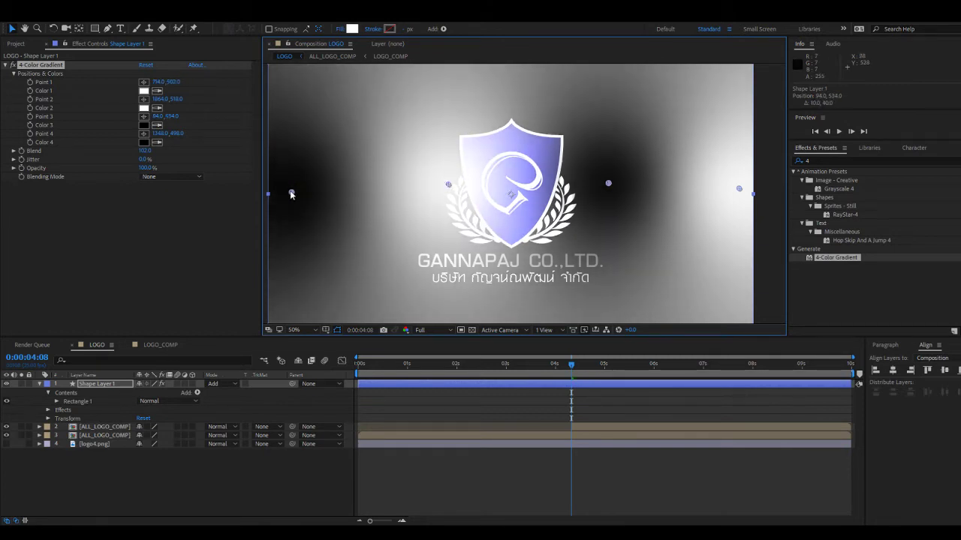
Pre-compose the gradient shape layer and blend the pre-comp over the logo in Add mode at about 960, 530.
left_click(510, 479)
left_click(578, 382)
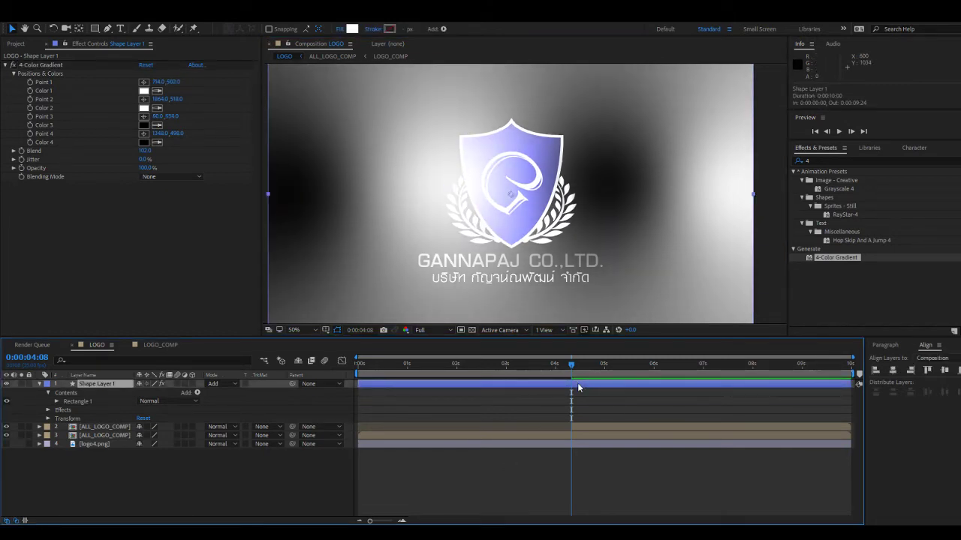
left_click_drag(577, 385, 510, 331)
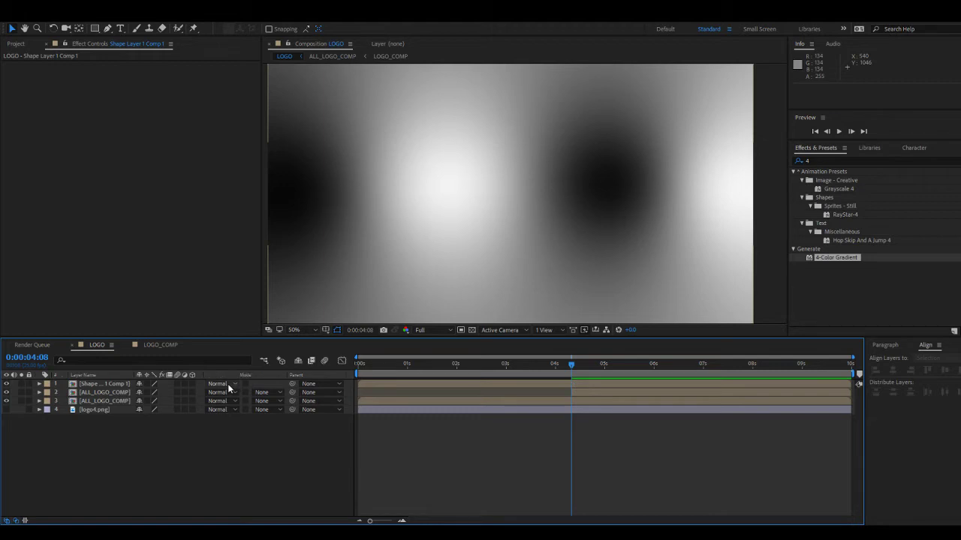
left_click(275, 194)
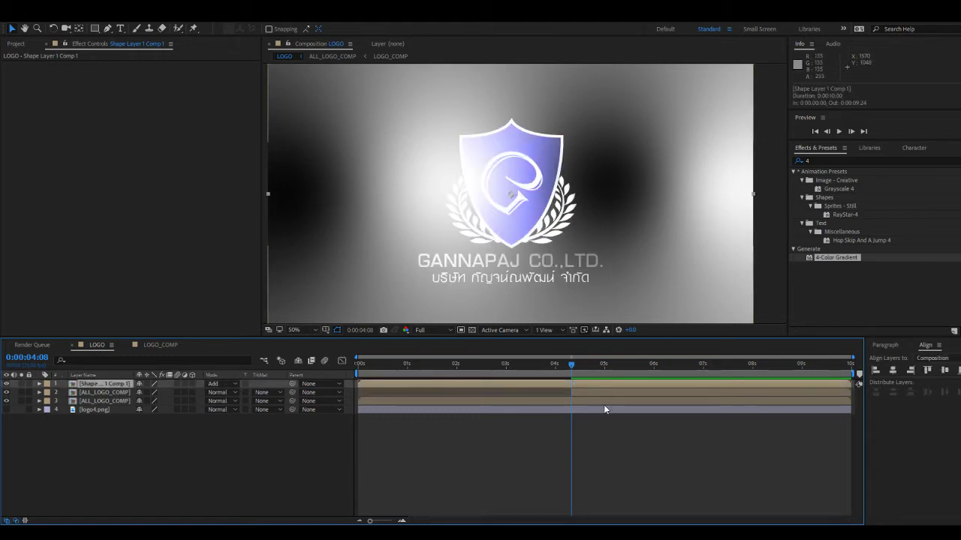
mouse_move(657, 290)
left_mouse_down()
mouse_move(300, 282)
mouse_move(646, 279)
mouse_move(271, 280)
mouse_move(688, 281)
mouse_move(571, 279)
mouse_move(687, 280)
mouse_move(633, 287)
mouse_move(660, 287)
left_mouse_up()
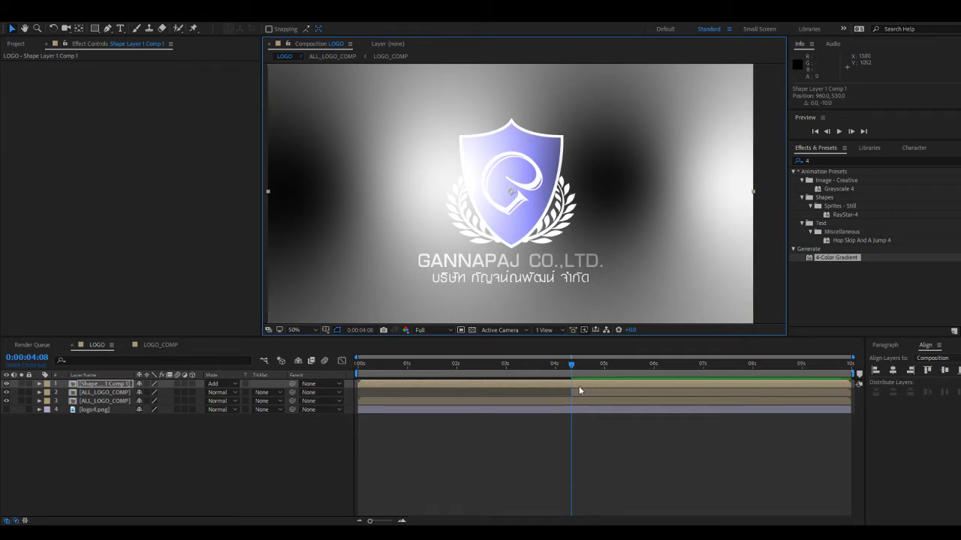
Place the upper ALL_LOGO_COMP above the gradient pre-comp and use it as the gradient's alpha track matte.
left_click(105, 392)
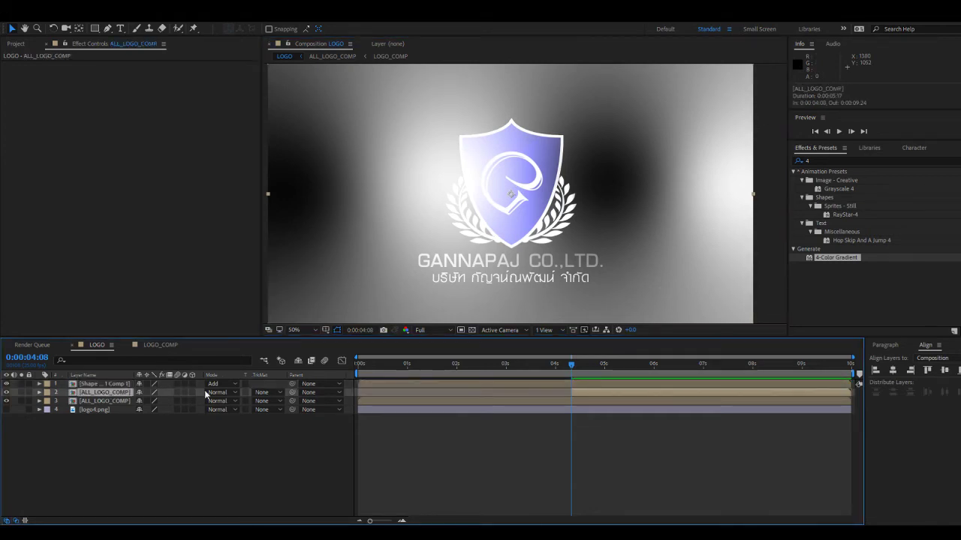
left_click(6, 391)
left_click_drag(79, 395, 84, 381)
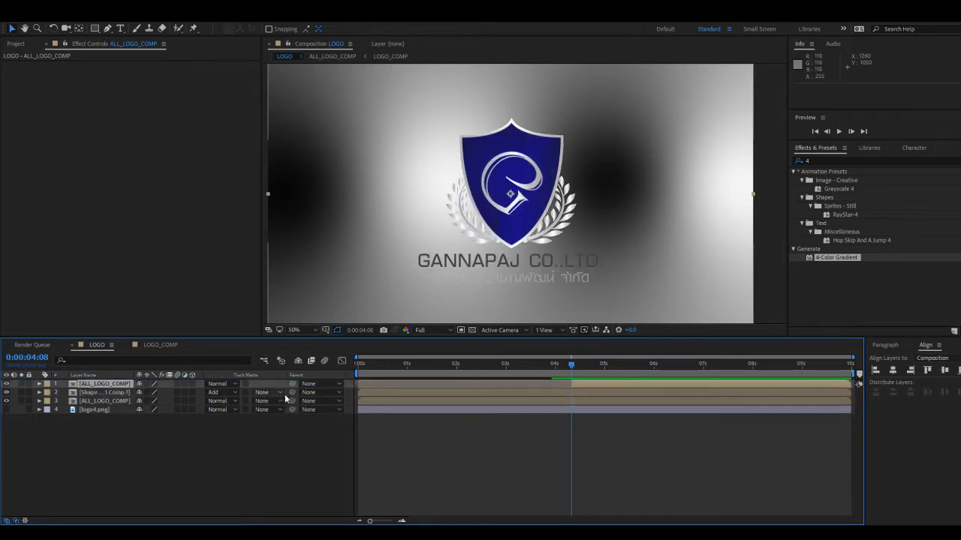
left_click(288, 423)
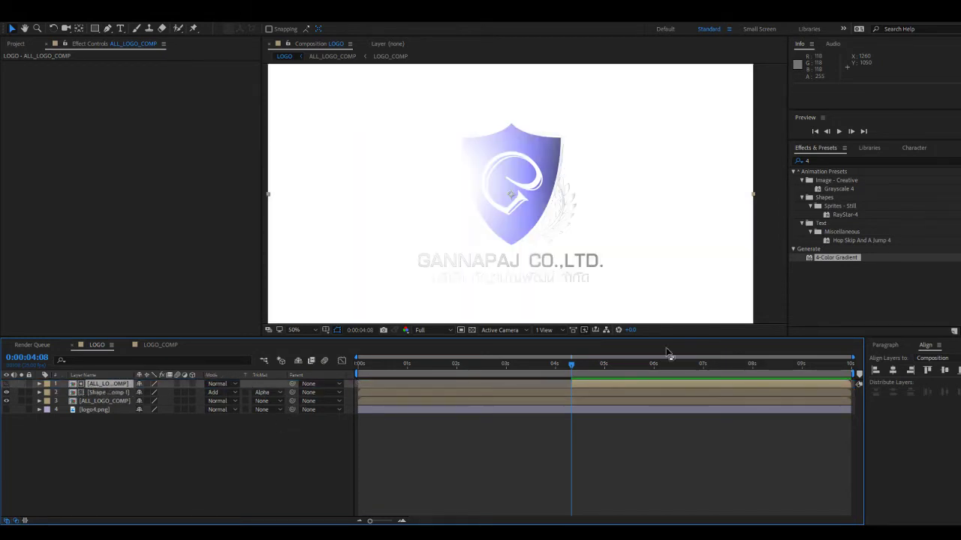
At 0:00:04:08, move the gradient pre-comp off the logo's left side to about -596, 530 and add a Position keyframe.
mouse_move(567, 366)
left_mouse_down()
mouse_move(515, 367)
mouse_move(611, 367)
mouse_move(538, 367)
mouse_move(577, 367)
mouse_move(572, 375)
left_mouse_up()
left_click(574, 390)
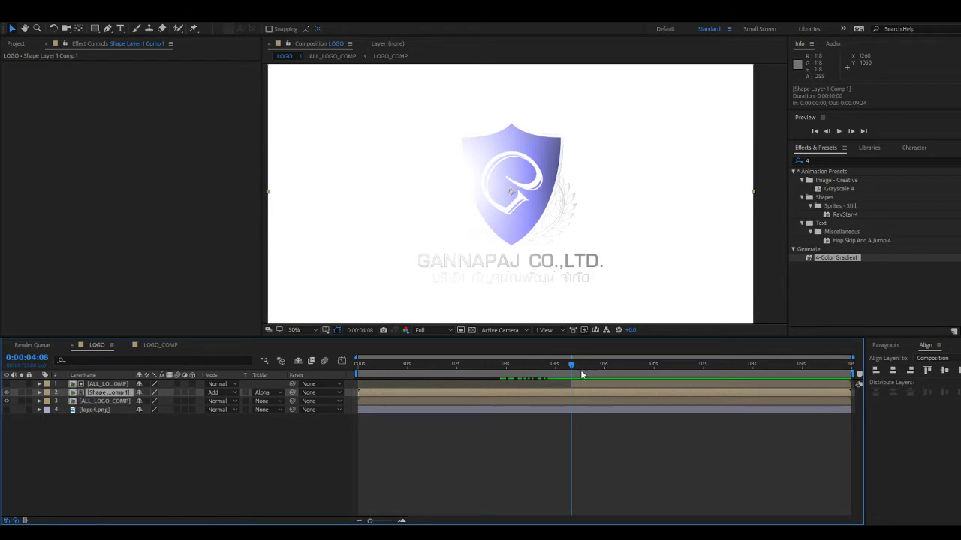
key("p")
left_click_drag(689, 246, 265, 234)
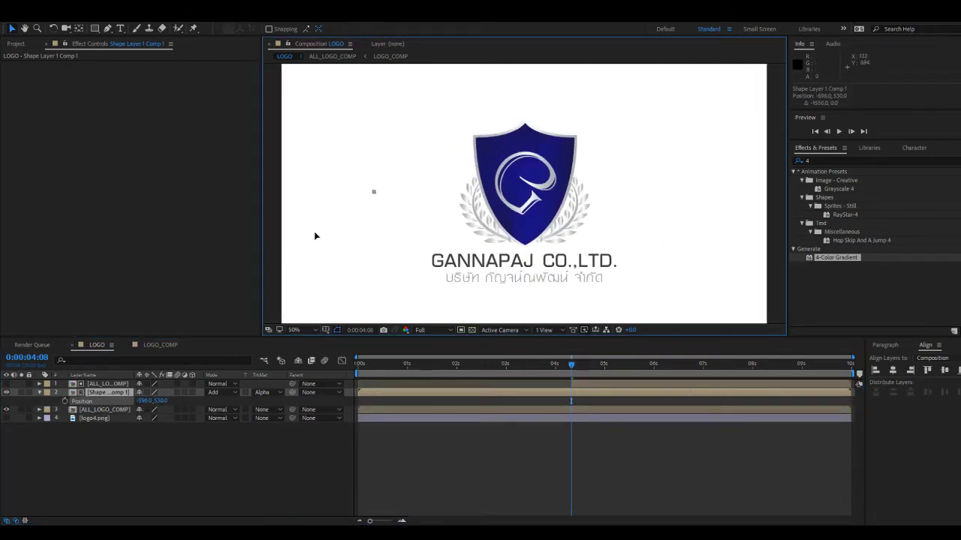
left_click(64, 401)
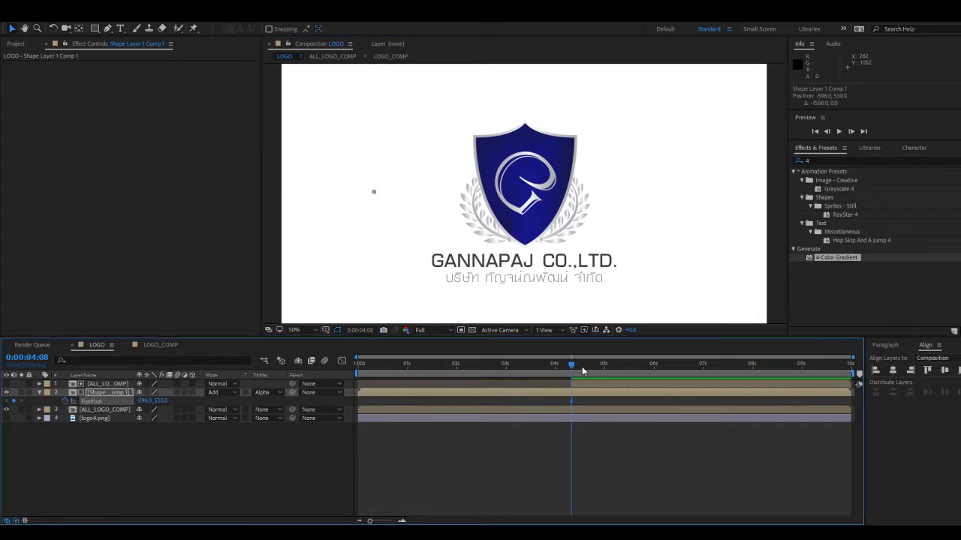
At 0:00:07:00, keyframe the gradient pre-comp's position past the logo's right side, at about 2440, 530.
left_click_drag(582, 366, 703, 367)
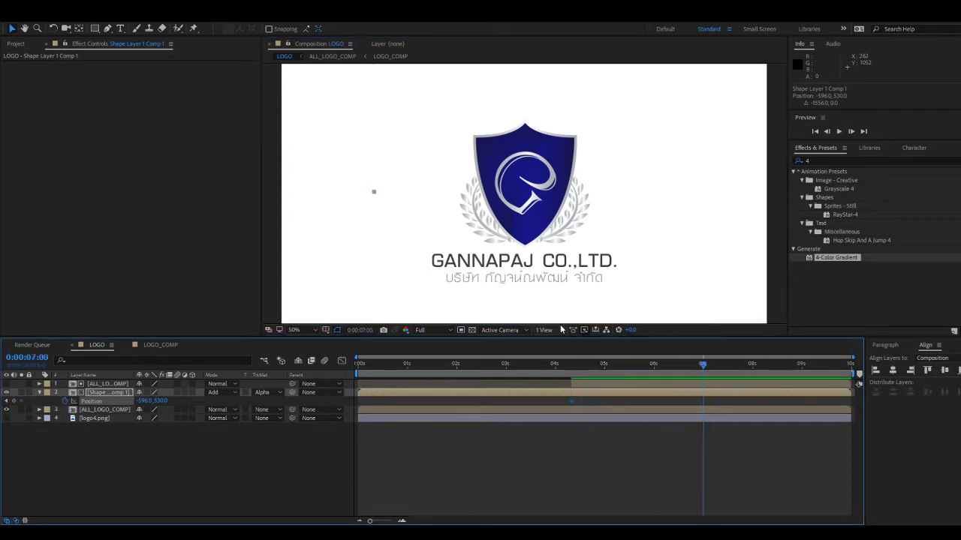
left_click_drag(338, 271, 727, 275)
left_click_drag(350, 262, 712, 261)
Trim the gradient pre-comp to start at its first Position keyframe, 0:00:04:08, and end at its last, 0:00:07:00.
left_click(570, 366)
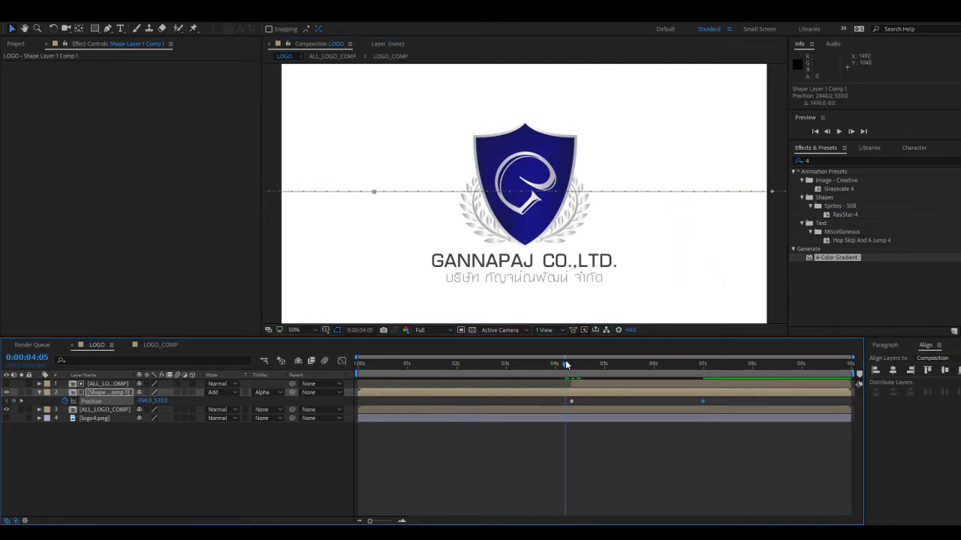
left_click(570, 391)
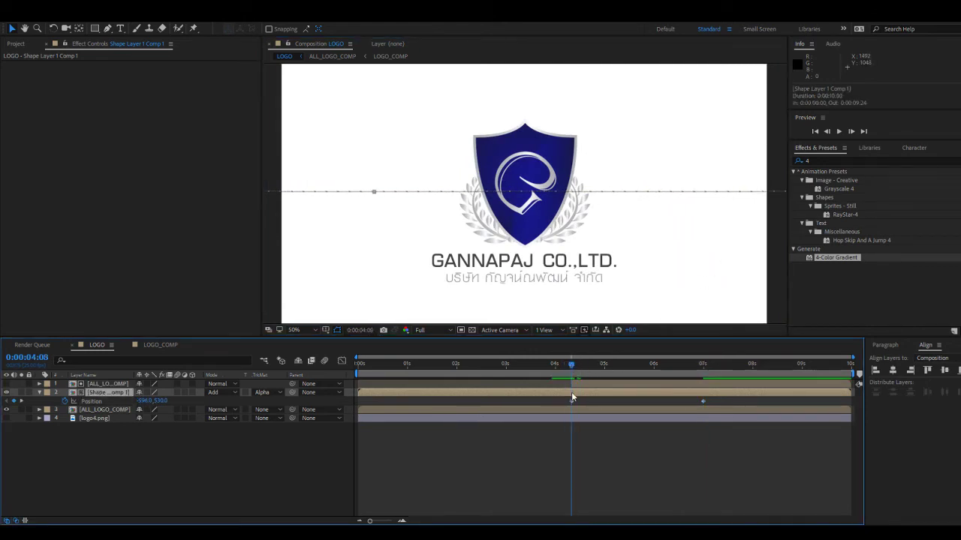
key("alt+bracketleft")
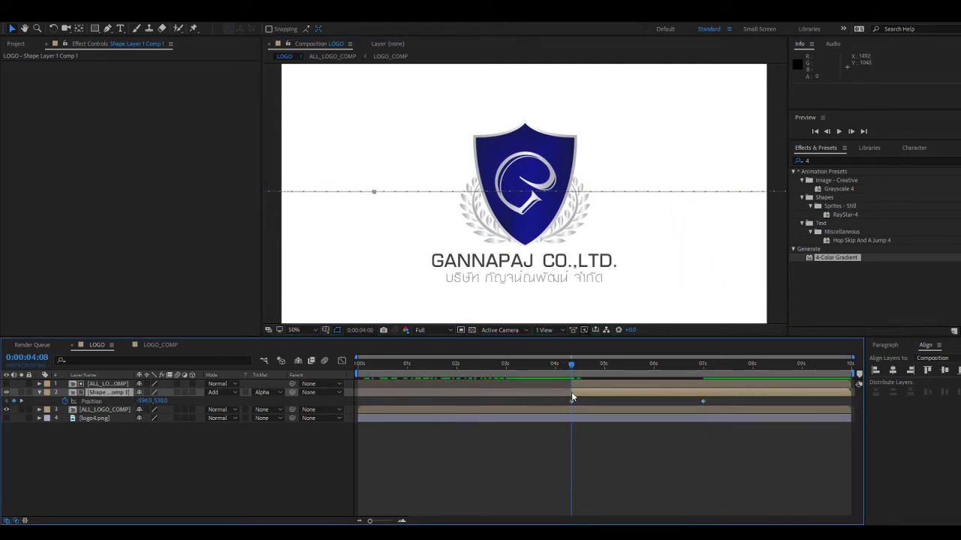
left_click(703, 365)
left_click(700, 392)
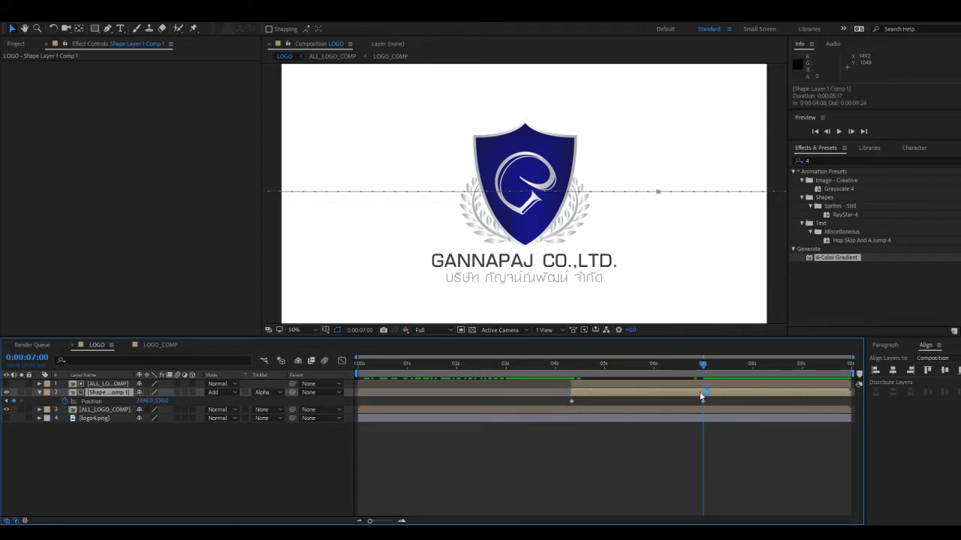
key("alt+bracketright")
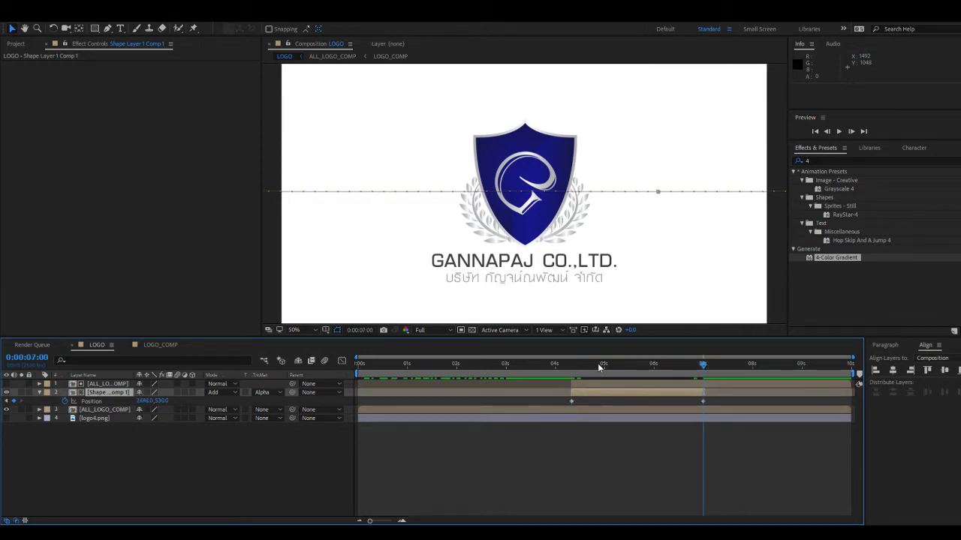
At 0:00:05:18, mask the gradient pre-comp with a large rectangle around the logo and set the Mask Feather to 200 pixels.
left_click_drag(598, 365, 640, 383)
left_click(633, 439)
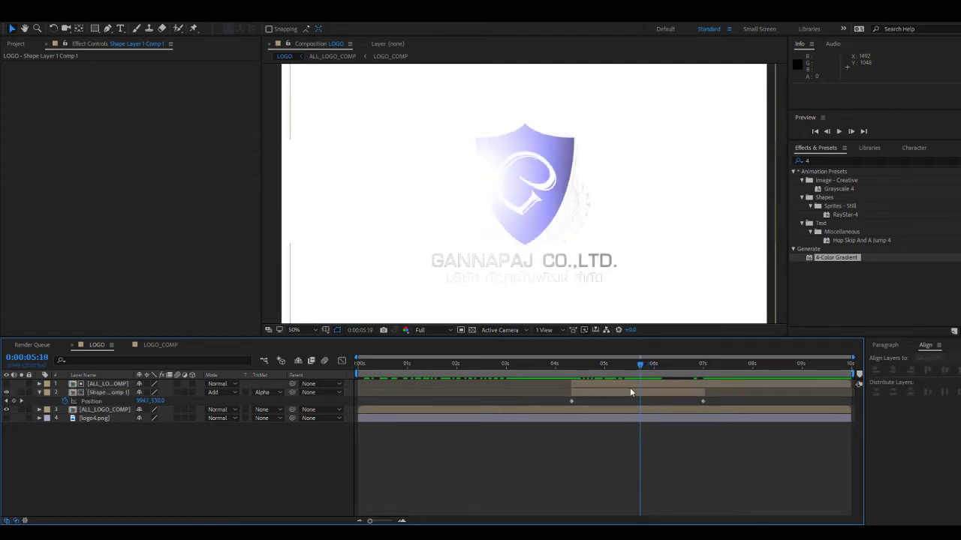
left_click(630, 390)
left_click(95, 30)
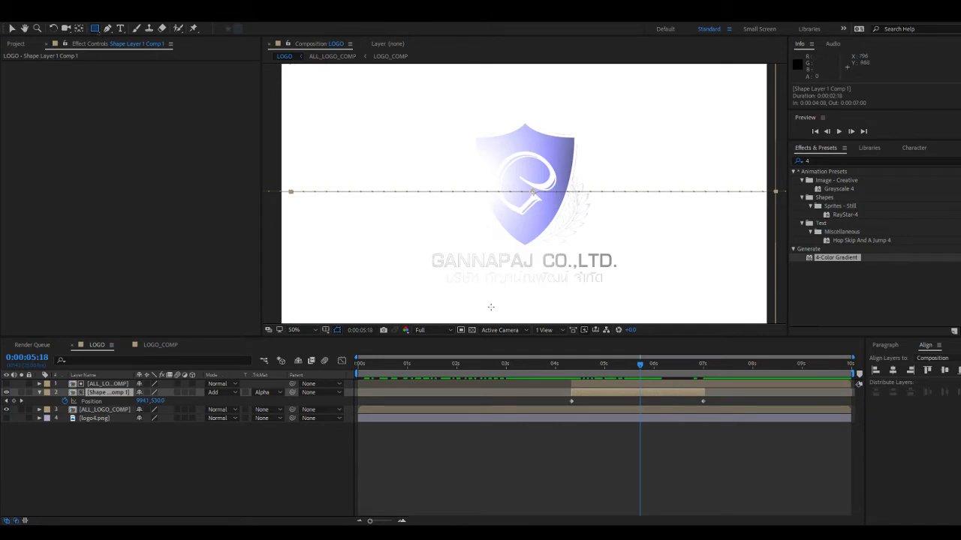
left_click(584, 390)
left_click_drag(294, 74, 730, 305)
key("ctrl+z")
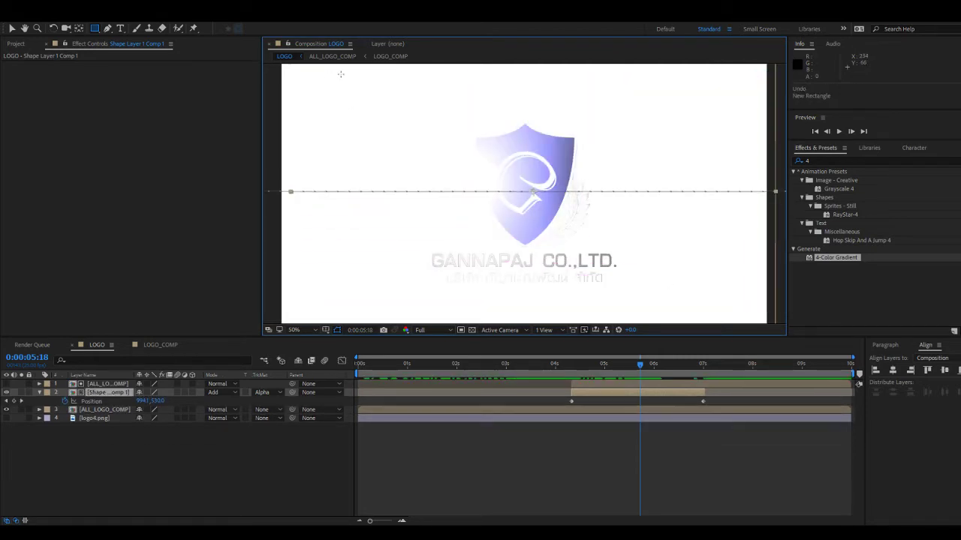
left_click_drag(333, 70, 720, 312)
left_click(57, 410)
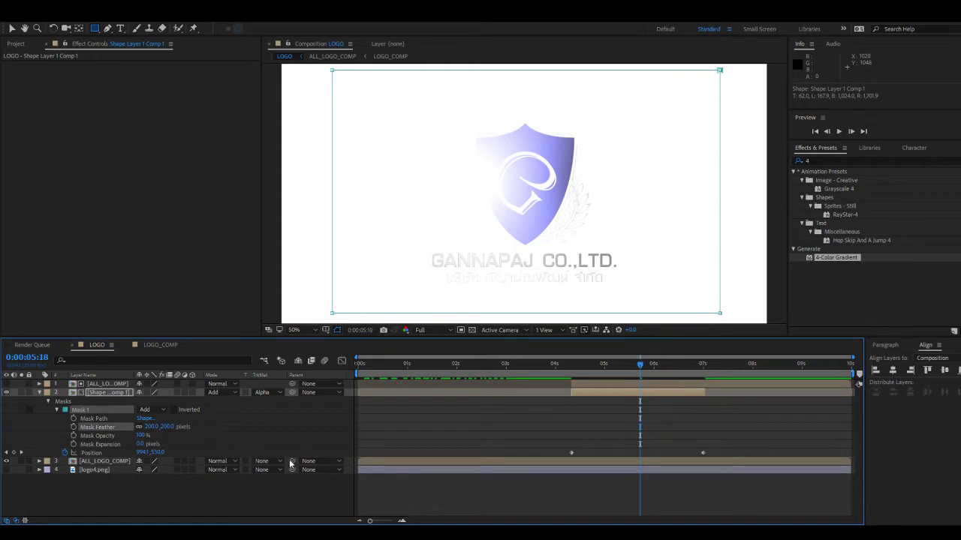
At 0:00:04:08, rotate the gradient pre-comp about 23° clockwise and move it above and left of the logo, to about -160, -166.
left_click_drag(584, 370, 571, 385)
left_click(606, 411)
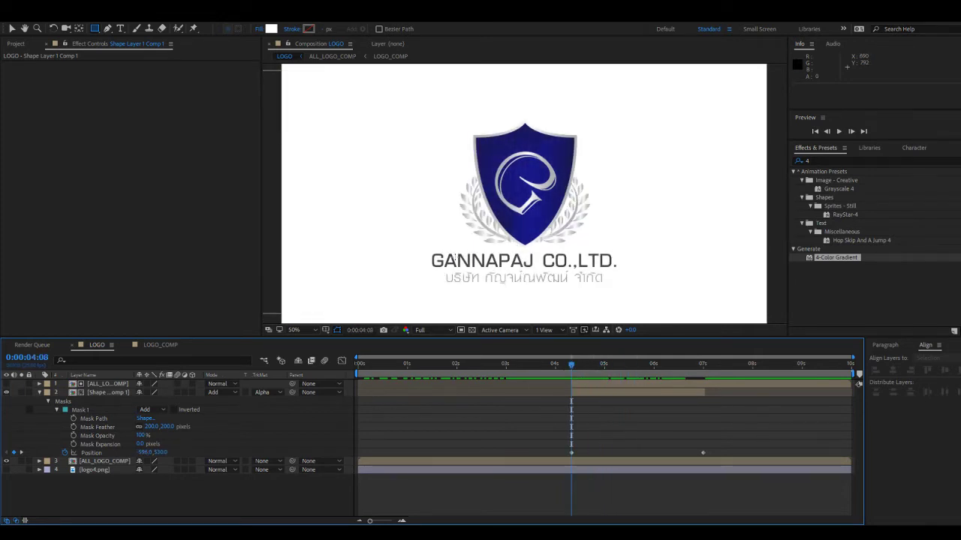
scroll(426, 249, "down", 2)
key("v")
left_click(583, 391)
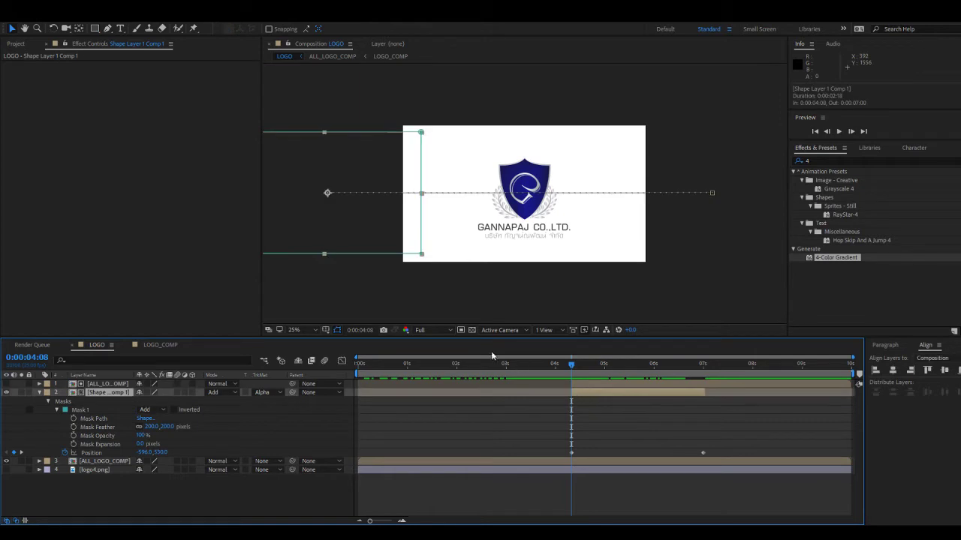
key("w")
left_click_drag(397, 229, 410, 171)
key("v")
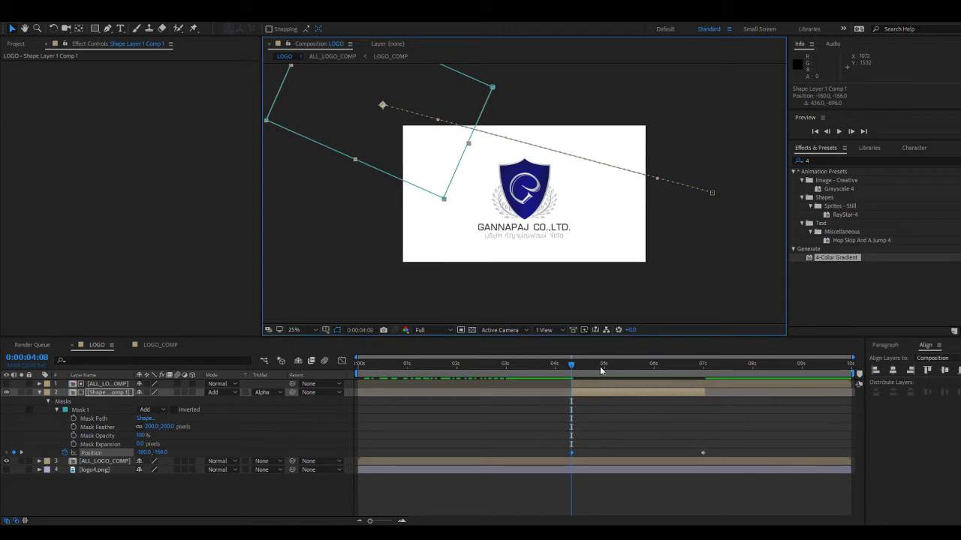
At 0:00:07:00, move the gradient pre-comp below and right of the logo to about 2220, 1166 and rotate it to about 31°.
left_click_drag(600, 366, 698, 372)
left_click_drag(754, 236, 726, 314)
key("w")
left_click_drag(651, 223, 652, 216)
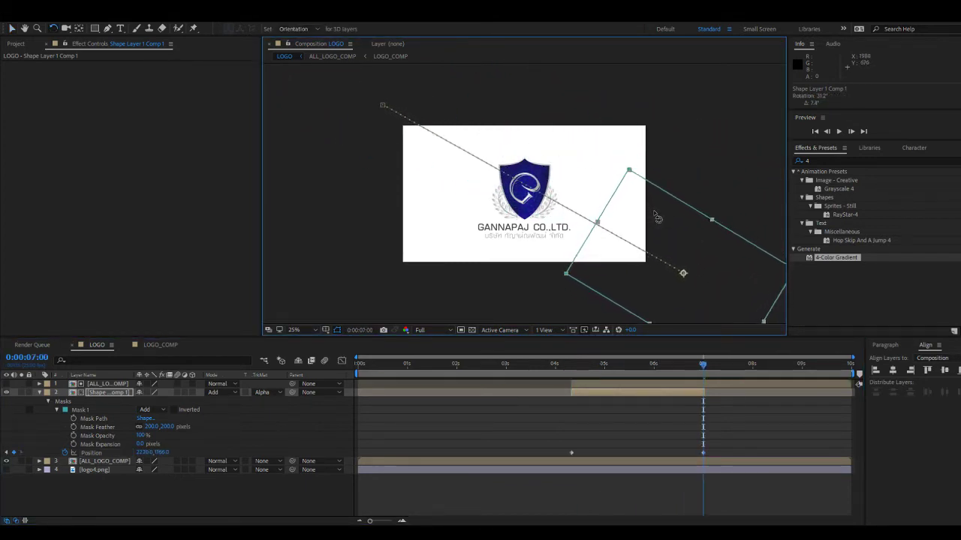
Enlarge the gradient pre-comp's mask outward past the layer's upper edge.
key("v")
mouse_move(710, 217)
left_mouse_down()
mouse_move(727, 208)
mouse_move(714, 210)
left_mouse_up()
left_click(674, 276)
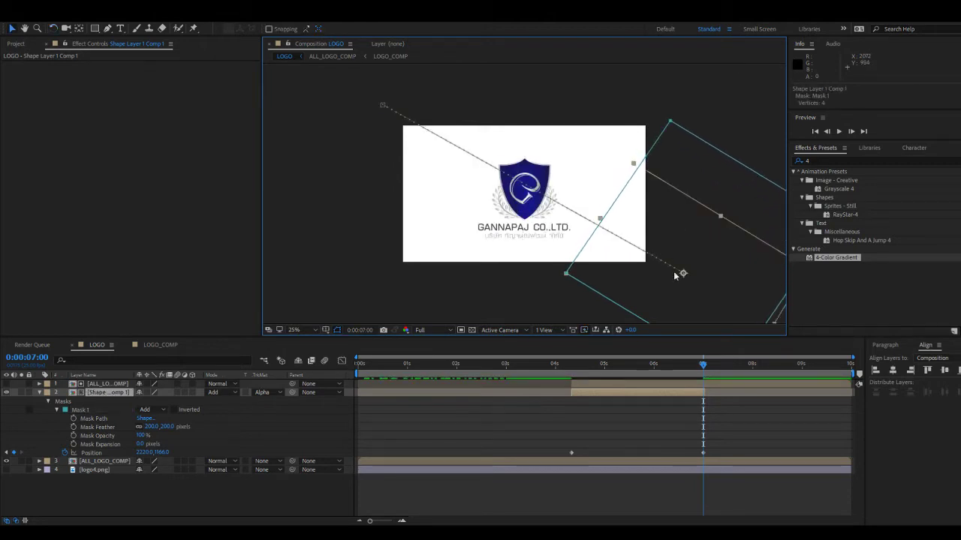
left_click_drag(681, 228, 652, 254)
Apply Gaussian Blur to the gradient pre-comp and set its Blurriness to about 127.5.
mouse_move(638, 359)
left_mouse_down()
mouse_move(570, 357)
mouse_move(660, 355)
mouse_move(626, 356)
mouse_move(635, 356)
left_mouse_up()
left_click(642, 385)
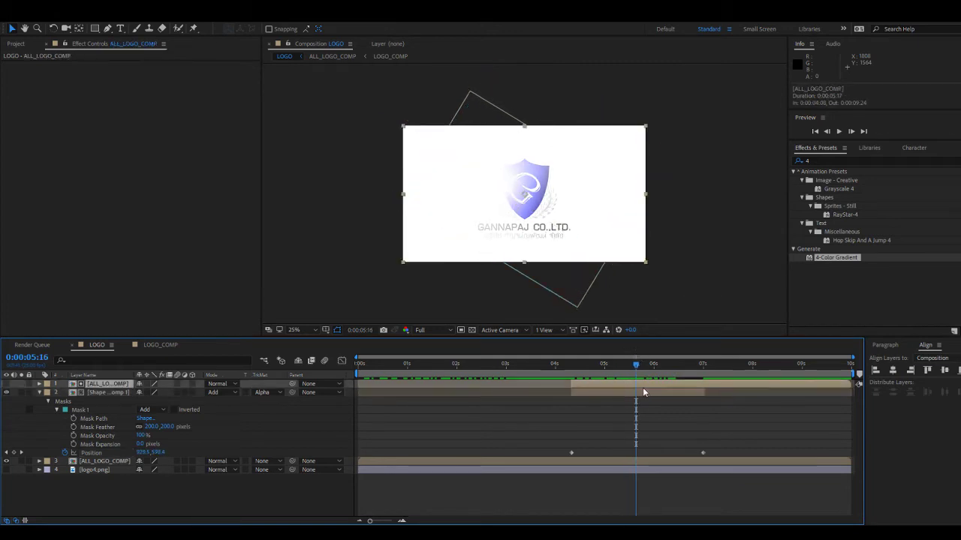
left_click(647, 390)
key("period")
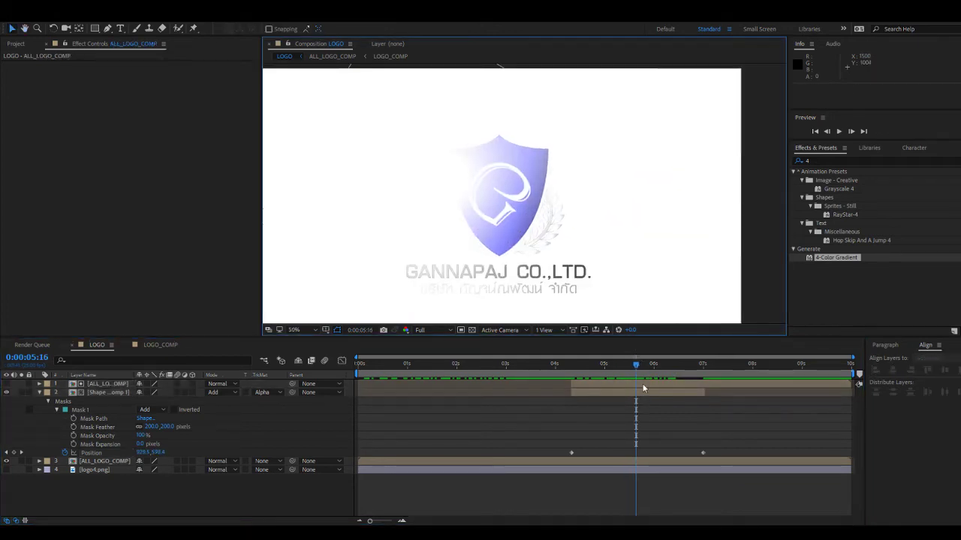
left_click(958, 160)
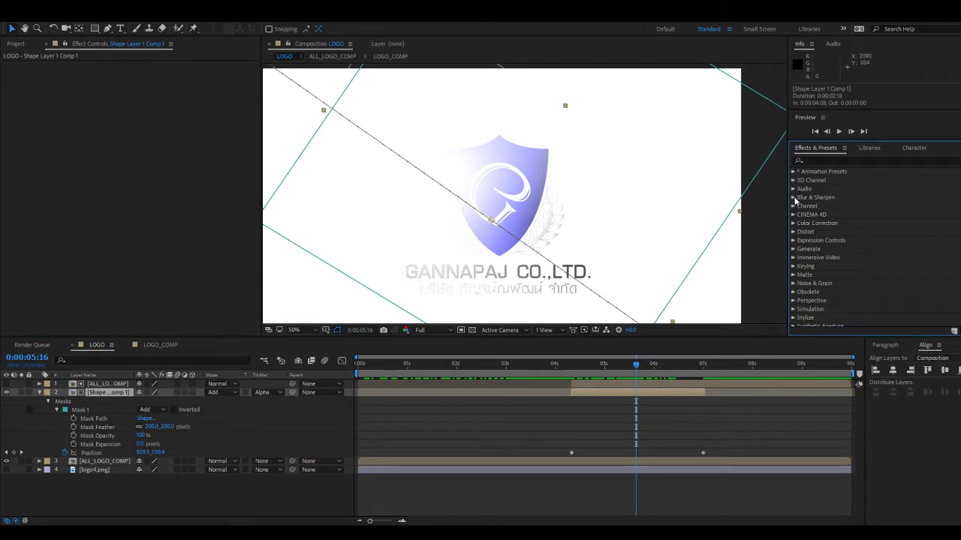
left_click(793, 197)
scroll(846, 283, "down", 1)
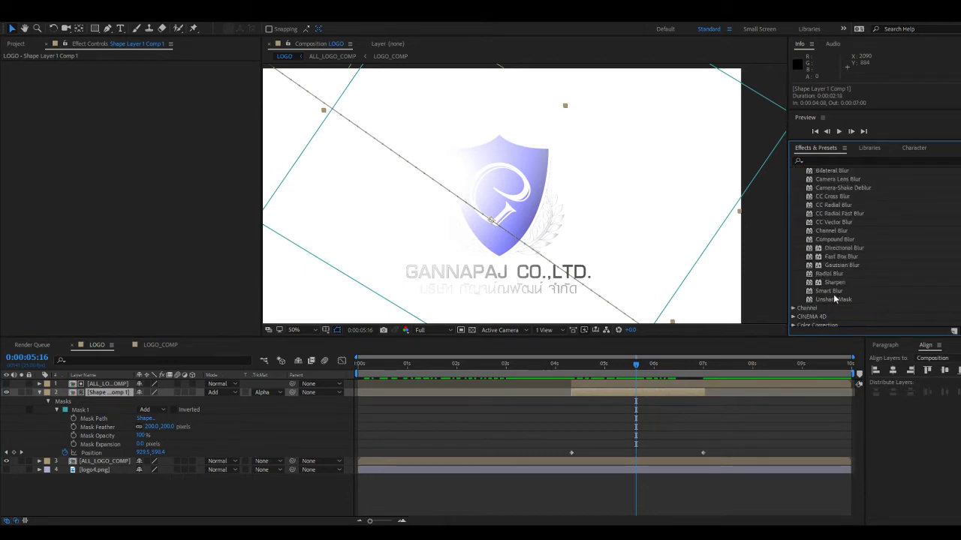
left_click_drag(840, 265, 658, 398)
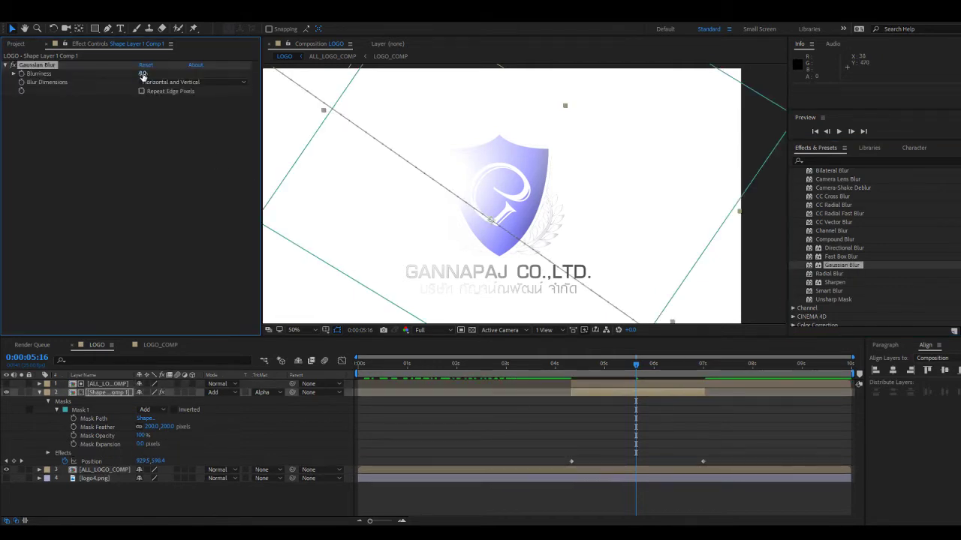
left_click_drag(160, 74, 277, 81)
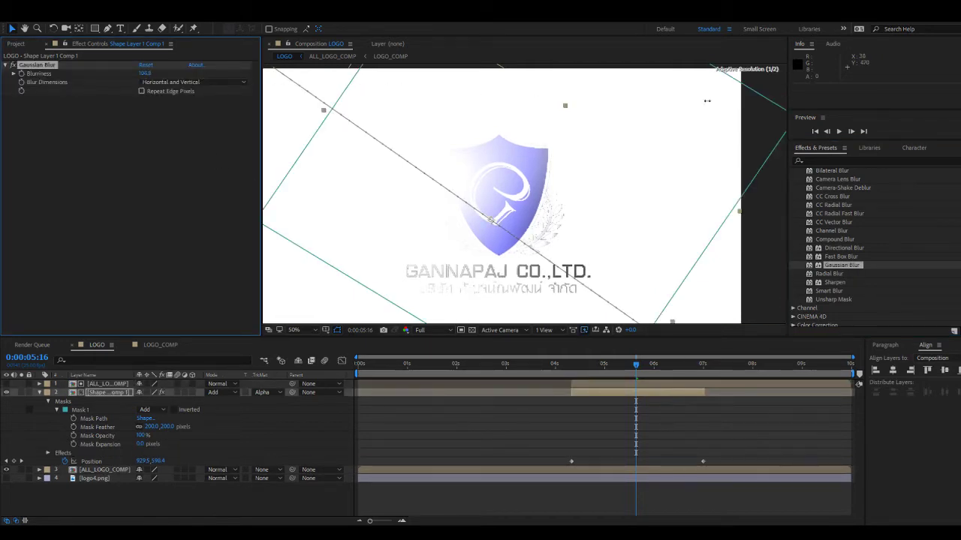
Check the blurred sweep at 0:00:05:19, then open the gradient pre-comp and select its shape layer.
mouse_move(642, 365)
left_mouse_down()
mouse_move(574, 366)
mouse_move(653, 373)
mouse_move(641, 380)
left_mouse_up()
left_click(613, 405)
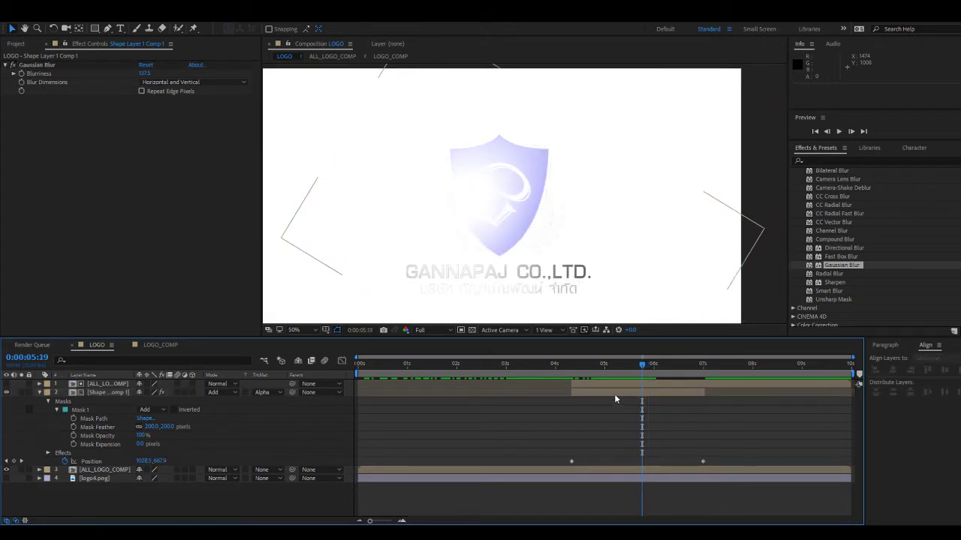
left_click(615, 394)
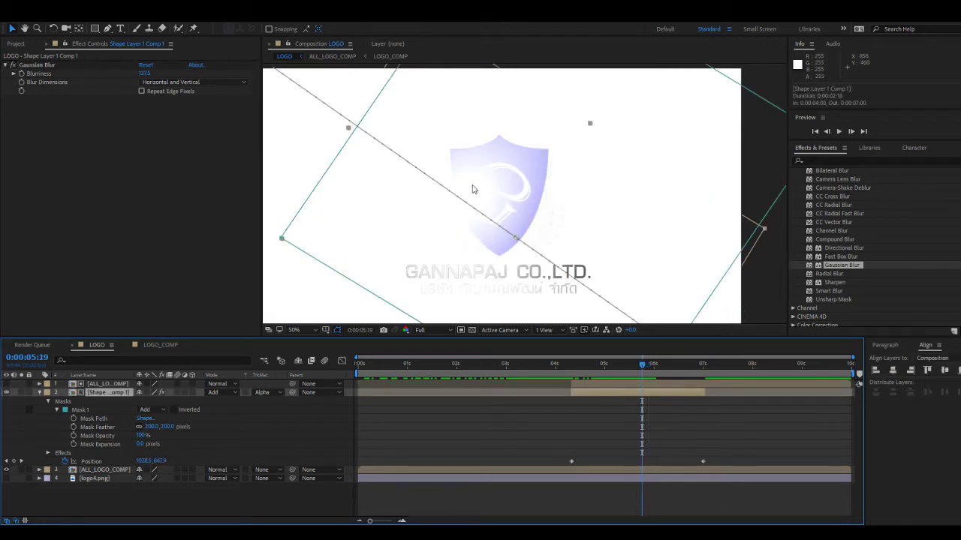
double_click(591, 397)
left_click(489, 383)
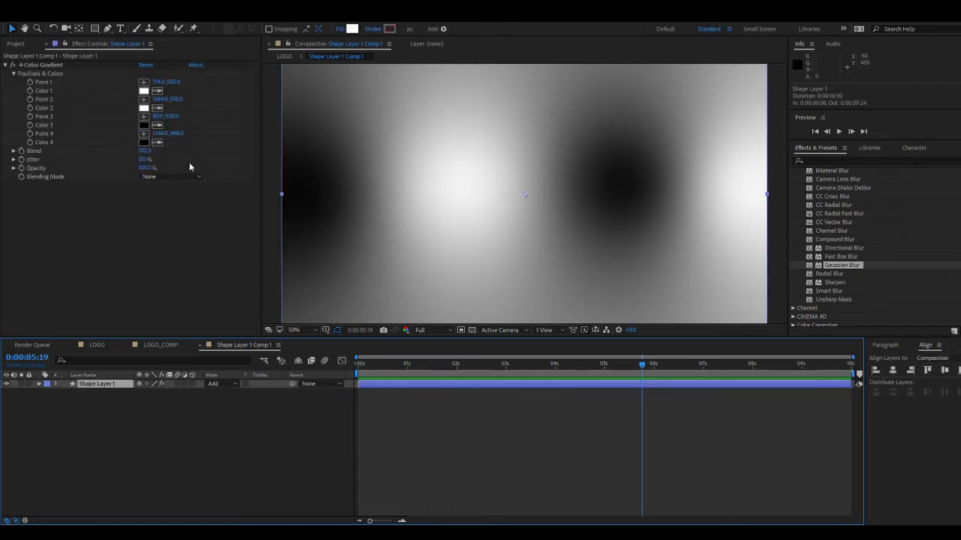
left_click(160, 134)
scroll(405, 198, "down", 2)
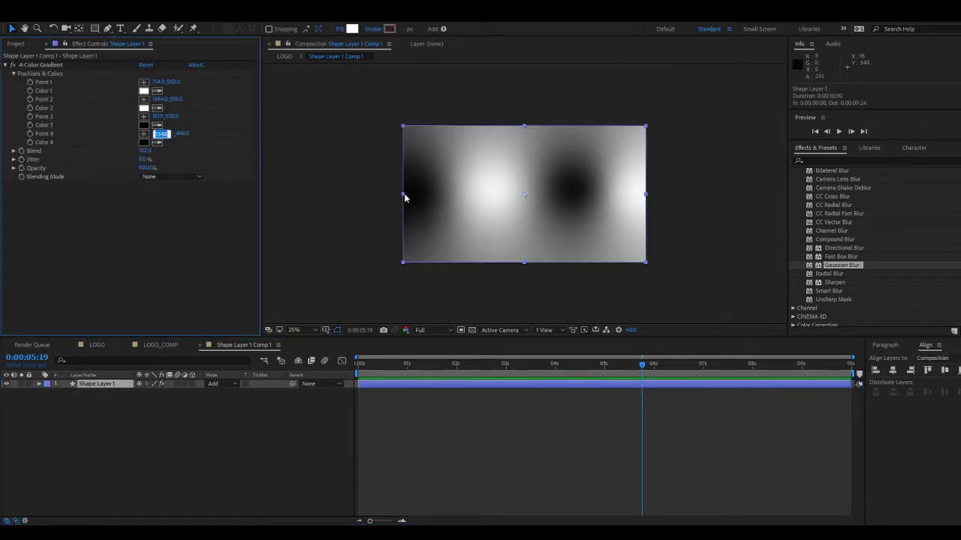
left_click(143, 98)
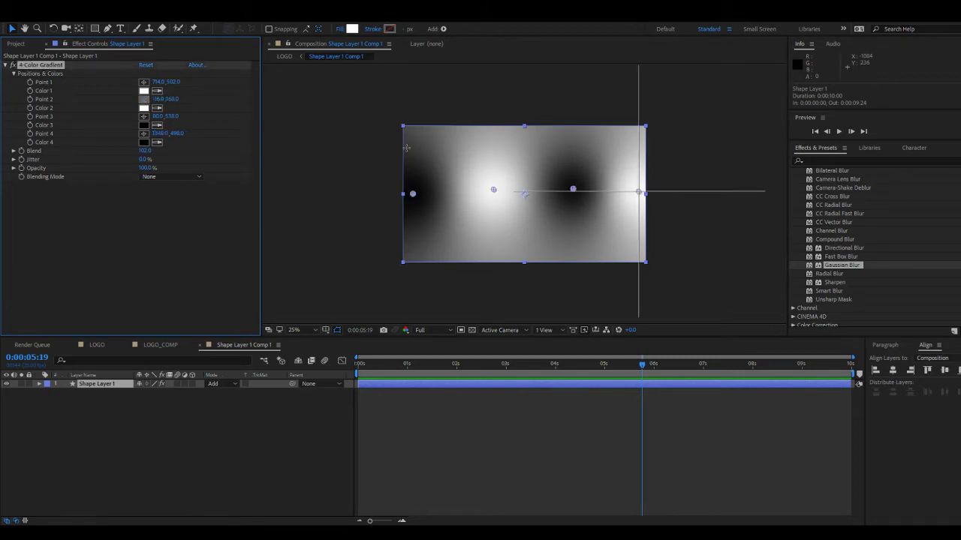
left_click(494, 189)
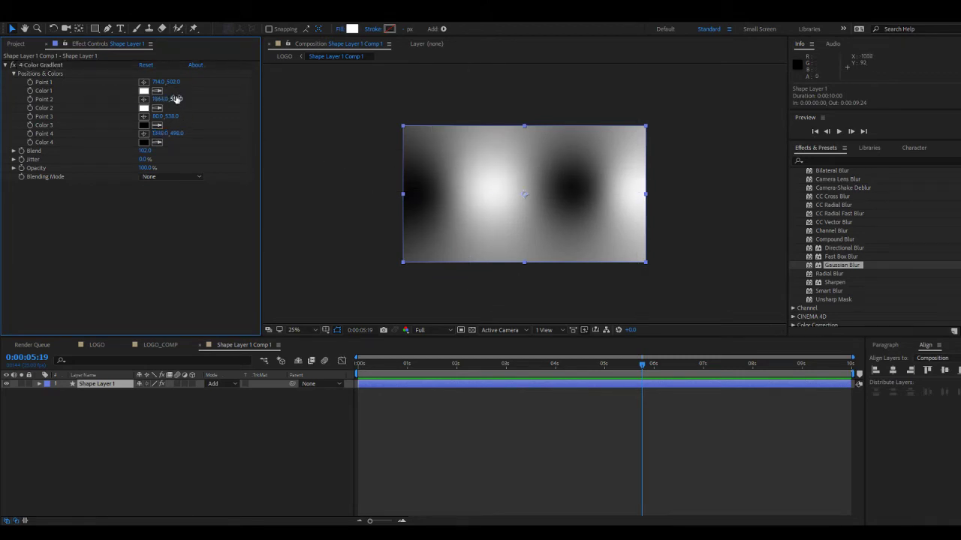
left_click(204, 101)
left_click_drag(205, 101, 183, 82)
key("ctrl+z")
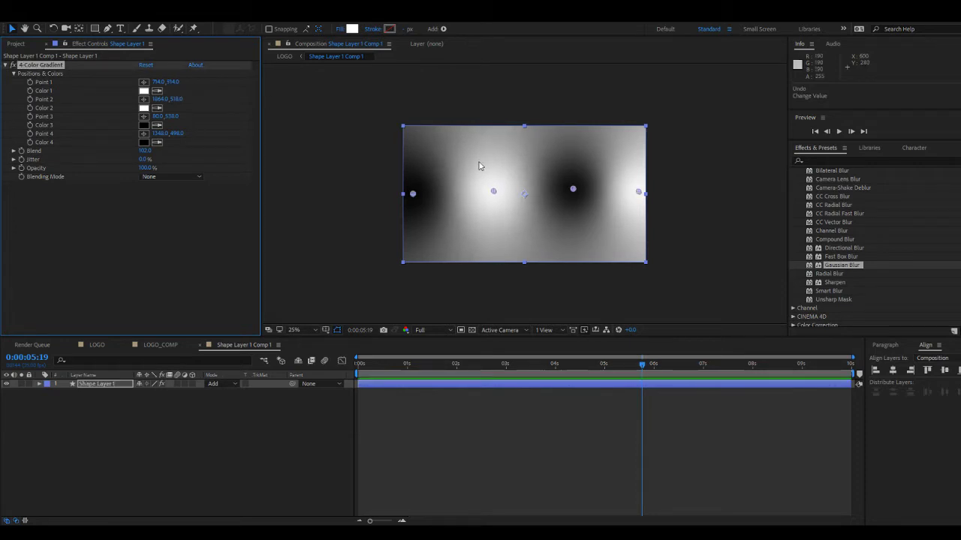
Reposition the 4-Color Gradient points: Point 1 about 682, 874; Point 2 about 1884, 750; Point 3 about -24, 494; Point 4 about 1316, 222.
left_click_drag(493, 193, 488, 234)
left_click_drag(412, 194, 399, 188)
left_click_drag(570, 191, 570, 156)
left_click_drag(638, 192, 642, 222)
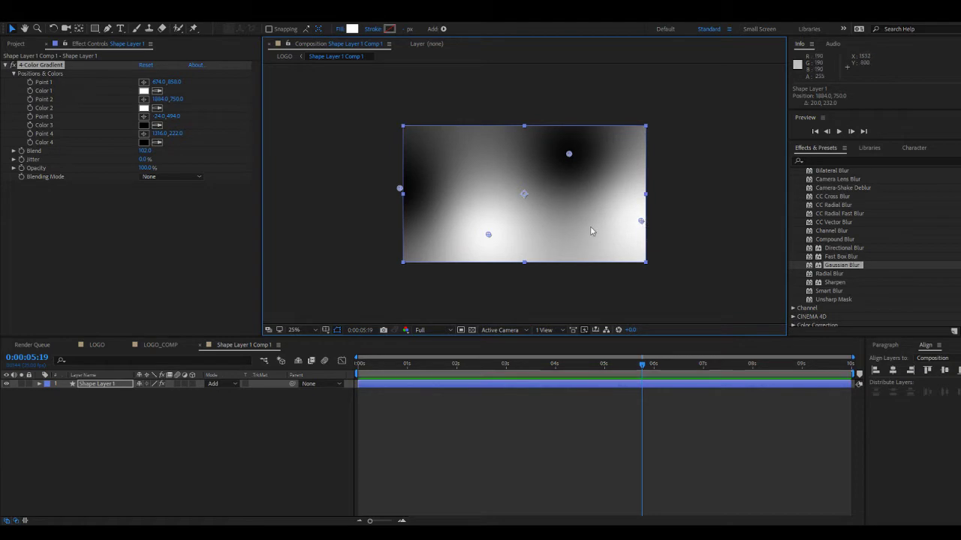
left_click_drag(489, 235, 486, 239)
Return to the LOGO composition and preview the light sweep from 0:00:03:20 onward.
left_click(158, 344)
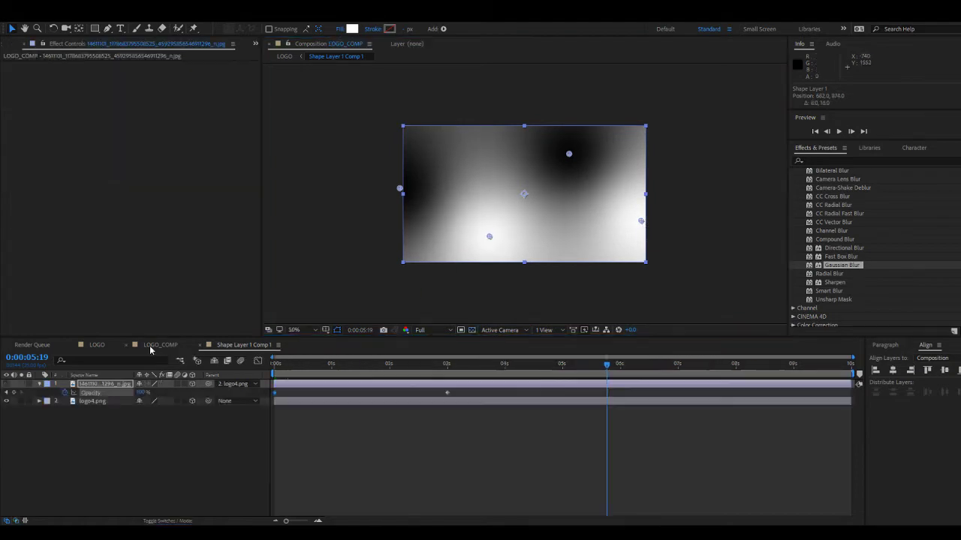
left_click(95, 344)
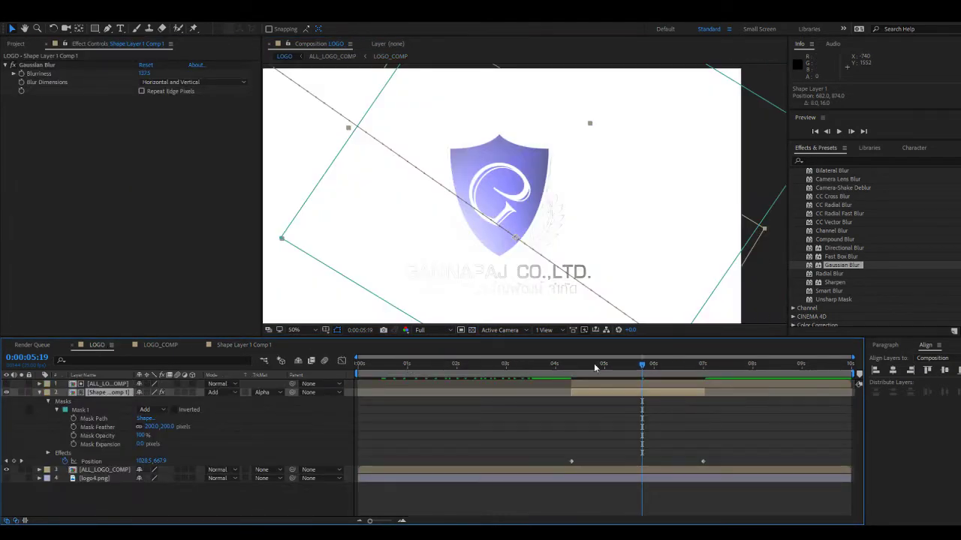
left_click_drag(593, 365, 607, 379)
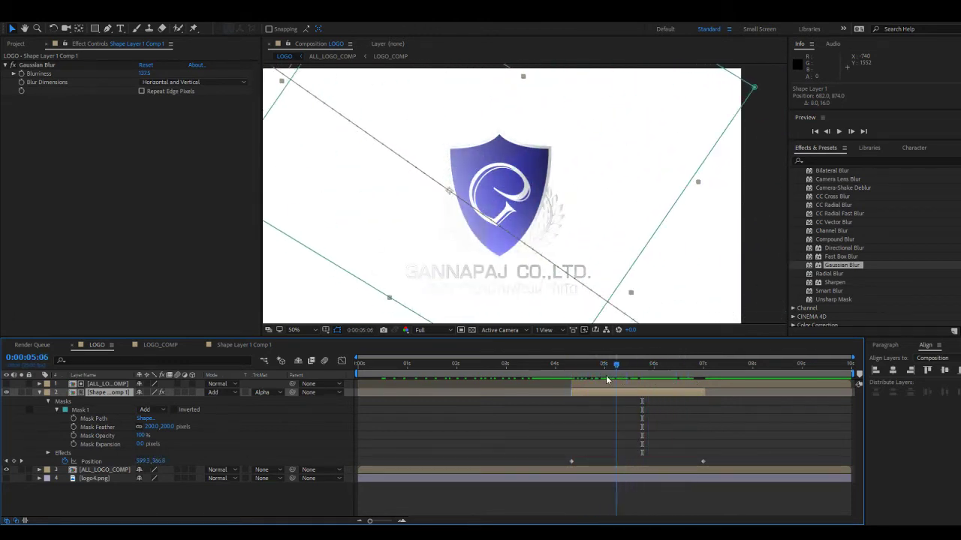
left_click(546, 366)
key("space")
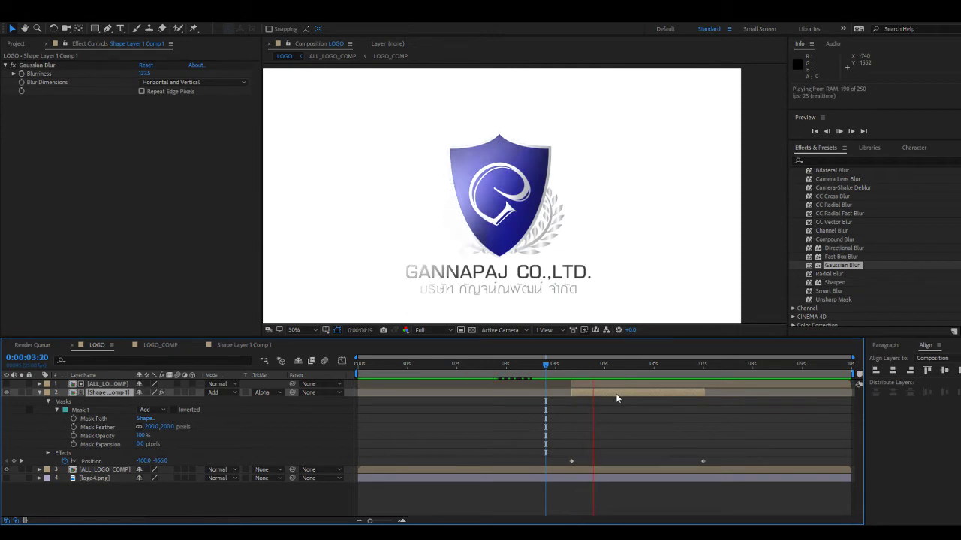
key("space")
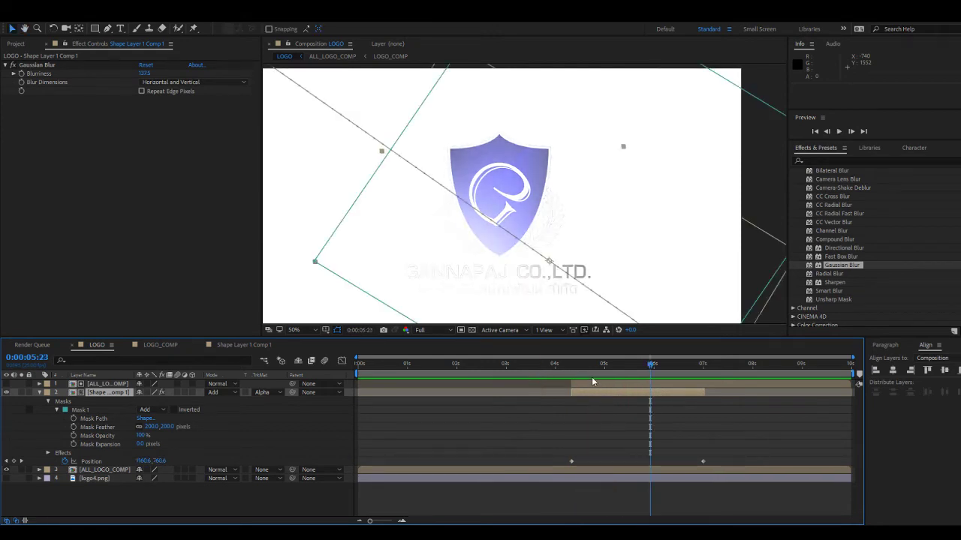
left_click_drag(570, 368, 627, 383)
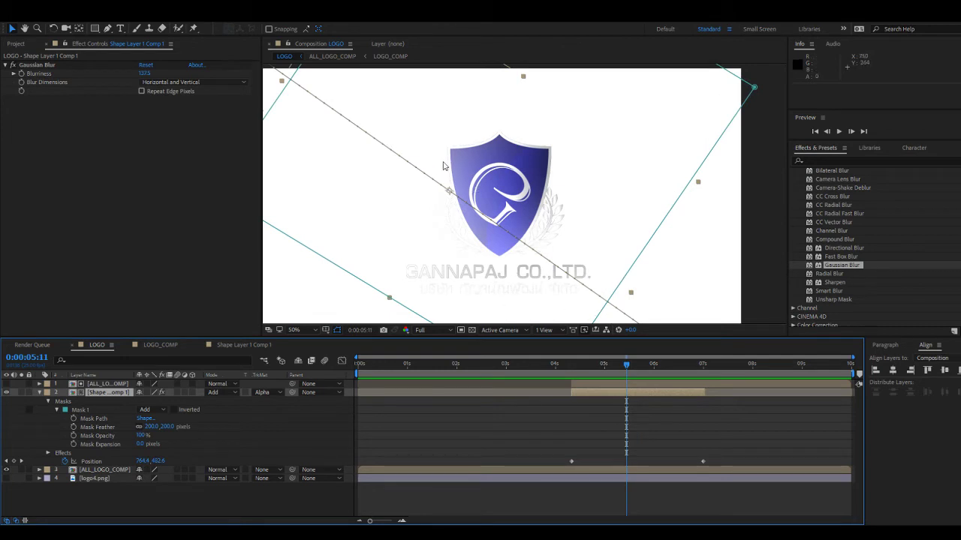
With the Pen tool, mask the top ALL_LOGO_COMP matte layer around the shield and laurel, leaving out the company name text.
left_click(608, 385)
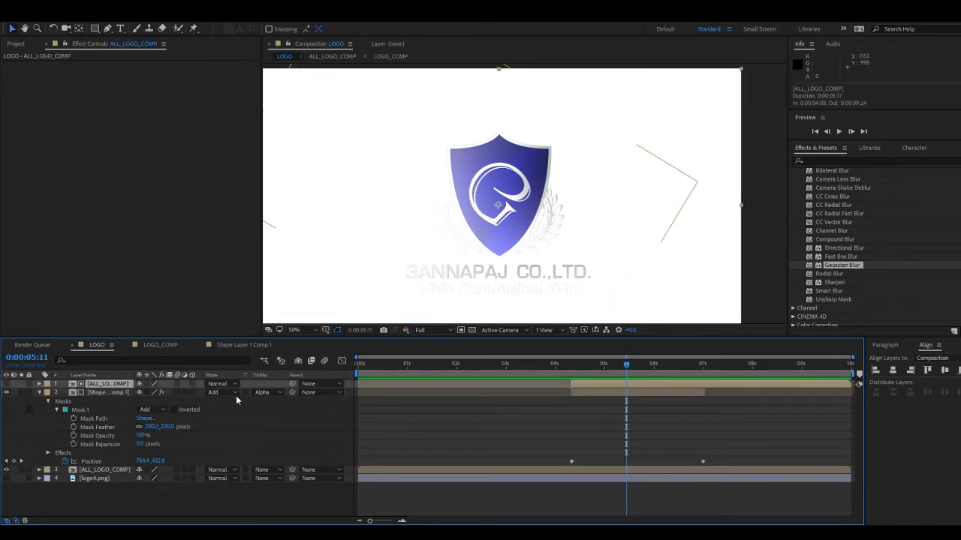
left_click(107, 28)
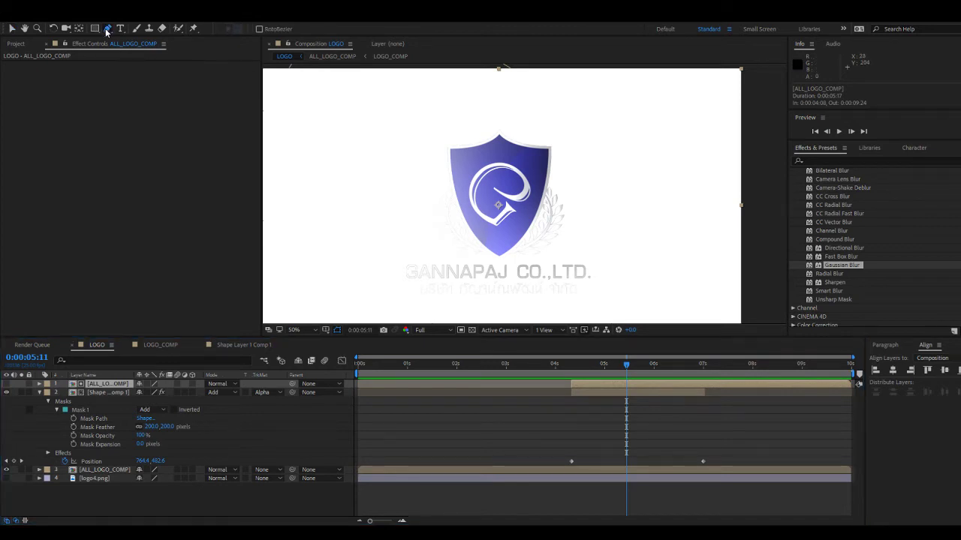
left_click(415, 147)
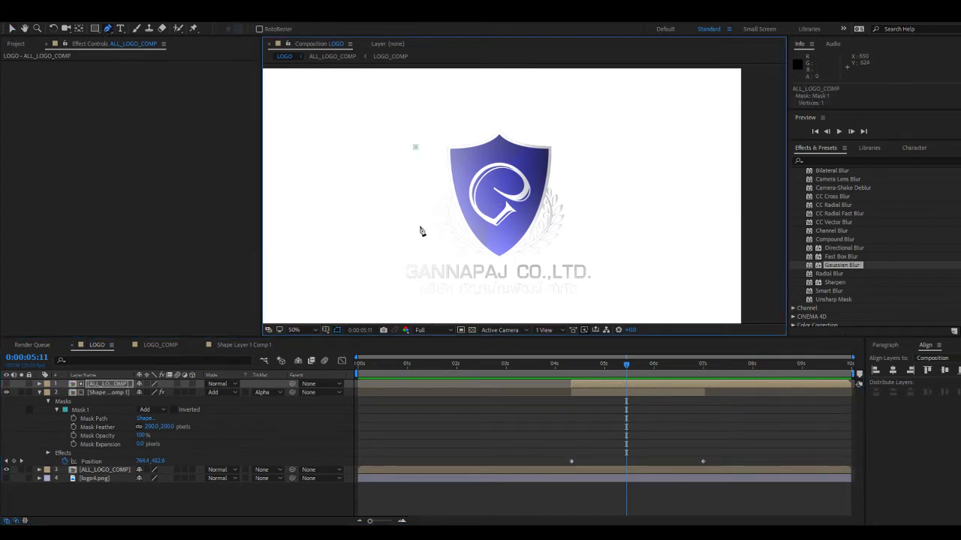
left_click(495, 260)
left_click(563, 129)
left_click(476, 111)
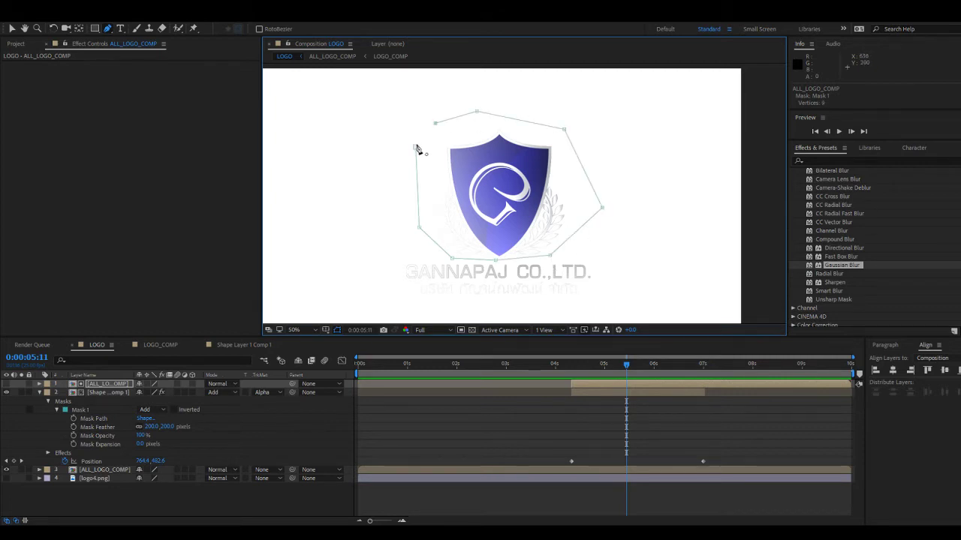
left_click(664, 454)
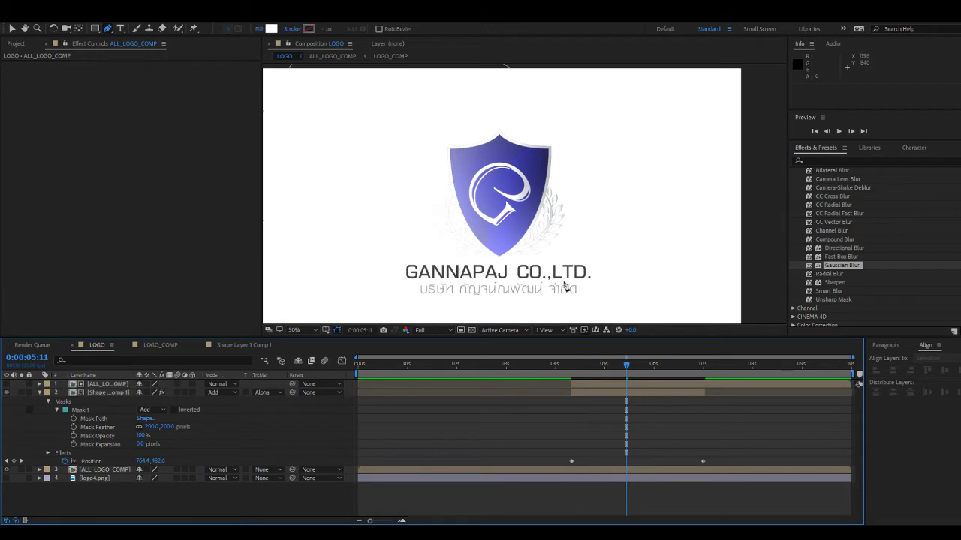
Play back the masked light sweep from 0:00:04:02 and check the matte layer's mask at 0:00:05:04.
key("space")
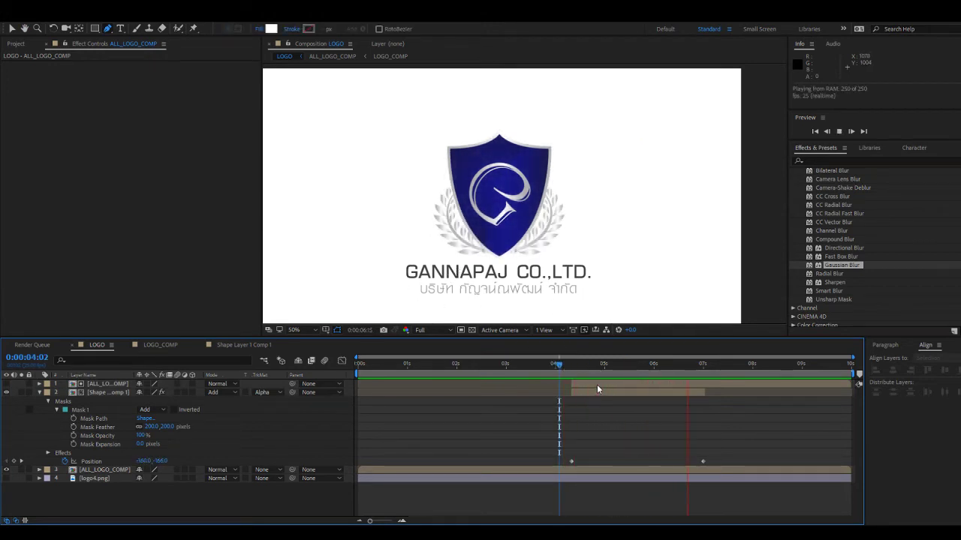
left_click_drag(584, 374, 610, 377)
left_click(610, 383)
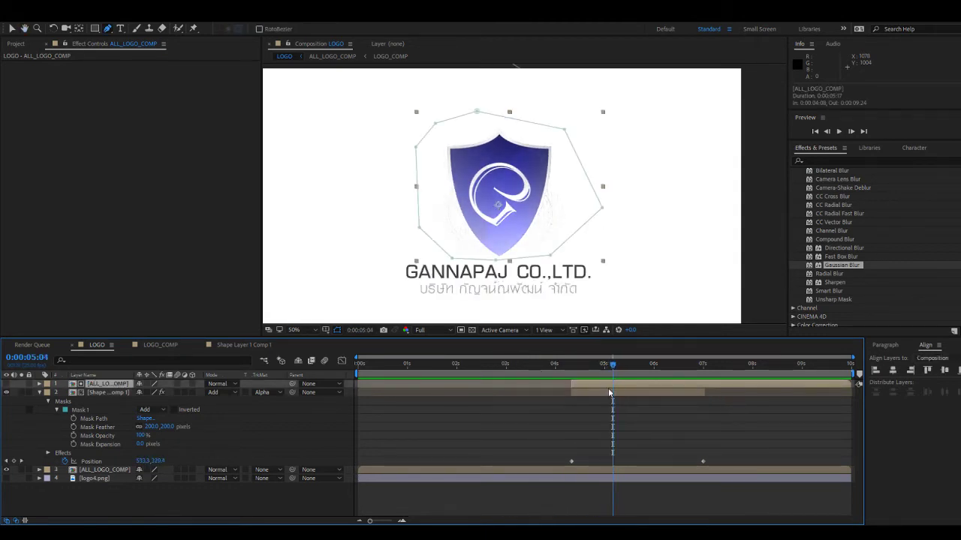
Lower the gradient pre-comp's Opacity to 59%.
left_click(609, 393)
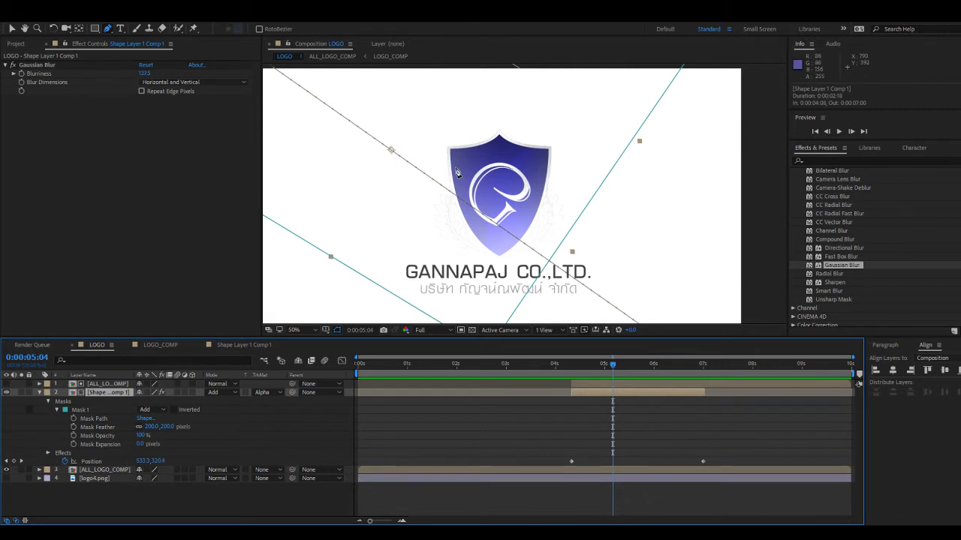
key("t")
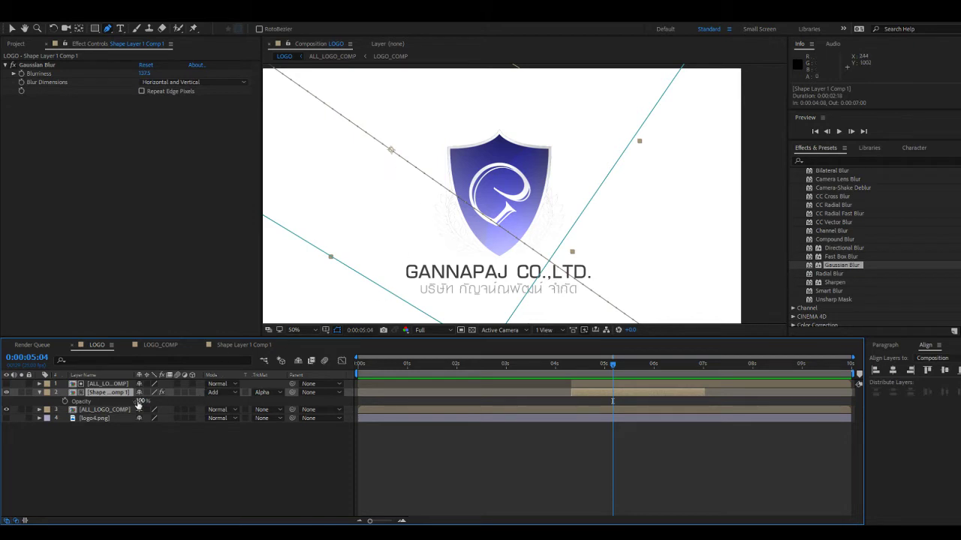
left_click_drag(139, 401, 317, 410)
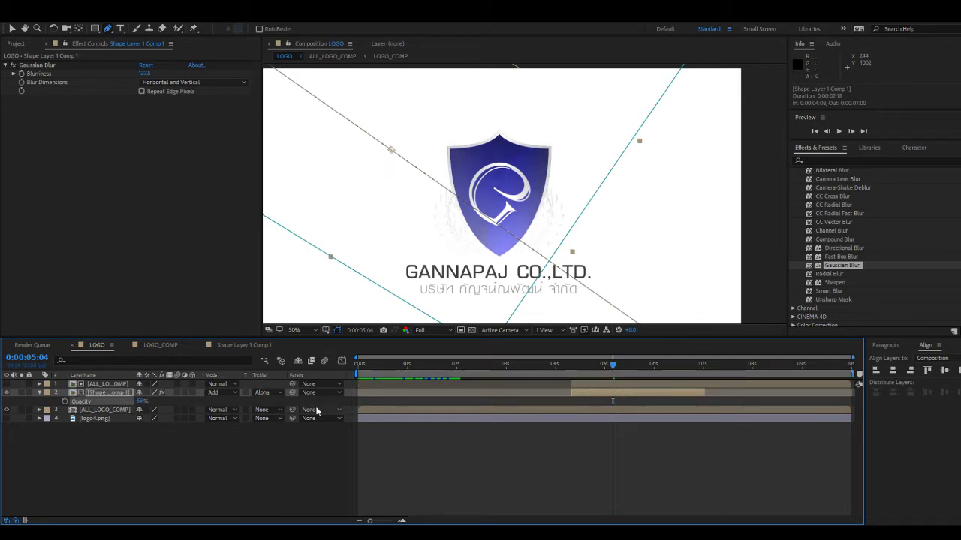
At 0:00:05:18, change the gradient pre-comp's blending mode to Color Dodge, and play back the light sweep from 0:00:04:04.
mouse_move(612, 364)
left_mouse_down()
mouse_move(594, 367)
mouse_move(640, 371)
left_mouse_up()
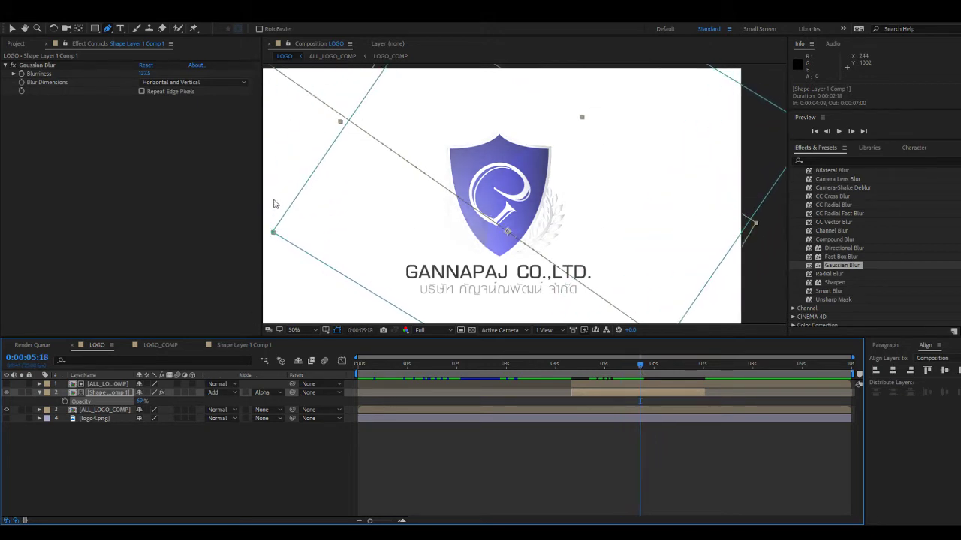
key("shift+equal")
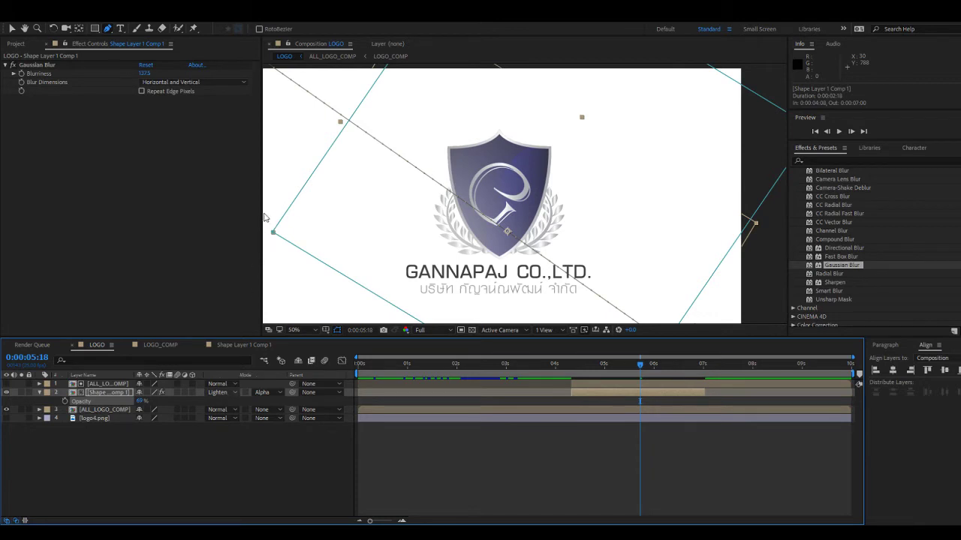
key("shift+equal")
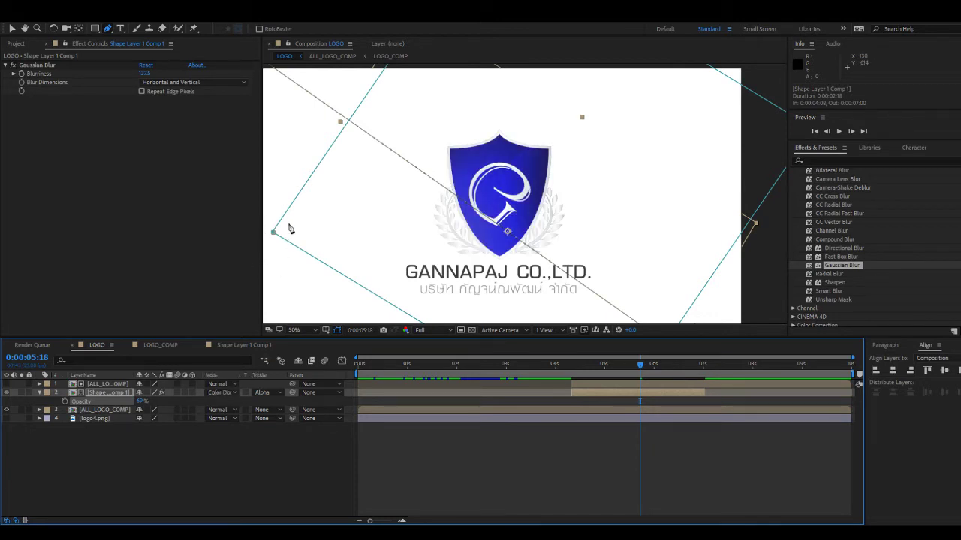
left_click_drag(665, 377, 564, 375)
key("space")
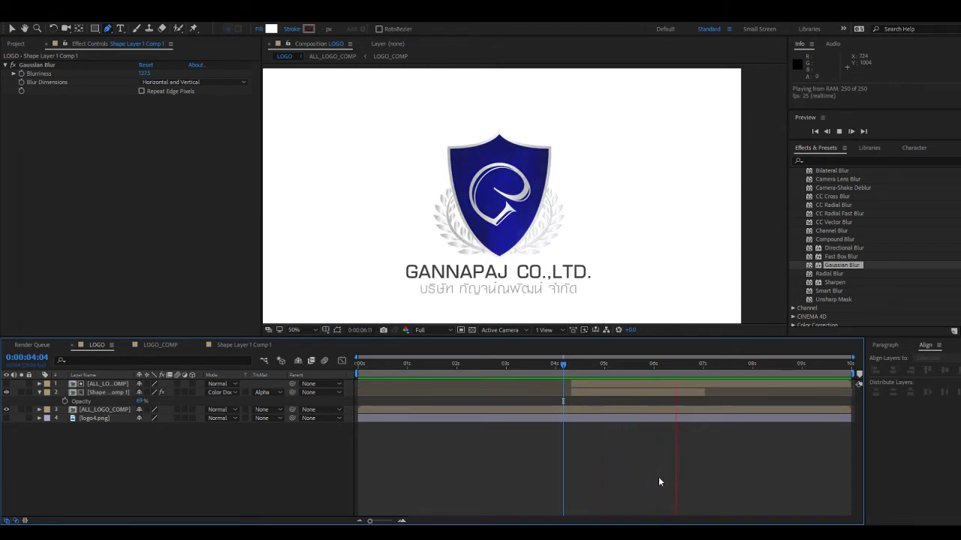
key("space")
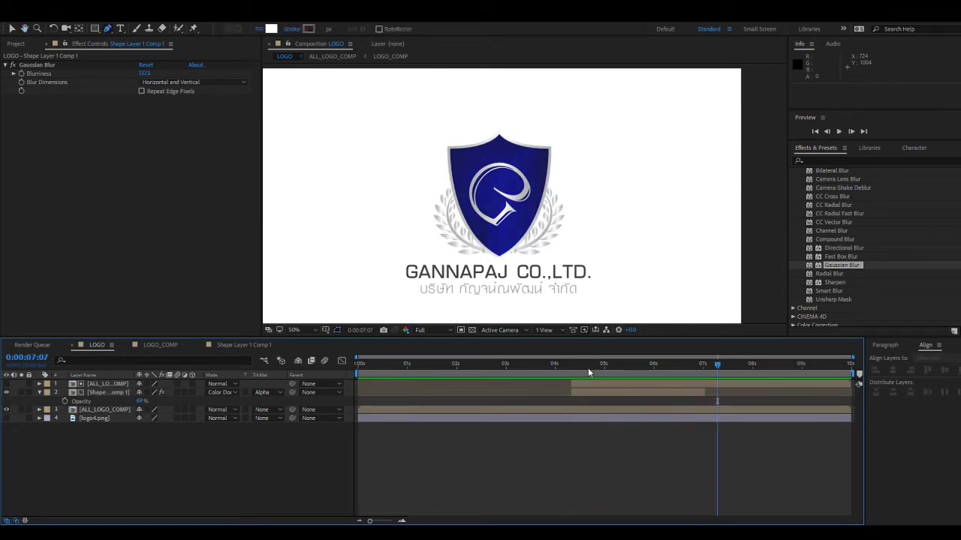
At 0:00:05:06, lower the Opacity of the Color Dodge gradient pre-comp to 60%.
left_click(554, 364)
left_click_drag(555, 366, 616, 374)
left_click(616, 391)
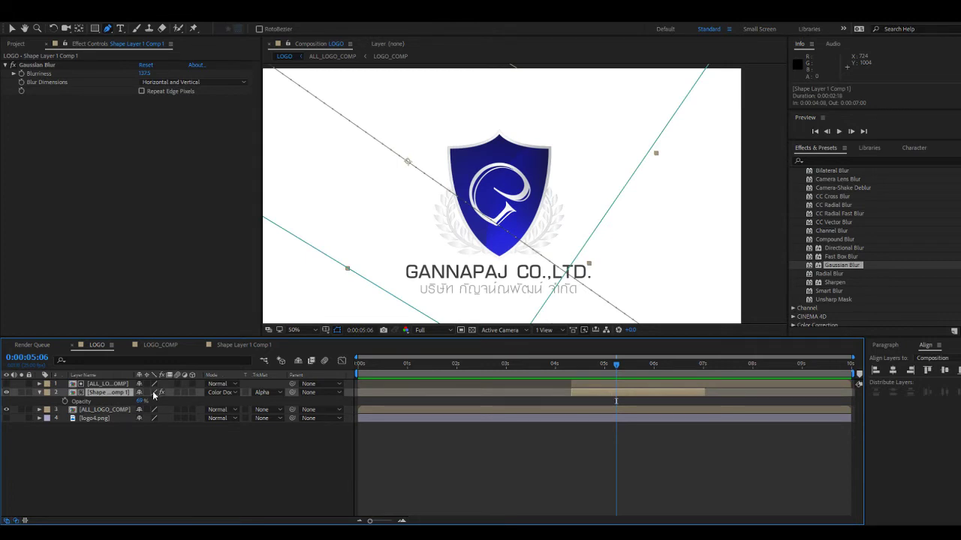
left_click_drag(156, 403, 170, 404)
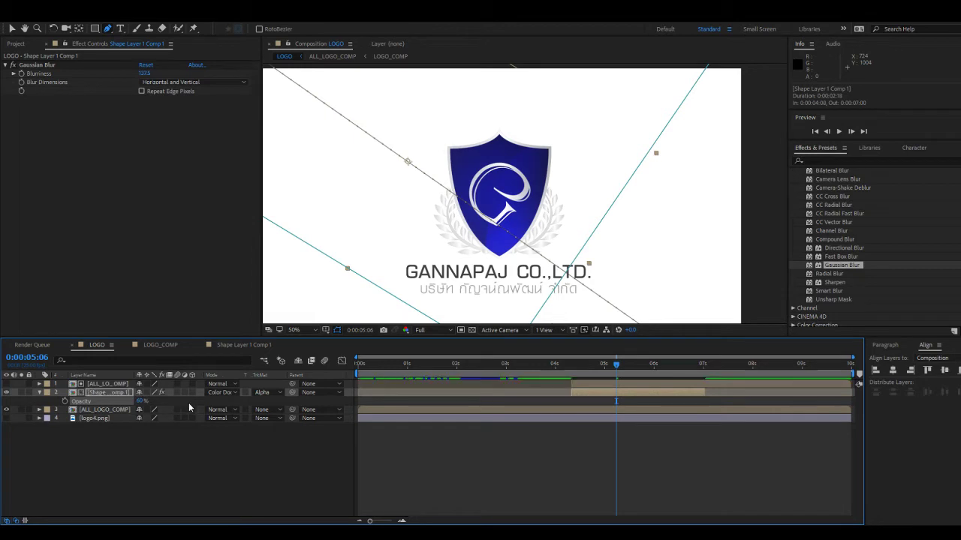
Play back the adjusted light sweep from 0:00:04:04 and scrub through the end of the animation to 0:00:09:05.
left_click(617, 472)
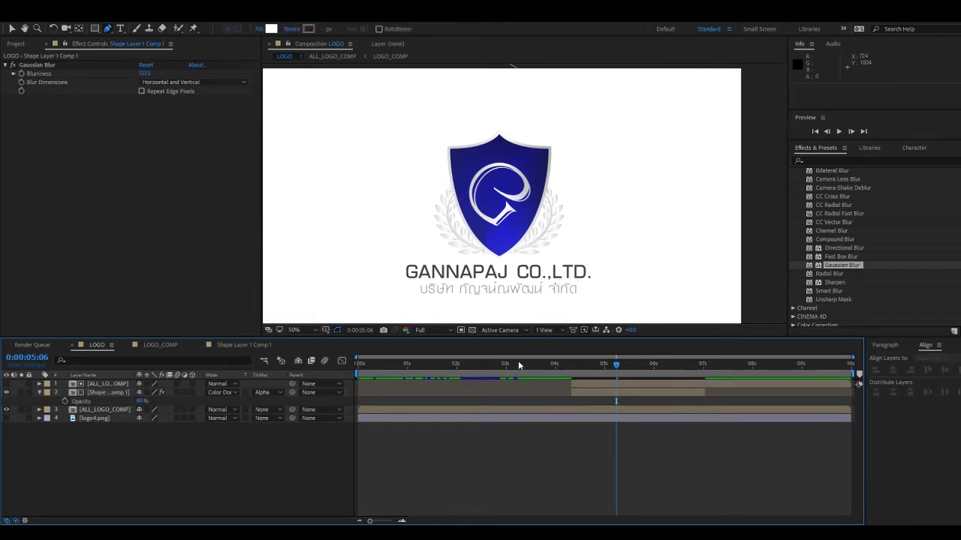
key("space")
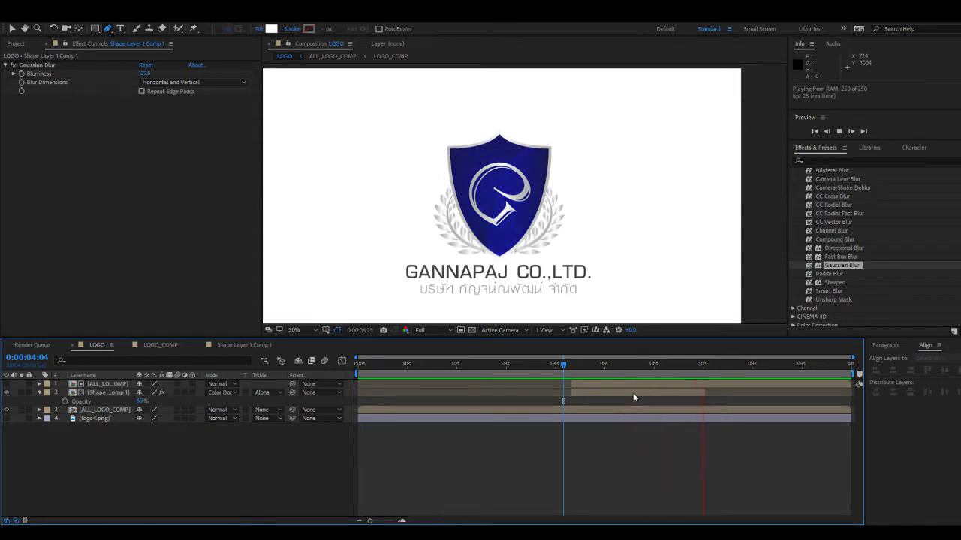
key("space")
left_click_drag(572, 365, 713, 382)
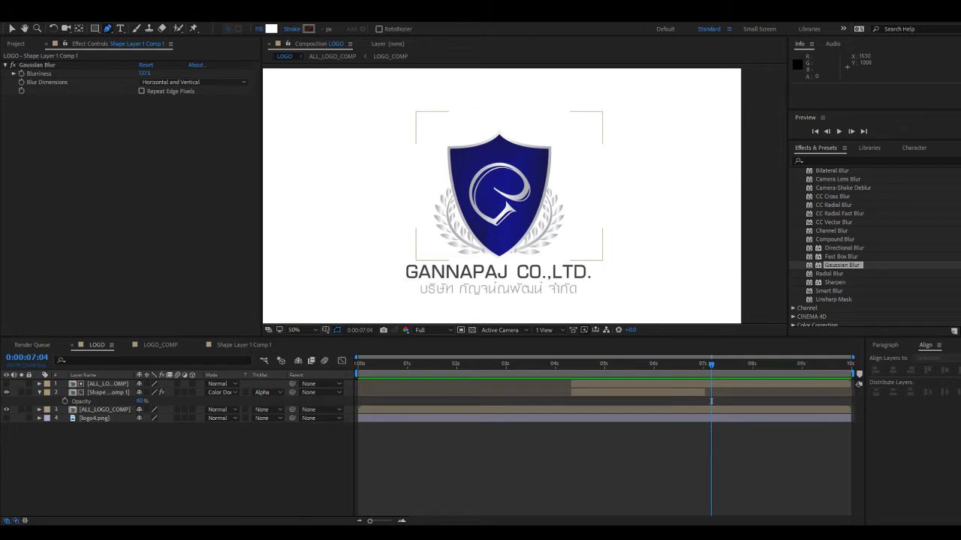
left_click_drag(600, 366, 800, 409)
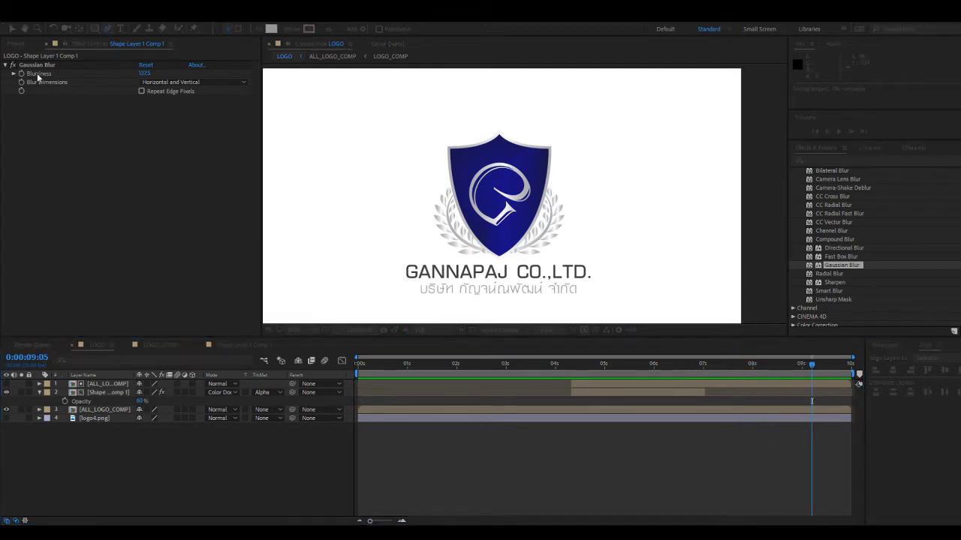
Create a project folder named LOGO.
left_click(16, 43)
left_click(59, 234)
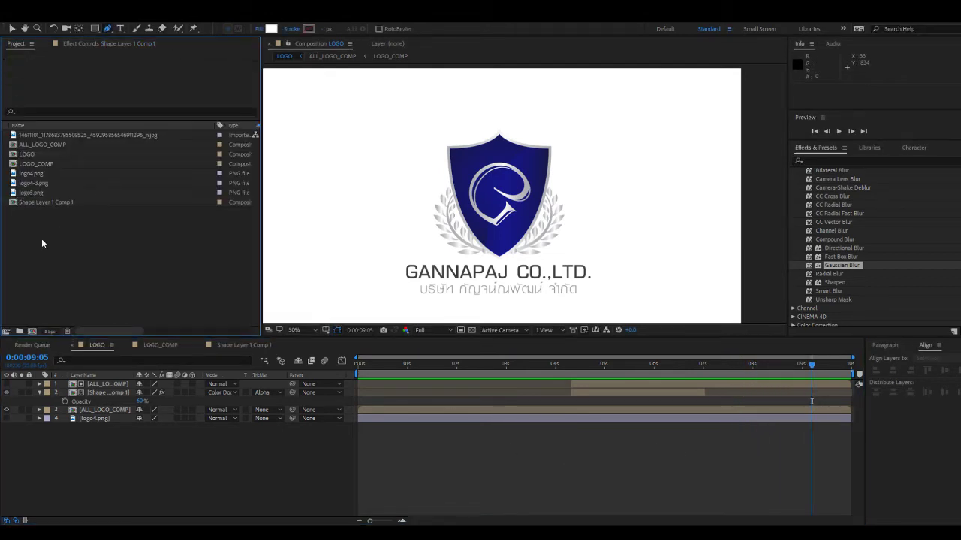
left_click(20, 331)
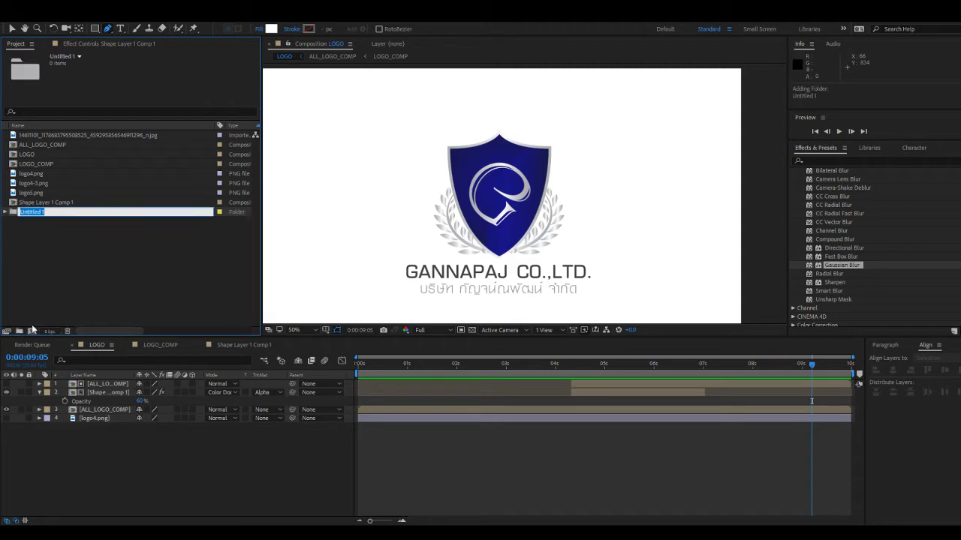
type("LOGO")
key("Return")
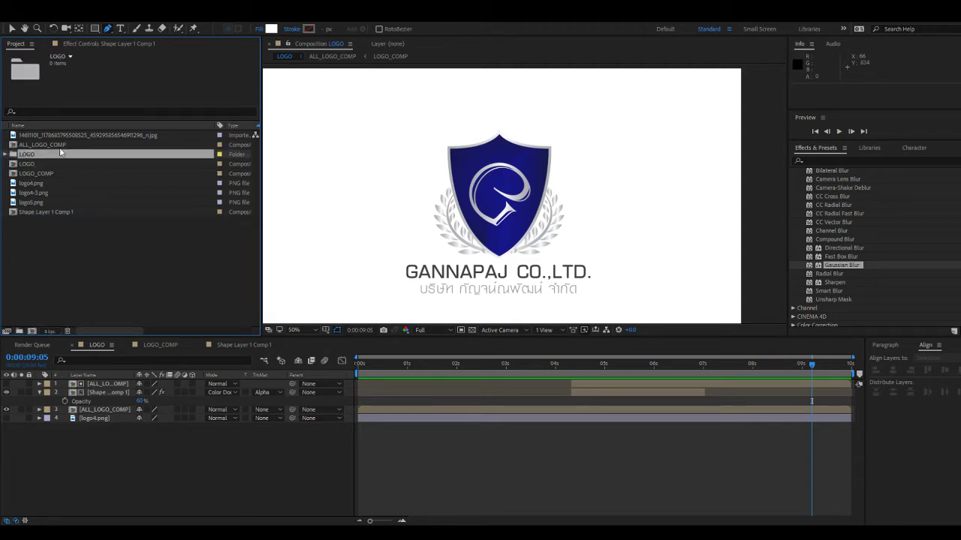
Move all project items except the LOGO composition into the LOGO folder.
left_click(42, 173)
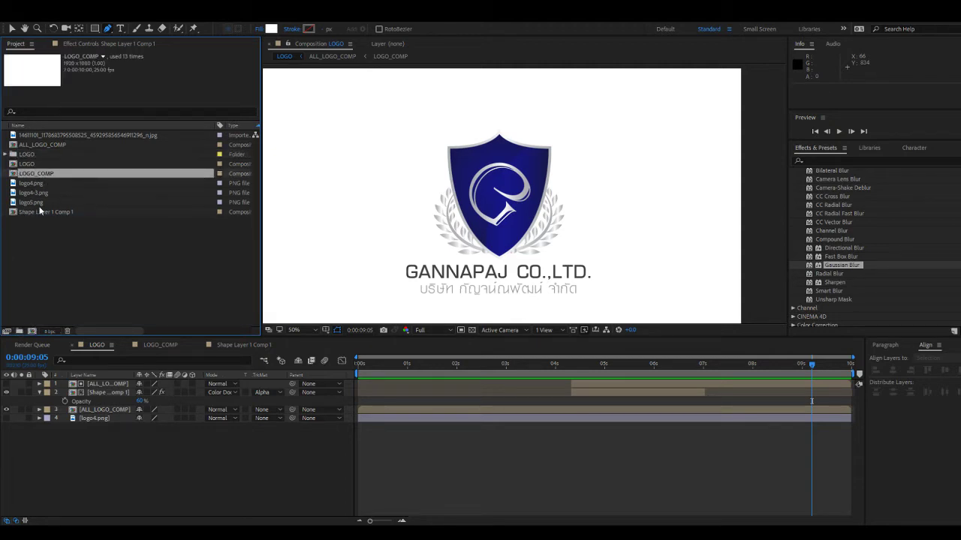
left_click(38, 211, "shift")
left_click(42, 145, "ctrl")
left_click(48, 136, "ctrl")
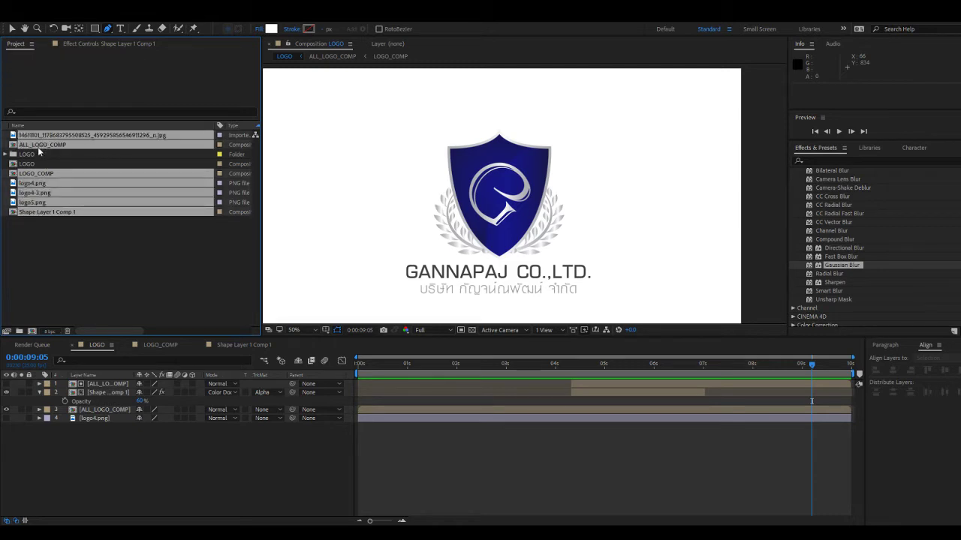
left_click_drag(42, 145, 36, 155)
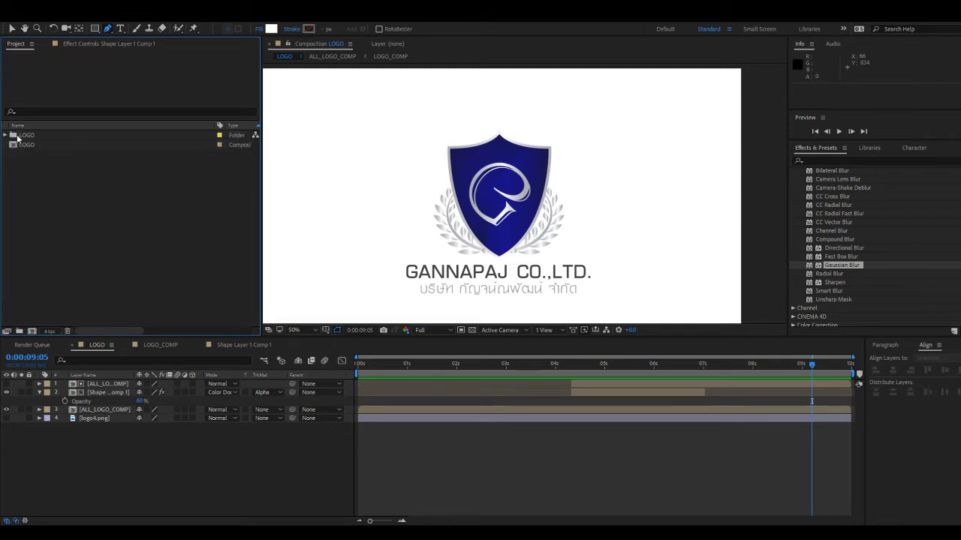
left_click(20, 146)
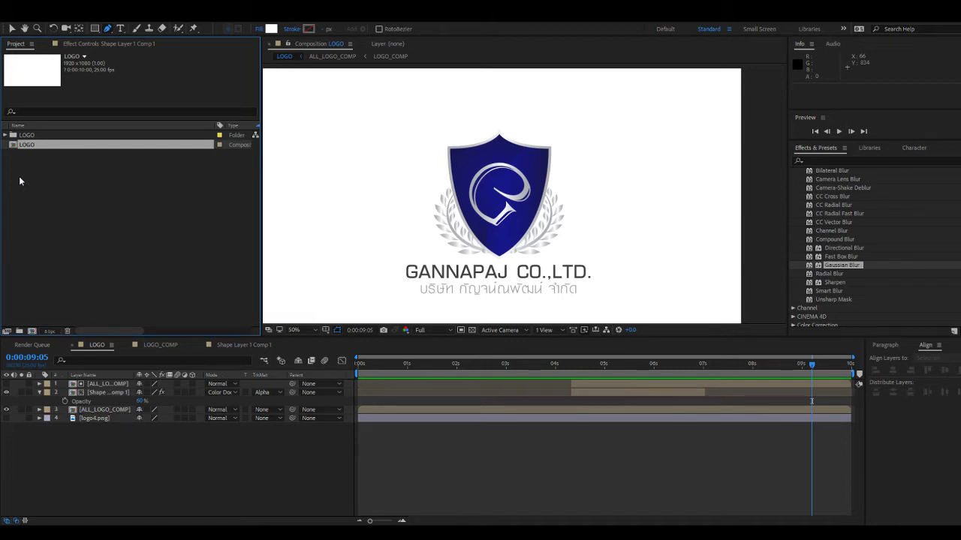
left_click(41, 188)
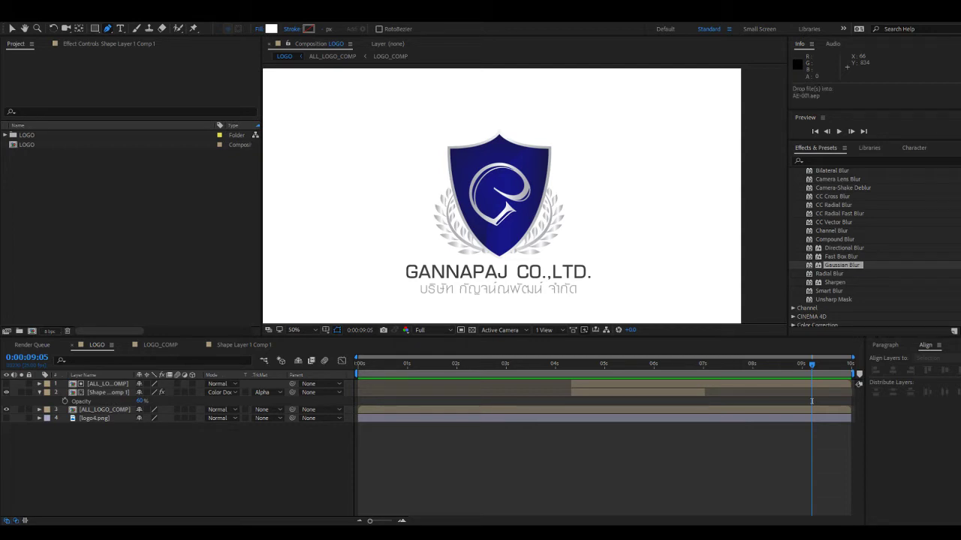
Import the xSpyLite-Launch drone image into the project and file it in a new folder named UAV.
left_click_drag(90, 257, 82, 247)
left_click(92, 257)
left_click(19, 331)
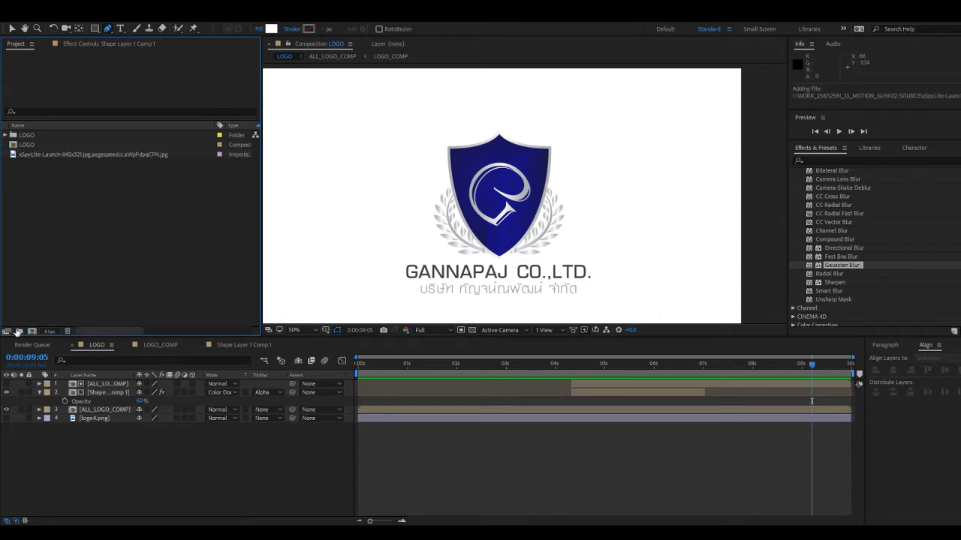
type("UAV")
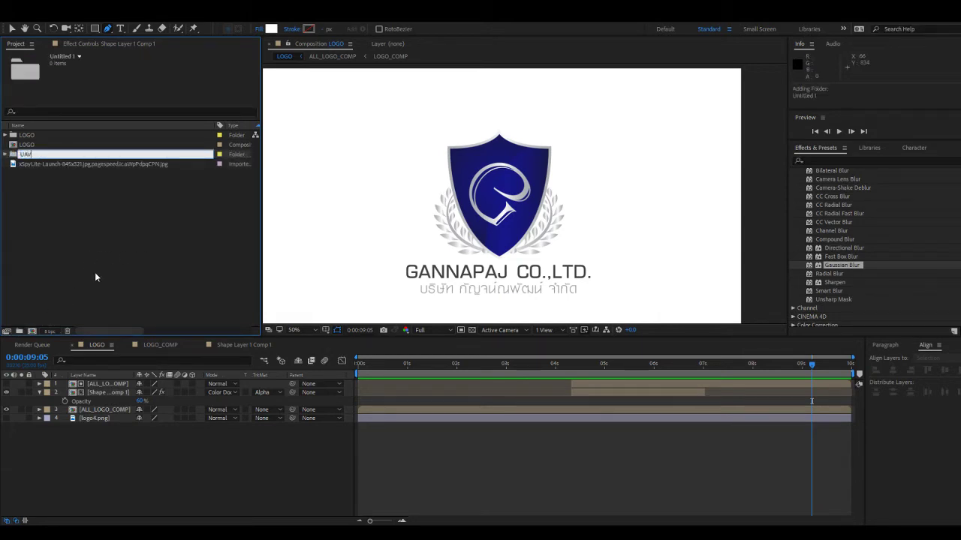
key("Return")
left_click_drag(103, 164, 46, 156)
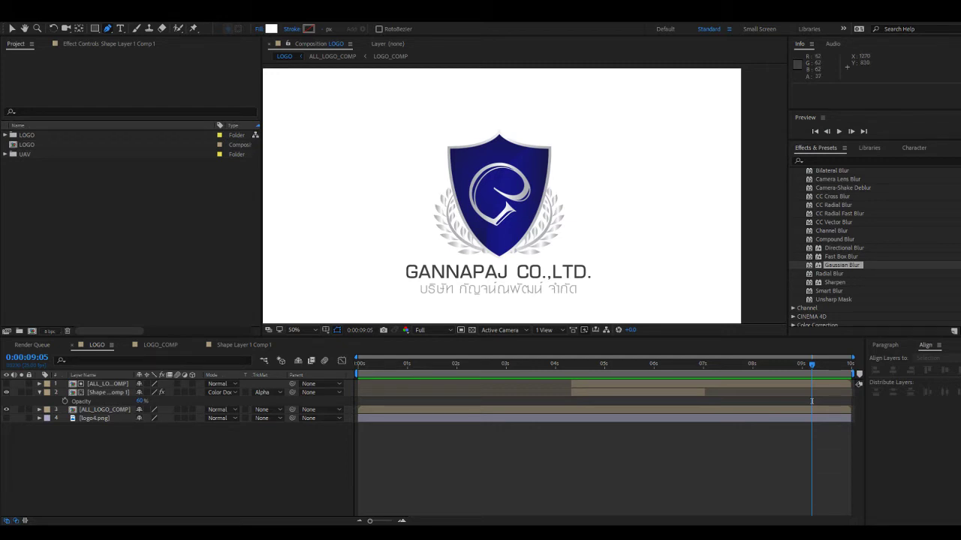
left_click(733, 275)
key("space")
left_click_drag(626, 277, 647, 252)
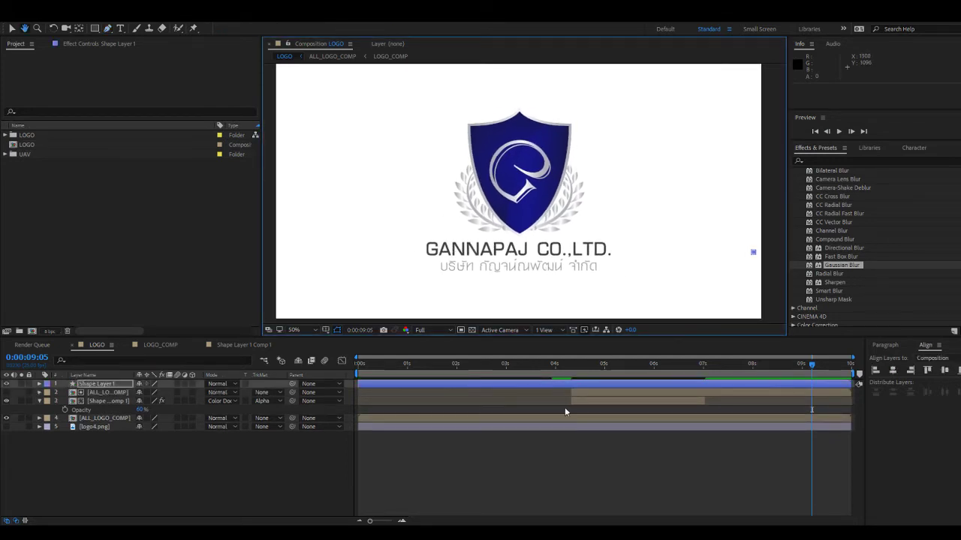
left_click(545, 454)
left_click(109, 243)
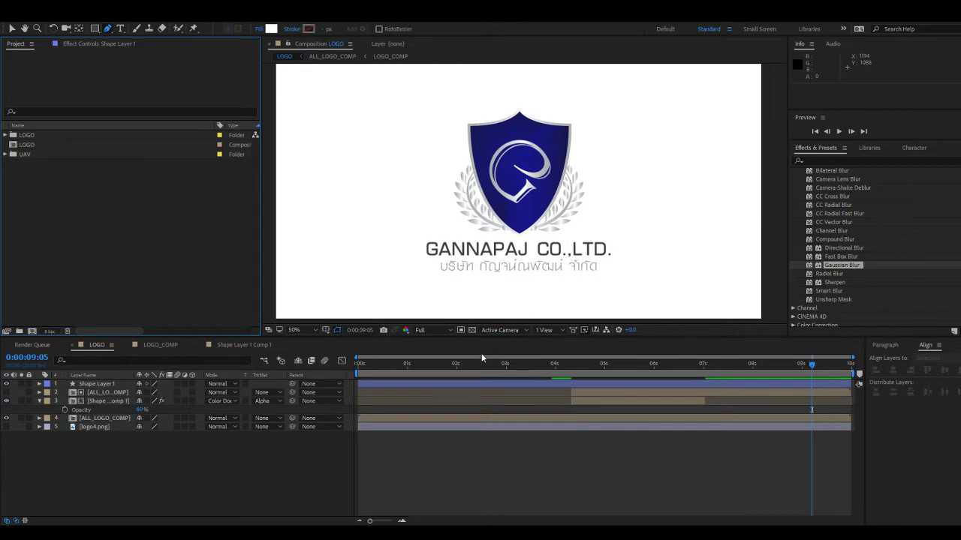
Close the LOGO_COMP and Shape Layer 1 Comp 1 timelines, keeping only the LOGO composition open.
left_click(150, 346)
left_click(133, 345)
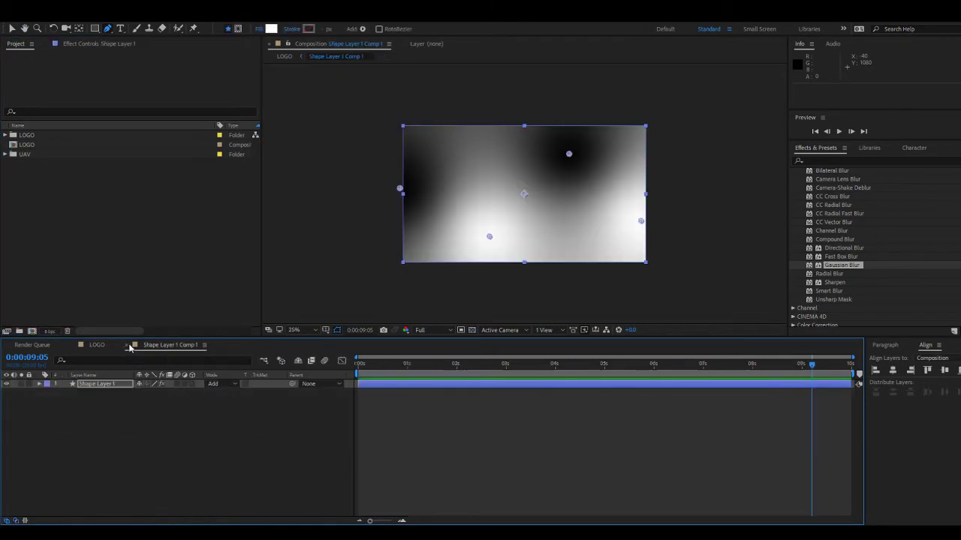
left_click(133, 344)
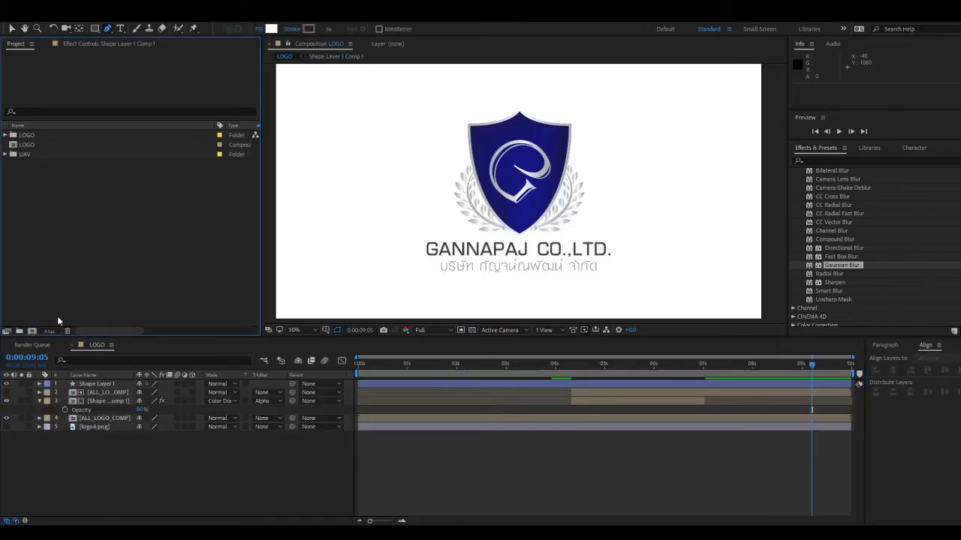
Create a new one-minute 1920 x 1080 composition at 25 fps and enlarge its viewer area above the timeline.
left_click(32, 332)
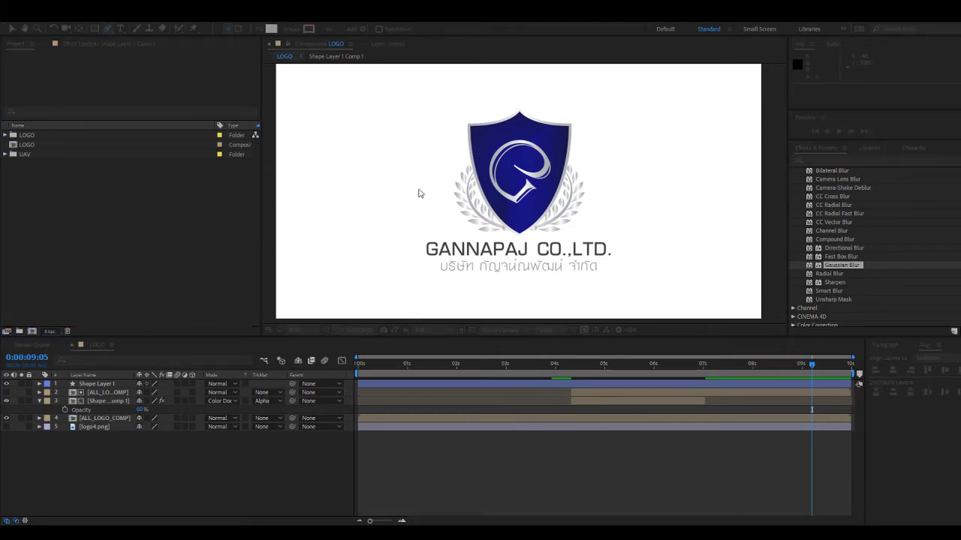
key("Escape")
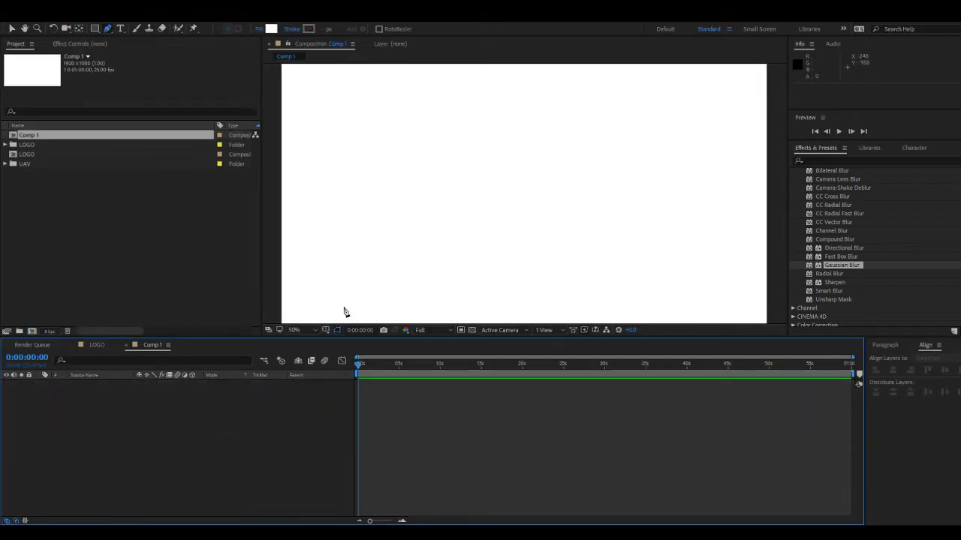
left_click_drag(392, 336, 391, 385)
left_click_drag(359, 413, 324, 414)
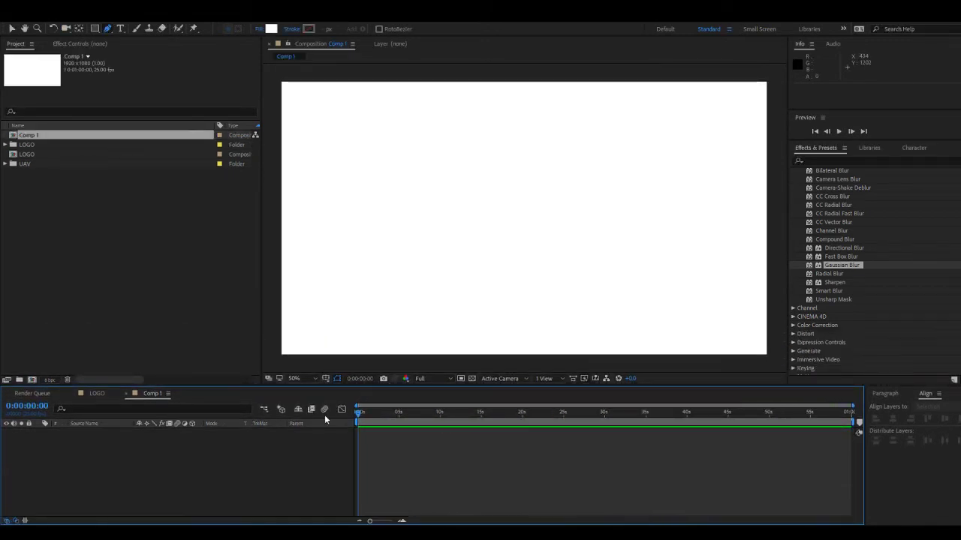
Place the xSpyLite-Launch image from the UAV folder into the new composition as a layer.
left_click(90, 286)
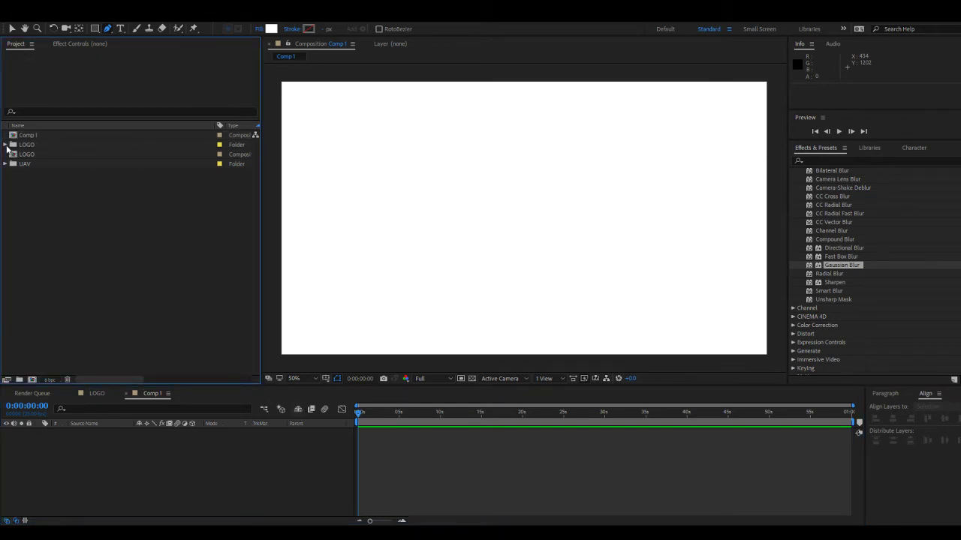
left_click(6, 163)
left_click_drag(38, 174, 108, 473)
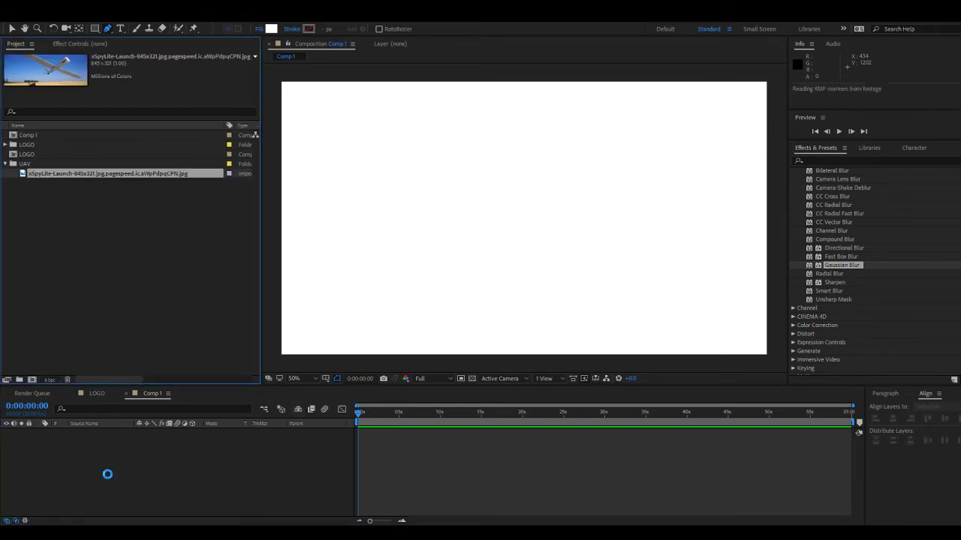
Scale the drone image layer up to about 204% and position it at about 960, 454, centred horizontally in the frame.
key("v")
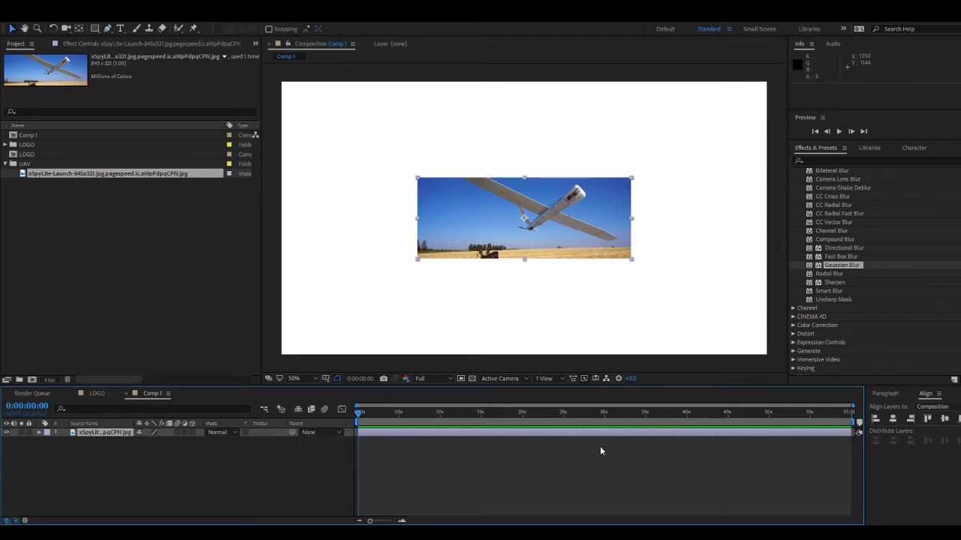
left_click(599, 448)
left_click_drag(556, 212, 506, 236)
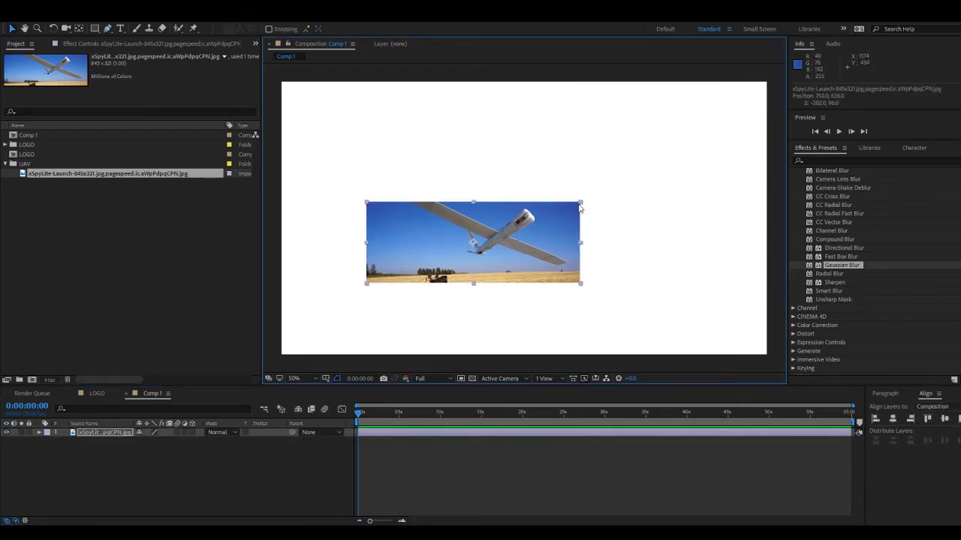
left_click_drag(579, 203, 656, 139)
left_click_drag(580, 171, 601, 131)
left_click_drag(680, 248, 713, 255)
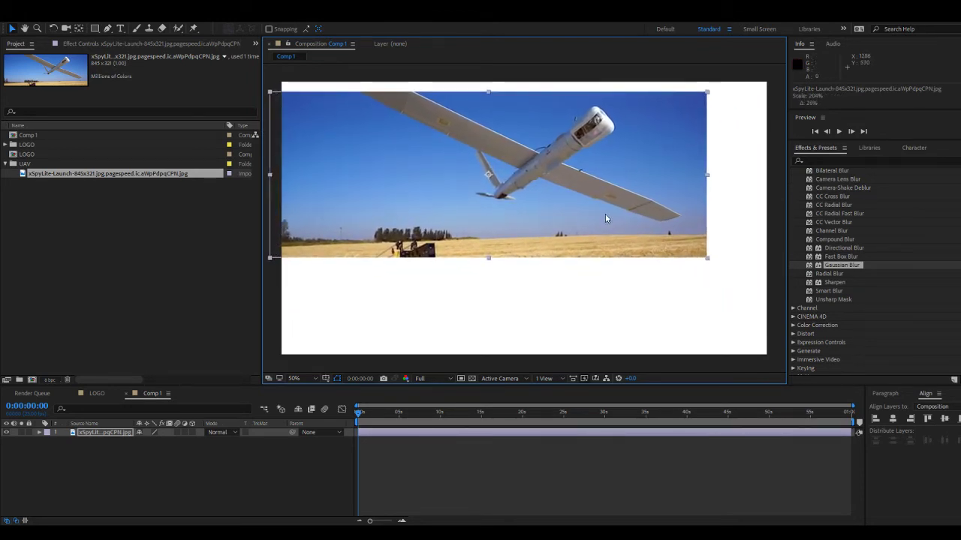
left_click_drag(604, 214, 635, 232)
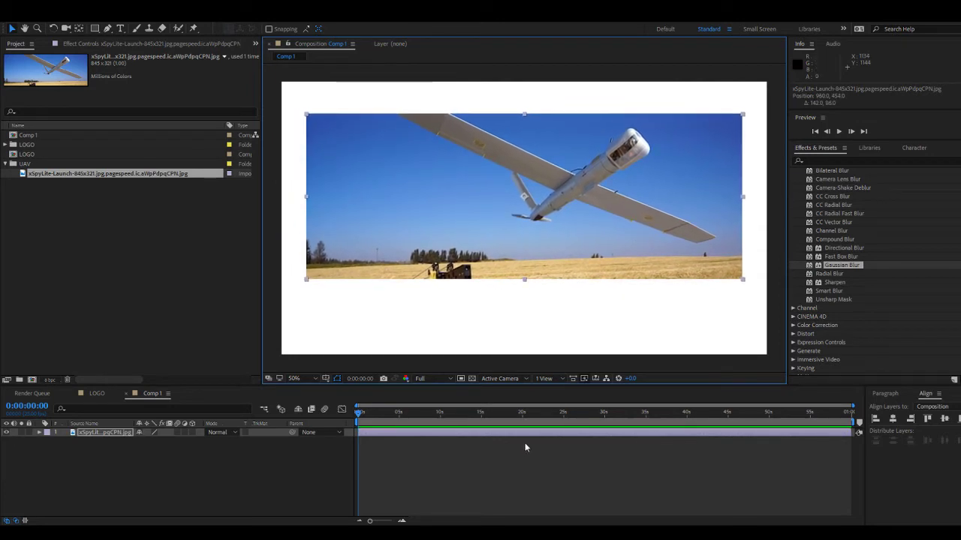
left_click(503, 459)
left_click(94, 29)
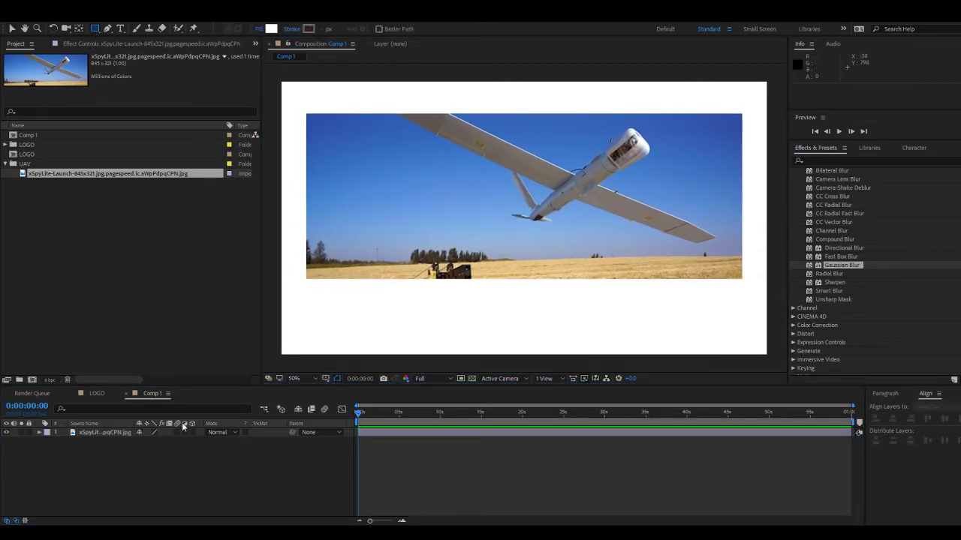
double_click(95, 29)
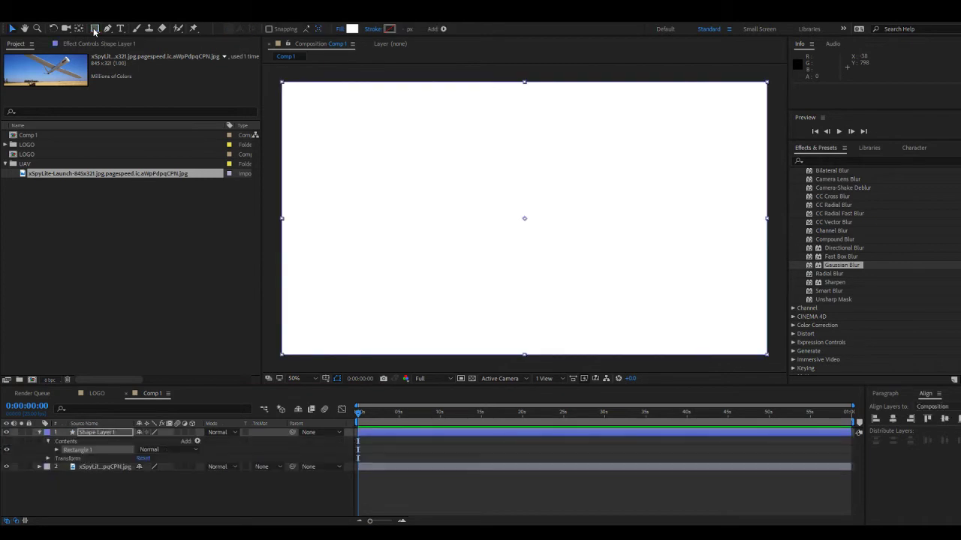
key("v")
key("Delete")
left_click(431, 444)
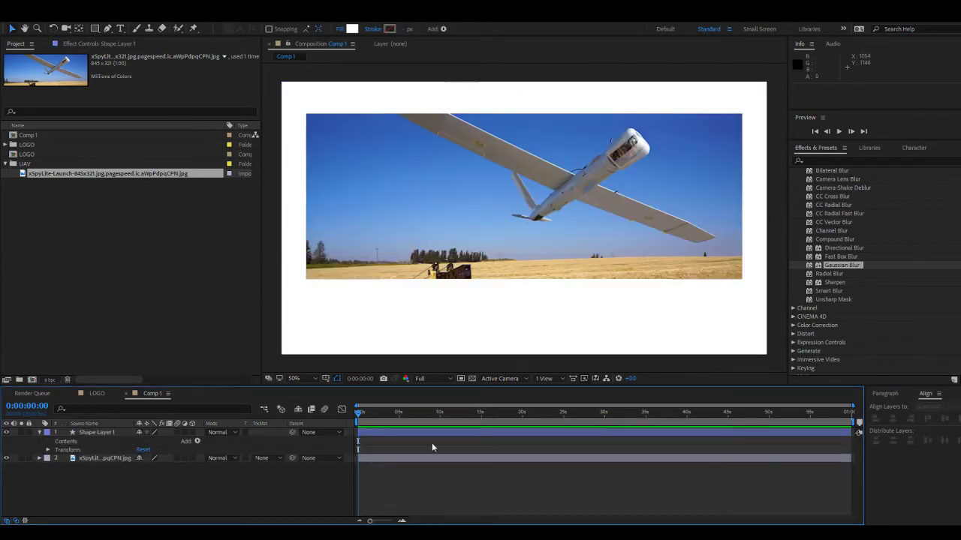
left_click(412, 433)
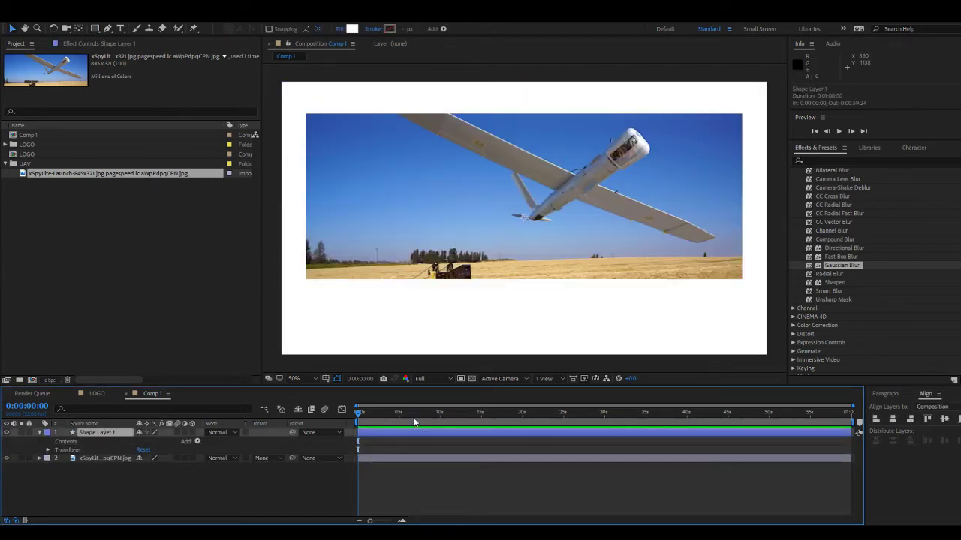
key("Delete")
Draw a white rounded rectangle about 1442 x 734 px over the upper-left part of the drone image as a new shape layer.
left_click(96, 31)
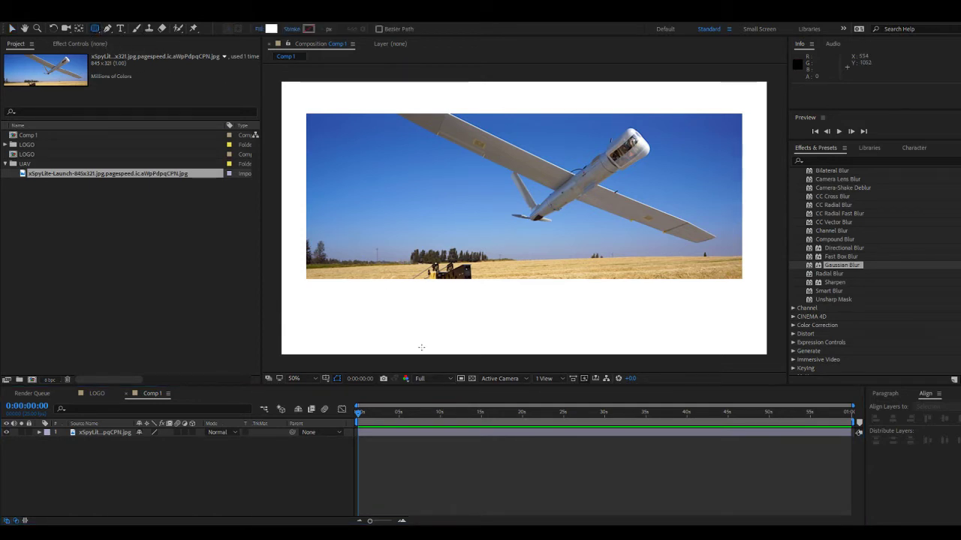
left_click(369, 470)
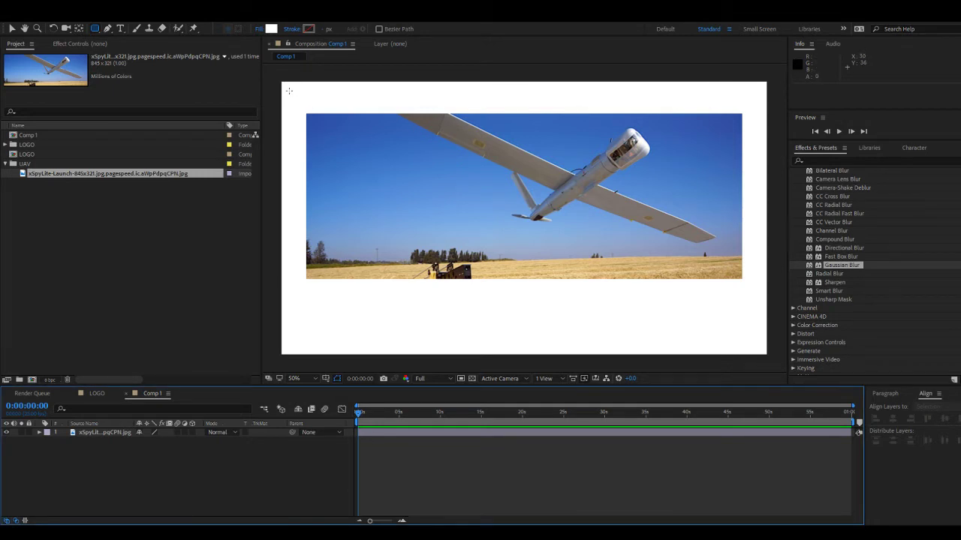
mouse_move(288, 90)
left_mouse_down()
mouse_move(530, 333)
mouse_move(583, 273)
mouse_move(653, 276)
left_mouse_up()
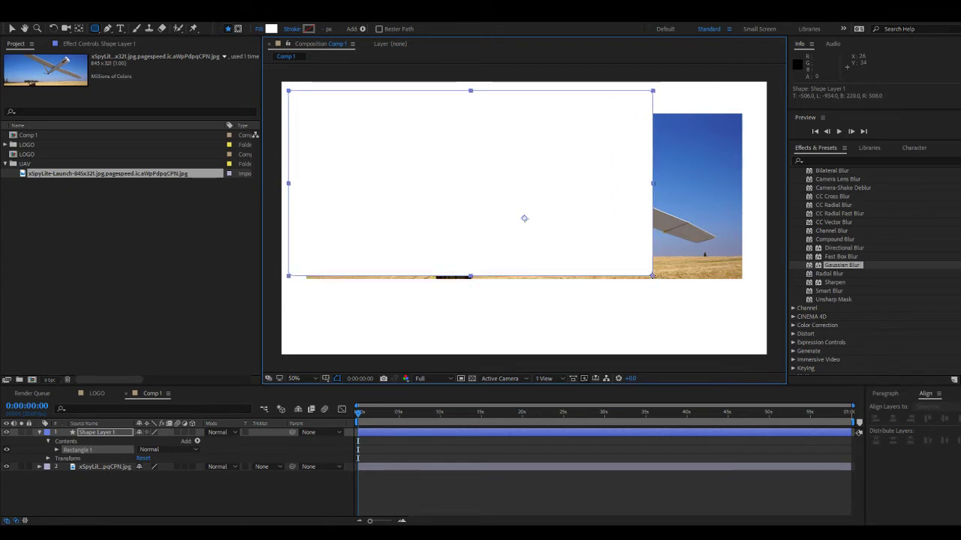
key("v")
left_click(454, 502)
Reposition the rounded rectangle near the frame's upper-left corner and show the transparency grid behind the composition.
left_click(401, 218)
mouse_move(358, 221)
left_mouse_down()
mouse_move(389, 237)
mouse_move(354, 214)
mouse_move(375, 228)
left_mouse_up()
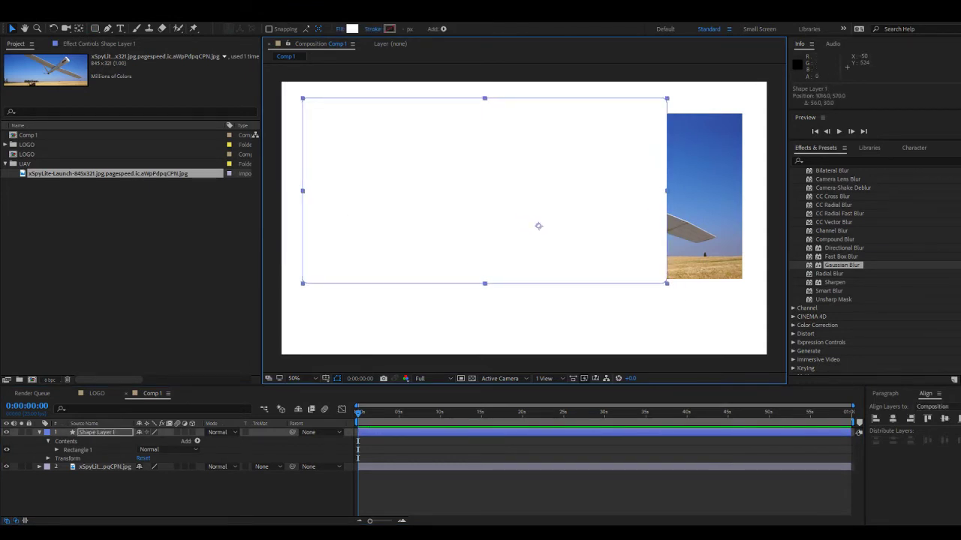
mouse_move(463, 239)
left_mouse_down()
mouse_move(438, 251)
mouse_move(457, 238)
mouse_move(457, 263)
mouse_move(455, 238)
left_mouse_up()
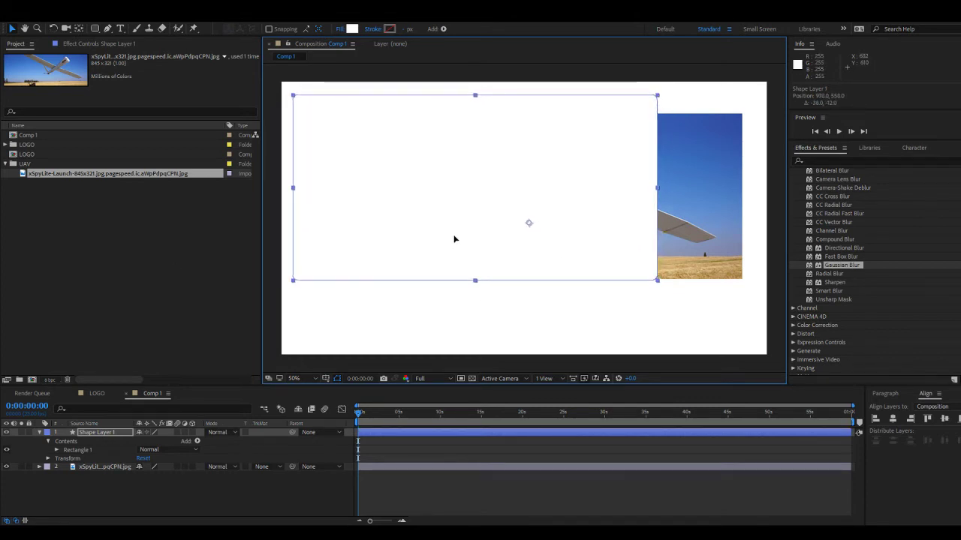
left_click(373, 472)
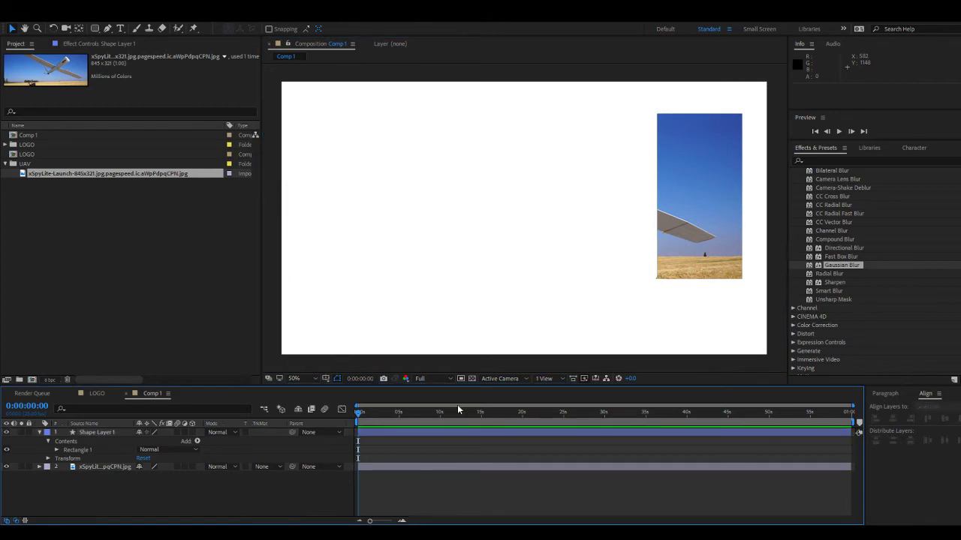
left_click(472, 378)
left_click_drag(414, 244, 408, 237)
Reposition and enlarge the drone image layer so it extends past the rounded rectangle on every side.
left_click(704, 264)
left_click_drag(703, 264, 747, 282)
left_click(381, 484)
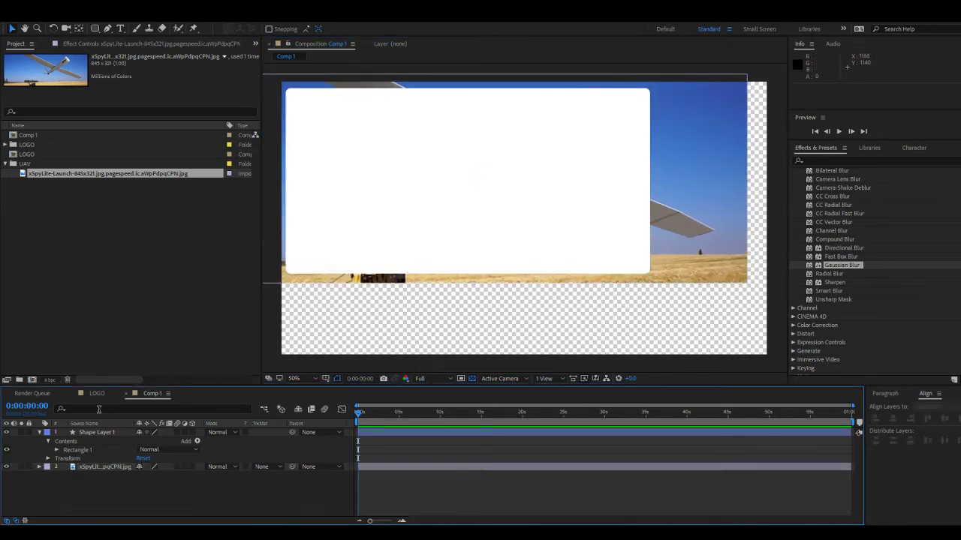
Set the drone image's track matte to the alpha of Shape Layer 1 and shift the image left so the aircraft fits inside.
left_click(39, 432)
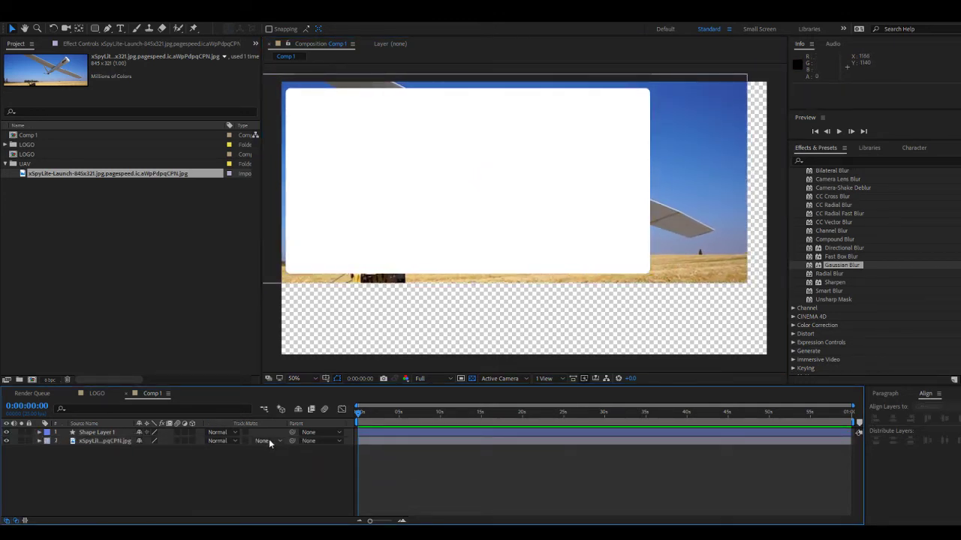
left_click(268, 440)
left_click(291, 468)
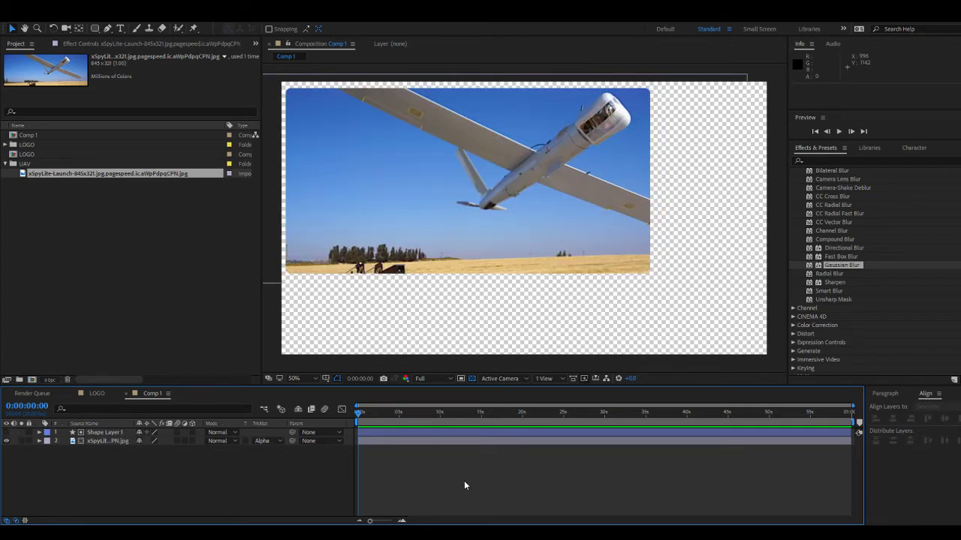
left_click(450, 440)
left_click_drag(535, 194, 464, 205)
left_click(217, 470)
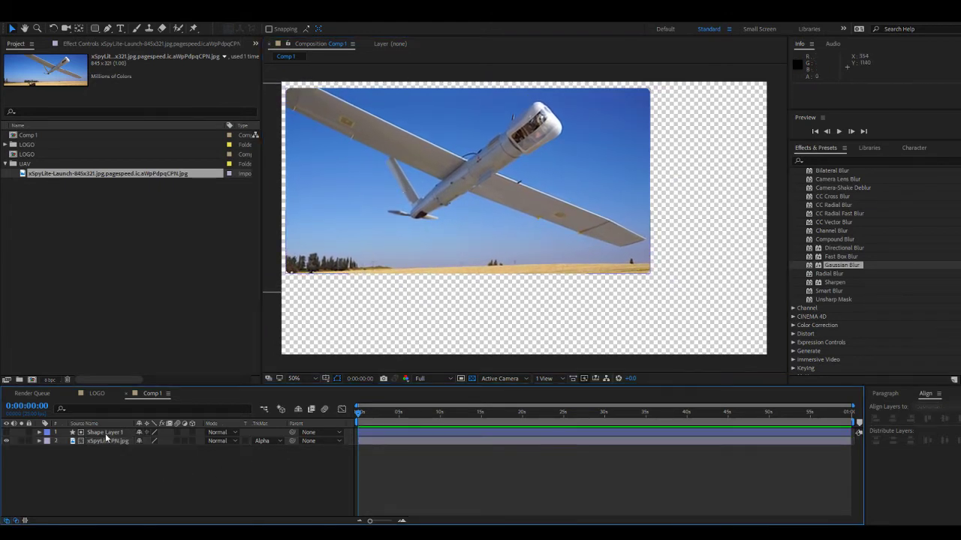
Duplicate the matte shape layer, place the copy beneath the drone image and make it visible.
left_click(106, 433)
key("ctrl+d")
left_click_drag(112, 436, 86, 475)
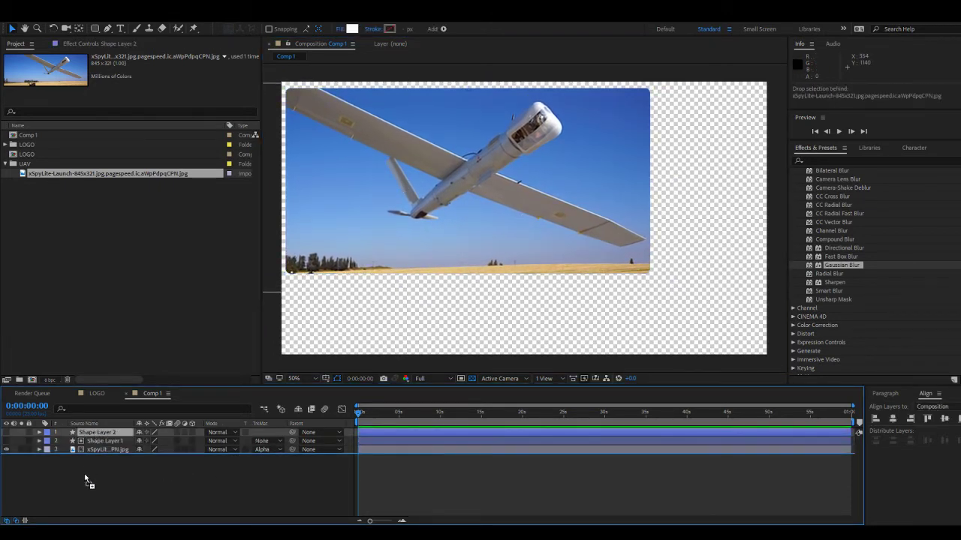
left_click(6, 450)
left_click(120, 458)
left_click(110, 450)
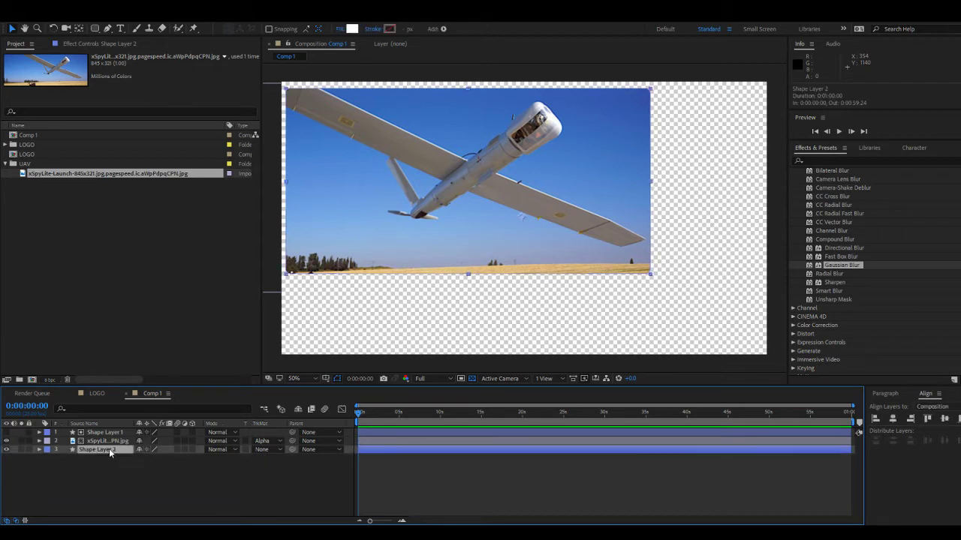
Change the fill colour of the shape copy beneath the drone image to red.
left_click(343, 30)
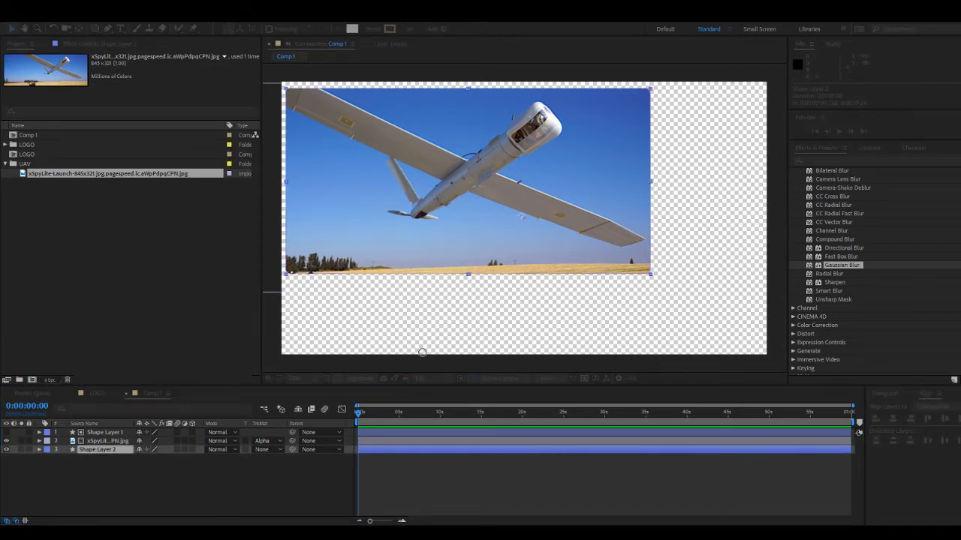
left_click_drag(421, 353, 529, 295)
left_click(580, 322)
left_click(521, 475)
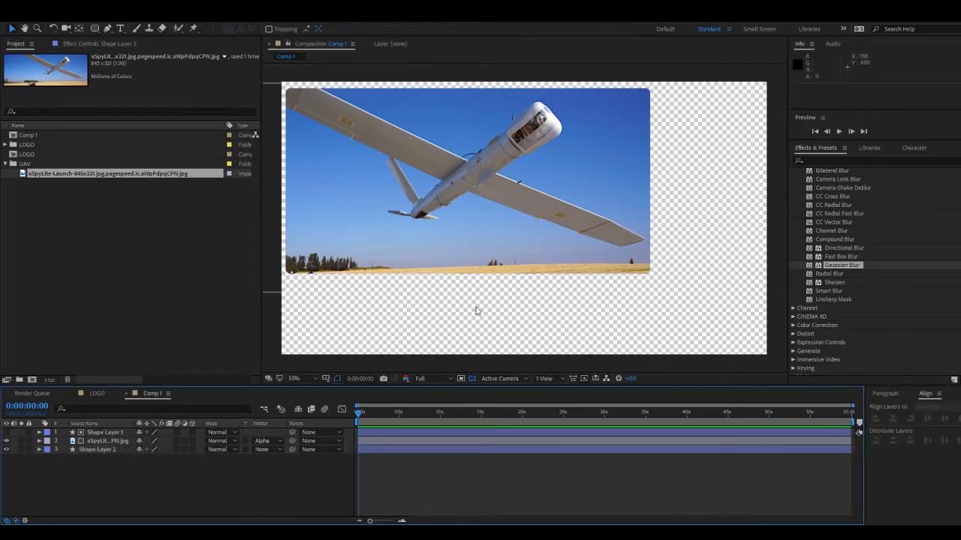
Nudge the drone image slightly left and down within its rounded matte to cover the red backing shape.
left_click(393, 443)
mouse_move(457, 224)
left_mouse_down()
mouse_move(485, 227)
mouse_move(498, 244)
mouse_move(485, 230)
mouse_move(512, 193)
mouse_move(495, 195)
mouse_move(481, 217)
mouse_move(470, 210)
mouse_move(464, 231)
mouse_move(454, 230)
left_mouse_up()
left_click(6, 449)
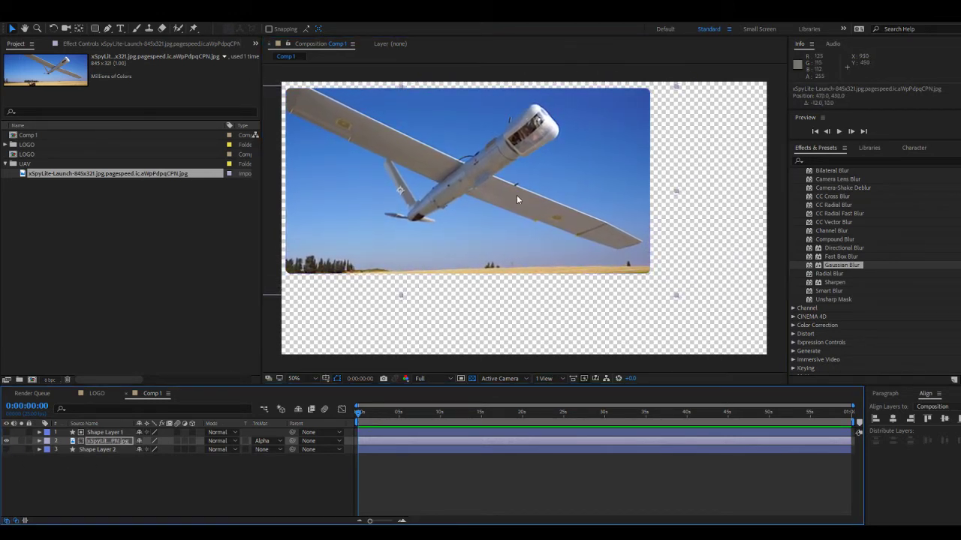
left_click_drag(516, 198, 511, 244)
key("ctrl+z")
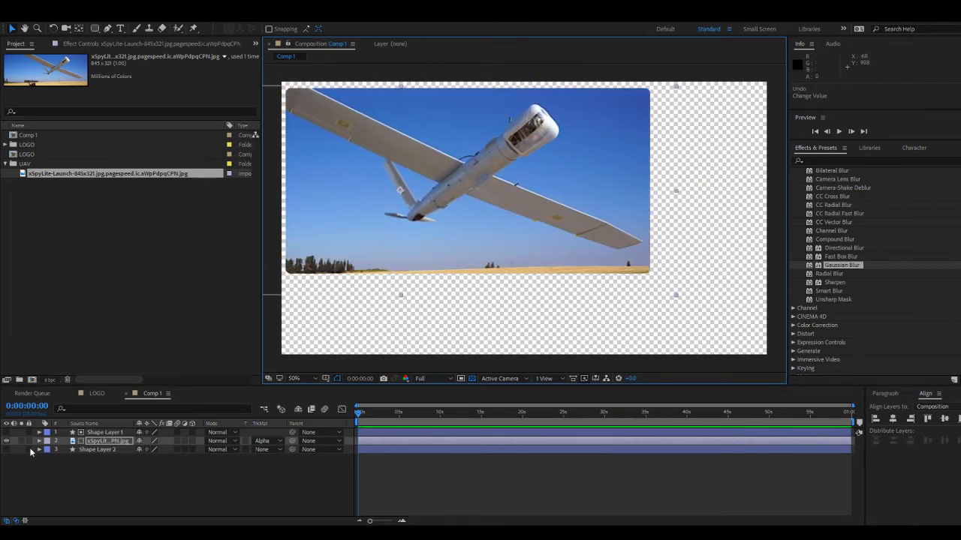
left_click(450, 474)
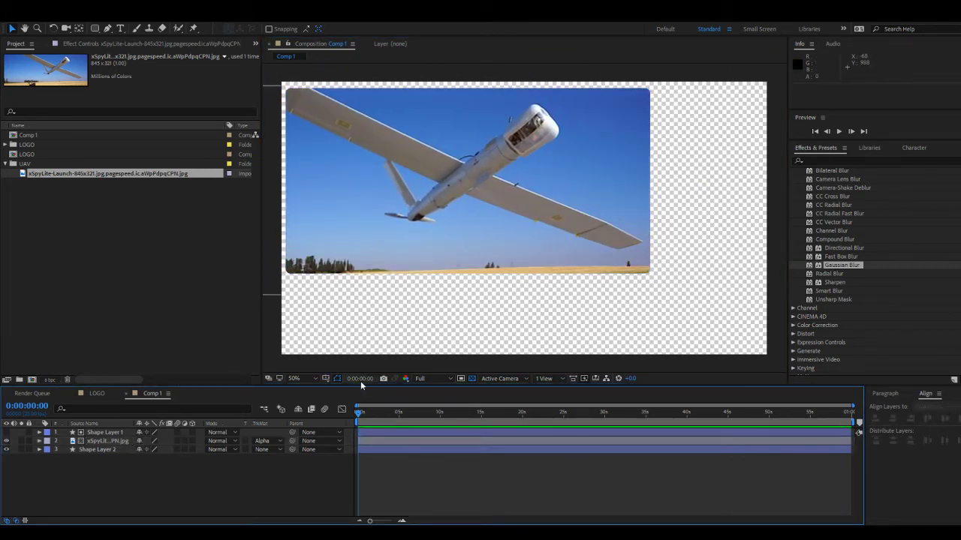
left_click(102, 443)
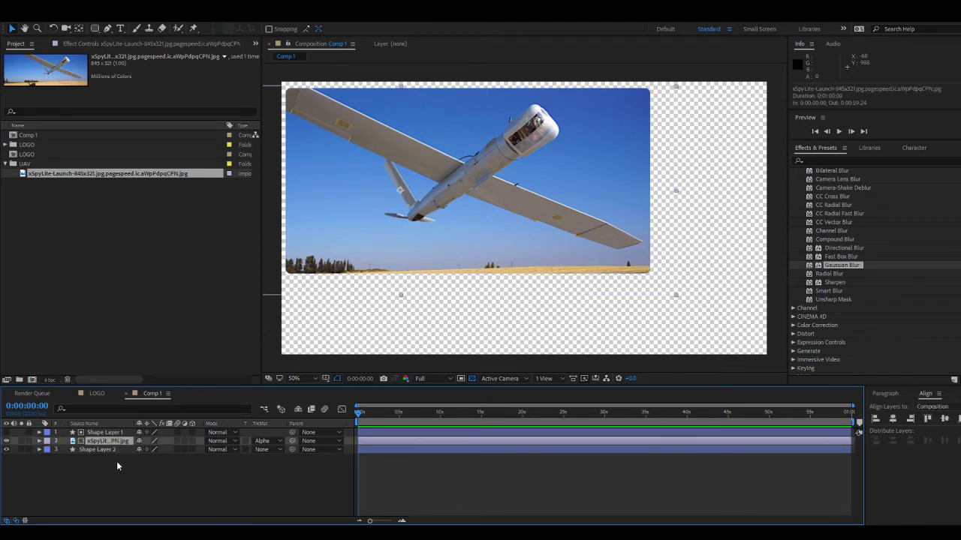
Duplicate the red backing shape layer and move the copy to the top of the layer stack.
left_click(93, 450)
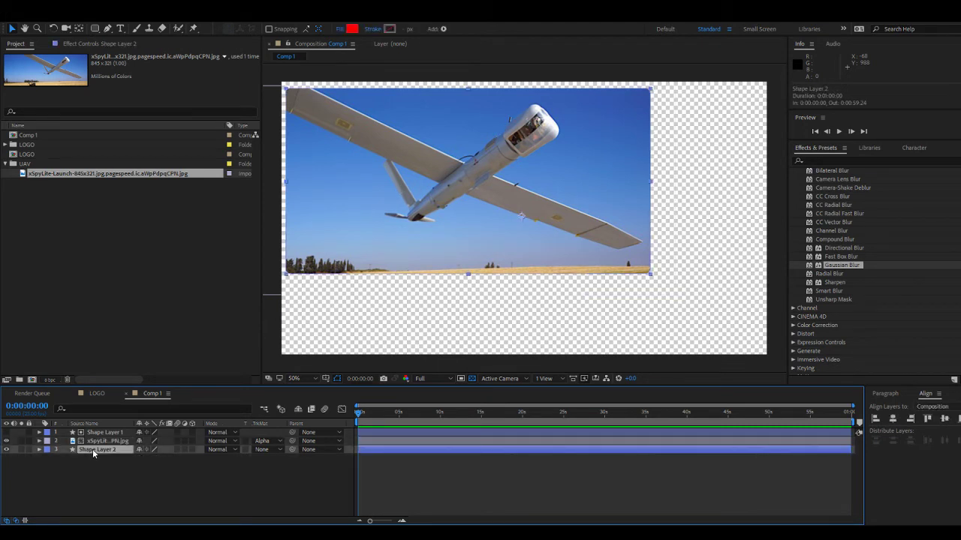
key("ctrl+d")
left_click_drag(93, 452, 94, 429)
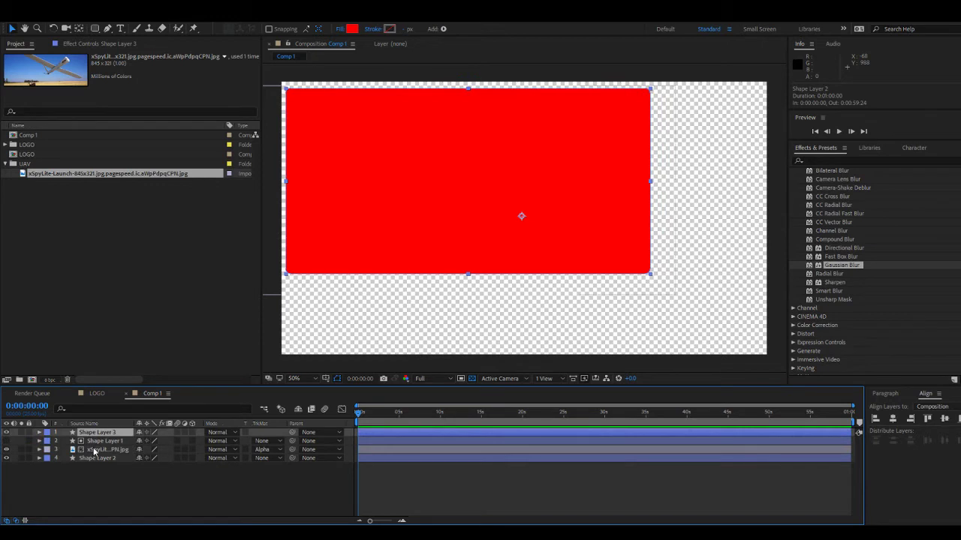
Give the topmost shape copy no fill and a white stroke about 11 px wide to frame the photo.
left_click(352, 28)
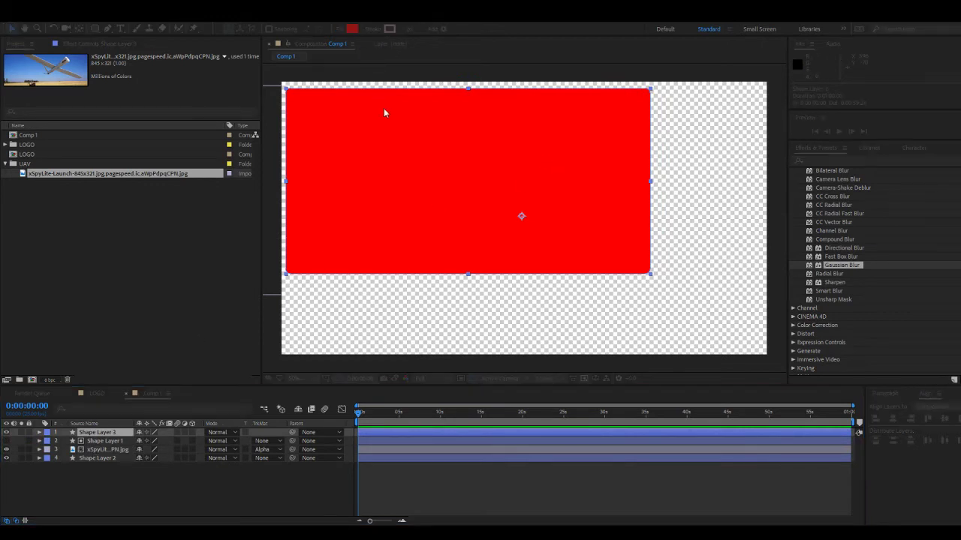
left_click(378, 322)
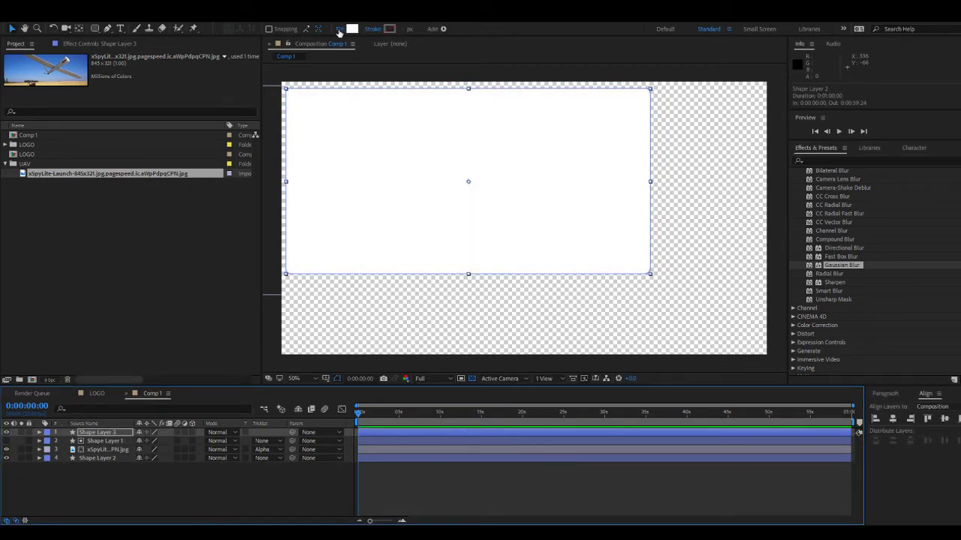
left_click(436, 244)
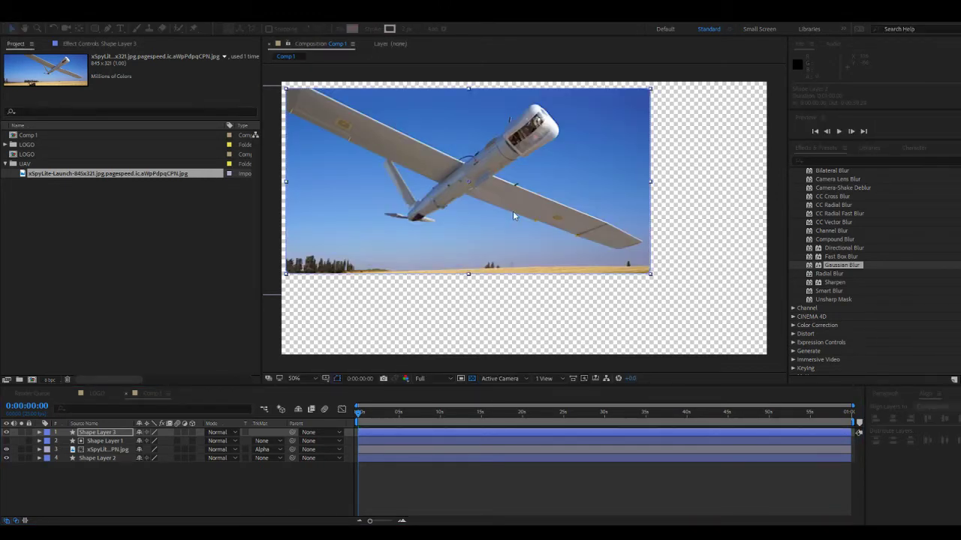
left_click_drag(404, 29, 412, 28)
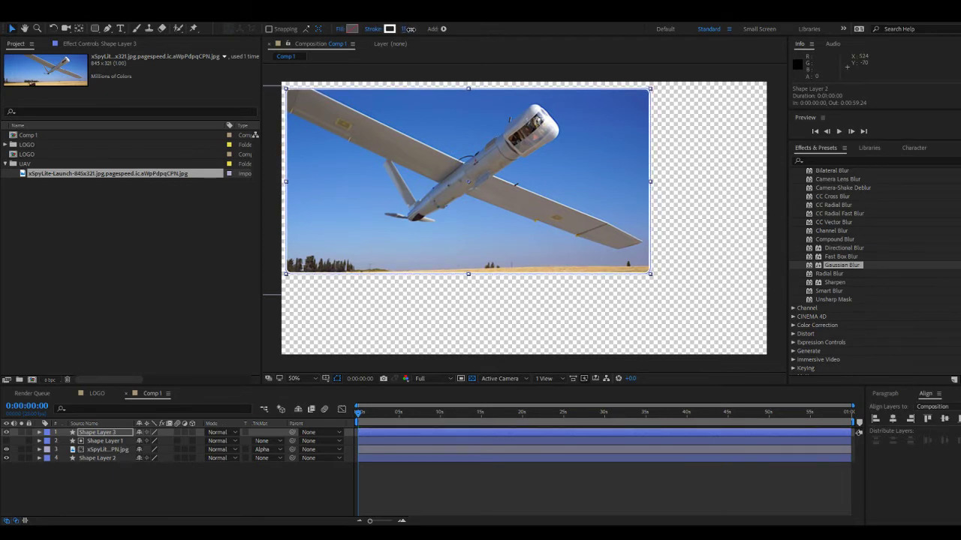
left_click(481, 485)
Enlarge the drone image inside its white frame and reposition it so the aircraft fills the rounded area.
left_click(413, 451)
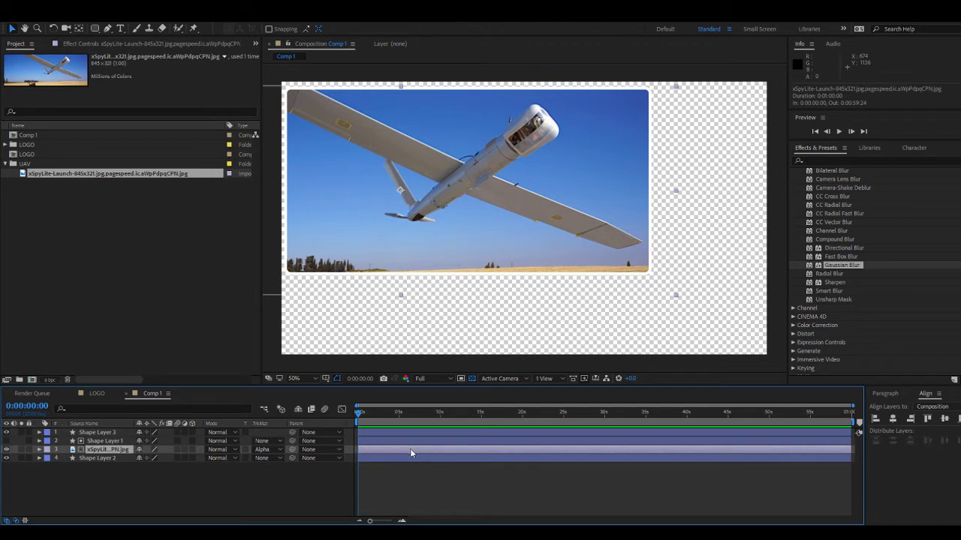
left_click_drag(394, 221, 367, 219)
left_click_drag(671, 301, 700, 313)
mouse_move(548, 220)
left_mouse_down()
mouse_move(541, 209)
mouse_move(548, 214)
left_mouse_up()
left_click(370, 470)
Pre-compose all four photo and shape layers into a composition named PIC_MOTION.
left_click(105, 434)
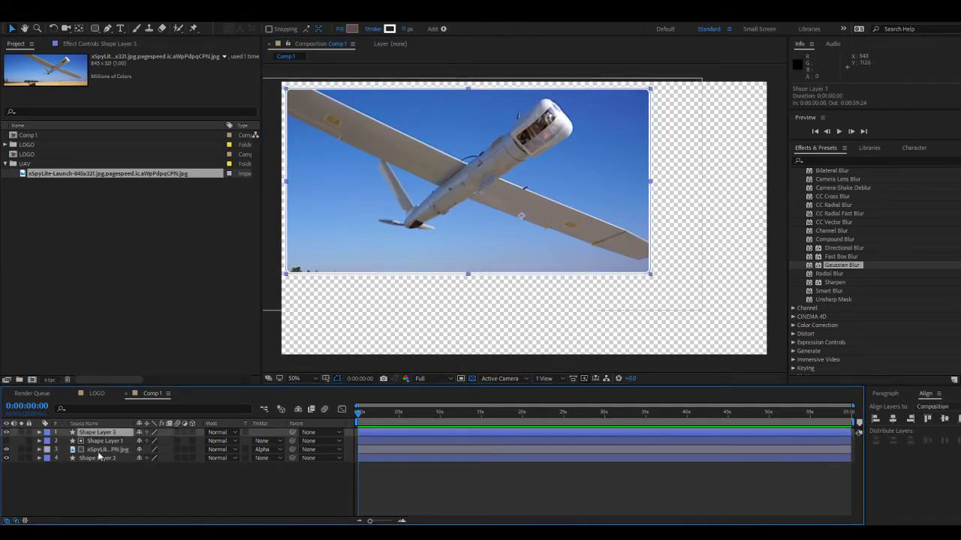
left_click(94, 459, "shift")
key("ctrl+shift+c")
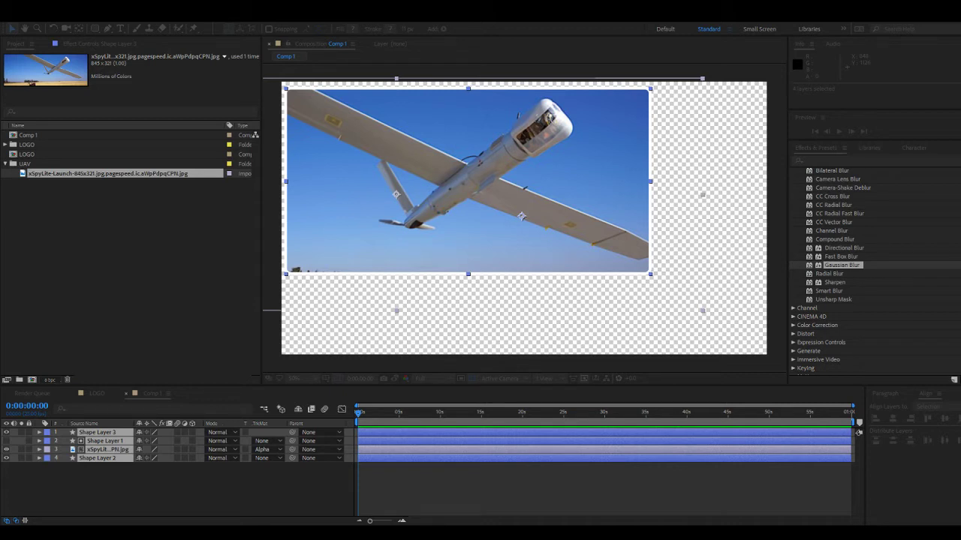
key("Return")
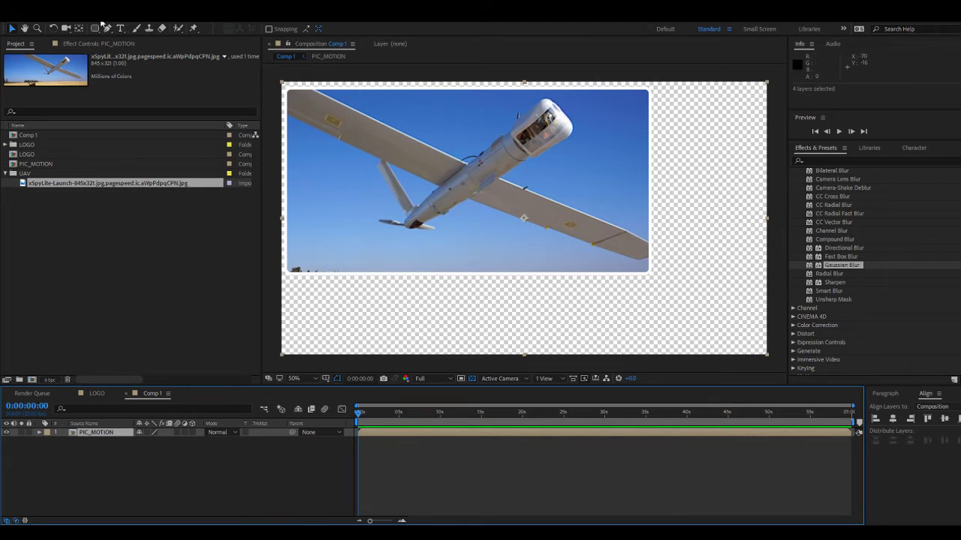
Move the PIC_MOTION layer's anchor point to the framed photo's centre and shift the layer to about 732, 426.
key("y")
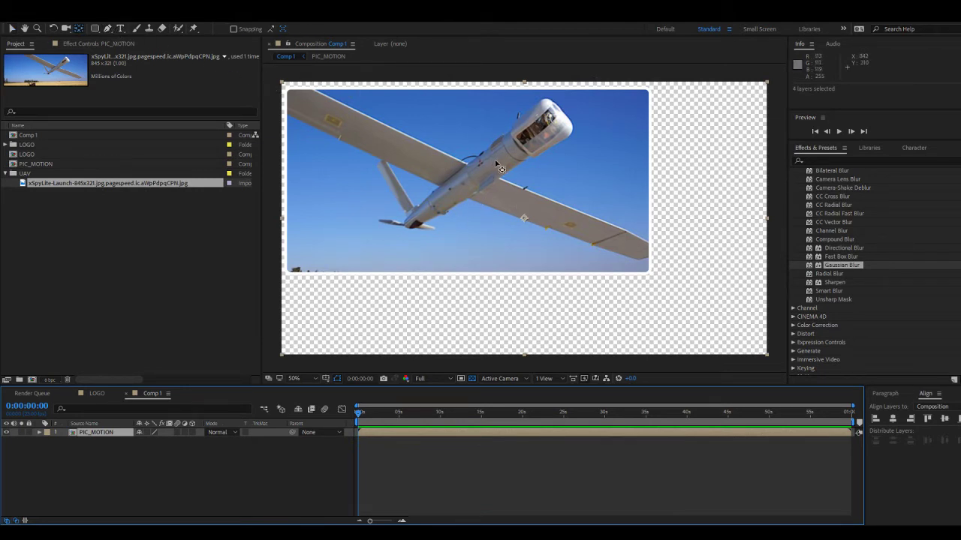
left_click_drag(525, 222, 464, 185)
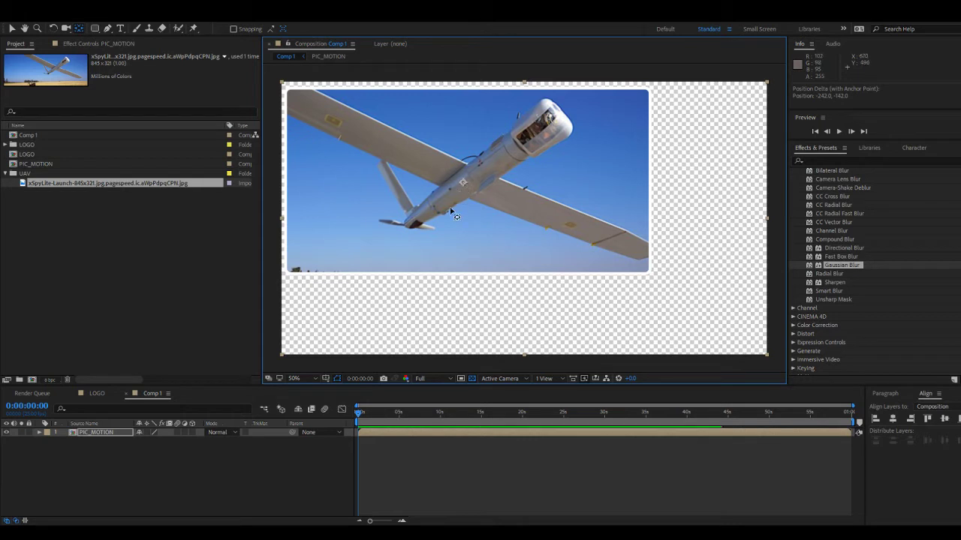
key("v")
mouse_move(445, 222)
left_mouse_down()
mouse_move(450, 234)
mouse_move(447, 224)
left_mouse_up()
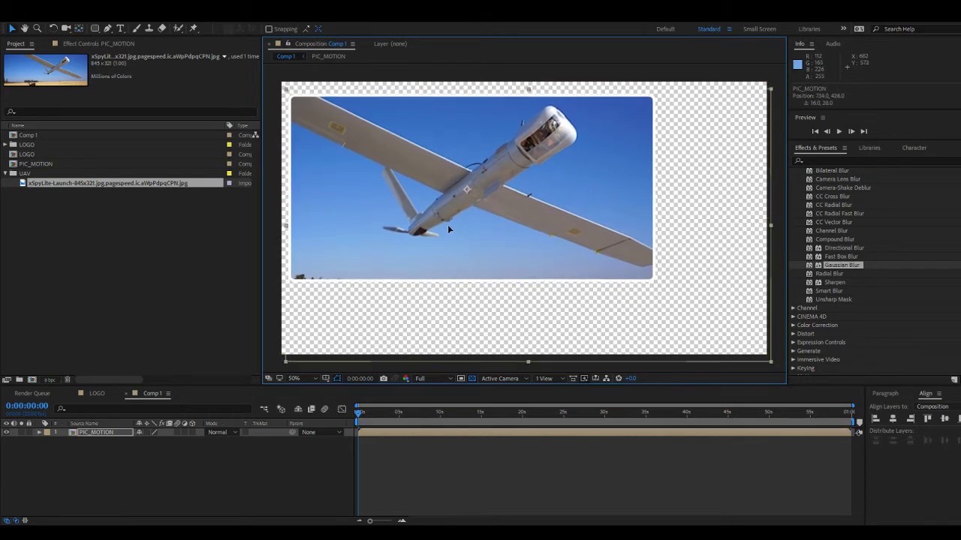
Mask the PIC_MOTION layer with a rounded rectangle drawn just outside the photo's white frame.
left_click(96, 29)
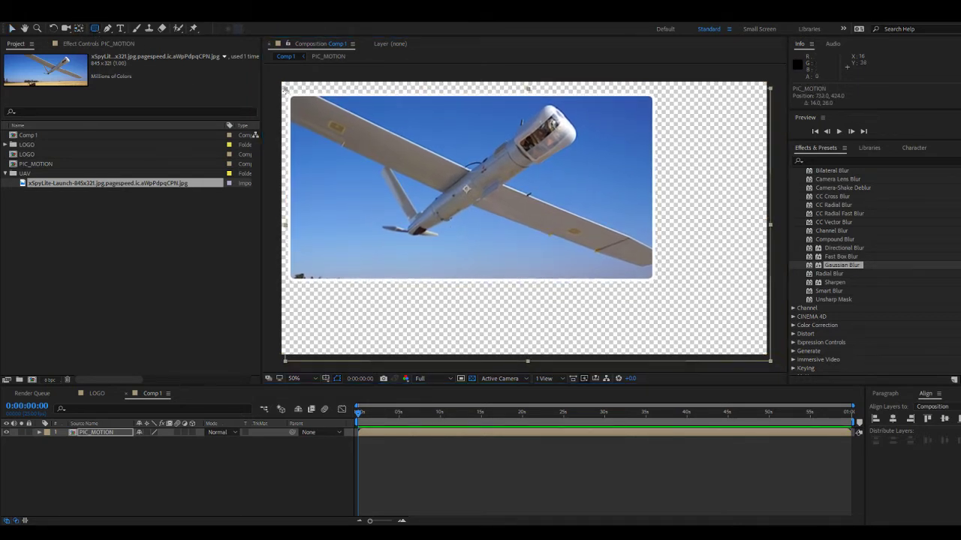
left_click_drag(285, 88, 660, 285)
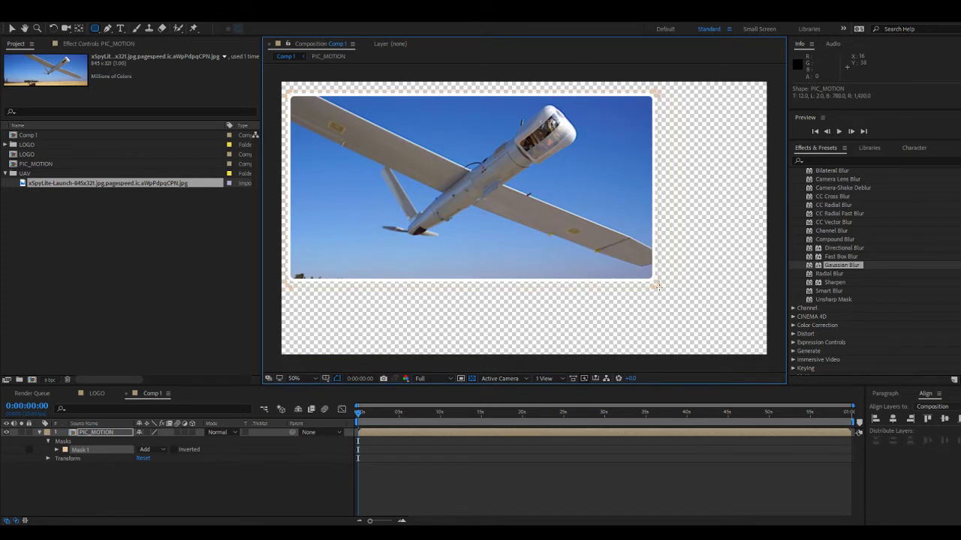
key("v")
left_click(532, 242)
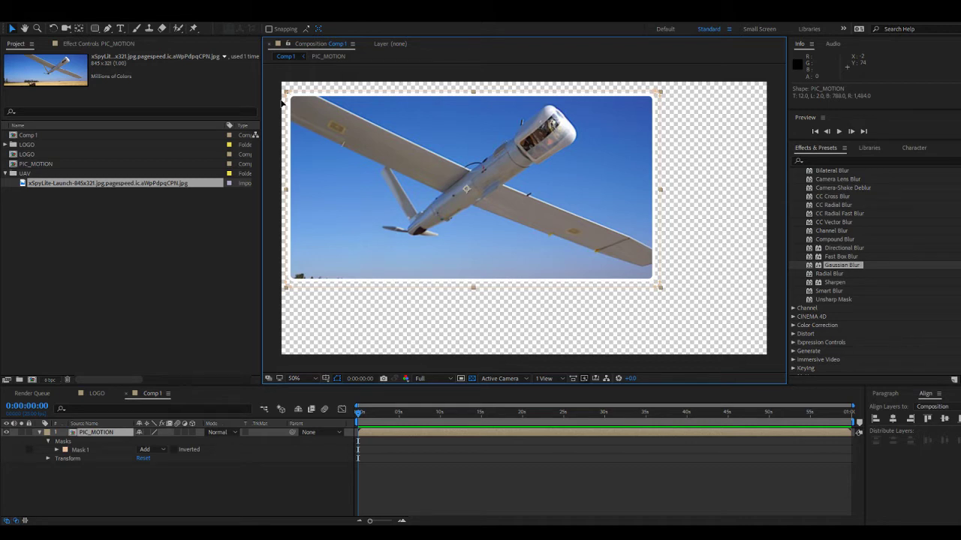
Centre the anchor point on the masked PIC_MOTION layer and shift the layer to about 777, 424.
key("ctrl+alt+Home")
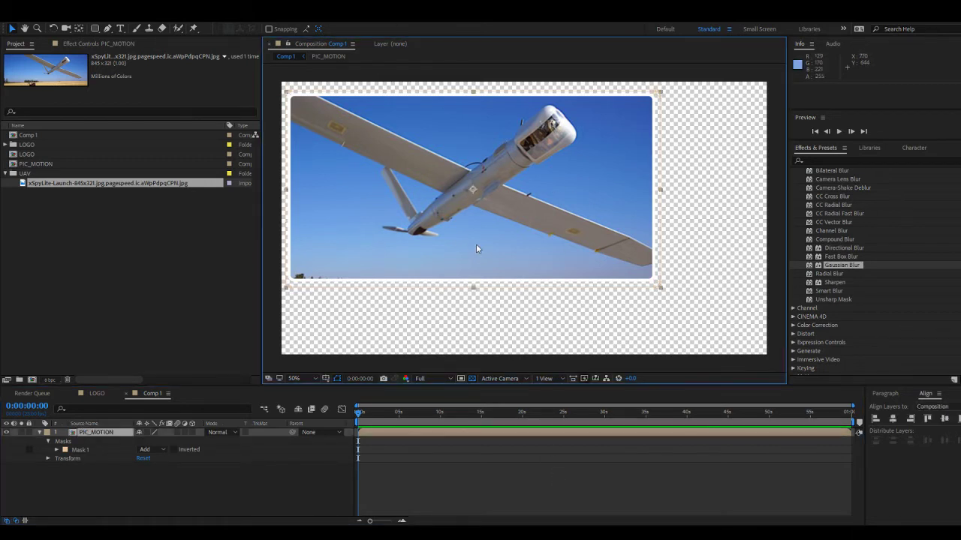
mouse_move(476, 244)
left_mouse_down()
mouse_move(498, 242)
mouse_move(500, 253)
mouse_move(494, 241)
left_mouse_up()
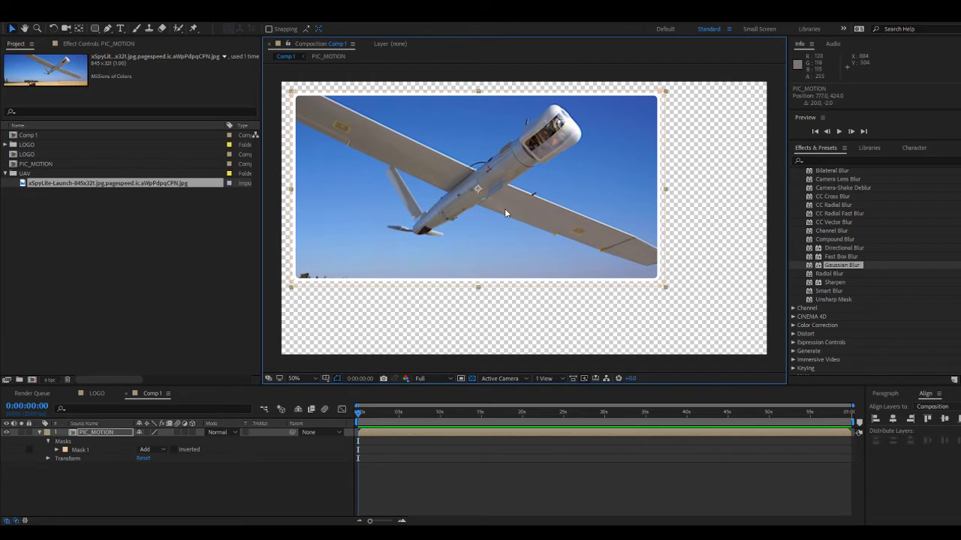
left_click(428, 472)
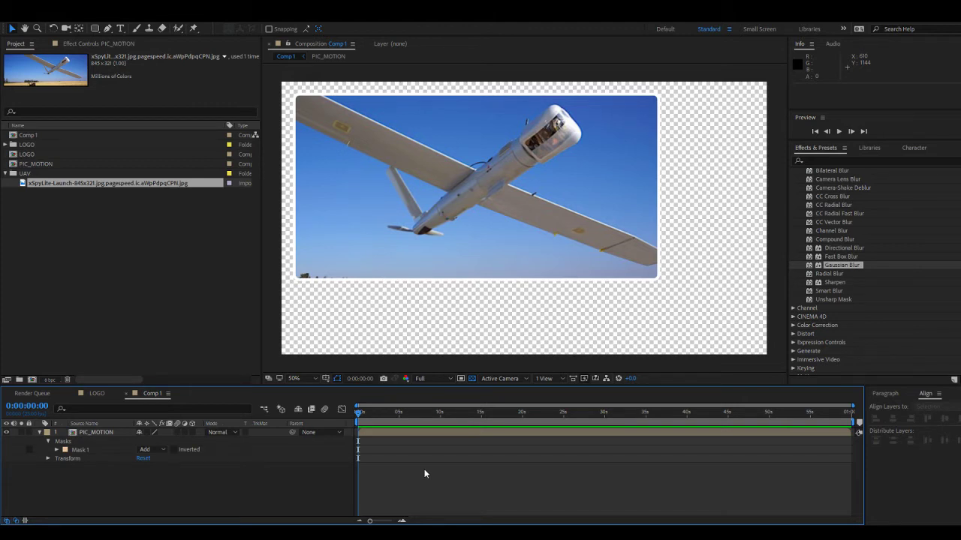
Add a text layer below the photo with the pasted caption "UAV วิเคราะห์และตรวจภาพพื้นผิวด้วยภาพทางอากาศ".
key("ctrl+y")
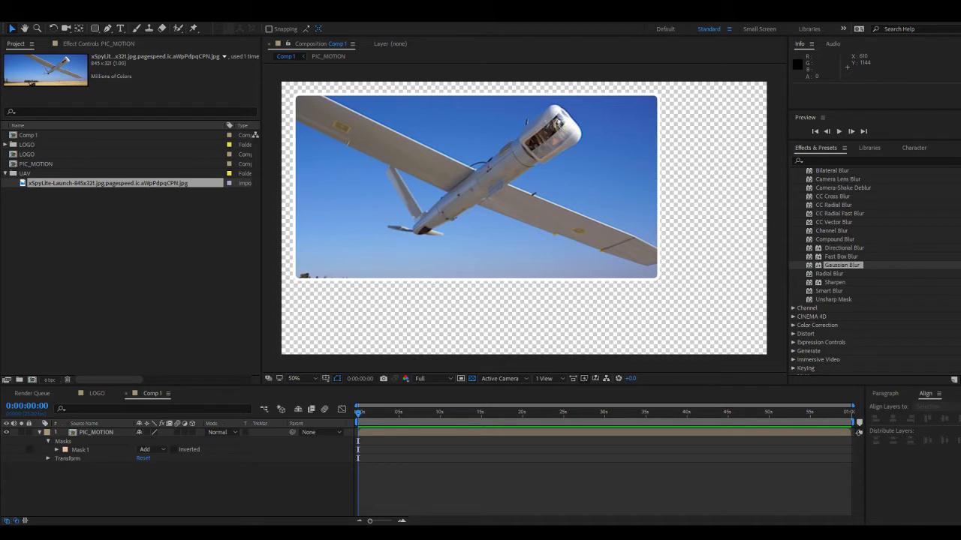
key("Escape")
left_click(122, 28)
left_click(368, 311)
key("ctrl+v")
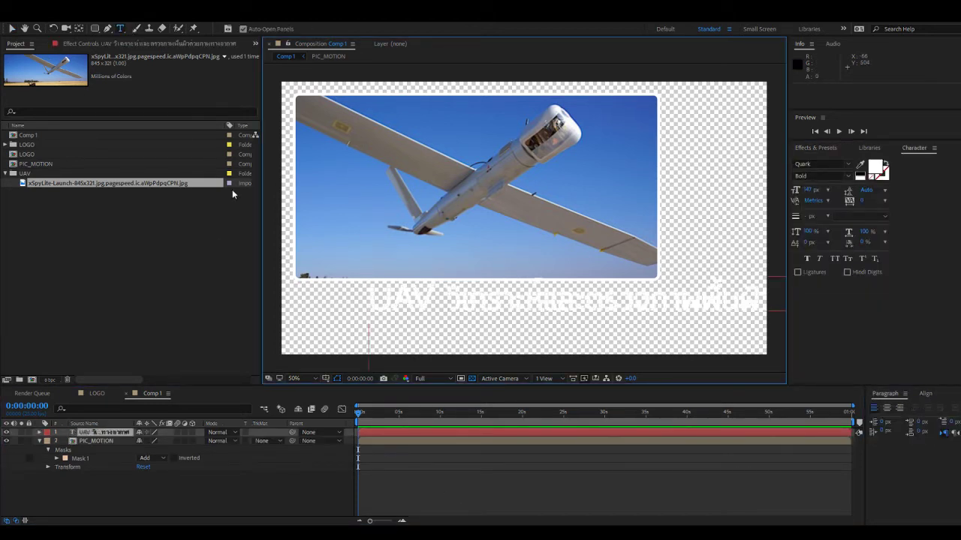
key("BackSpace")
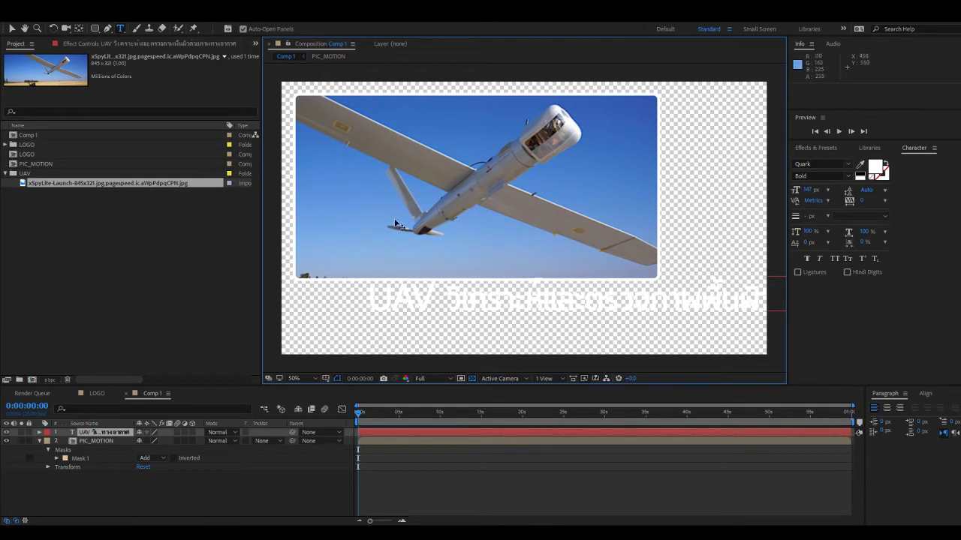
Scale the caption down, give it a near-black fill and place it under the photo at about 472, 862.
key("ctrl+a")
left_click(12, 28)
left_click_drag(564, 291, 475, 300)
left_click_drag(303, 277, 350, 283)
left_click_drag(621, 299, 566, 295)
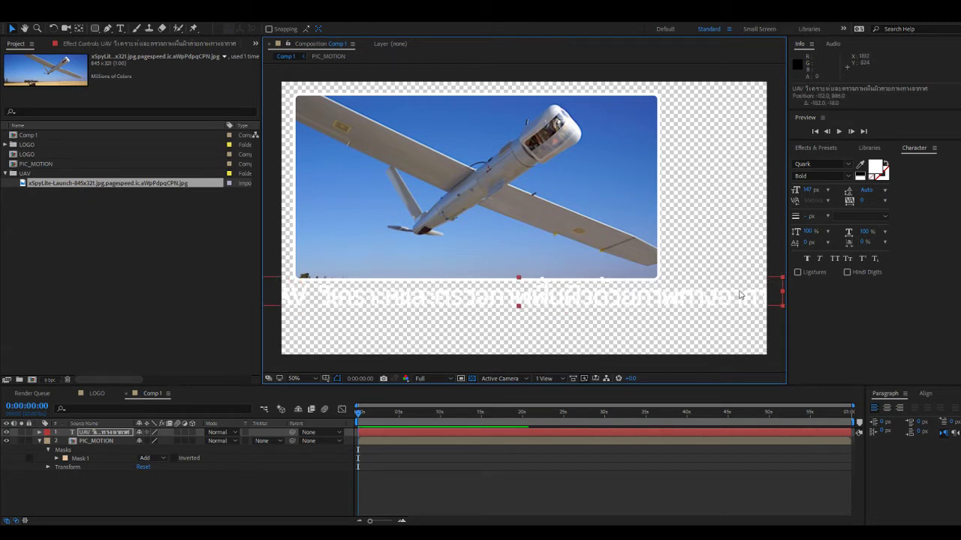
left_click_drag(740, 292, 685, 284)
left_click(875, 166)
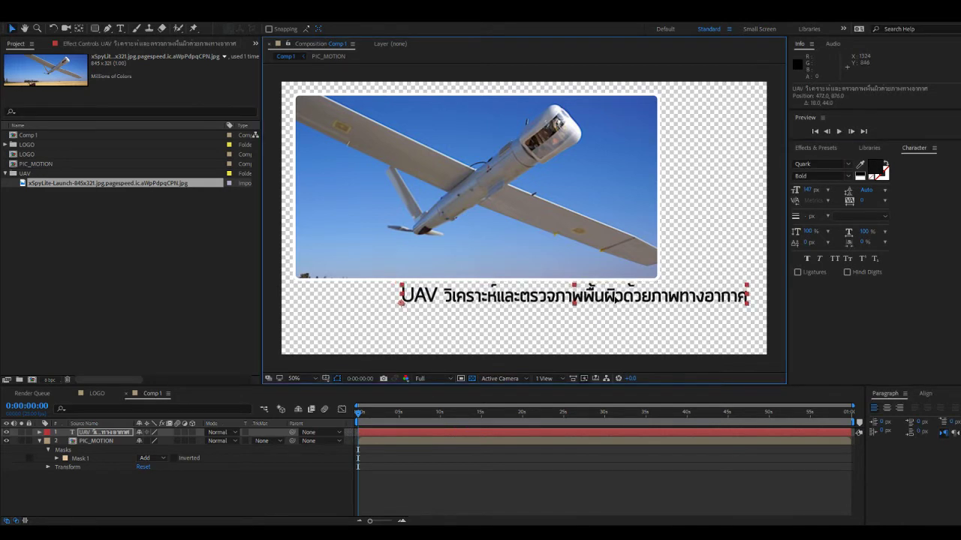
left_click_drag(613, 291, 615, 293)
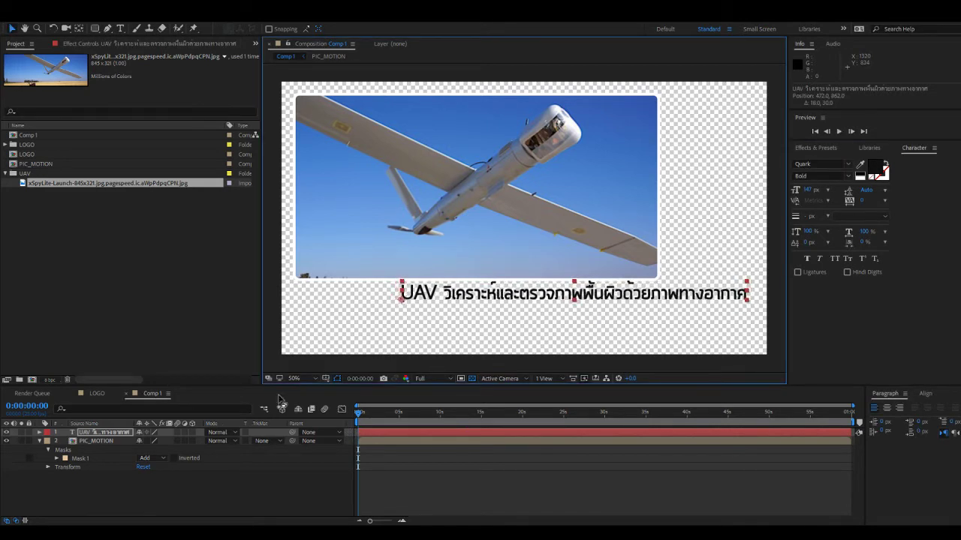
Make the caption and PIC_MOTION layers 3D, then turn the photo about its vertical axis and shift it to about 814.5, 460, 13.7.
left_click(193, 440)
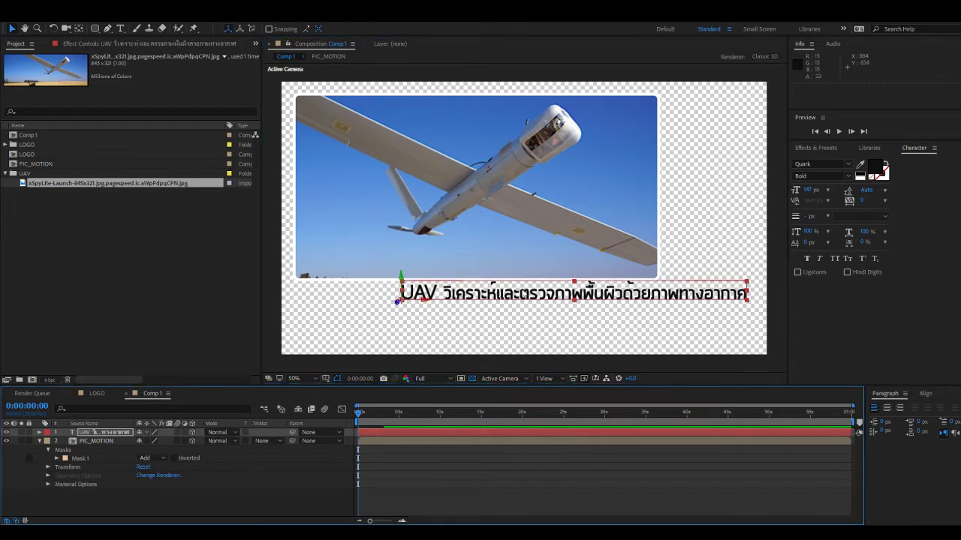
left_click(482, 194)
key("w")
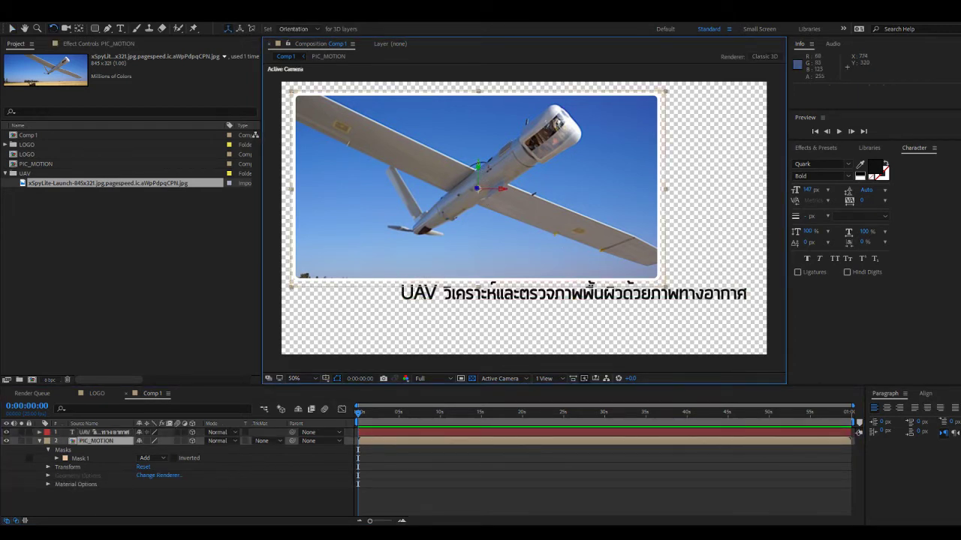
left_click_drag(478, 167, 510, 197)
key("v")
Centre the caption's anchor point, set its Y orientation to 10° and move it to about 1042.8, 761.4, -361.8.
left_click(559, 282)
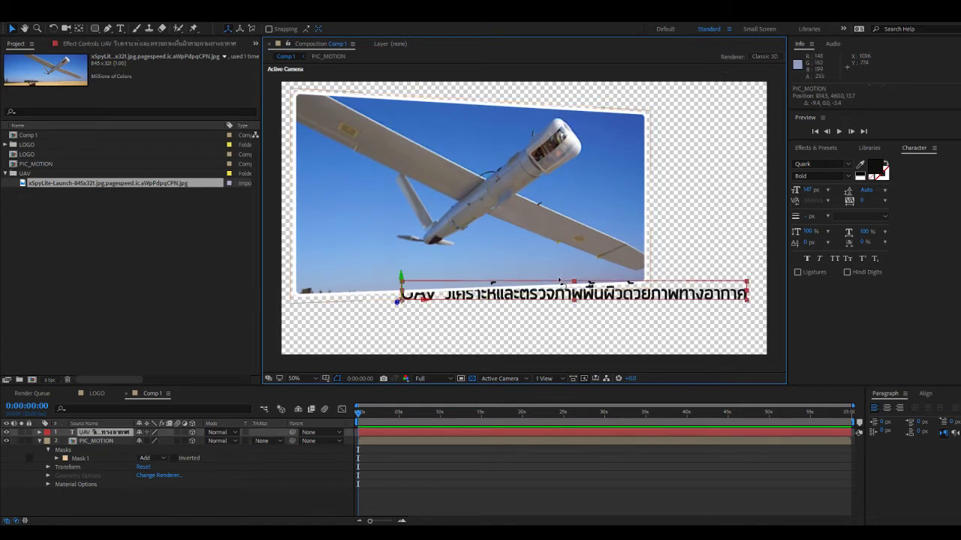
key("w")
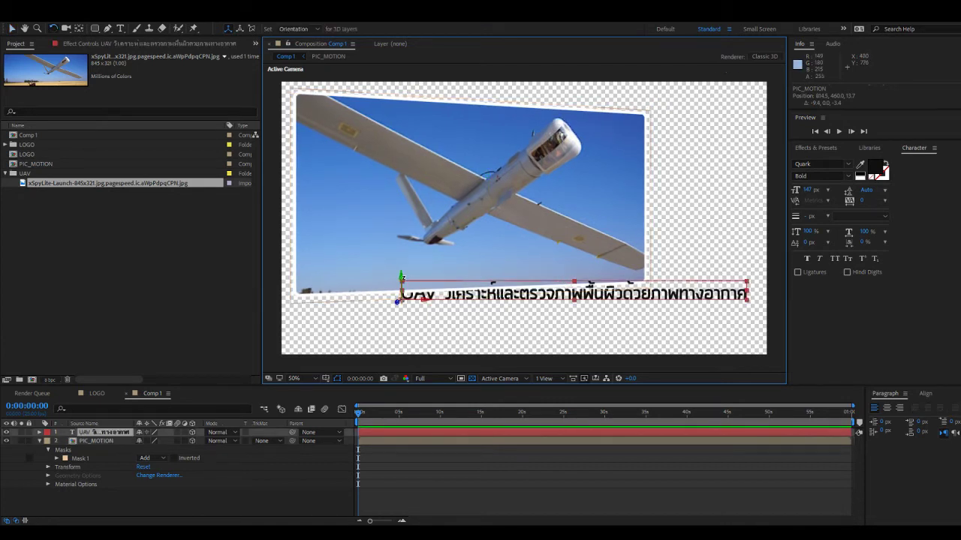
key("ctrl+alt+Home")
left_click_drag(575, 268, 559, 272)
key("v")
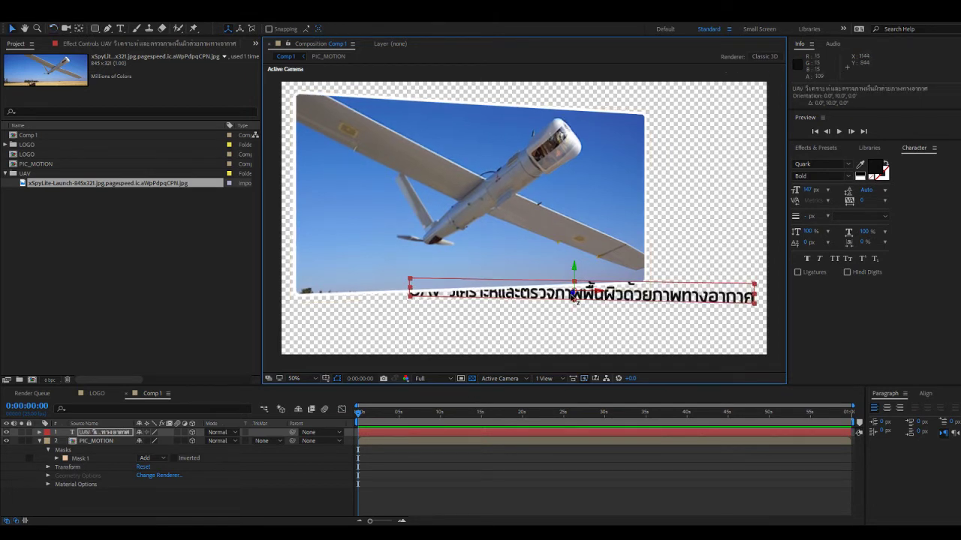
left_click_drag(571, 304, 498, 356)
left_click_drag(588, 306, 547, 260)
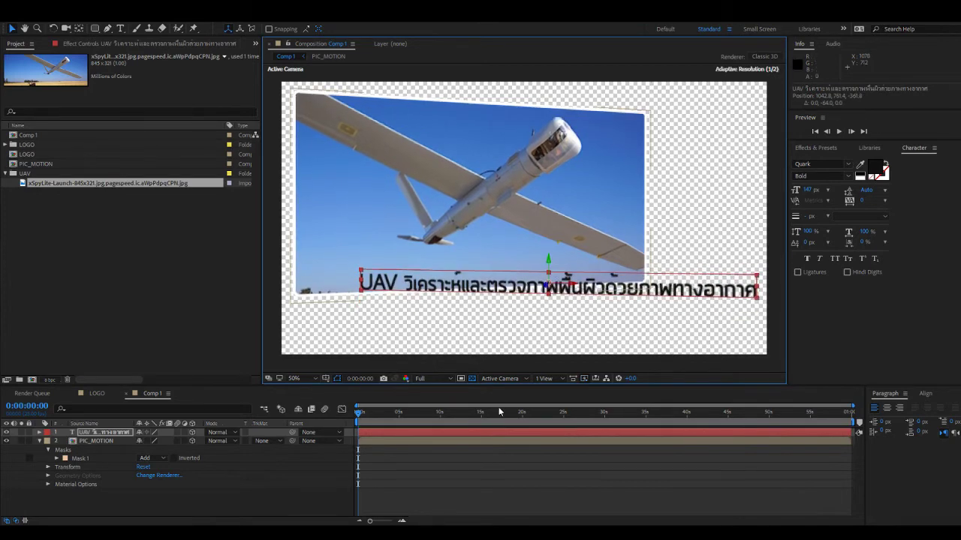
Add a camera to the composition and lock its layer.
left_click(433, 505)
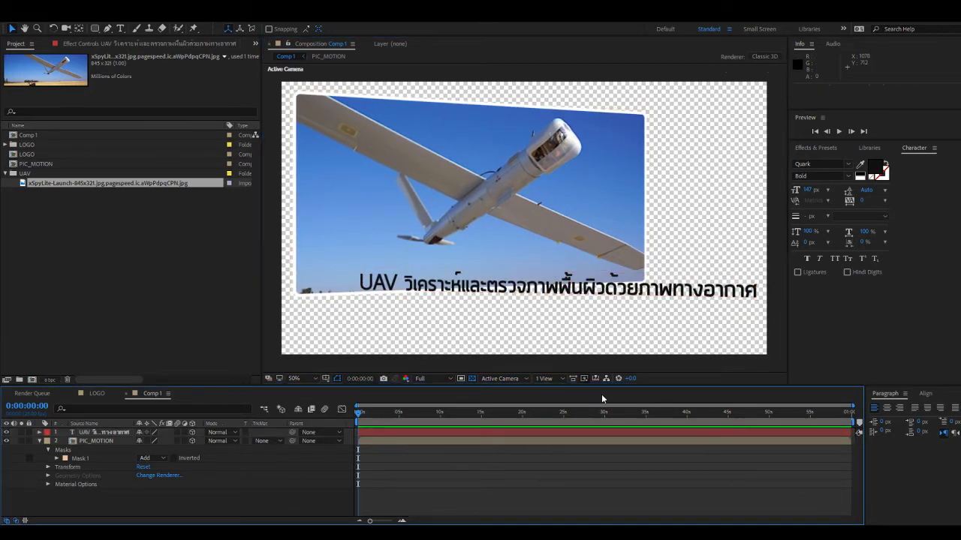
key("ctrl+y")
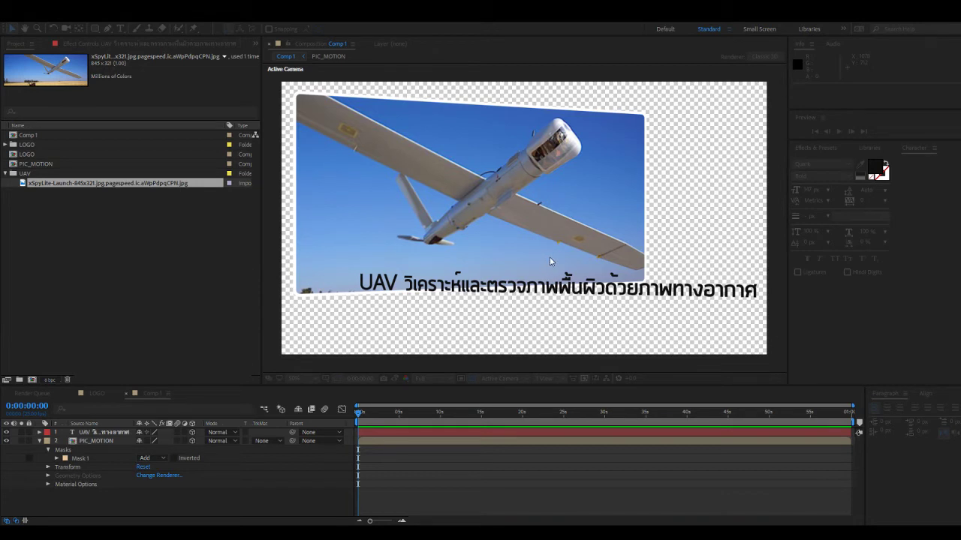
left_click(591, 374)
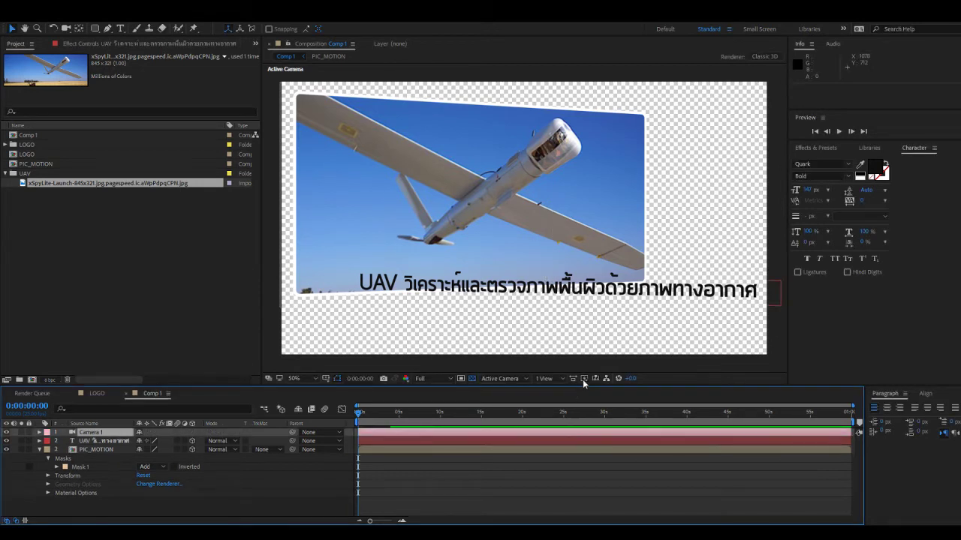
left_click(29, 433)
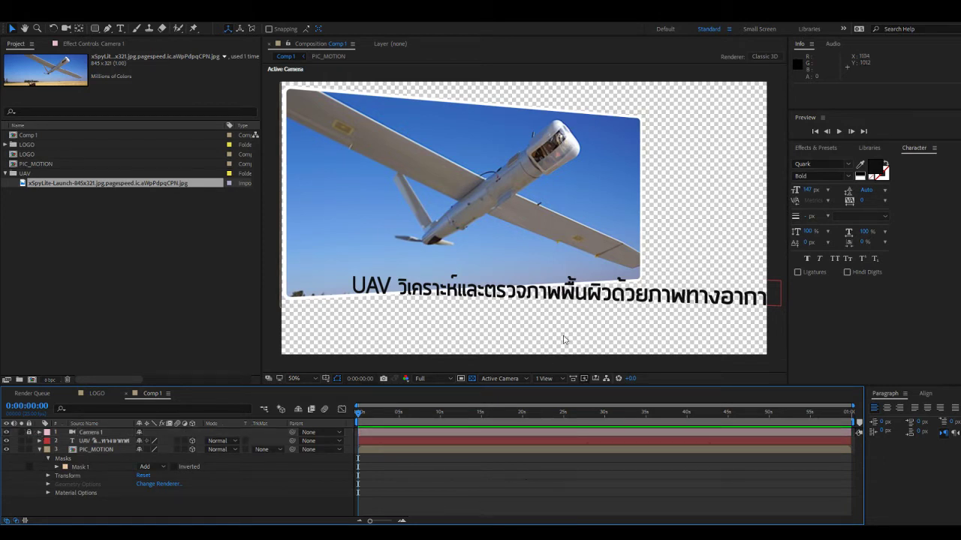
Reduce the caption's font size to about 118 px, recentre its anchor point and move it to about 1120.1, 768.6, -375.4.
left_click(613, 304)
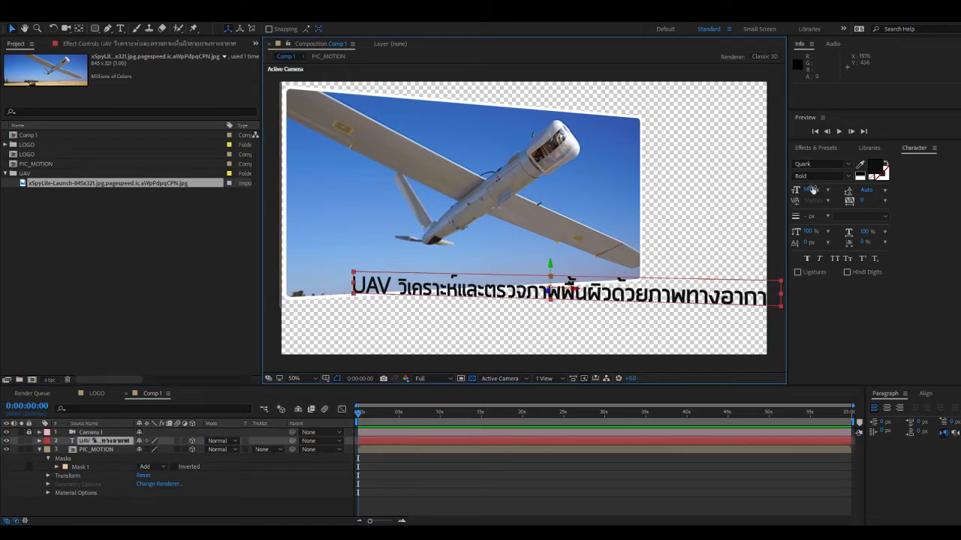
left_click_drag(811, 192, 780, 192)
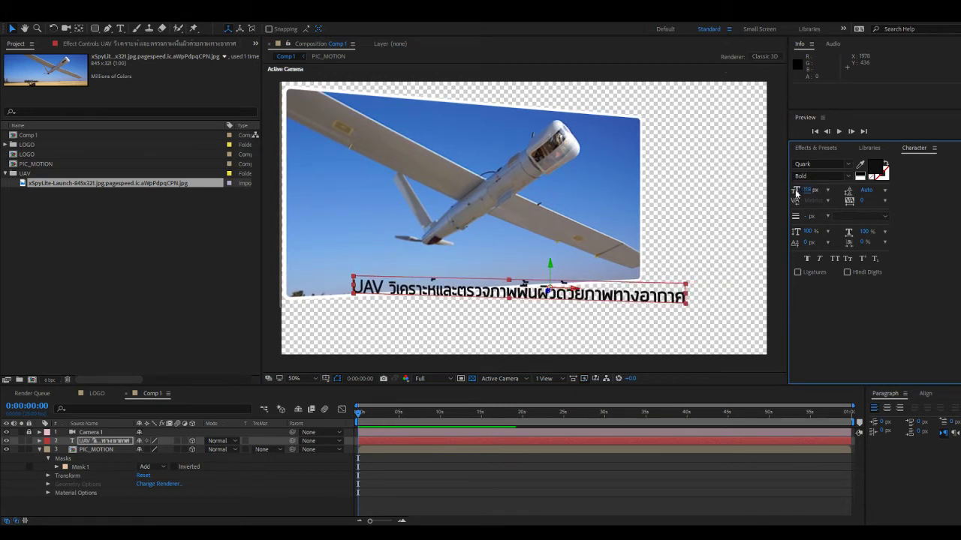
key("ctrl+alt+Home")
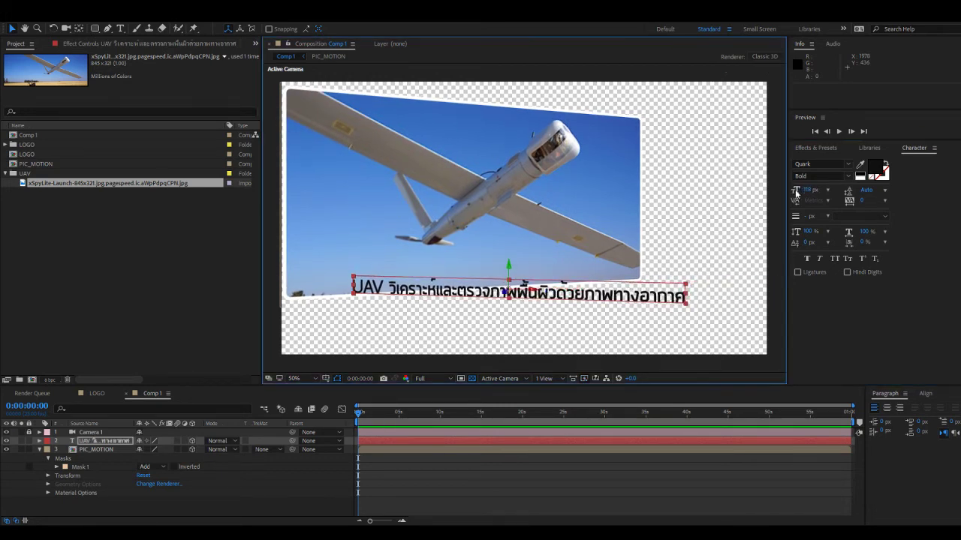
left_click_drag(540, 292, 590, 292)
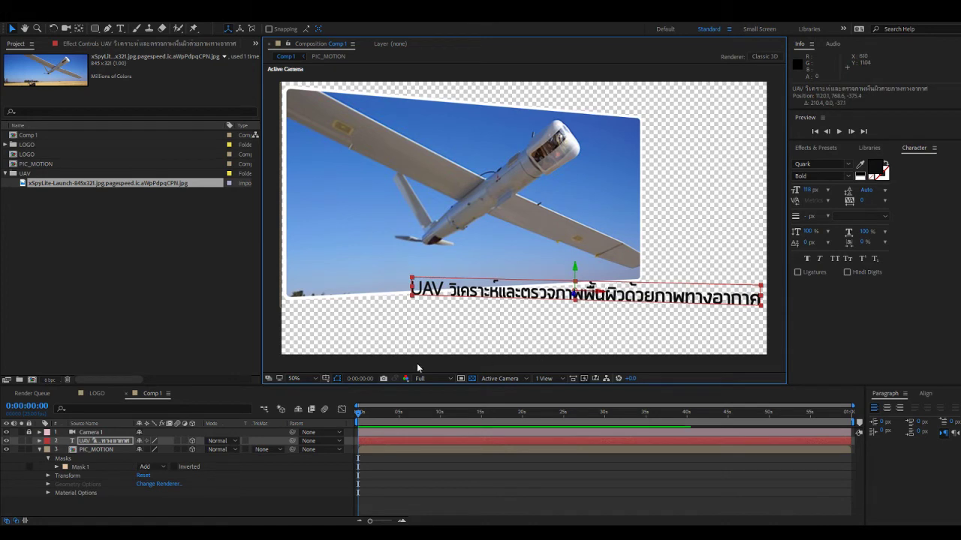
Return the caption to a 2D layer, centre it in the composition and enlarge it to about 85% scale.
left_click(192, 445)
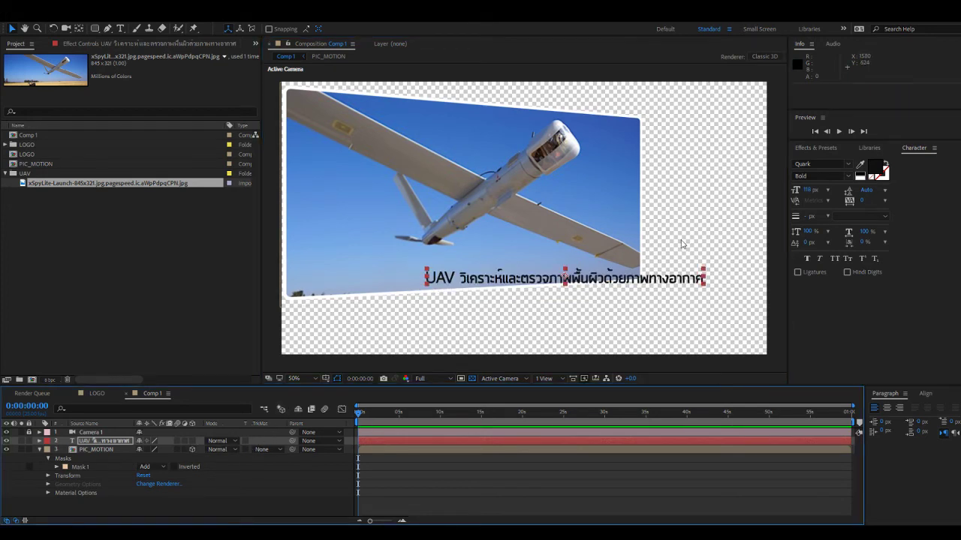
left_click_drag(614, 276, 555, 233)
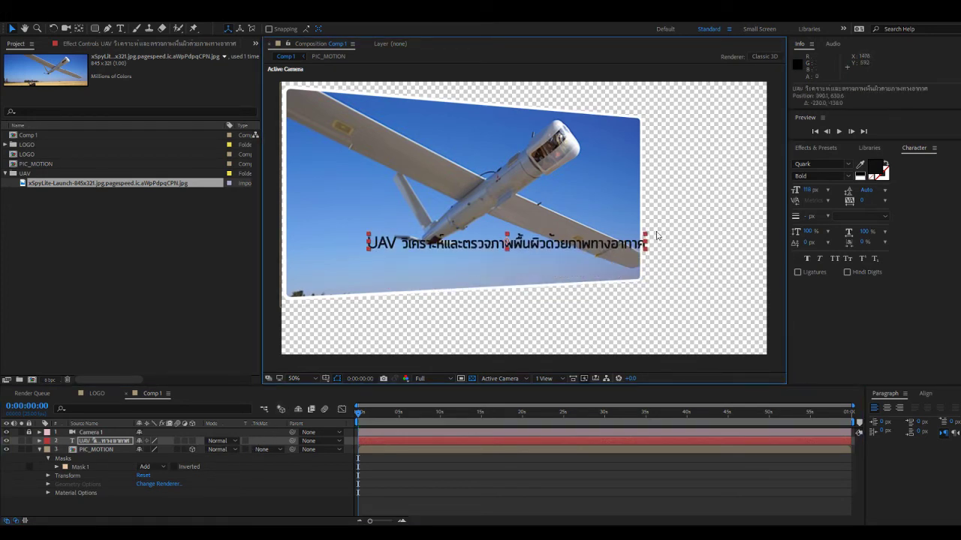
left_click(925, 394)
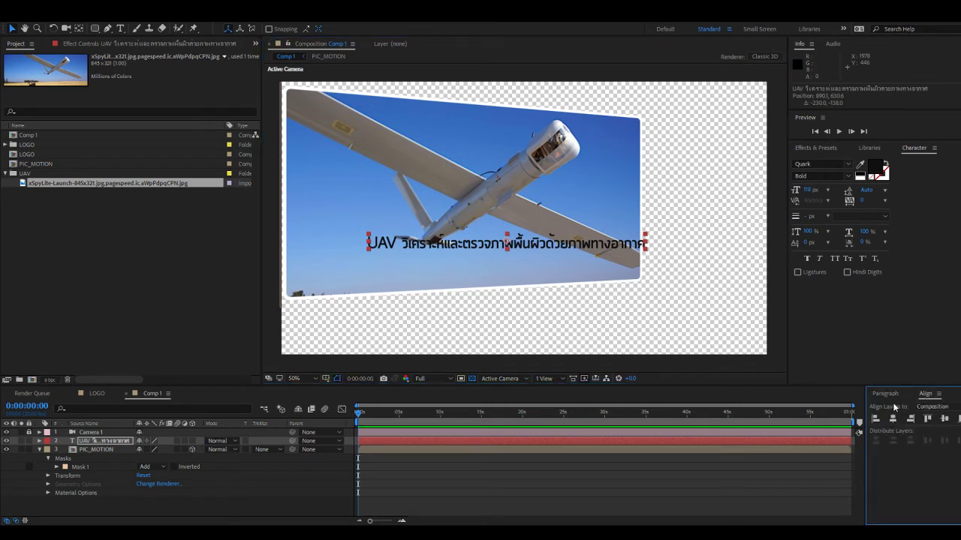
left_click_drag(665, 217, 740, 195)
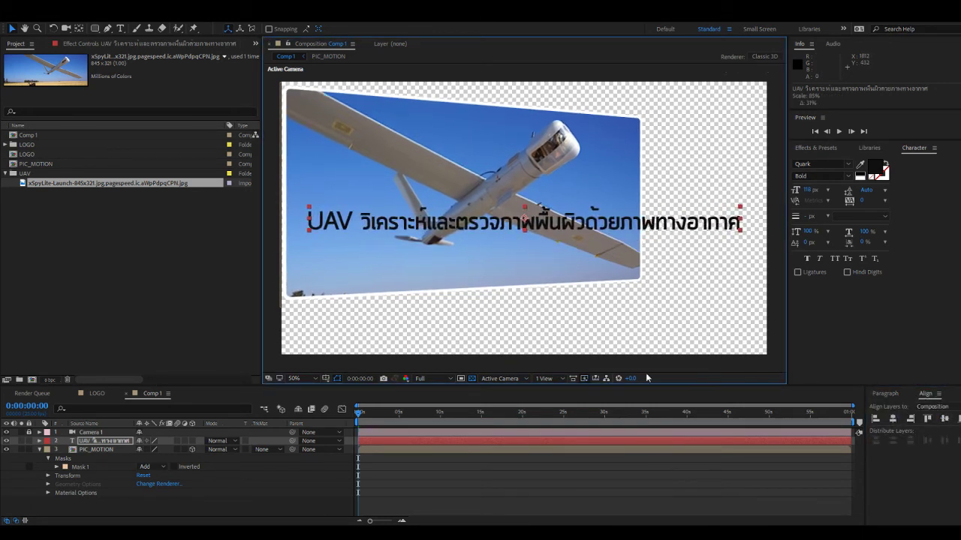
left_click(582, 482)
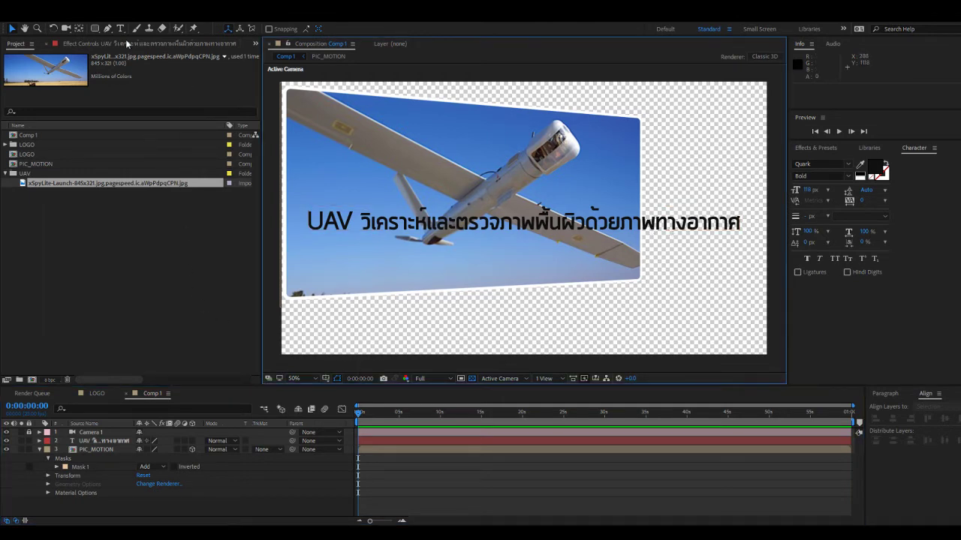
Draw a light blue rounded rectangle about 1786 by 190 px over the caption and centre it in the composition.
left_click(95, 28)
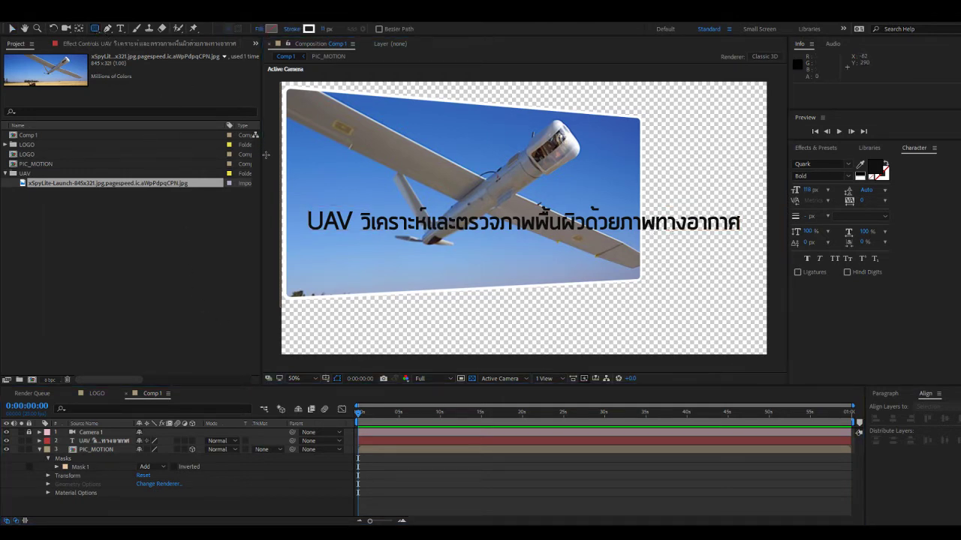
left_click(309, 30)
left_click_drag(297, 191, 748, 240)
key("v")
left_click(893, 419)
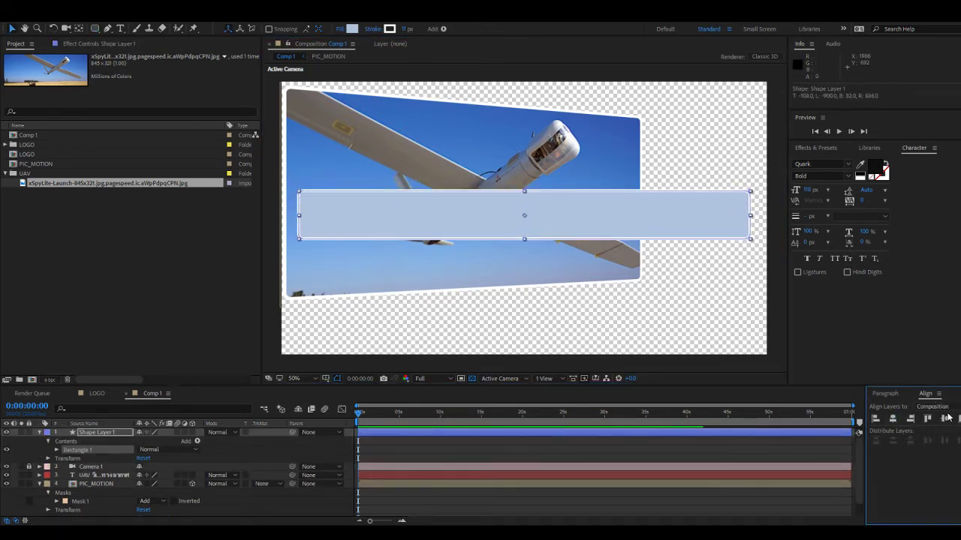
left_click(944, 418)
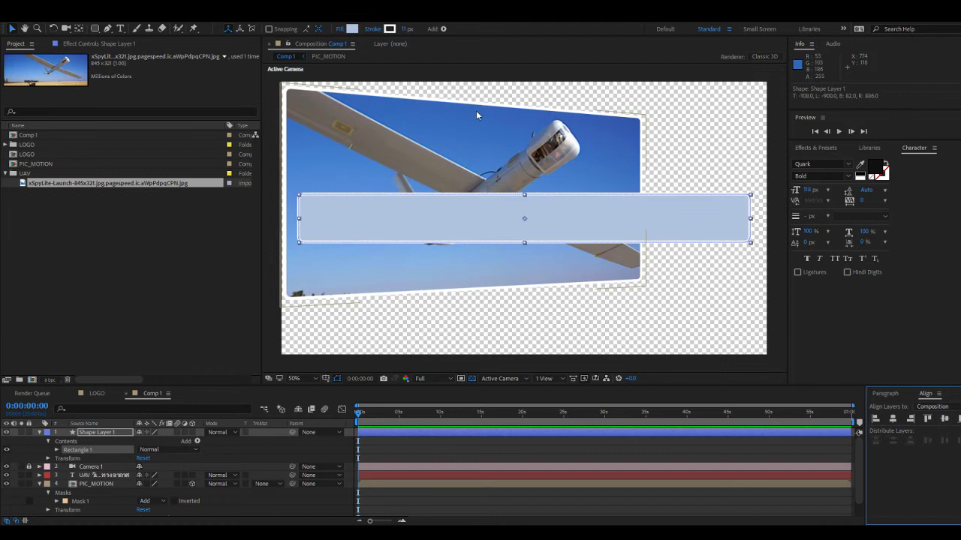
Set the rounded rectangle's stroke width to 0 px.
left_click(405, 28)
type("0")
key("Return")
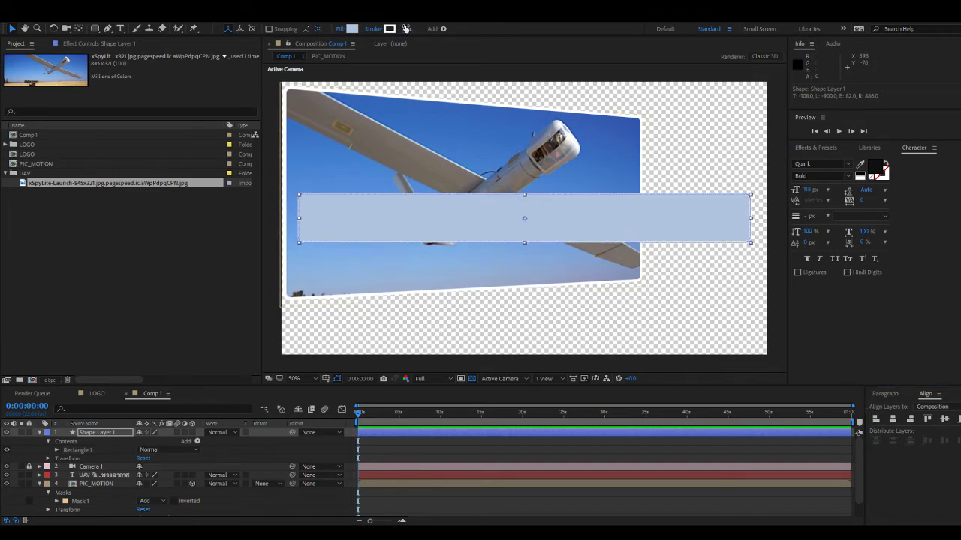
Set the light blue rounded rectangle's stroke width to 2 px.
left_click(622, 304)
left_click(602, 201)
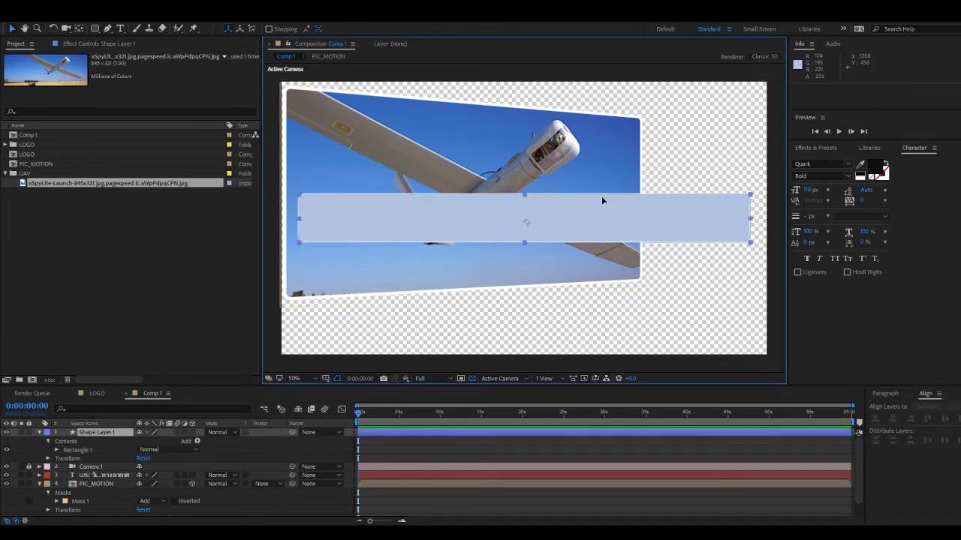
left_click(403, 29)
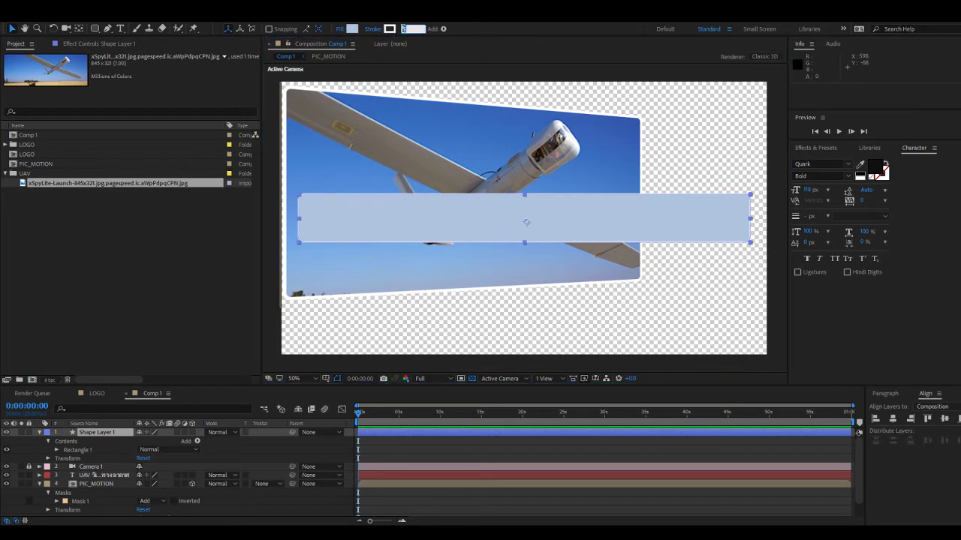
key("Return")
left_click(691, 148)
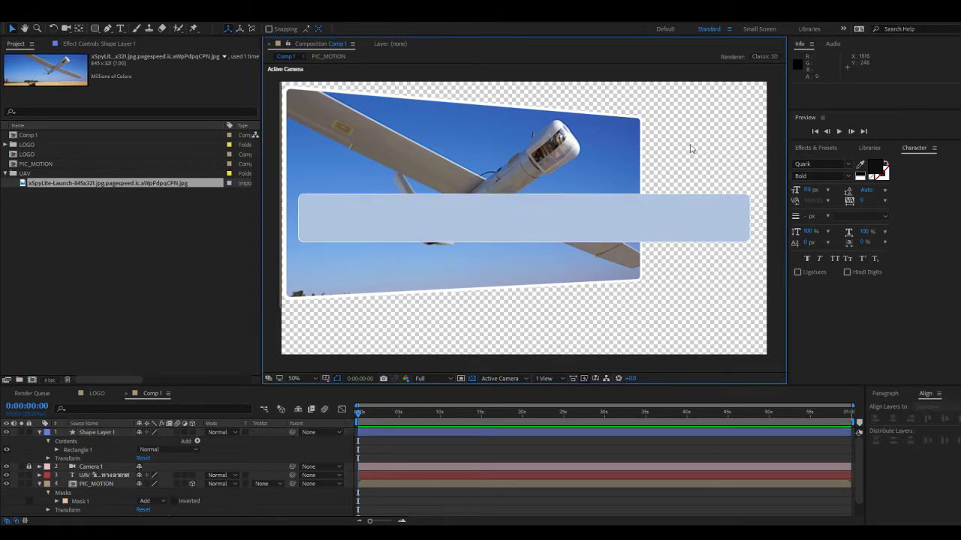
In the PIC_MOTION precomposition, set the photo frame's stroke width to 4 px and return to Comp 1.
left_click(614, 137)
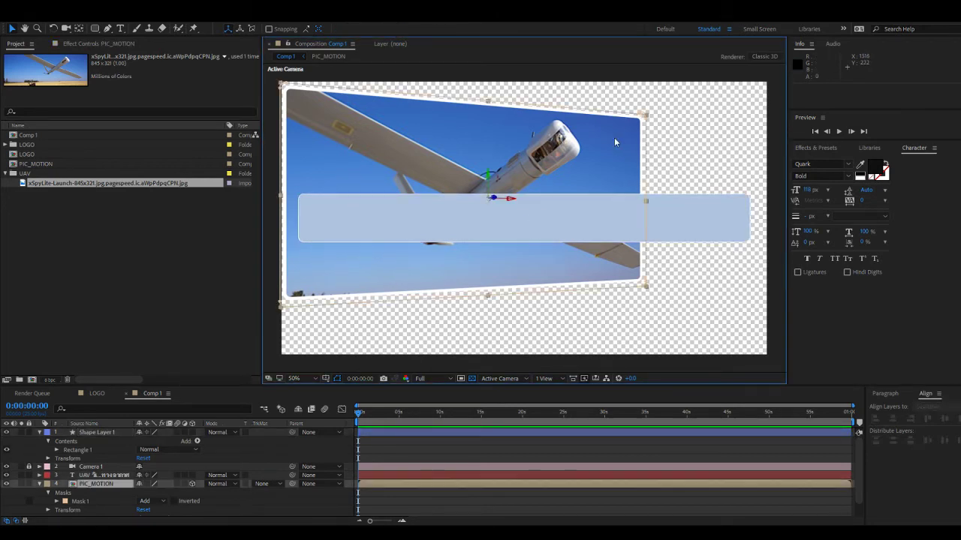
double_click(425, 484)
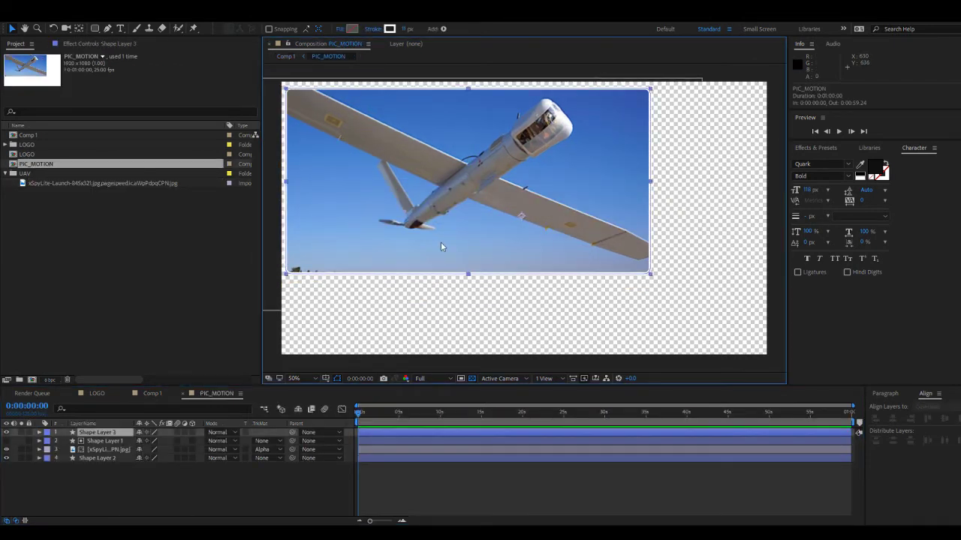
left_click(402, 31)
type("2")
key("Return")
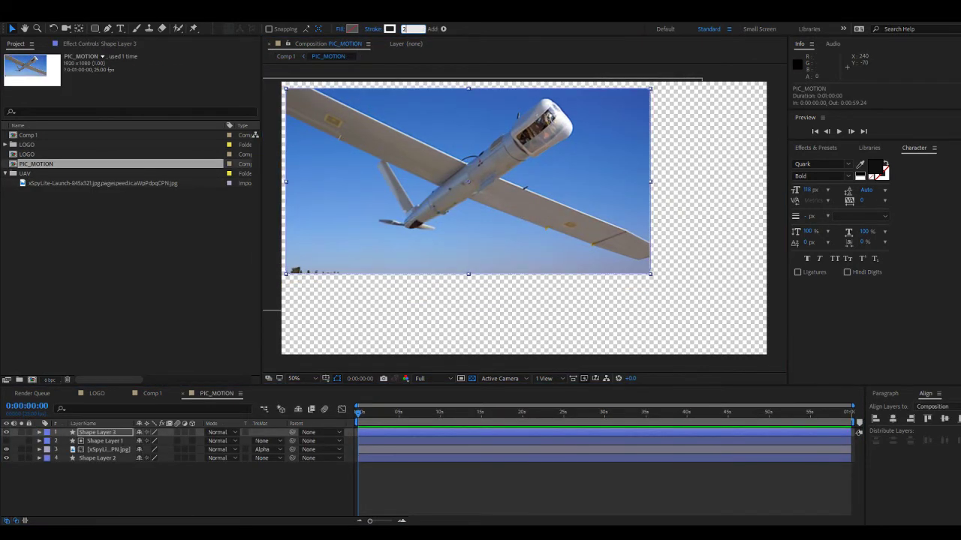
left_click(404, 32)
type("4")
key("Return")
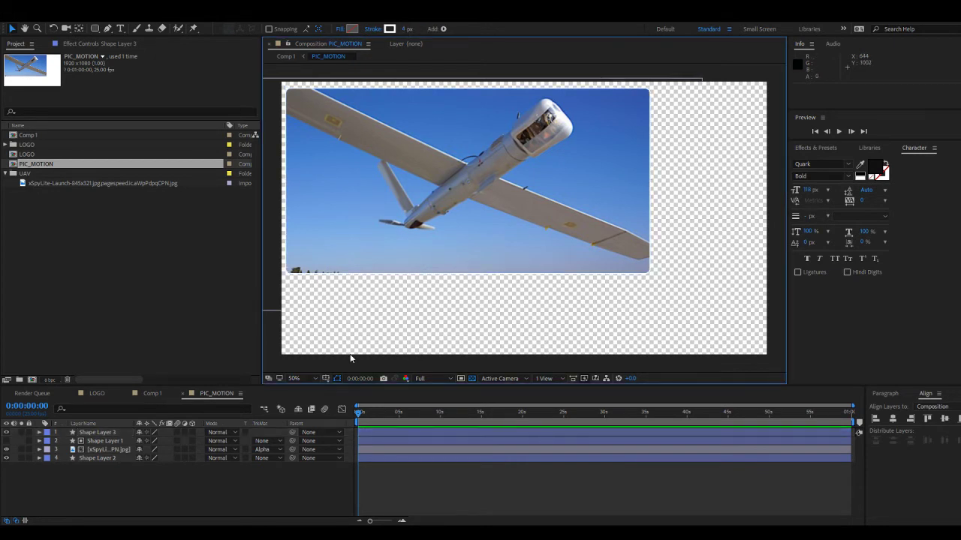
left_click(150, 393)
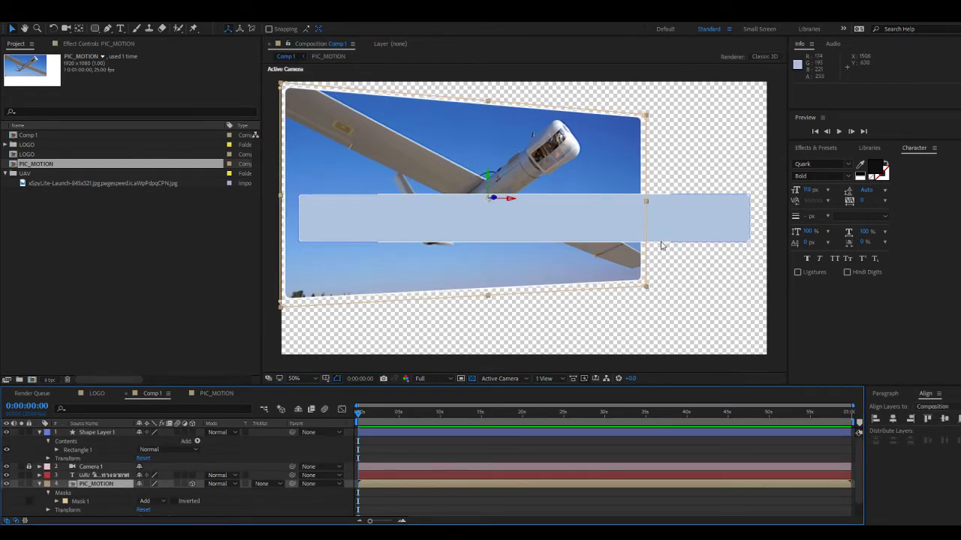
left_click(463, 336)
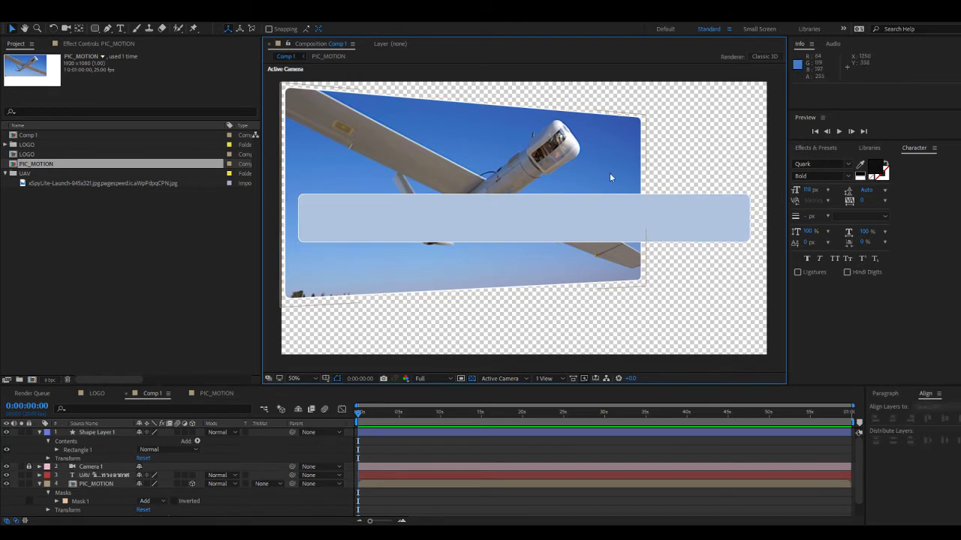
Move the Thai caption layer above Shape Layer 1 in the layer stack of Comp 1.
left_click(102, 434)
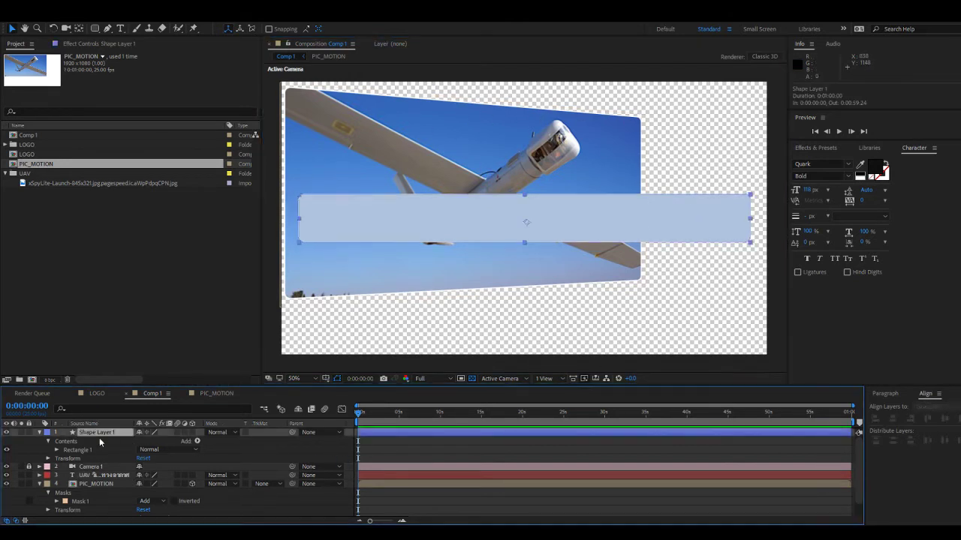
left_click_drag(96, 475, 91, 429)
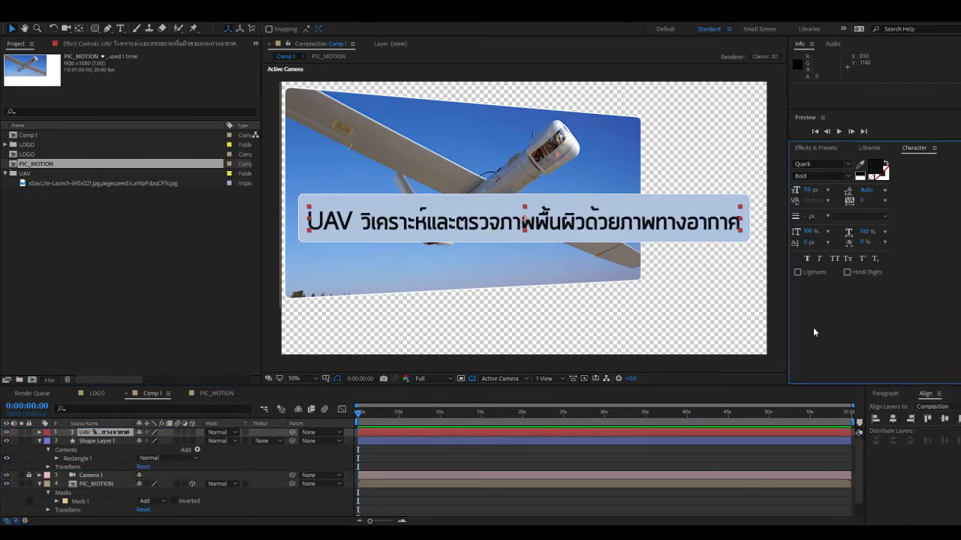
left_click(736, 317)
Scale the caption down slightly so it fits inside the bar with side margins, and recolour its text dark navy.
left_click(634, 223)
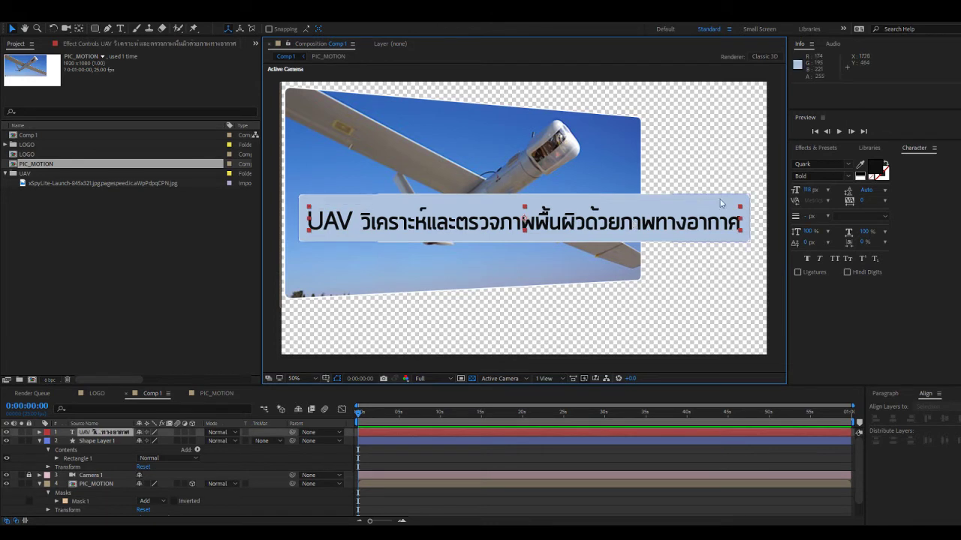
left_click_drag(739, 208, 728, 208)
left_click(880, 166)
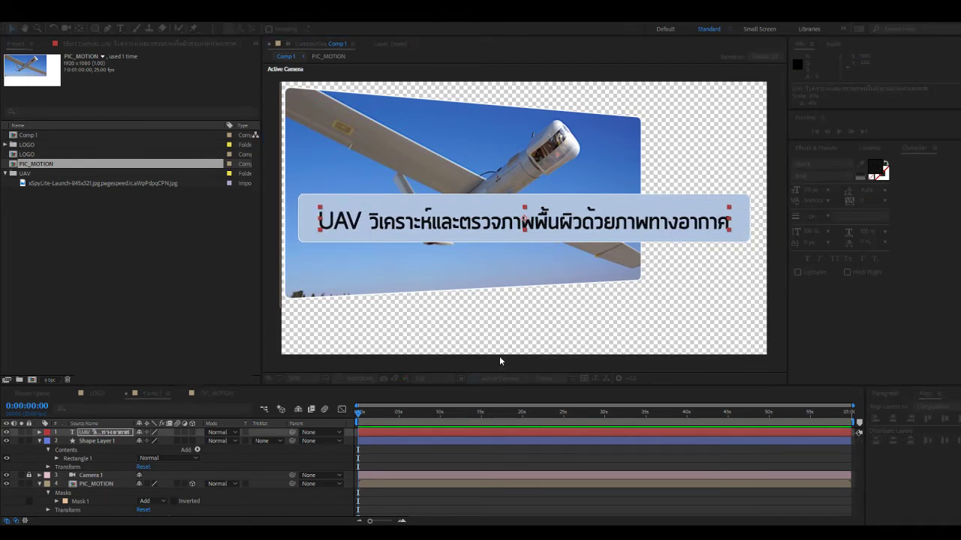
left_click(390, 420)
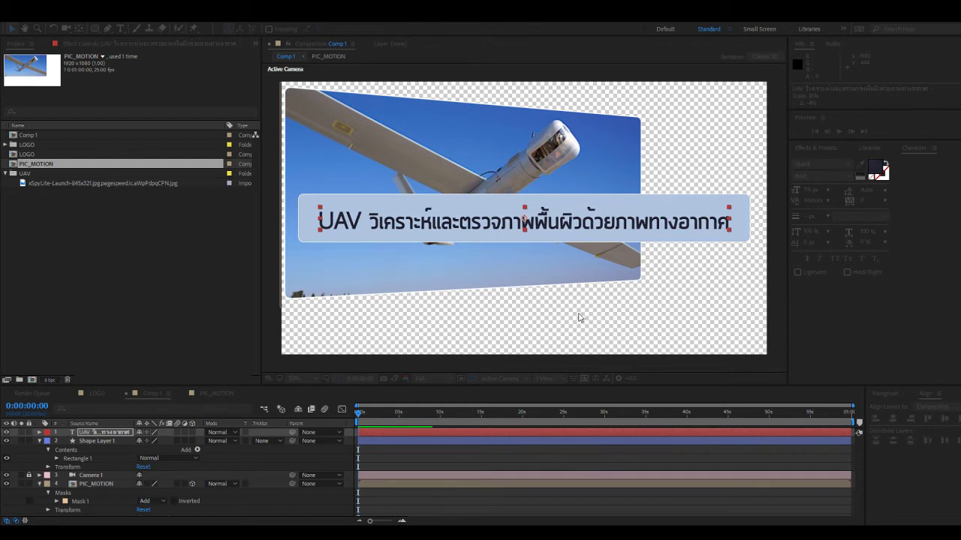
left_click(752, 285)
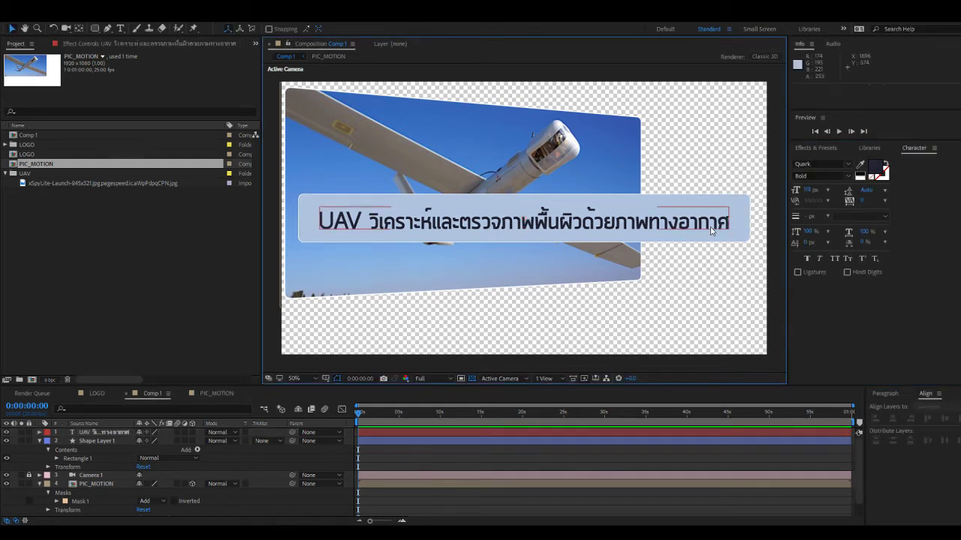
left_click(746, 217)
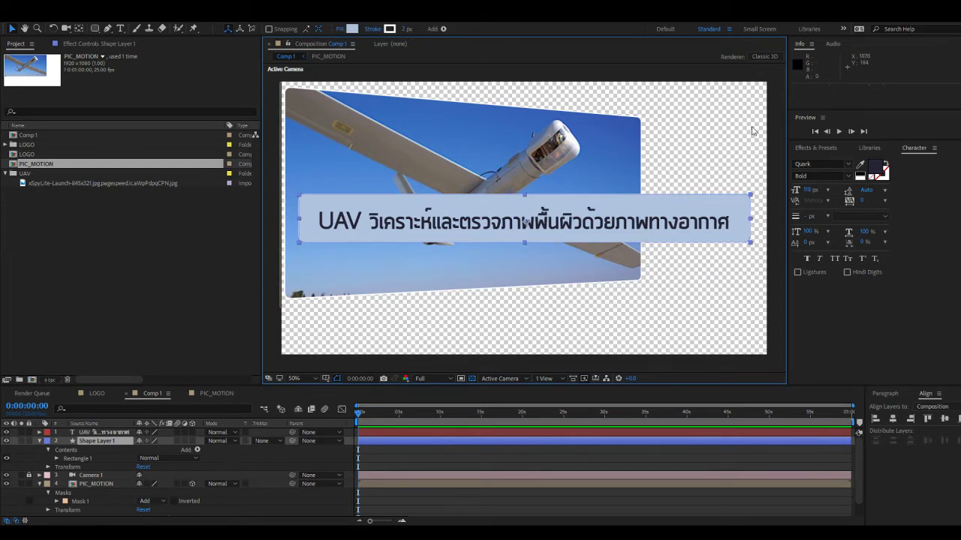
left_click(353, 30)
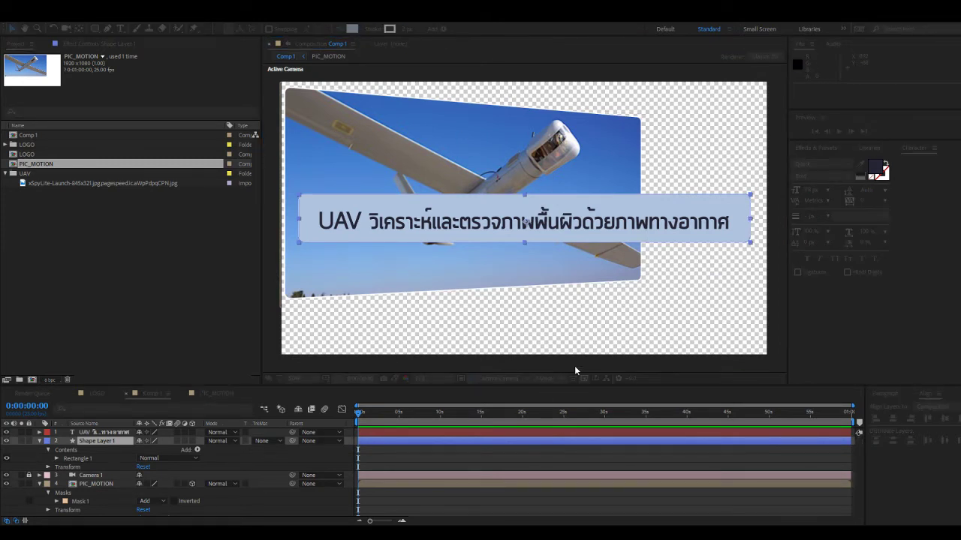
left_click(595, 333)
left_click(696, 314)
Set the light blue bar's layer opacity to 70%.
left_click(736, 231)
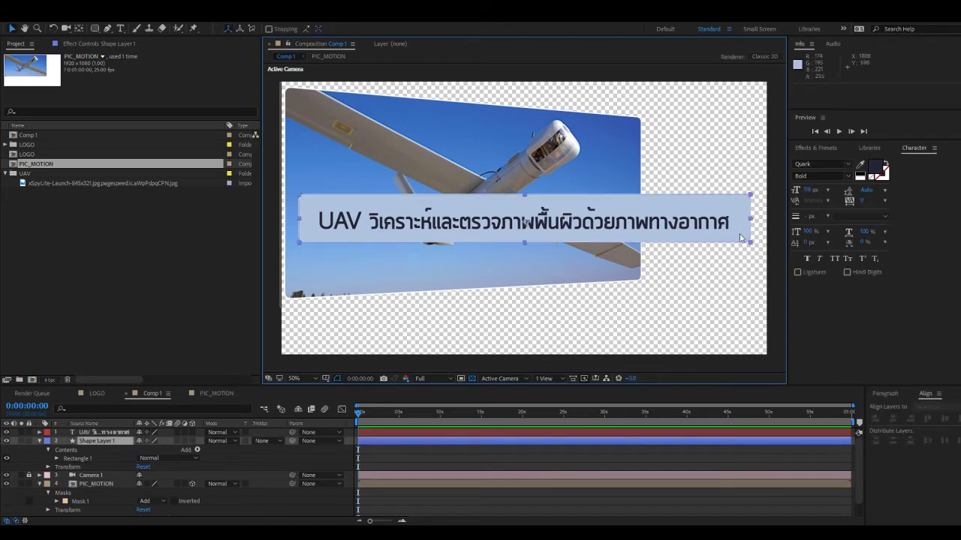
key("t")
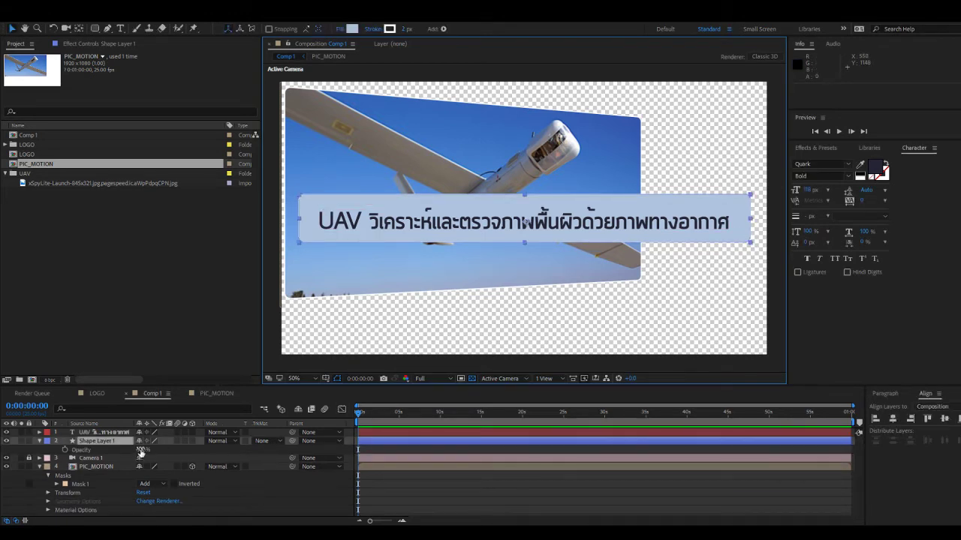
left_click_drag(141, 449, 125, 450)
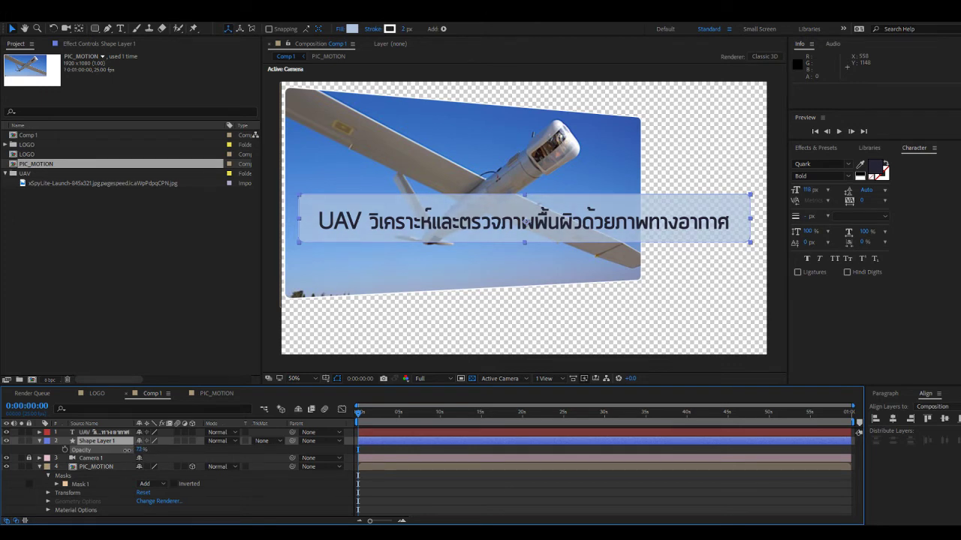
left_click(491, 332)
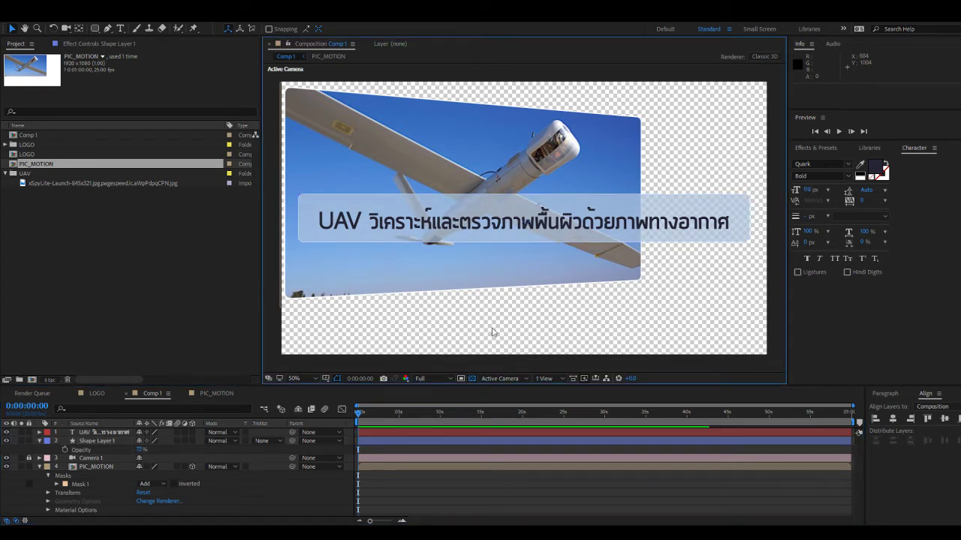
left_click(736, 200)
left_click(141, 449)
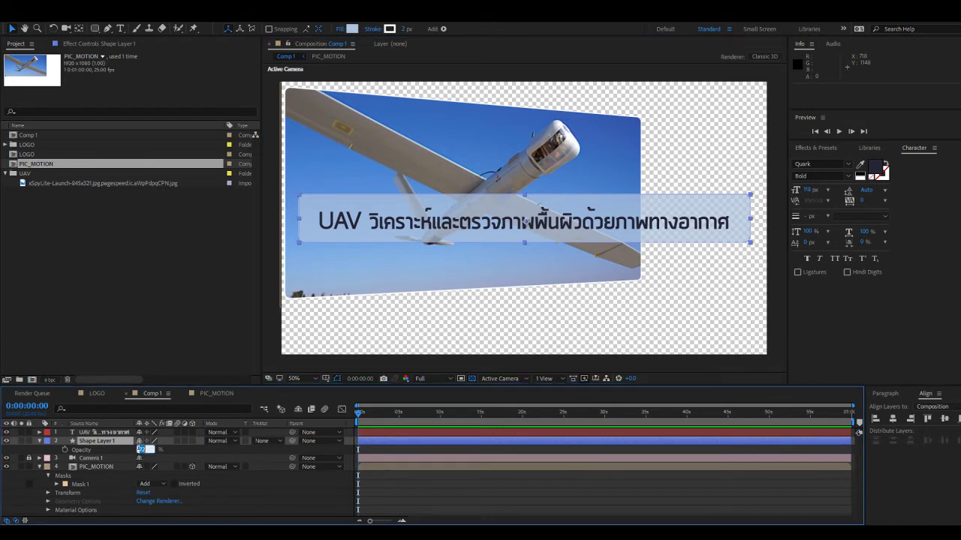
key("Return")
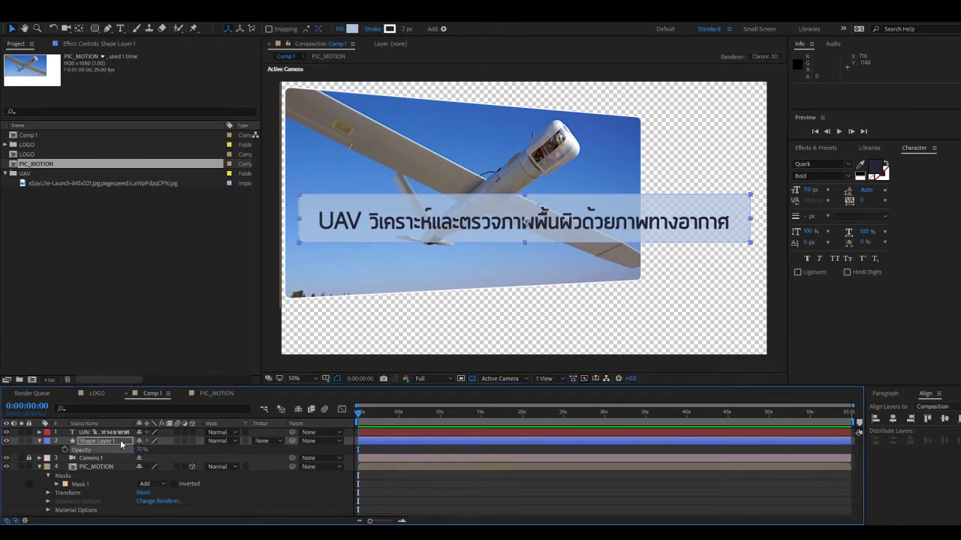
Duplicate the light blue bar layer and set the duplicate's fill to None, keeping its white stroke.
left_click(120, 439)
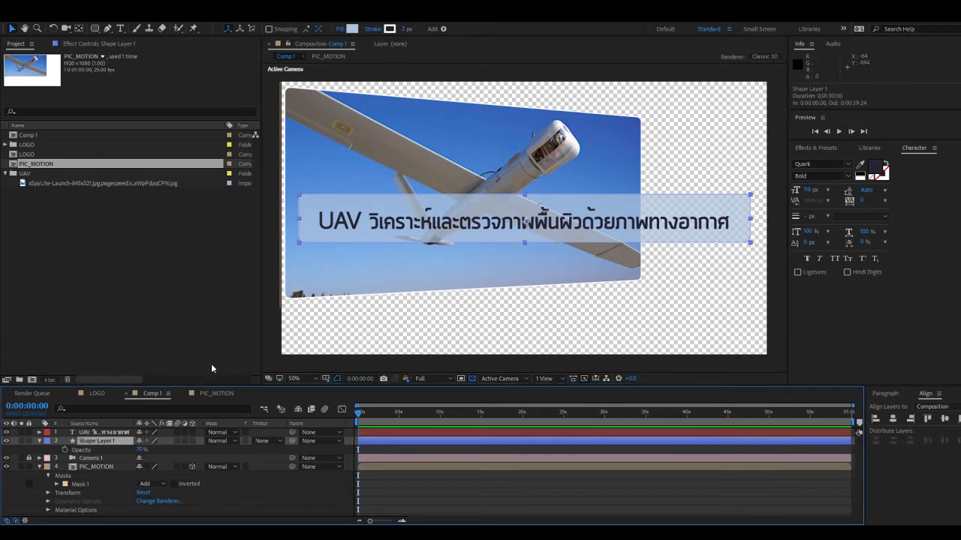
key("ctrl+d")
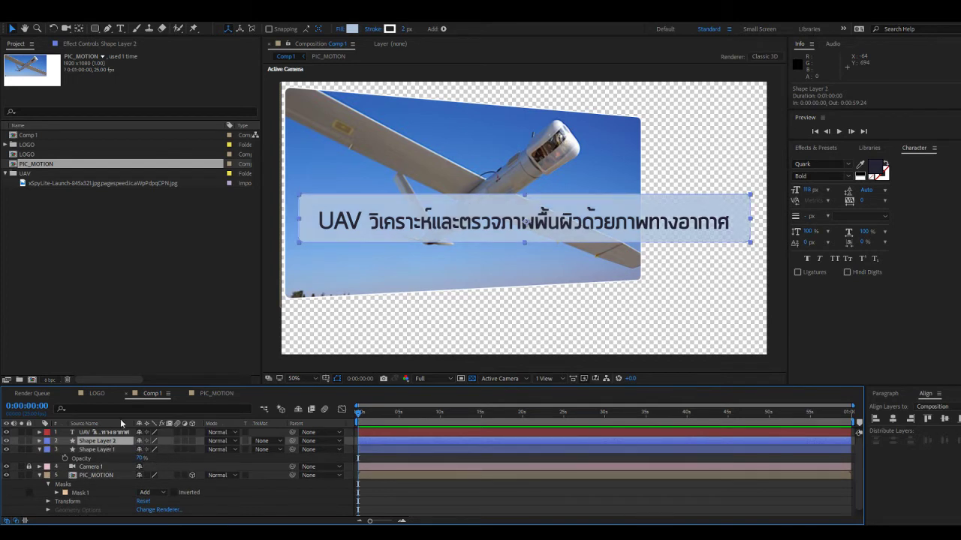
left_click(344, 28)
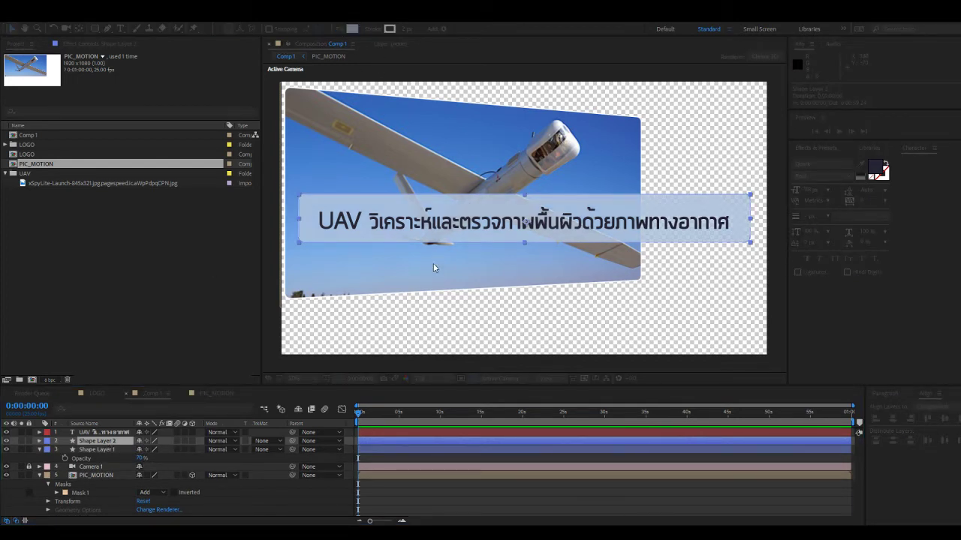
Set the original bar's stroke, on Shape Layer 1, to None.
left_click(96, 448)
left_click(374, 30)
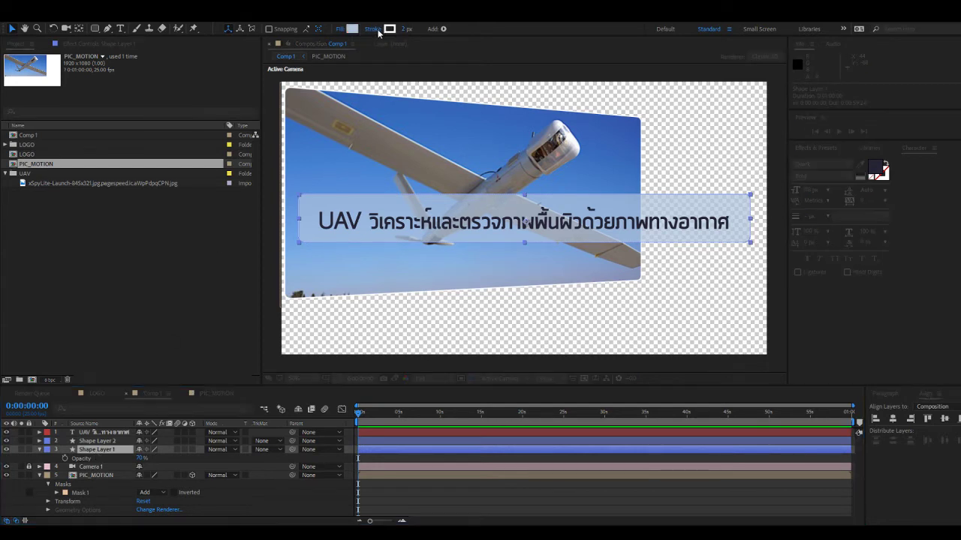
left_click(431, 242)
left_click(471, 304)
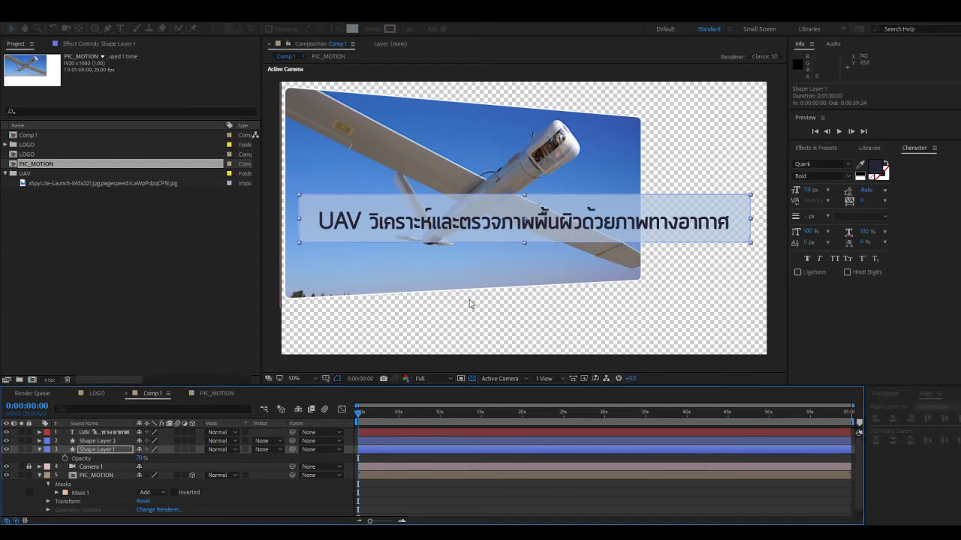
Set the opacity of the outline layer, Shape Layer 2, to 100%.
left_click(117, 441)
key("t")
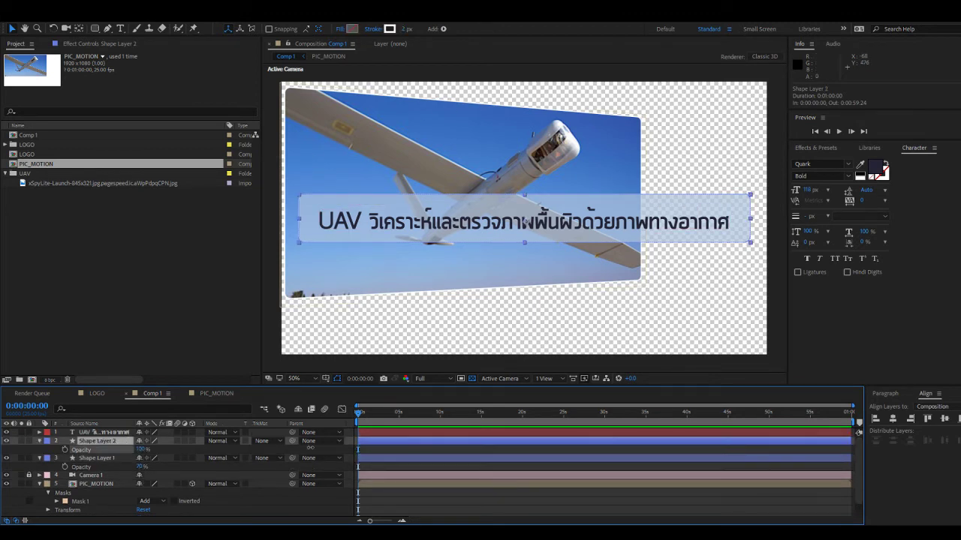
left_click(725, 280)
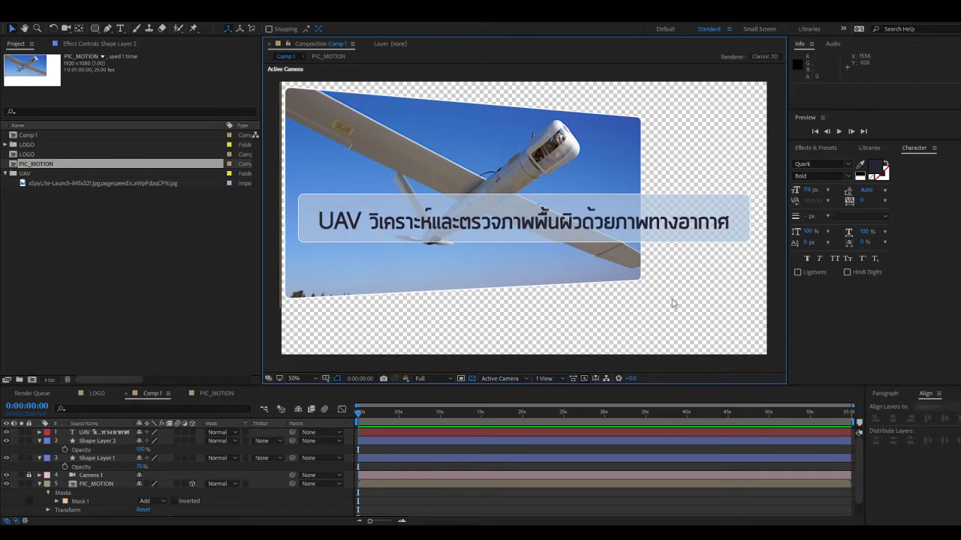
Try opacities of 80% and 90% on the fill bar, Shape Layer 1, and settle on 50%.
left_click(515, 457)
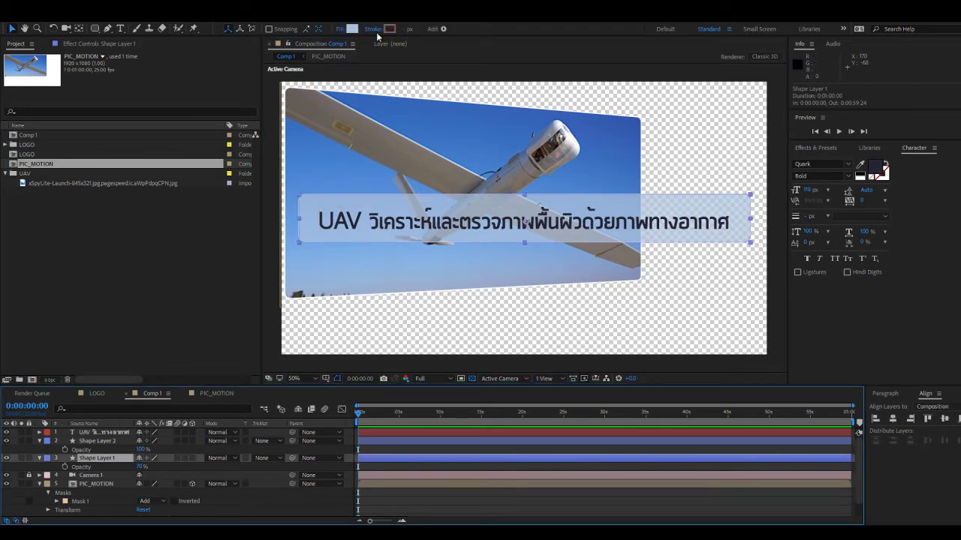
left_click(140, 467)
type("80")
key("Return")
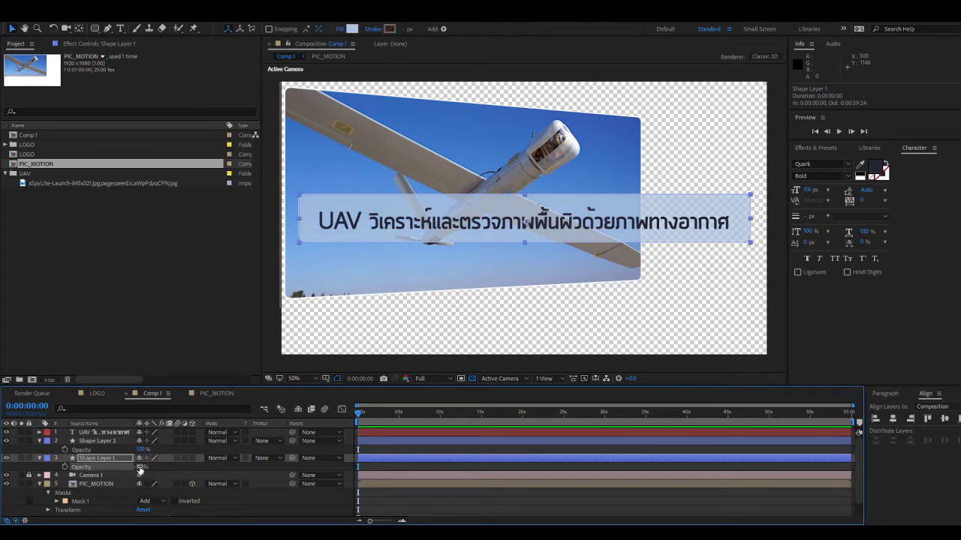
left_click(139, 467)
key("Return")
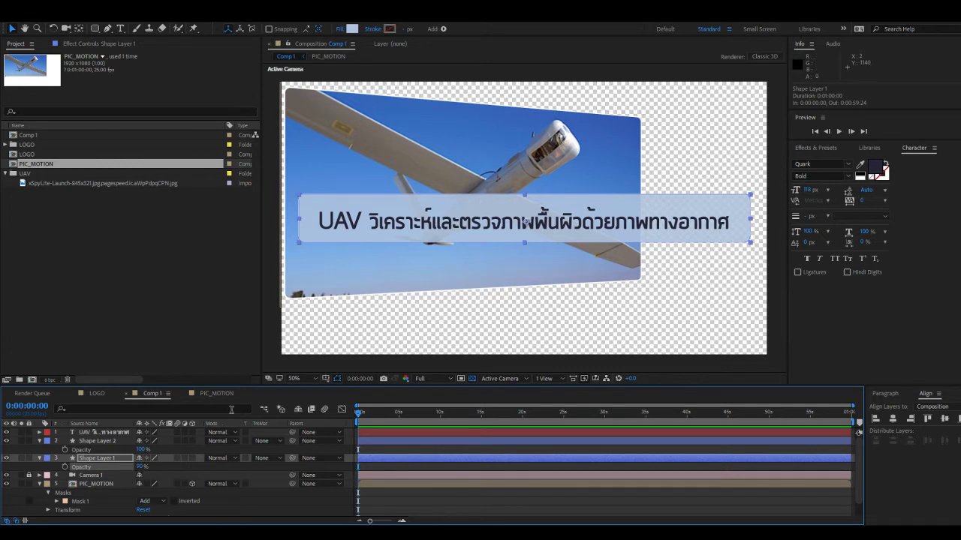
left_click(142, 467)
type("50")
key("Return")
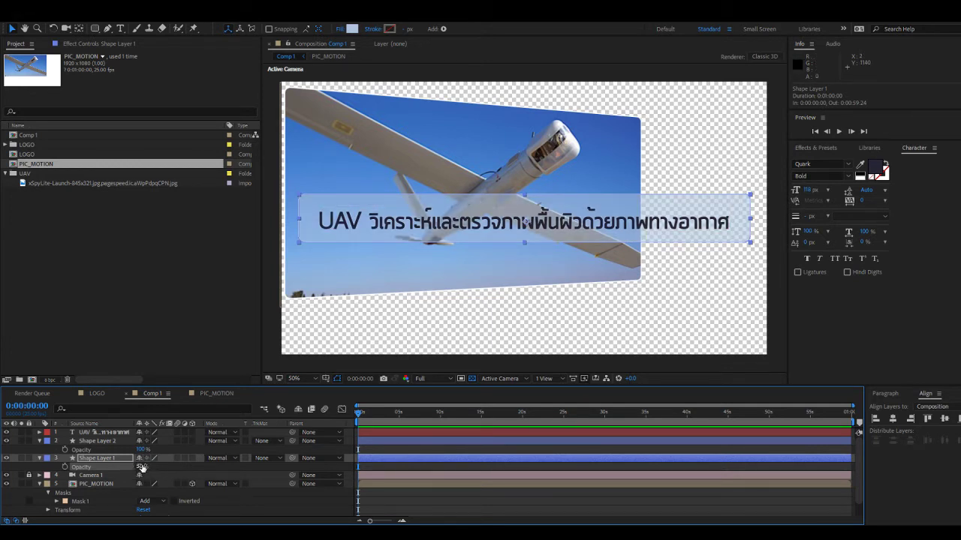
left_click(604, 357)
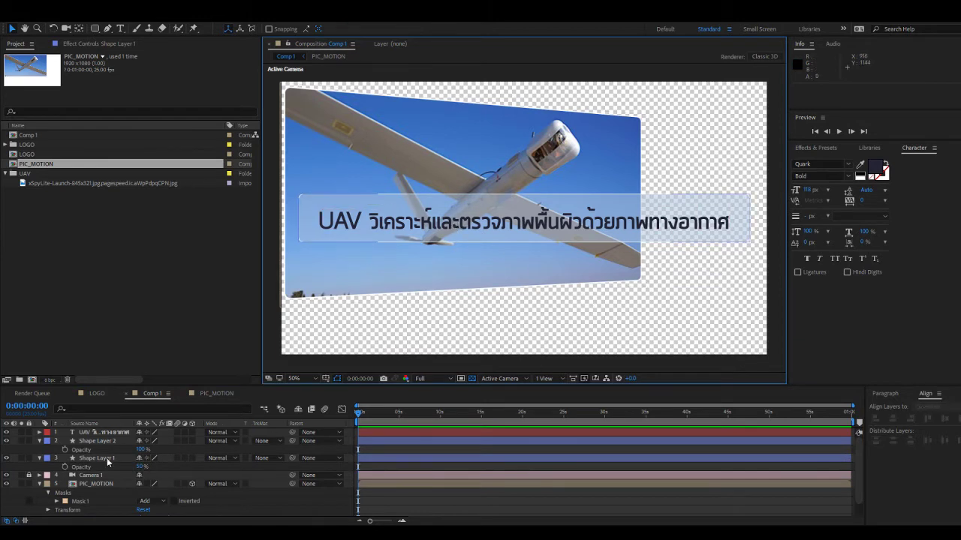
Set the opacity of the fill bar, Shape Layer 1, to 80%.
left_click(142, 467)
type("80")
key("Return")
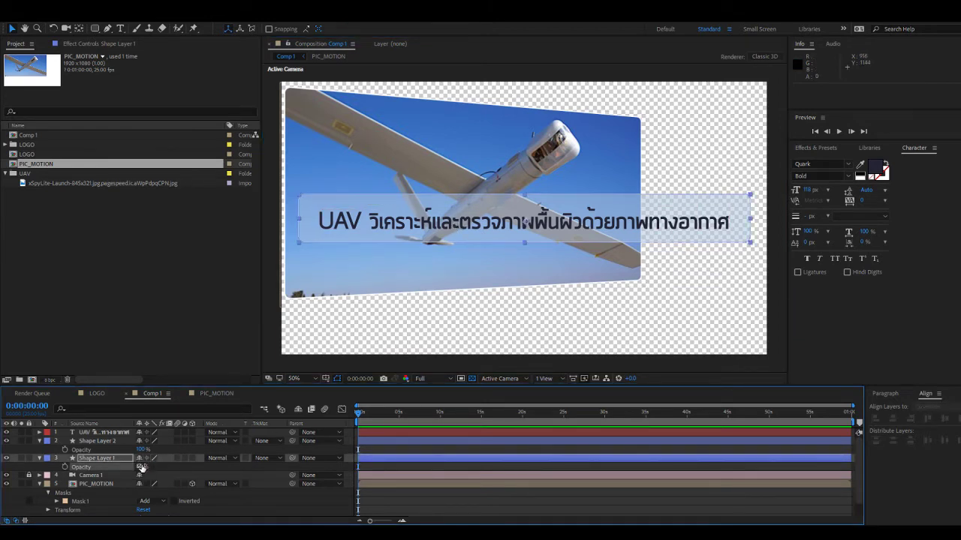
left_click(625, 305)
Pre-compose the caption text layer and both bar shape layers together into a composition named TEXT.
left_click(666, 229)
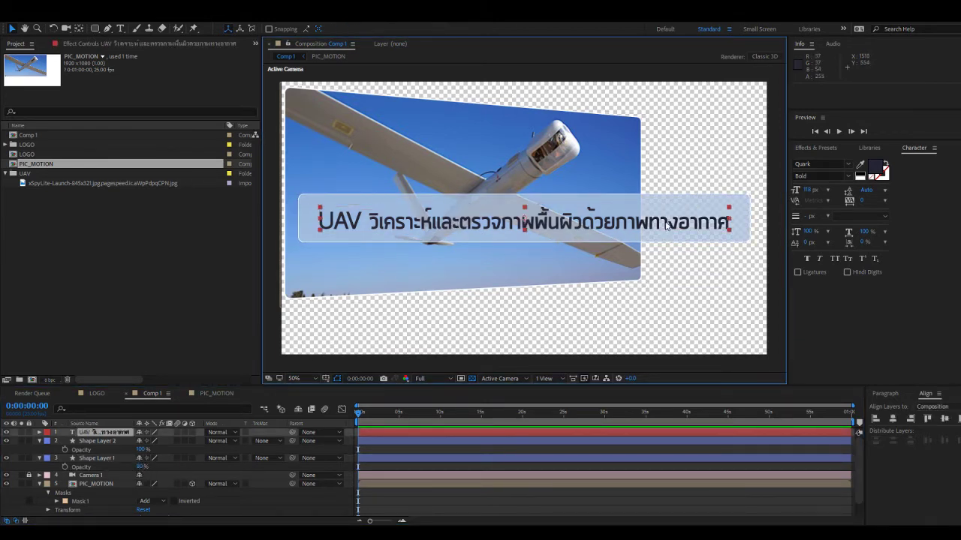
left_click(96, 458, "shift")
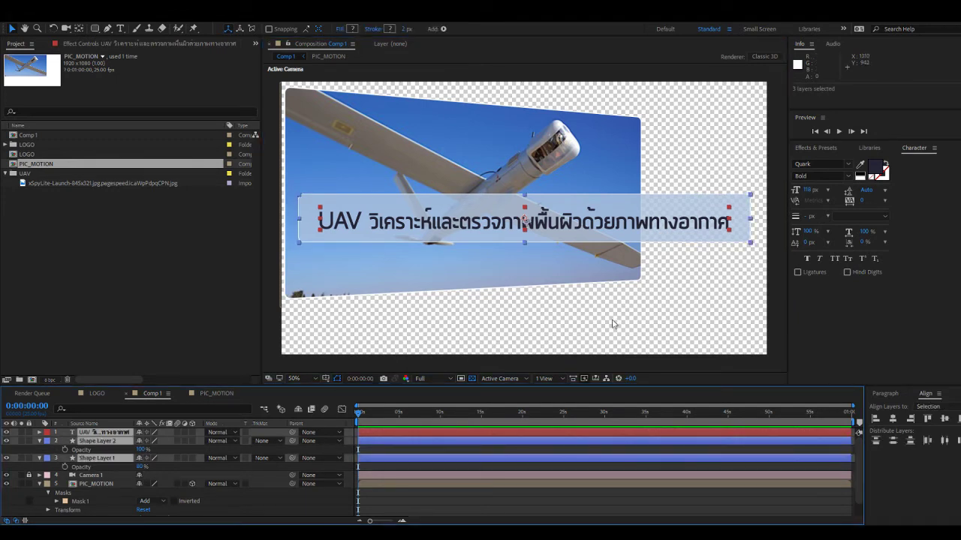
key("ctrl+shift+c")
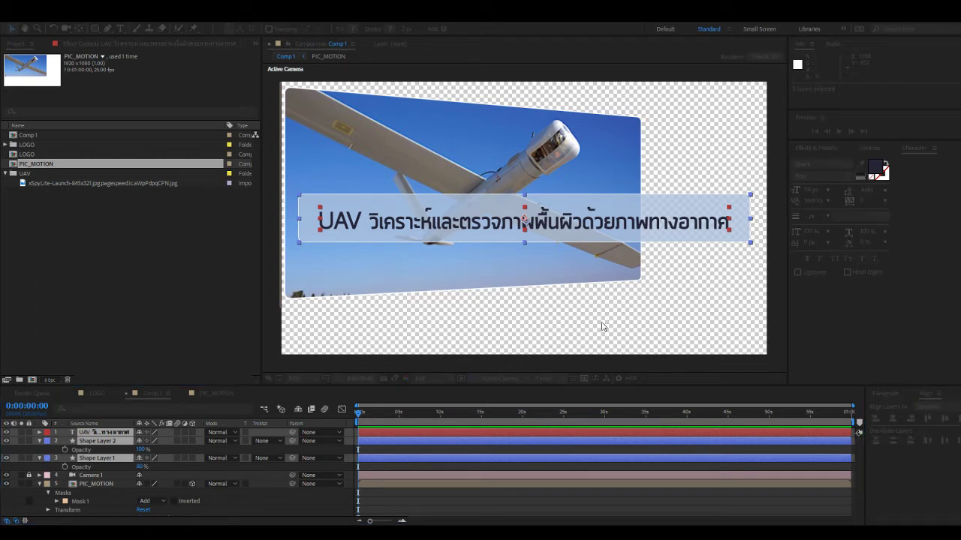
key("Return")
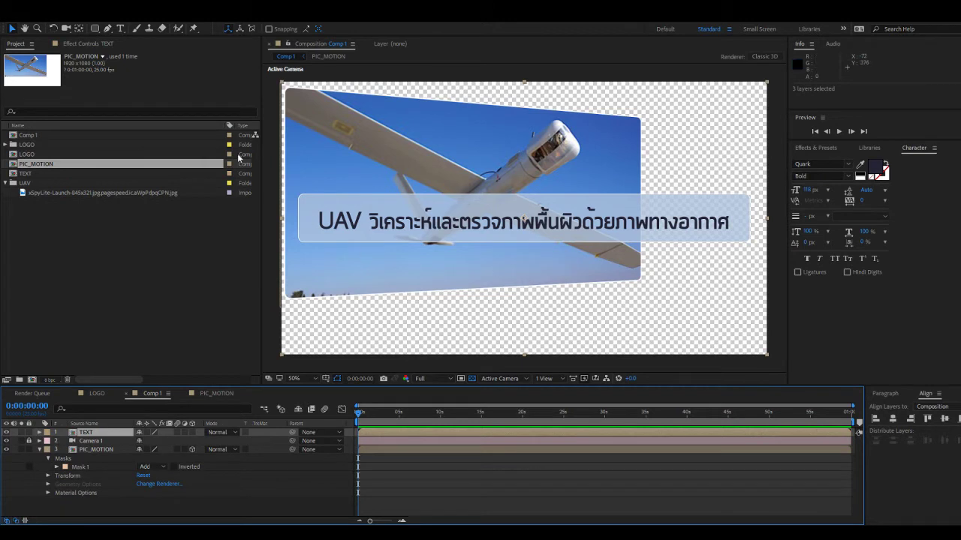
Mask the TEXT layer with a rounded rectangle just around the caption bar and lower the layer to Y 753.
left_click(95, 28)
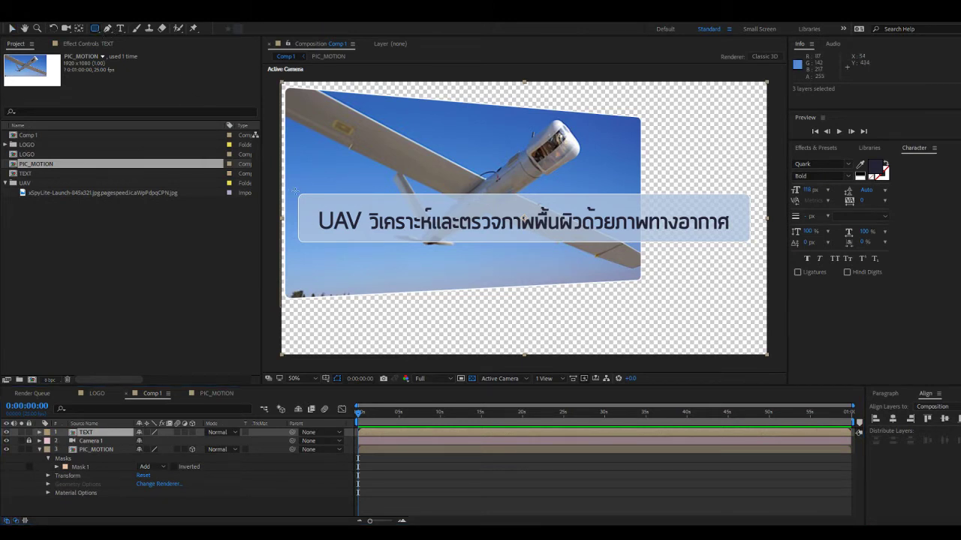
left_click_drag(296, 193, 752, 242)
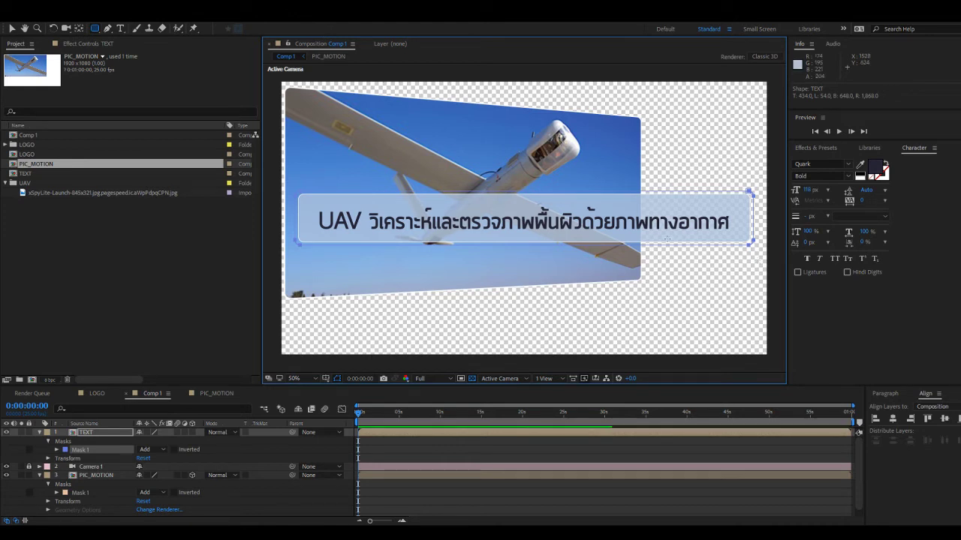
key("v")
left_click(369, 213)
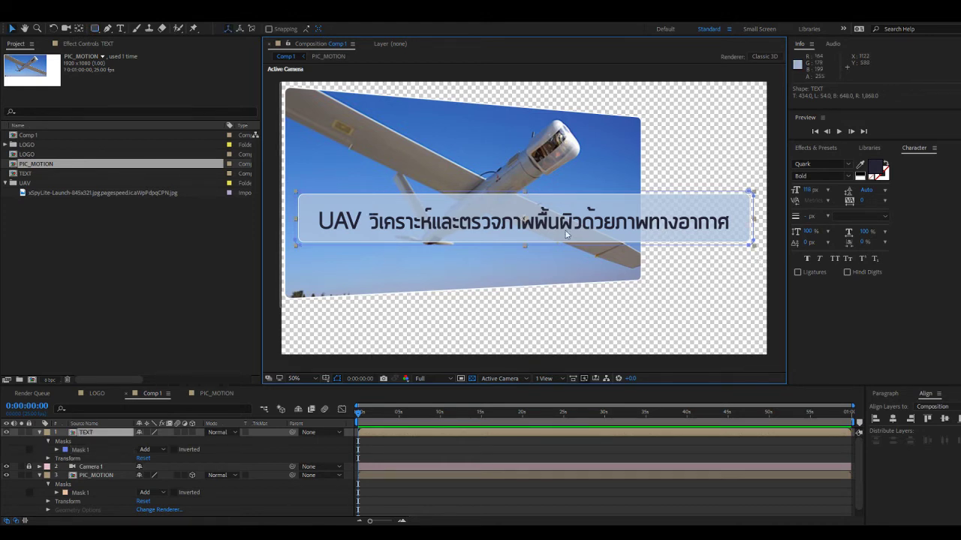
left_click_drag(569, 226, 568, 280)
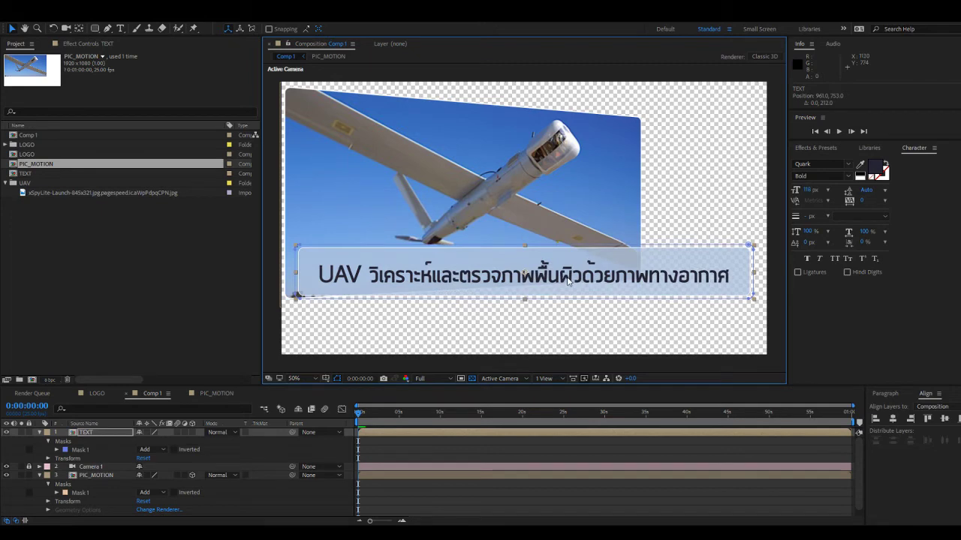
Make TEXT a 3D layer and bring it toward the camera to Z -232.
left_click(193, 433)
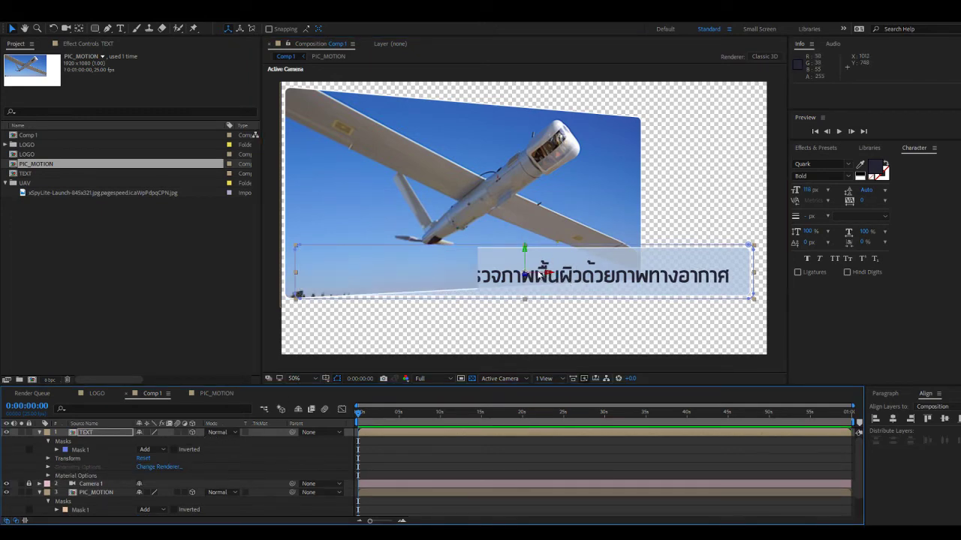
left_click(525, 288)
left_click_drag(525, 288, 528, 321)
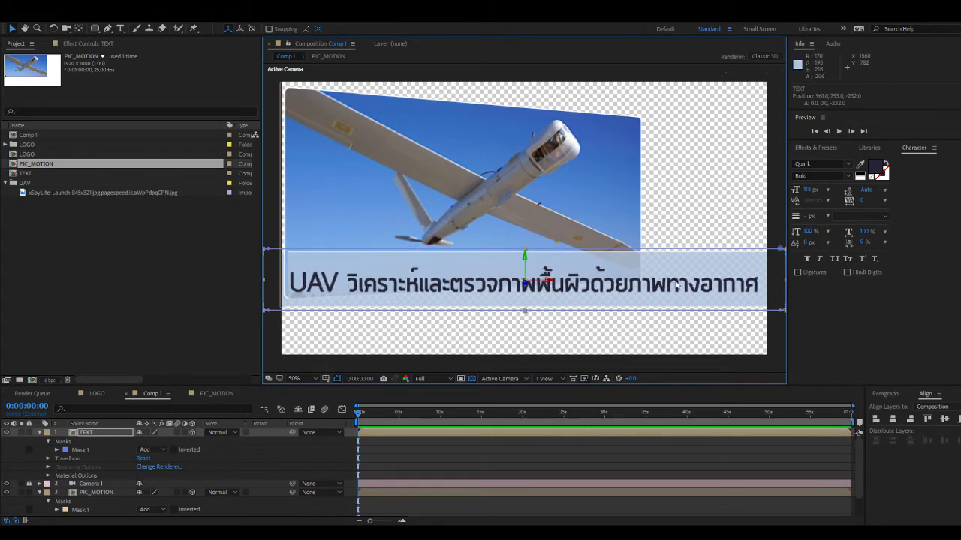
Scale the TEXT layer to 69% and angle it in 3D over the photo's lower right edge.
key("s")
left_click_drag(150, 440, 138, 441)
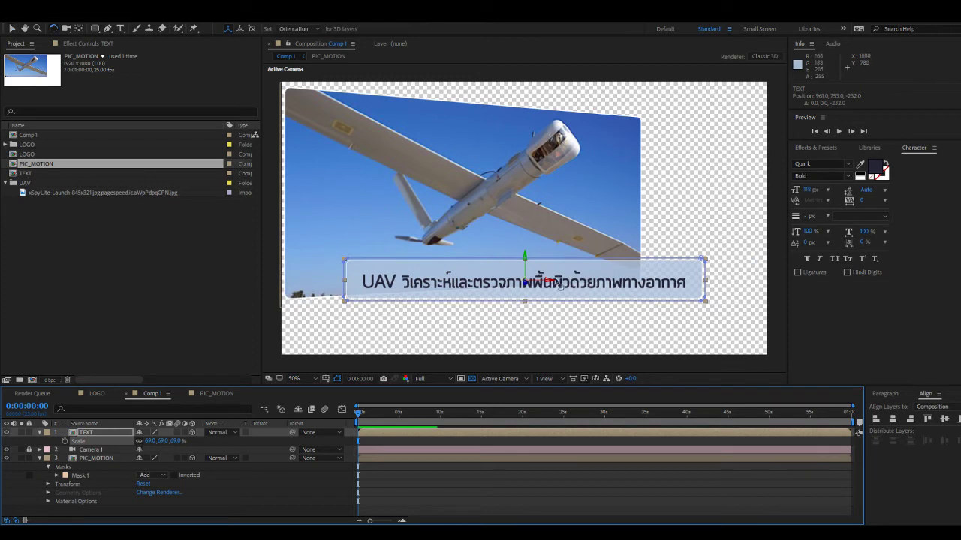
mouse_move(549, 284)
left_mouse_down()
mouse_move(607, 281)
mouse_move(593, 281)
mouse_move(574, 255)
mouse_move(590, 280)
mouse_move(566, 275)
left_mouse_up()
key("w")
key("v")
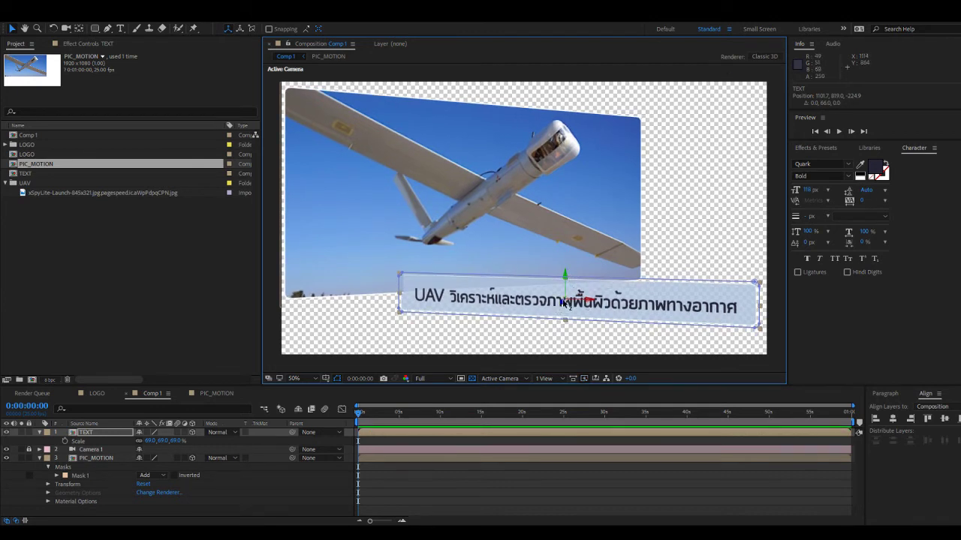
left_click_drag(556, 309, 582, 317)
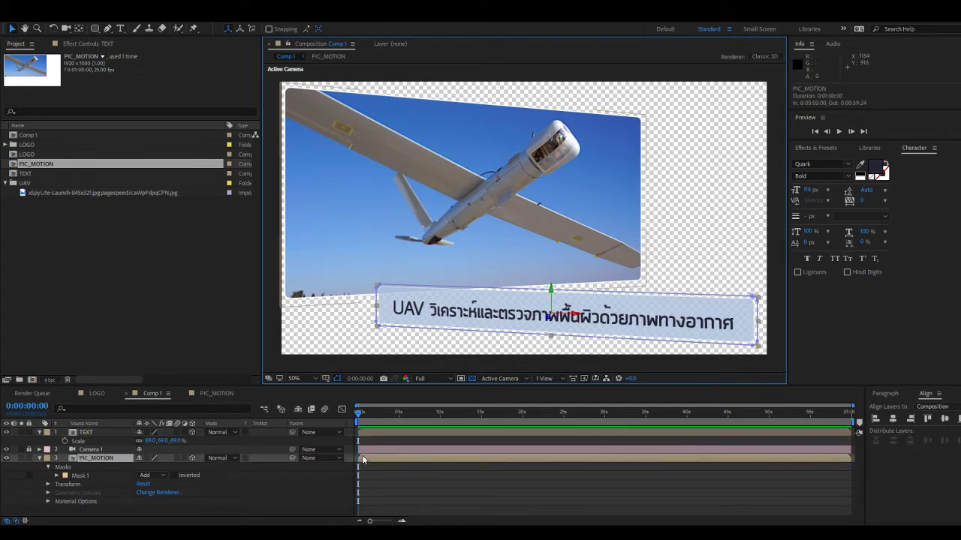
Enlarge the PIC_MOTION photo slightly and reposition it to about 882, 490, 38, behind the caption bar.
left_click(540, 208)
left_click_drag(512, 201, 535, 202)
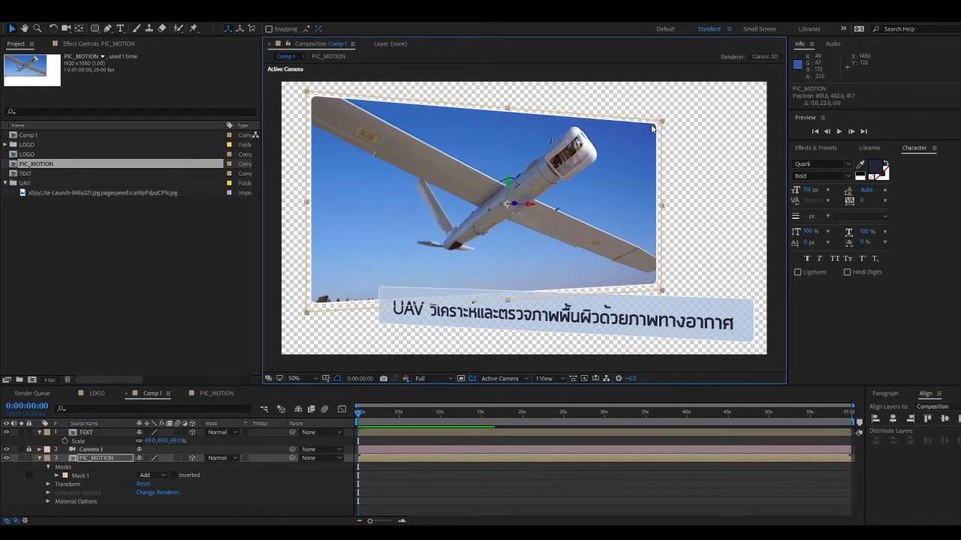
left_click_drag(661, 121, 678, 116)
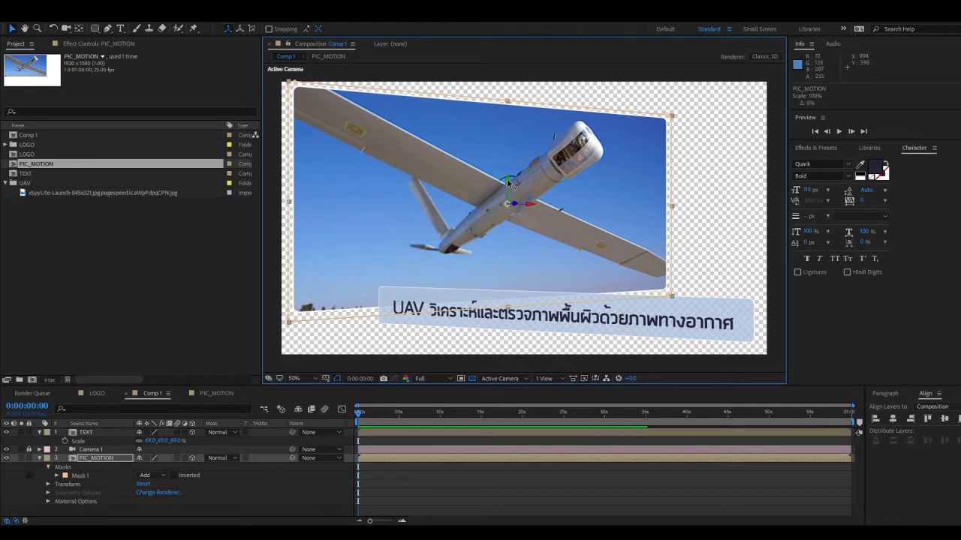
left_click_drag(514, 182, 526, 211)
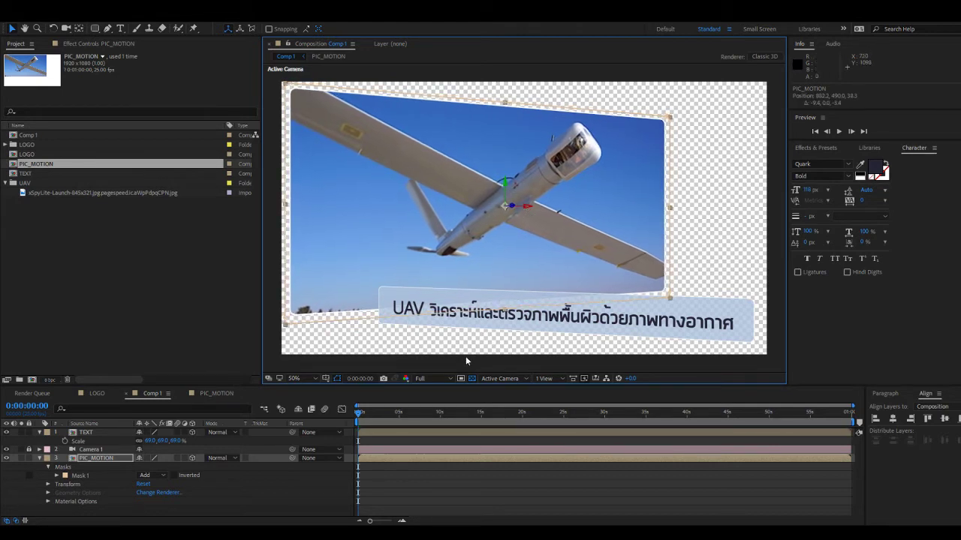
Turn off the transparency grid in the composition view and deselect all layers.
left_click(471, 378)
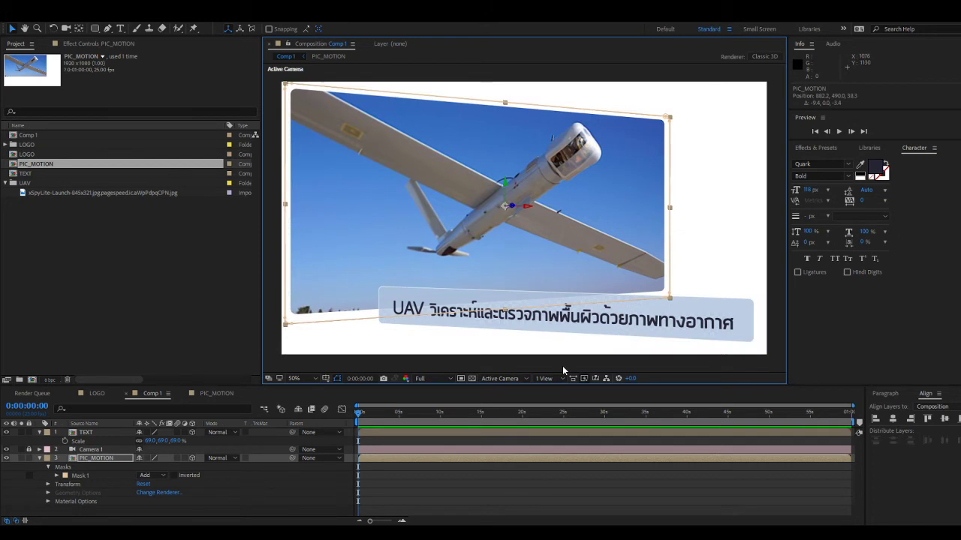
left_click(775, 310)
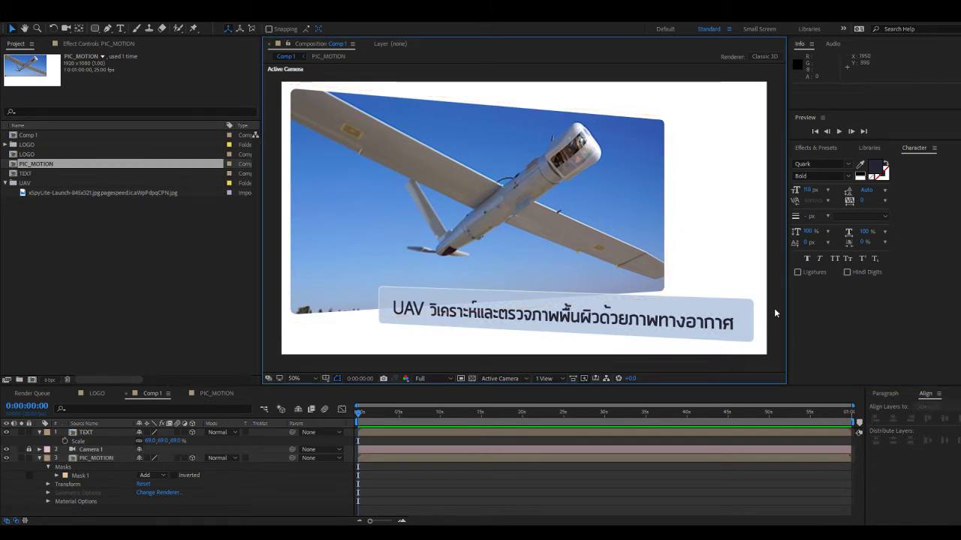
Duplicate the PIC_MOTION layer and turn the lower copy, layer 4, into a 2D layer.
left_click(102, 458)
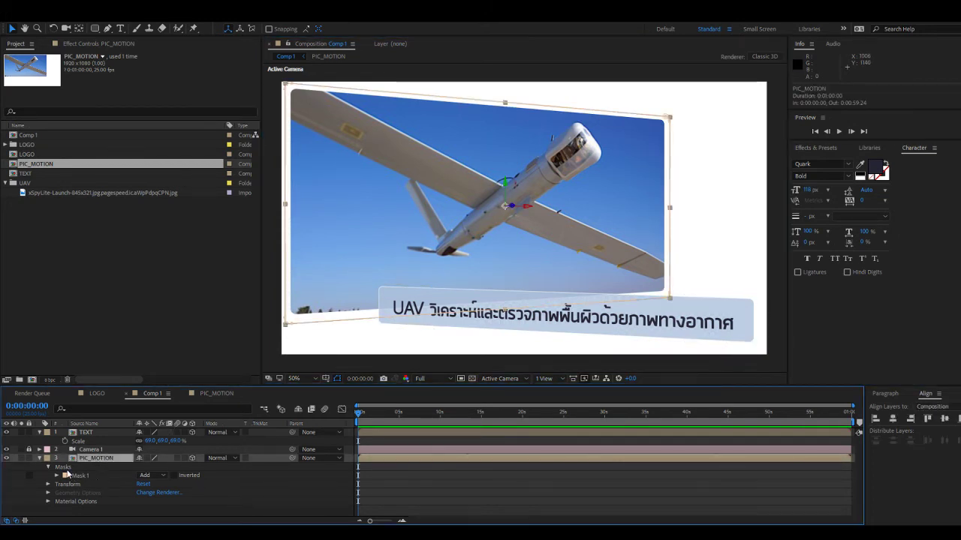
left_click(40, 457)
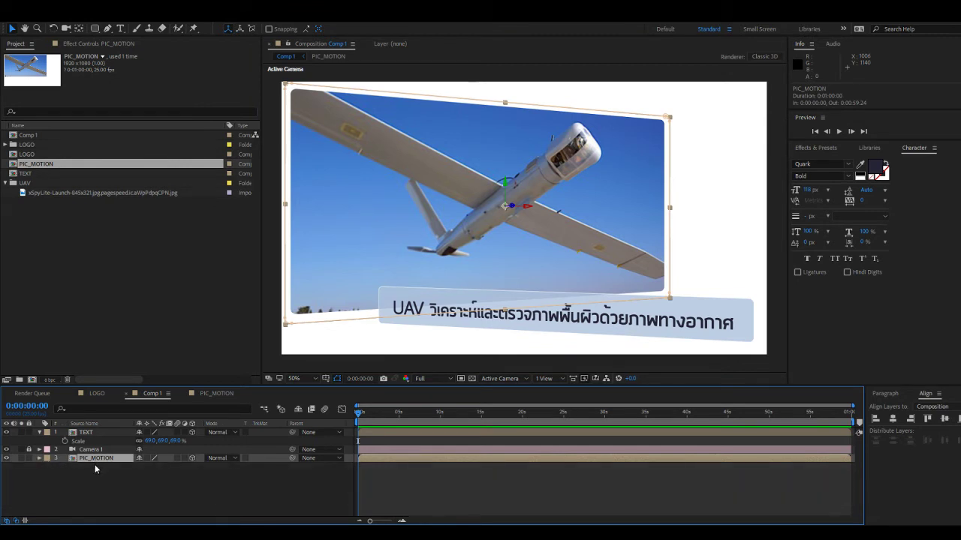
key("ctrl+d")
left_click(192, 467)
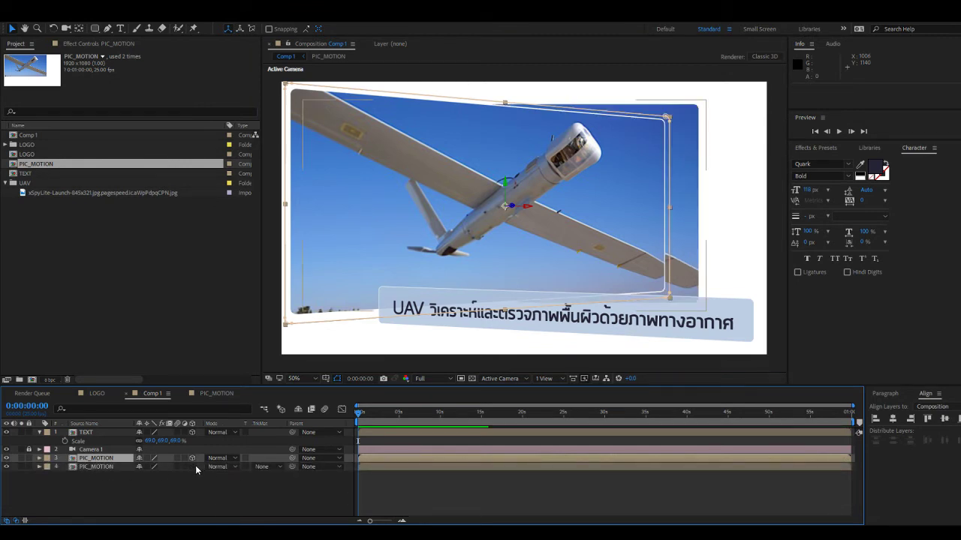
left_click(161, 489)
left_click(96, 468)
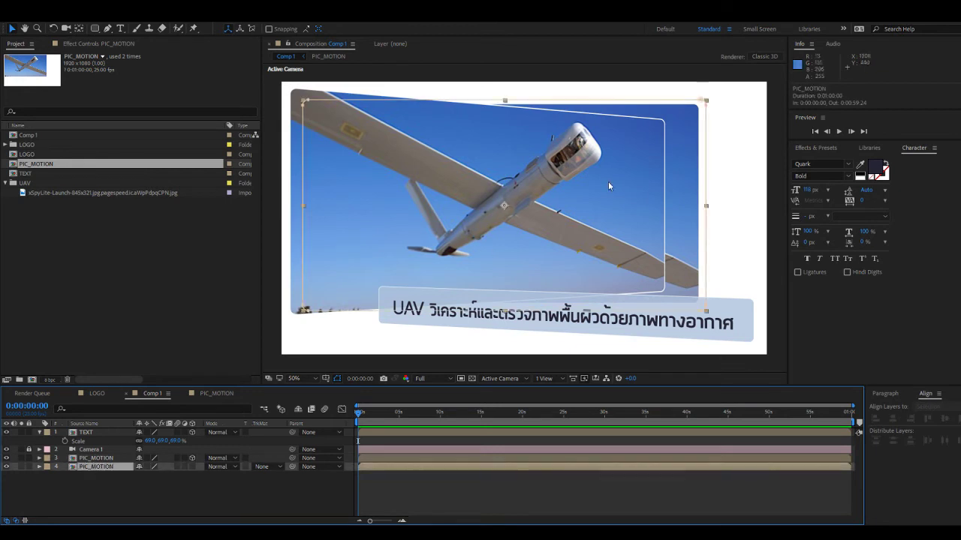
Enlarge the lower PIC_MOTION copy to fill the whole frame and center it horizontally and vertically in the composition.
left_click_drag(671, 136, 699, 163)
mouse_move(737, 137)
left_mouse_down()
mouse_move(754, 117)
mouse_move(735, 124)
left_mouse_up()
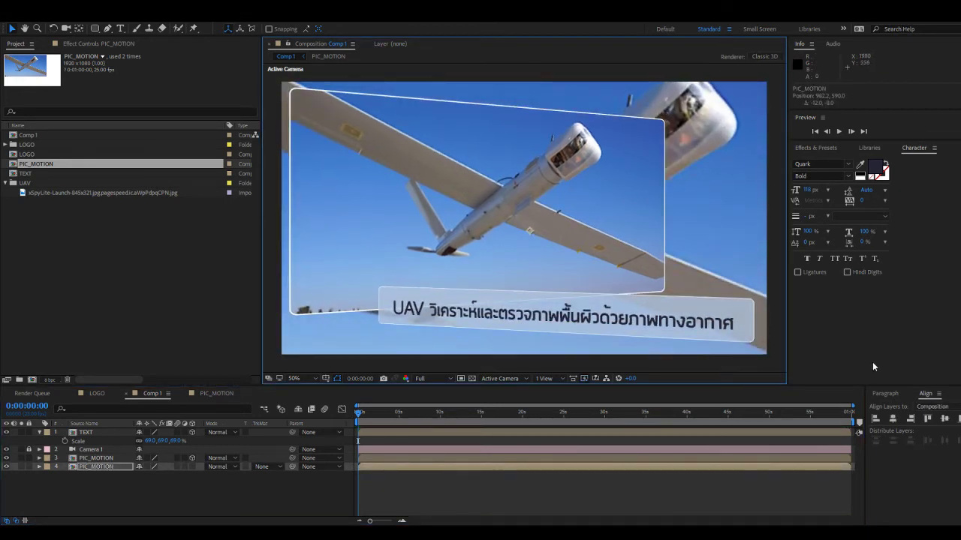
left_click(893, 419)
left_click(944, 419)
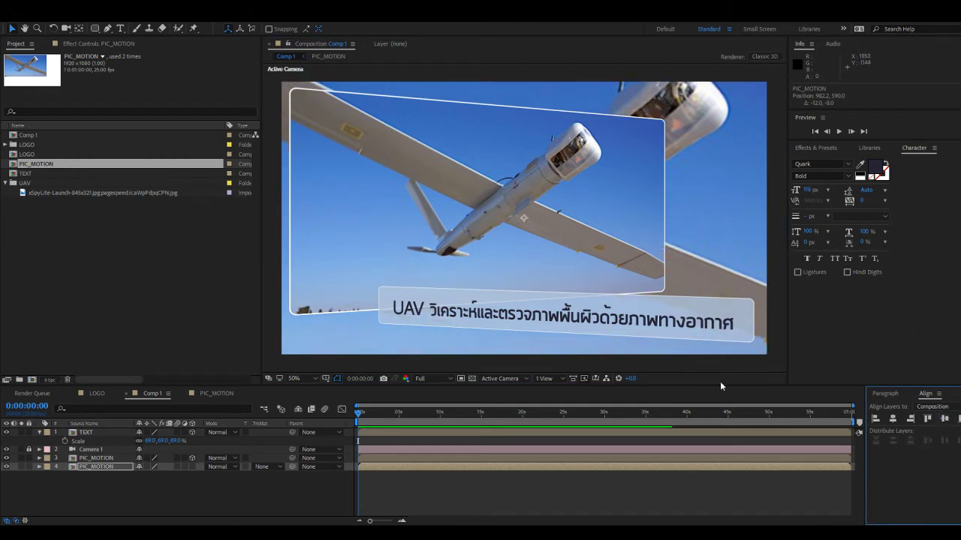
Set the opacity of the enlarged background PIC_MOTION copy to 20%.
key("t")
left_click(145, 475)
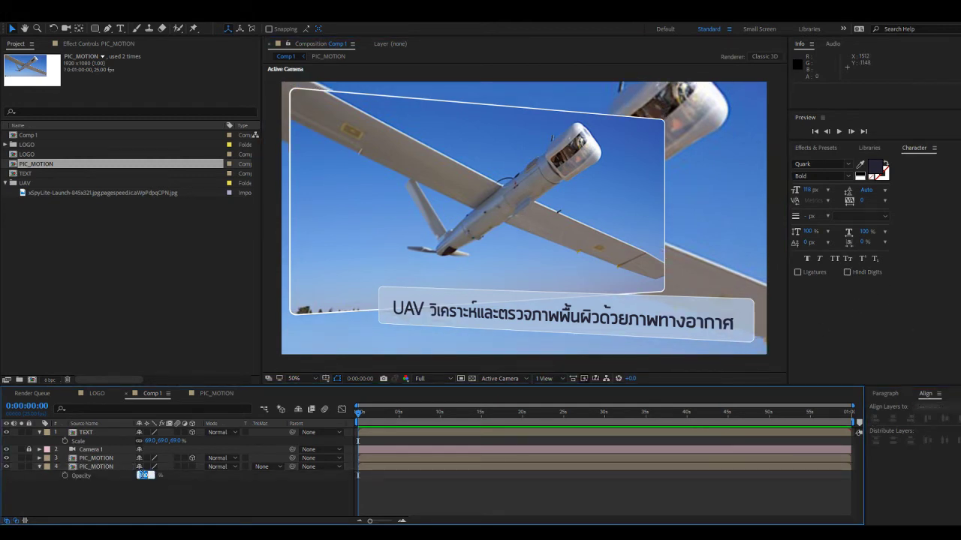
type("0")
key("Return")
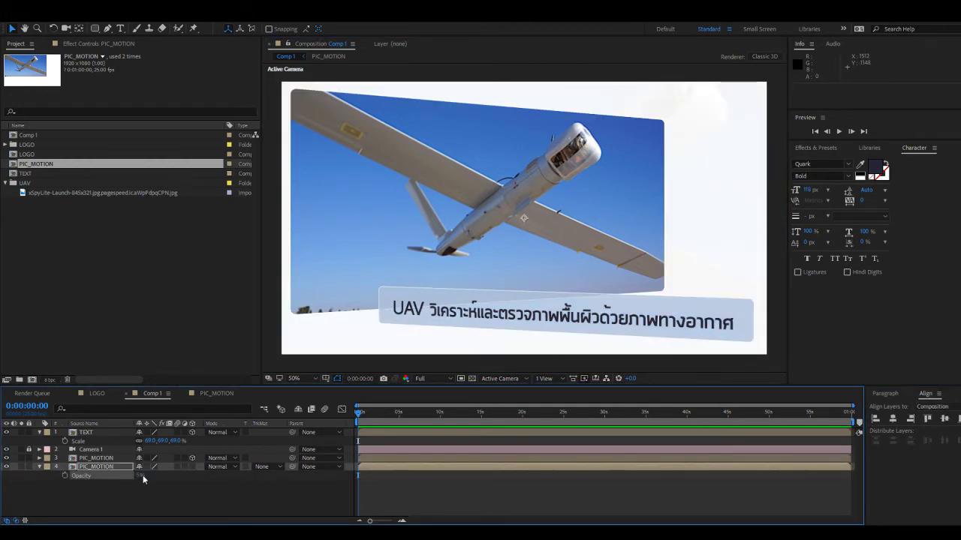
left_click(143, 475)
type("20")
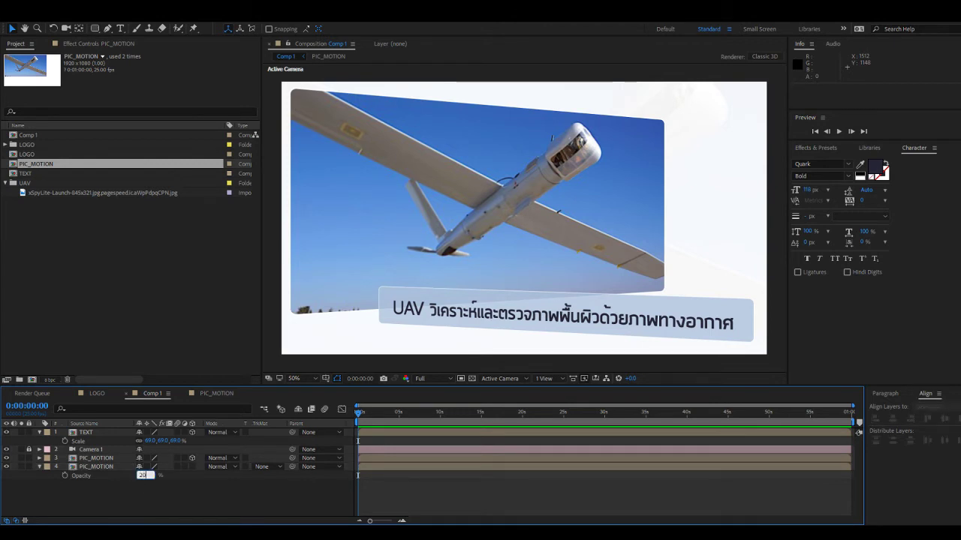
key("Return")
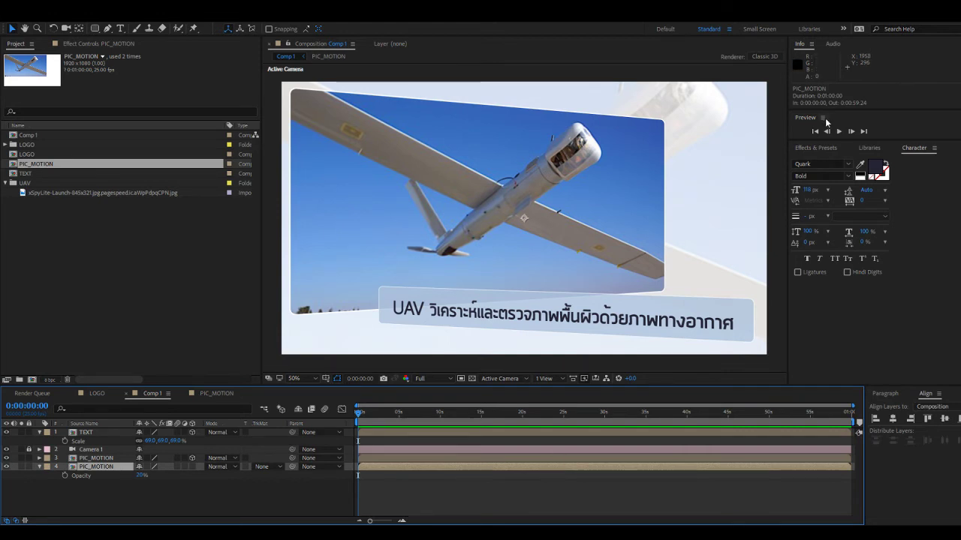
Apply Gaussian Blur to the background PIC_MOTION copy with a Blurriness of 50.
left_click(818, 148)
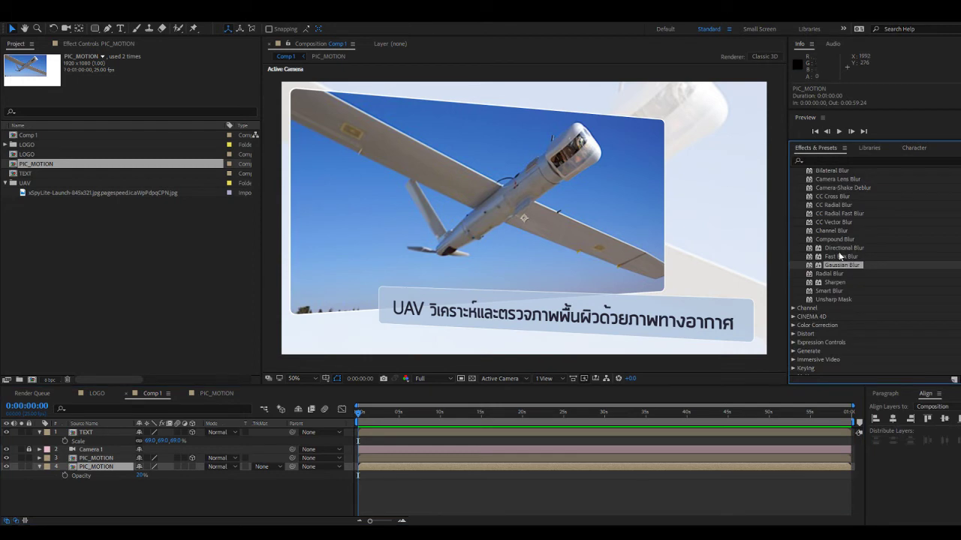
scroll(839, 272, "up", 1)
left_click_drag(833, 294, 478, 468)
left_click(142, 73)
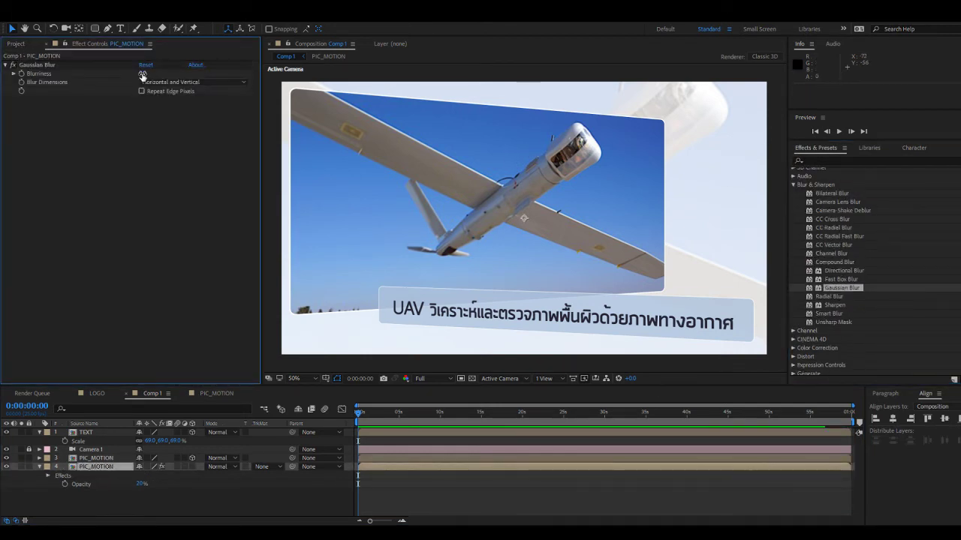
type("500")
key("Return")
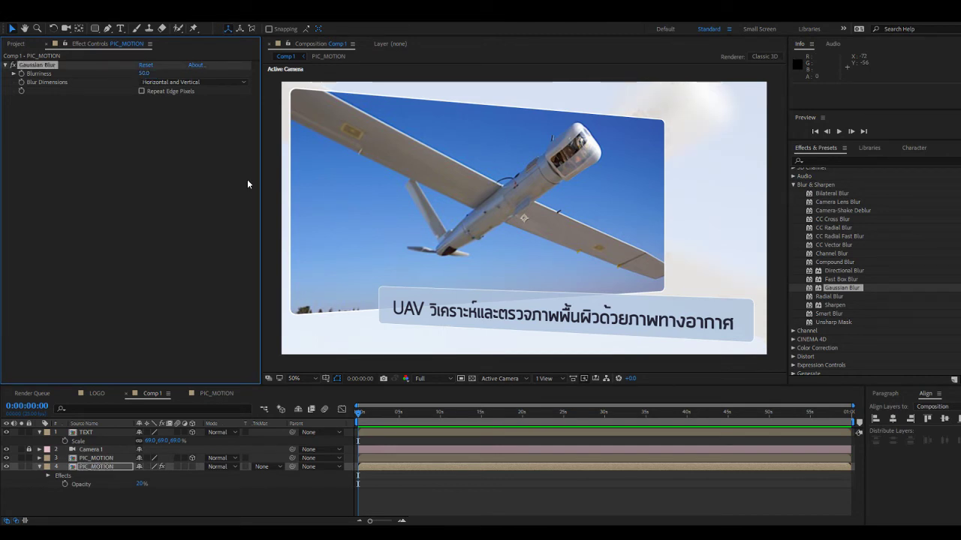
Try 40% opacity and Gaussian Blur Blurriness values of 200 and 20 on the background PIC_MOTION copy.
left_click(142, 484)
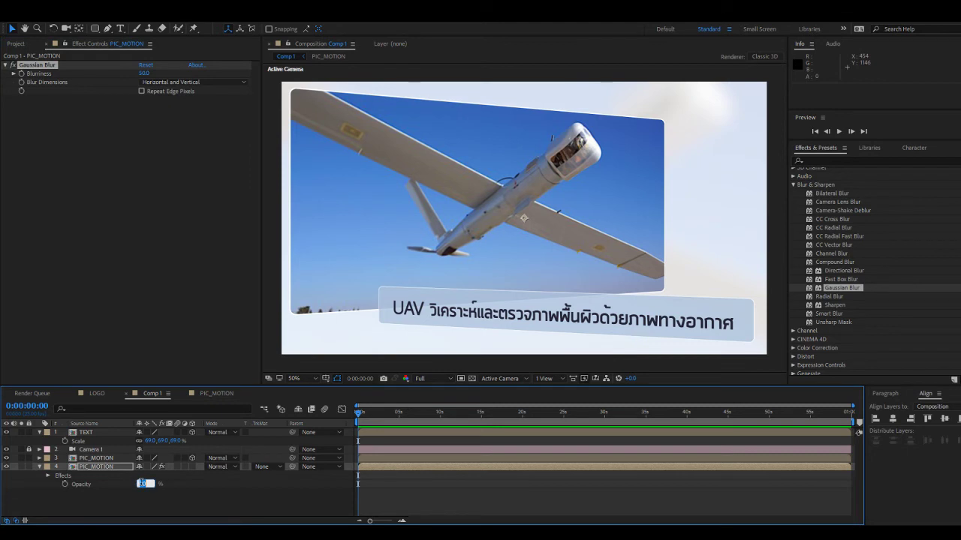
key("Return")
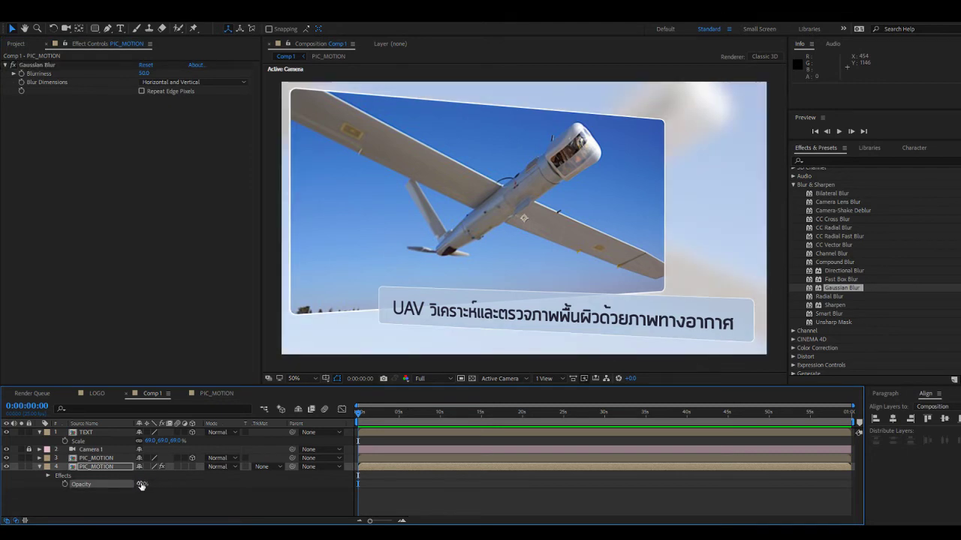
left_click(144, 73)
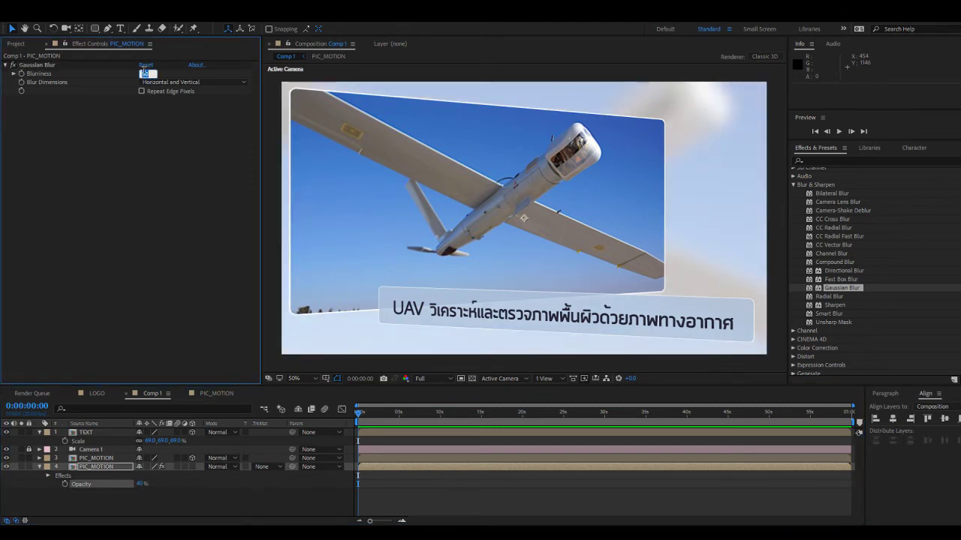
type("200")
key("Return")
left_click(144, 73)
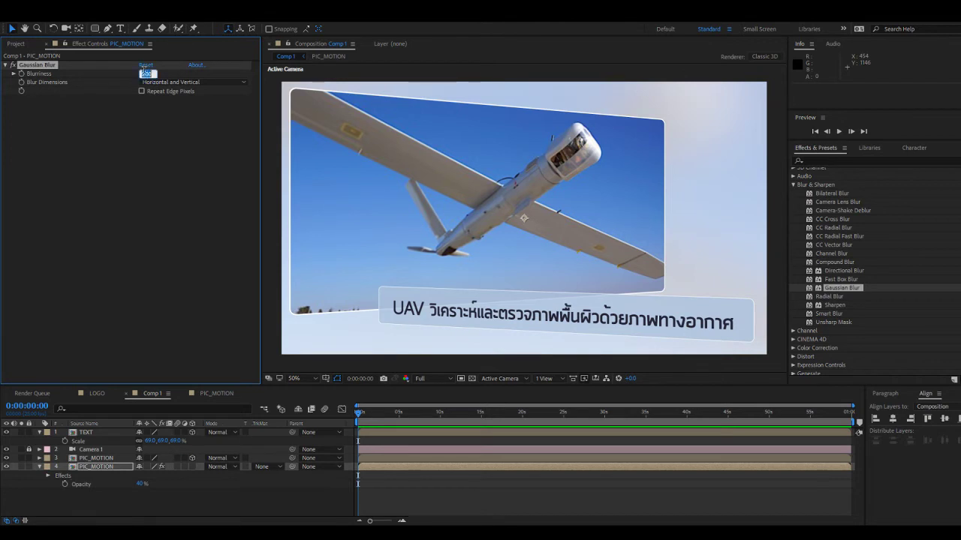
type("20")
key("Return")
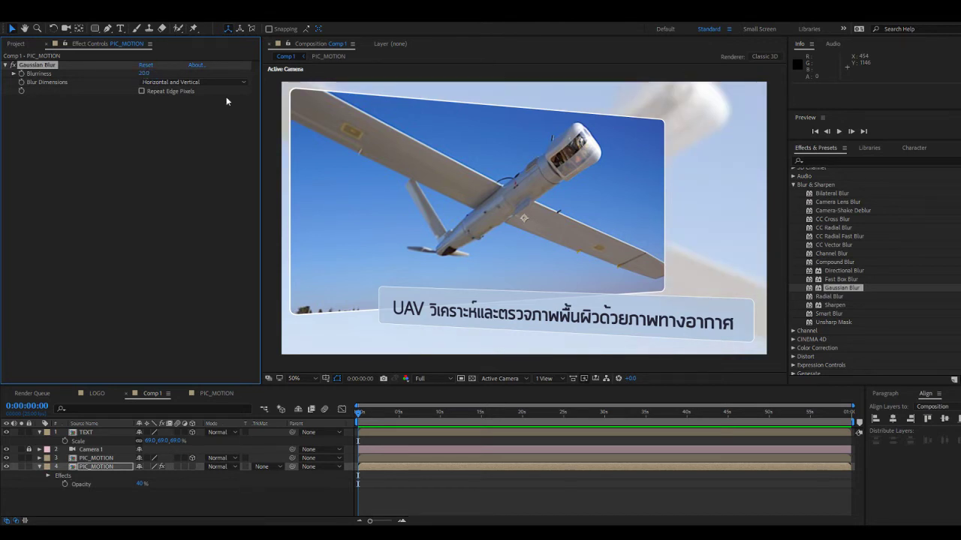
Set the background PIC_MOTION copy's Gaussian Blur Blurriness to 40 and raise its opacity to about 63%.
left_click(144, 72)
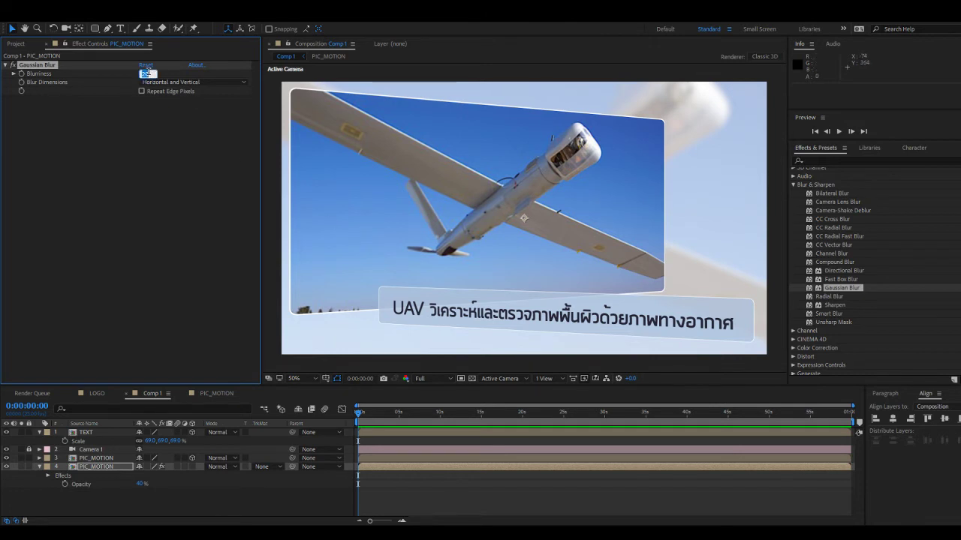
type("400")
key("Return")
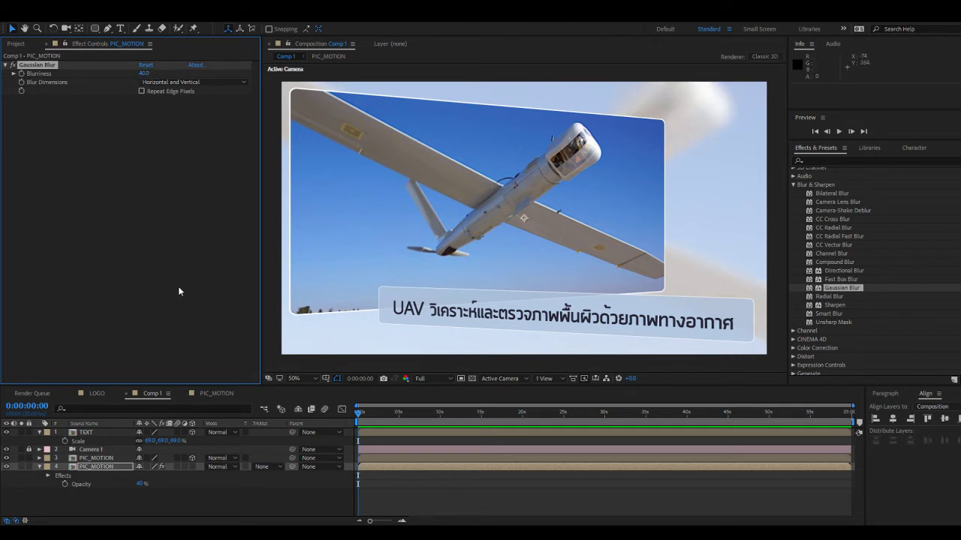
mouse_move(140, 484)
left_mouse_down()
mouse_move(170, 491)
mouse_move(154, 491)
left_mouse_up()
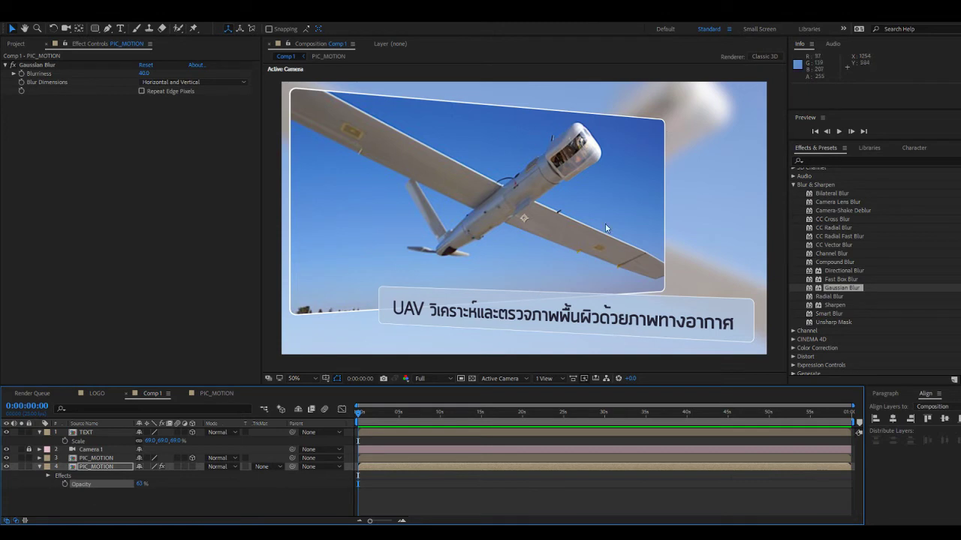
left_click(408, 482)
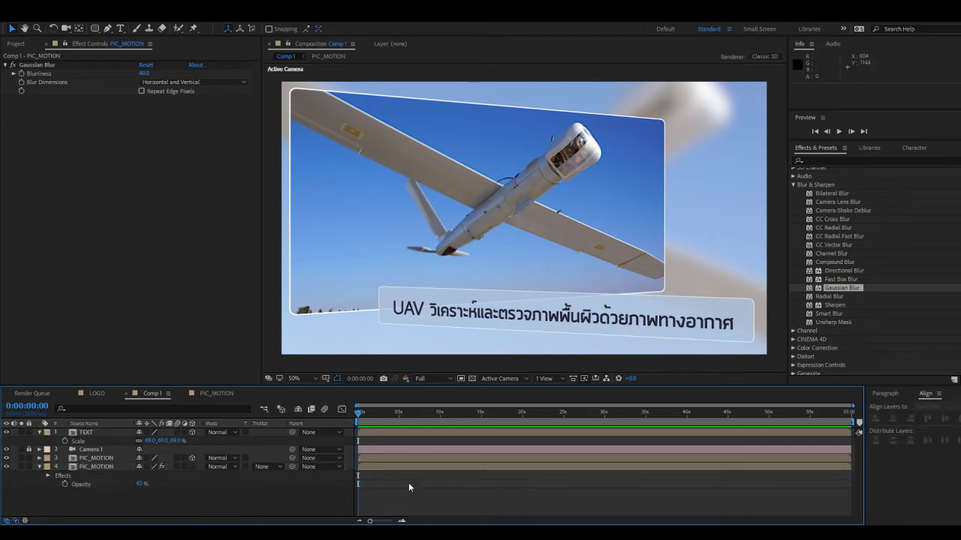
Open the PIC_MOTION precomposition from the background copy, layer 4 of Comp 1.
left_click(370, 461)
double_click(370, 467)
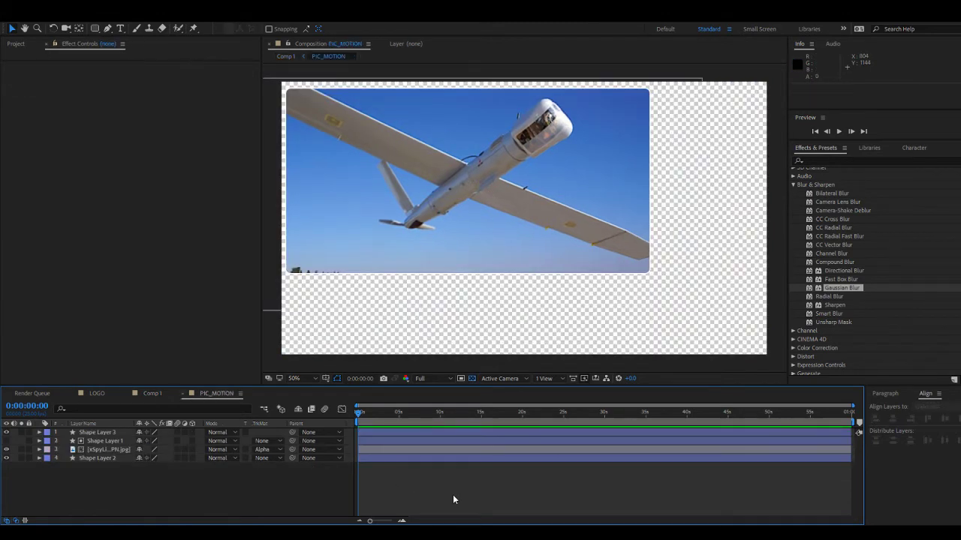
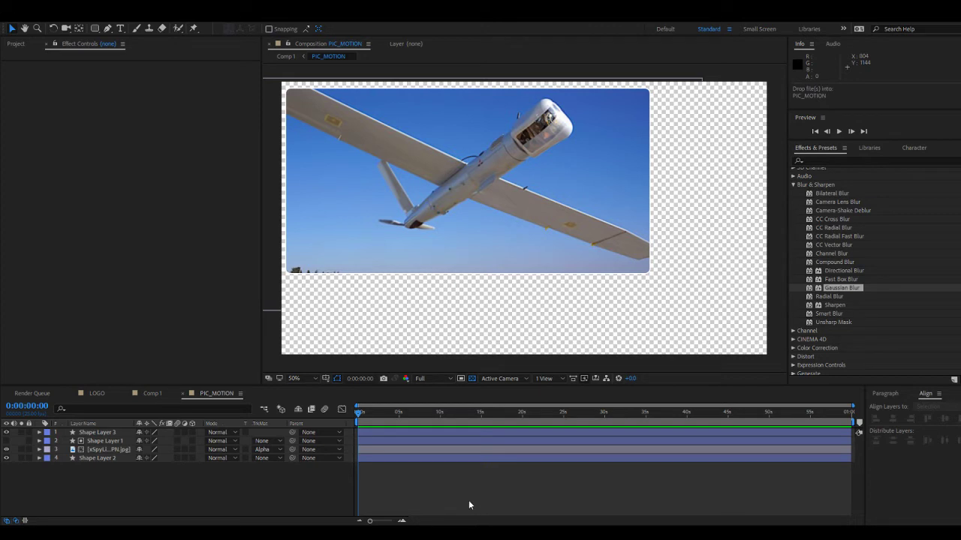
Add Modern Medium Weight Tank 3D-1.jpg to PIC_MOTION and enlarge it to cover the framed UAV photo.
left_click_drag(472, 490, 470, 488)
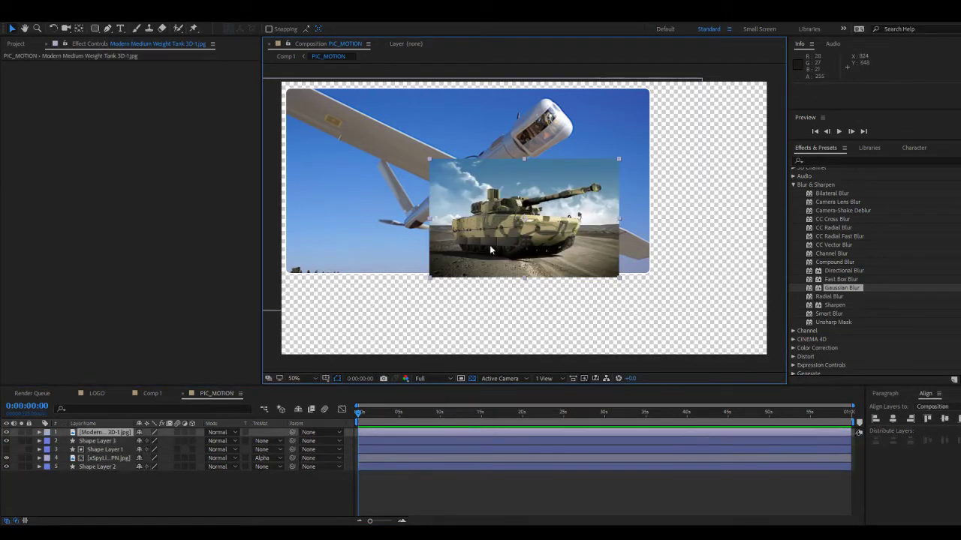
left_click_drag(483, 243, 334, 173)
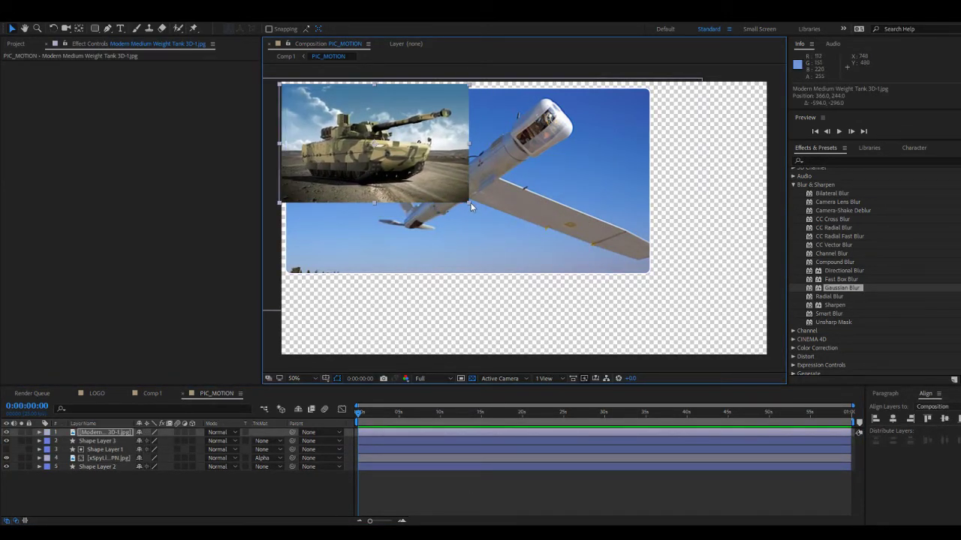
left_click_drag(470, 203, 665, 301)
left_click_drag(613, 267, 604, 267)
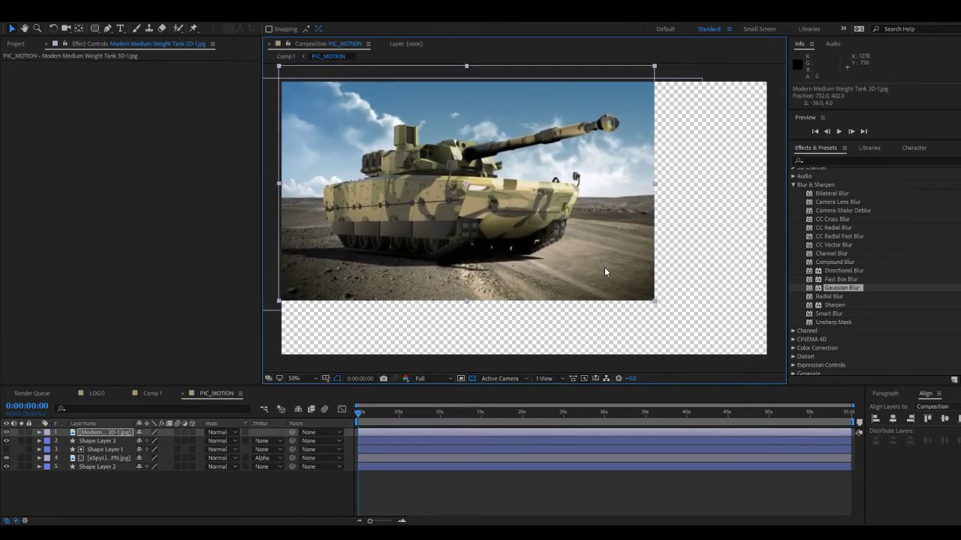
Place the tank image below Shape Layer 1 with an Alpha track matte from it, and hide the UAV photo layer.
left_click_drag(88, 435, 115, 458)
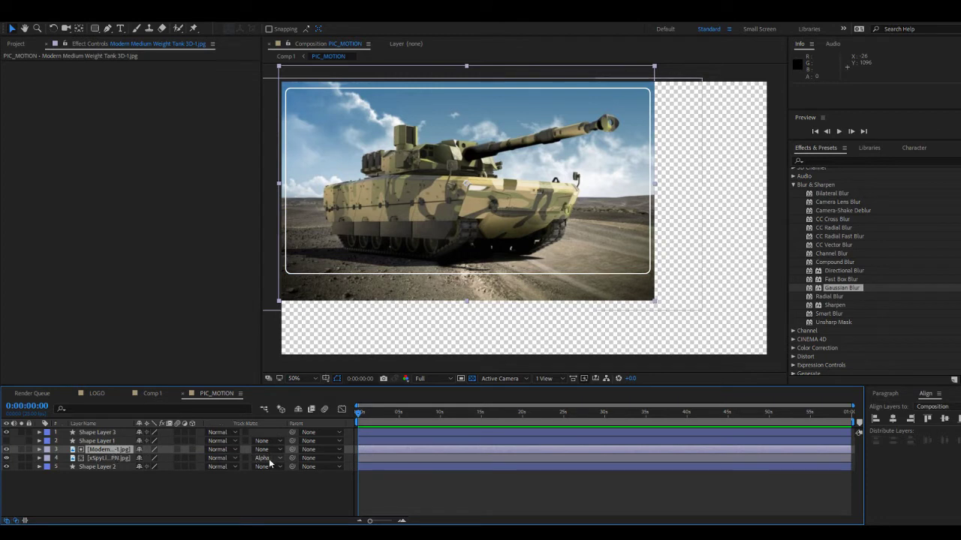
left_click(264, 458)
left_click(270, 445)
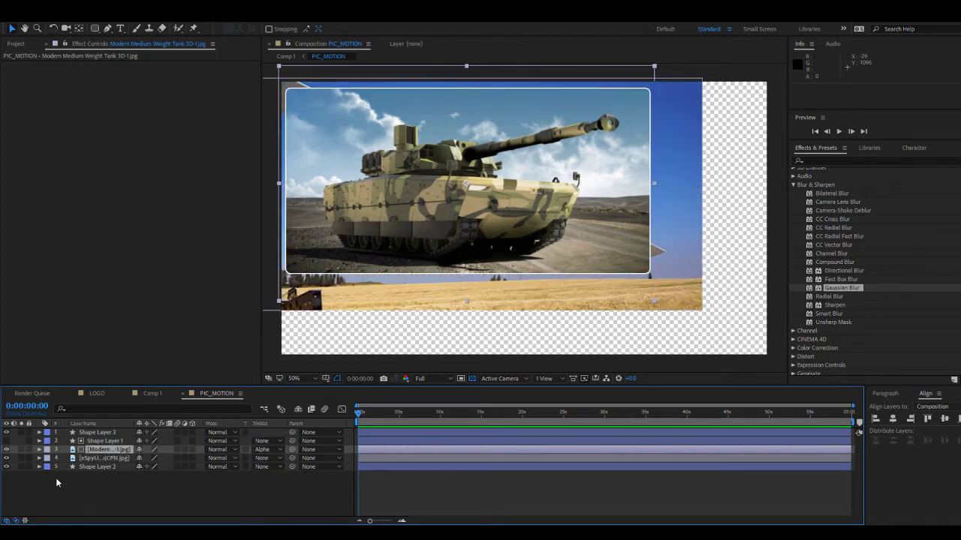
left_click(6, 457)
left_click(345, 478)
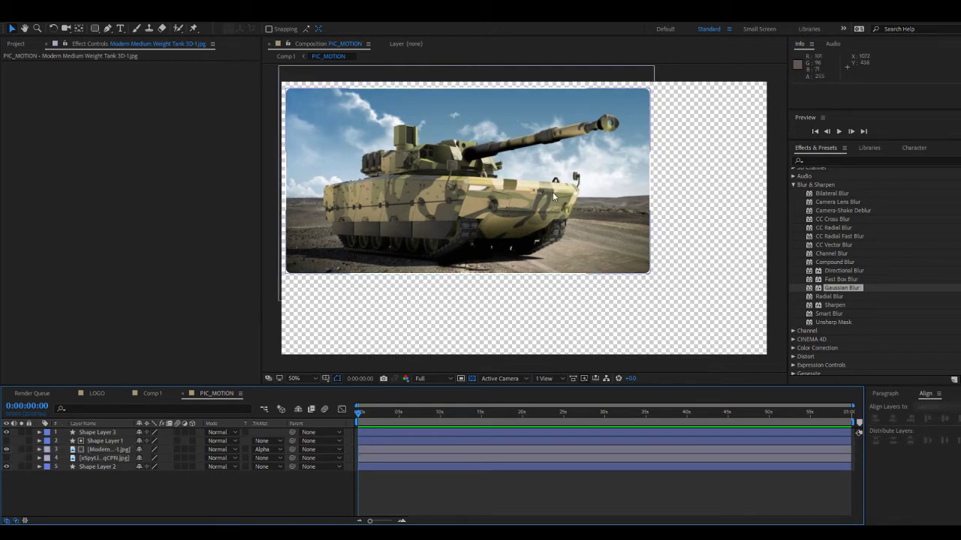
Enlarge the tank image slightly and reposition it so the tank fills the rounded frame.
left_click(387, 452)
mouse_move(495, 206)
left_mouse_down()
mouse_move(508, 218)
mouse_move(495, 210)
left_mouse_up()
left_click_drag(654, 306, 673, 313)
left_click_drag(555, 225, 556, 215)
left_click(396, 484)
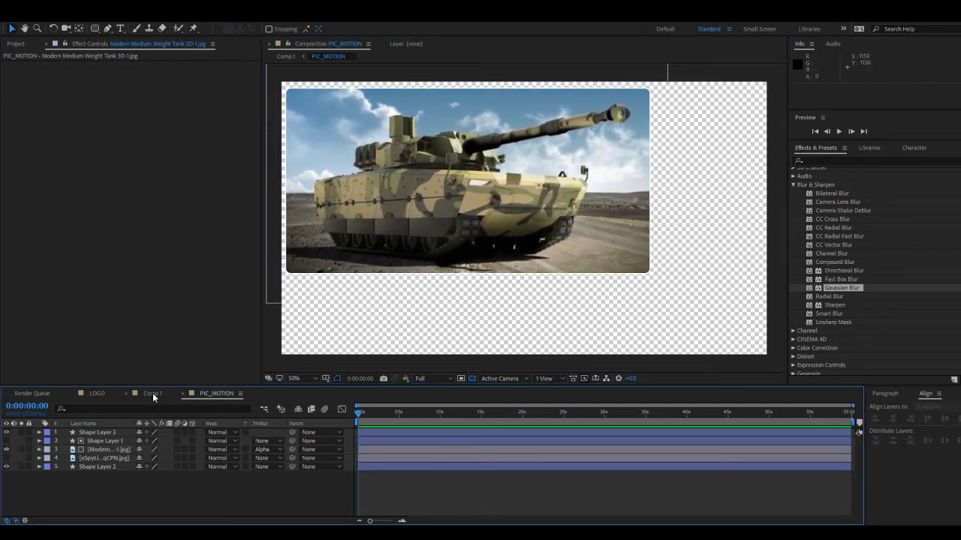
Undo the accidental move of Shape Layer 3 and lock Shape Layers 1, 2 and 3.
left_click_drag(605, 168, 539, 165)
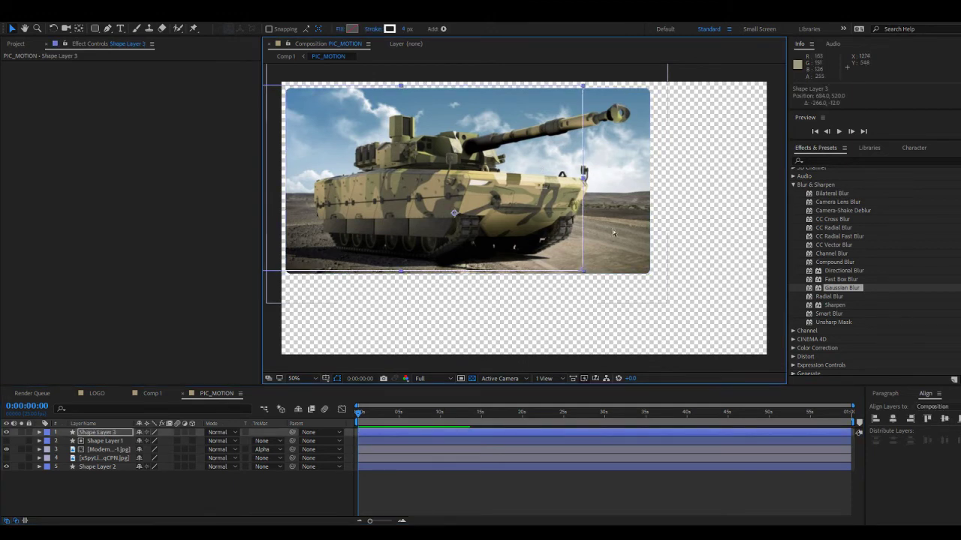
left_click(456, 482)
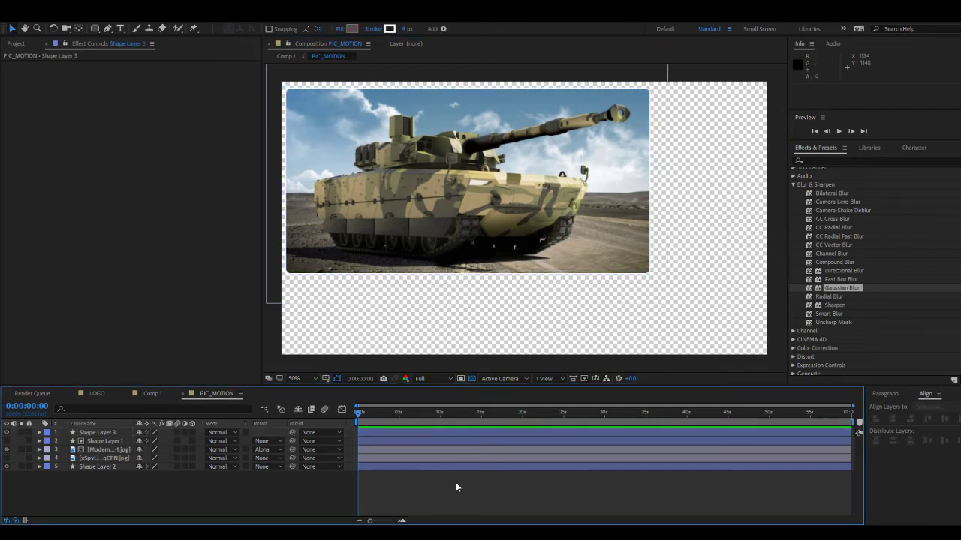
left_click(29, 432)
left_click(29, 467)
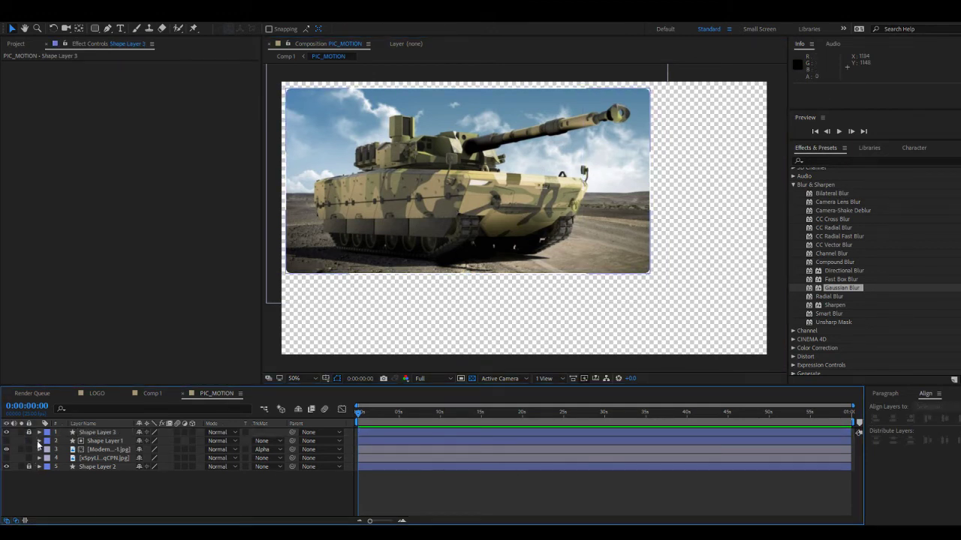
left_click(29, 441)
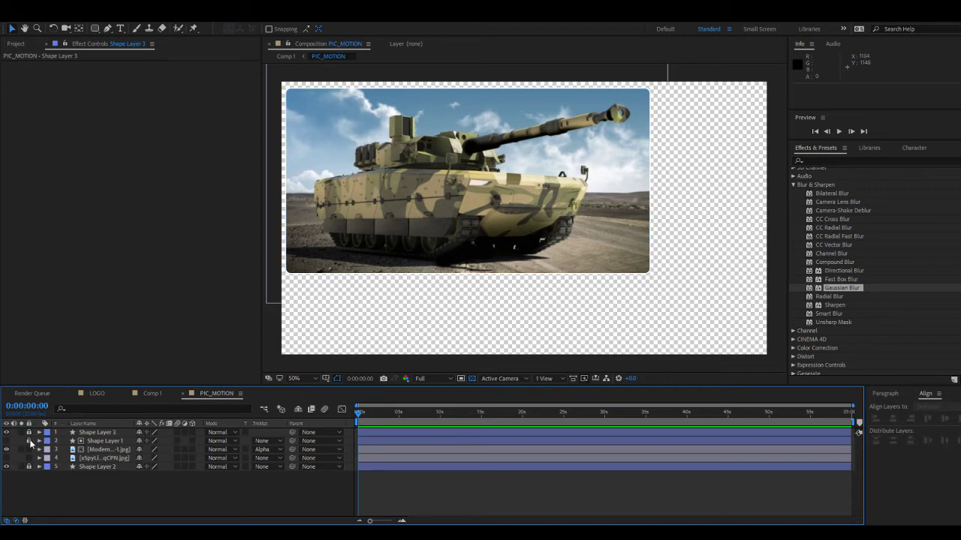
Return to Comp 1 and examine the tank picture in the framed and blurred background PIC_MOTION layers.
left_click(151, 394)
left_click(466, 504)
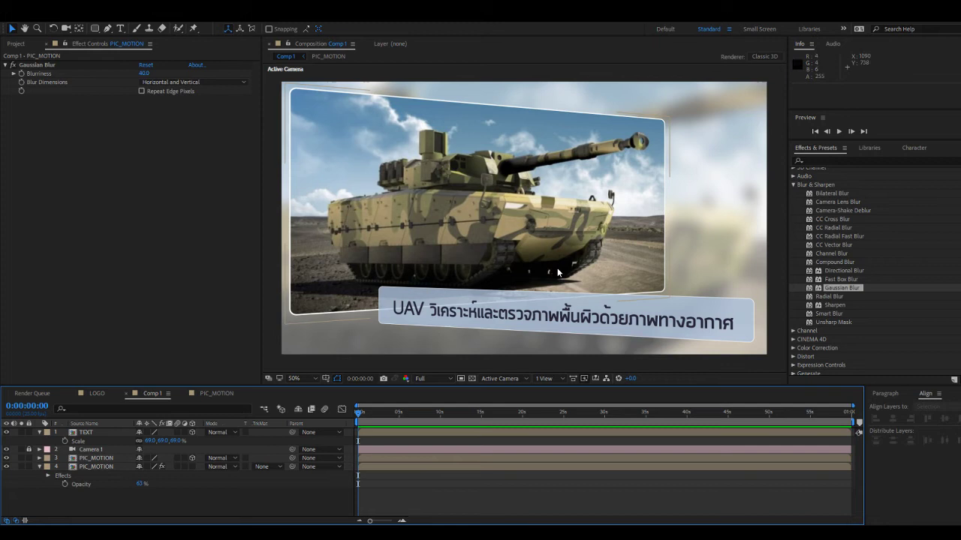
left_click(543, 234)
left_click(432, 493)
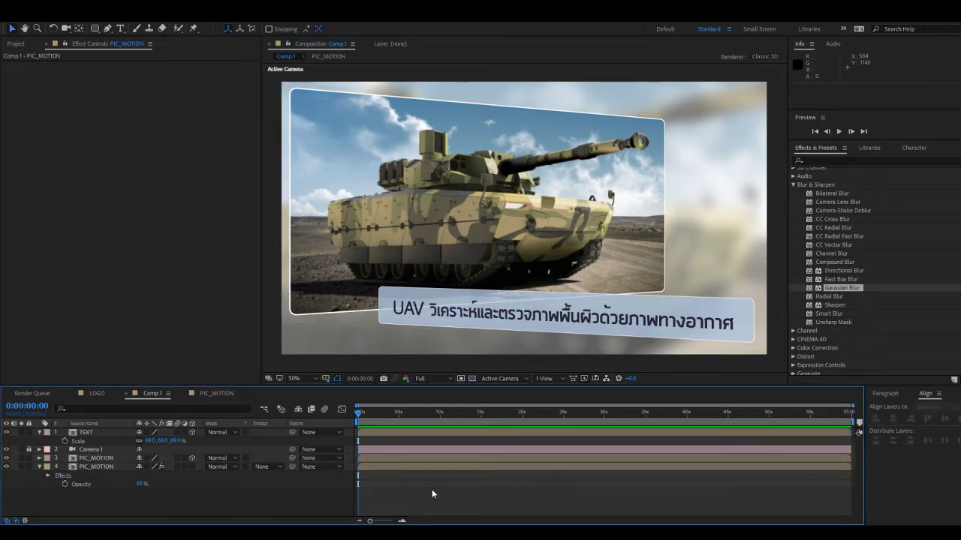
left_click(99, 458)
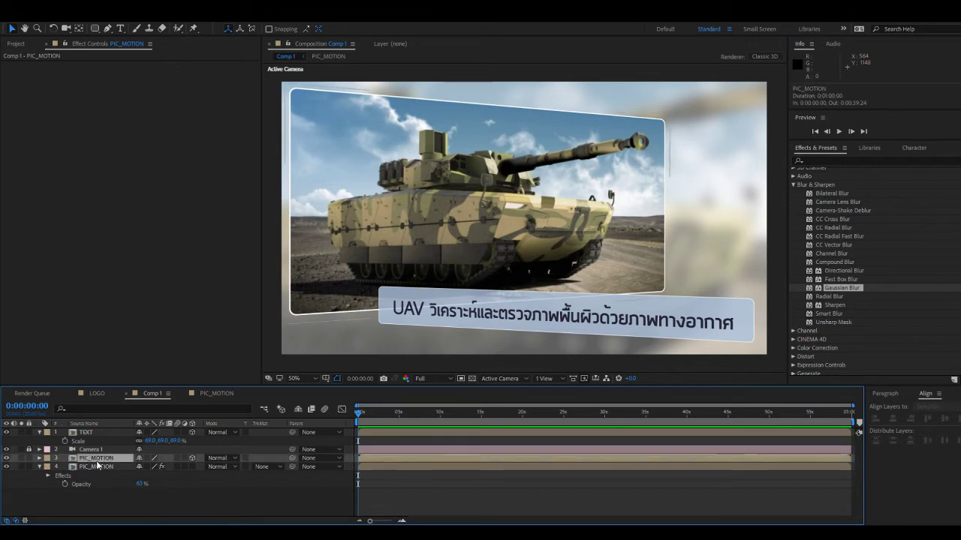
left_click(109, 466)
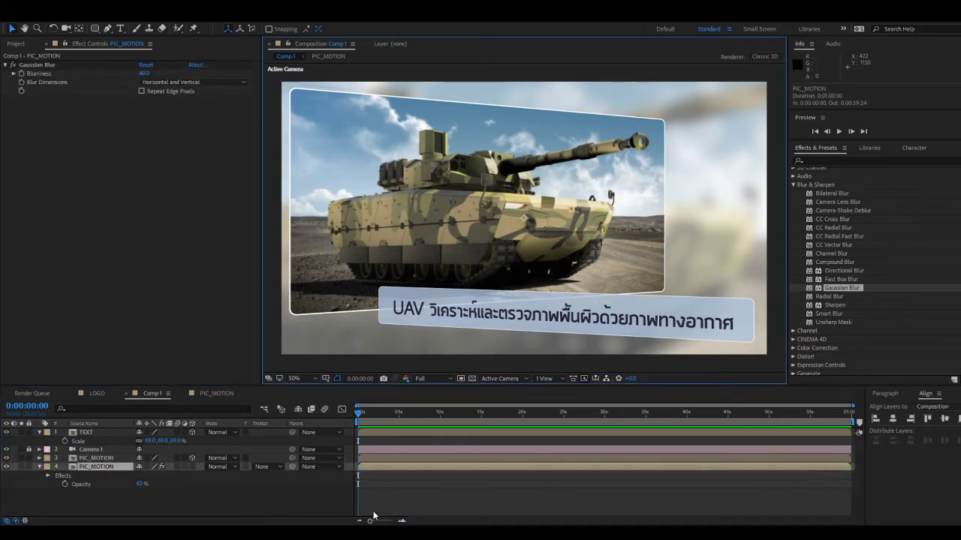
Try adjusting the opacity of the framed PIC_MOTION layer, layer 3, and leave it at 100%.
left_click(370, 458)
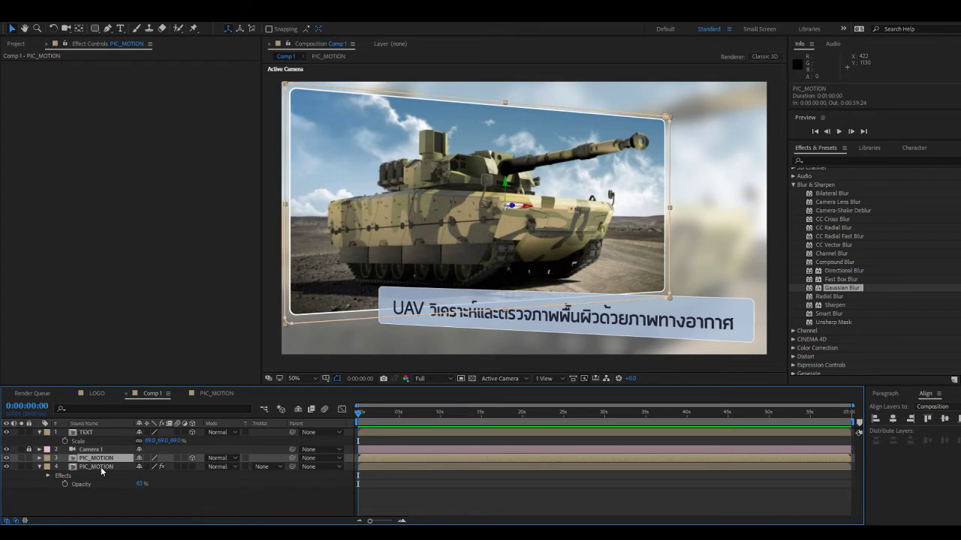
key("t")
left_click_drag(143, 466, 225, 474)
left_click(421, 506)
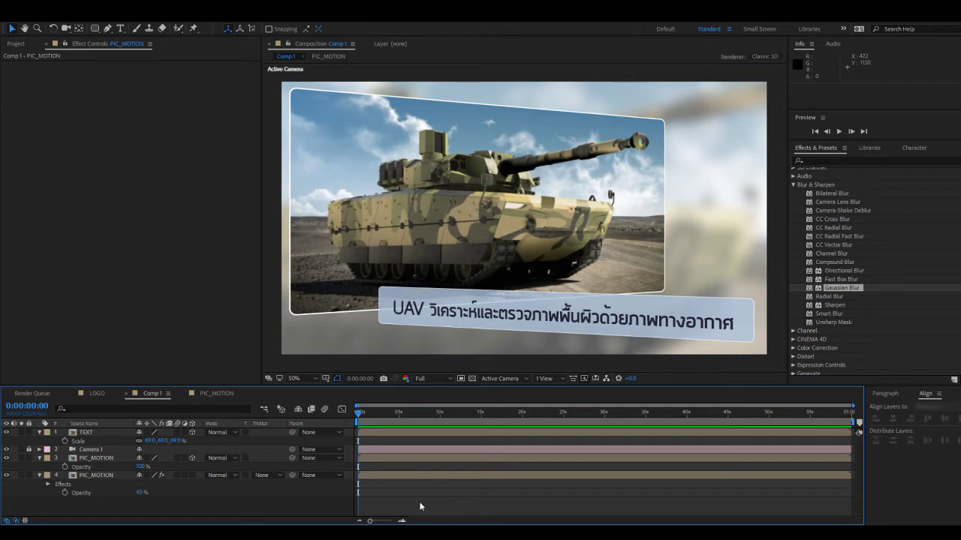
Set the scale of the framed PIC_MOTION layer, layer 3, to 103.6%.
left_click(370, 458)
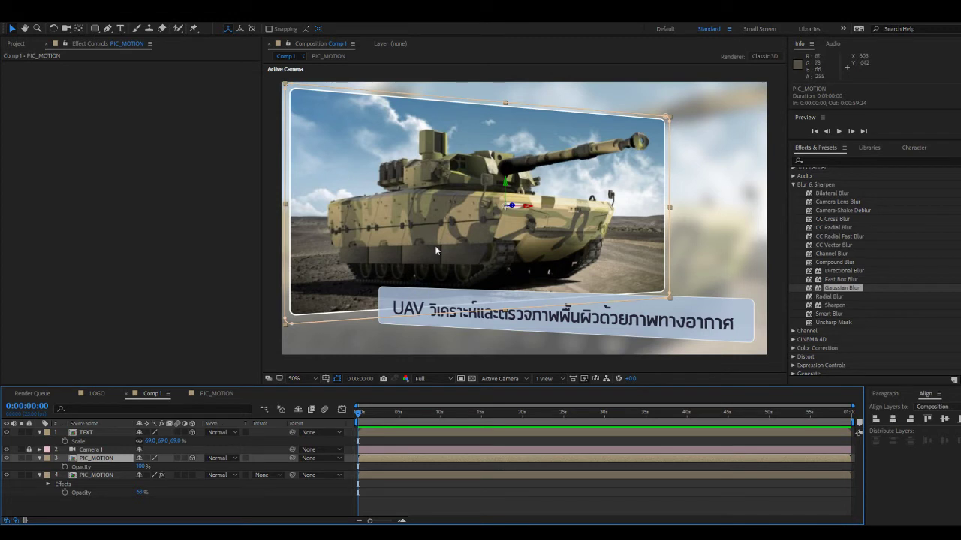
left_click(668, 296)
left_click(380, 456)
key("s")
mouse_move(155, 467)
left_mouse_down()
mouse_move(141, 464)
mouse_move(149, 465)
left_mouse_up()
left_click(385, 499)
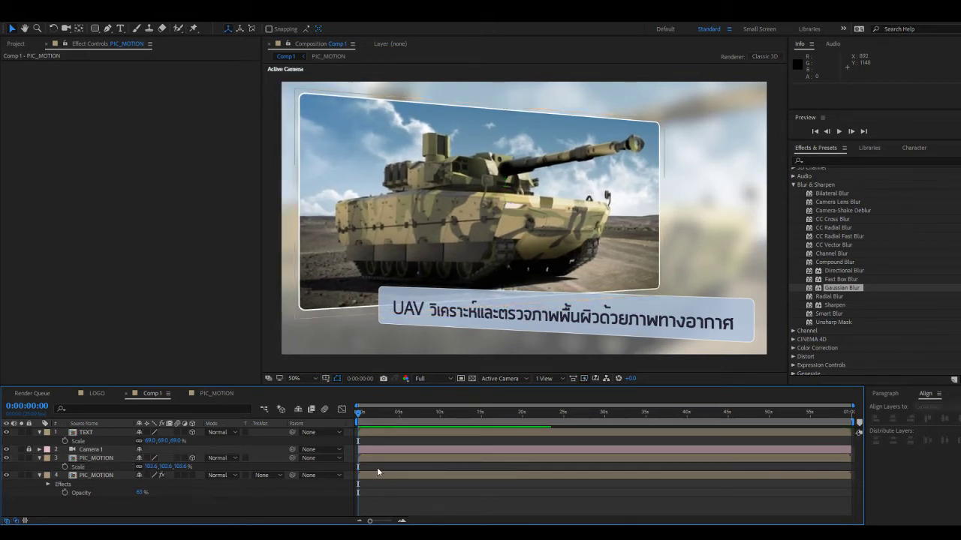
Duplicate the framed PIC_MOTION layer.
left_click(376, 458)
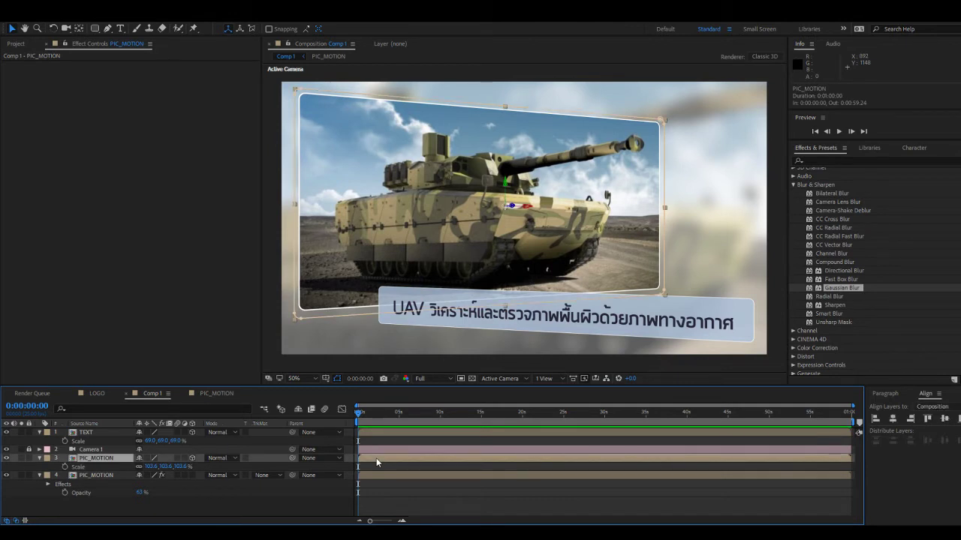
key("ctrl+d")
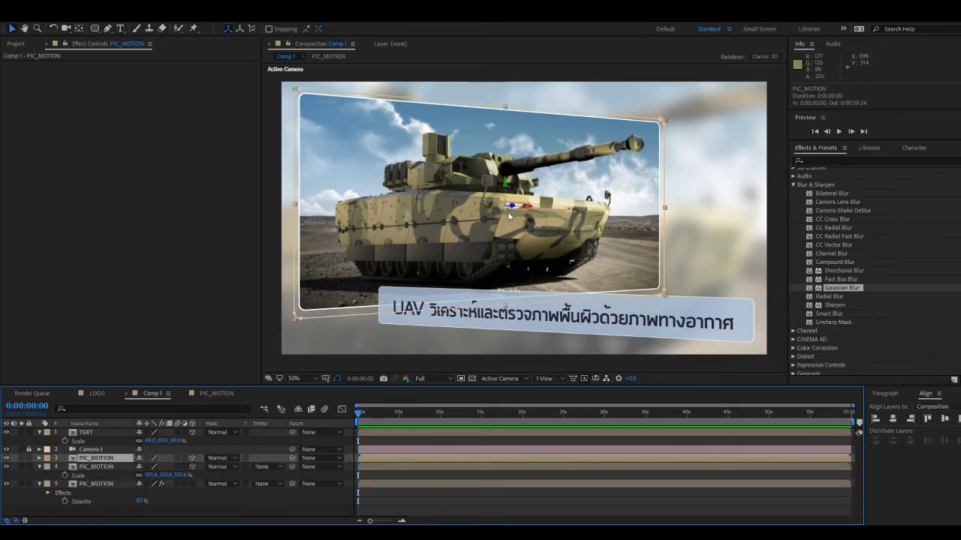
Try moving the duplicate PIC_MOTION layer back to a Z position of about 97, and undo the change.
key("p")
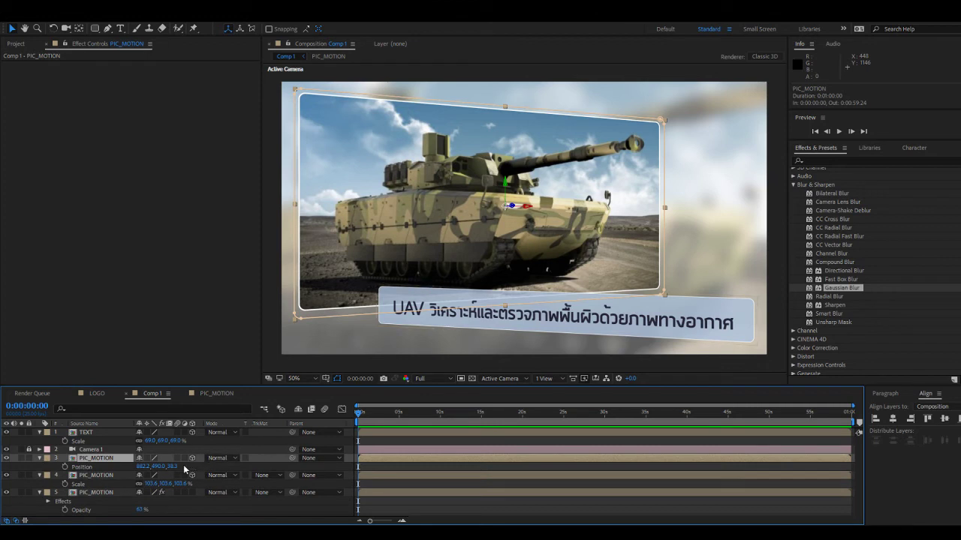
left_click_drag(172, 466, 207, 466)
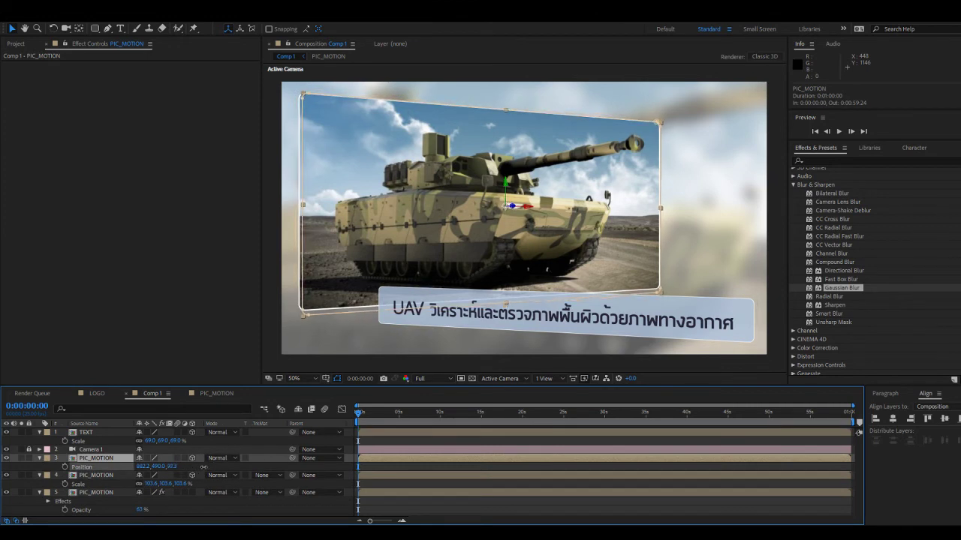
key("ctrl+z")
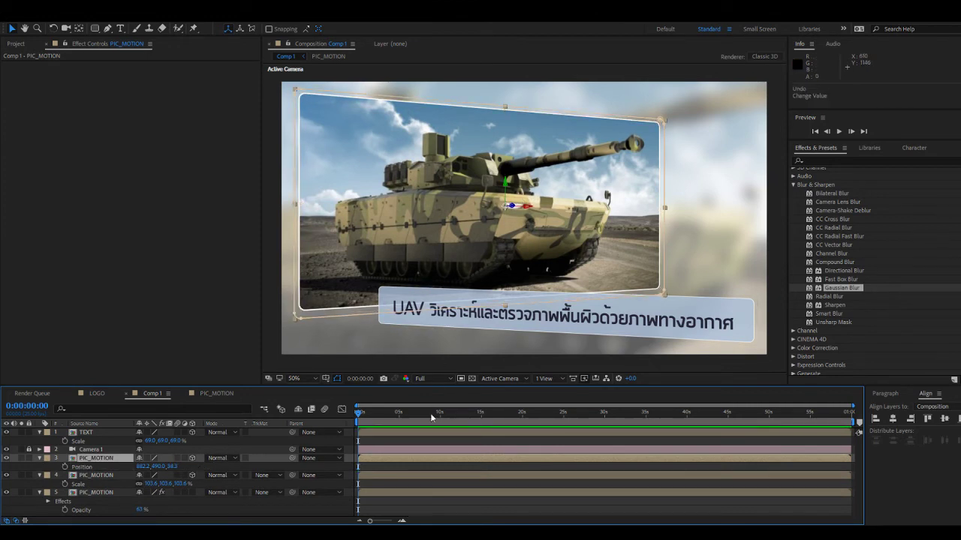
Show the composition in two views, with a Top view beside the Active Camera view.
left_click(501, 378)
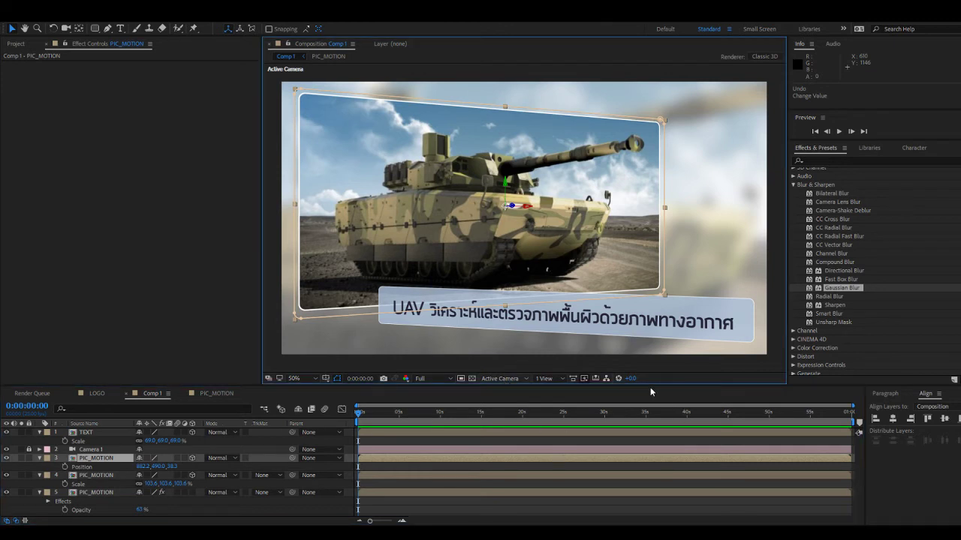
left_click(578, 409)
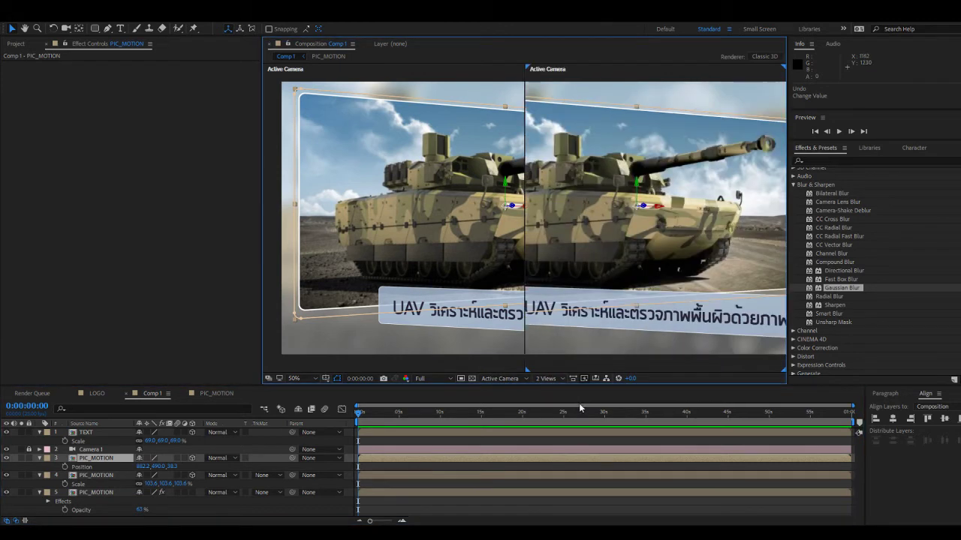
left_click(416, 260)
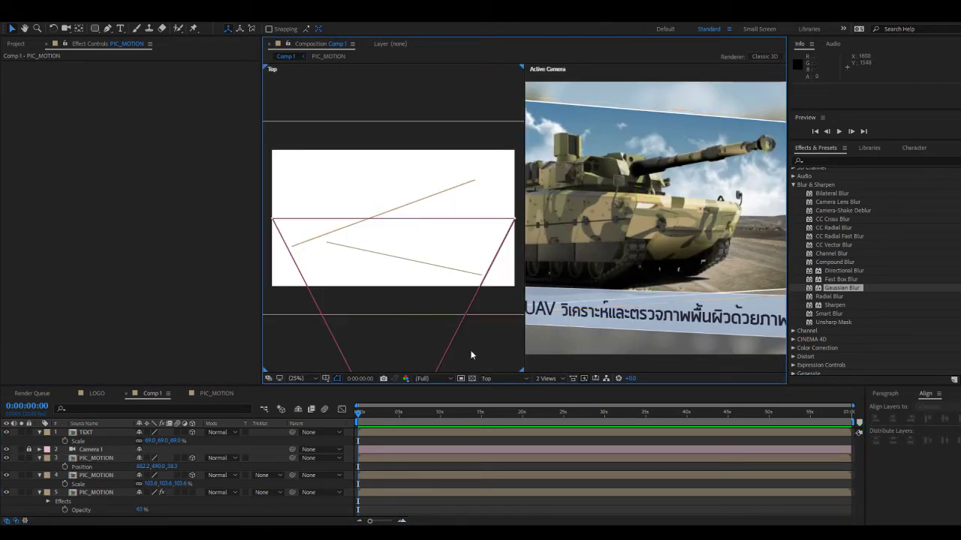
Offset the lower framed PIC_MOTION layer toward the camera and duplicate it twice, spacing the copies in depth as four parallel planes.
left_click(375, 473)
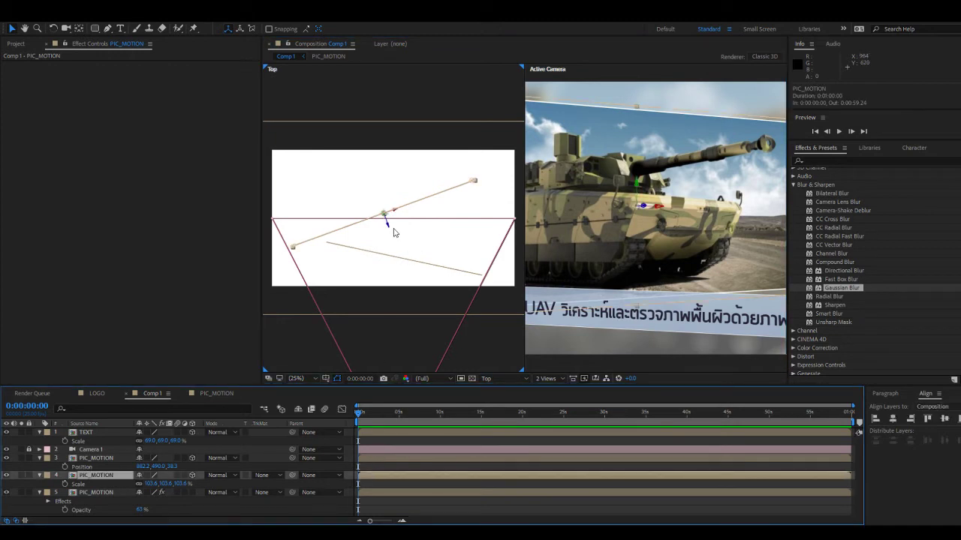
left_click_drag(388, 227, 387, 248)
key("ctrl+d")
scroll(392, 227, "up", 2)
key("ctrl+d")
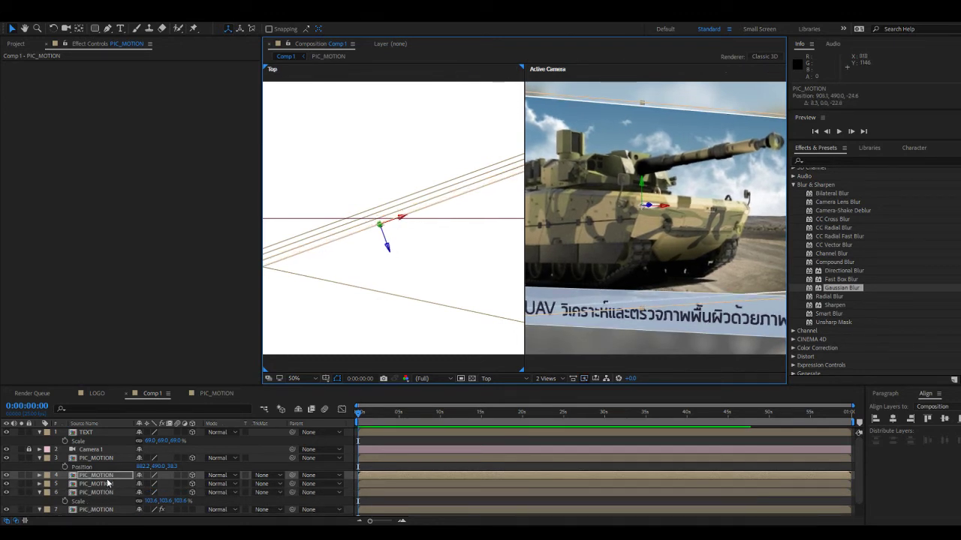
Collapse the expanded properties of the lower PIC_MOTION layers, including the blurred background layer 7.
left_click(107, 477)
scroll(107, 487, "down", 1)
left_click(41, 477)
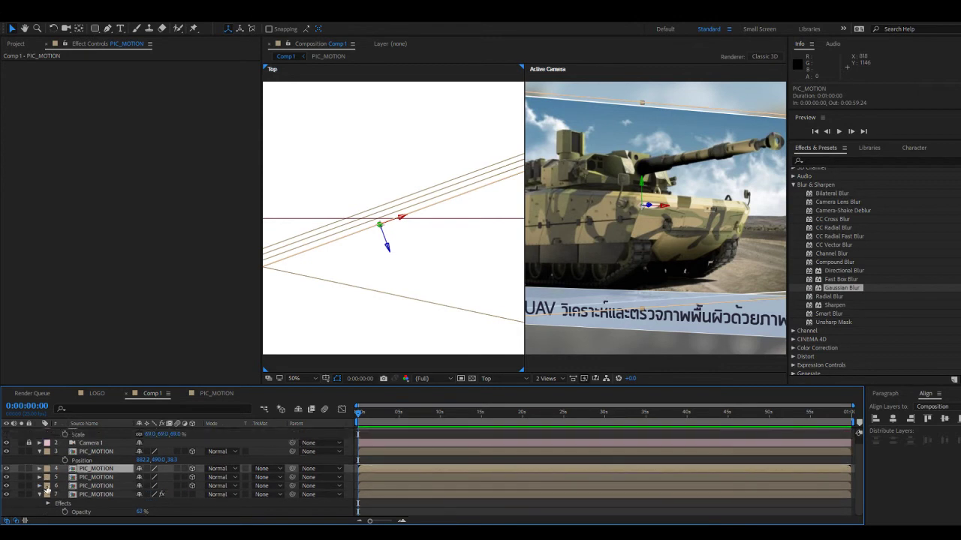
left_click(41, 496)
left_click(88, 503)
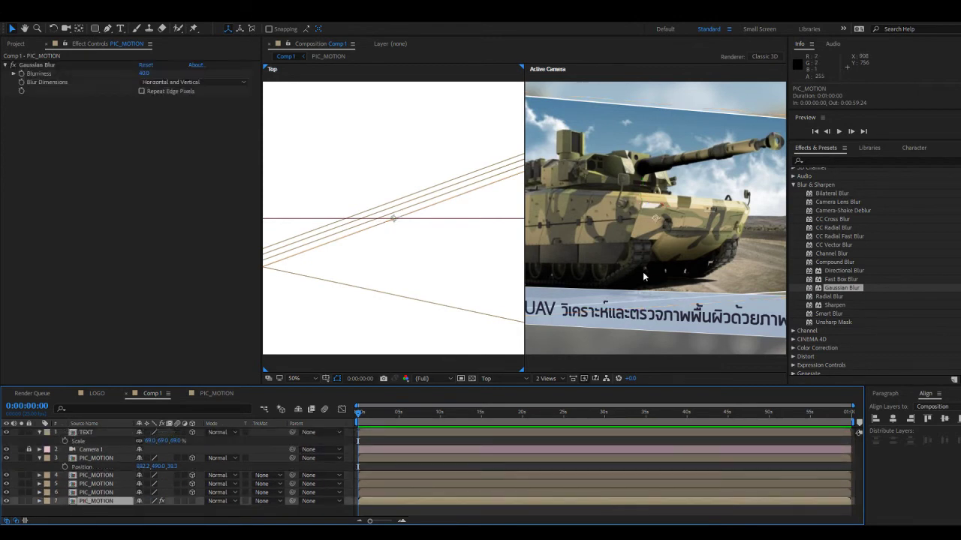
Return the composition to a single Active Camera view at 50% magnification.
scroll(643, 272, "down", 2)
left_click(546, 378)
left_click(565, 397)
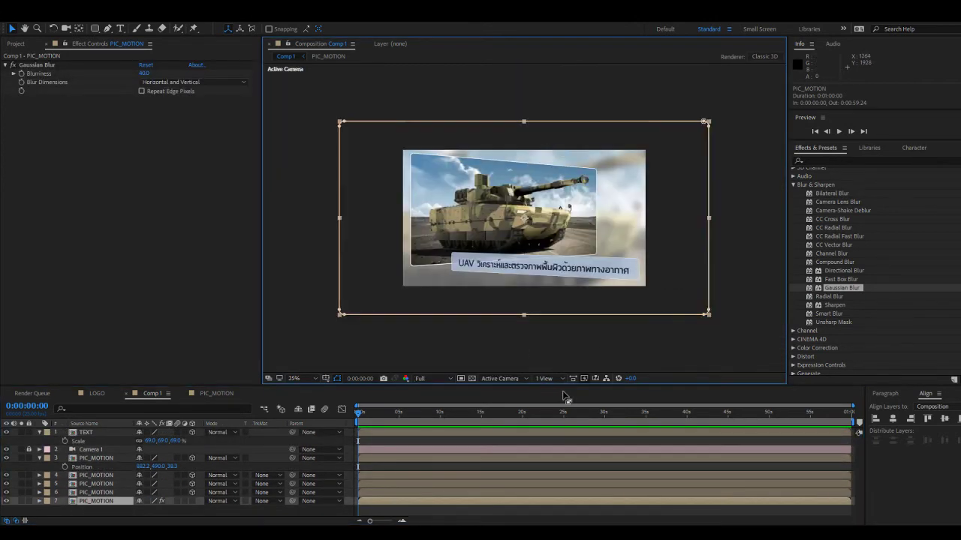
left_click(566, 345)
scroll(542, 318, "up", 2)
Rename the blurred background layer, layer 7, as BG and lock it.
left_click(369, 501)
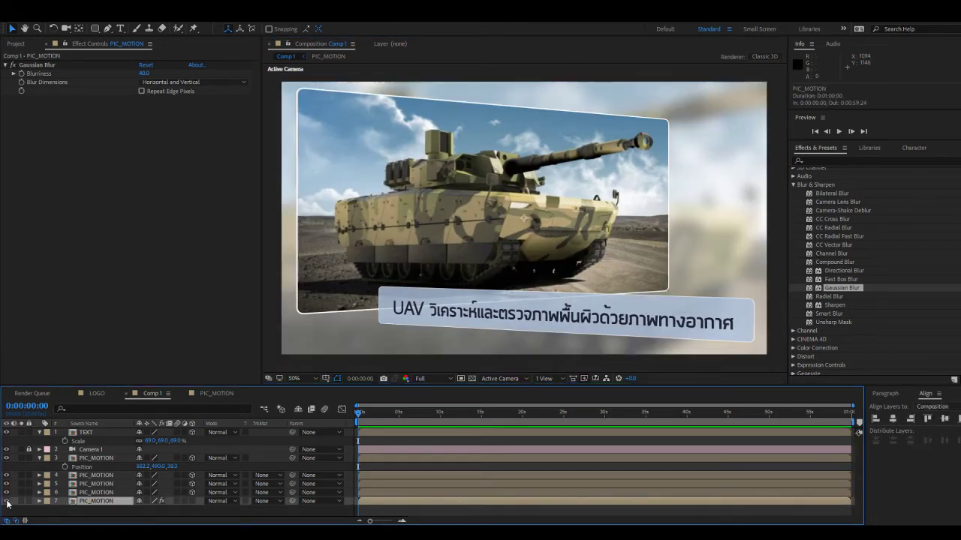
key("Return")
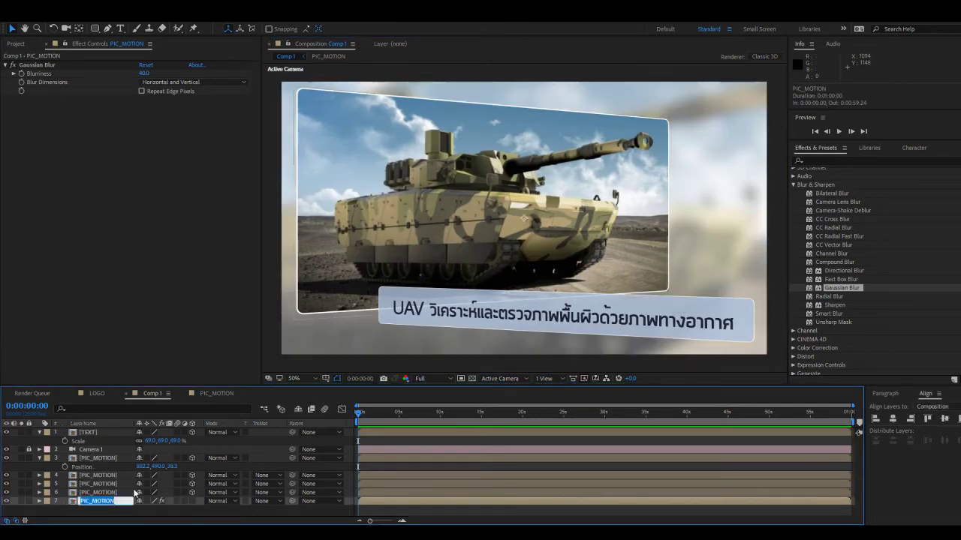
key("Left")
key("shift+Left")
key("shift+Left")
key("shift+Left")
key("shift+Left")
key("shift+Left")
type("ฺฌ")
type("G")
key("Return")
In the PIC_MOTION composition, show the UAV photo instead of the tank with an Alpha track matte, and put the tank layer at the bottom.
left_click(97, 493)
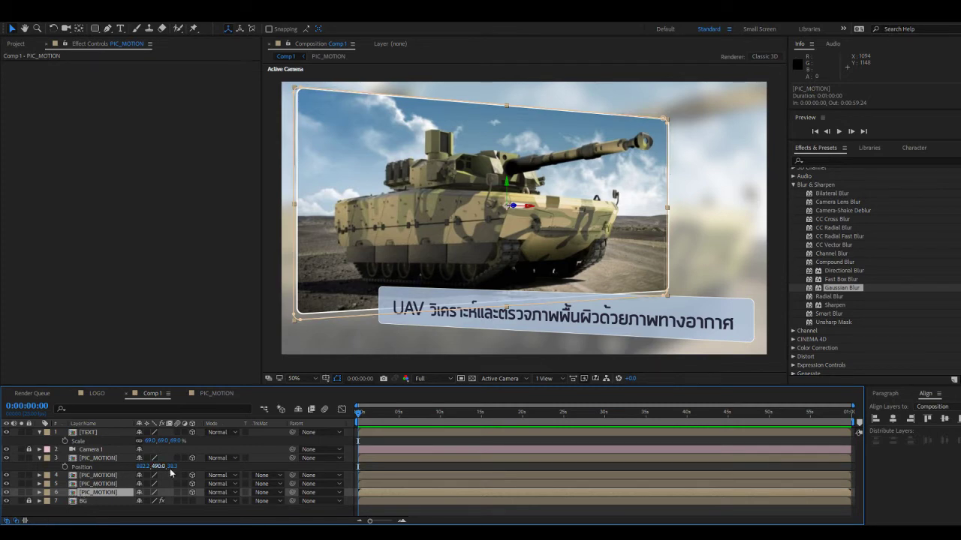
left_click(211, 397)
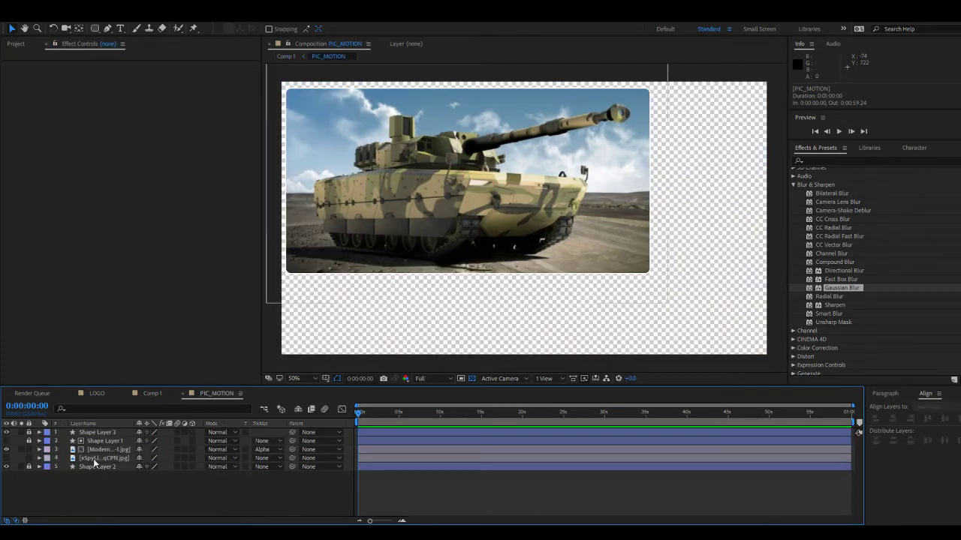
left_click(6, 458)
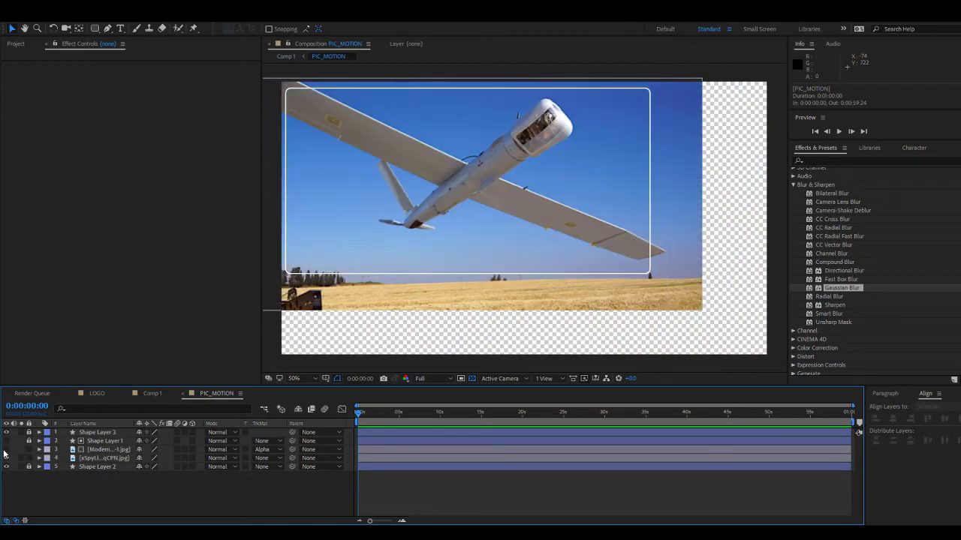
left_click(267, 456)
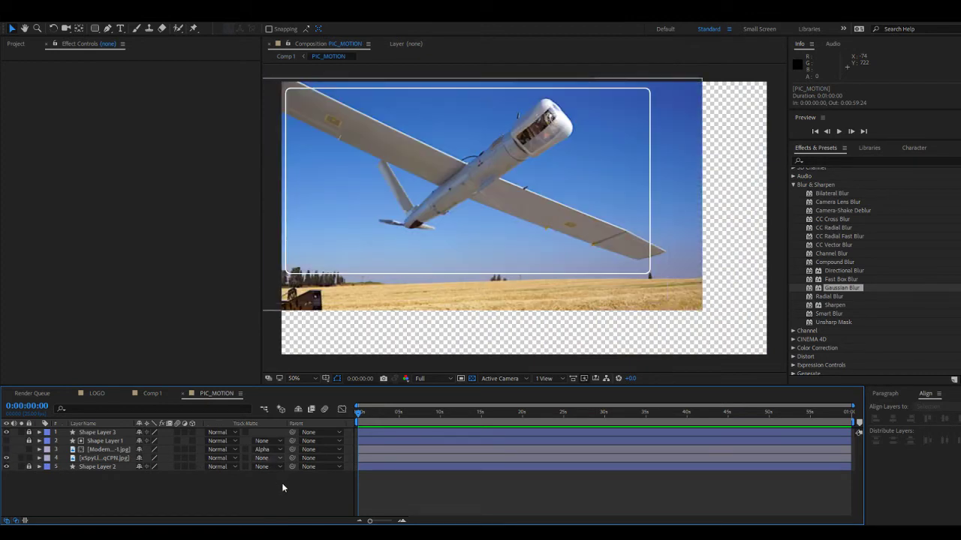
left_click(281, 482)
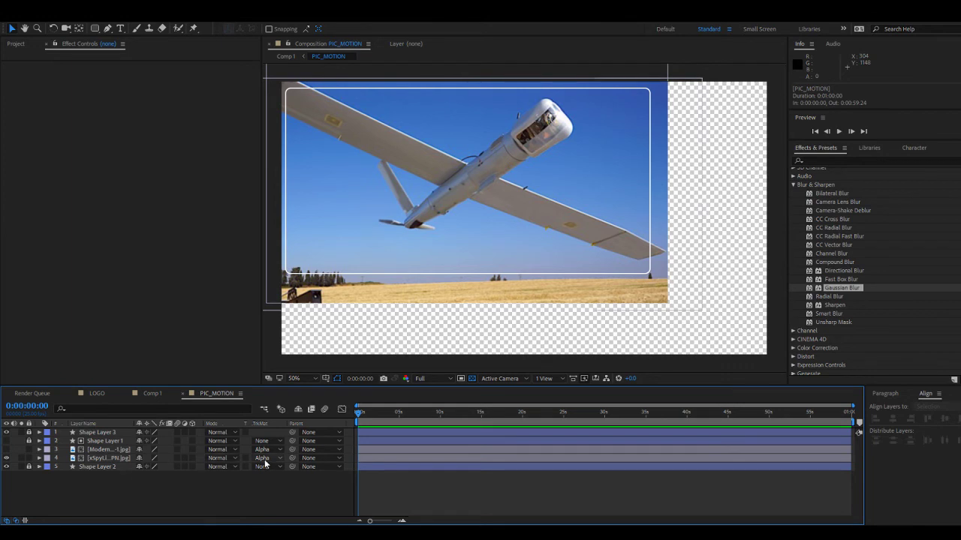
left_click(114, 450)
left_click_drag(117, 455, 102, 477)
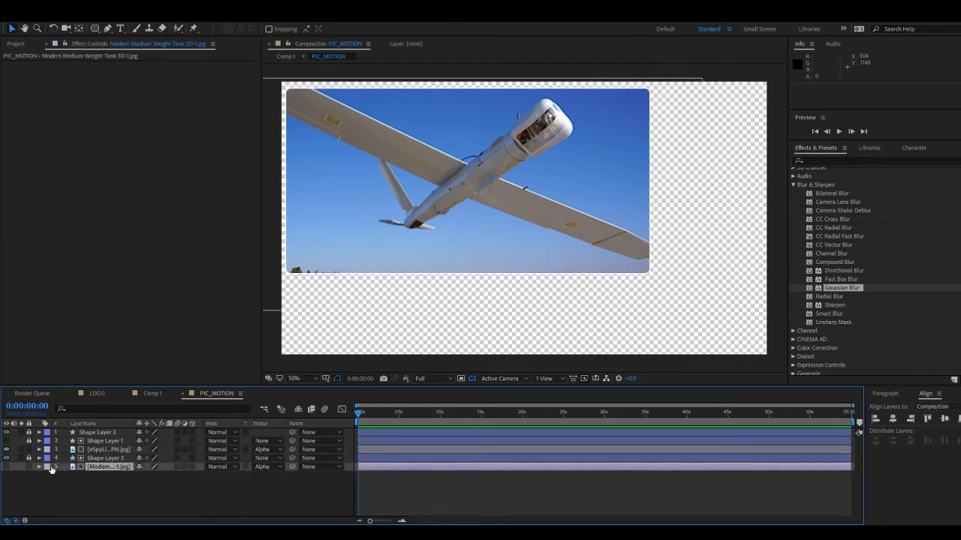
Scale down the UAV photo and move it to about position 506, 420 so the aircraft fits inside the rounded frame.
left_click(114, 449)
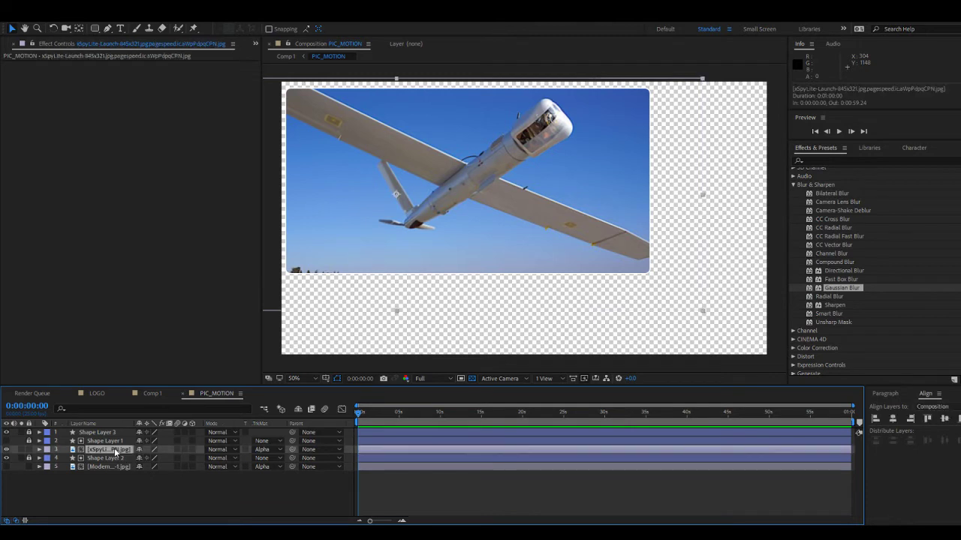
left_click_drag(551, 179, 572, 207)
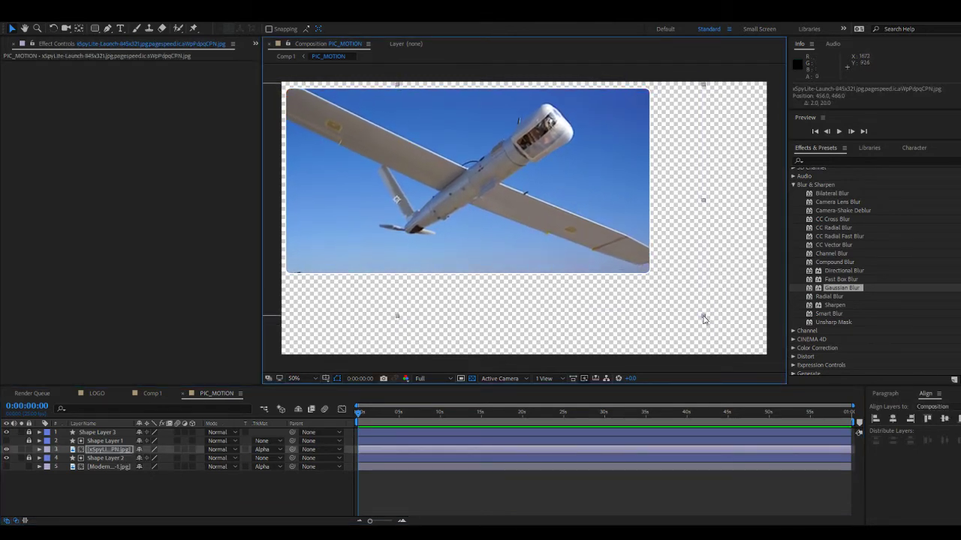
left_click_drag(703, 316, 686, 303)
left_click_drag(586, 240, 599, 230)
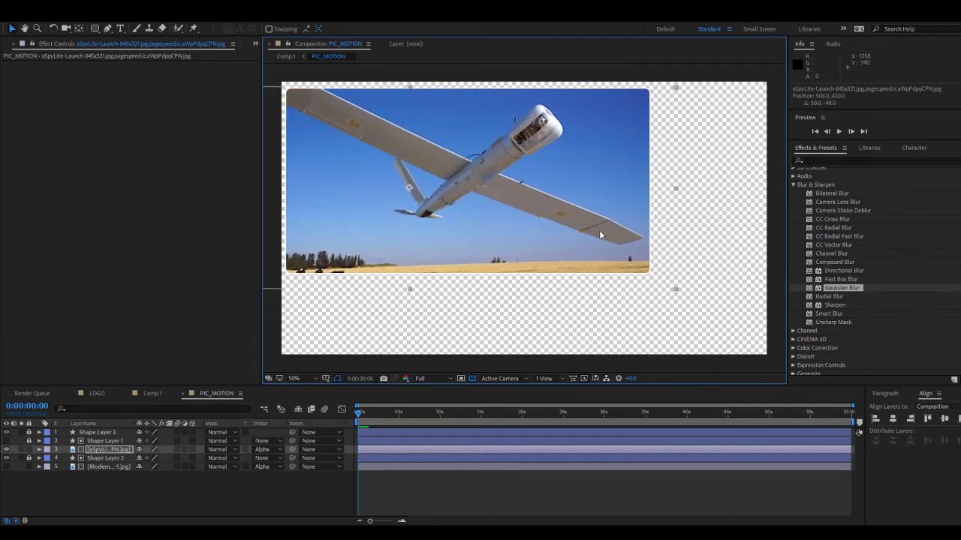
Return to Comp 1 and scrub through its first few seconds, ending at time zero.
left_click(149, 392)
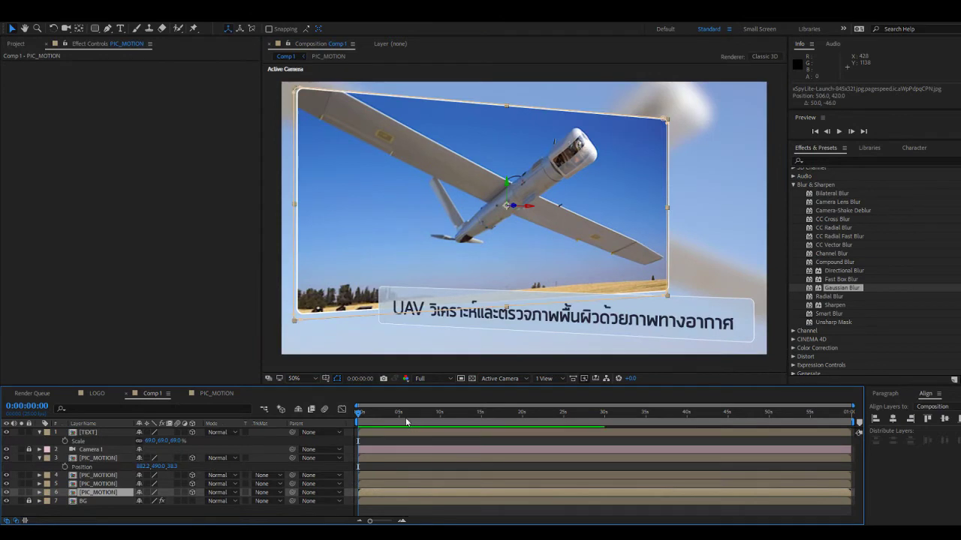
left_click(515, 442)
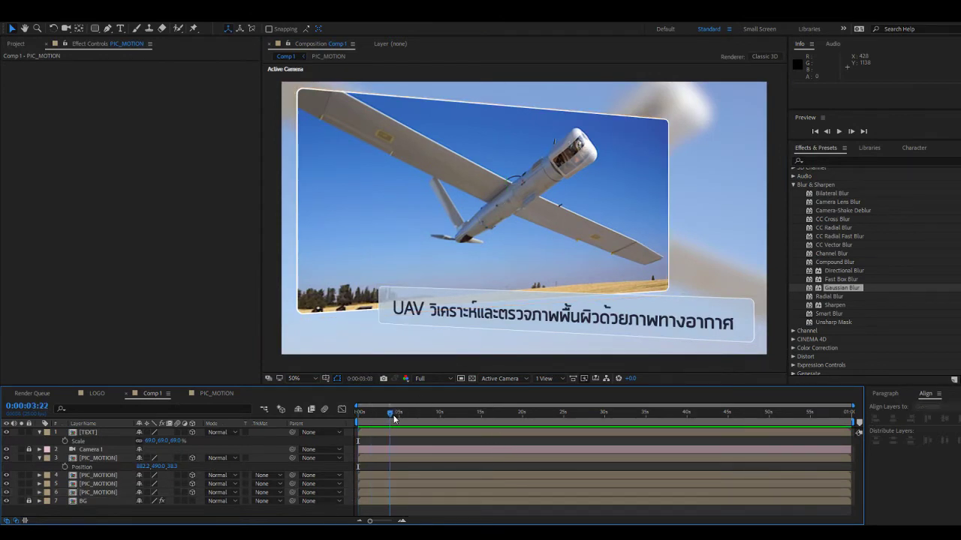
left_click_drag(413, 414, 340, 413)
Set the opacity of the three lower PIC_MOTION layers, 4 to 6, to 27%.
left_click(97, 476)
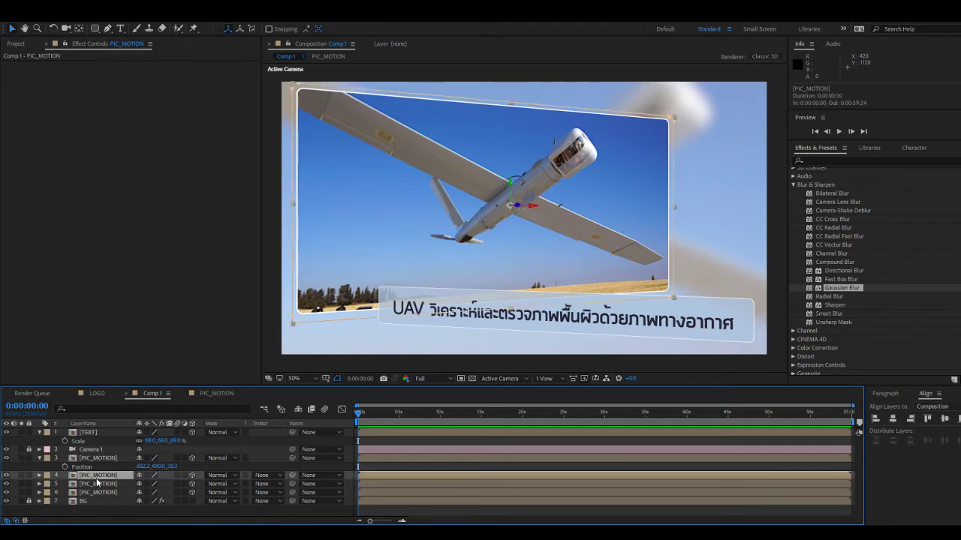
left_click(97, 457)
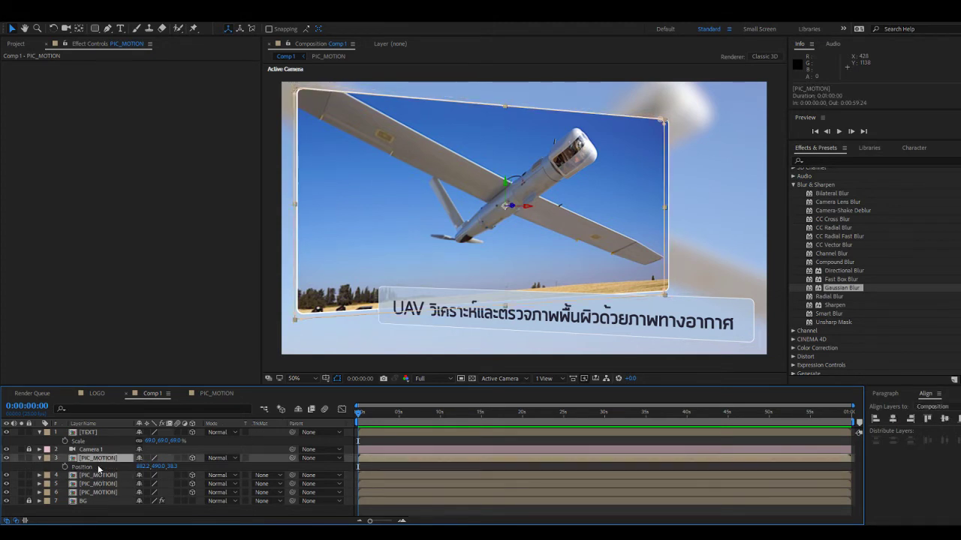
left_click(96, 476)
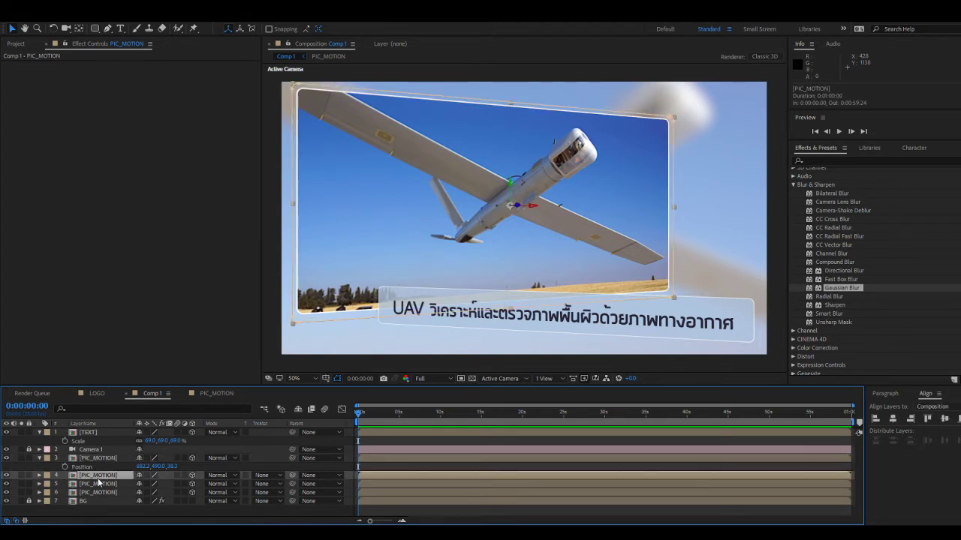
left_click(97, 485, "shift")
left_click(97, 492, "shift")
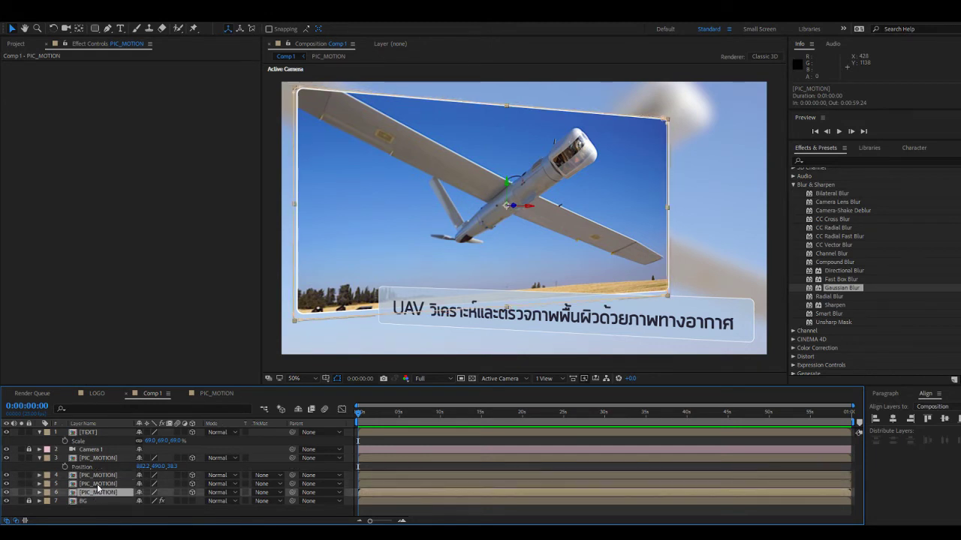
key("t")
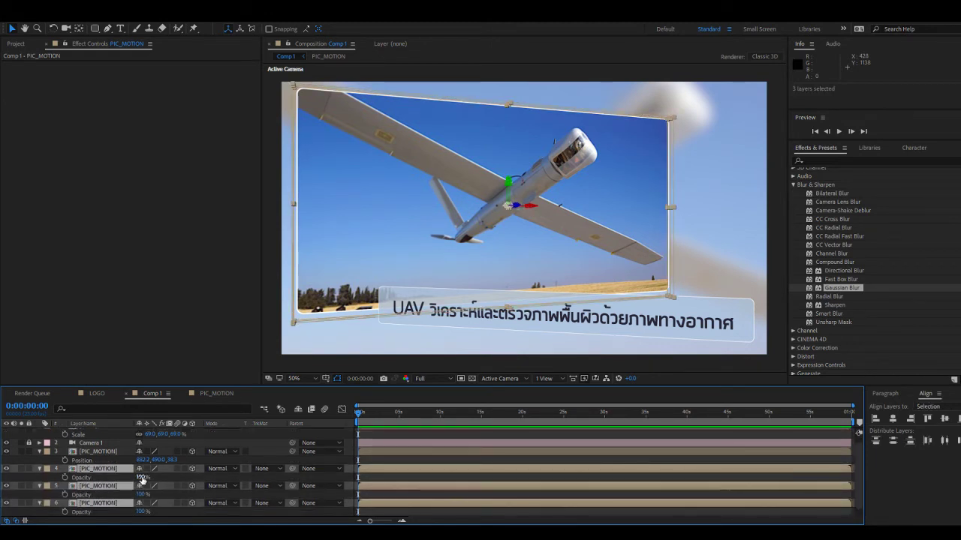
left_click_drag(141, 477, 168, 477)
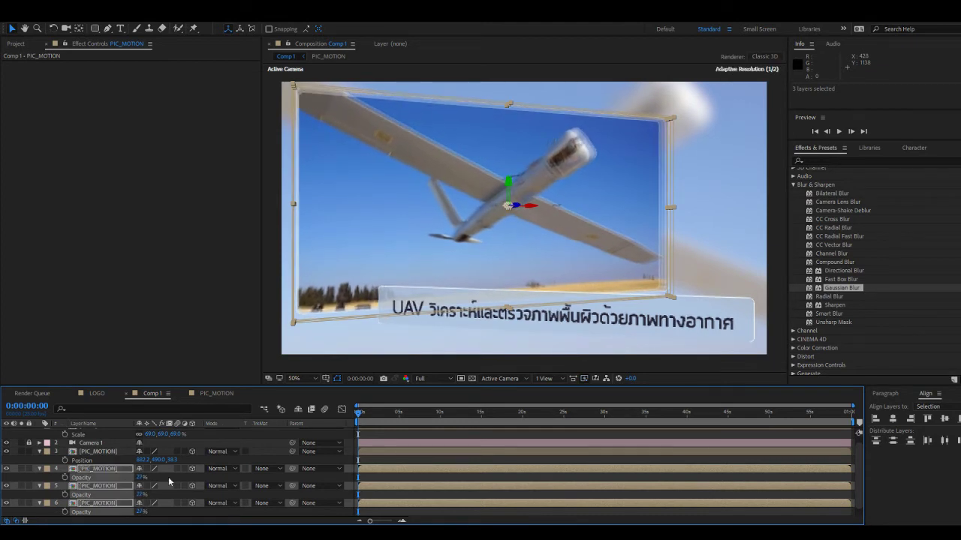
Try moving the uppermost PIC_MOTION layer along its depth axis to Z -32.7, and undo the move.
left_click(389, 451)
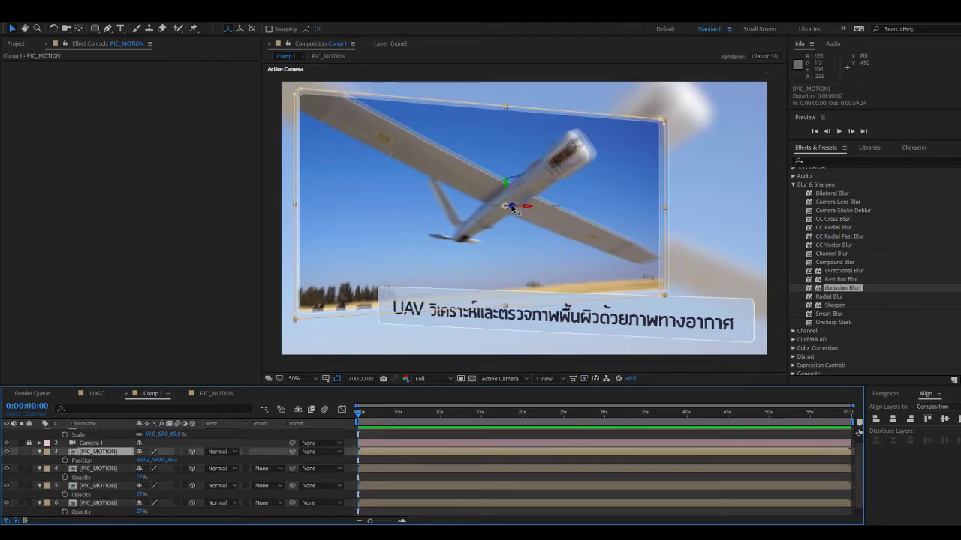
mouse_move(512, 207)
left_mouse_down()
mouse_move(524, 225)
mouse_move(507, 213)
mouse_move(518, 207)
left_mouse_up()
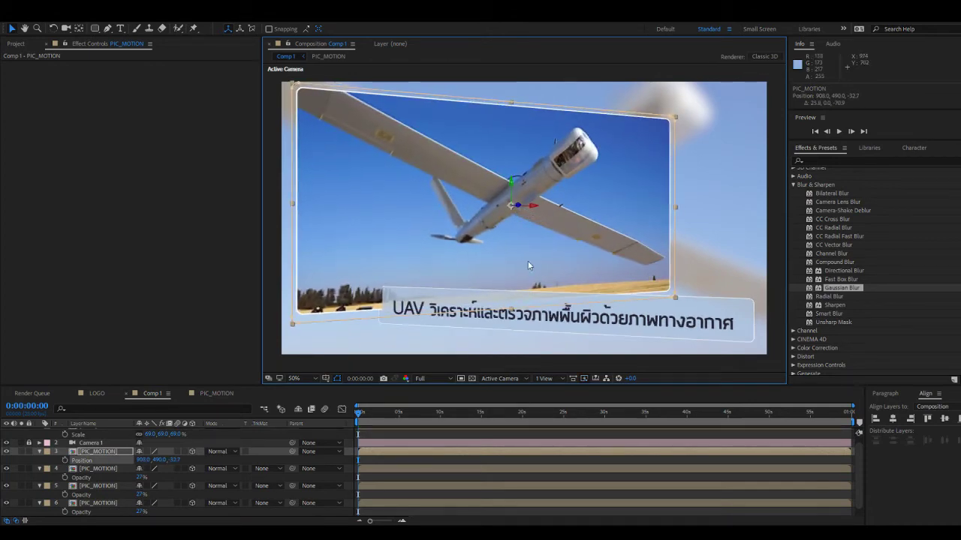
key("ctrl+z")
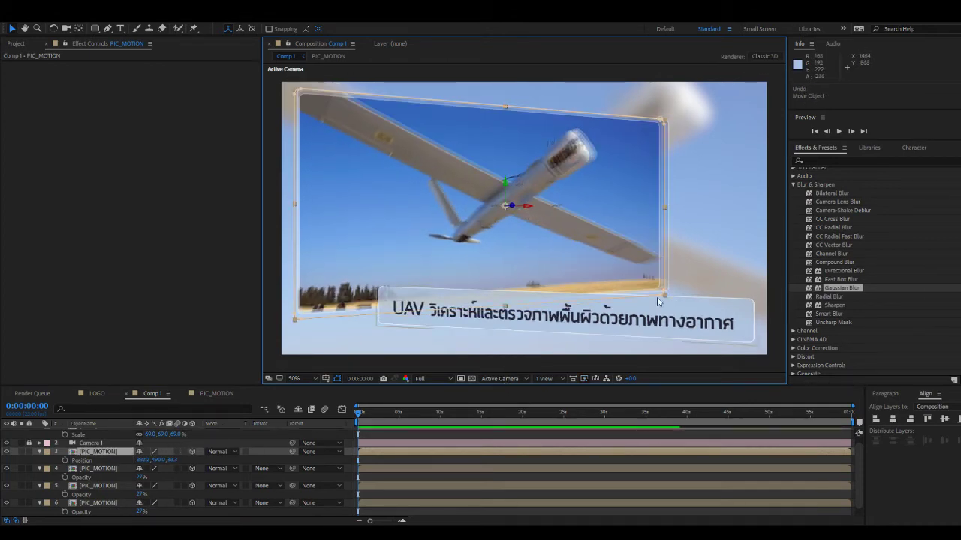
left_click(742, 231)
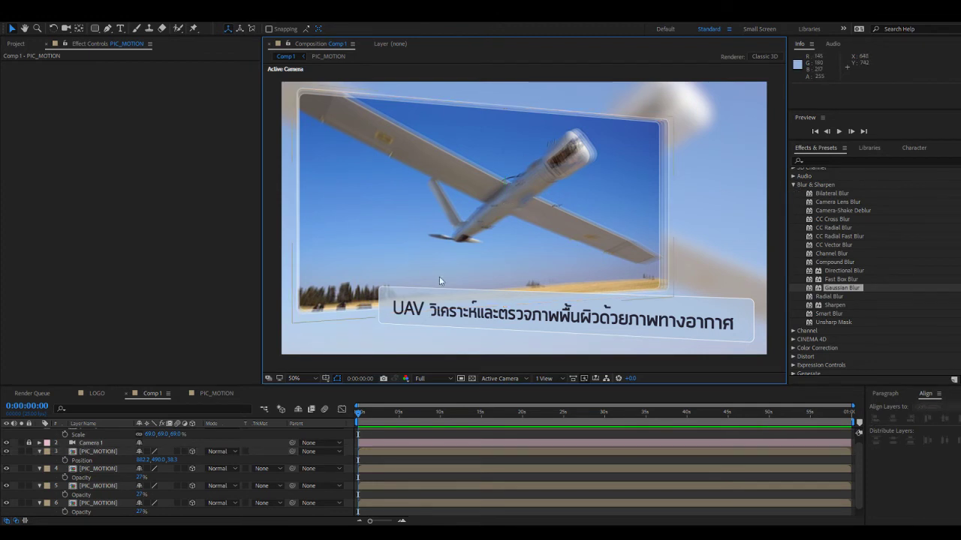
Delete the three semi-transparent PIC_MOTION copies and shift the remaining PIC_MOTION layer along its depth axis to about 896.1, 490.0, 0.1.
left_click(97, 469)
scroll(98, 476, "down", 1)
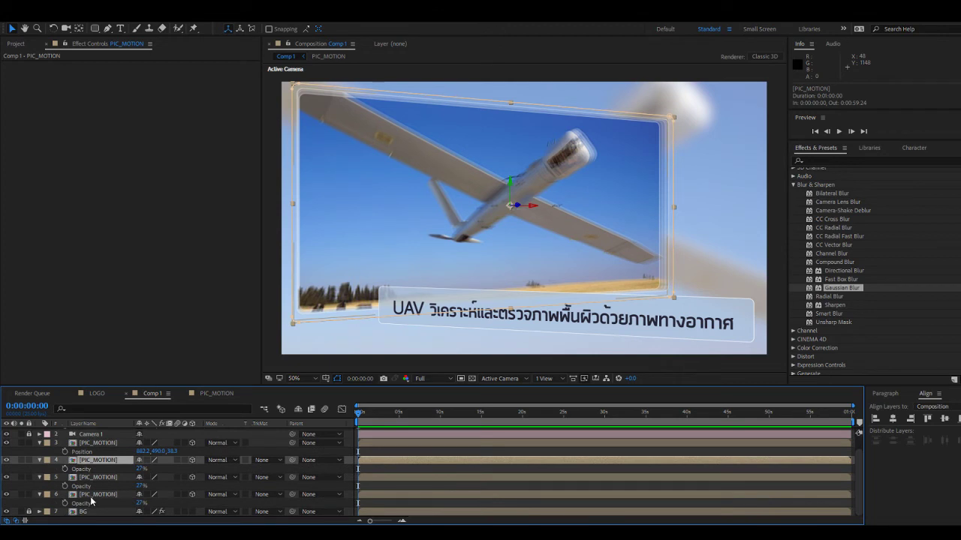
left_click(91, 497, "shift")
key("Delete")
left_click(105, 458)
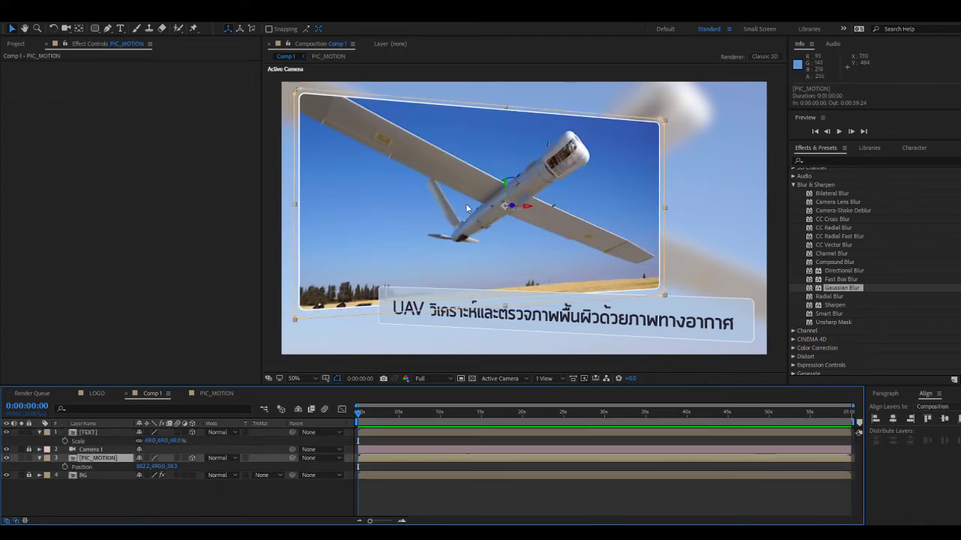
mouse_move(518, 208)
left_mouse_down()
mouse_move(499, 210)
mouse_move(524, 218)
left_mouse_up()
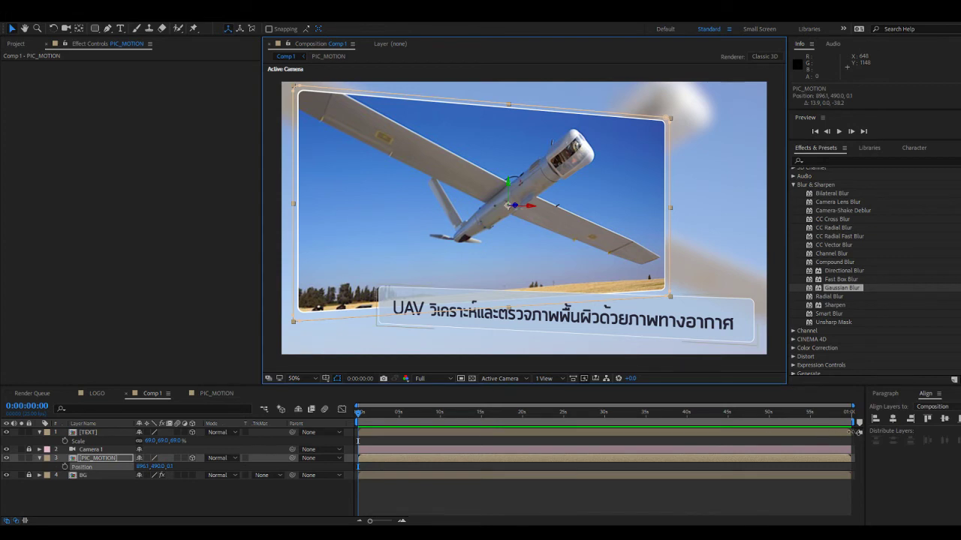
Shorten the work area to about the first five seconds and place the current time at 1 second.
left_click_drag(853, 423, 387, 426)
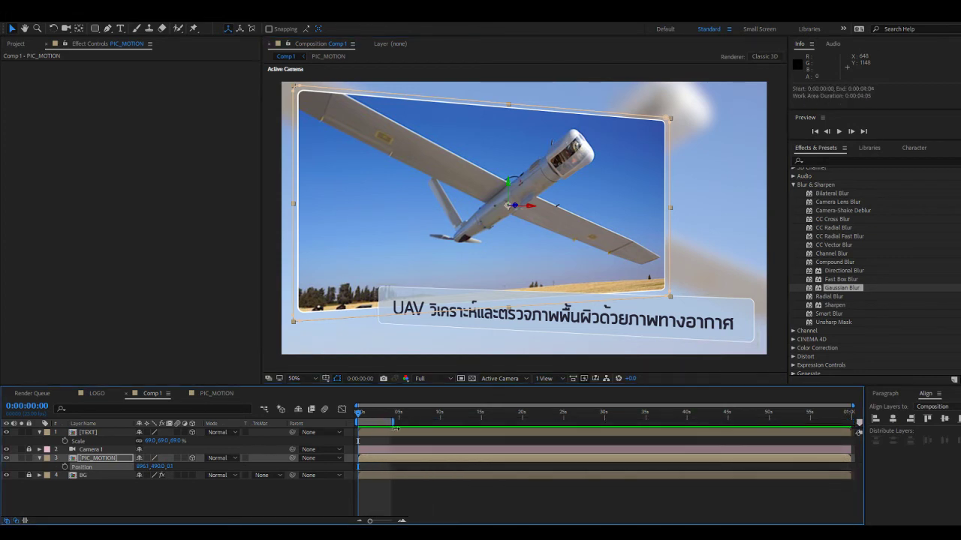
left_click(402, 521)
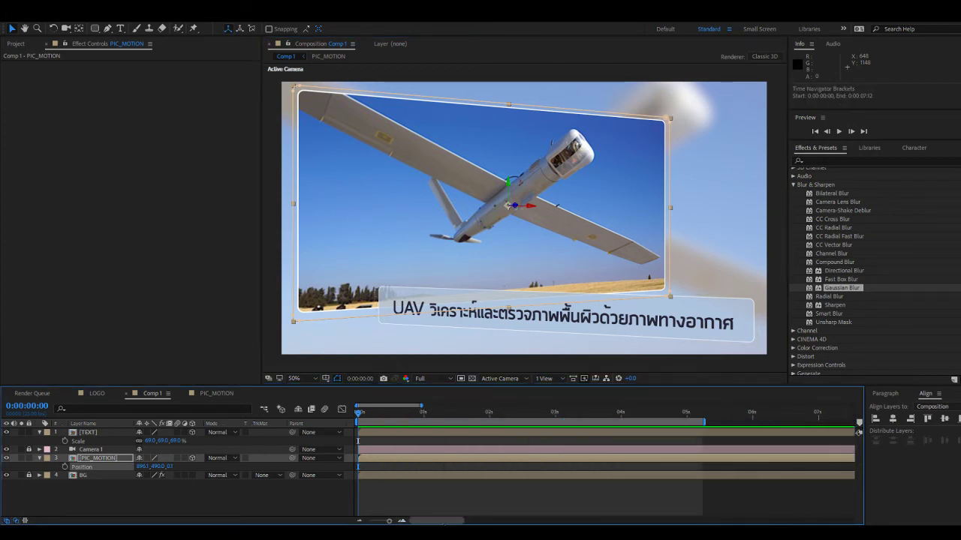
left_click(432, 414)
left_click_drag(432, 419, 424, 422)
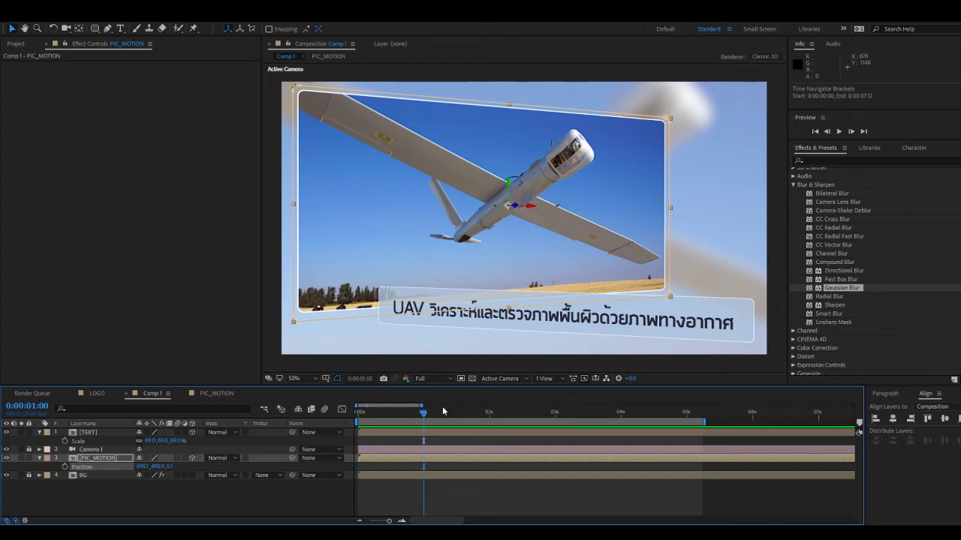
left_click(443, 494)
Add Position and X, Y and Z Rotation keyframes to the PIC_MOTION layer at 0:00:02:00.
left_click_drag(425, 416, 488, 412)
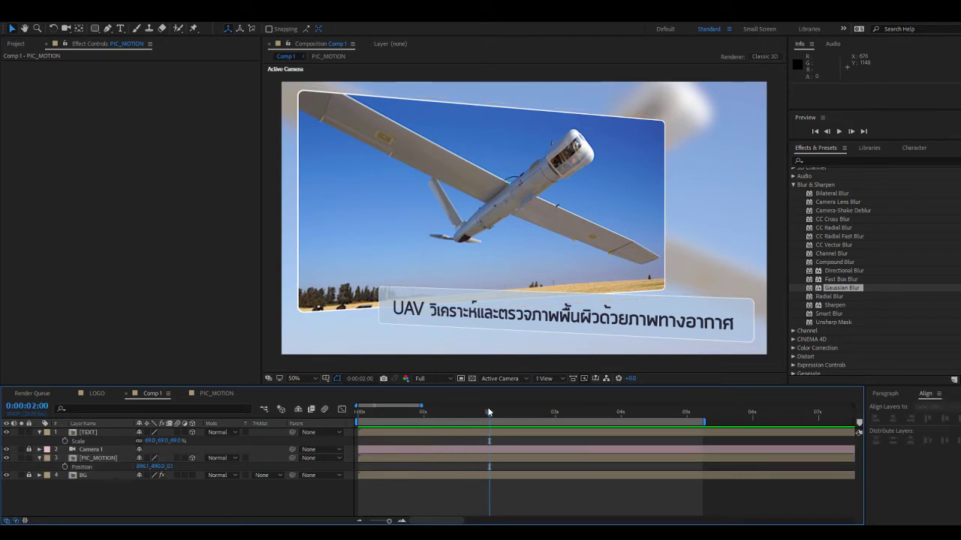
left_click(380, 458)
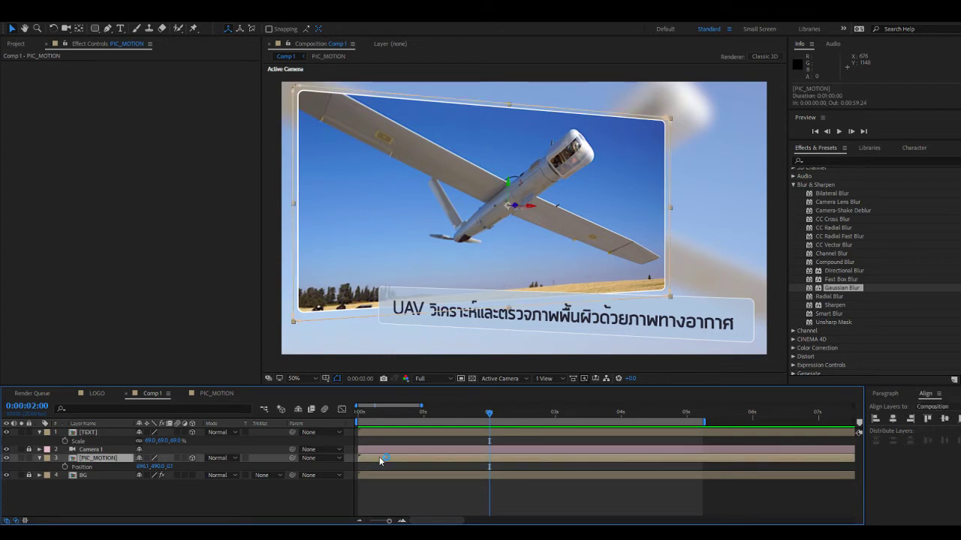
key("p")
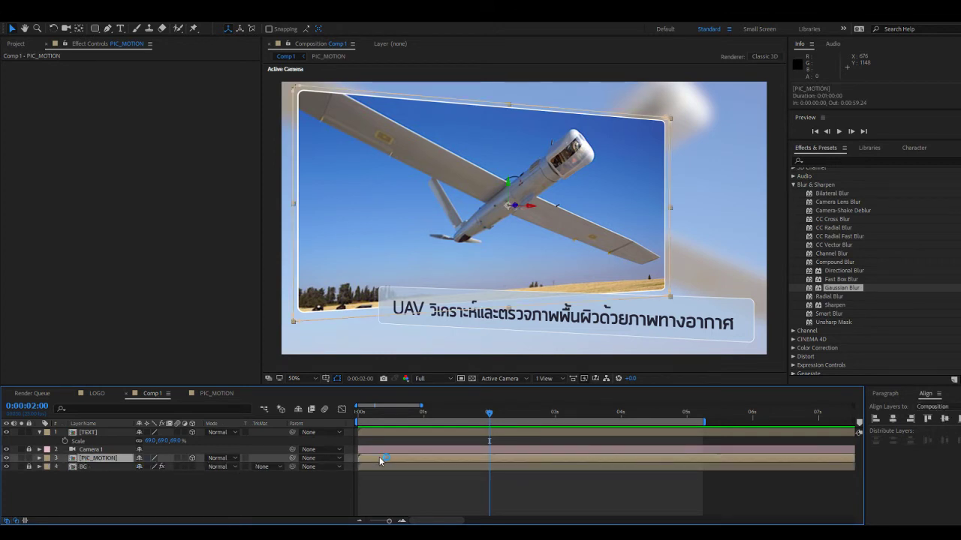
key("p")
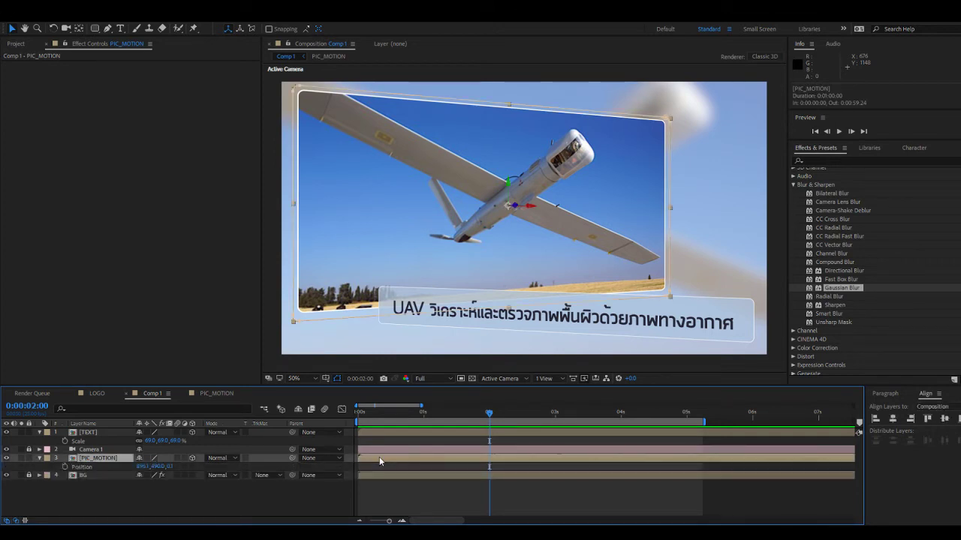
key("shift+r")
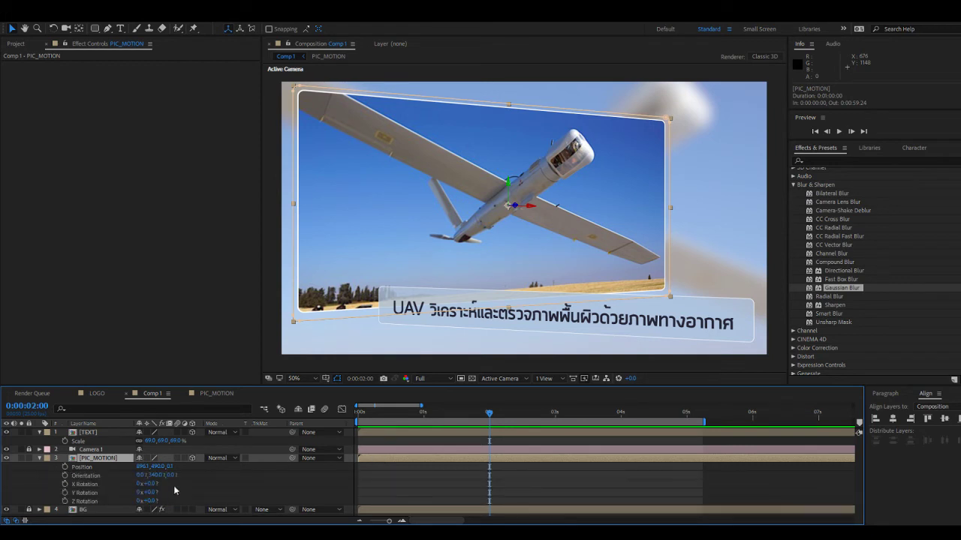
left_click(64, 484)
left_click(65, 492)
left_click(64, 501)
left_click(64, 467)
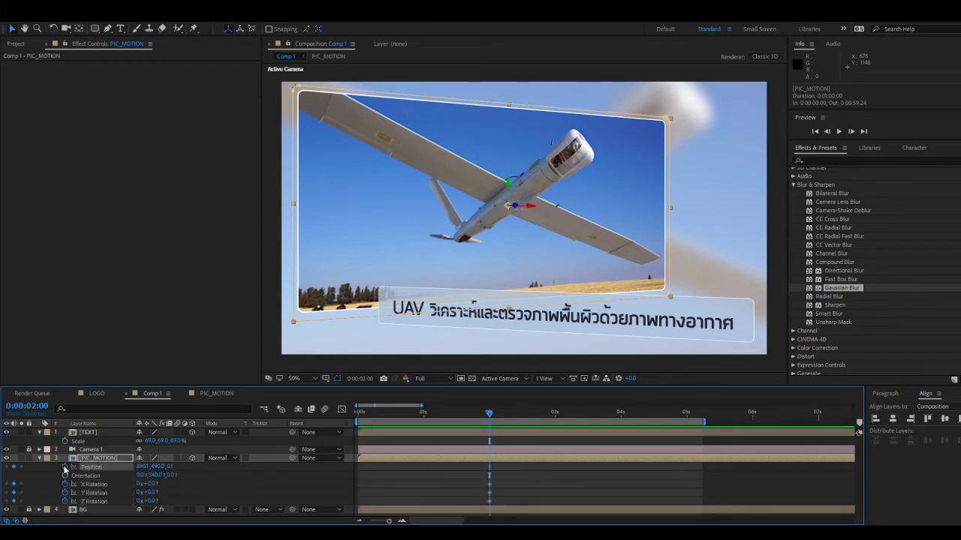
Add Position and X, Y and Z Rotation keyframes to the TEXT layer at 0:00:02:00.
left_click_drag(86, 385, 103, 279)
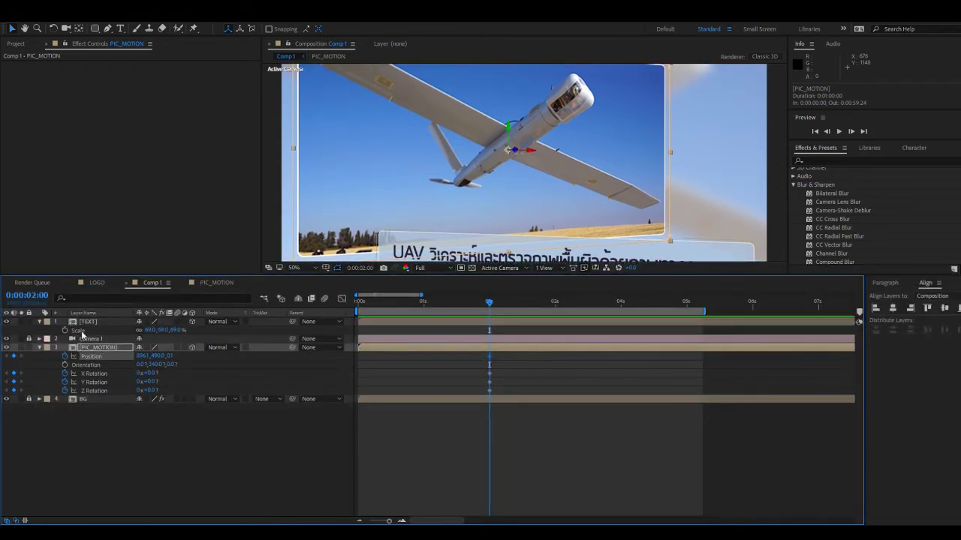
left_click(81, 322)
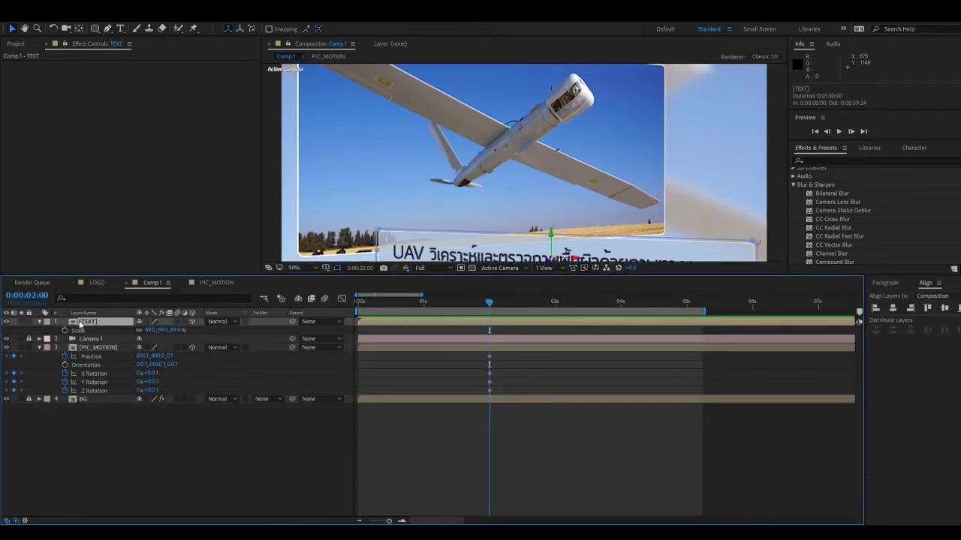
key("p")
key("shift+r")
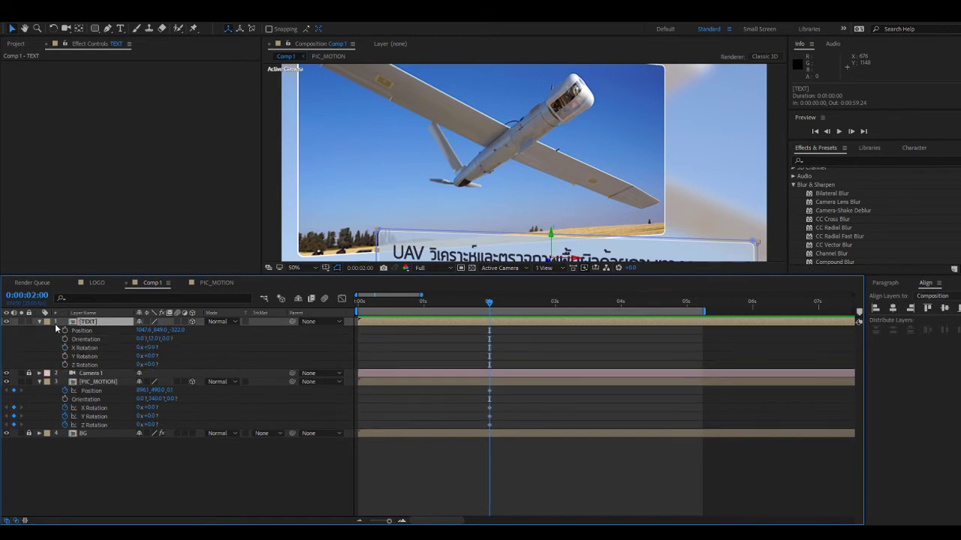
left_click(64, 330)
left_click(65, 347)
left_click(65, 355)
left_click(64, 364)
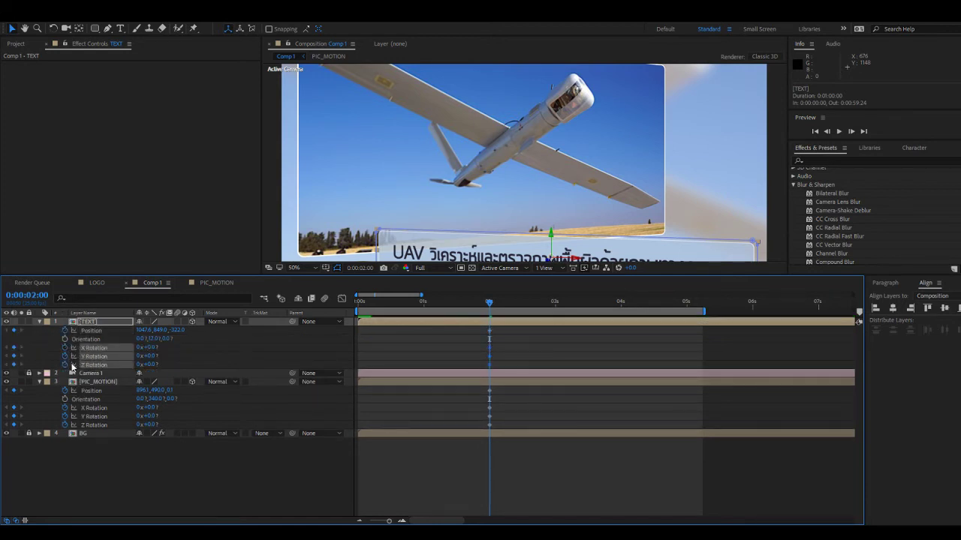
Apply easing to all Position and Rotation keyframes of the TEXT and PIC_MOTION layers at 0:00:02:00.
left_click(422, 457)
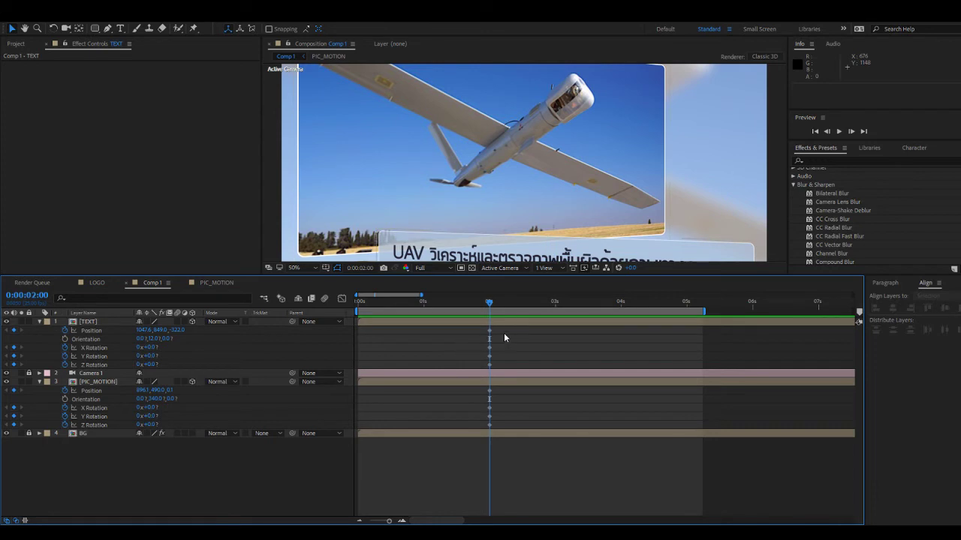
left_click_drag(504, 334, 484, 428)
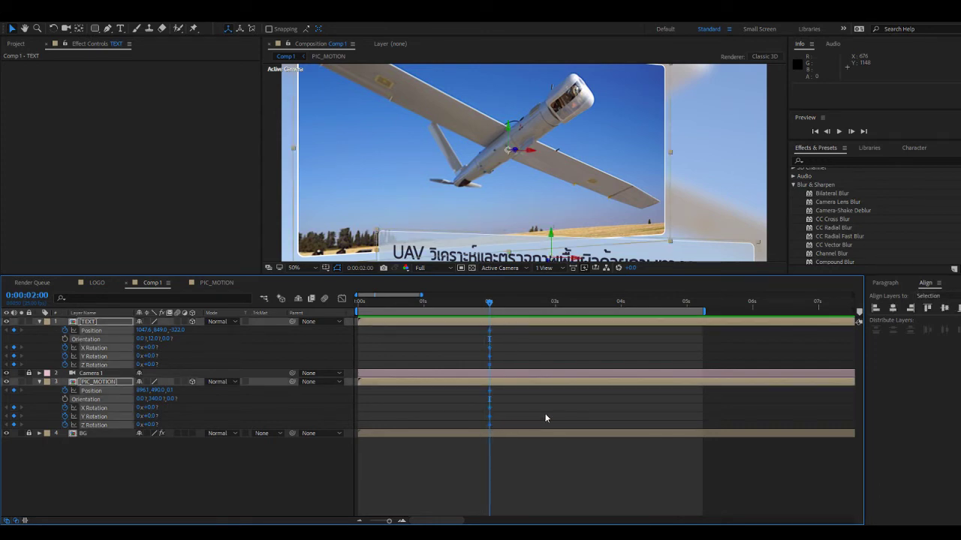
left_click_drag(498, 309, 469, 320)
left_click_drag(474, 274, 486, 353)
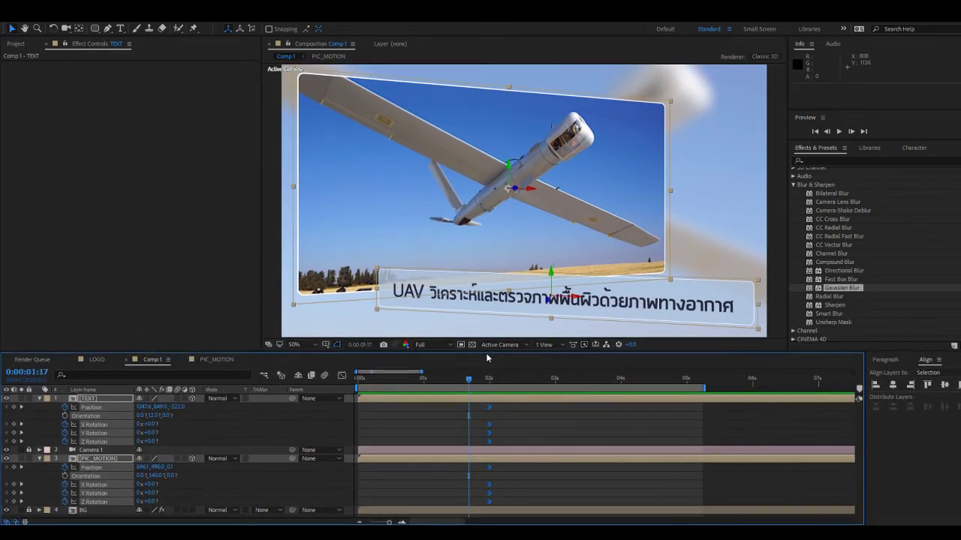
Hide the TEXT layer in the composition.
left_click(776, 241)
left_click(484, 402)
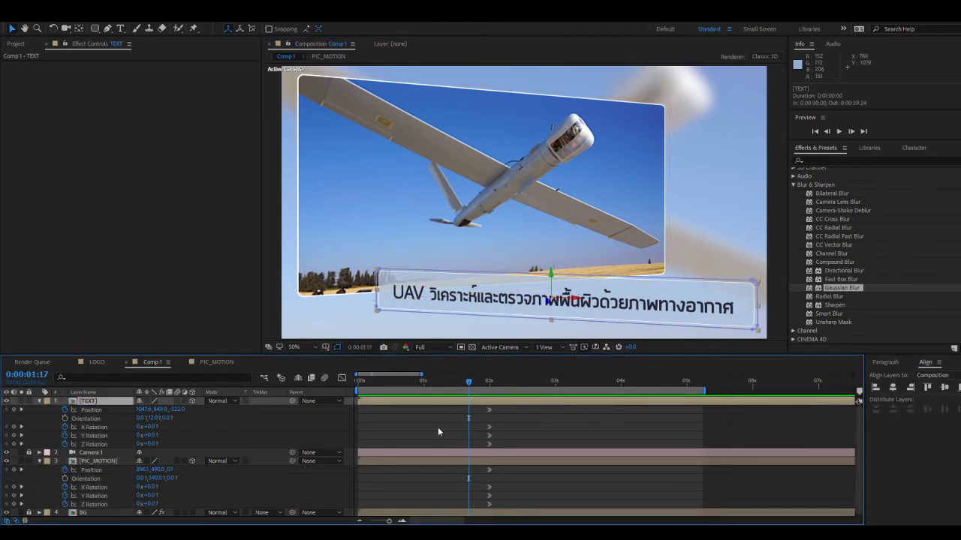
left_click(6, 402)
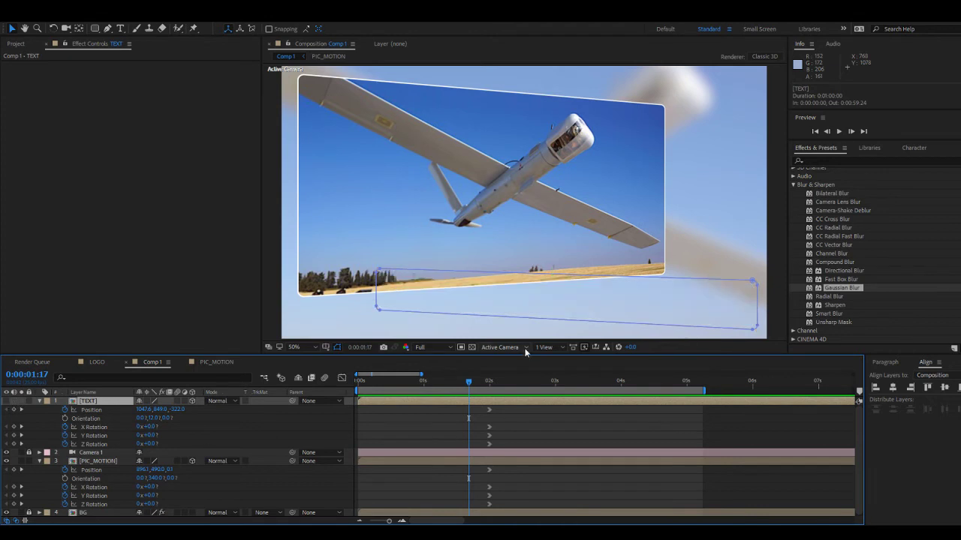
At 0:00:02:00, move the PIC_MOTION layer's anchor point straight down to the photo's bottom edge, at about 896.1, 896.0, 0.1.
left_click(499, 227)
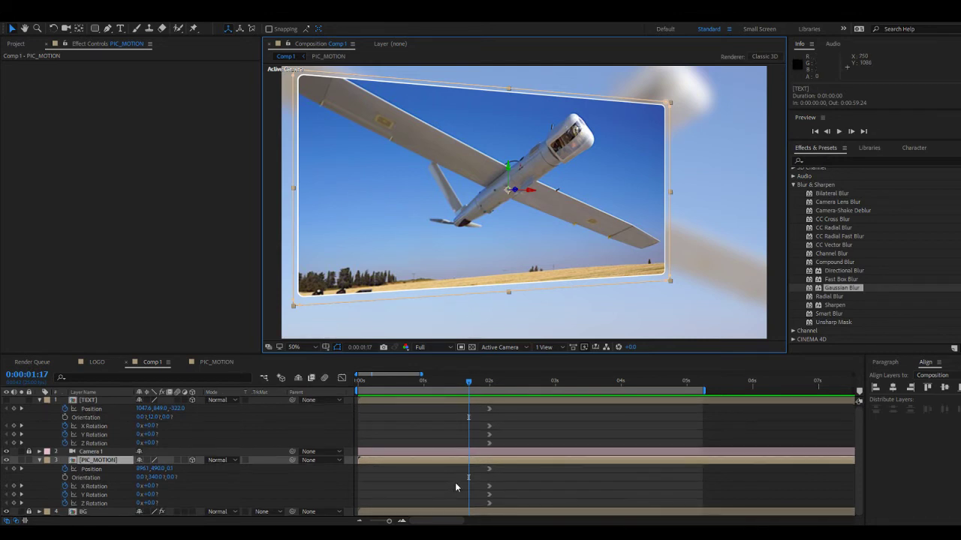
left_click_drag(485, 381, 491, 385)
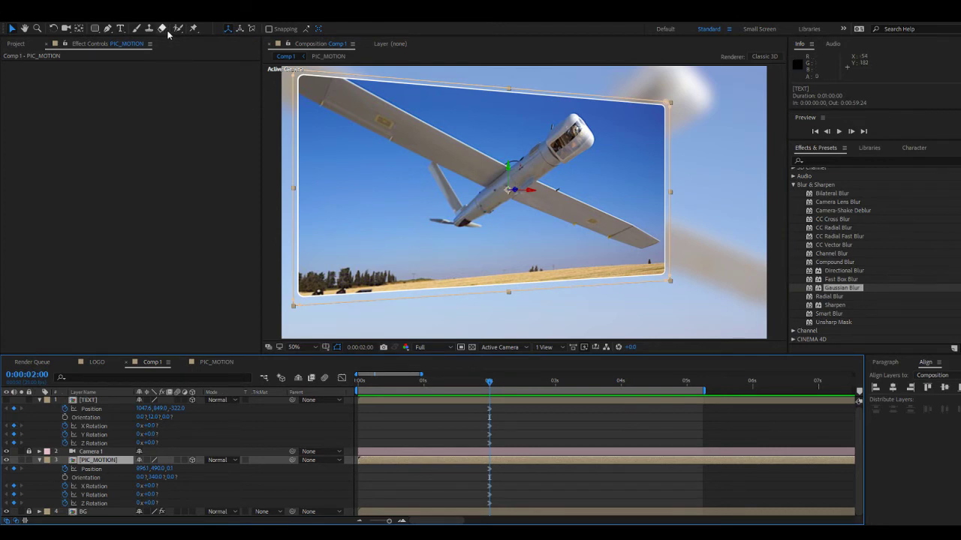
key("y")
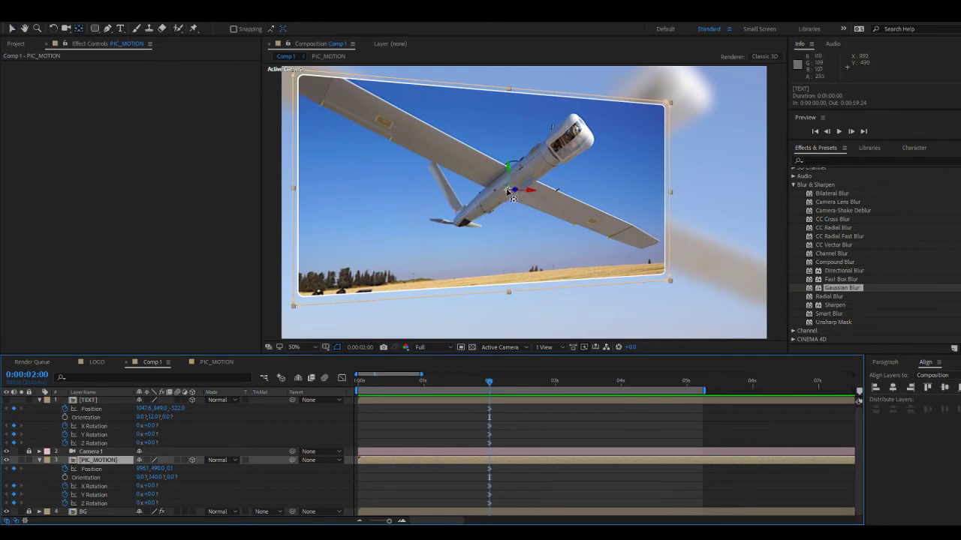
left_click_drag(513, 194, 511, 294)
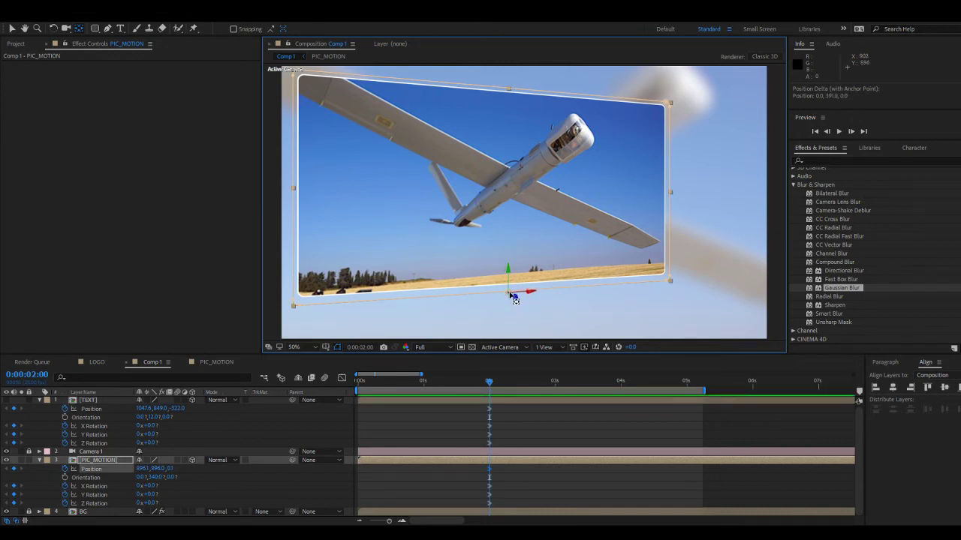
left_click(473, 477)
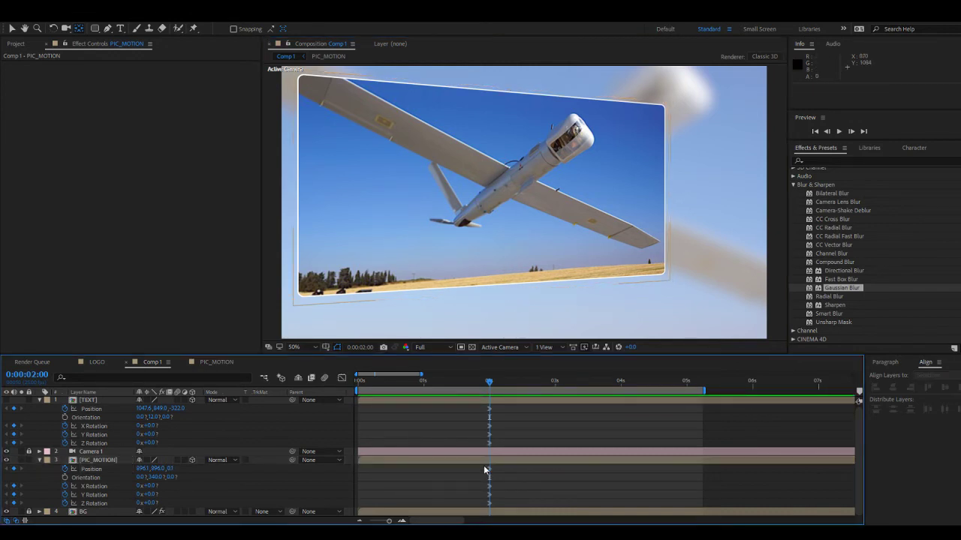
Set PIC_MOTION's X Rotation to about -101° at 0:00:00:00 so the photo lies flat, and preview the flip-up animation.
left_click_drag(455, 384, 355, 383)
left_click_drag(148, 486, 99, 487)
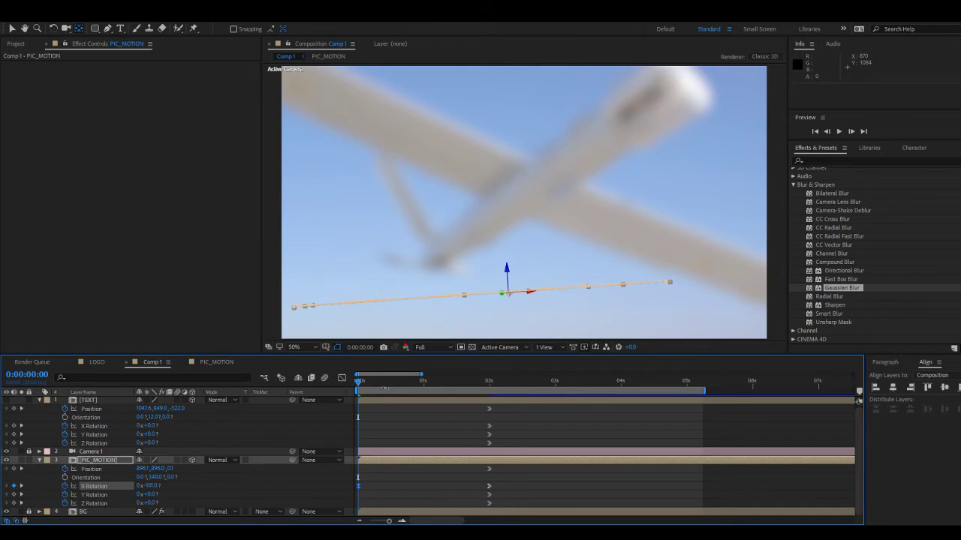
left_click_drag(361, 386, 490, 387)
key("space")
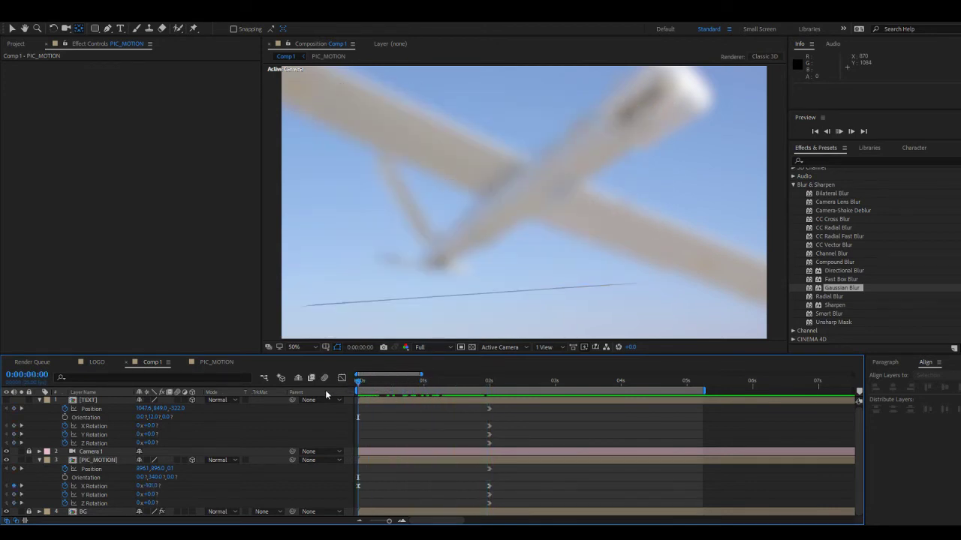
key("space")
Shift the PIC_MOTION layer's Position and Rotation keyframes at 0:00:02:00 earlier to 0:00:01:01.
left_click_drag(503, 466, 427, 505)
left_click(478, 477)
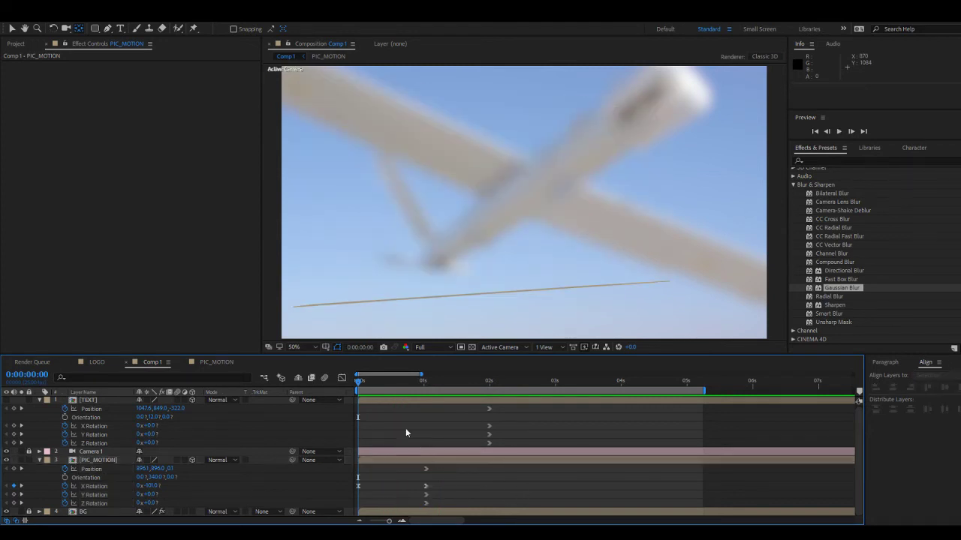
left_click_drag(359, 385, 426, 390)
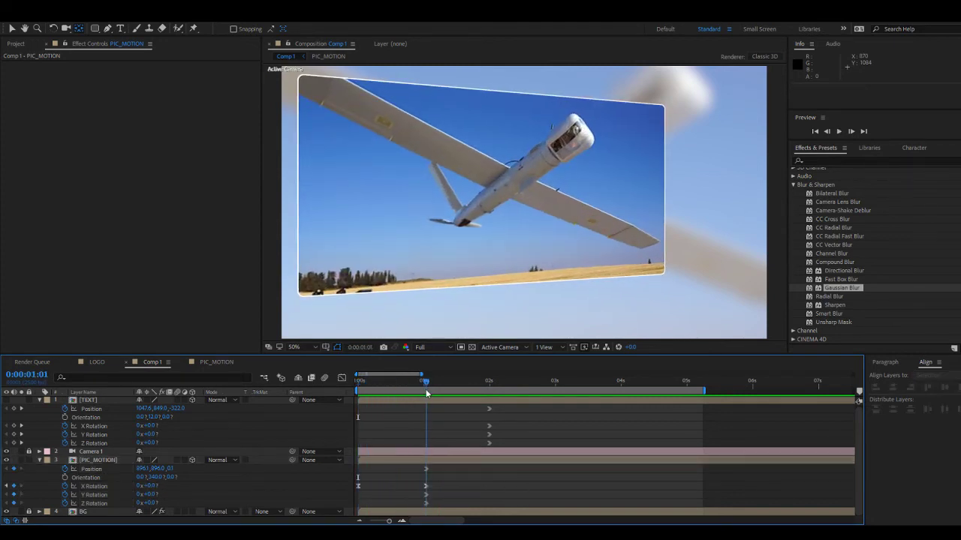
At 0:00:00:00, set PIC_MOTION's Position to 896.1, 1309.0, 0.1, below the frame, and preview the rising animation.
left_click_drag(440, 354, 440, 287)
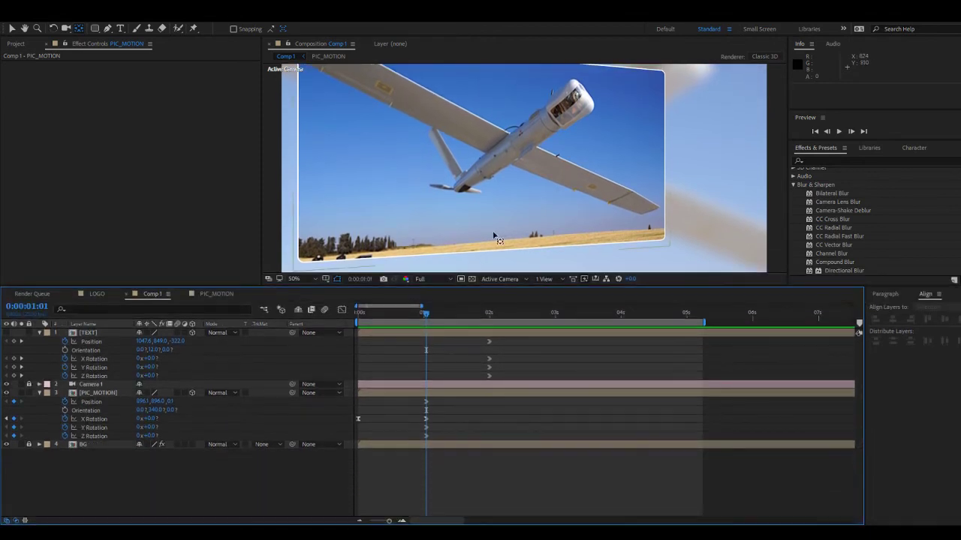
scroll(548, 193, "down", 2)
left_click_drag(516, 219, 508, 222)
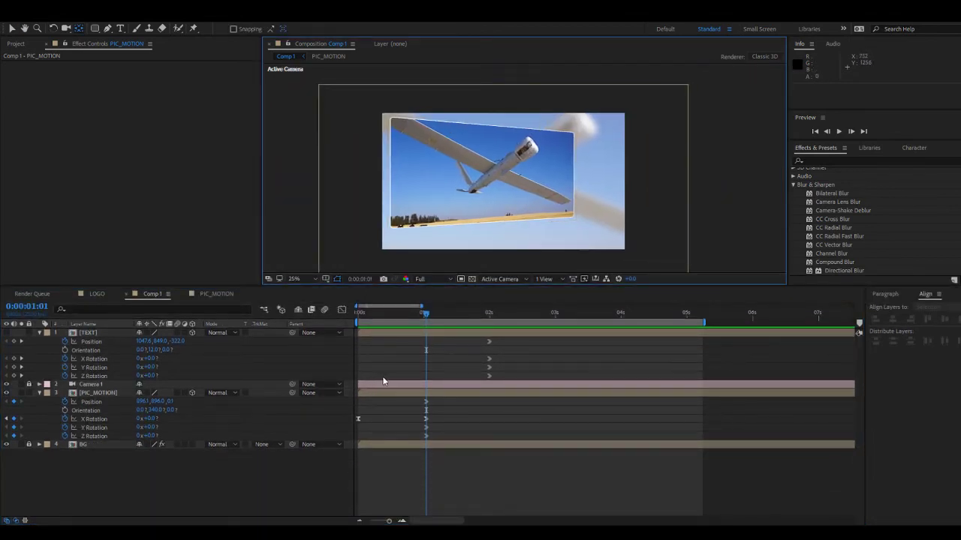
left_click_drag(404, 319, 354, 323)
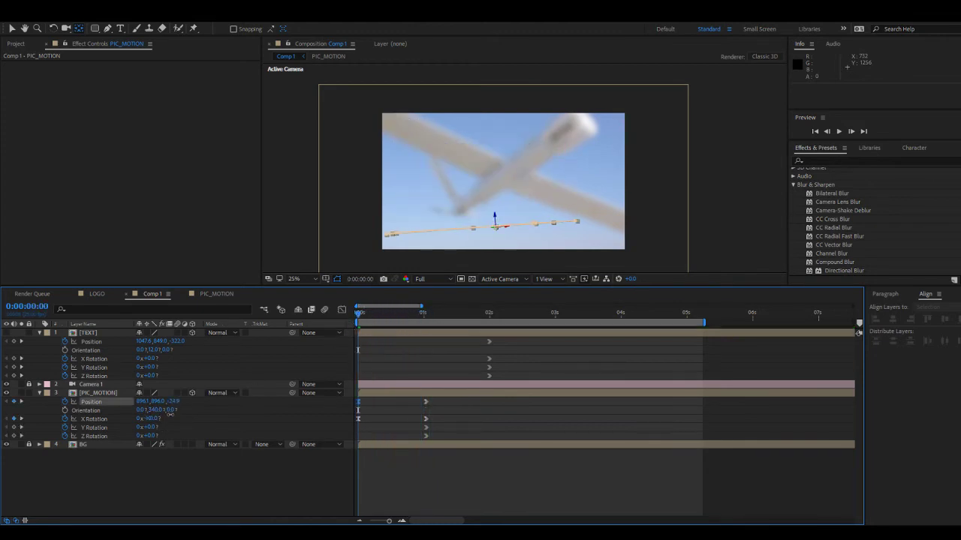
left_click_drag(170, 402, 142, 402)
left_click_drag(175, 444, 174, 445)
key("ctrl+z")
left_click_drag(159, 401, 169, 536)
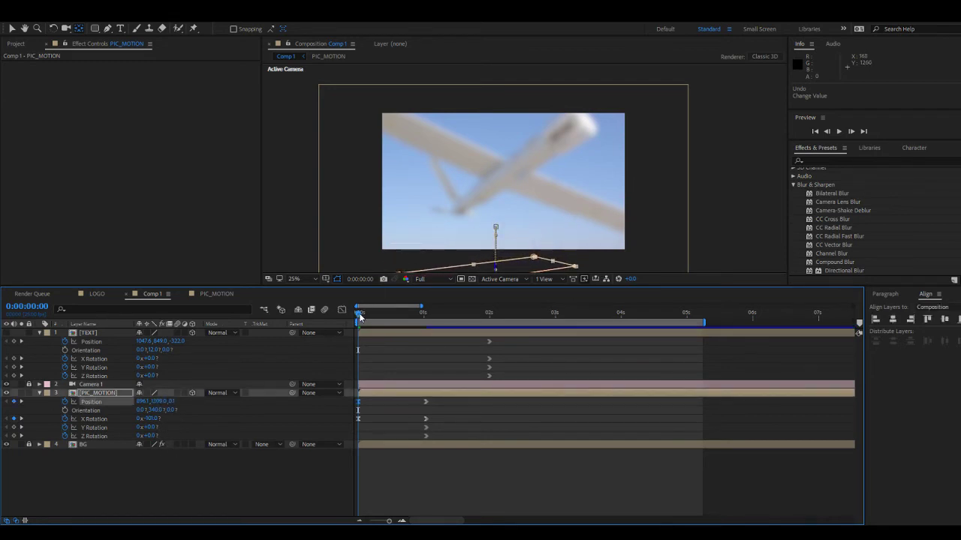
left_click_drag(359, 313, 445, 315)
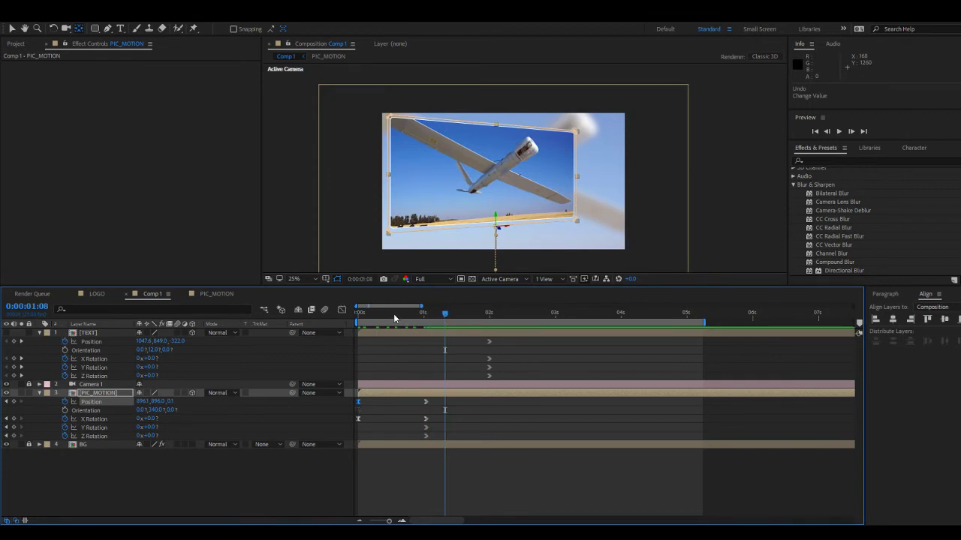
key("space")
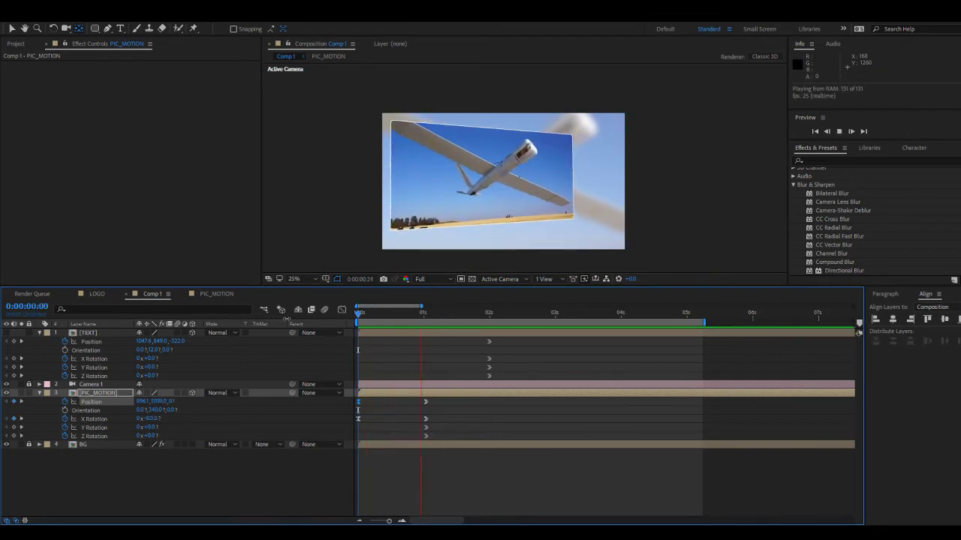
key("space")
key("space")
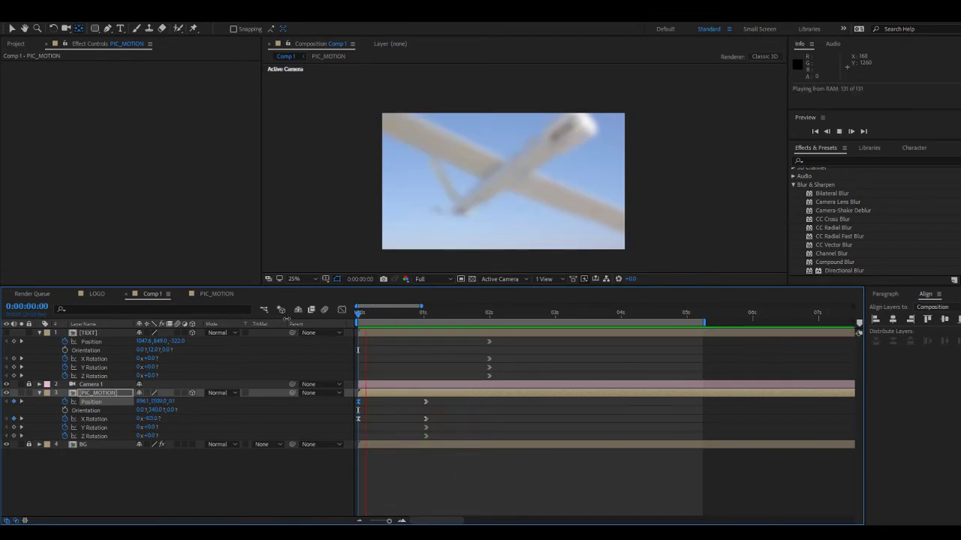
key("space")
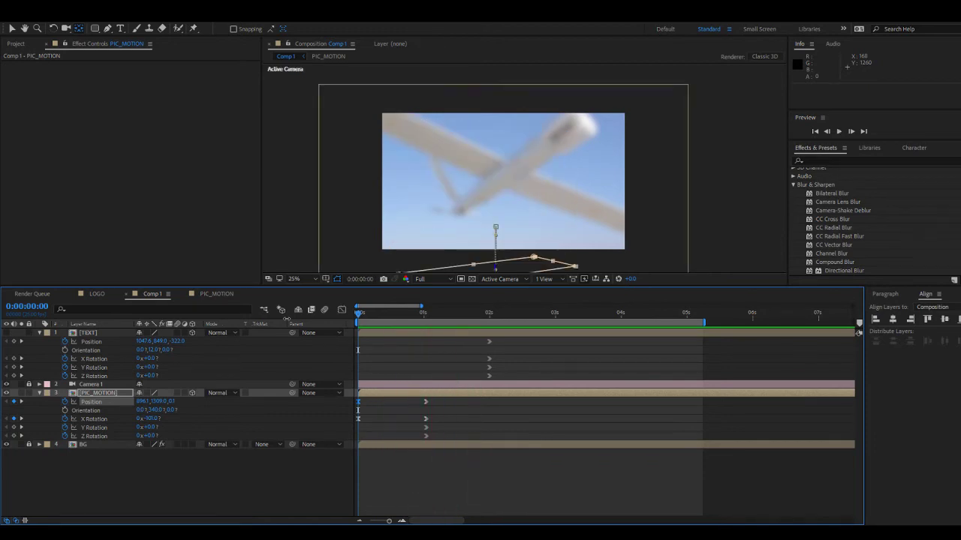
Place the current time at 0:00:01:01 and duplicate the PIC_MOTION layer eight times.
left_click_drag(360, 313, 428, 321)
left_click(450, 480)
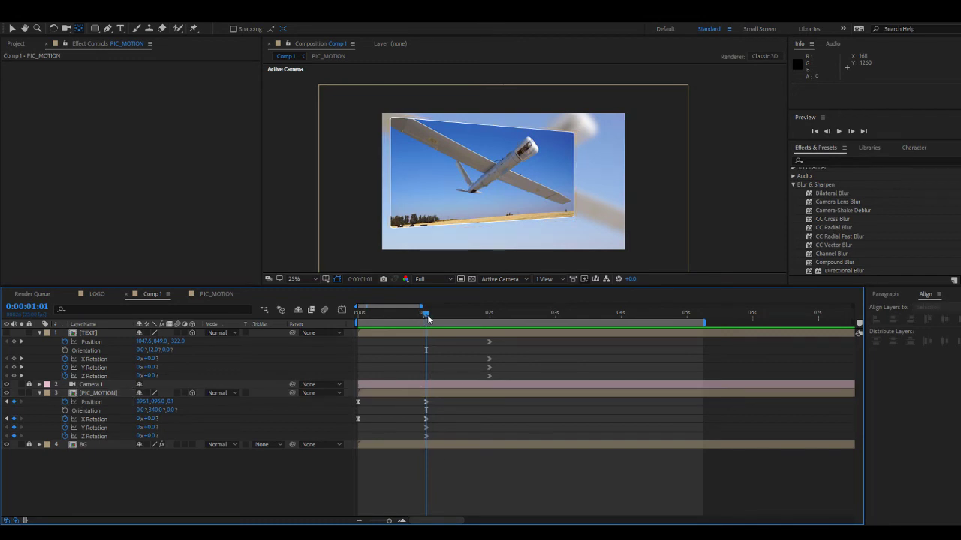
left_click(440, 409)
left_click(428, 391)
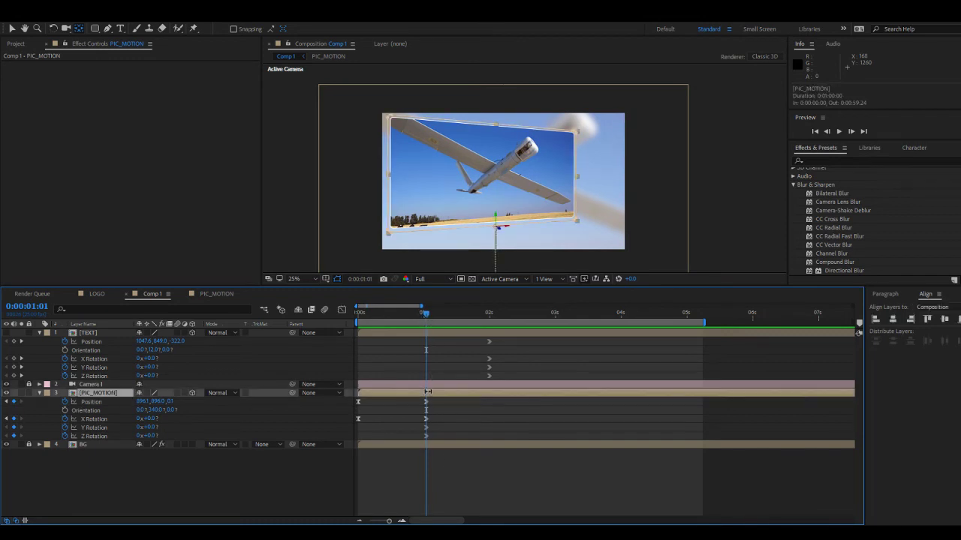
key("ctrl+d")
key("ctrl+d")
key("ctrl+d")
key("ctrl+d")
key("ctrl+d")
key("ctrl+d")
key("ctrl+d")
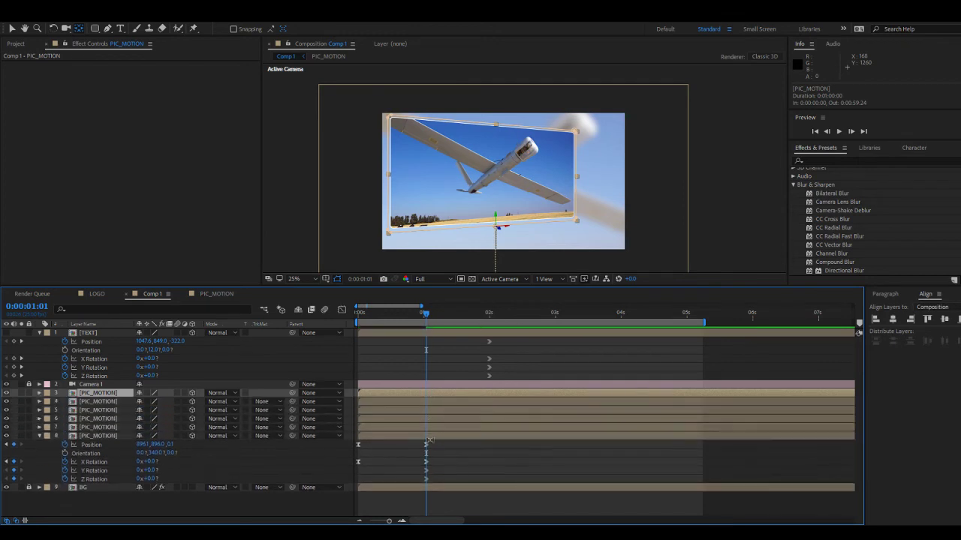
key("ctrl+d")
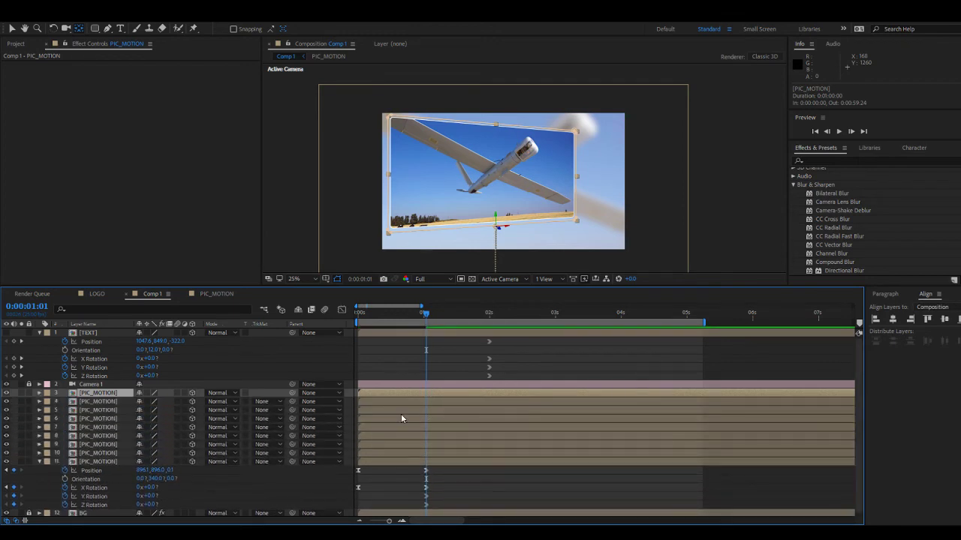
Draw a rectangular mask about 381 by 223 px over the photo's upper-left corner on the topmost PIC_MOTION layer.
key("v")
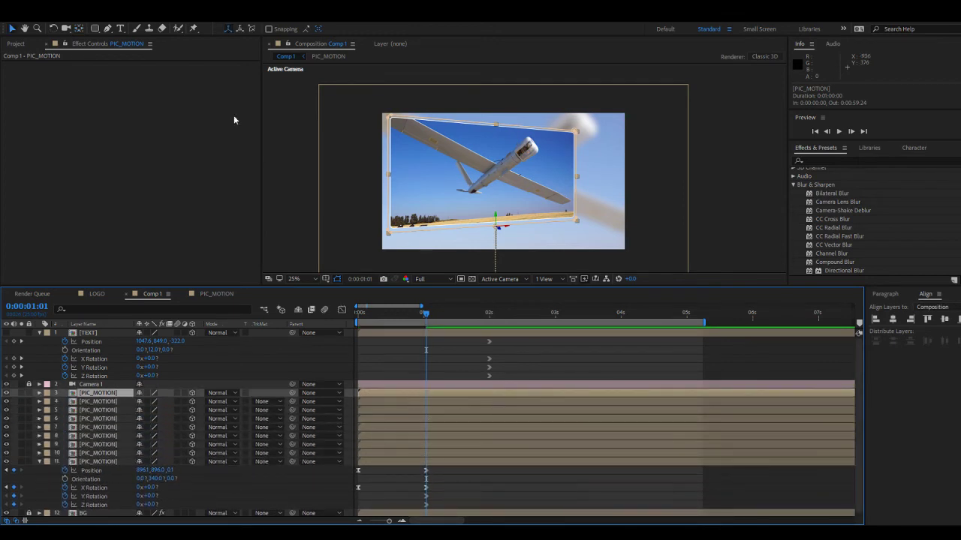
left_click(95, 29)
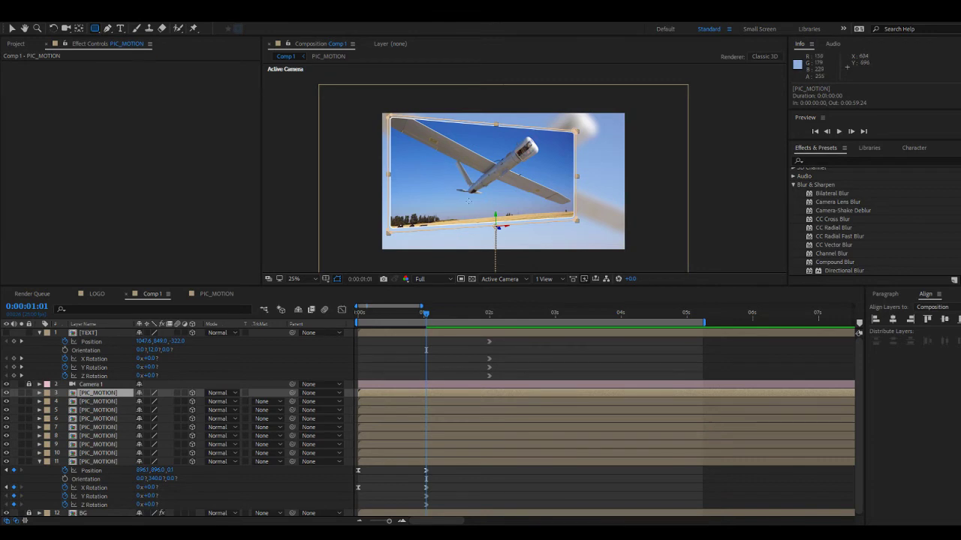
left_click_drag(385, 115, 441, 147)
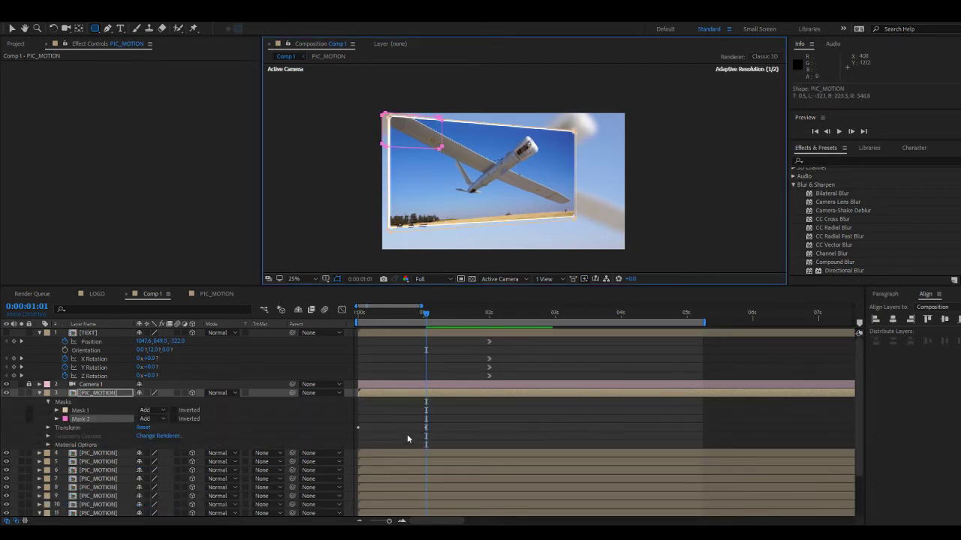
Draw a rectangular mask about 465 by 303 px over the photo's centre, left of the fuselage nose, on the second PIC_MOTION layer.
left_click(417, 457)
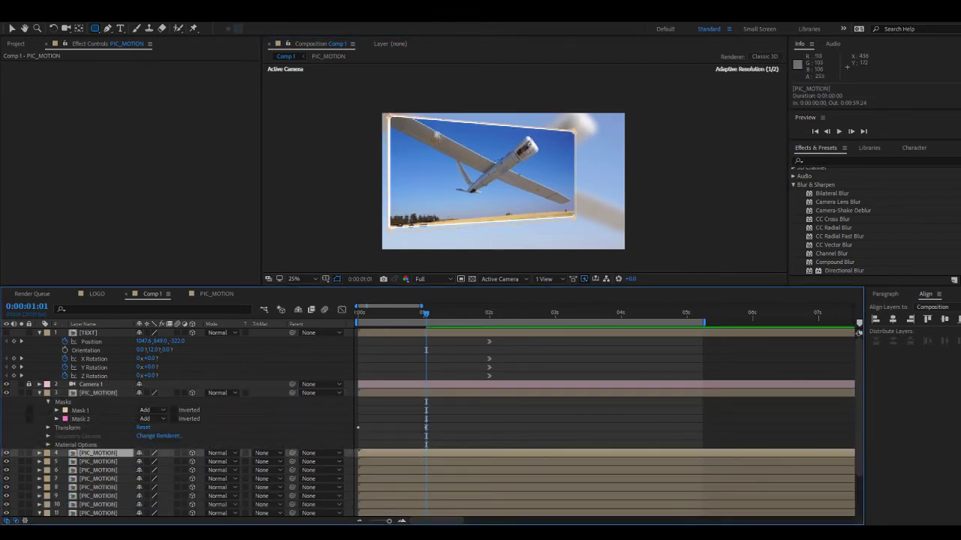
left_click_drag(437, 136, 498, 177)
scroll(431, 469, "down", 2)
scroll(431, 468, "down", 2)
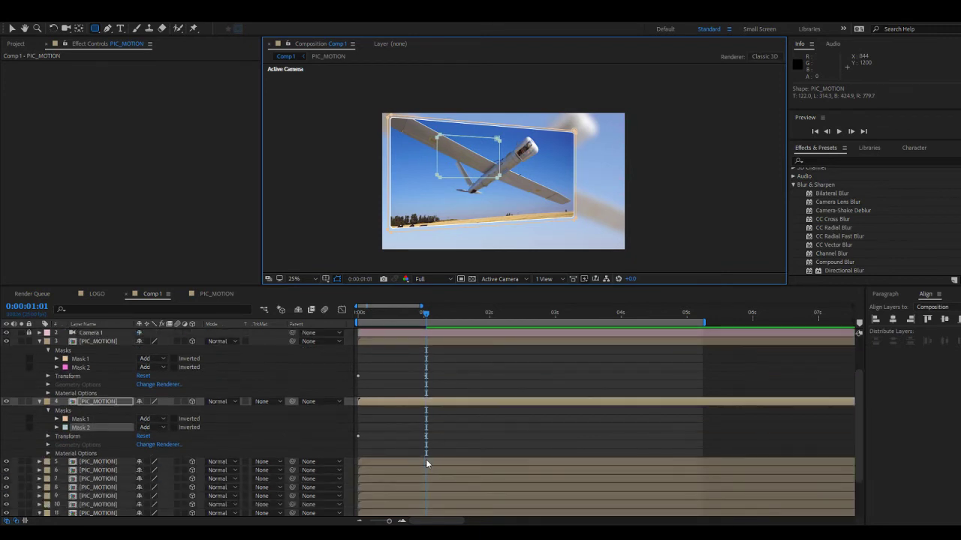
Draw rectangular masks on the third PIC_MOTION layer's upper centre (about 542 by 377 px) and the fourth's upper-right corner (about 682 by 404 px).
left_click(428, 462)
left_click_drag(490, 114, 555, 175)
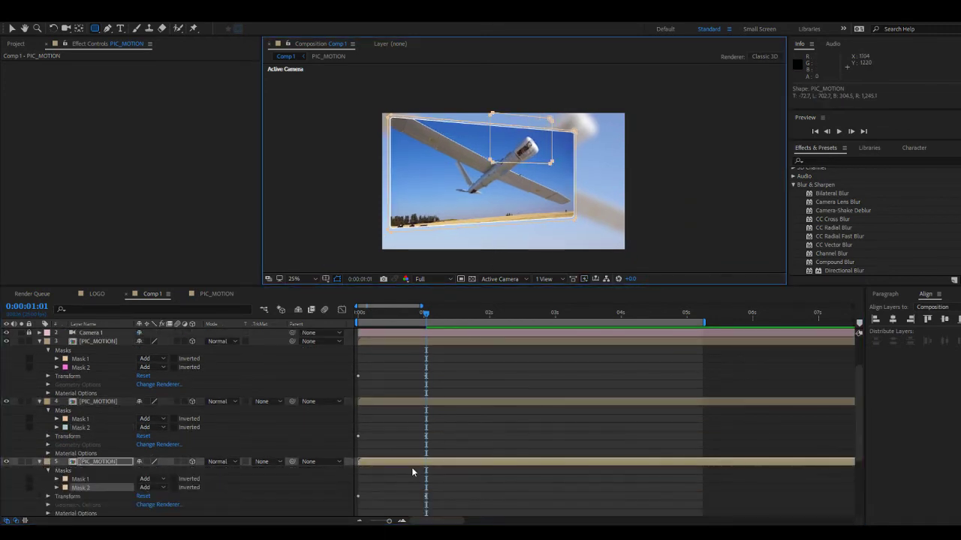
left_click(413, 470)
scroll(401, 468, "down", 2)
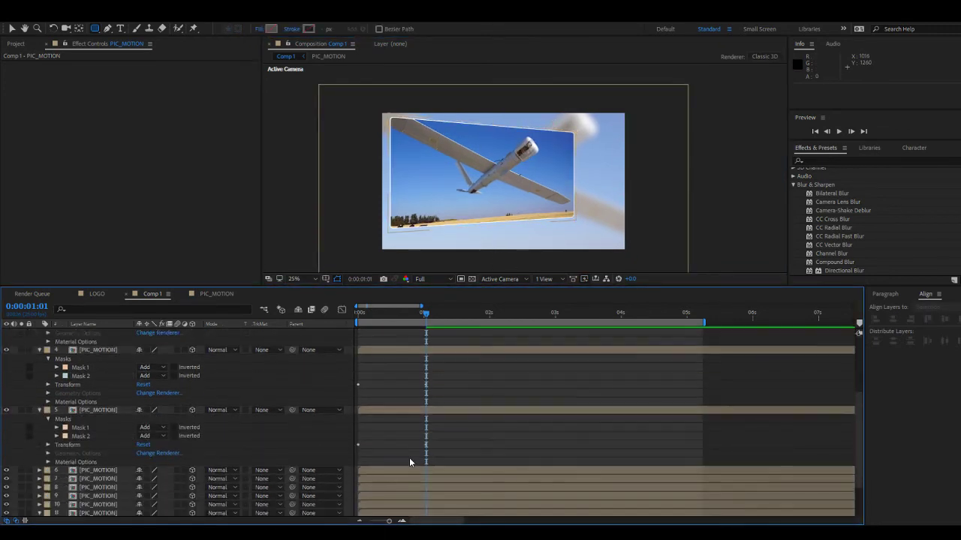
left_click(407, 475)
left_click_drag(520, 123, 591, 178)
scroll(432, 478, "down", 3)
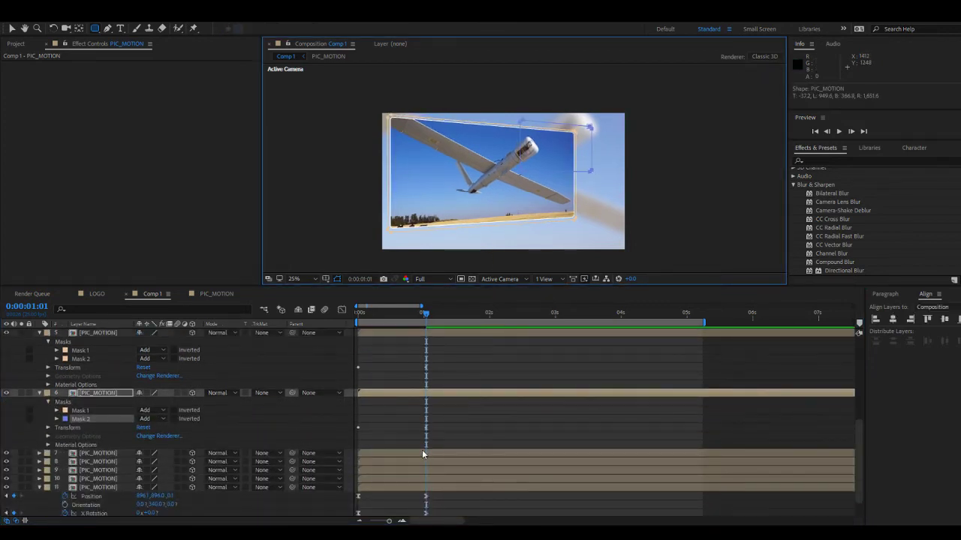
Draw rectangular masks at the fifth PIC_MOTION layer's right edge (about 712 by 300 px) and the sixth's left edge (about 552 by 297 px).
left_click(423, 454)
left_click_drag(508, 159, 582, 196)
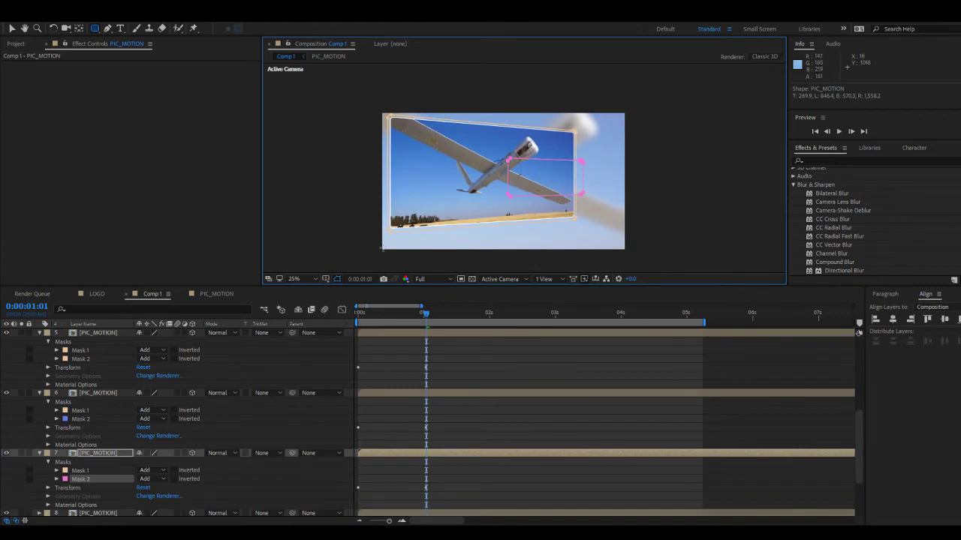
scroll(435, 461, "down", 1)
left_click(429, 459)
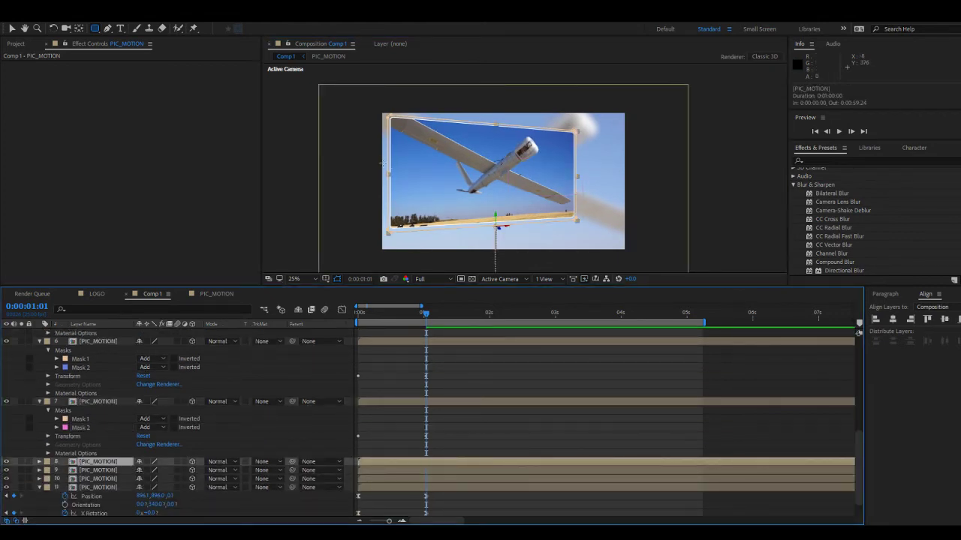
left_click_drag(461, 213, 464, 203)
scroll(438, 478, "down", 3)
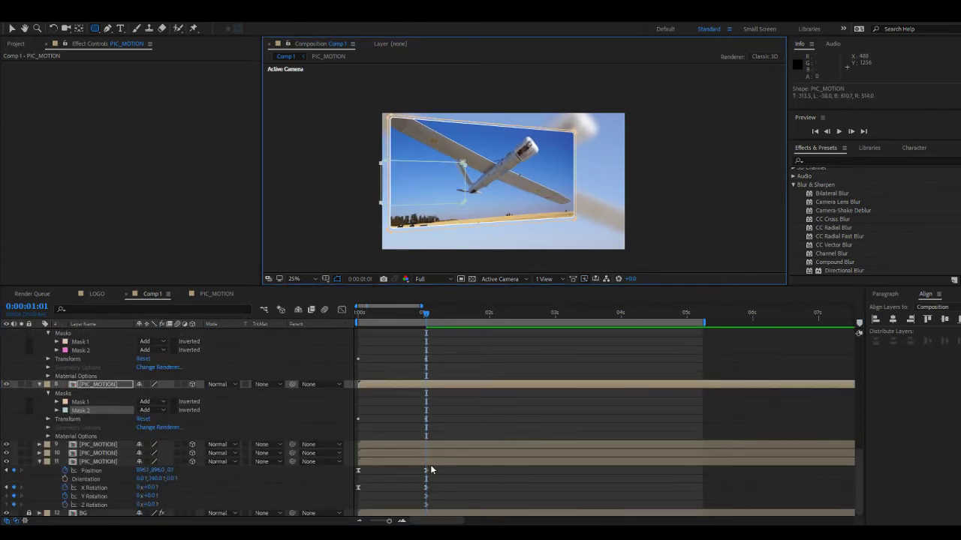
Draw rectangular masks over the seventh PIC_MOTION layer's lower centre and the eighth's lower-right corner, the latter about 650 by 412 px.
left_click(423, 445)
mouse_move(459, 164)
left_mouse_down()
mouse_move(536, 213)
mouse_move(578, 223)
left_mouse_up()
scroll(440, 451, "down", 2)
left_click(431, 453)
scroll(455, 464, "down", 2)
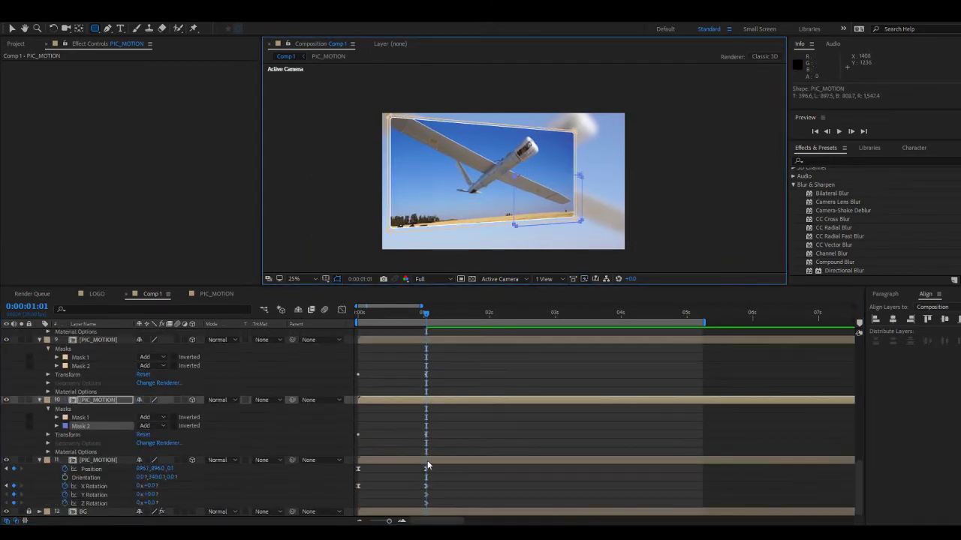
Draw a rectangular mask about 625 px wide over the photo's lower-left corner on the bottommost PIC_MOTION layer.
left_click(427, 462)
key("ctrl+v")
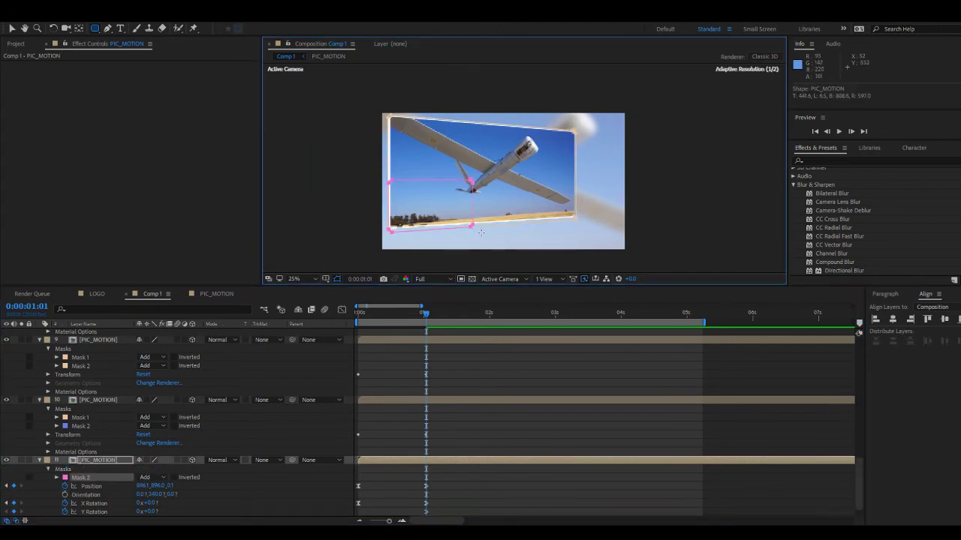
scroll(440, 447, "down", 1)
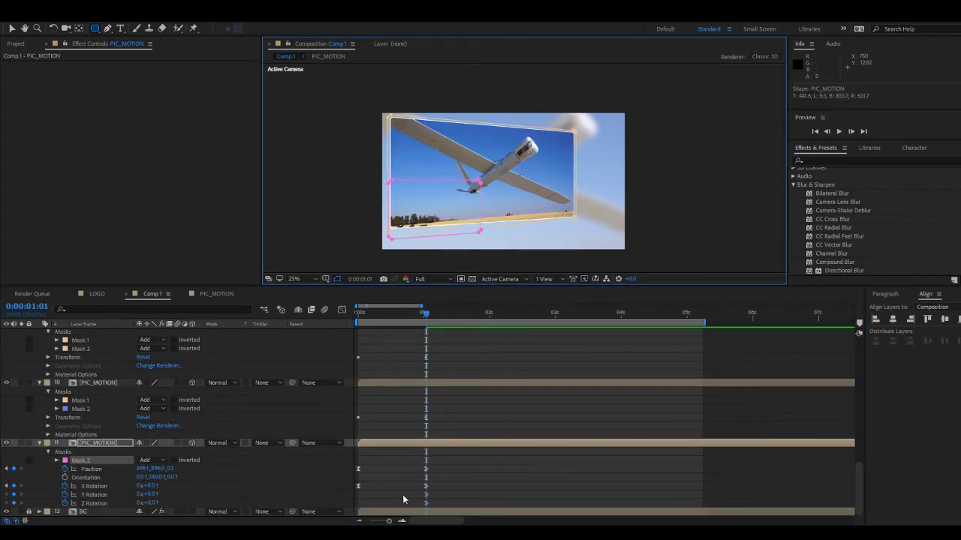
left_click(406, 449)
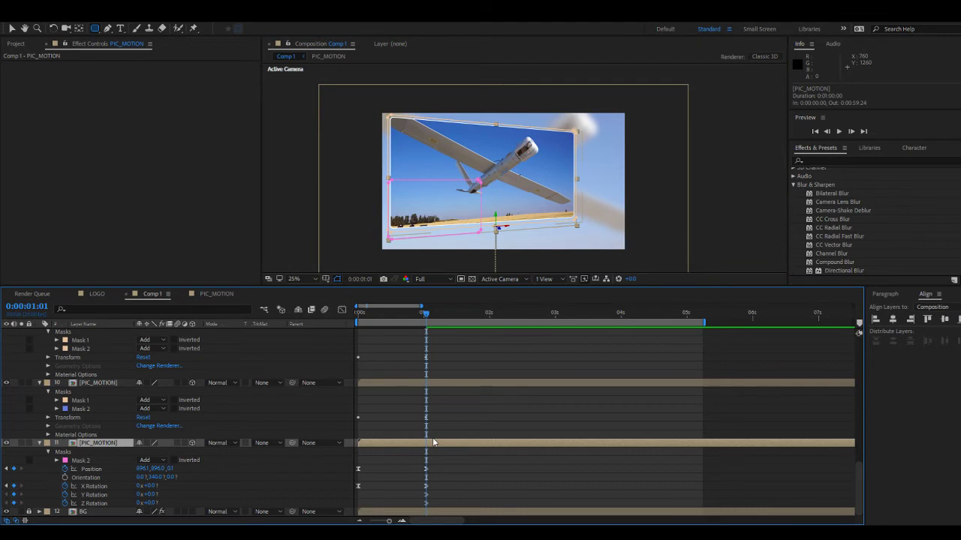
Scrub through the start of the animation, then collapse the properties of all the PIC_MOTION layers.
mouse_move(394, 324)
left_mouse_down()
mouse_move(376, 324)
mouse_move(413, 324)
mouse_move(424, 373)
left_mouse_up()
left_click(421, 340)
left_click(398, 440)
key("ctrl+a")
left_click(39, 383)
left_click(457, 454)
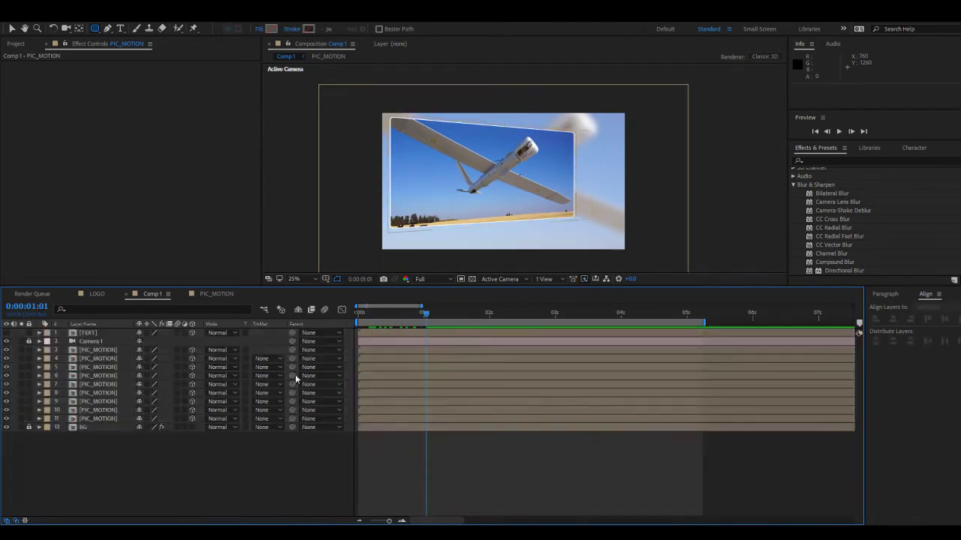
Stagger the second to eighth PIC_MOTION layers one frame apart, with the eighth starting at 0:00:00:07.
left_click(96, 351)
left_click(100, 419, "shift")
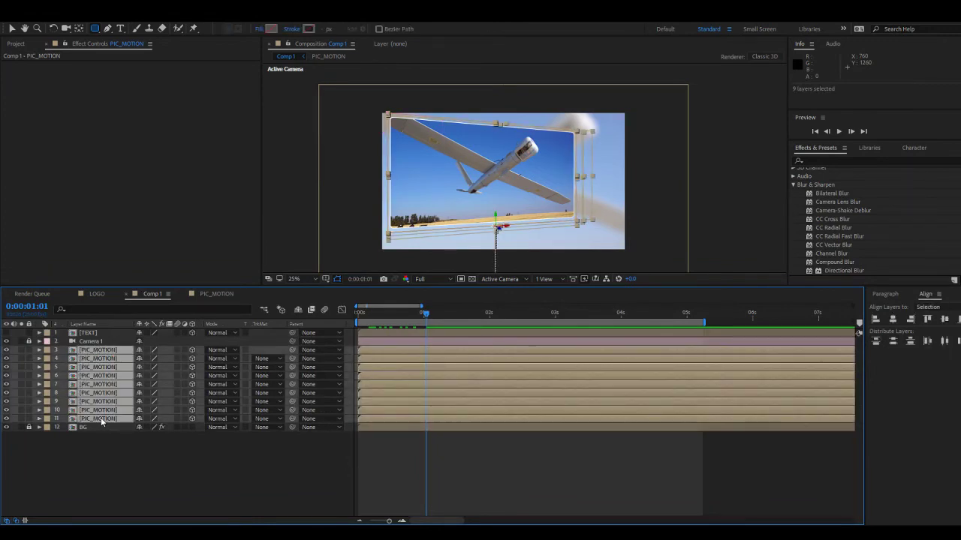
key("ctrl+shift+a")
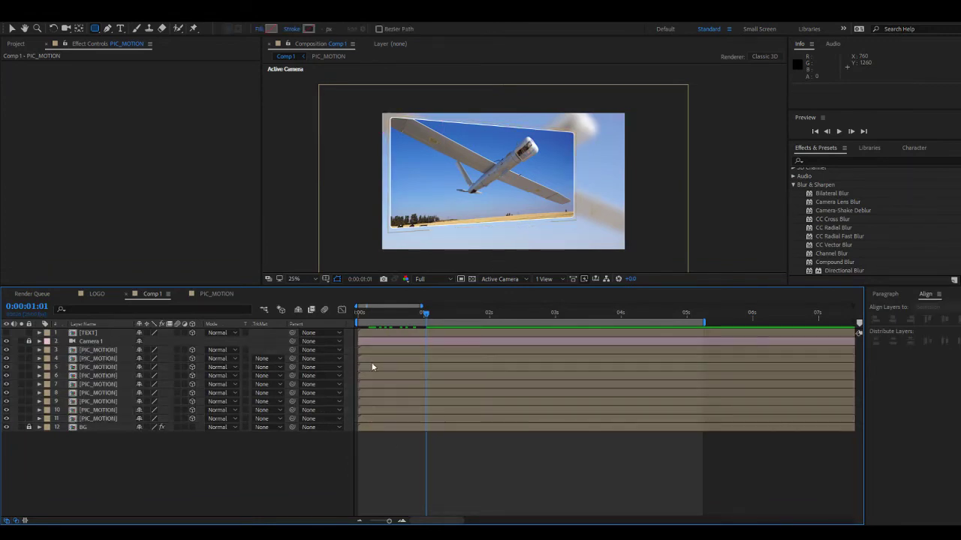
left_click_drag(368, 358, 388, 414)
left_click(377, 392)
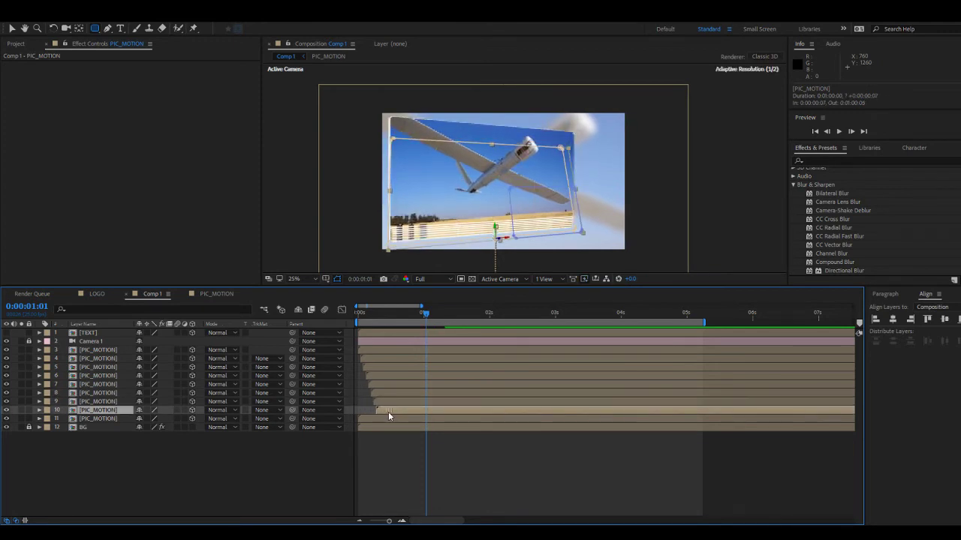
left_click(386, 437)
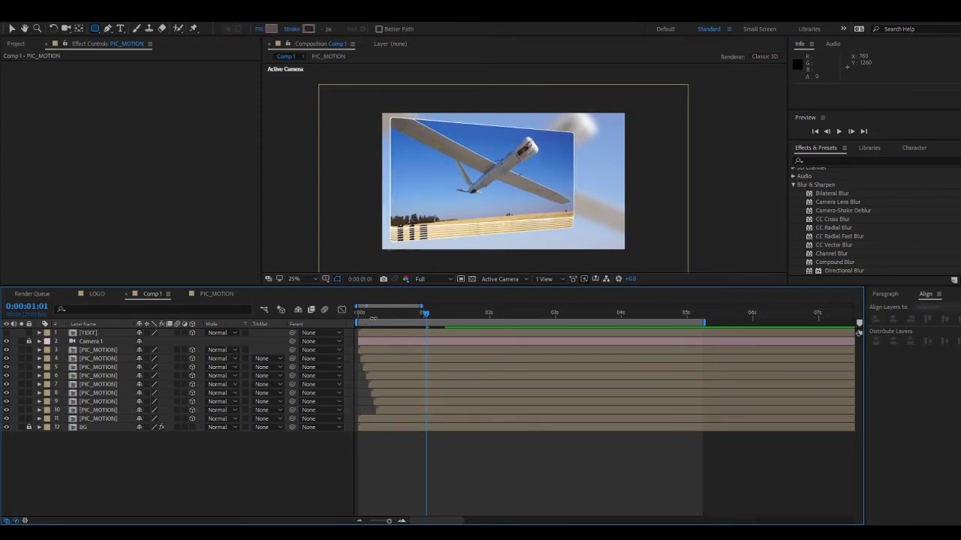
Reveal the masks of the topmost PIC_MOTION layer, test inverting Mask 2, and solo the layer.
left_click(376, 349)
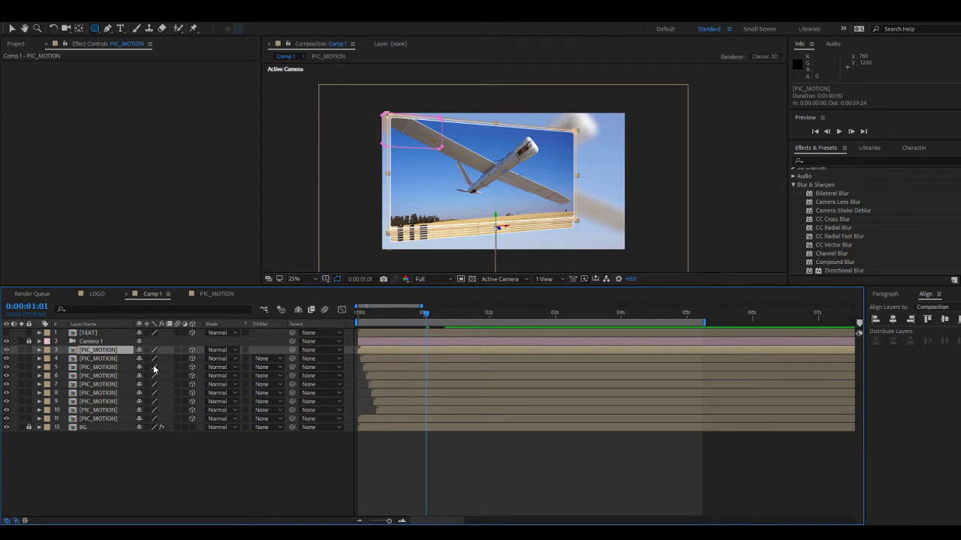
key("m")
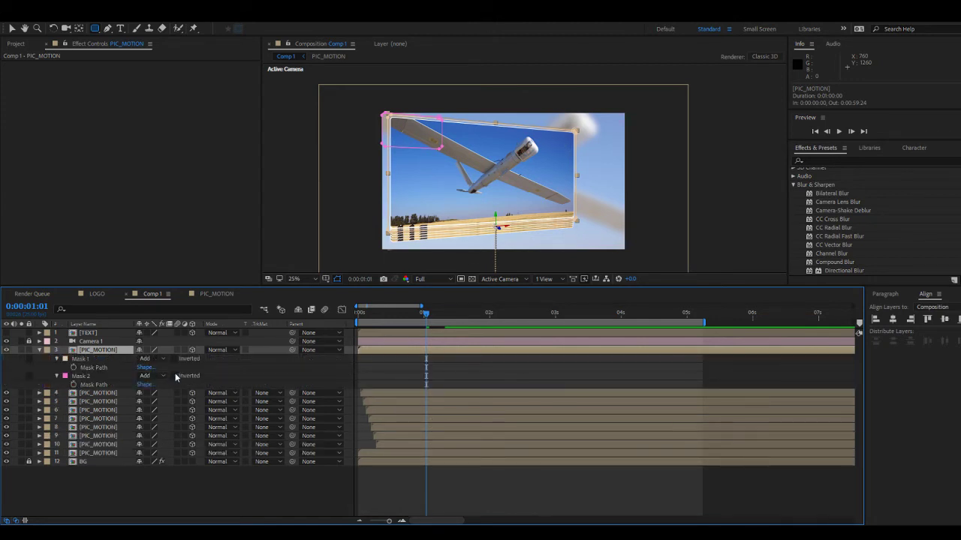
left_click(175, 376)
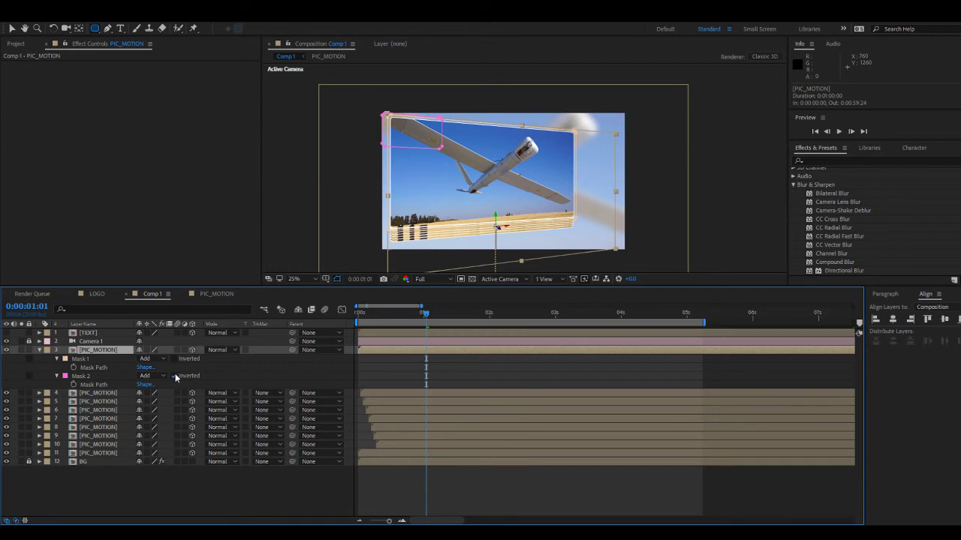
left_click(175, 376)
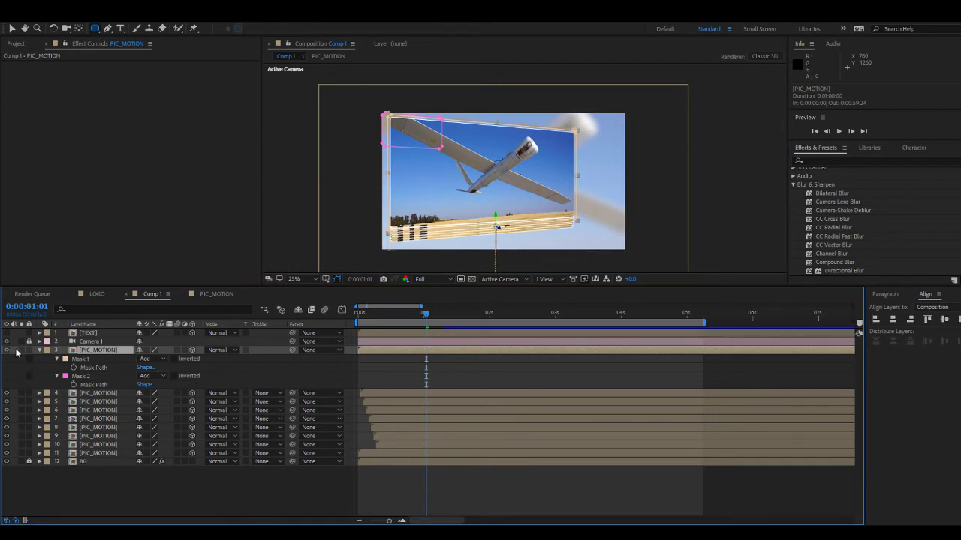
left_click(19, 351)
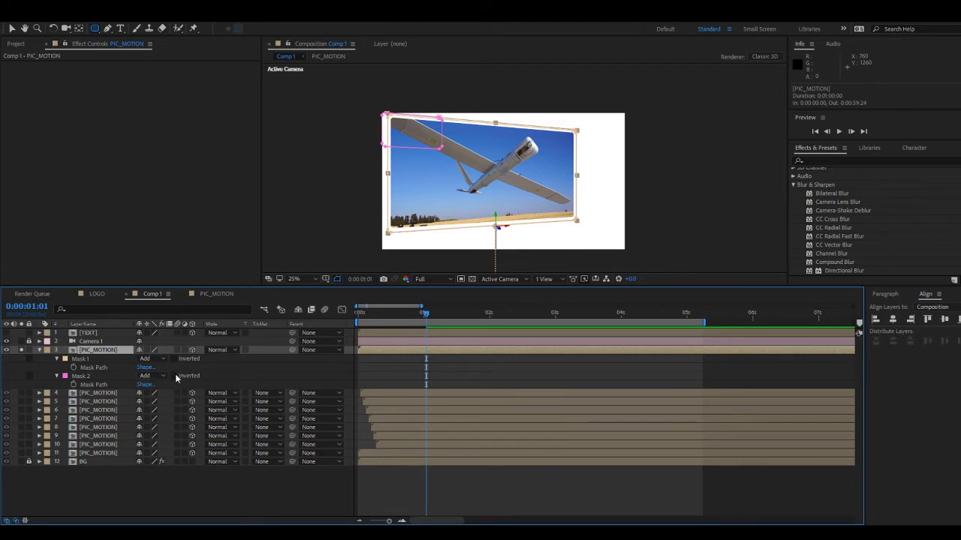
Invert Mask 1 on the topmost PIC_MOTION layer, leaving Mask 2 uninverted, so only the upper-left piece shows.
left_click(174, 375)
left_click(175, 376)
left_click(174, 359)
left_click(174, 359)
left_click(174, 359)
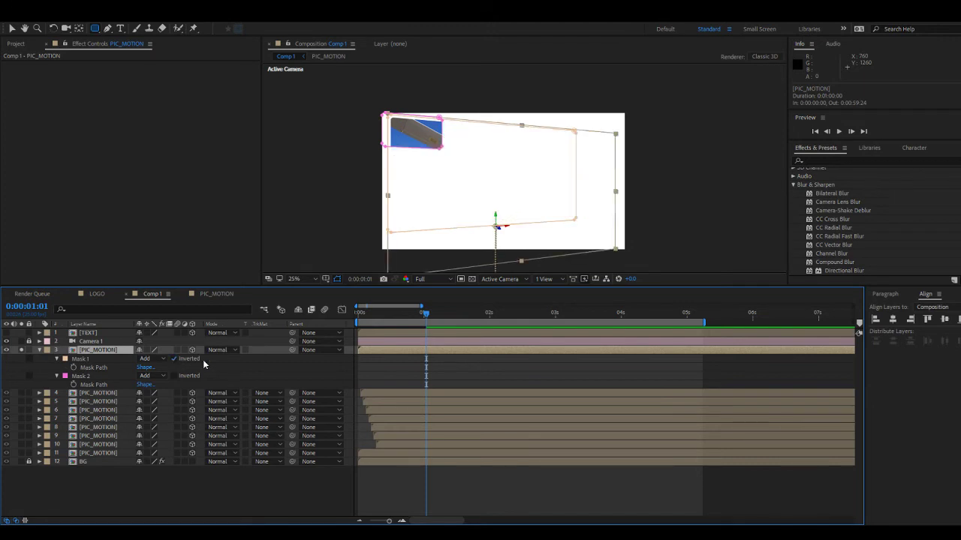
left_click(413, 365)
Reveal the masks of the other eight PIC_MOTION layers and invert Mask 1 on each of them.
left_click(95, 394)
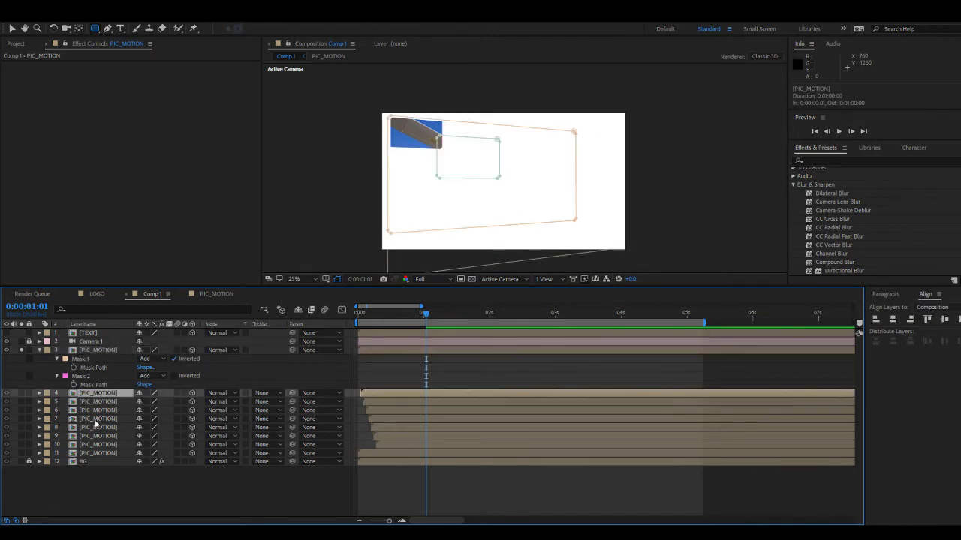
left_click(96, 454, "shift")
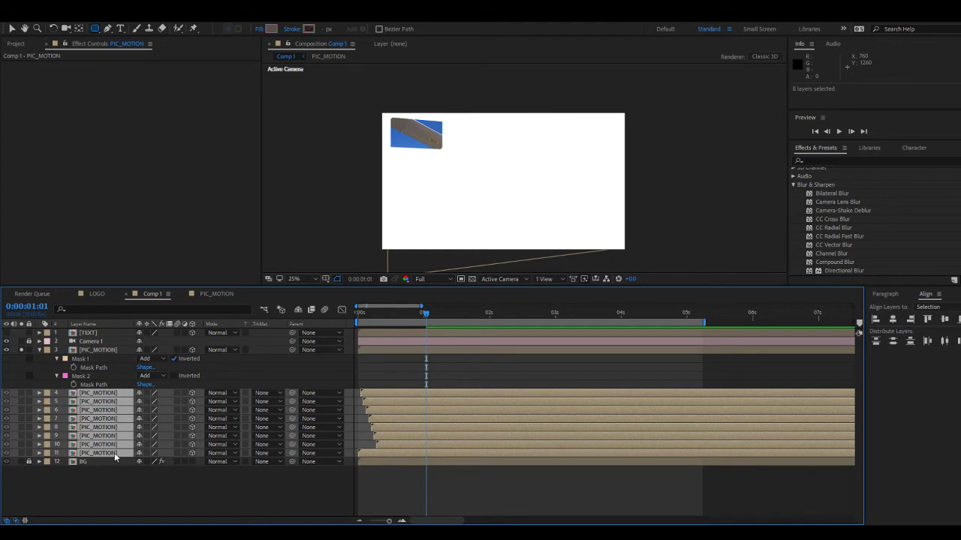
key("m")
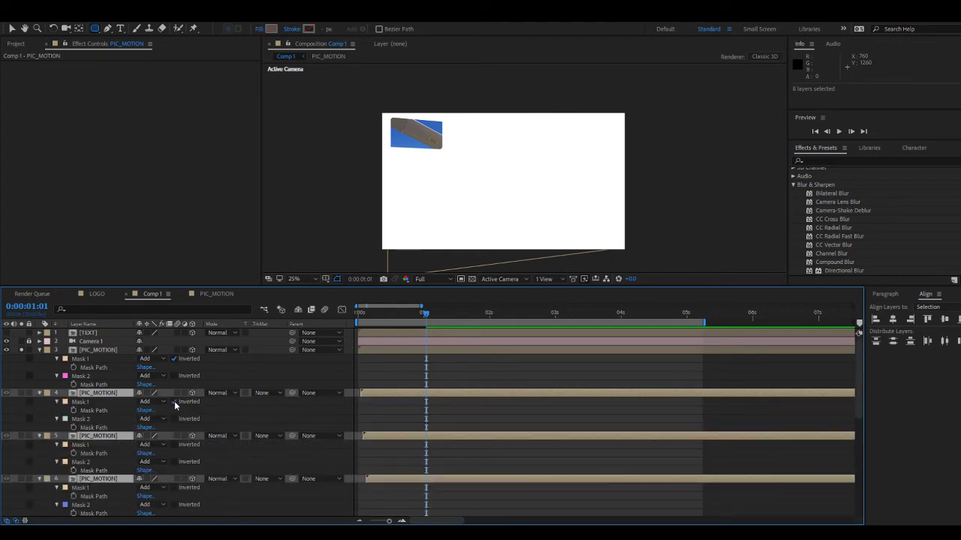
scroll(183, 458, "down", 3)
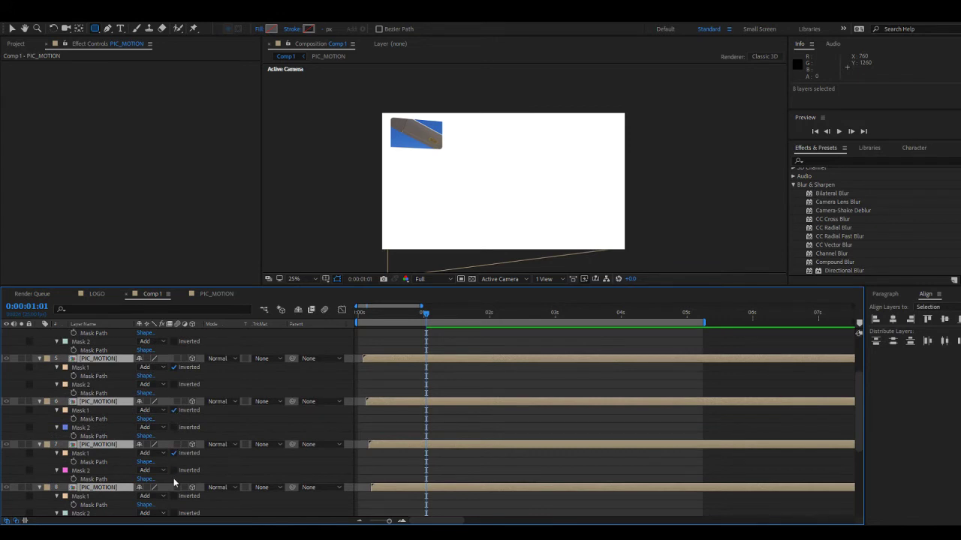
scroll(174, 466, "down", 2)
scroll(176, 488, "down", 2)
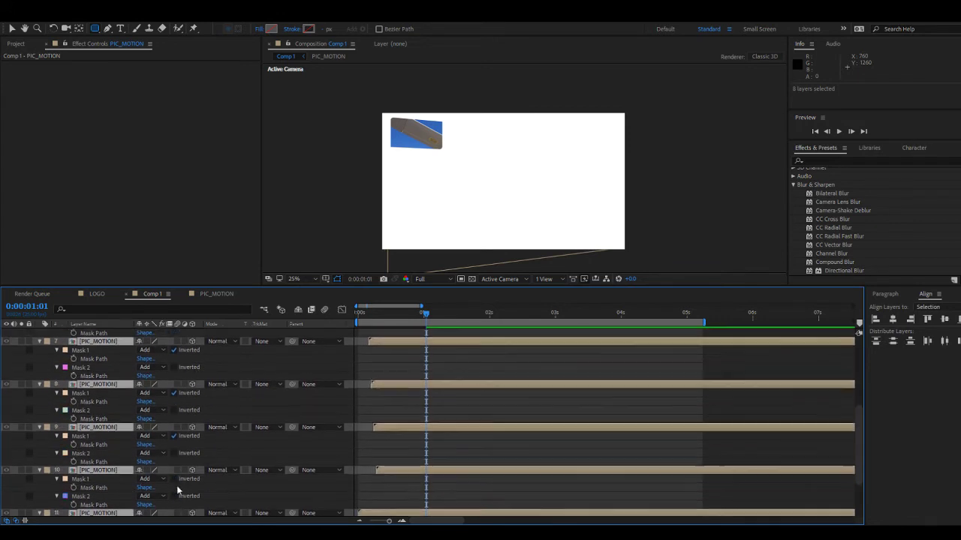
scroll(177, 469, "down", 2)
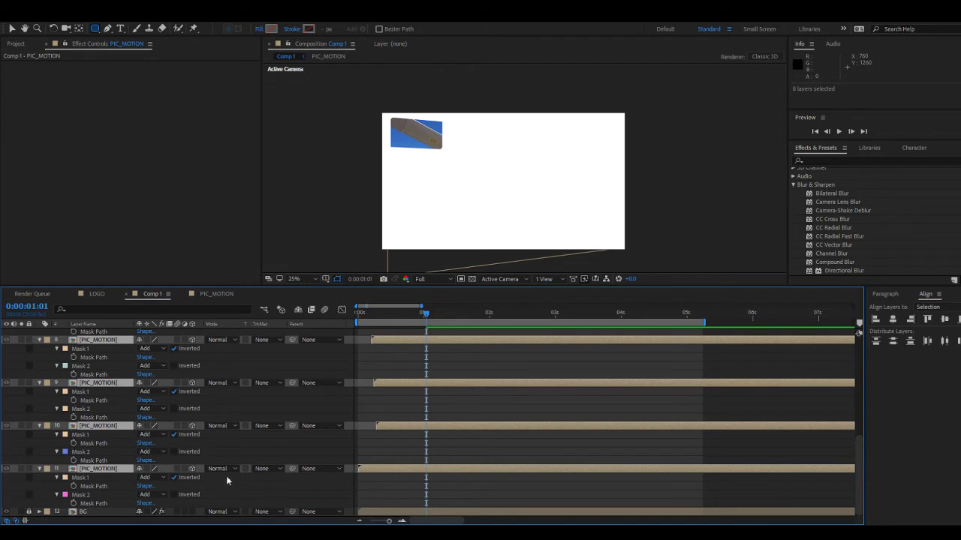
Turn off solo on the topmost PIC_MOTION layer and scrub the staggered pieces to 0:00:01:16.
scroll(40, 397, "up", 9)
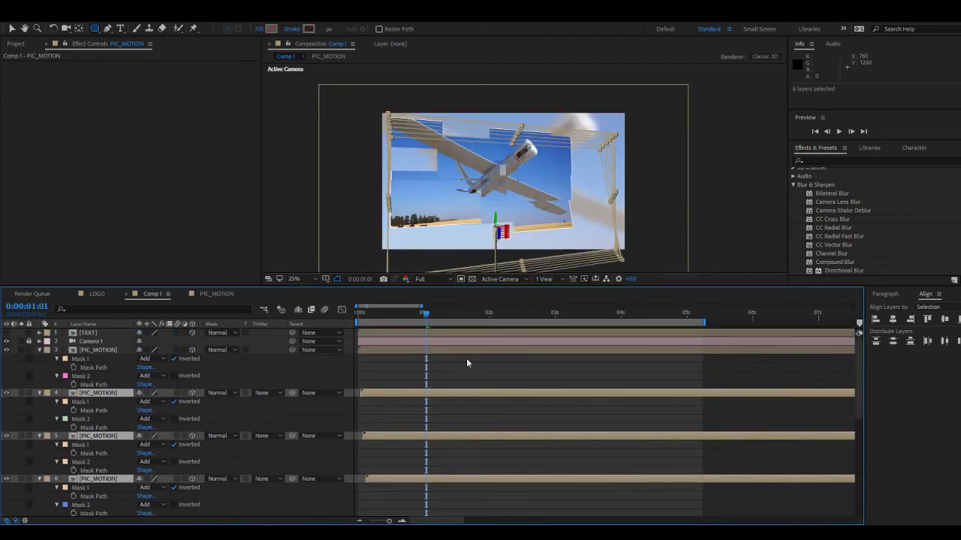
left_click(472, 370)
left_click_drag(377, 320, 466, 333)
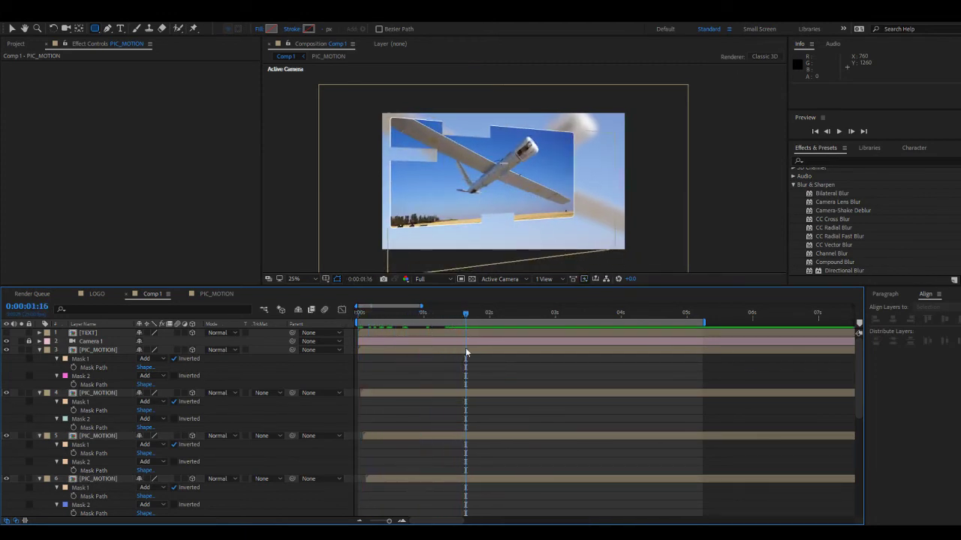
Collapse the mask properties of every PIC_MOTION layer and clear the selection.
key("ctrl+a")
left_click(39, 351)
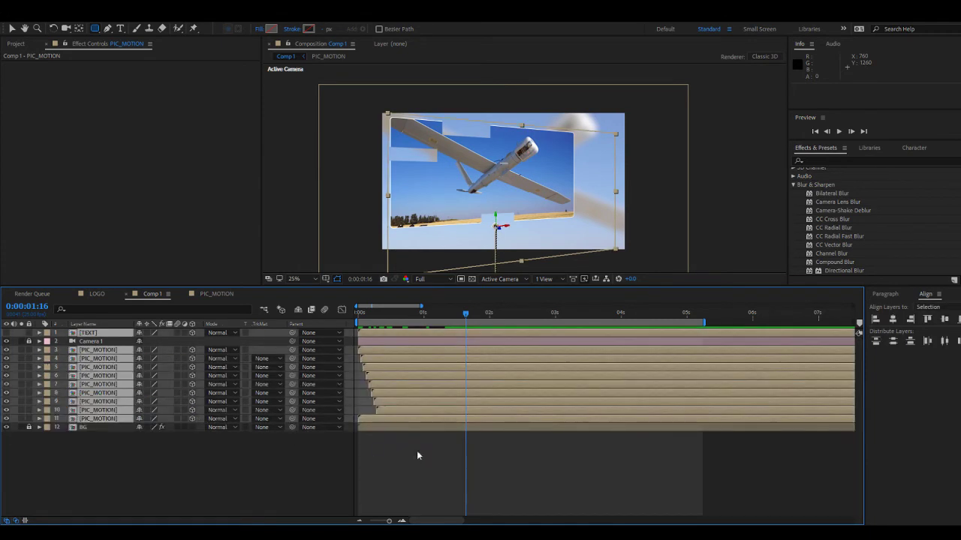
left_click(418, 453)
Enlarge Mask 2 on the bottommost PIC_MOTION layer to enclose the whole photo, shift it about 55 px left, and scrub the result to 0:00:00:24.
left_click(384, 419)
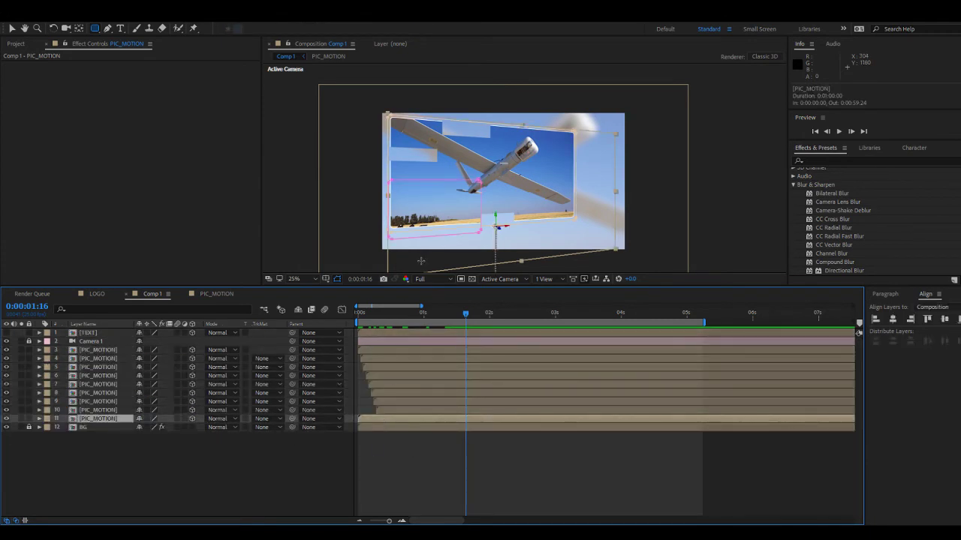
key("v")
left_click(481, 180)
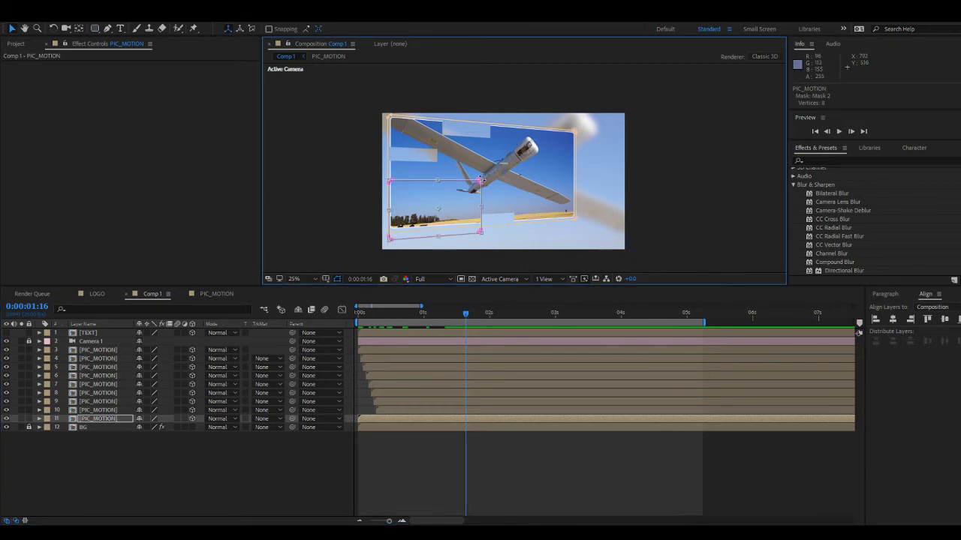
left_click_drag(481, 180, 597, 119)
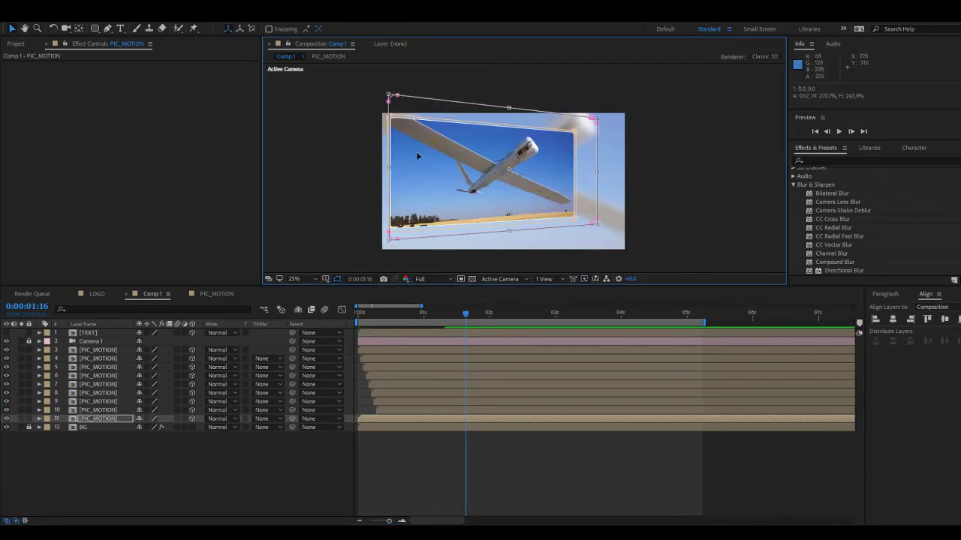
mouse_move(465, 114)
left_mouse_down()
mouse_move(436, 114)
mouse_move(457, 115)
left_mouse_up()
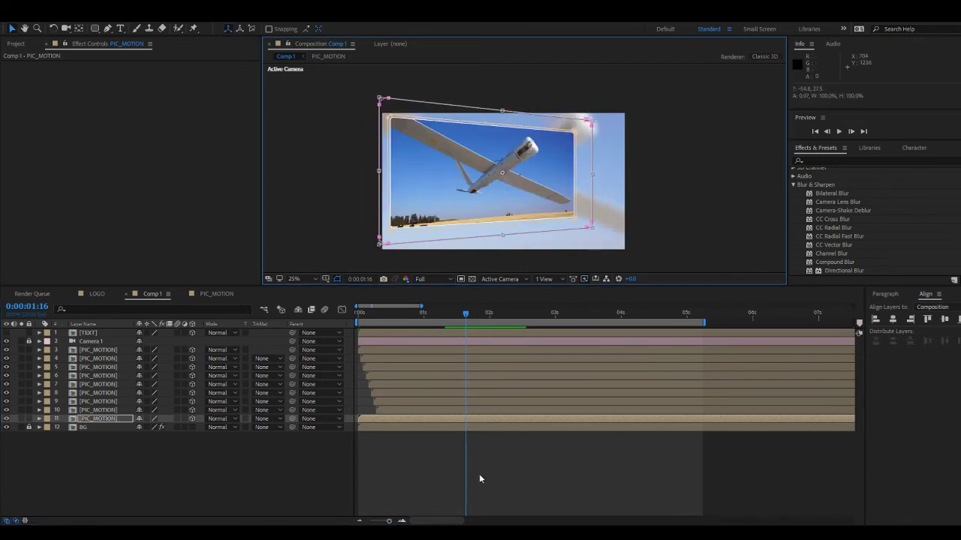
left_click(480, 478)
left_click_drag(373, 310, 421, 314)
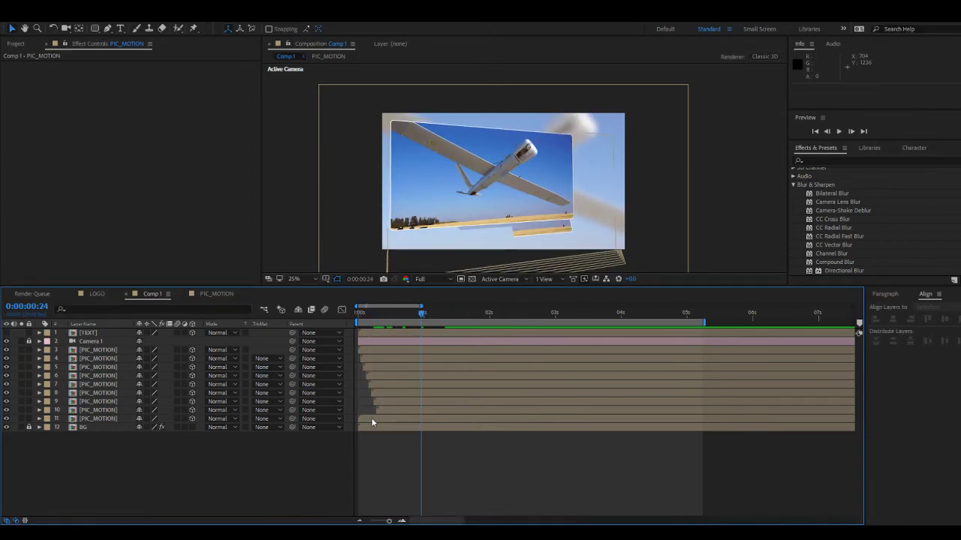
Delay the bottommost PIC_MOTION layer to start at 0:00:00:08 and scrub the staggered pieces from the start to 0:00:00:17.
left_click_drag(371, 418, 393, 417)
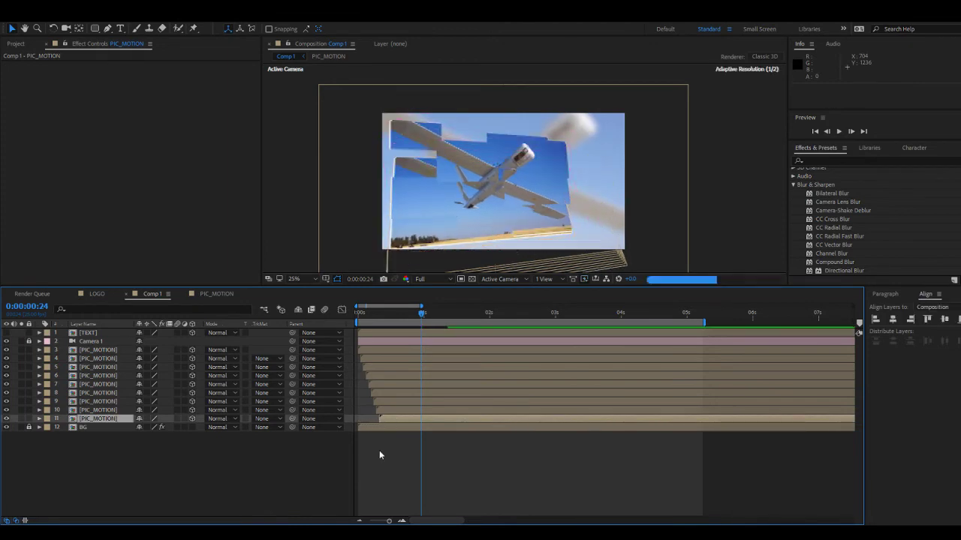
left_click(379, 451)
left_click(358, 314)
left_click_drag(357, 319, 403, 348)
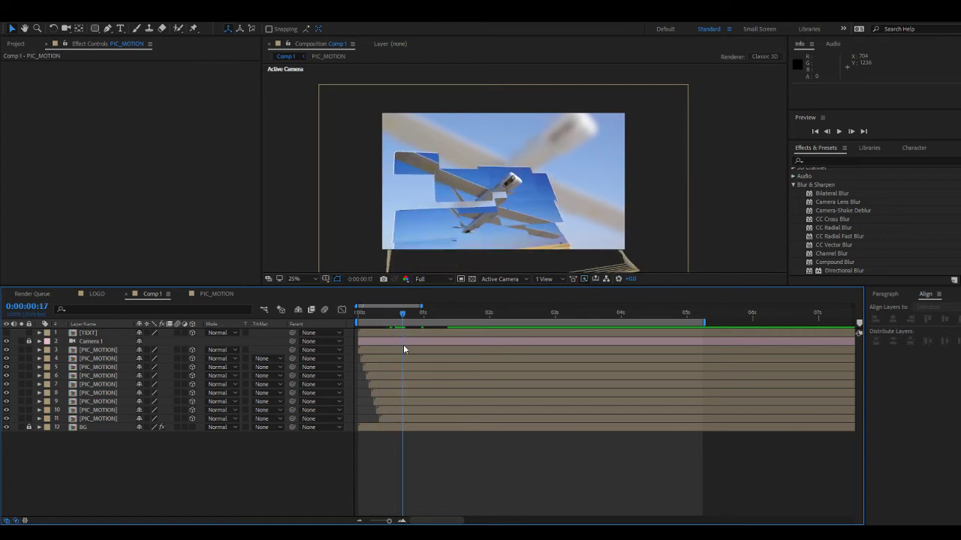
Duplicate the topmost PIC_MOTION layer and set the copy's opacity to 50%.
left_click(376, 350)
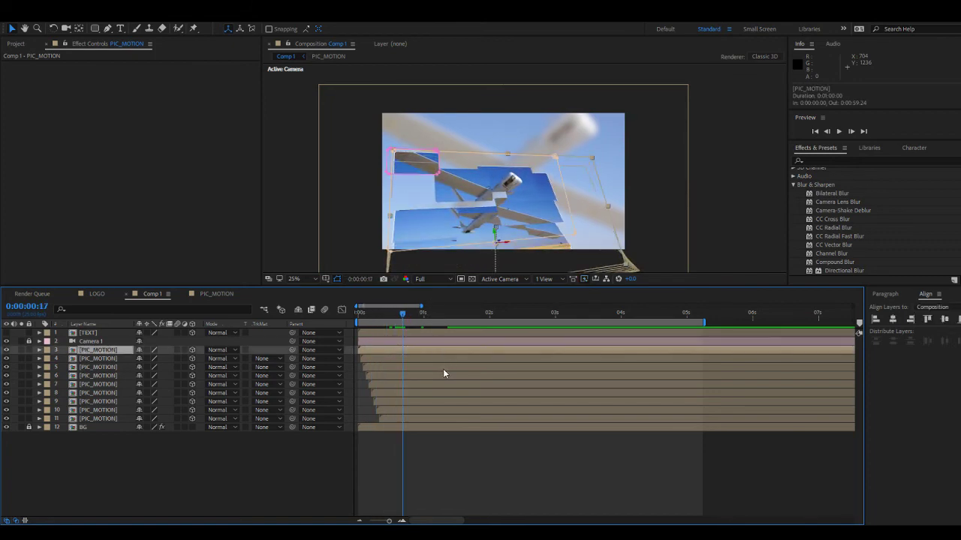
key("ctrl+d")
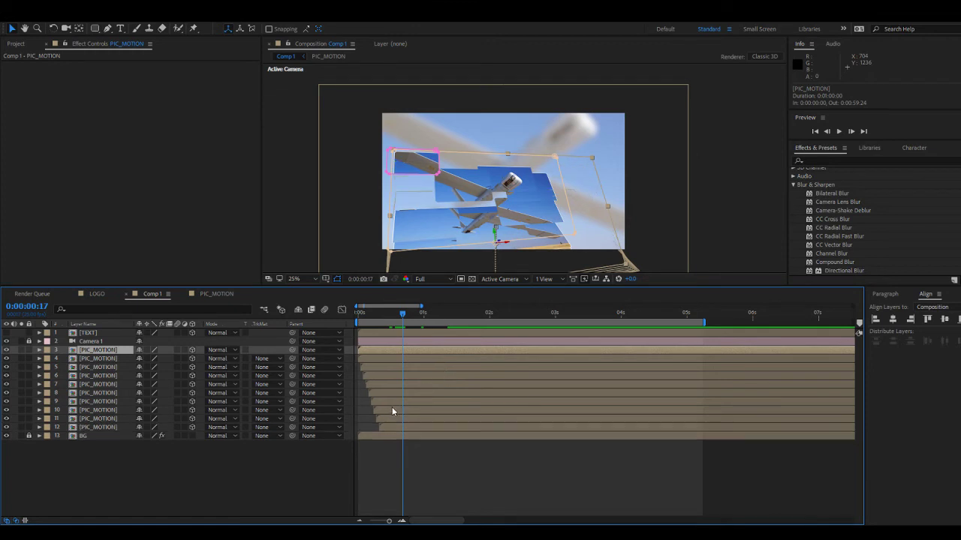
left_click(363, 351, "shift")
left_click(364, 349, "shift")
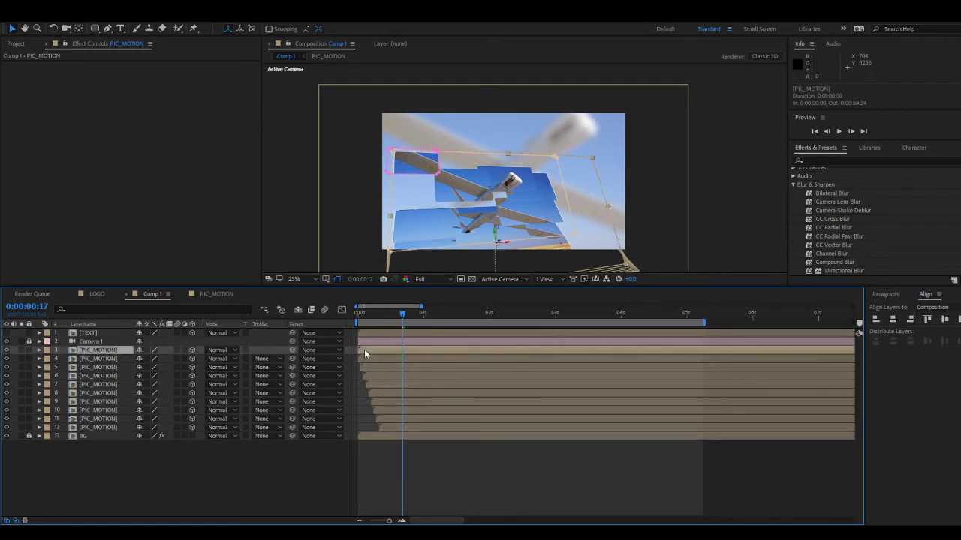
key("t")
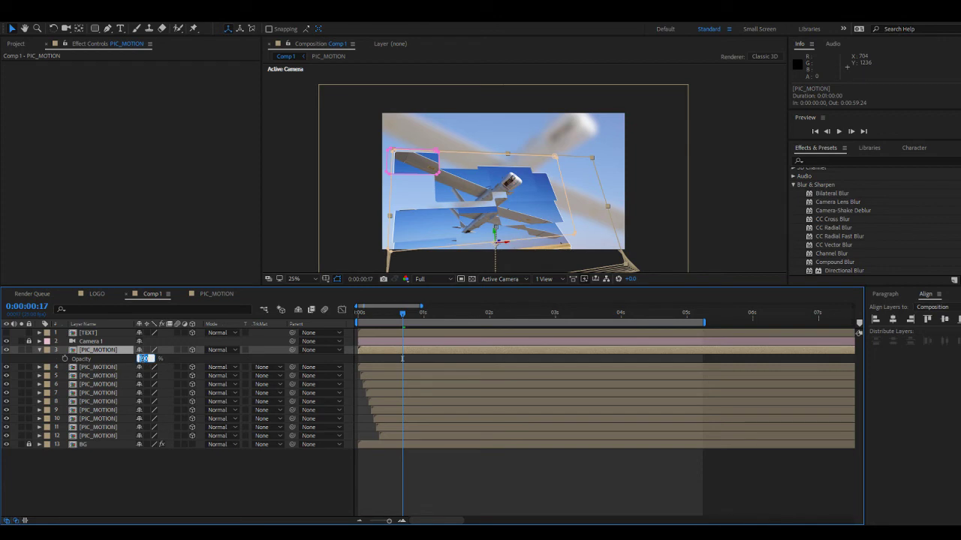
key("Return")
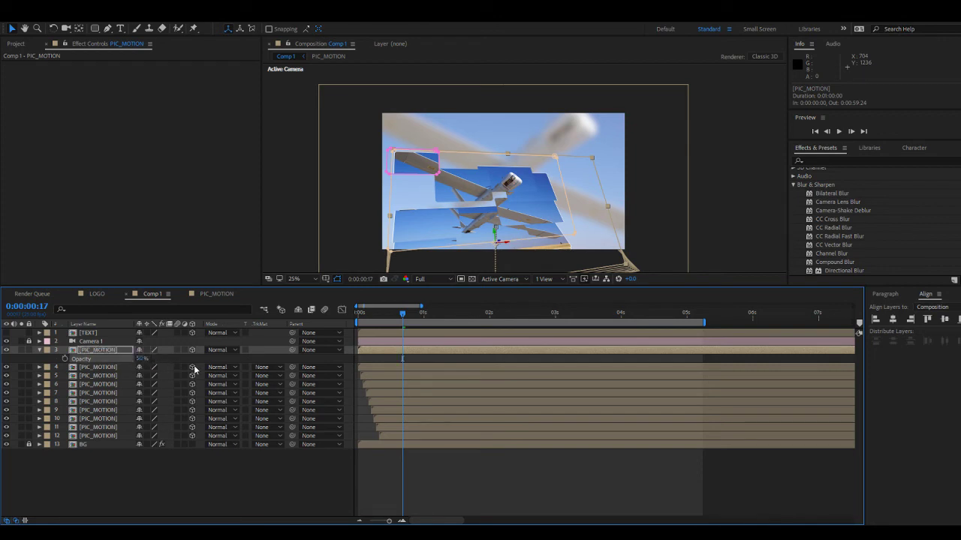
Enlarge Mask 2 on the 50% opacity PIC_MOTION layer so it extends beyond the photo's upper-left piece.
left_click(439, 175)
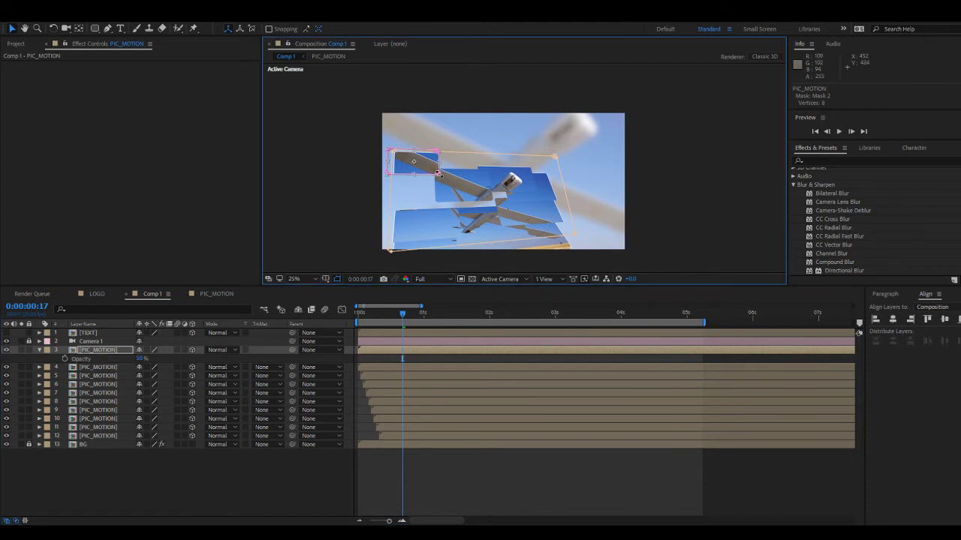
left_click_drag(439, 175, 441, 197)
left_click(367, 355)
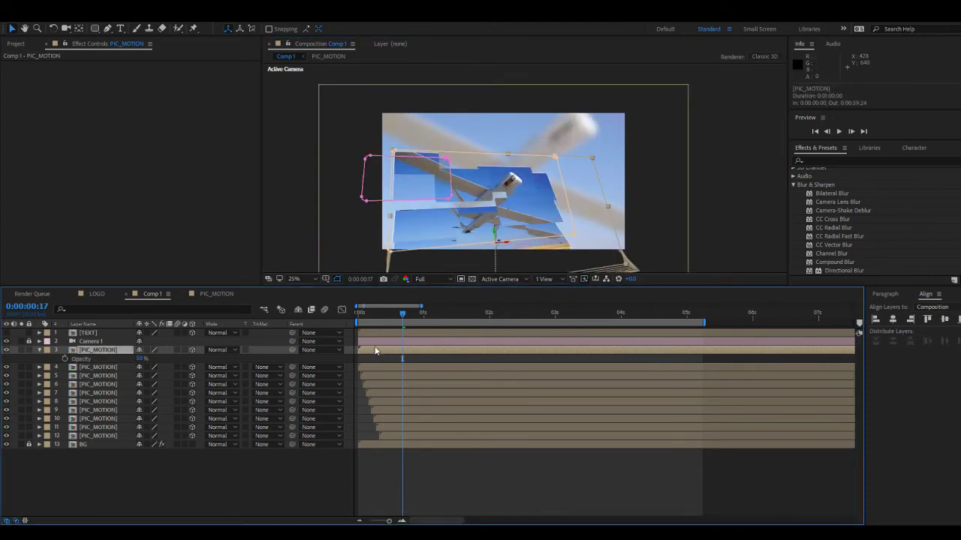
Duplicate the semi-transparent layer twice, moving one copy's mask to the photo's upper middle and the other's to its right side.
key("ctrl+d")
double_click(450, 163)
left_click_drag(432, 177, 495, 172)
left_click(384, 352)
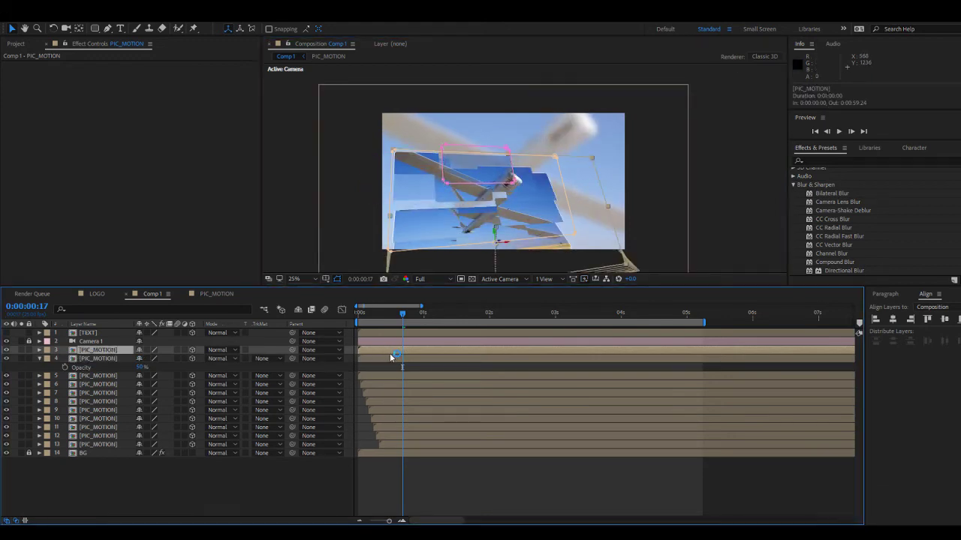
key("ctrl+d")
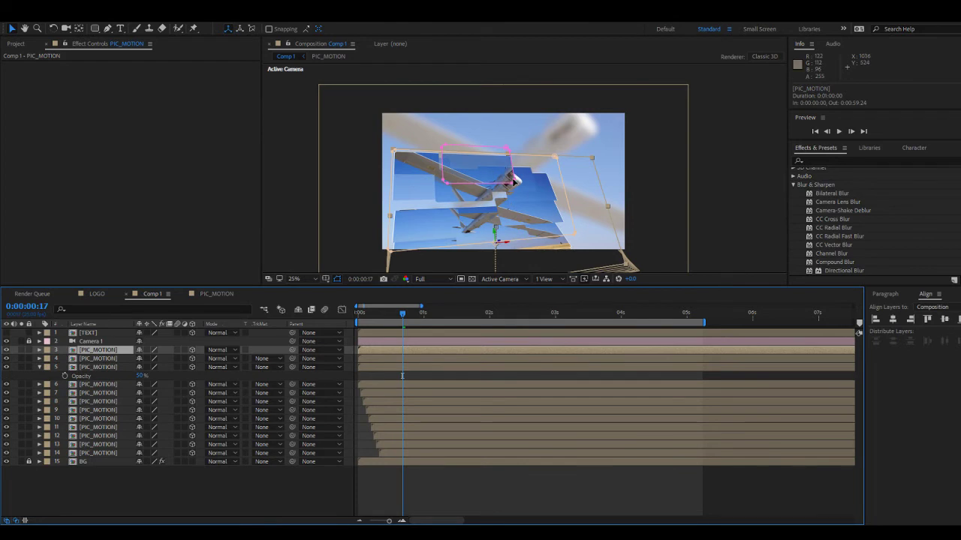
left_click_drag(515, 180, 520, 235)
Make three more semi-transparent PIC_MOTION copies and reposition their masks over the lower parts of the photo.
key("ctrl+d")
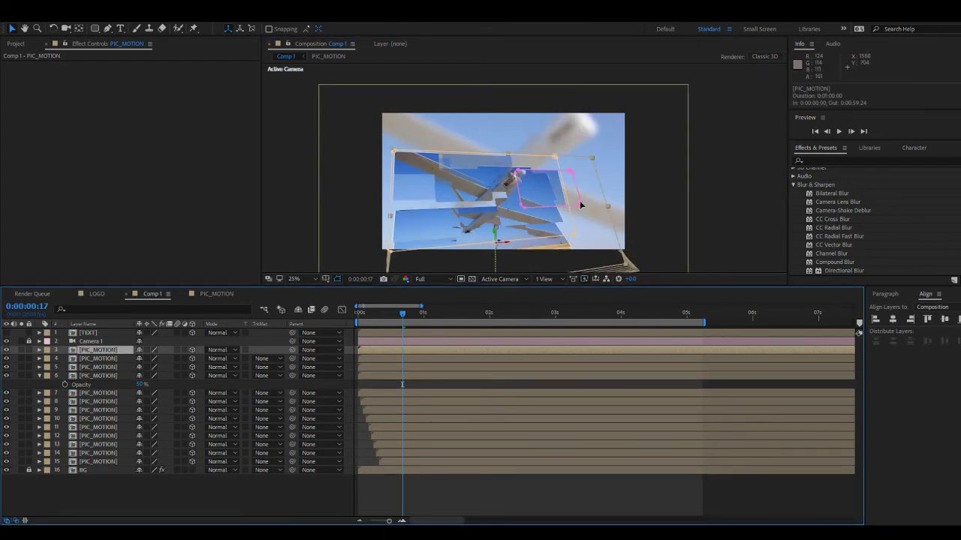
left_click_drag(570, 208, 518, 229)
left_click(402, 355)
key("ctrl+d")
left_click(459, 213)
key("ctrl+d")
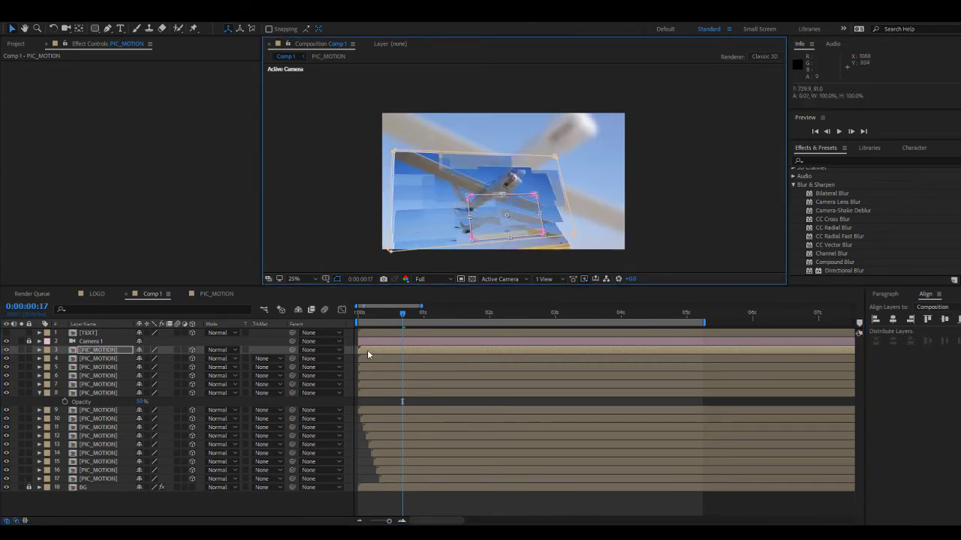
Stagger the five semi-transparent duplicates upward in one-frame steps, from a 0:00:00:01 start to 0:00:00:05 for the topmost.
left_click_drag(367, 350, 374, 358)
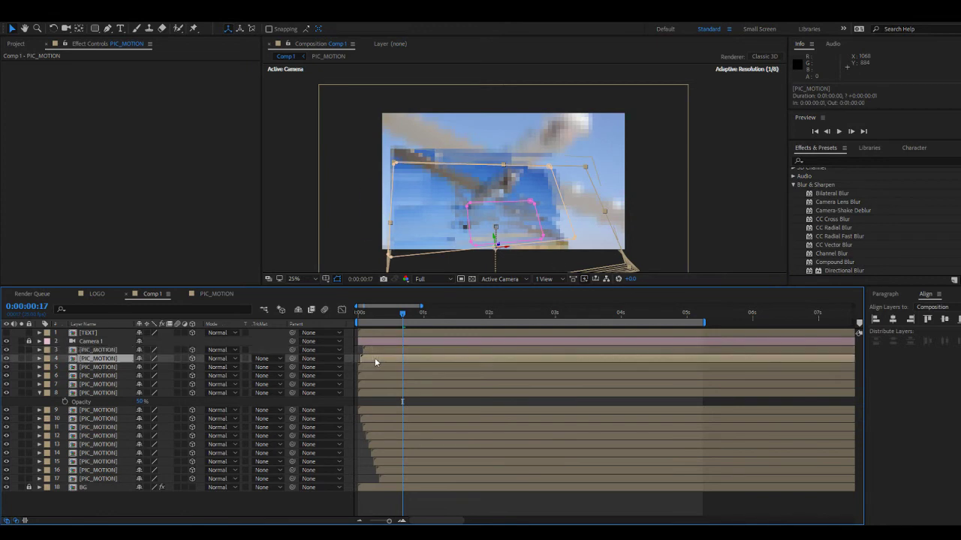
left_click(368, 384)
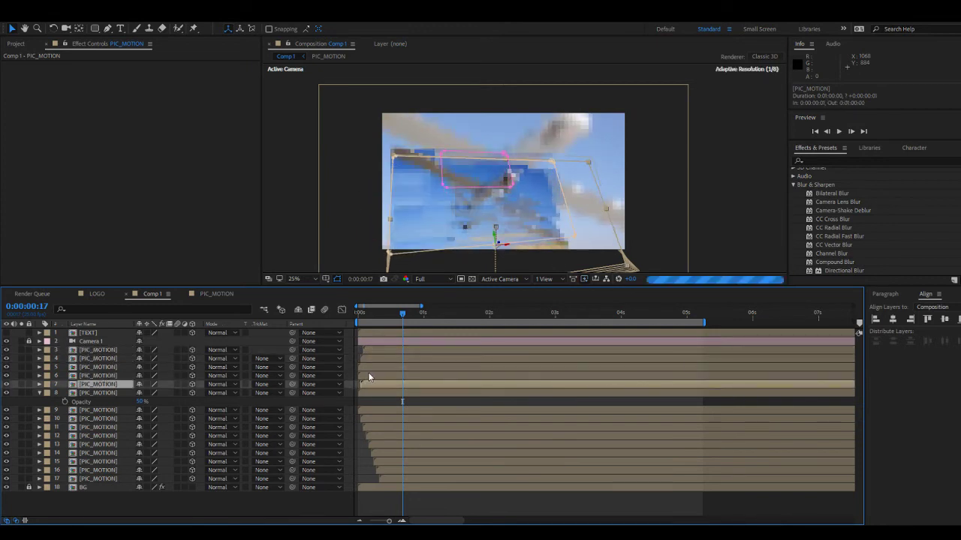
left_click(370, 375)
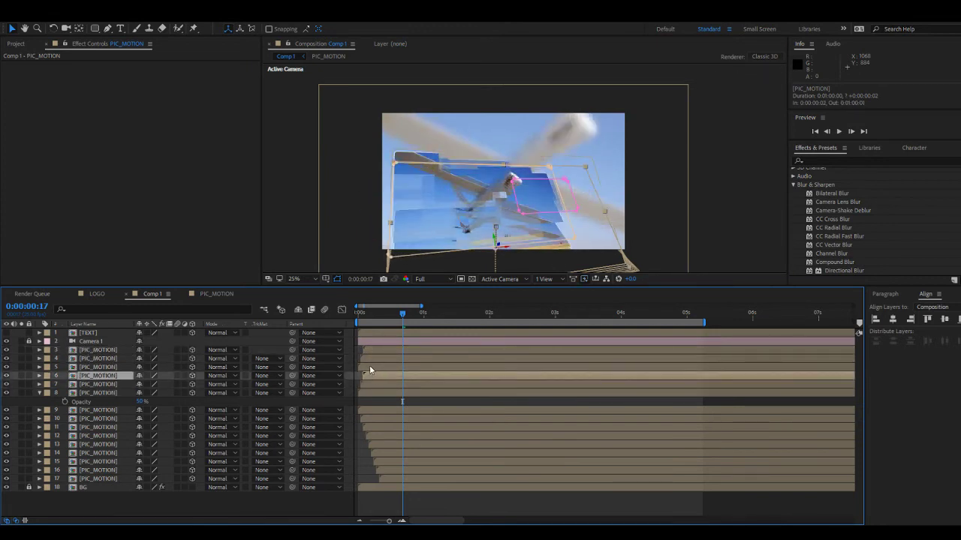
left_click(377, 366)
left_click(381, 358)
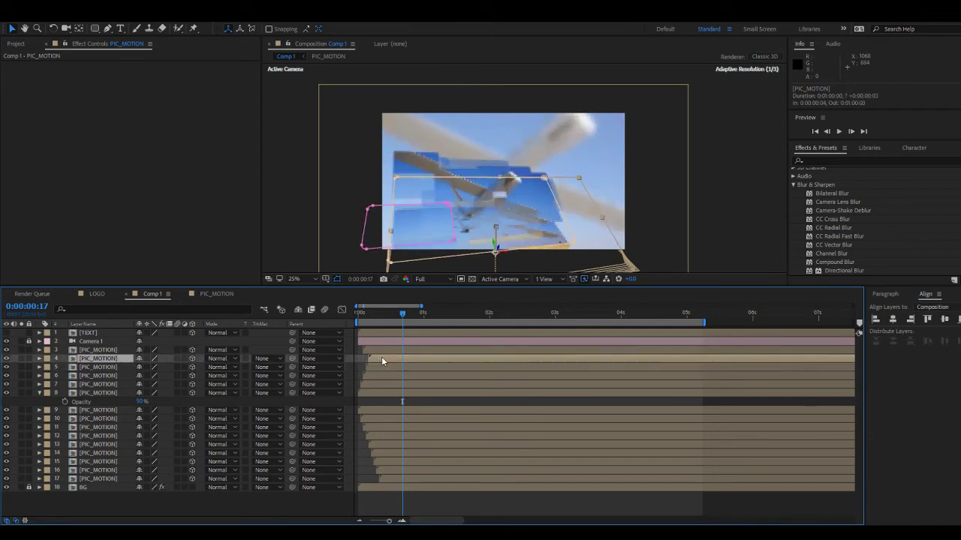
left_click(378, 349)
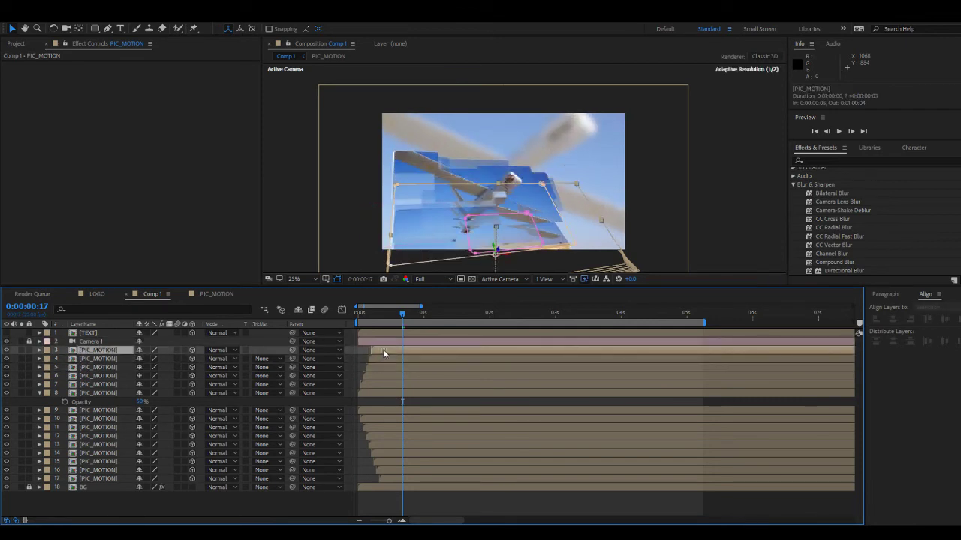
Play the layered flip-up animation from the start, scrub it to 0:00:02:11 and clear the layer selection.
left_click(355, 320)
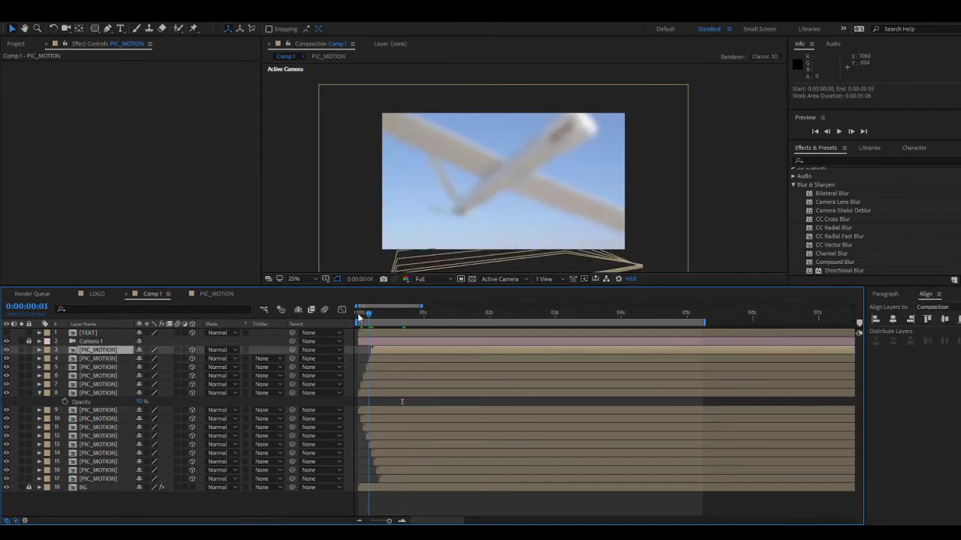
key("space")
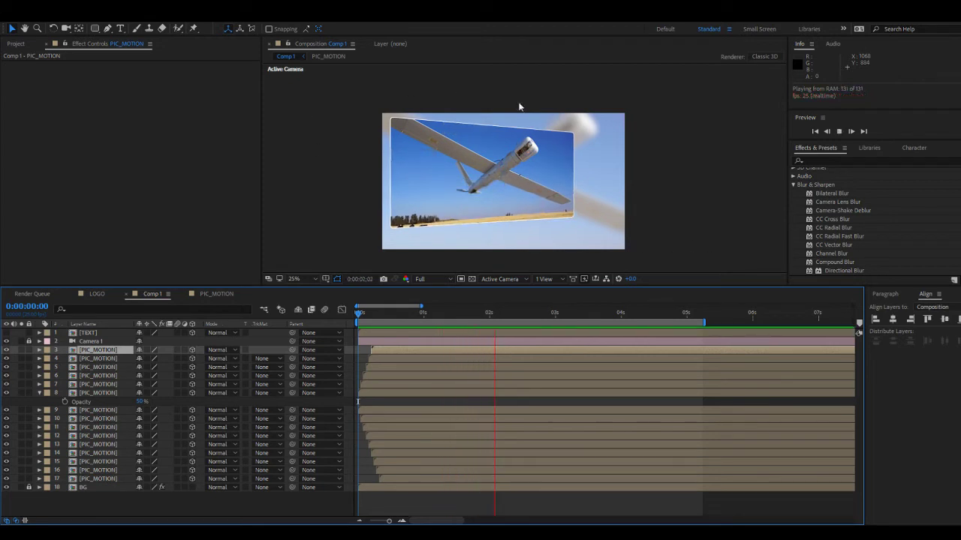
key("space")
left_click_drag(358, 316, 484, 341)
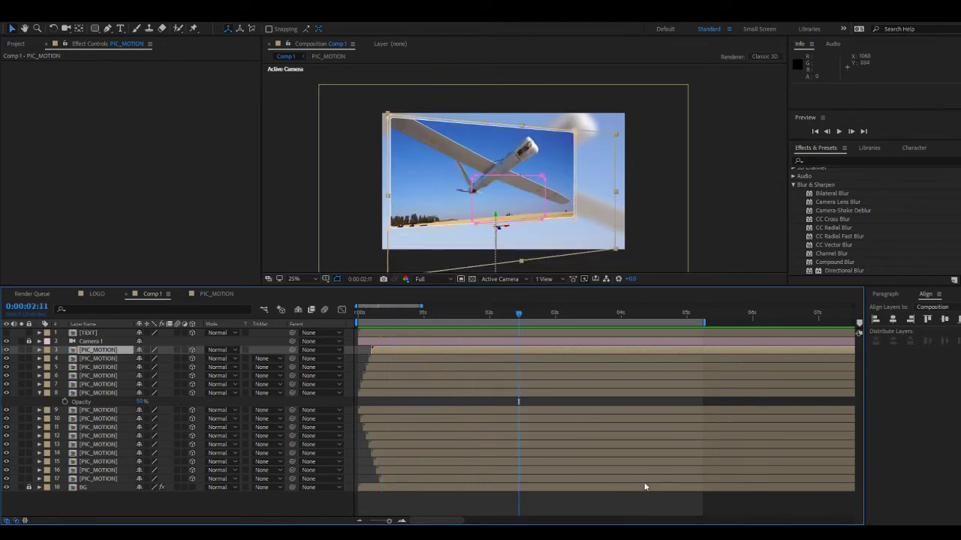
left_click(628, 501)
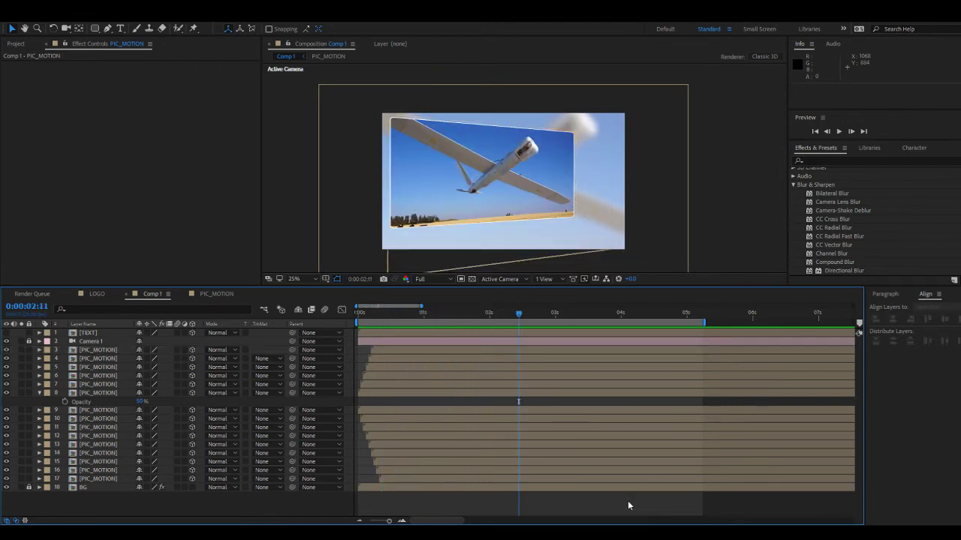
Collapse the opacity property, trim every PIC_MOTION layer except the bottommost to end at 0:00:01:21, and scrub past the cut to 0:00:02:03.
left_click(39, 394)
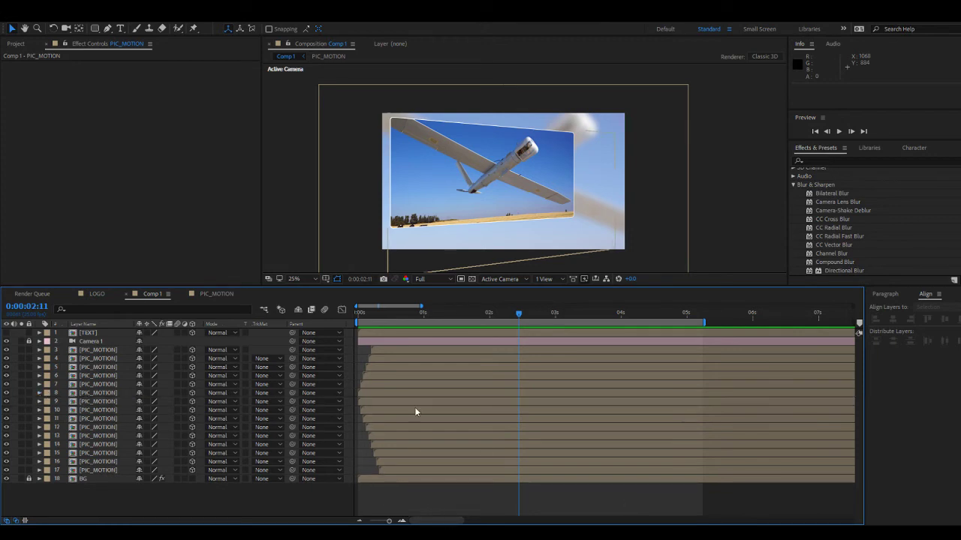
left_click_drag(379, 312, 477, 339)
left_click(457, 471)
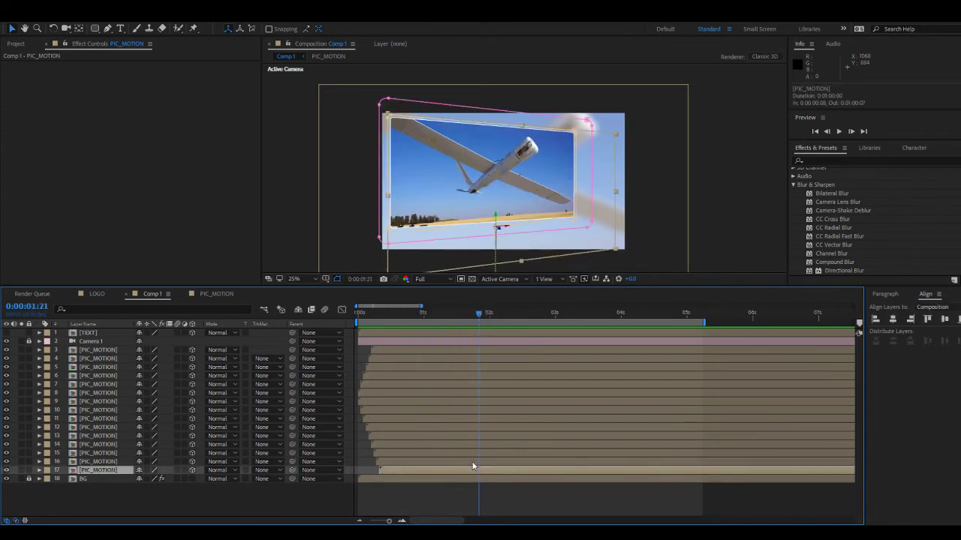
left_click(473, 461)
left_click(470, 349, "shift")
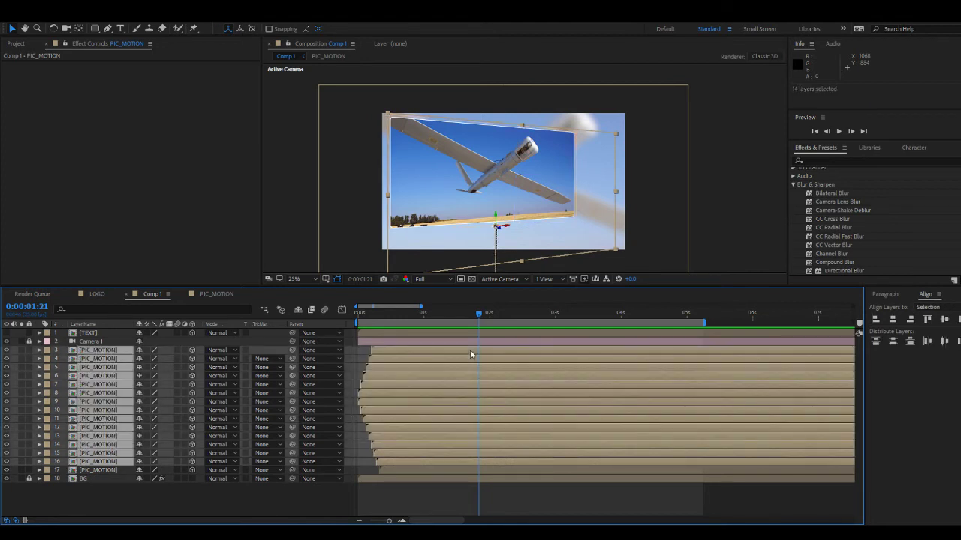
key("alt+bracketright")
left_click(510, 485)
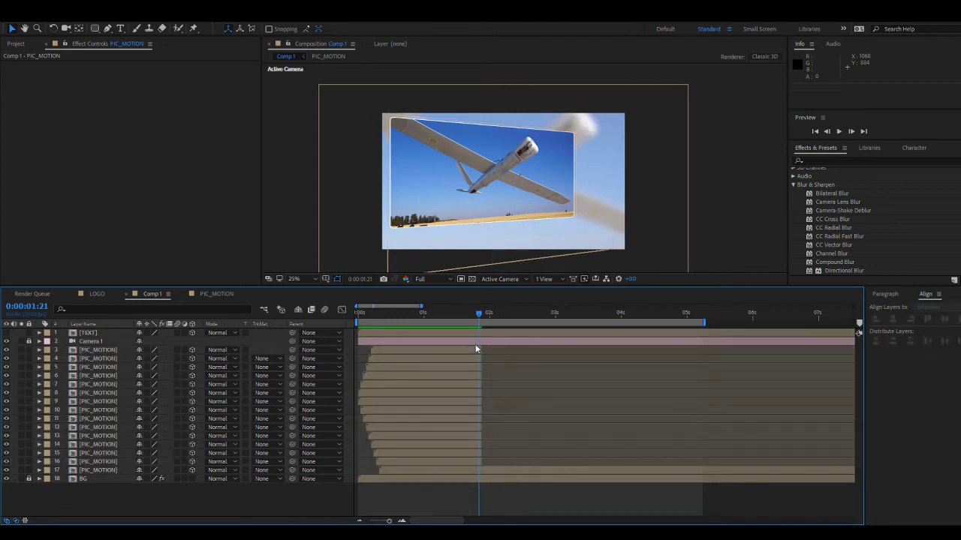
left_click_drag(474, 312, 491, 328)
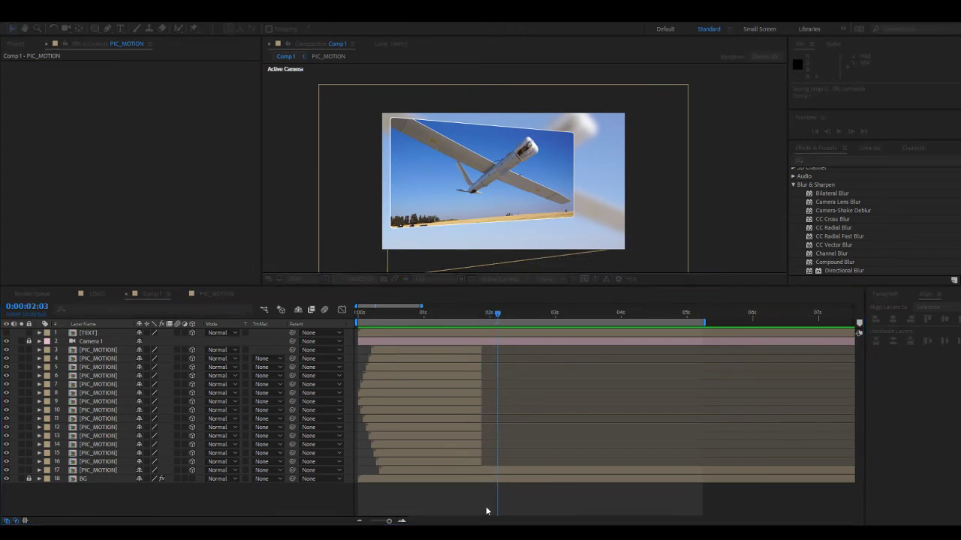
Open the PIC_MOTION composition, enlarge its preview area and clear the layer selection.
left_click(215, 294)
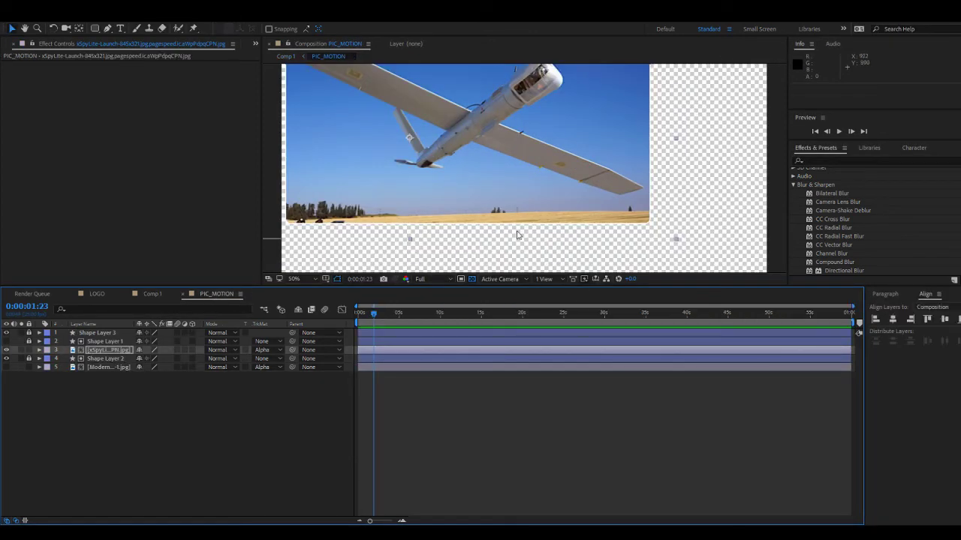
left_click_drag(644, 261, 650, 329)
key("v")
left_click(196, 428)
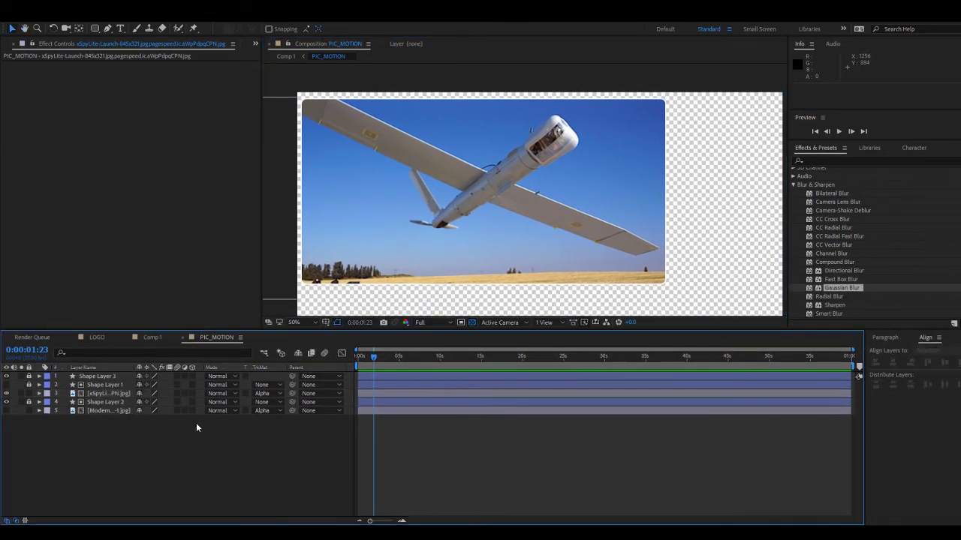
Draw a white-filled vertical rectangle about 60 px wide and 2,150 px tall across the photo's left part on a new shape layer.
left_click(96, 29)
left_click(269, 30)
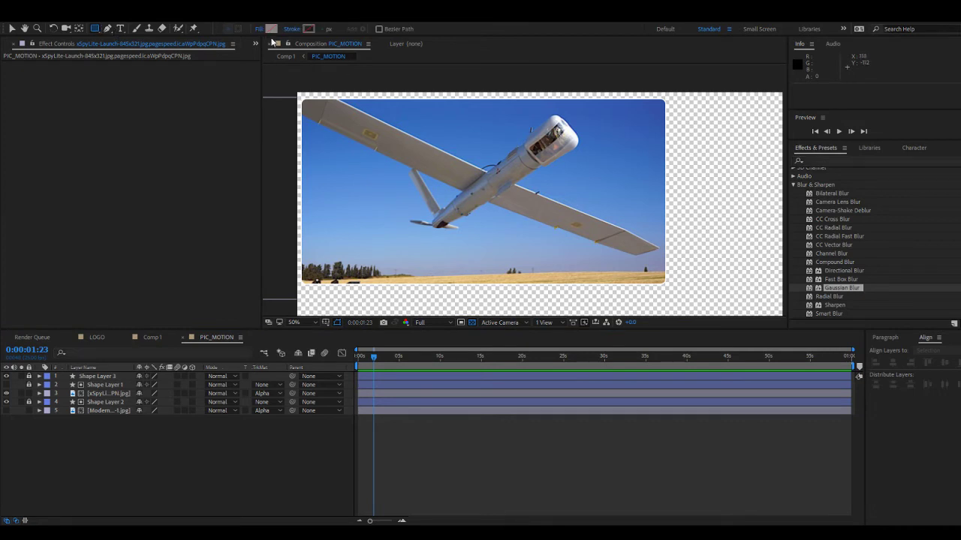
left_click(570, 318)
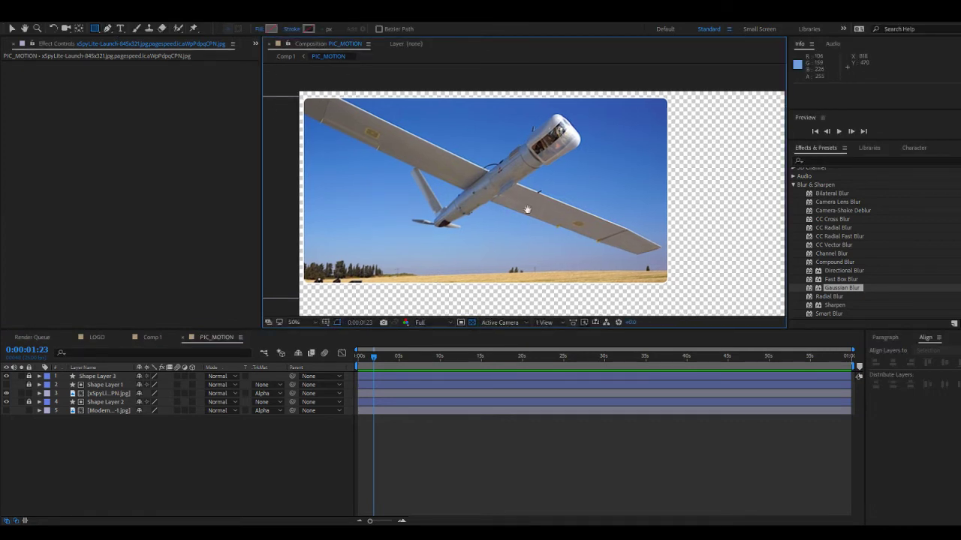
scroll(531, 204, "down", 2)
left_click_drag(527, 208, 476, 193)
left_click_drag(419, 86, 427, 358)
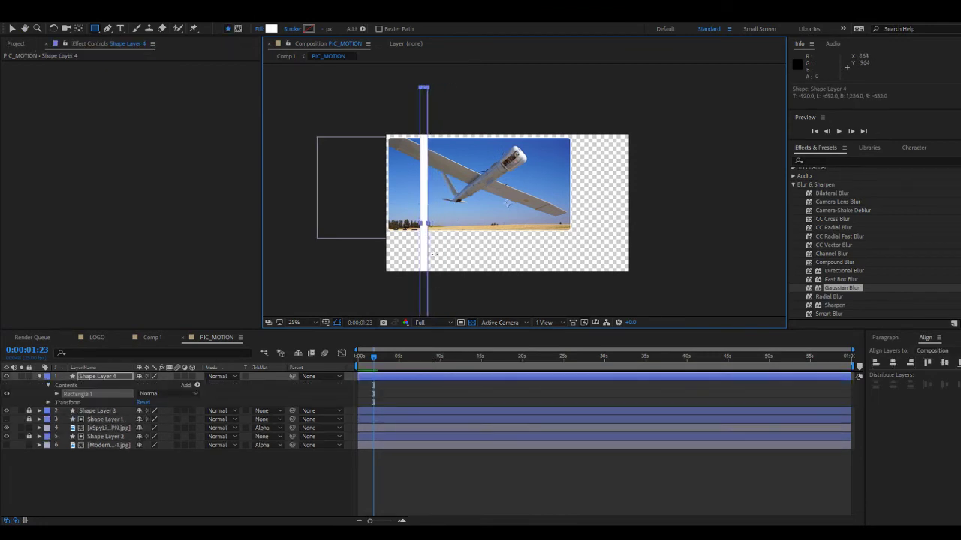
Duplicate the white bar twice toward the left, widen the outermost copy, and move the whole shape layer 264 px right.
key("v")
key("ctrl+d")
left_click_drag(422, 254, 378, 225)
key("ctrl+d")
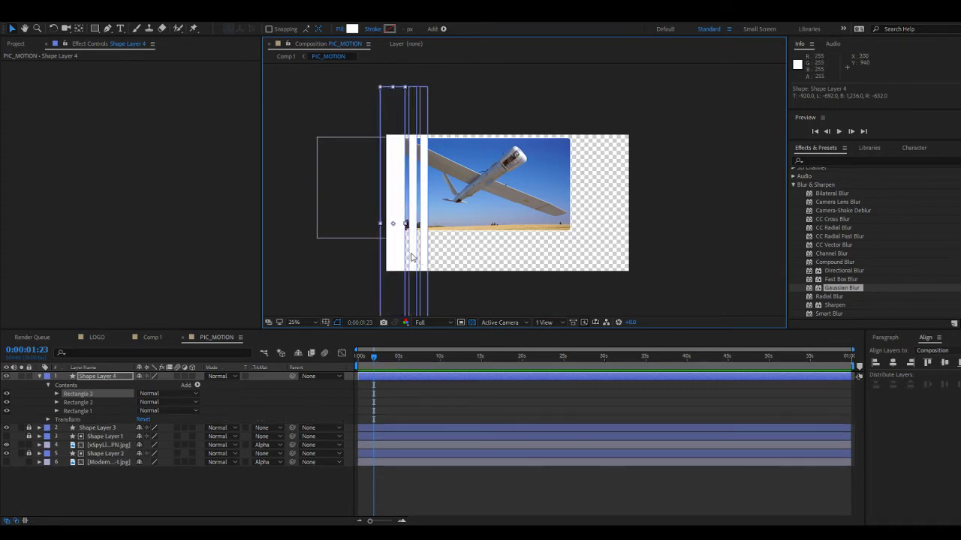
left_click(362, 386)
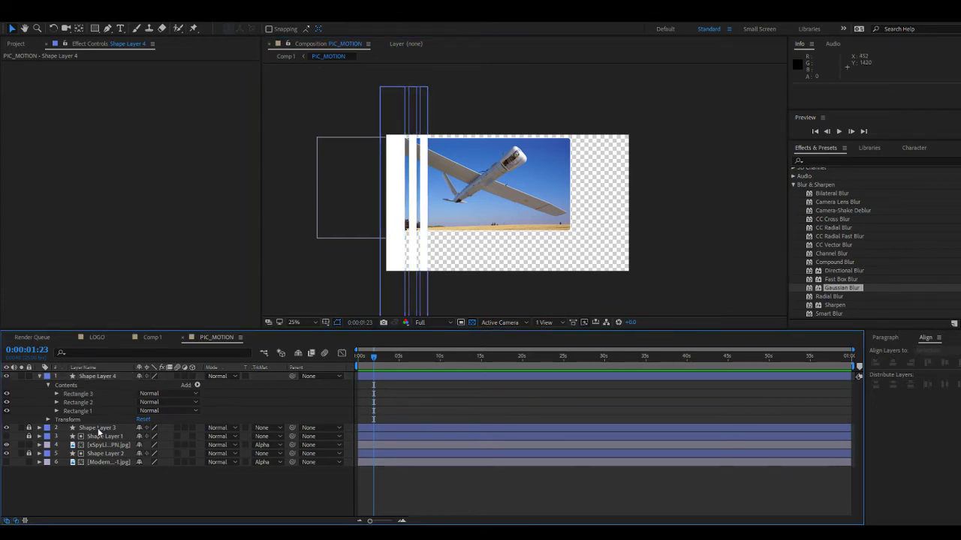
left_click_drag(391, 252, 424, 258)
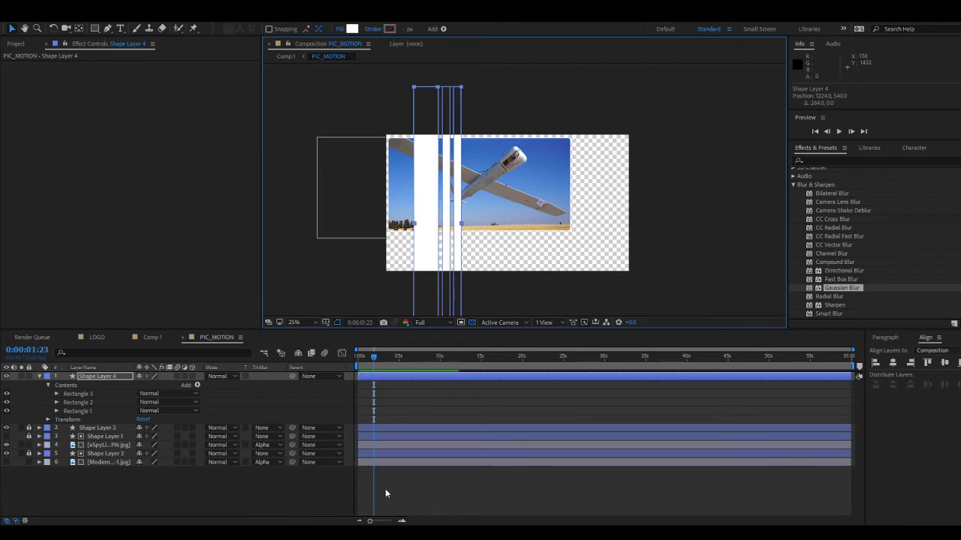
Duplicate the red rectangle Shape Layer 2, place the copy directly below Shape Layer 4, and collapse Shape Layer 4's properties.
left_click(385, 493)
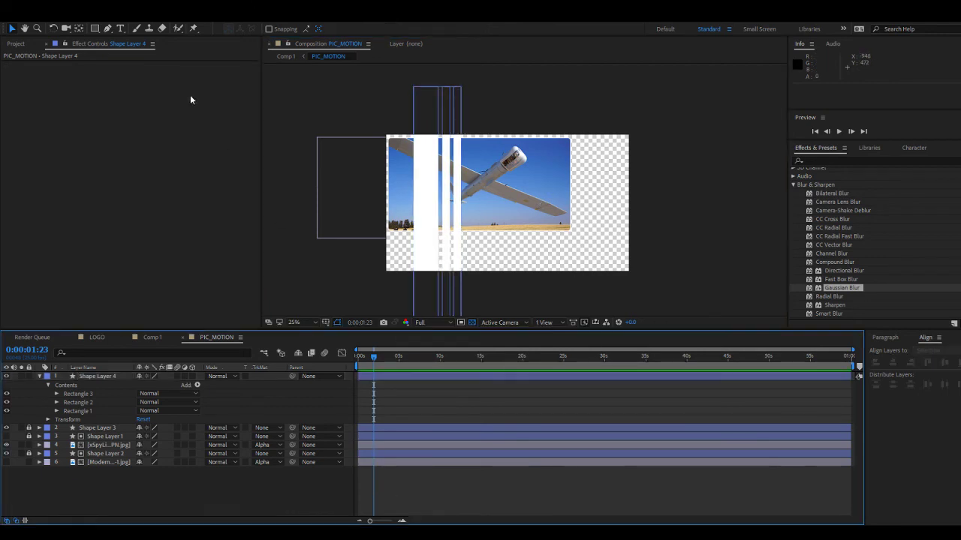
left_click(105, 461)
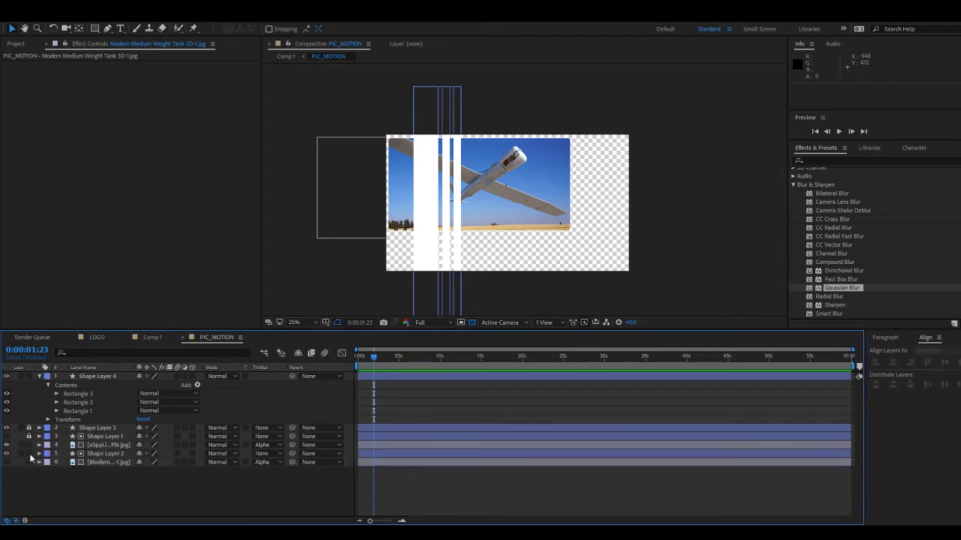
left_click(95, 454)
key("ctrl+d")
left_click_drag(100, 454, 99, 401)
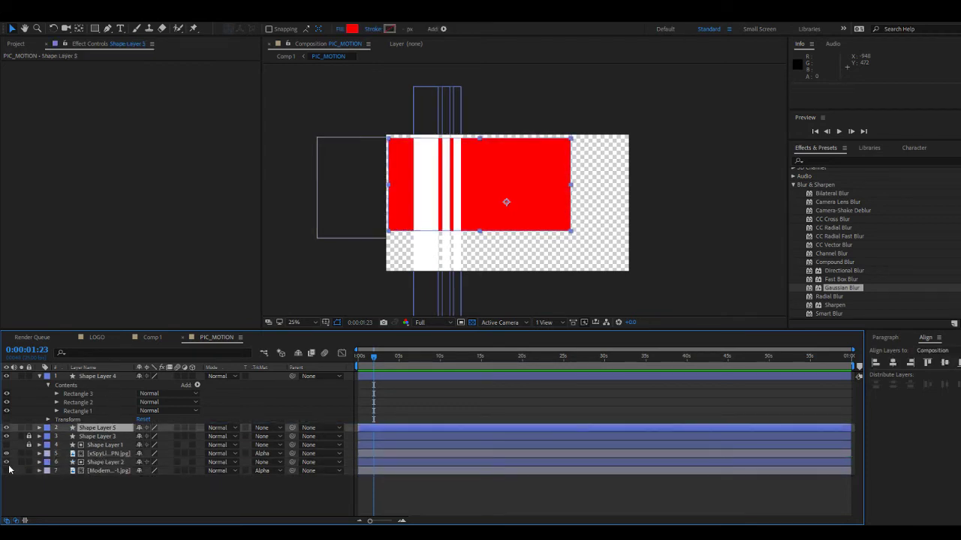
left_click(105, 377)
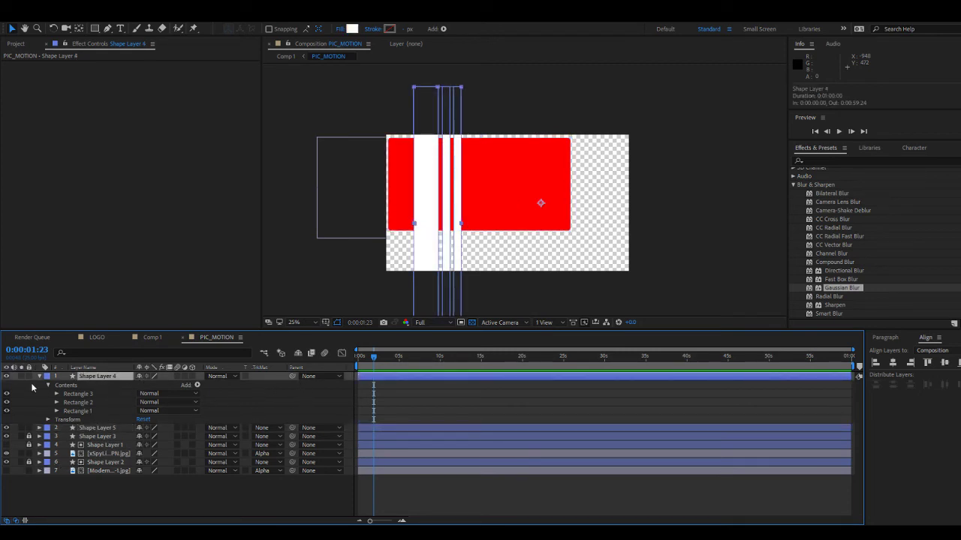
left_click(39, 377)
Try an alpha track matte from Shape Layer 4 on the red rectangle copy, then undo it.
left_click(107, 385)
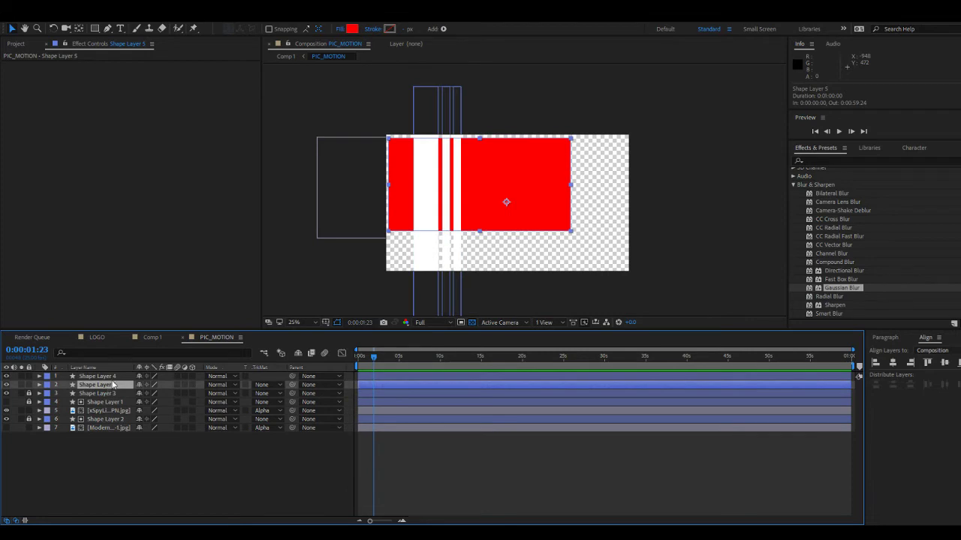
left_click(294, 414)
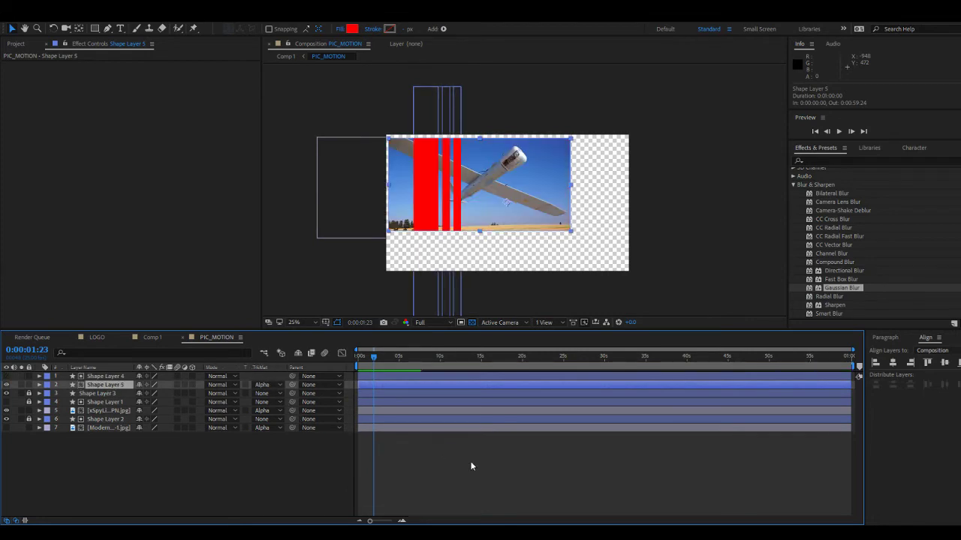
left_click(471, 464)
key("ctrl+z")
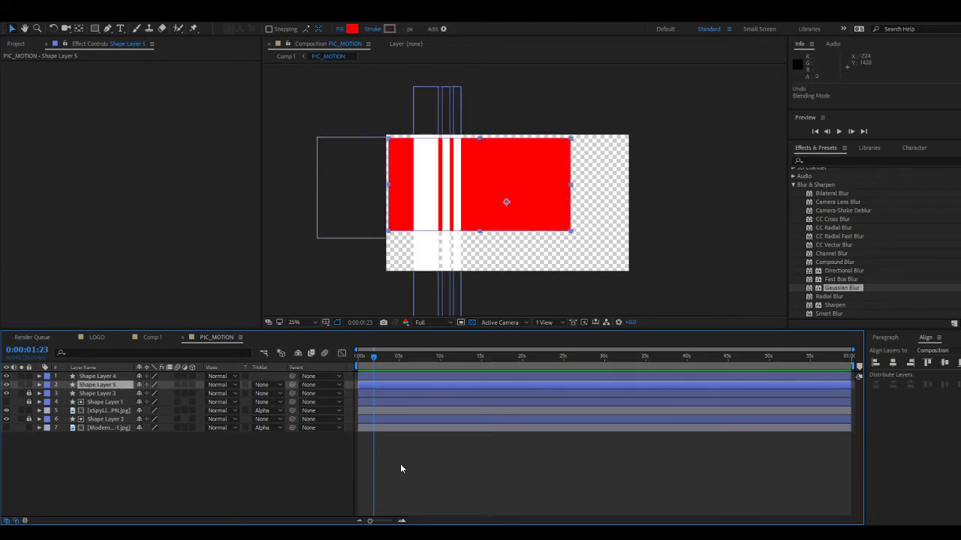
Change the Shape Layer 5 rectangle's fill to white and matte it to the bars in Shape Layer 4 with an alpha track matte.
left_click(400, 463)
left_click(532, 187)
left_click(352, 30)
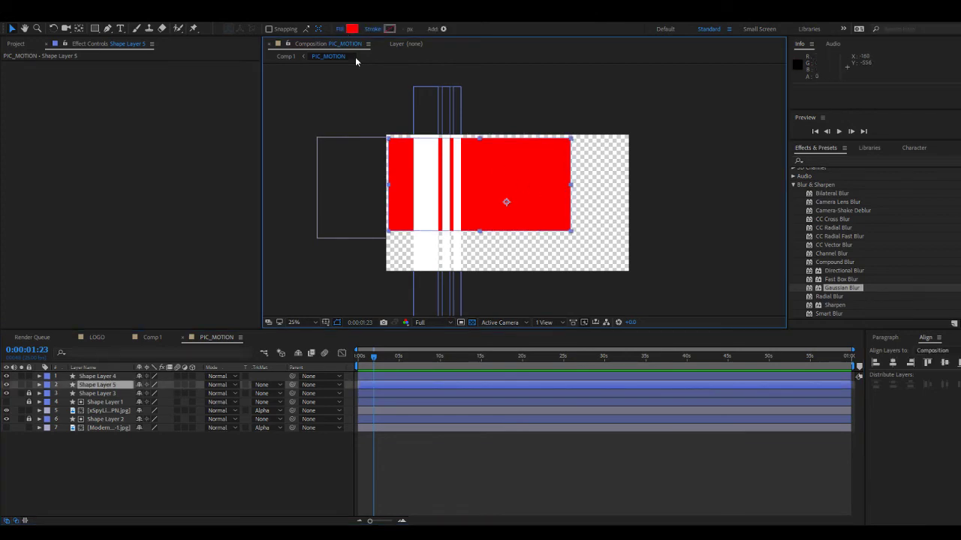
left_click_drag(367, 339, 331, 305)
left_click(567, 318)
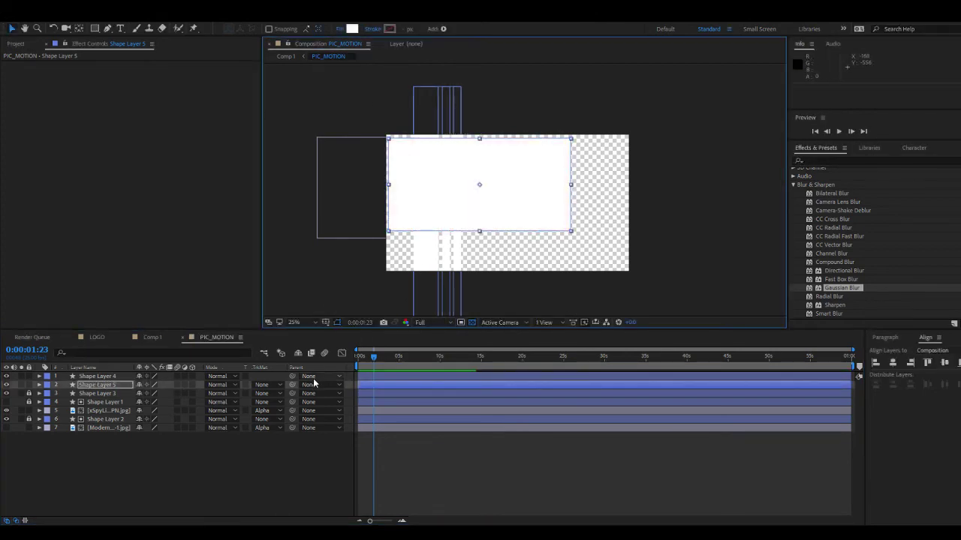
left_click(276, 386)
left_click(290, 409)
left_click(477, 450)
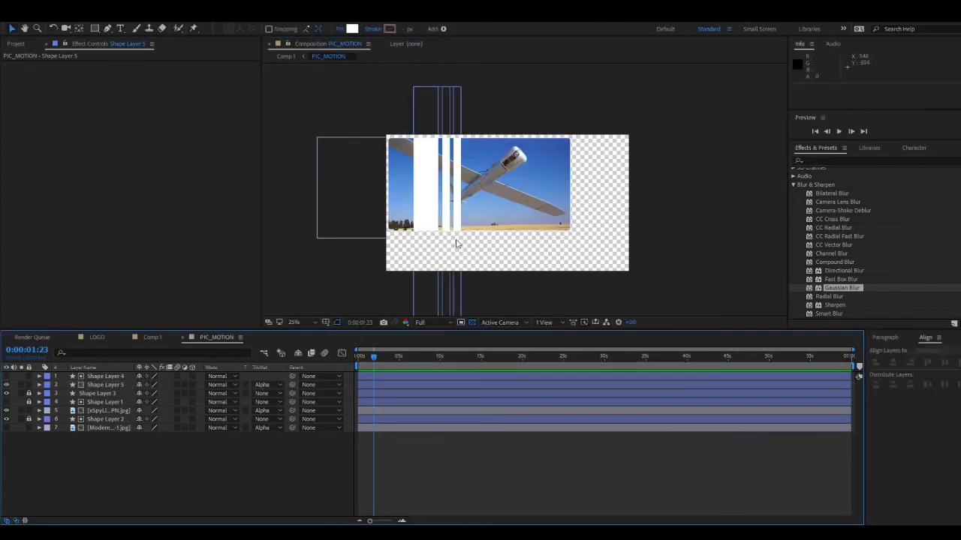
Lower Shape Layer 5's opacity to 37% and activate the Rotation tool.
left_click(425, 109)
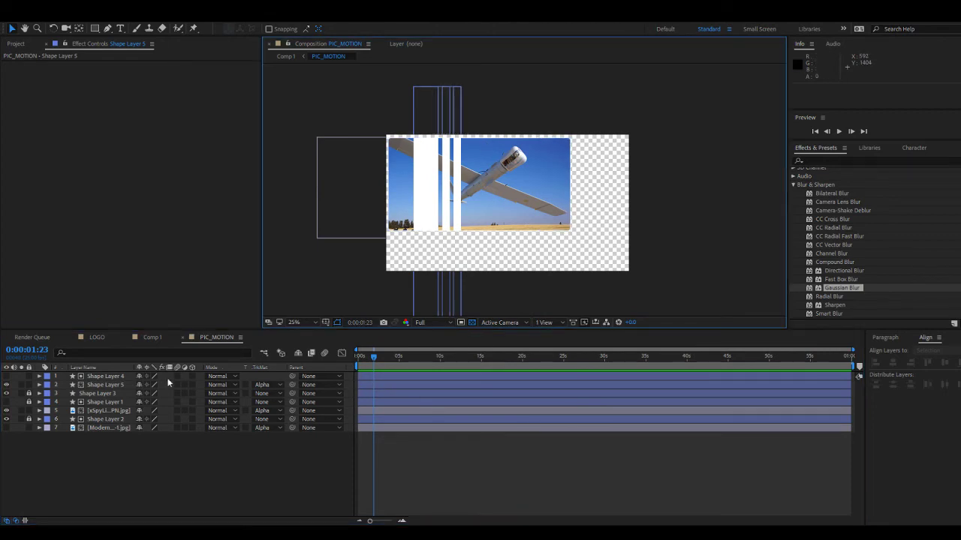
left_click(96, 384)
key("t")
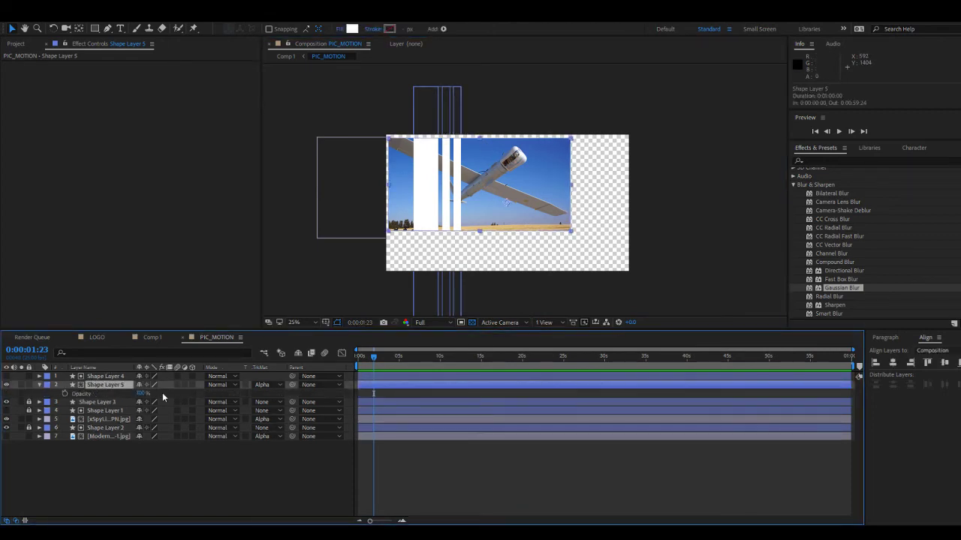
left_click_drag(141, 393, 122, 393)
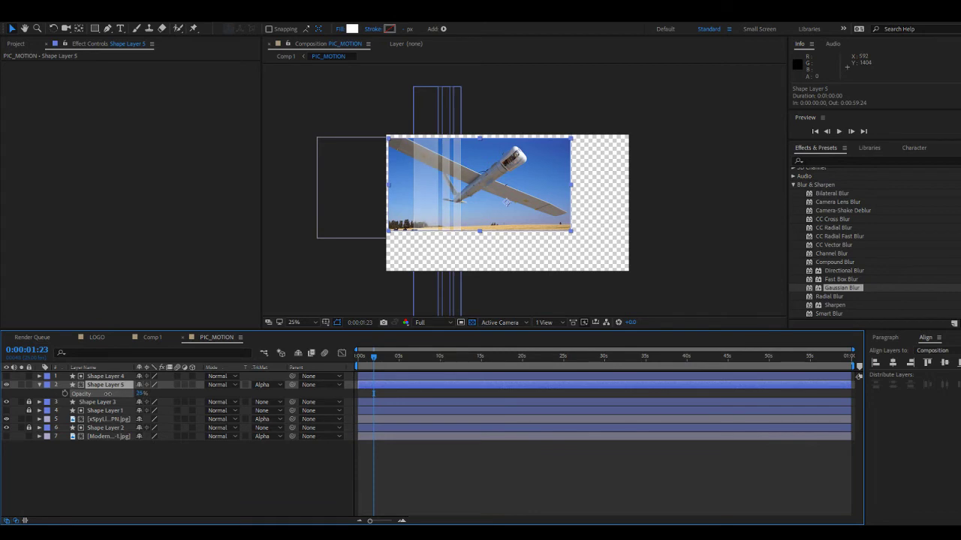
scroll(497, 206, "up", 2)
scroll(471, 222, "down", 2)
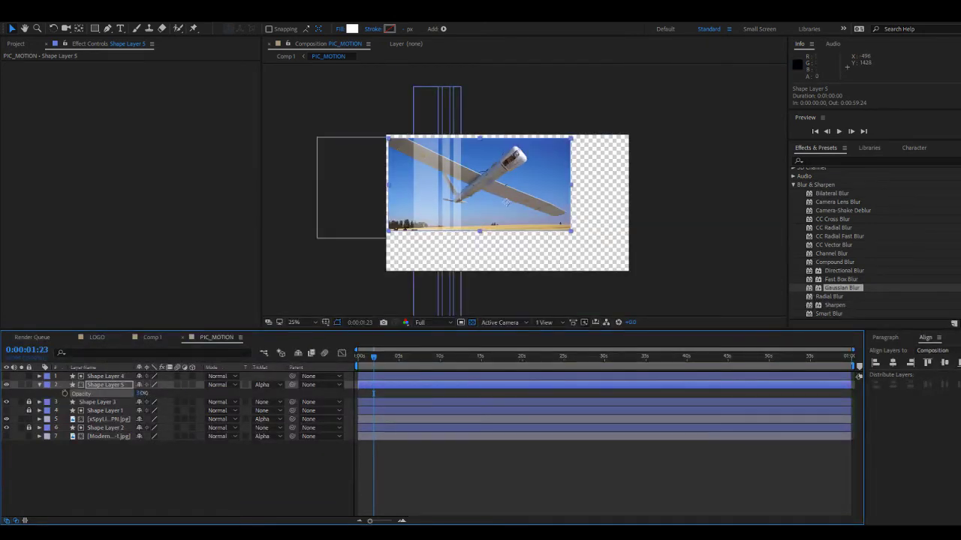
left_click(445, 284)
key("w")
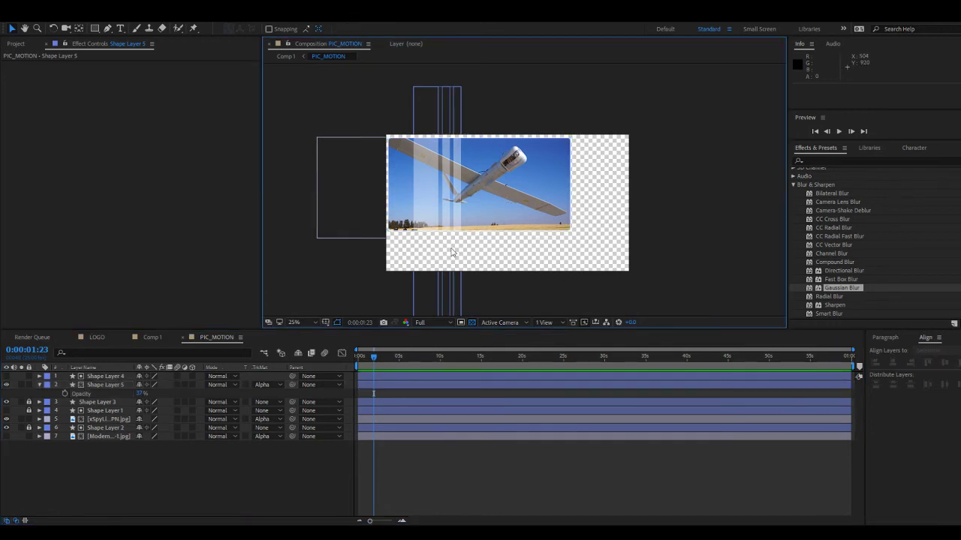
left_click(378, 384)
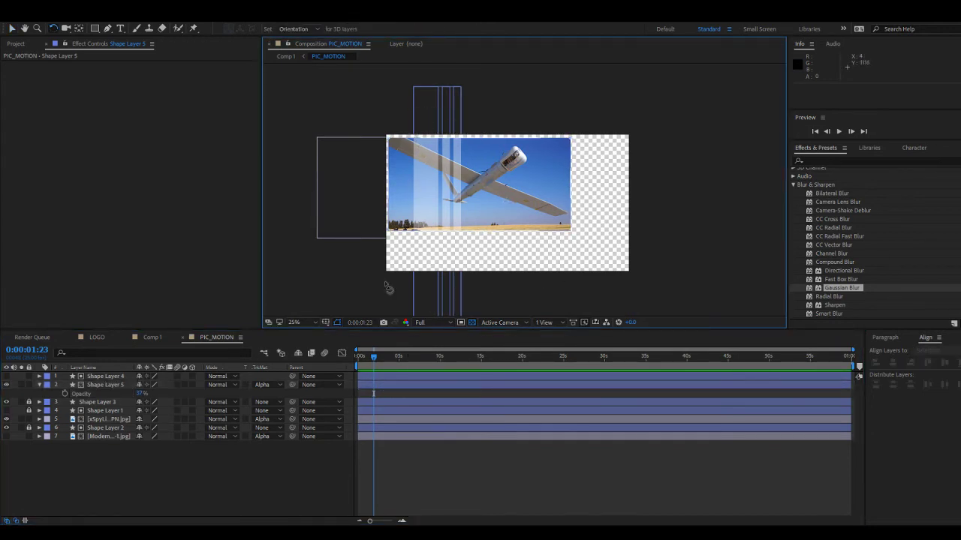
left_click(372, 384)
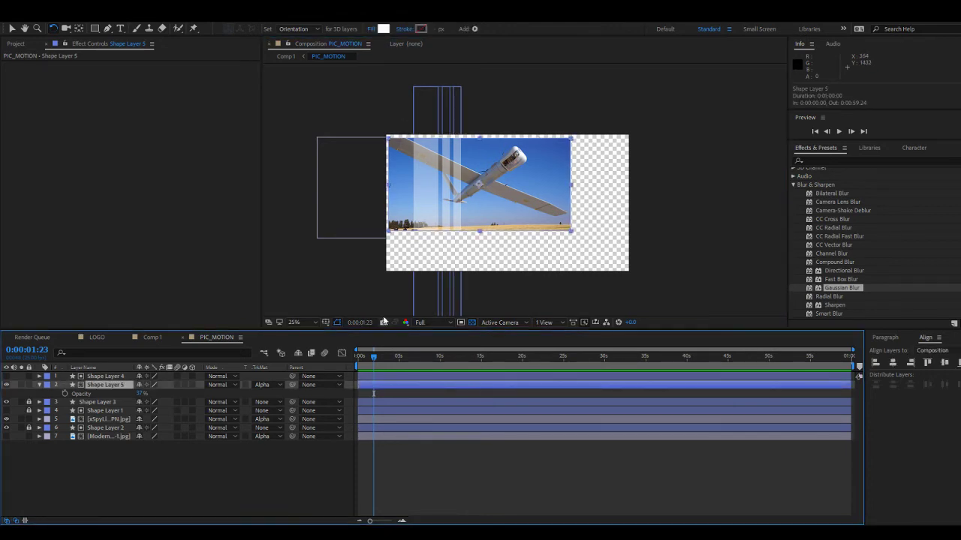
left_click(424, 116)
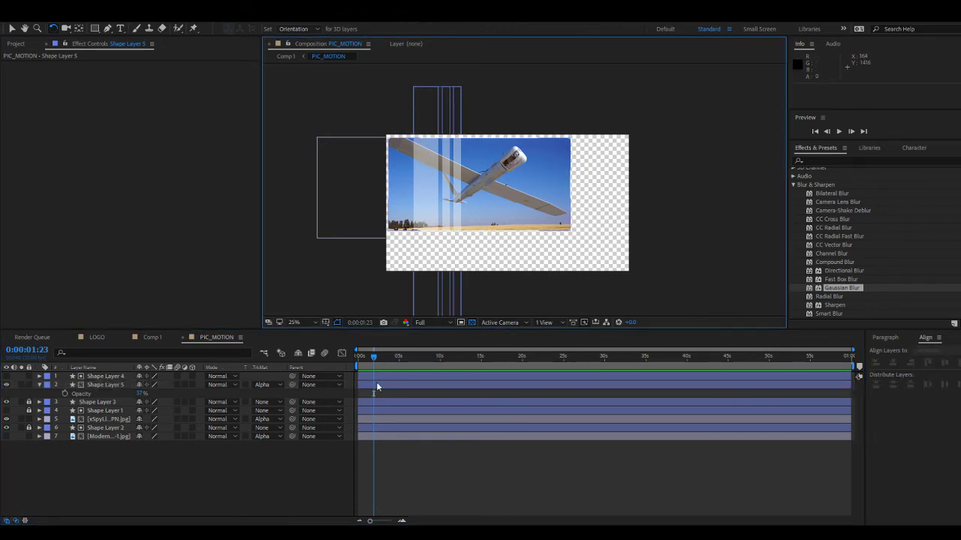
left_click(376, 387)
key("shift+Down")
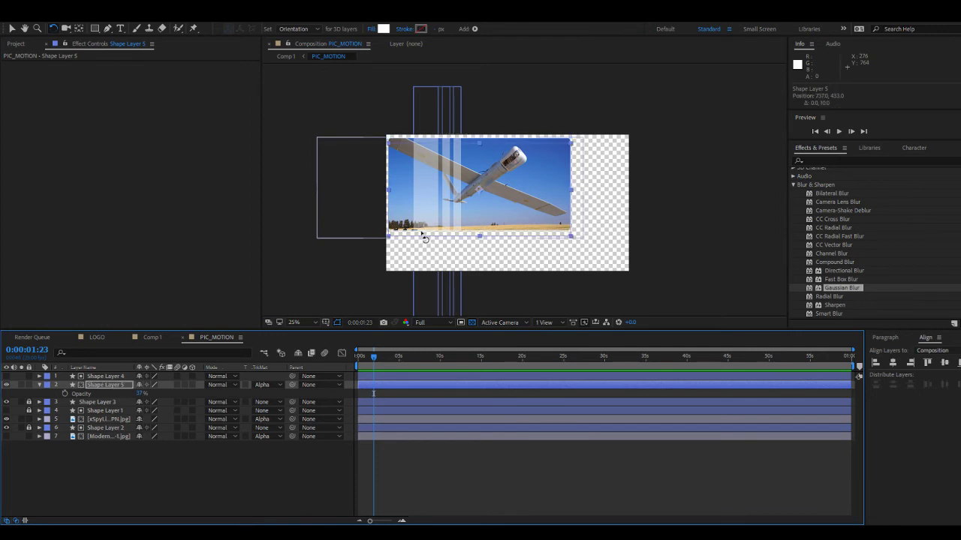
key("shift+Up")
Tilt the Shape Layer 4 bars counterclockwise, shift them to position 1136, -180, and reveal their Position property.
left_click(104, 376)
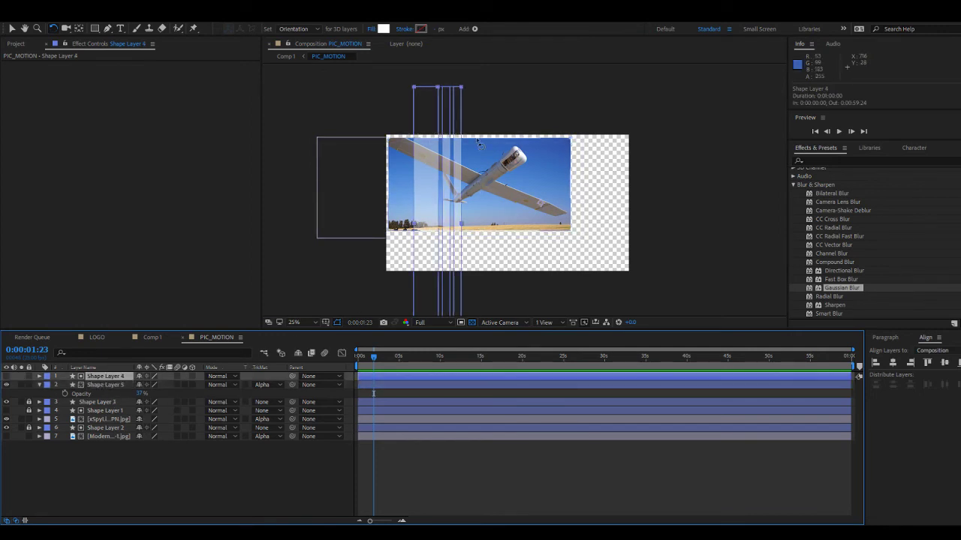
left_click_drag(438, 100, 424, 173)
key("v")
key("p")
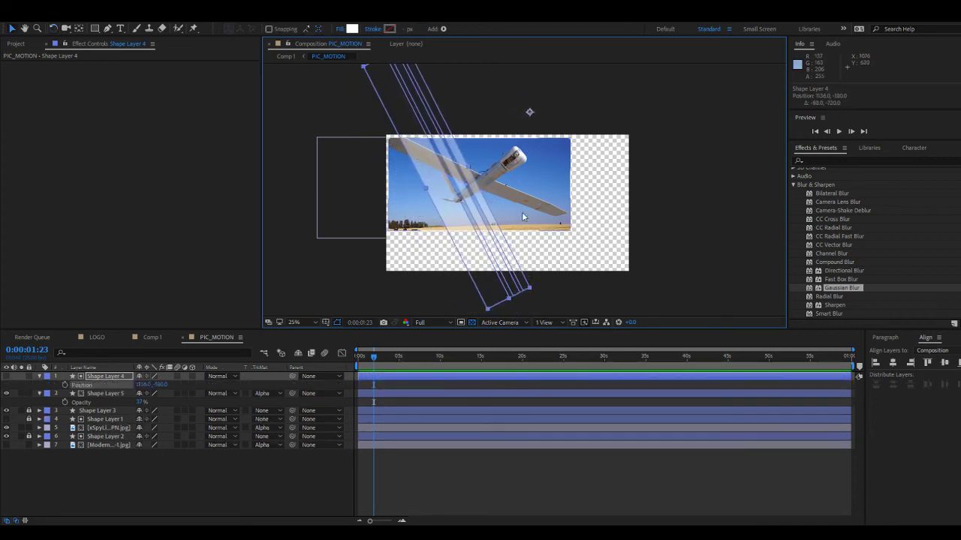
Keyframe Shape Layer 4's position from 204, -180 at 0:00:00:00 to 2612, -180 at 0:00:01:10, sweeping the bars across the photo.
left_click_drag(373, 358, 346, 362)
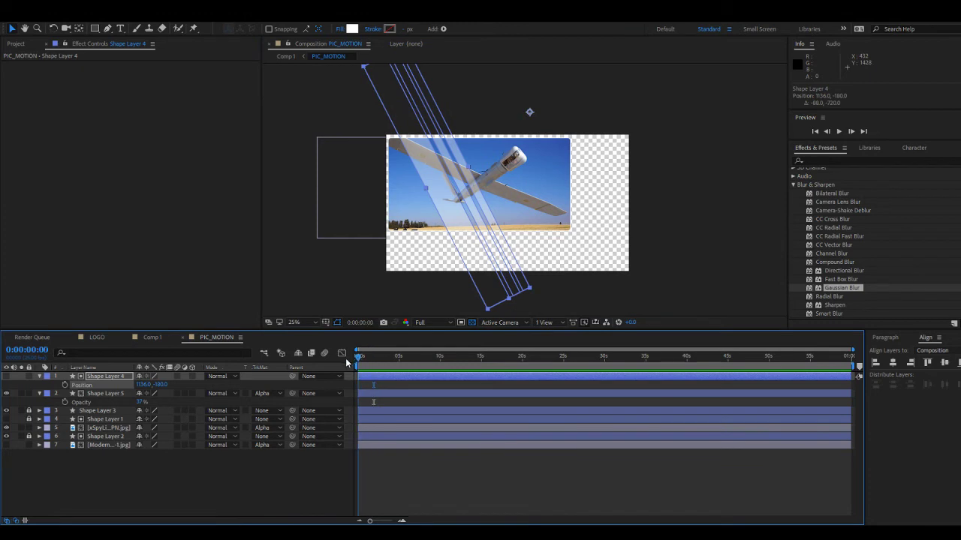
left_click(65, 384)
left_click_drag(411, 111, 285, 117)
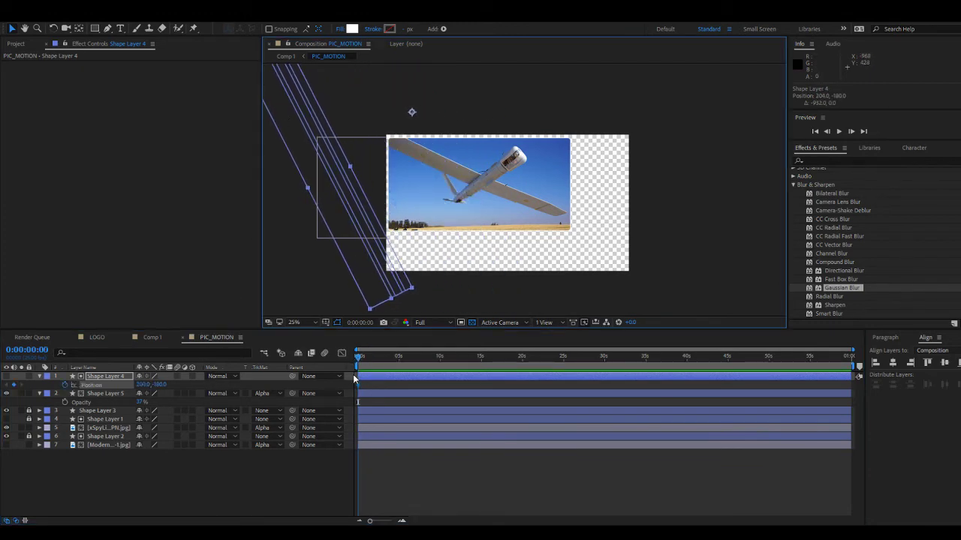
left_click_drag(365, 361, 369, 360)
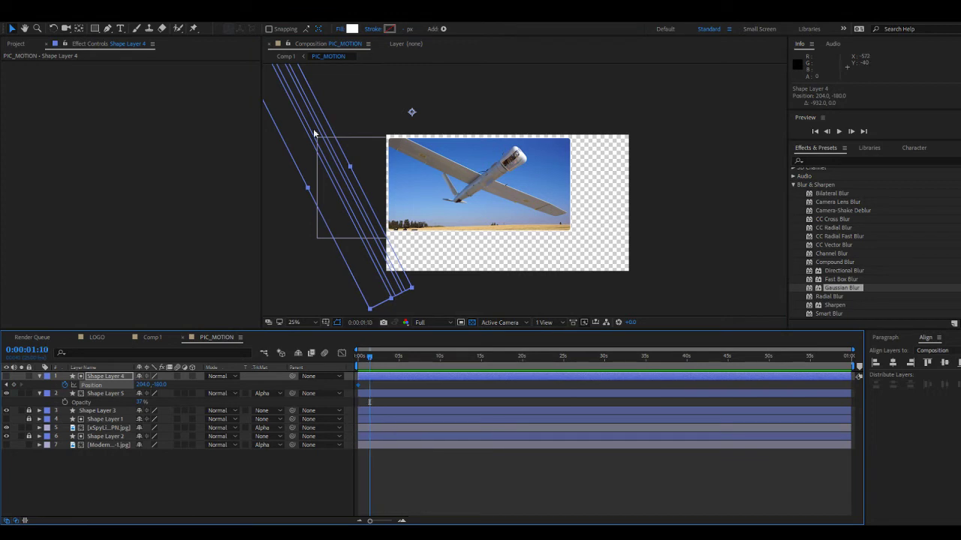
left_click_drag(301, 133, 596, 133)
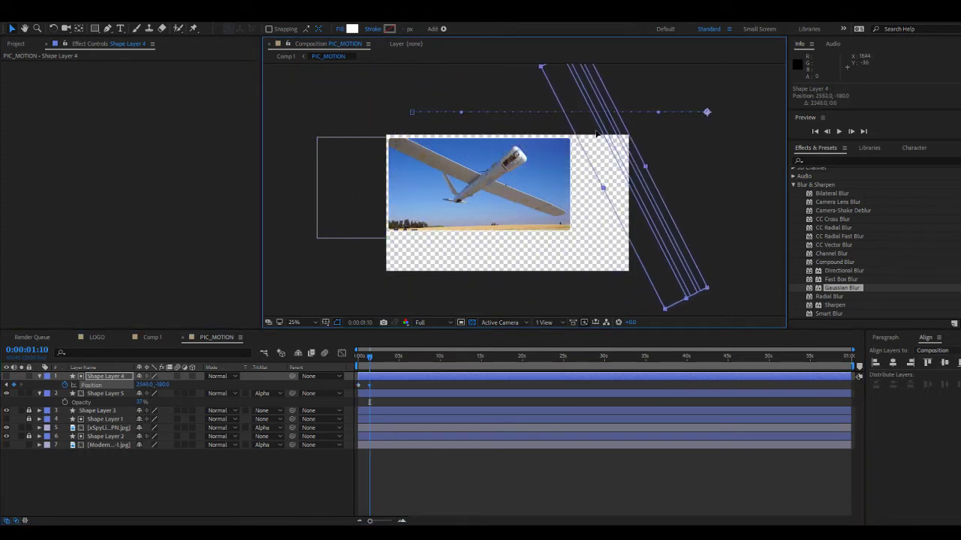
Reveal Shape Layer 4's opacity, raise Shape Layer 5's opacity to 100%, and preview the bar sweep from the start to 0:00:00:14.
left_click_drag(369, 358, 353, 364)
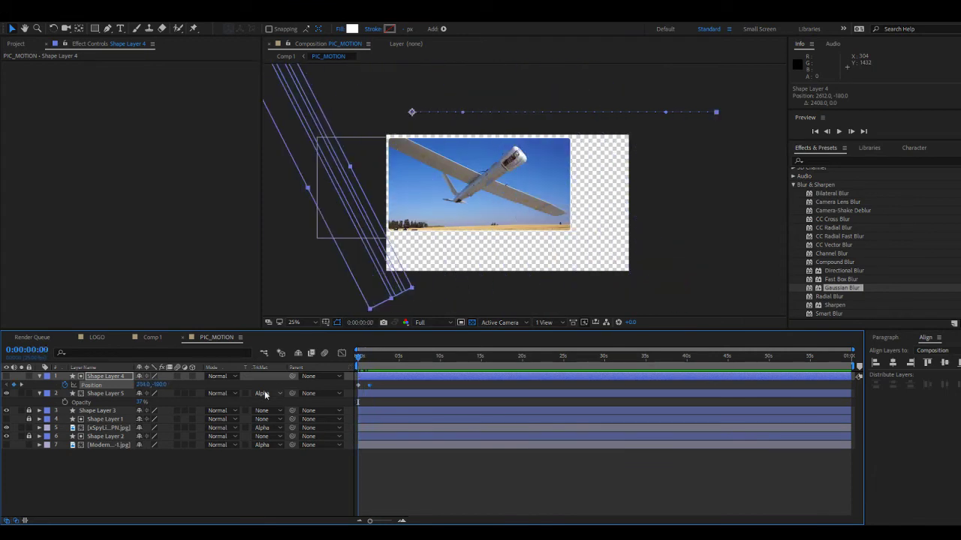
key("t")
left_click(418, 486)
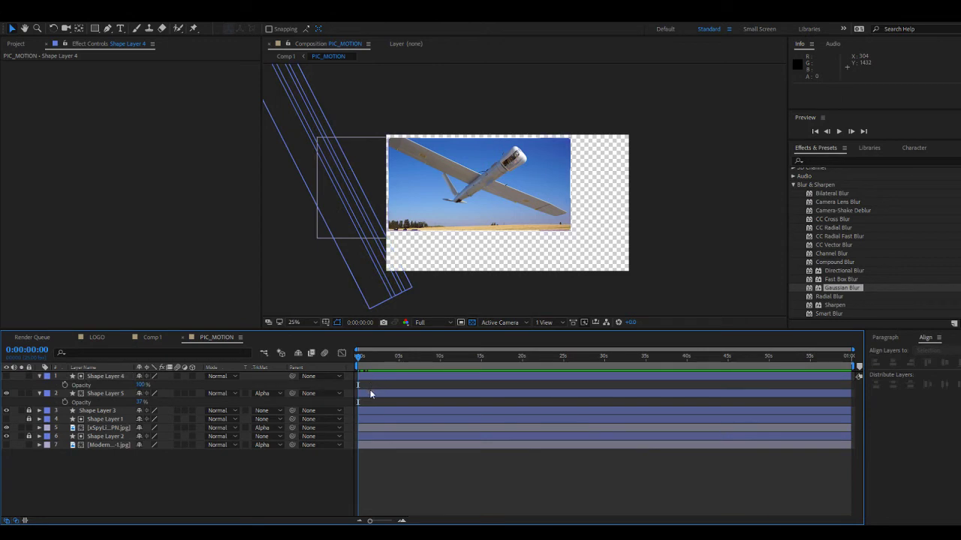
left_click(368, 393)
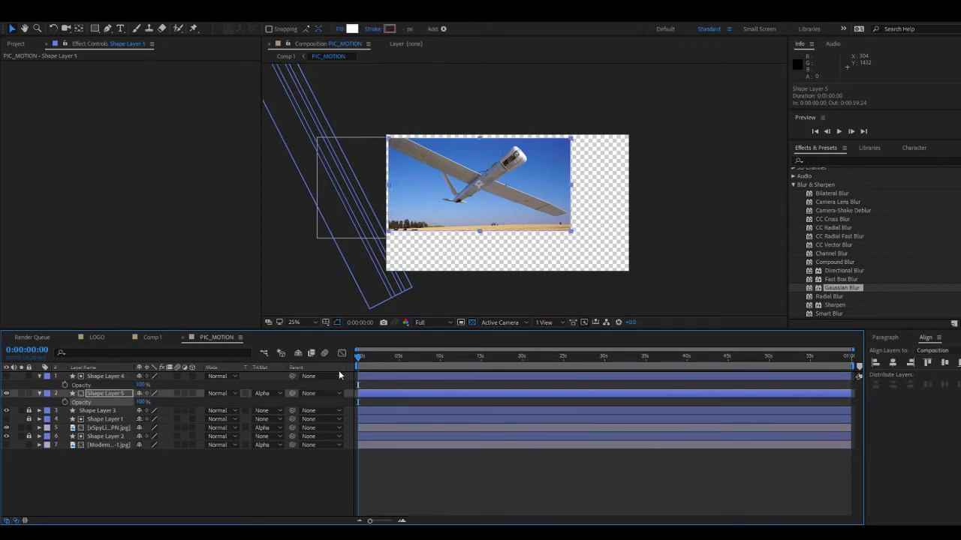
mouse_move(367, 362)
left_mouse_down()
mouse_move(379, 363)
mouse_move(362, 360)
left_mouse_up()
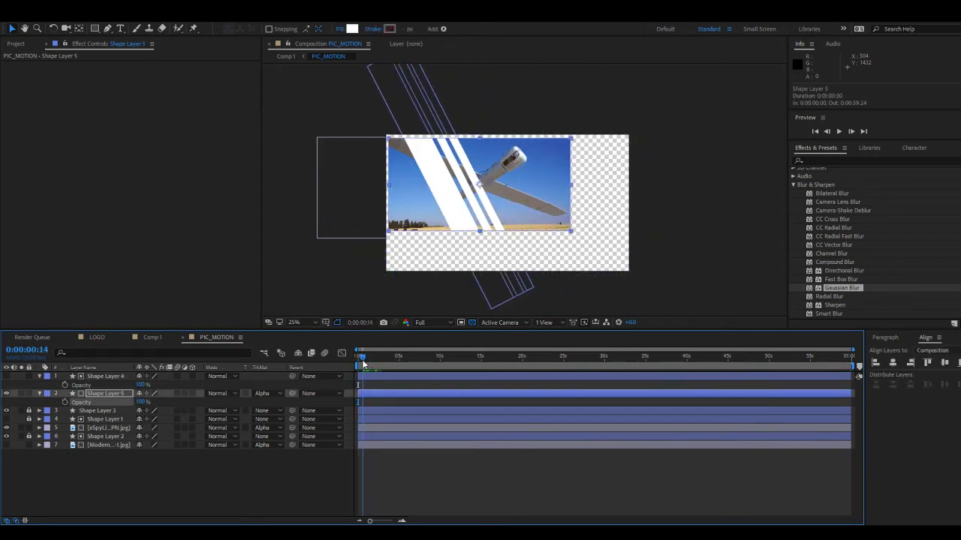
left_click(332, 451)
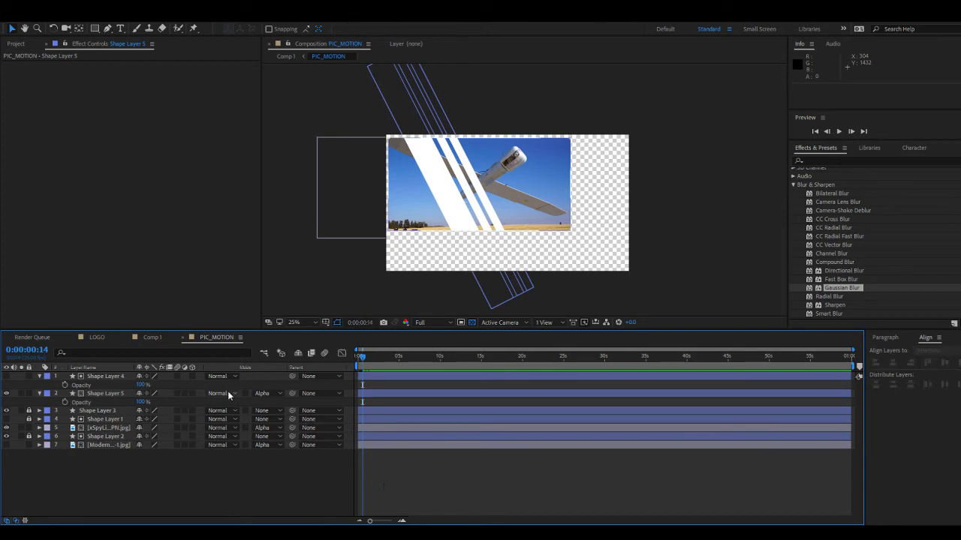
Undo the Add blending mode trial on Shape Layer 5 and lower the layer's opacity to about 81%.
key("ctrl+z")
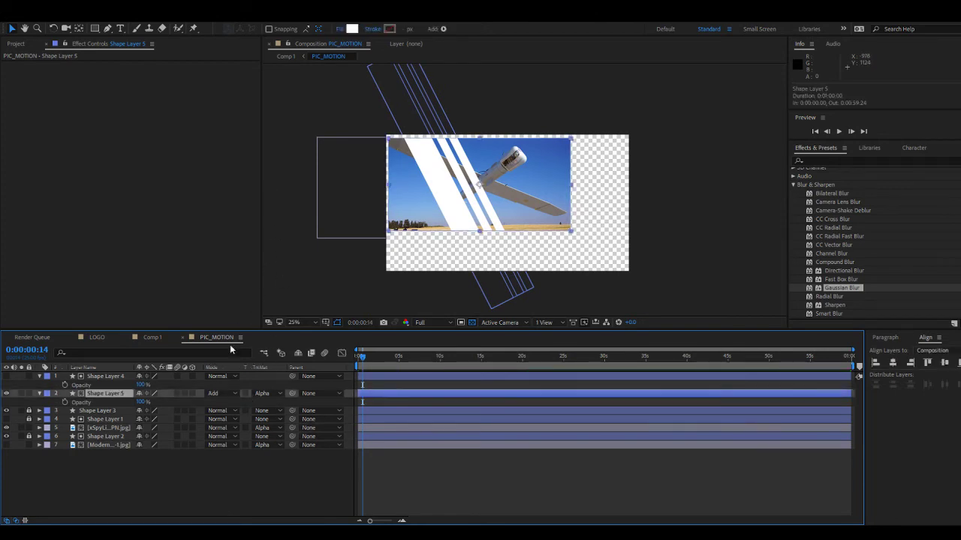
key("ctrl+z")
left_click_drag(140, 402, 122, 402)
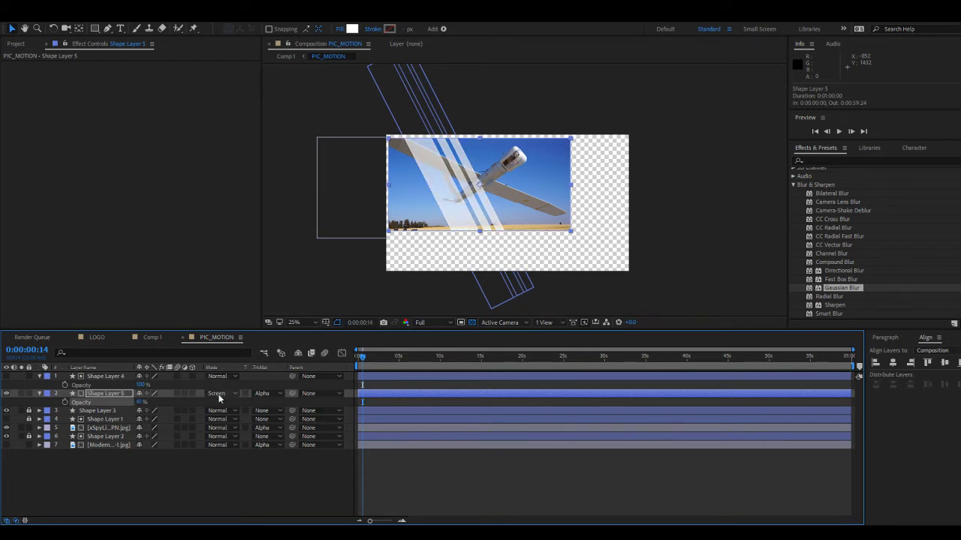
Cycle through blending modes for Shape Layer 5, settle on Overlay, and clear the layer selection.
key("shift+minus")
key("shift+minus")
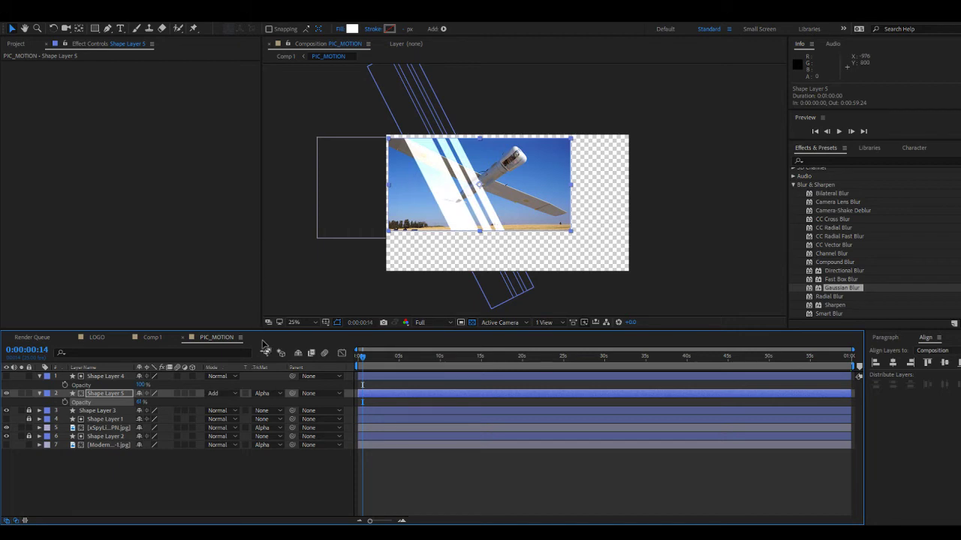
key("shift+equal")
key("shift+equal")
key("shift+equal")
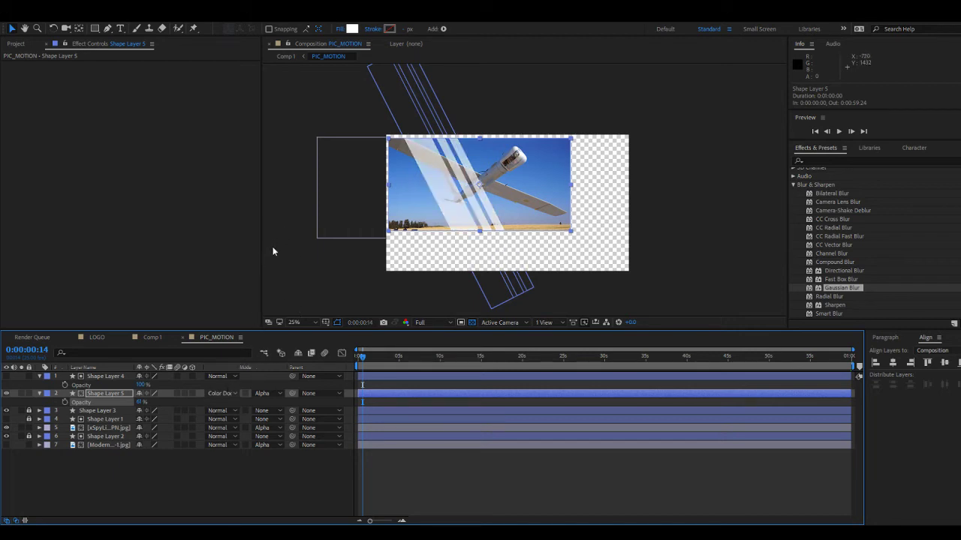
key("shift+equal")
key("shift+equal")
key("shift+equal")
key("shift+equal")
left_click(429, 490)
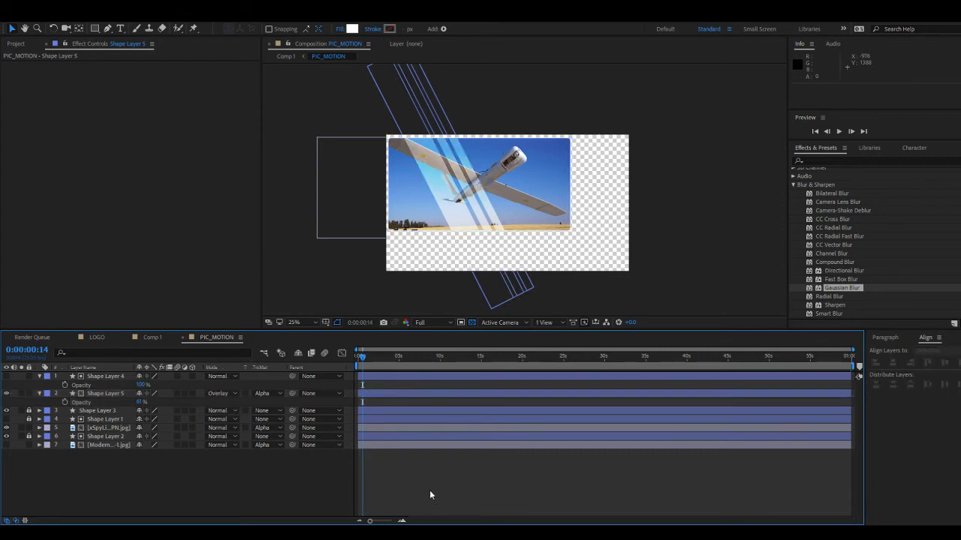
At 0:00:00:06, duplicate Shape Layer 4 and Shape Layer 5 together, then select the copied Shape Layer 6 alone.
left_click_drag(363, 367, 359, 365)
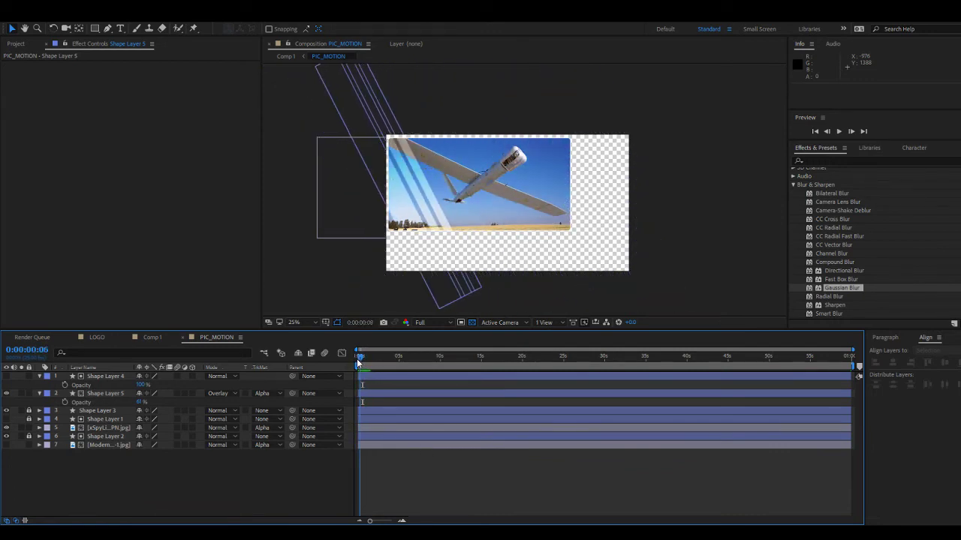
left_click(98, 393)
left_click(98, 376, "ctrl")
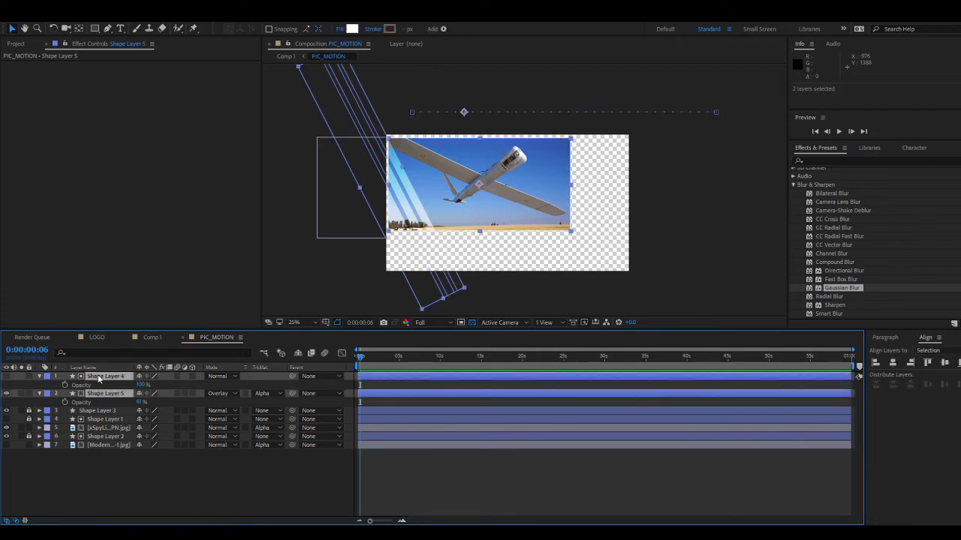
key("ctrl+d")
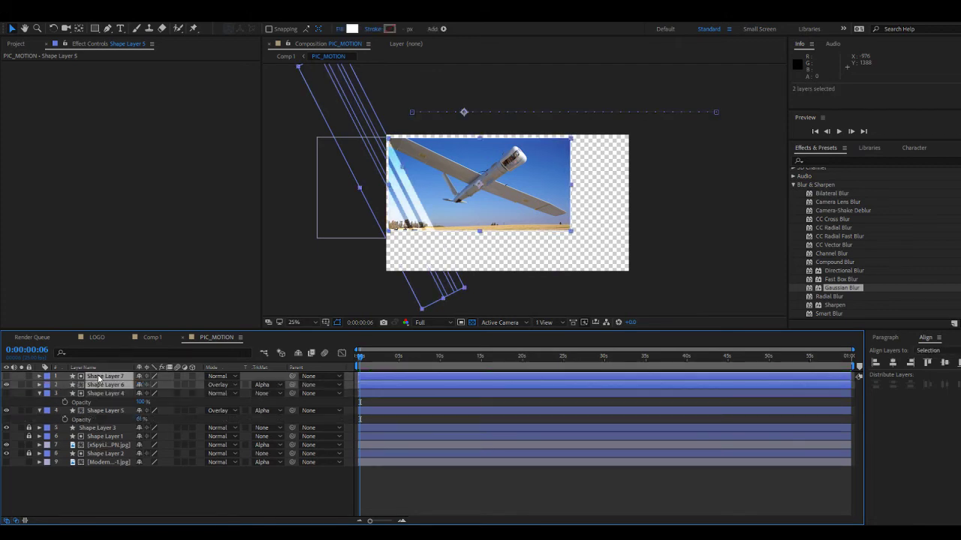
left_click(400, 474)
left_click(93, 385)
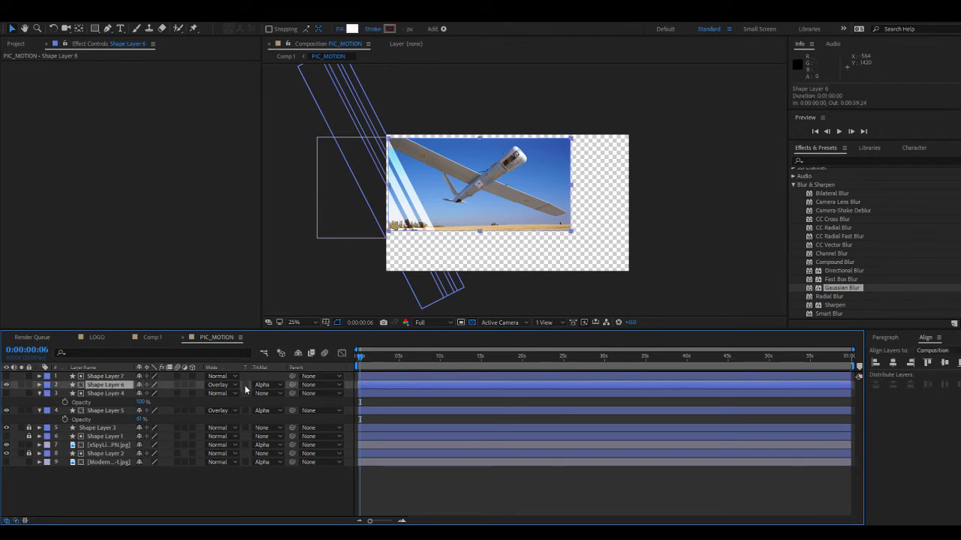
Delete Rectangle 3 and Rectangle 2 from Shape Layer 7's contents, leaving only Rectangle 1.
left_click(105, 376)
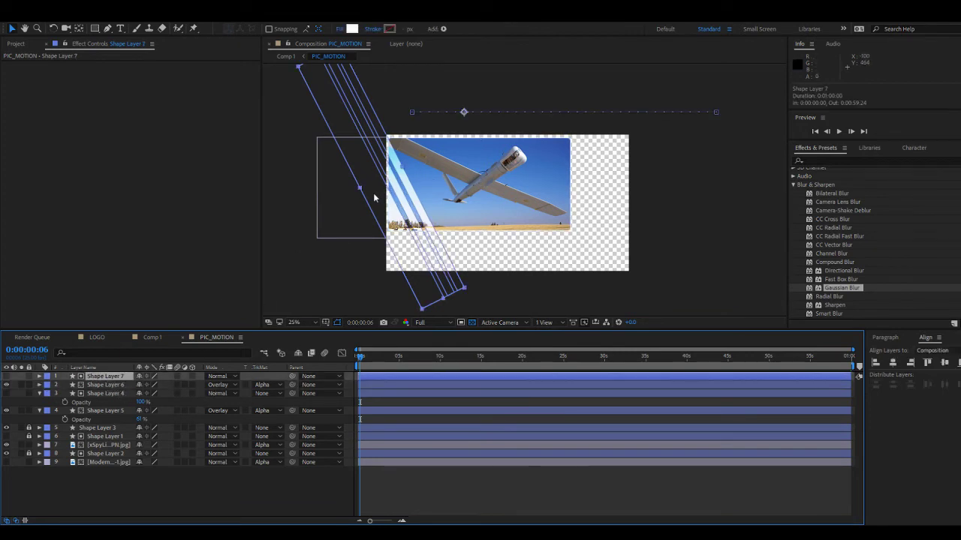
left_click(40, 377)
left_click(48, 385)
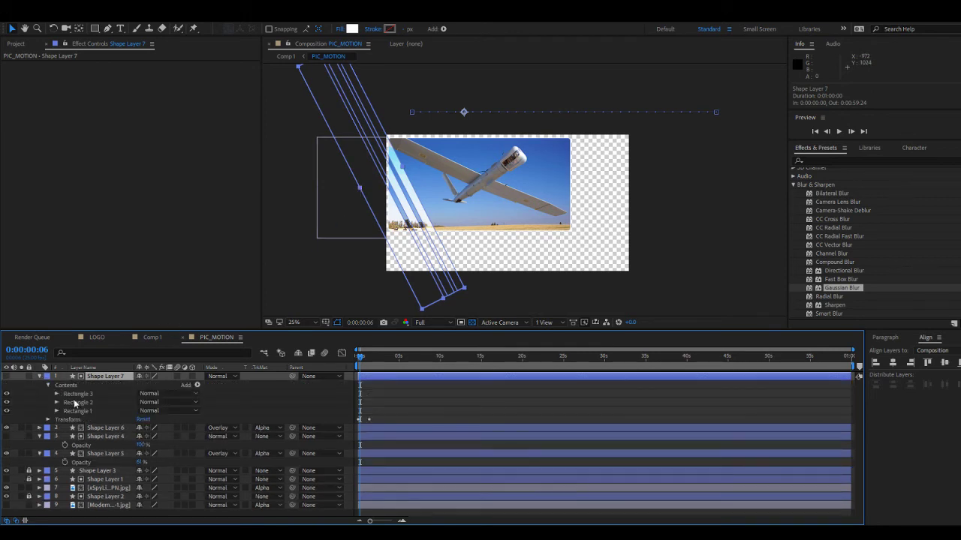
left_click(78, 395)
key("Delete")
left_click(81, 395)
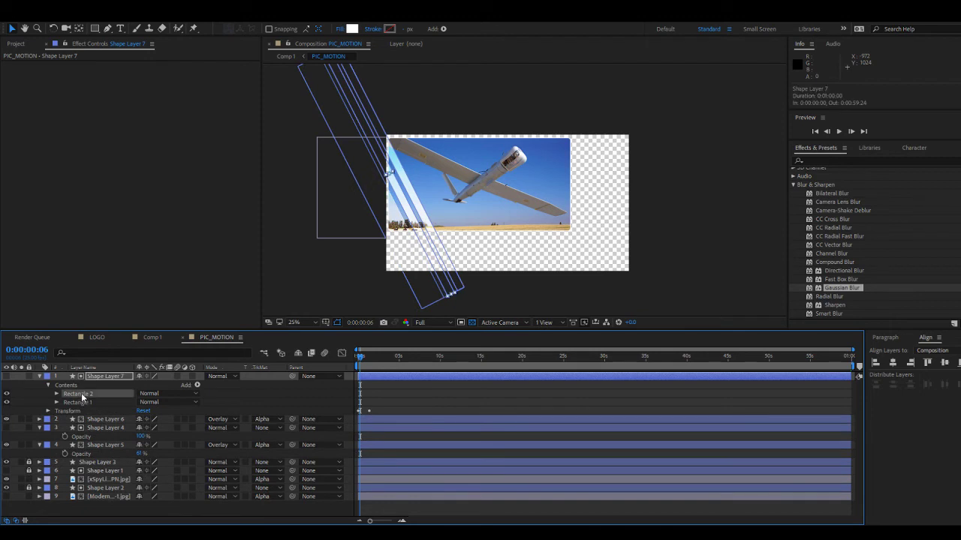
key("Delete")
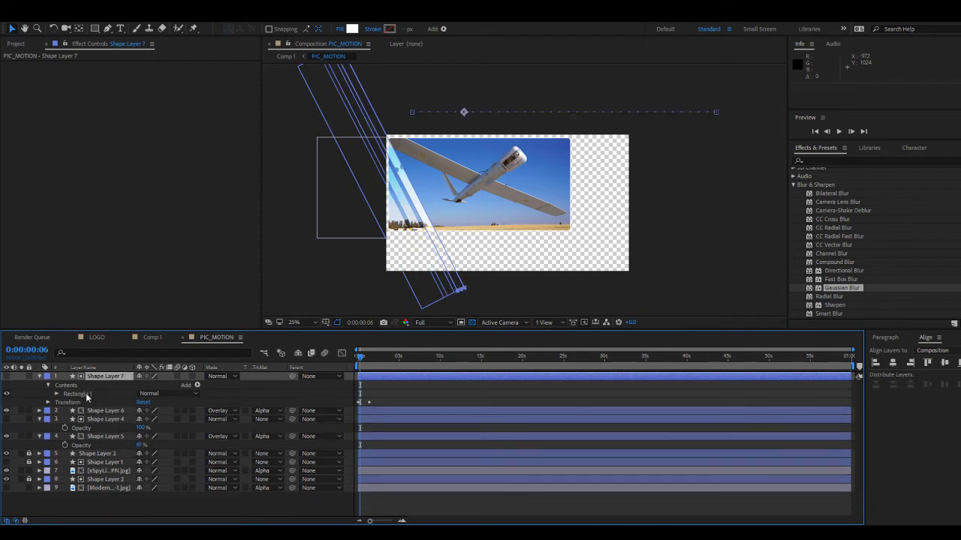
Nudge Rectangle 1 of Shape Layer 7 to -582, 198, beside the leading edge of the existing bars.
left_click(87, 395)
key("shift+Right")
key("shift+Right")
key("shift+Right")
key("shift+Right")
key("shift+Right")
key("shift+Right")
key("shift+Right")
key("shift+Right")
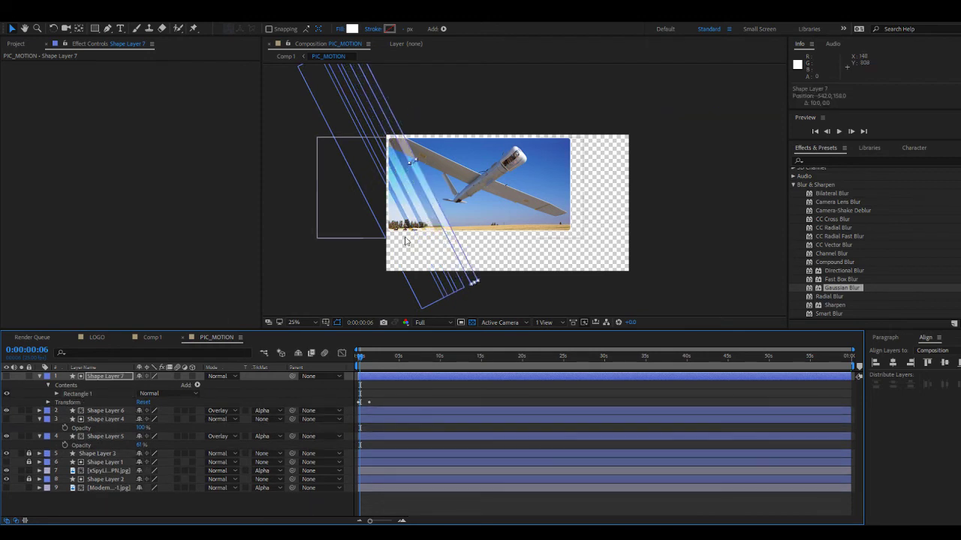
key("shift+Down")
key("shift+Left")
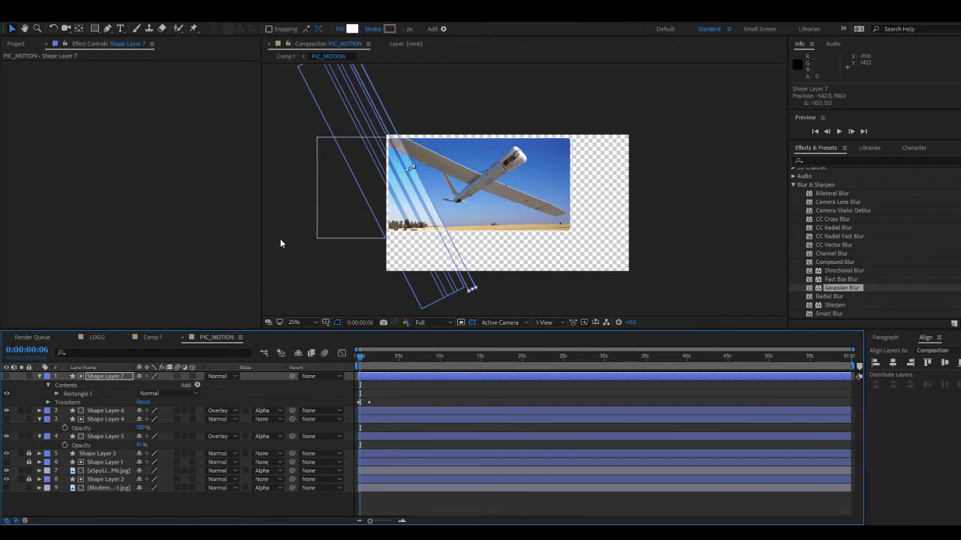
Set Shape Layer 6's blending mode to Normal and raise its opacity to 100%.
left_click(277, 82)
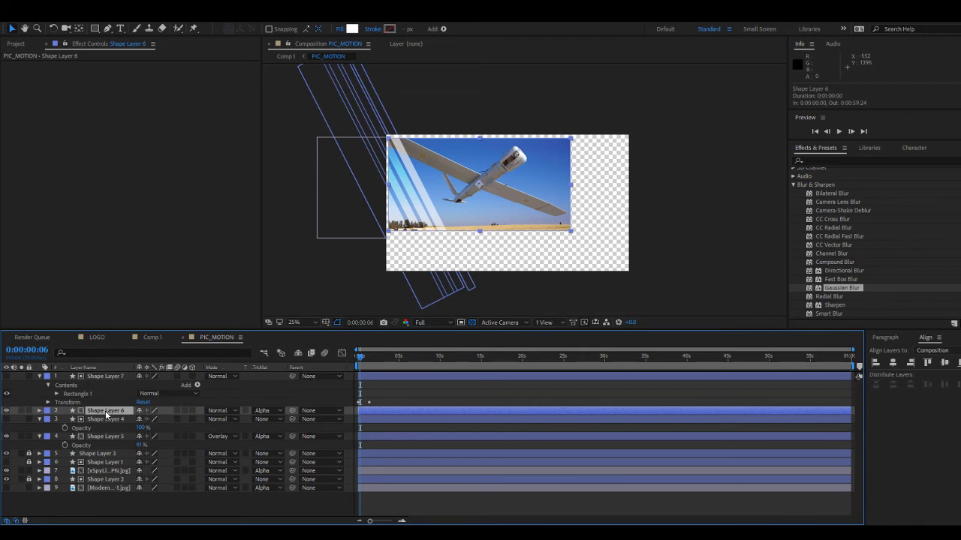
key("t")
left_click_drag(139, 420, 197, 416)
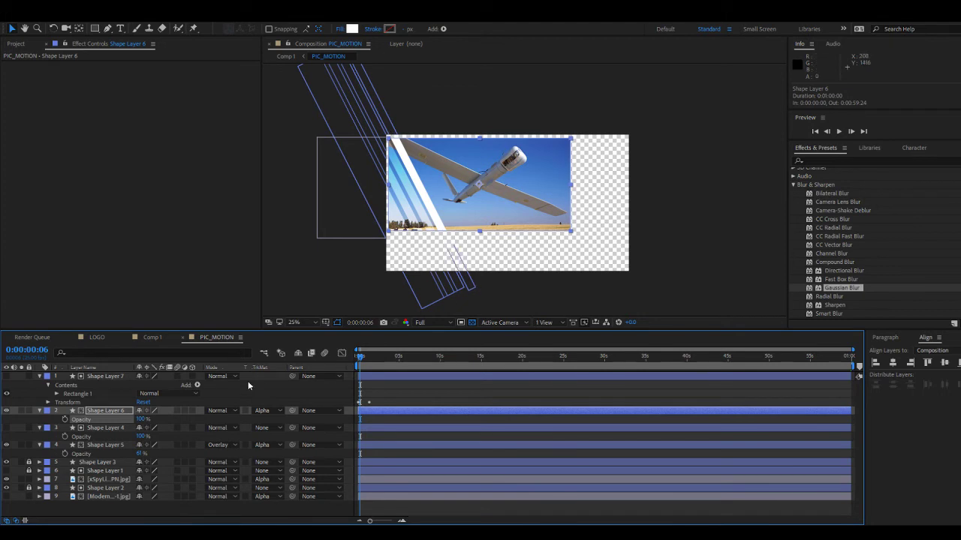
Narrow Shape Layer 7's bar into a thin strip, undoing the first scale attempt and the last position change.
left_click(368, 378)
left_click_drag(414, 169, 412, 172)
key("ctrl+z")
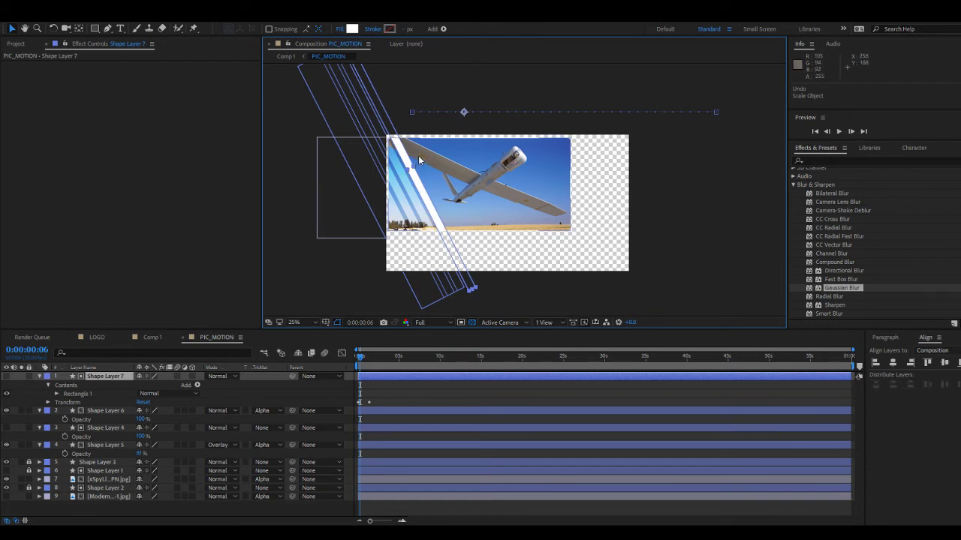
mouse_move(407, 172)
left_mouse_down()
mouse_move(505, 197)
mouse_move(438, 189)
left_mouse_up()
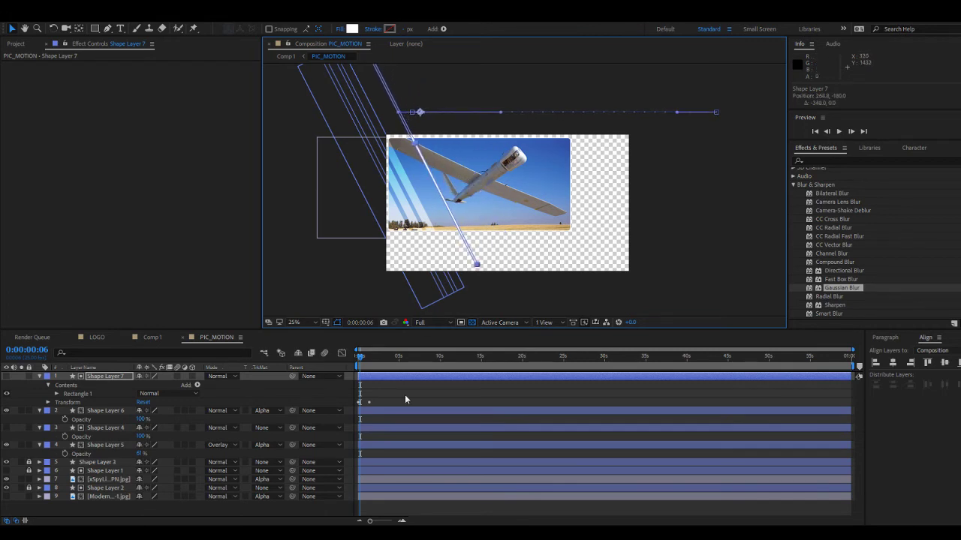
key("ctrl+z")
Reveal Shape Layer 7's position and delete both of its position keyframes.
key("p")
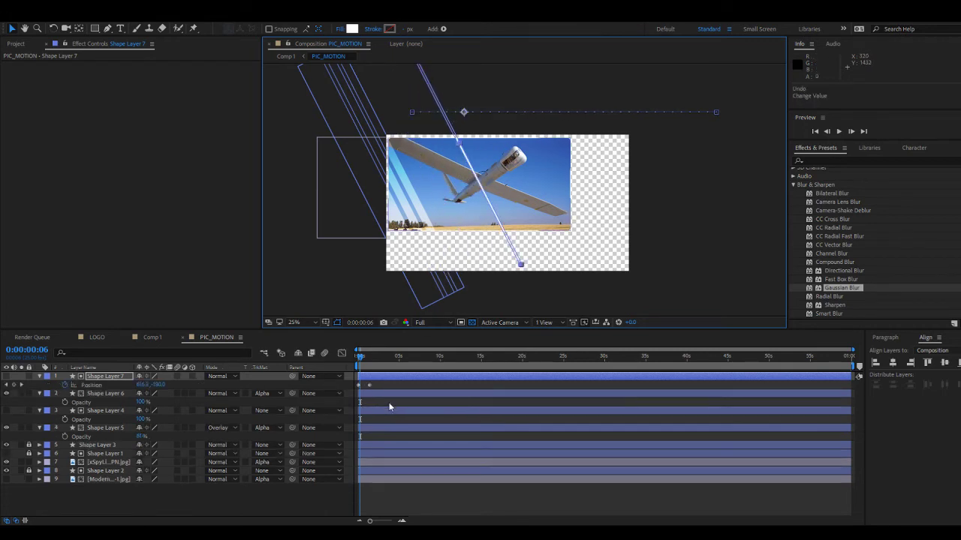
left_click_drag(374, 383, 334, 360)
key("Delete")
At 0:00:00:00, nudge Shape Layer 7 to -243.2, -8, aligning its thin bar with the outer edge of the other bars beside the photo.
key("shift+Left")
key("shift+Left")
key("shift+Left")
key("shift+Left")
key("shift+Left")
key("shift+Left")
key("shift+Left")
key("shift+Left")
key("shift+Left")
key("shift+Left")
key("shift+Left")
key("shift+Left")
key("shift+Left")
key("shift+Left")
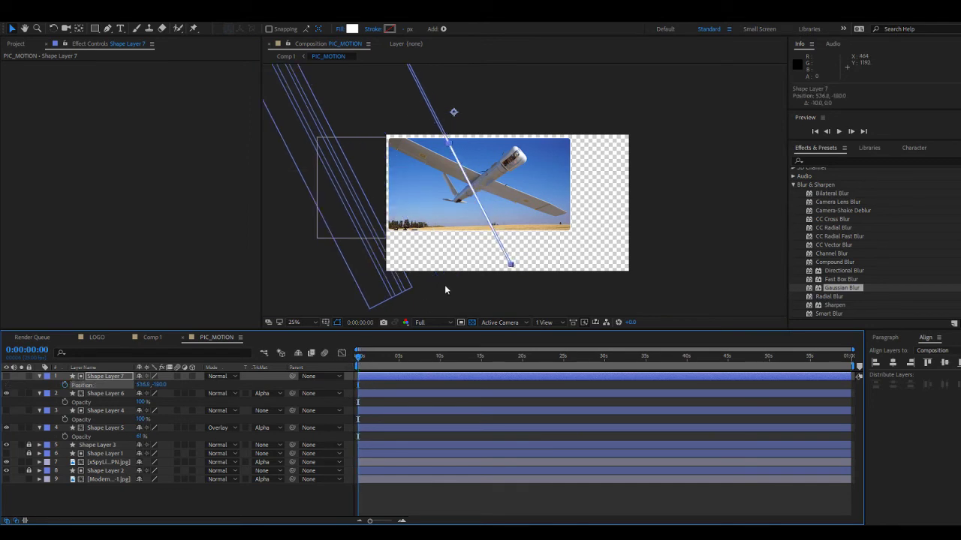
key("shift+Left")
key("shift+Left")
key("shift+Left")
key("shift+Left")
key("shift+Left")
key("shift+Left")
key("shift+Down")
key("shift+Down")
key("shift+Down")
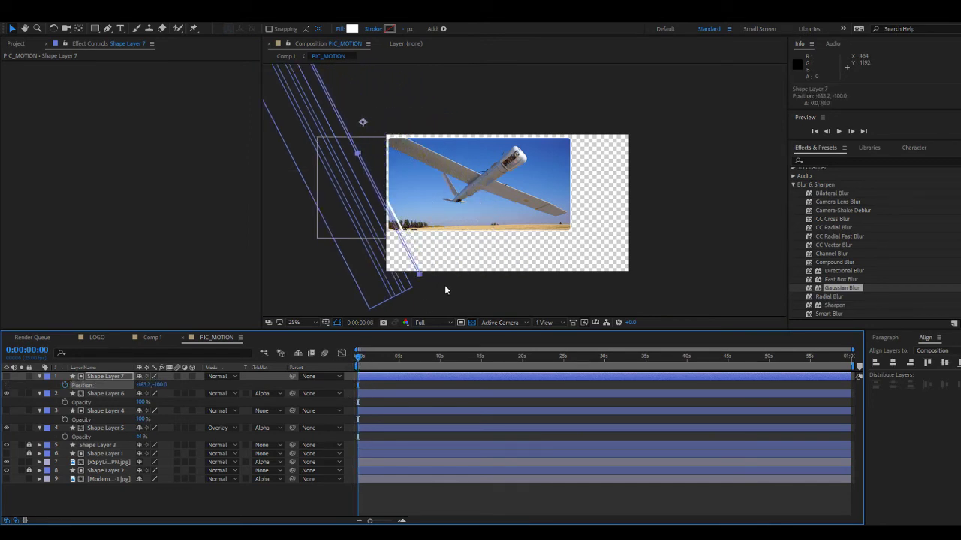
key("shift+Left")
key("Down")
key("shift+Left")
key("shift+Left")
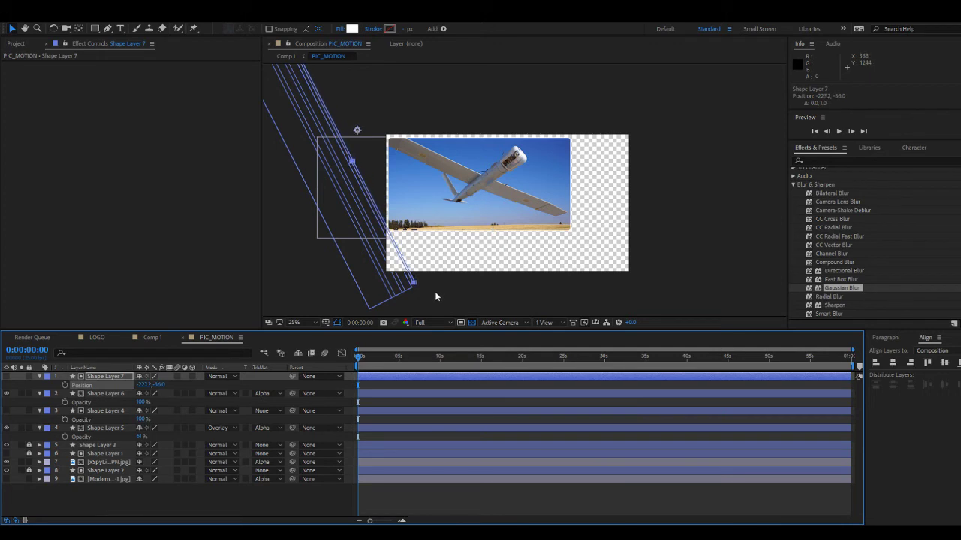
key("shift+Down")
key("shift+Down")
key("shift+Down")
key("shift+Down")
key("Right")
key("Down")
key("Down")
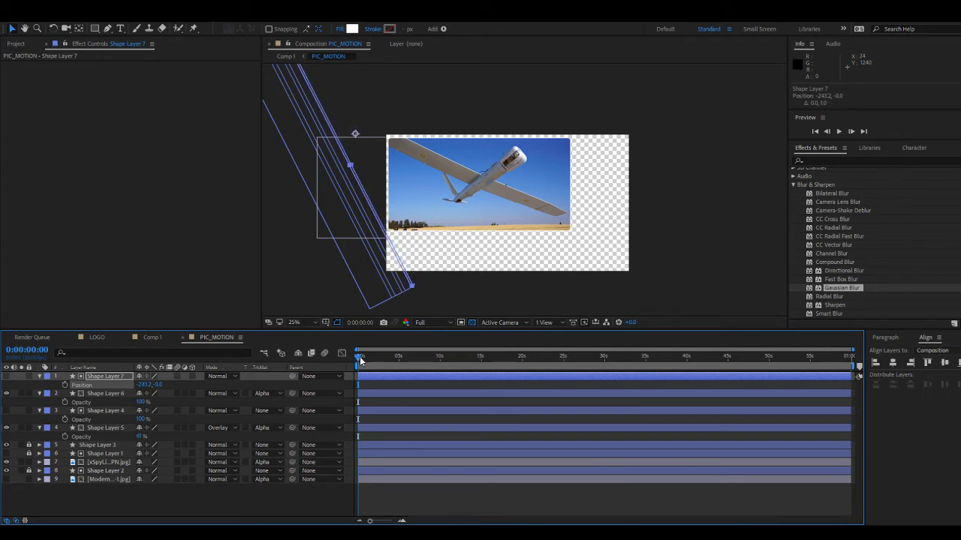
Reveal the positions of Shape Layers 4 and 7, and keyframe Shape Layer 7 at -243.2, -8 at 0:00:00:00.
key("p")
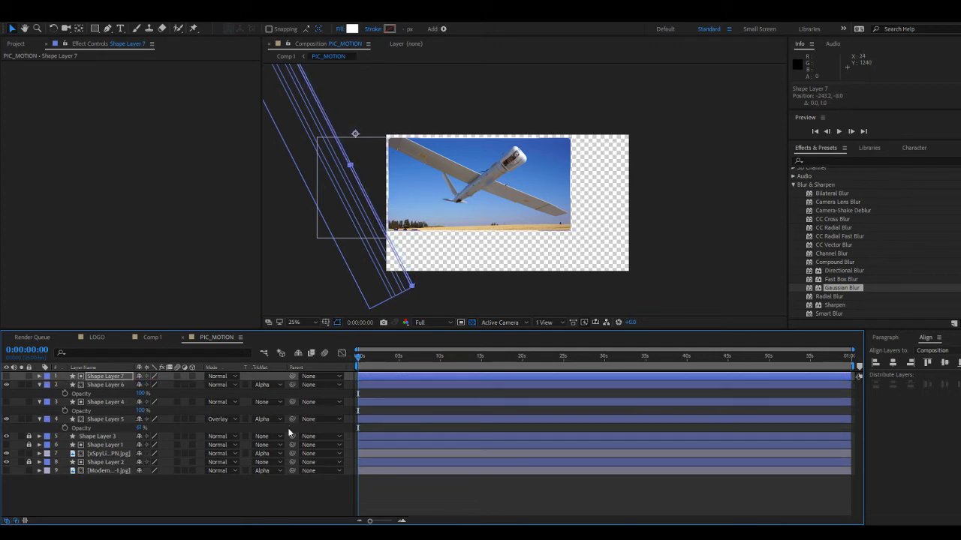
key("F2")
left_click(362, 404)
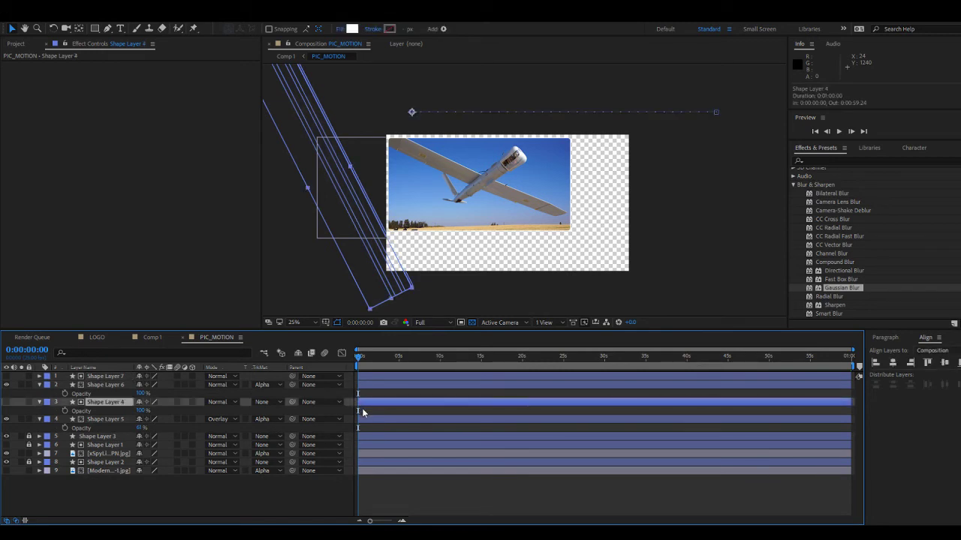
key("p")
left_click(370, 377)
key("p")
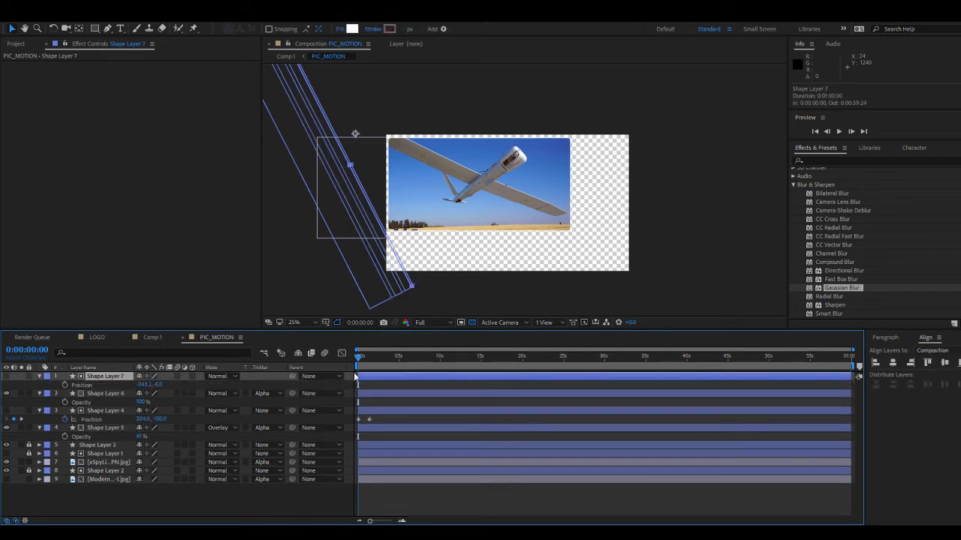
left_click(65, 384)
At 0:00:01:10, move Shape Layer 7 horizontally to 2164.8, -8 beyond the photo, and clear the selection.
left_click(370, 360)
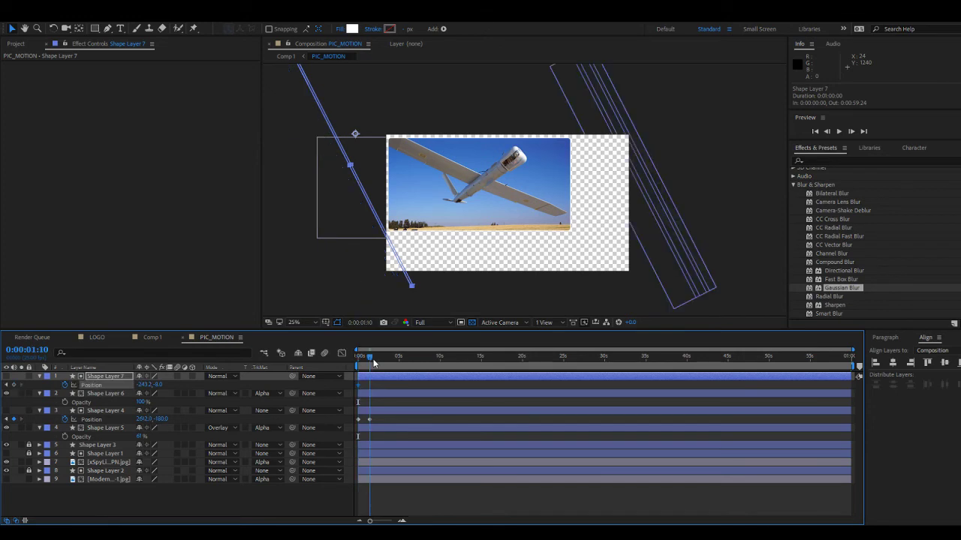
left_click_drag(387, 245, 697, 235)
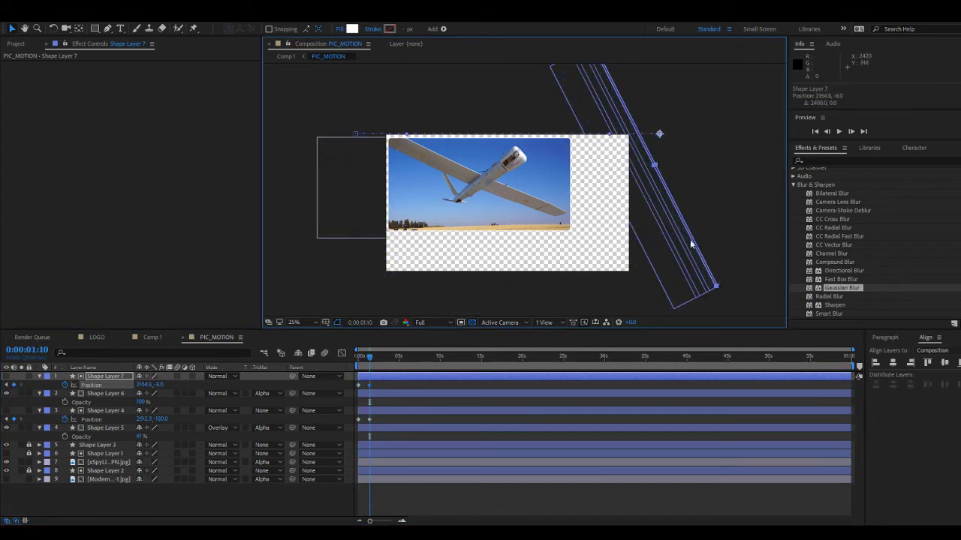
left_click(428, 496)
Inspect the bars over the photo at 0:00:00:11 and 50% zoom, and play the sweep from the start.
left_click_drag(368, 357, 362, 359)
left_click(643, 293)
scroll(578, 273, "up", 2)
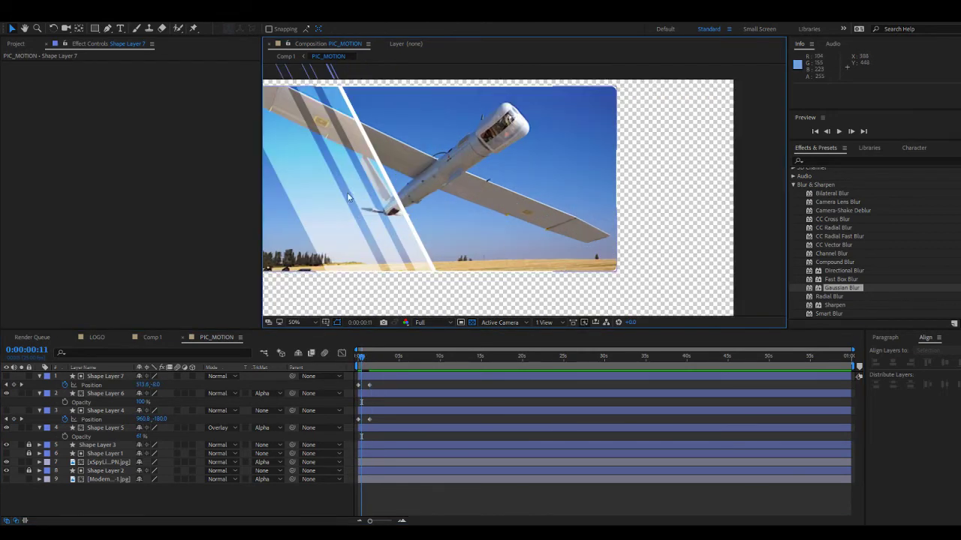
left_click_drag(397, 198, 493, 209)
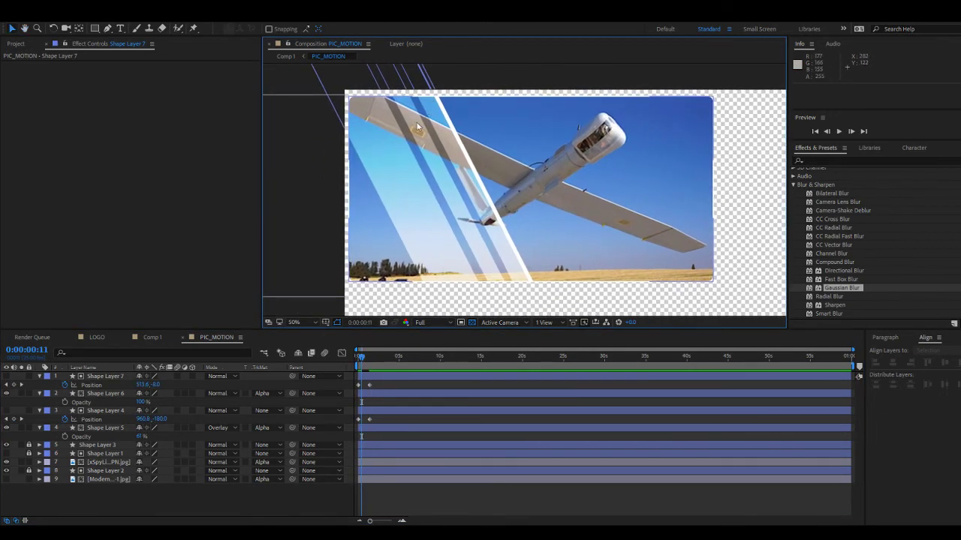
left_click_drag(362, 357, 349, 358)
key("space")
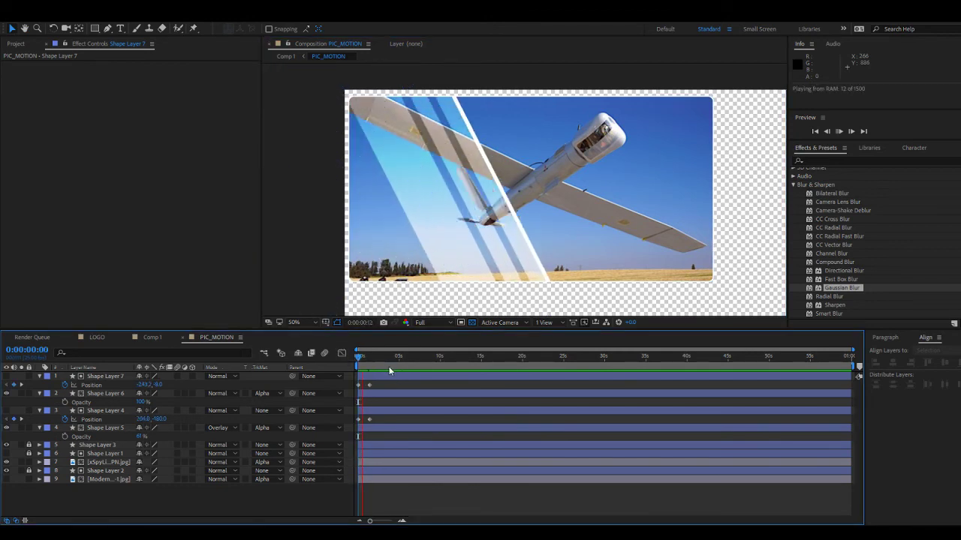
key("space")
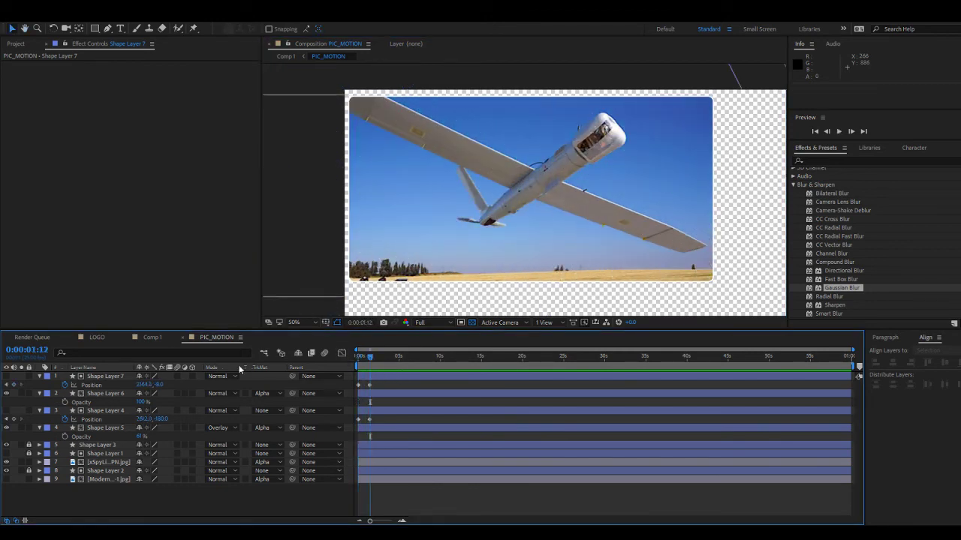
Open Comp 1 and preview the photo-piece animation with the light bars from 0:00:00:00.
left_click(150, 337)
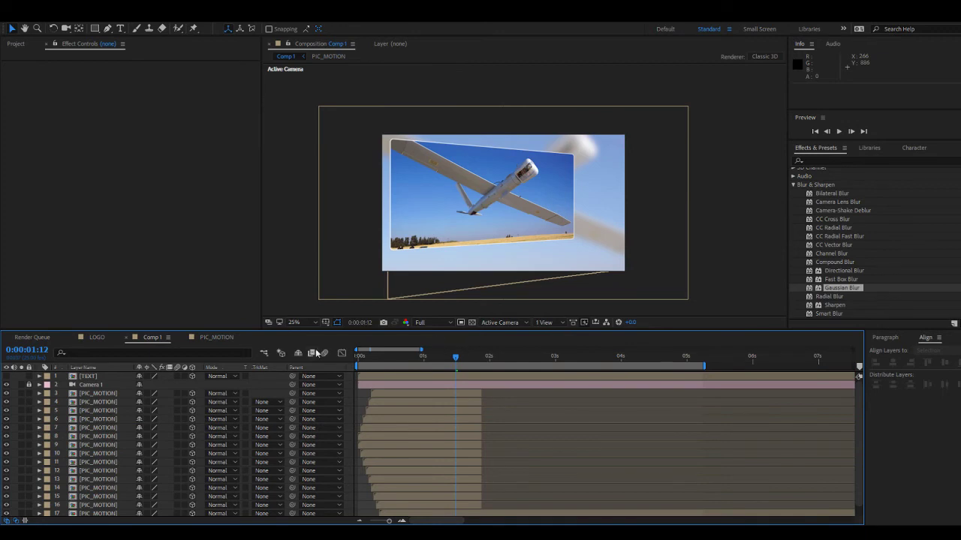
left_click(369, 363)
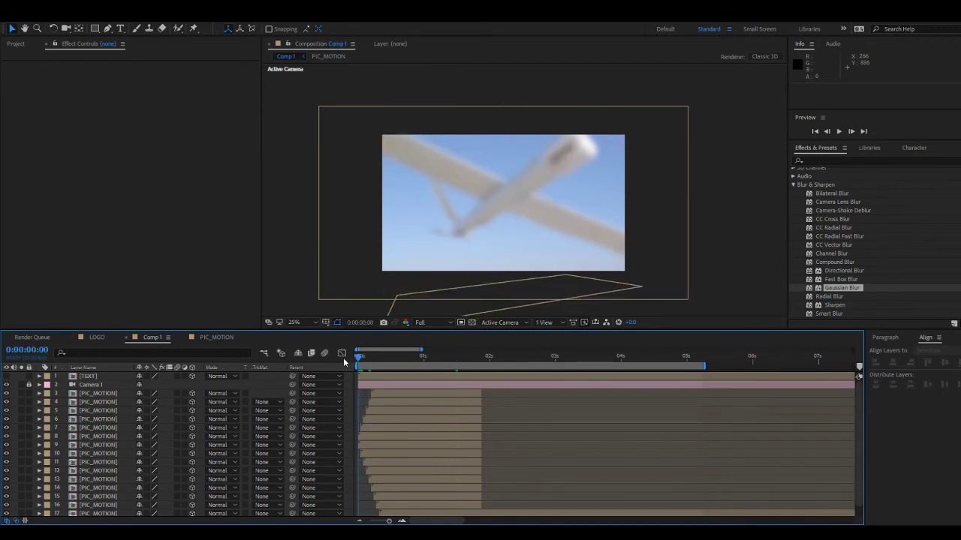
key("space")
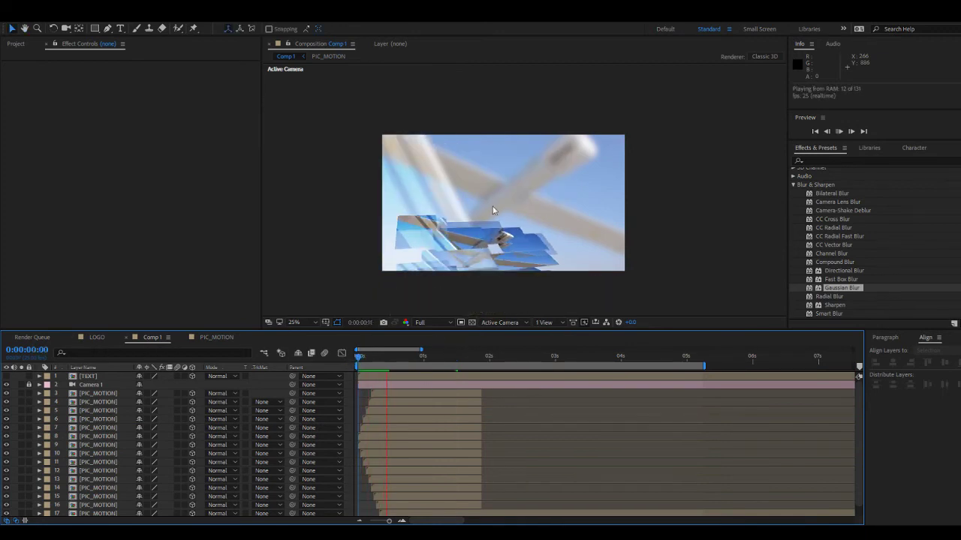
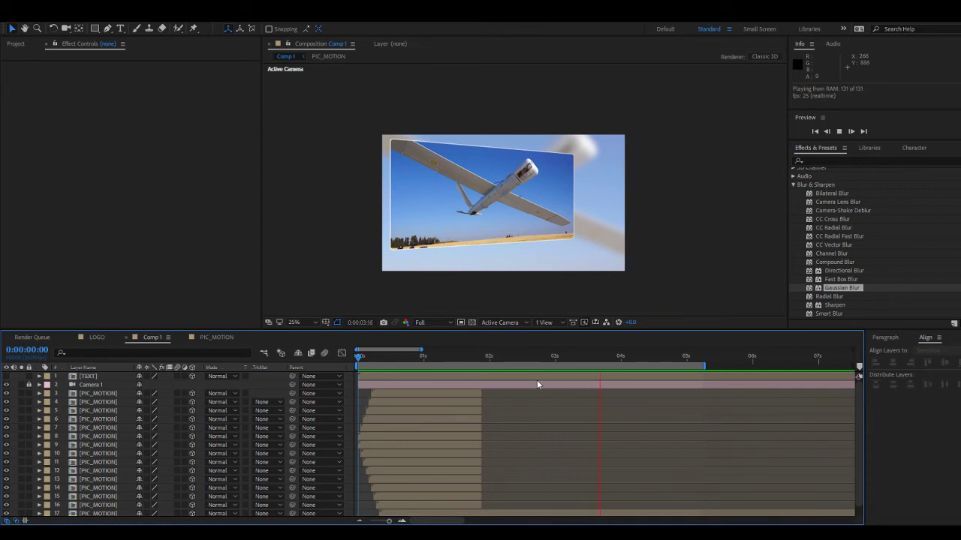
Replay the animation in Comp 1 and check the framed photo's build-up and final hold.
key("space")
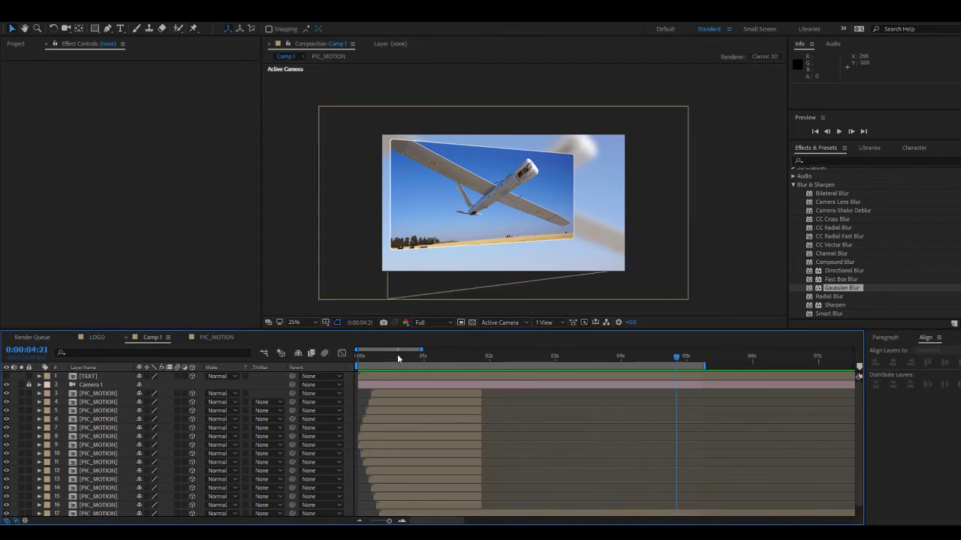
key("space")
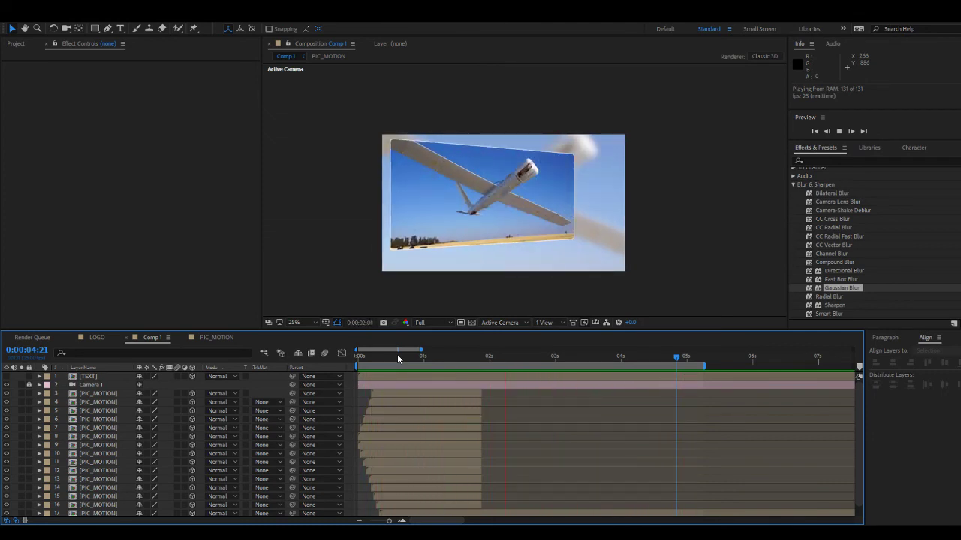
key("space")
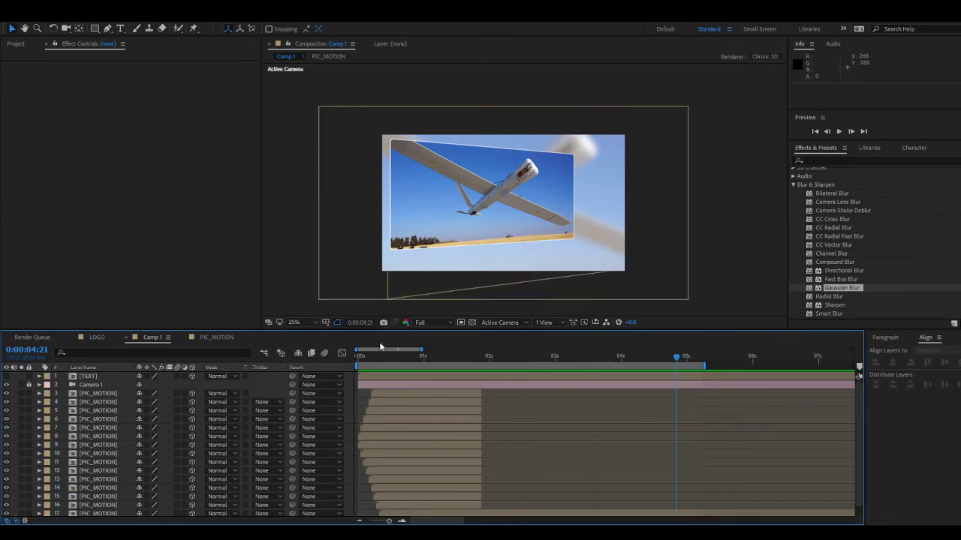
At 0:00:01:23, turn on the visibility of the TEXT layer and select it.
left_click_drag(358, 356, 486, 392)
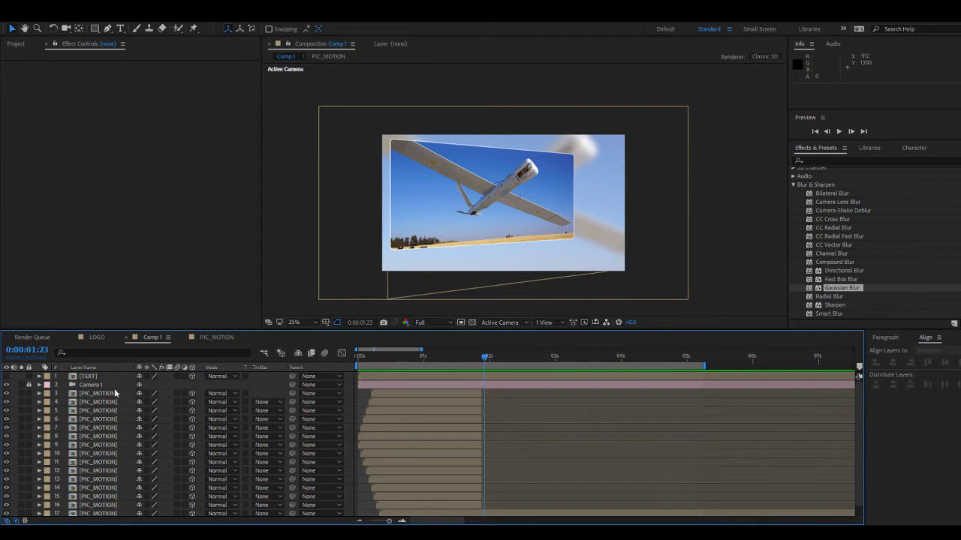
left_click(84, 377)
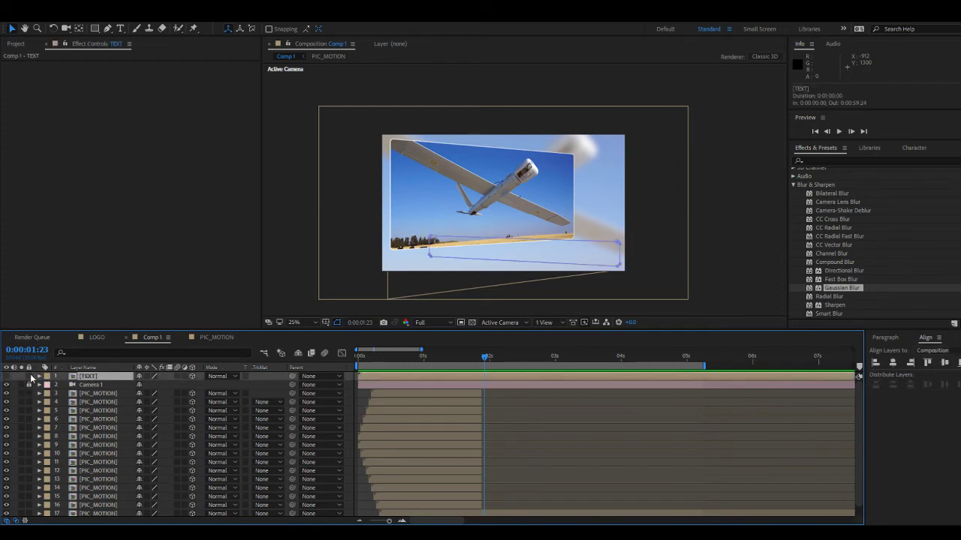
left_click(6, 377)
left_click(89, 394)
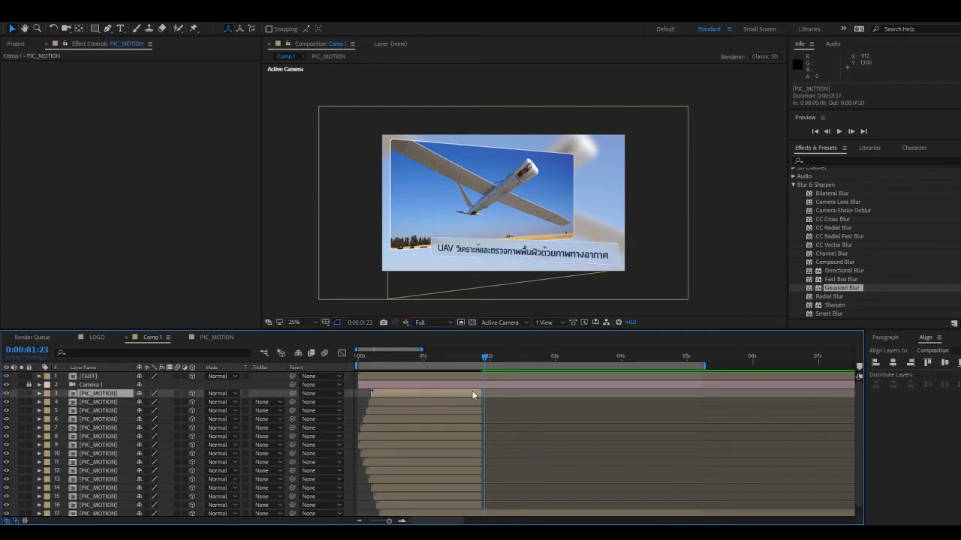
left_click(103, 377)
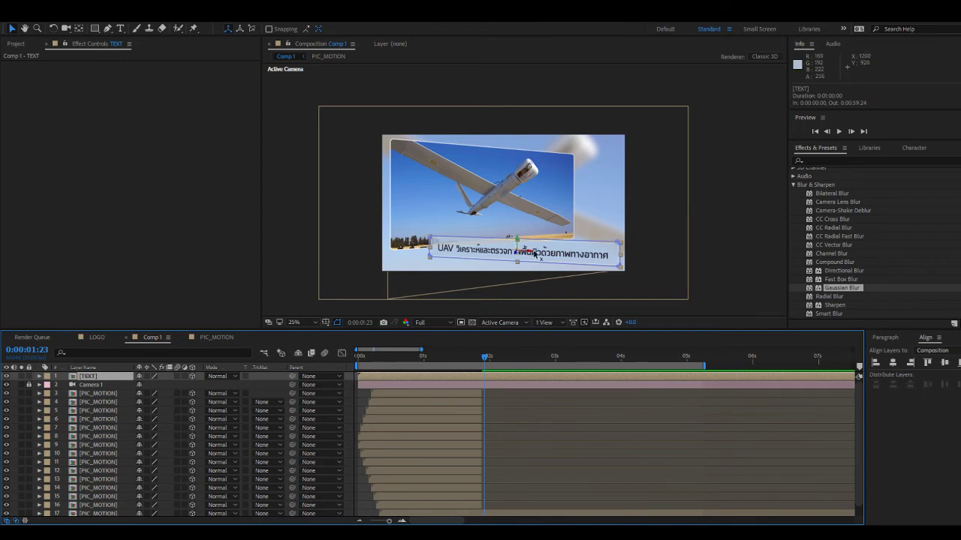
Keyframe the TEXT layer's position and its X, Y and Z rotations at 0:00:02:00, viewed at 50% zoom.
scroll(535, 254, "up", 2)
left_click_drag(543, 239, 538, 159)
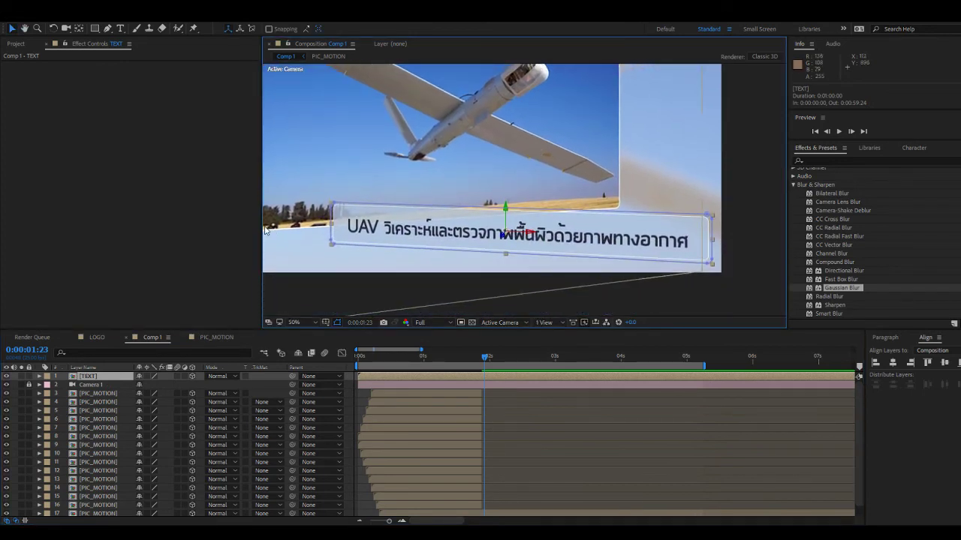
left_click_drag(261, 225, 148, 227)
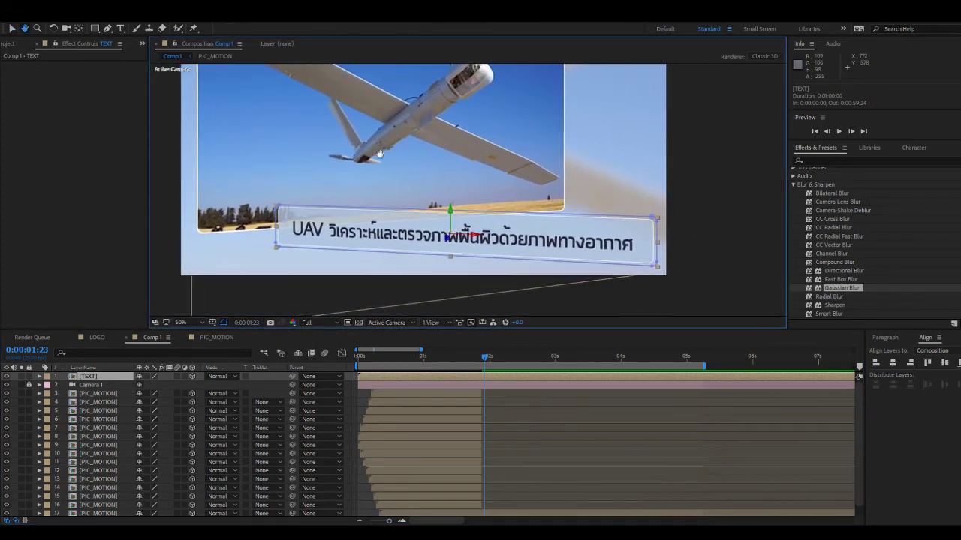
left_click_drag(377, 145, 396, 175)
key("v")
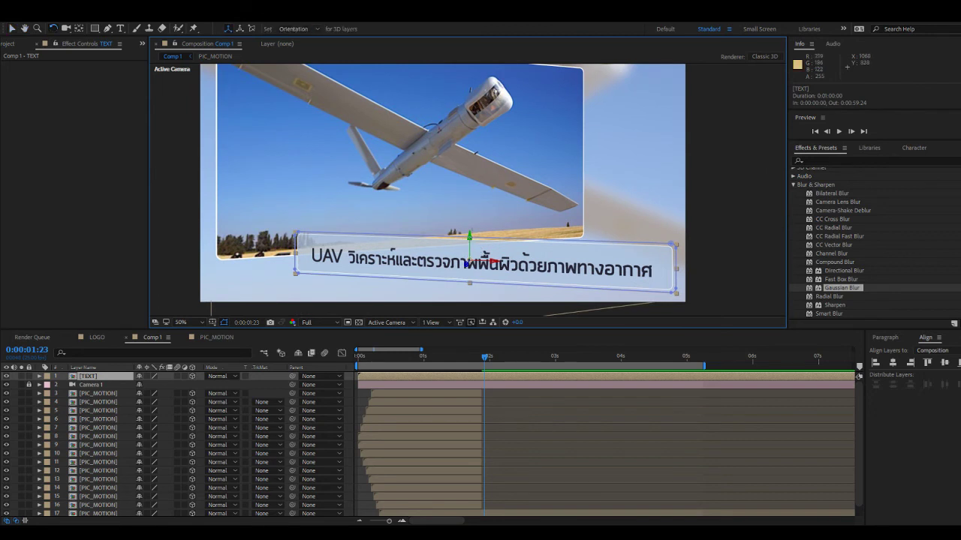
mouse_move(470, 238)
left_mouse_down()
mouse_move(503, 239)
mouse_move(459, 241)
left_mouse_up()
key("ctrl+z")
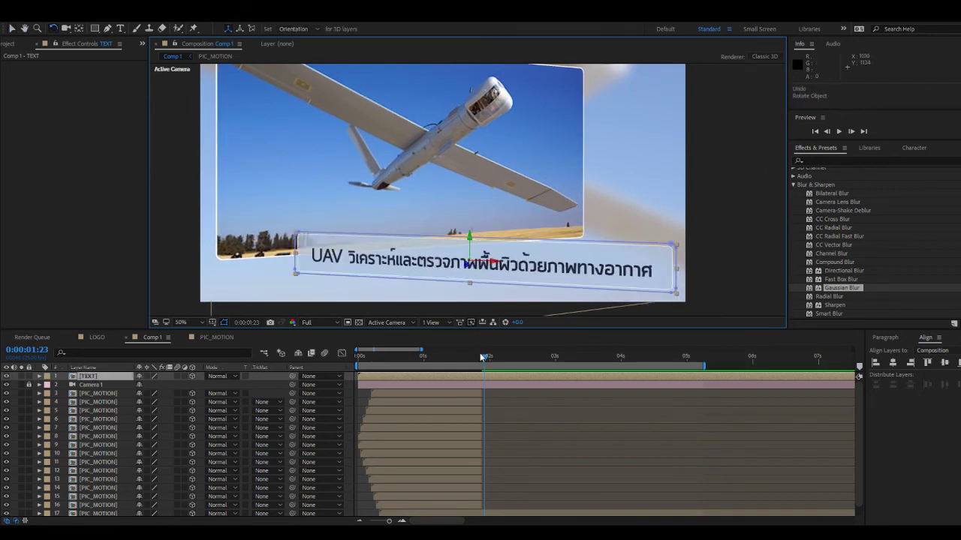
key("alt+shift+p")
key("alt+shift+r")
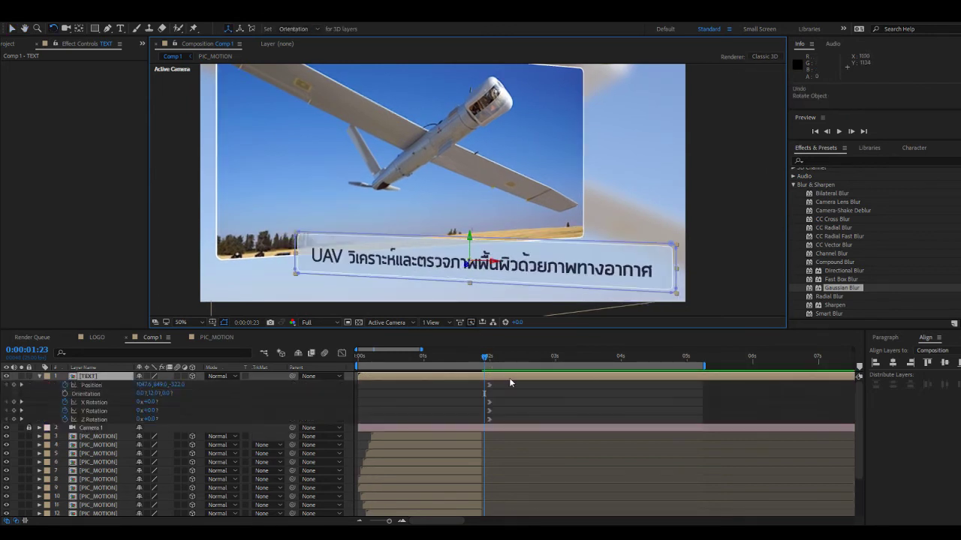
At 0:00:01:19, turn the TEXT layer to a Y orientation of 346° and move it to 995.1, 849, -111.5.
left_click_drag(485, 361, 474, 359)
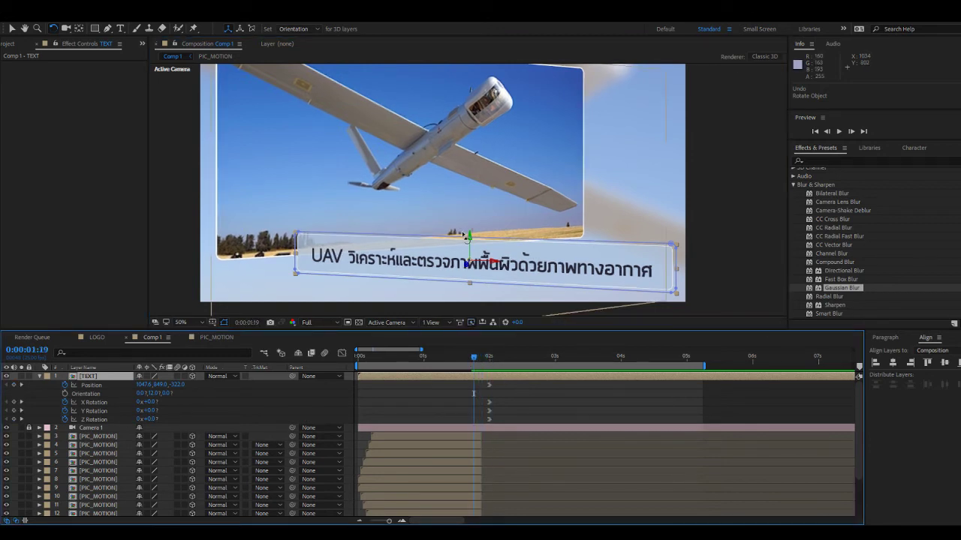
left_click_drag(466, 264, 475, 262)
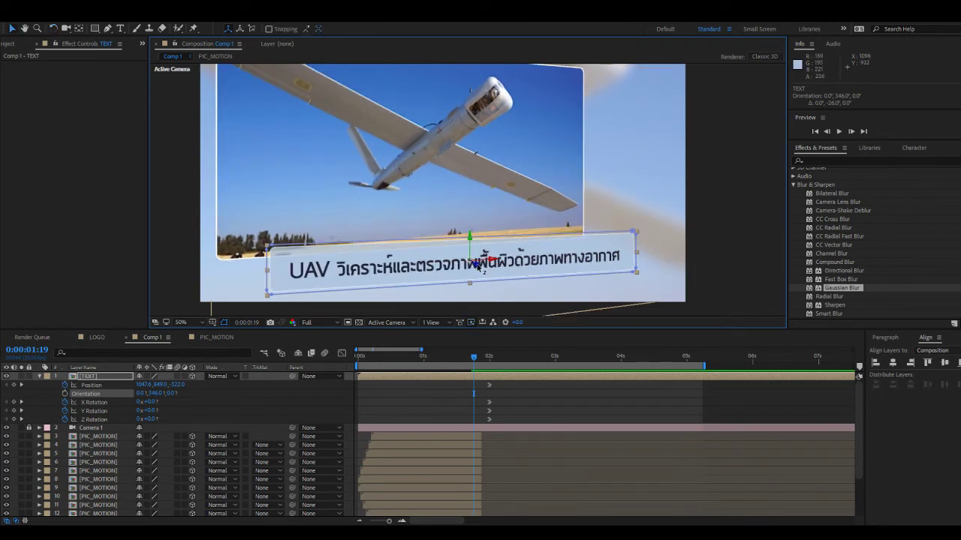
left_click_drag(477, 266, 416, 259)
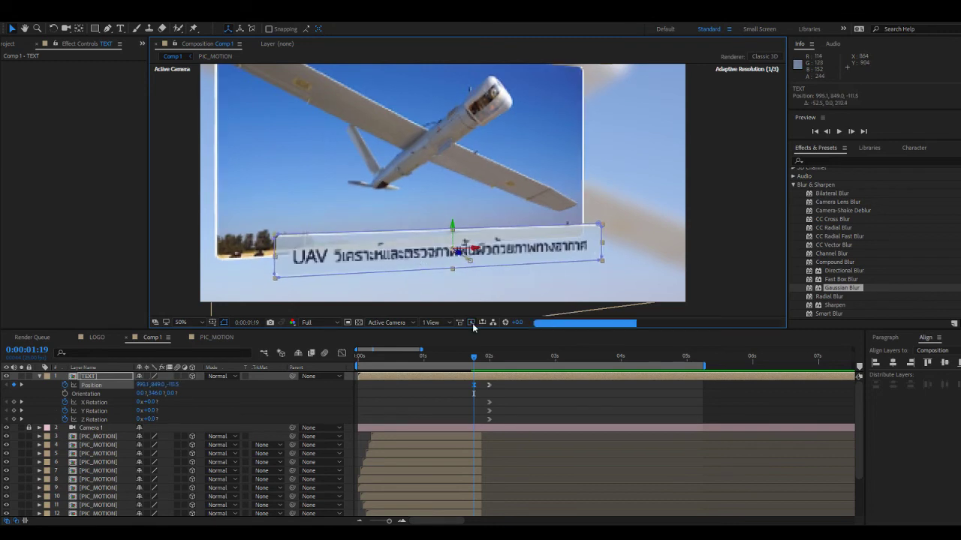
Add X, Y and Z rotation keyframes for the TEXT layer at 0:00:01:19.
mouse_move(474, 356)
left_mouse_down()
mouse_move(494, 362)
mouse_move(475, 362)
left_mouse_up()
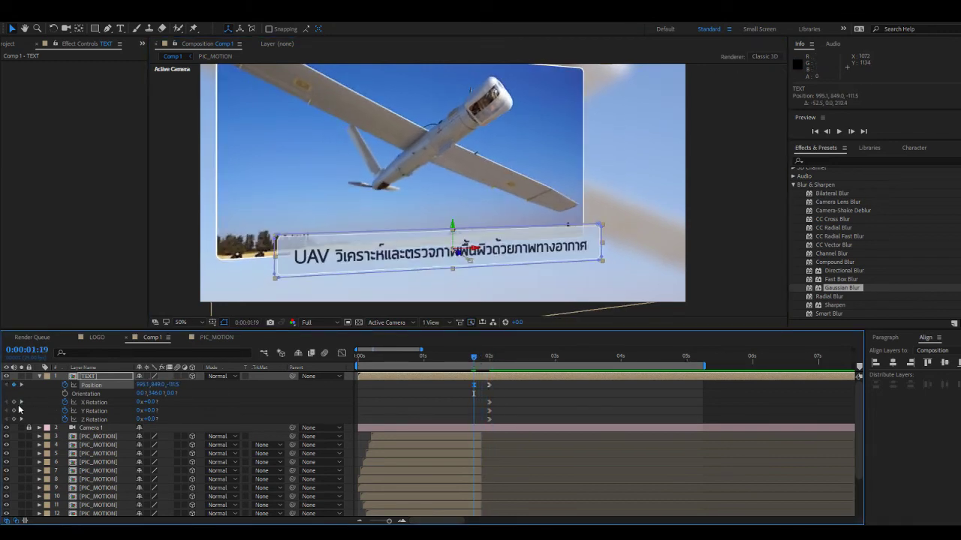
left_click(13, 402)
left_click(13, 411)
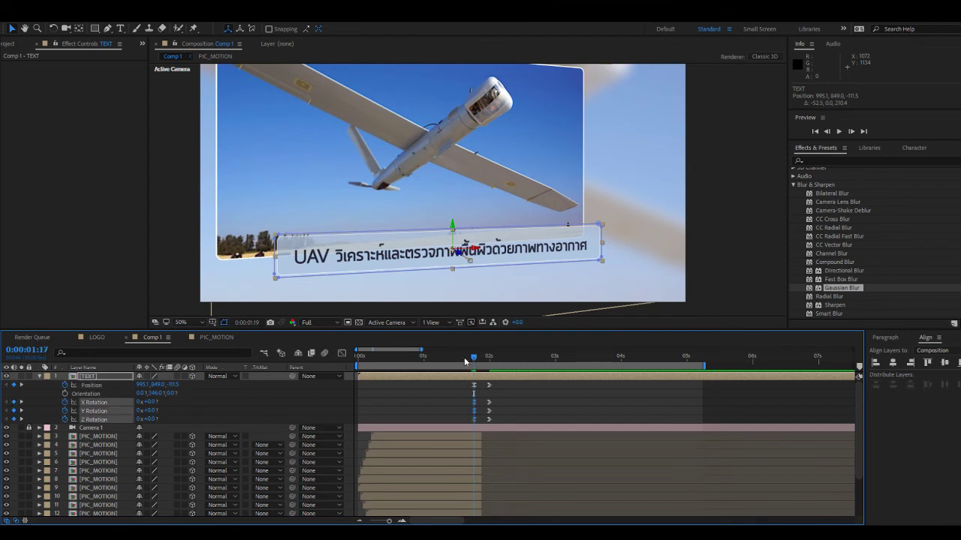
At 0:00:01:14, move the TEXT layer to 1786.8, 849, -124.6, partly outside the frame.
left_click_drag(465, 361, 460, 361)
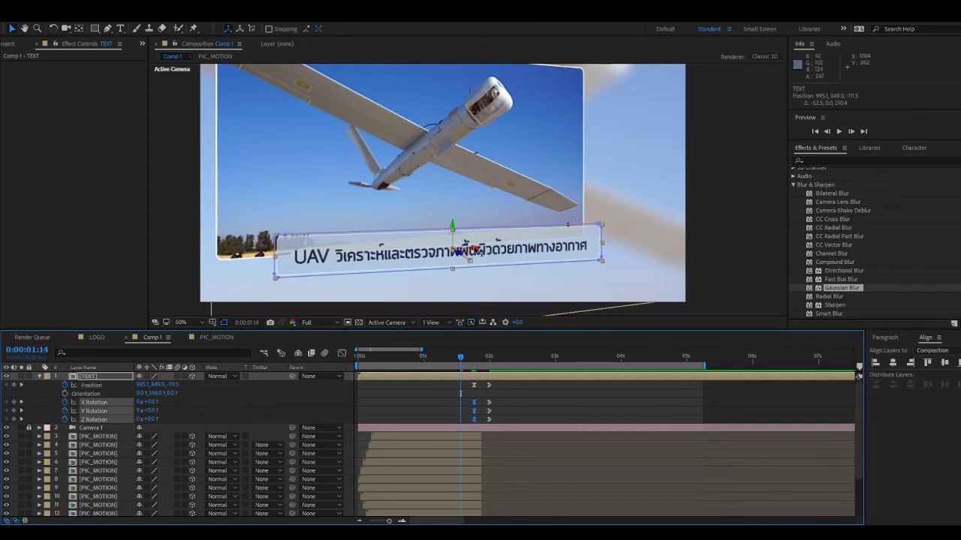
left_click_drag(478, 251, 698, 284)
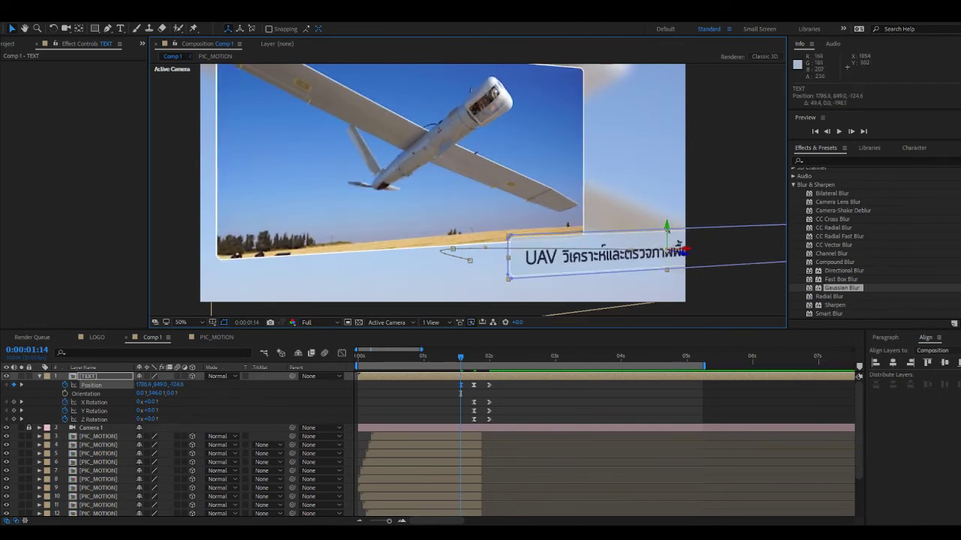
key("w")
left_click_drag(669, 231, 728, 273)
key("v")
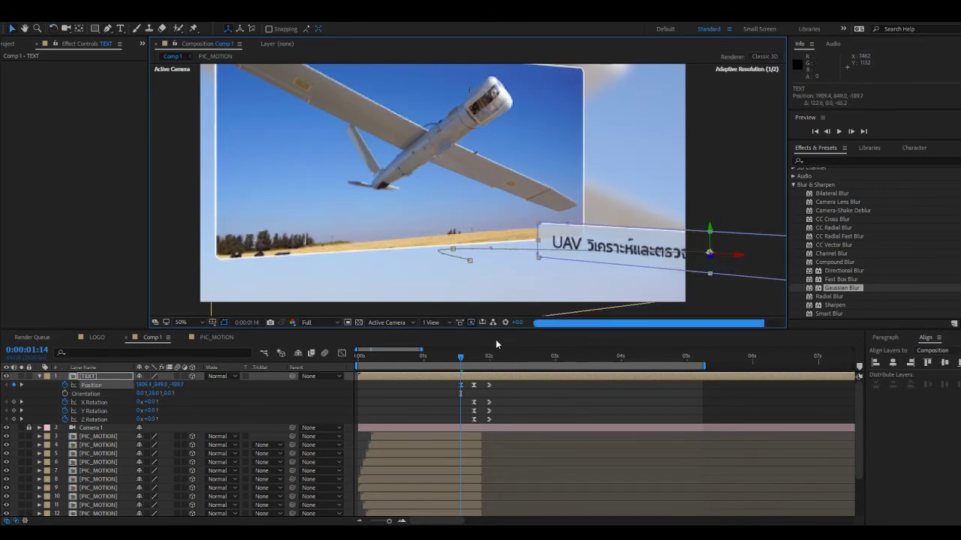
left_click(14, 402)
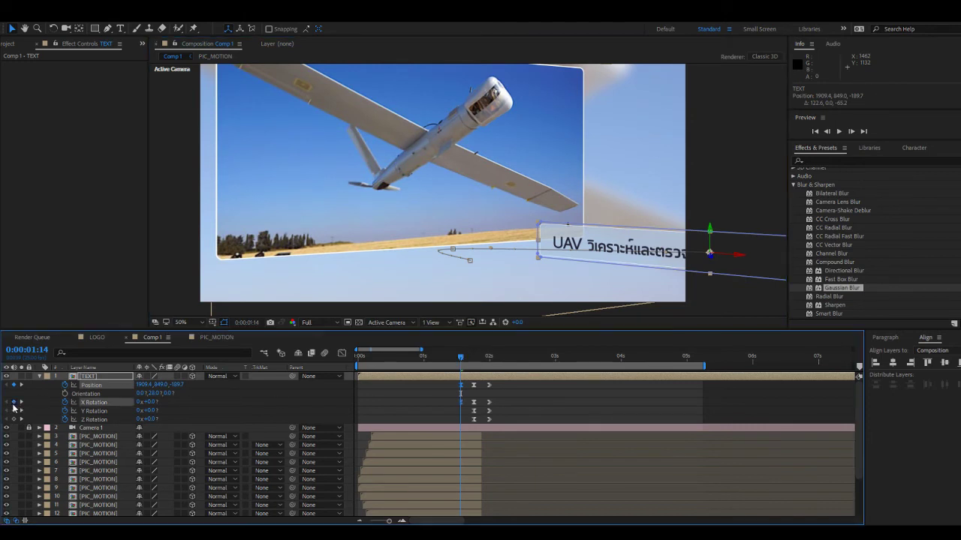
left_click(13, 412)
left_click(13, 420)
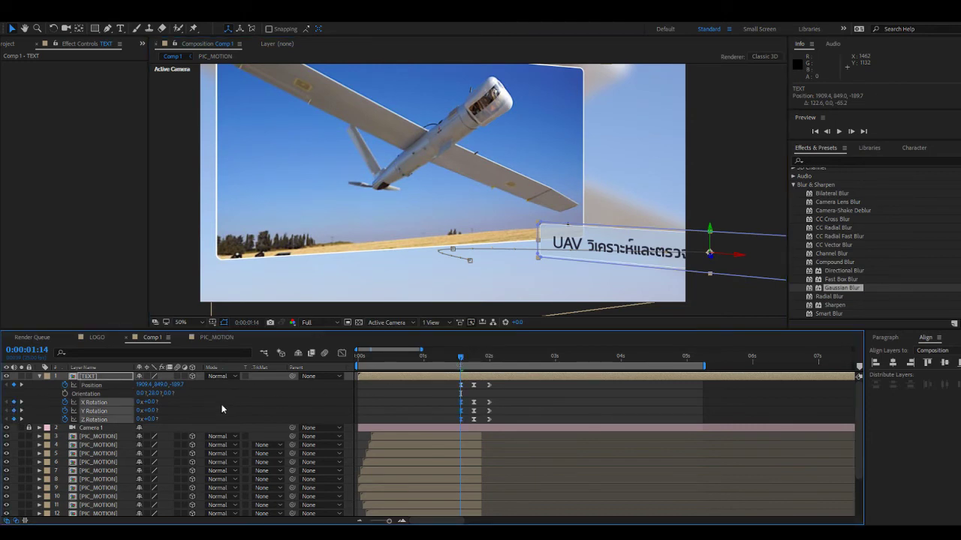
key("ctrl+z")
key("ctrl+z")
key("ctrl+z")
key("ctrl+z")
key("ctrl+z")
key("ctrl+z")
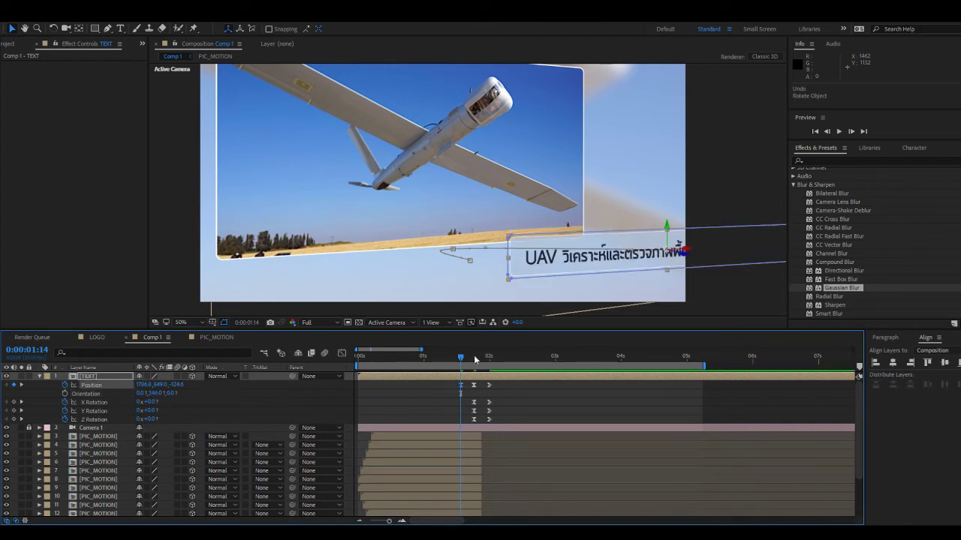
At 0:00:02:00, reset the TEXT layer's Y orientation to 0° and set its Y rotation to 10°.
left_click_drag(477, 359, 493, 361)
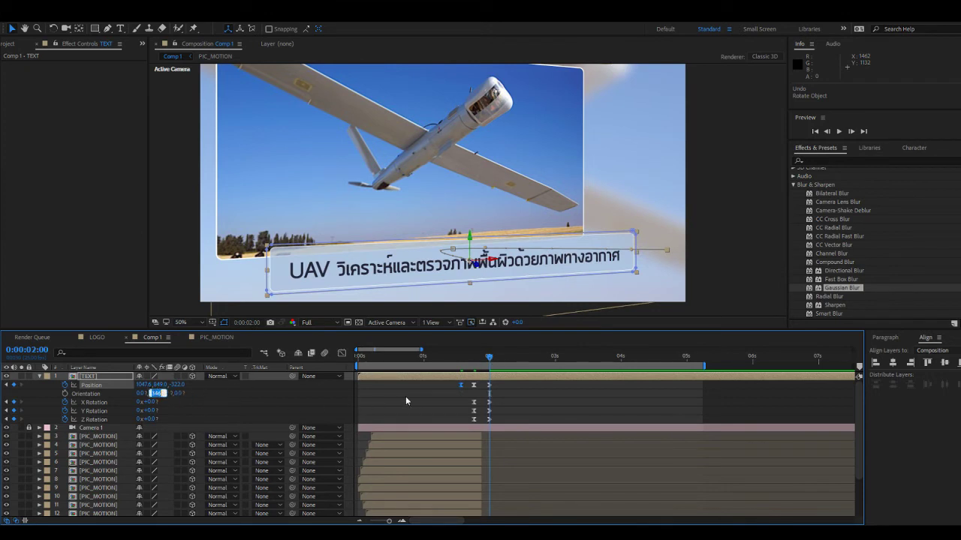
type("0")
key("Return")
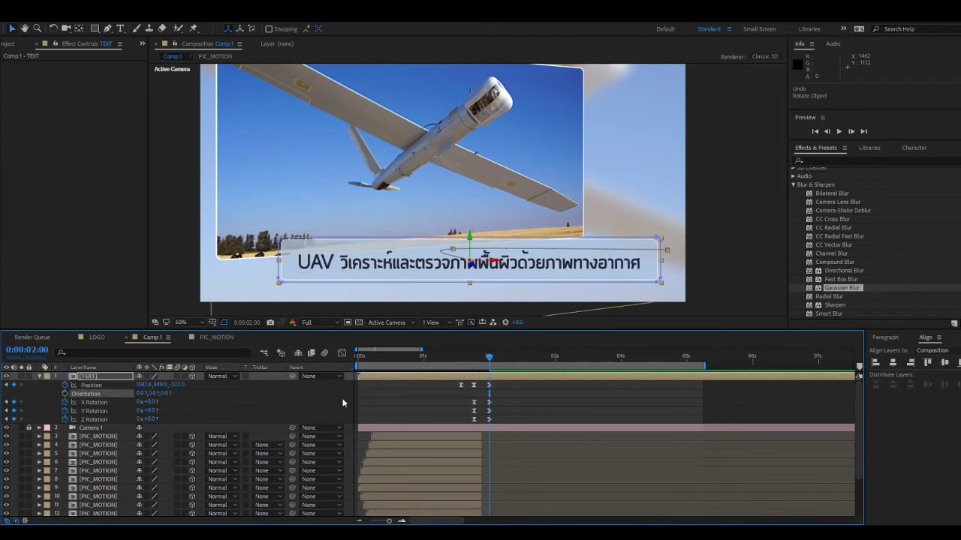
left_click_drag(152, 411, 160, 410)
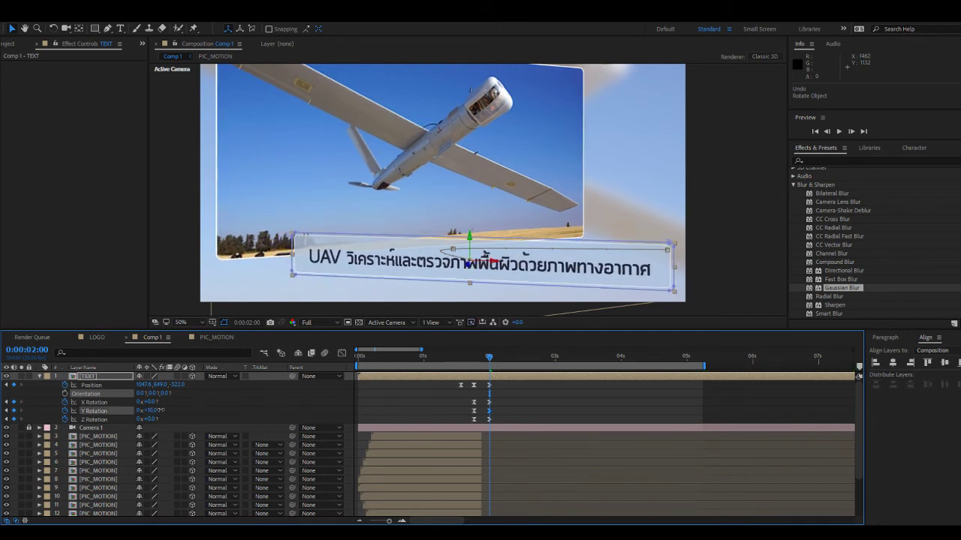
Keyframe the TEXT layer's Y rotation at -17° at 0:00:01:19 and at 6° at 0:00:01:14.
left_click(475, 359)
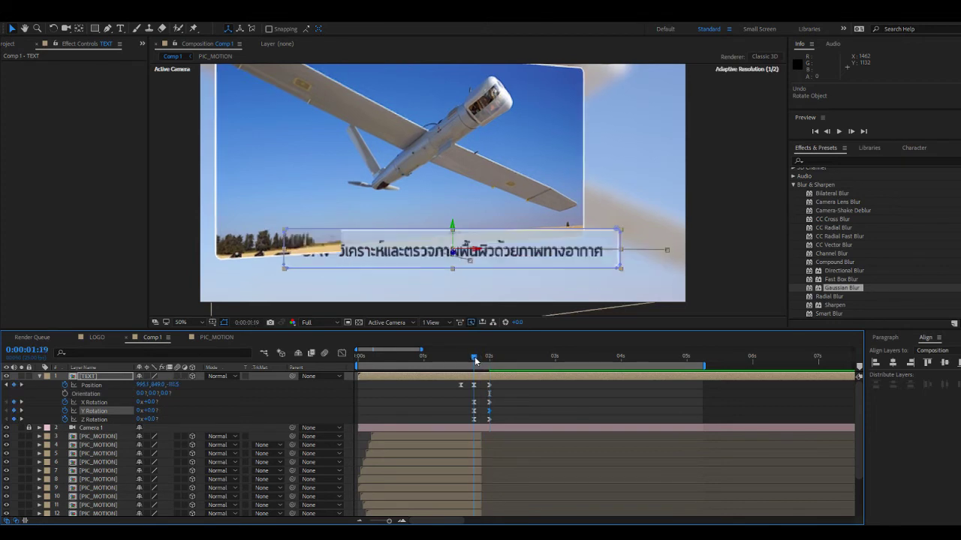
left_click_drag(153, 411, 133, 411)
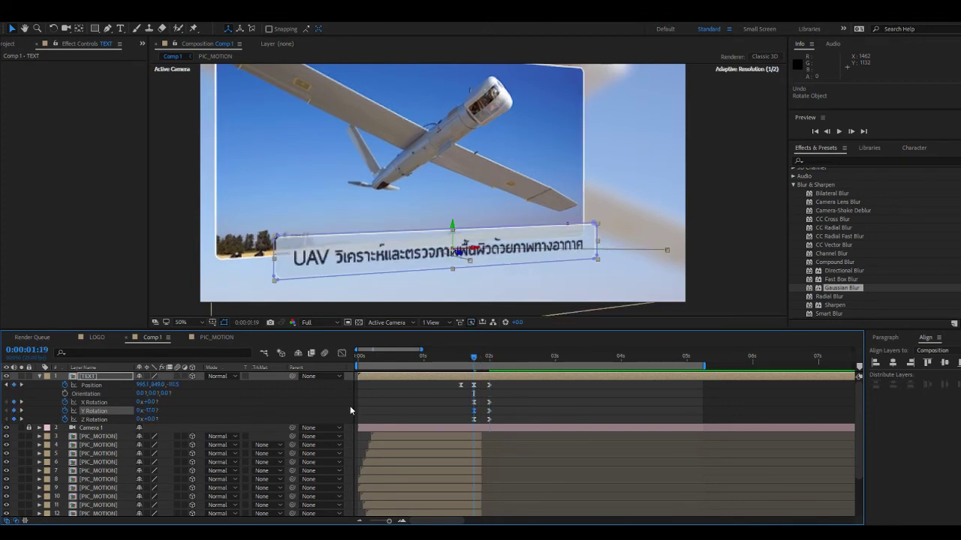
left_click_drag(465, 359, 461, 360)
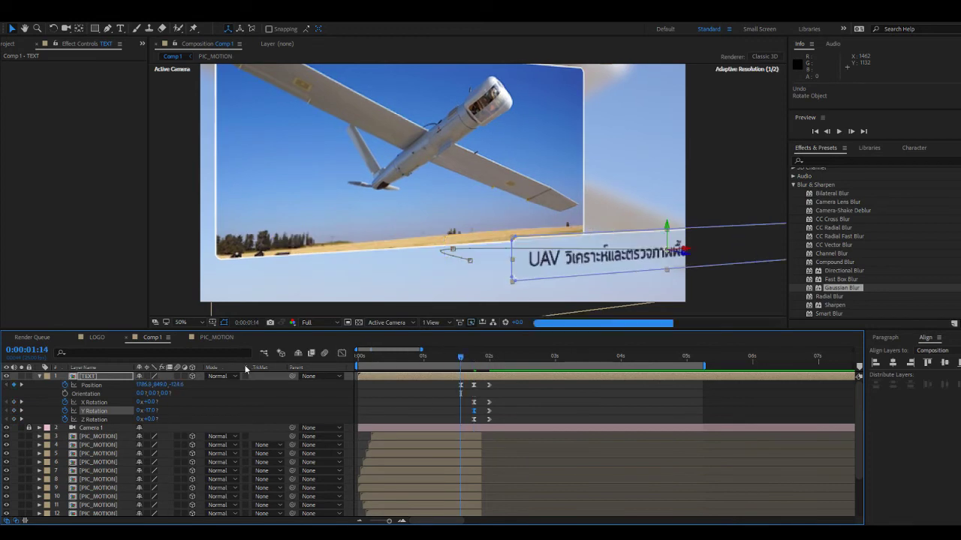
left_click_drag(150, 411, 159, 408)
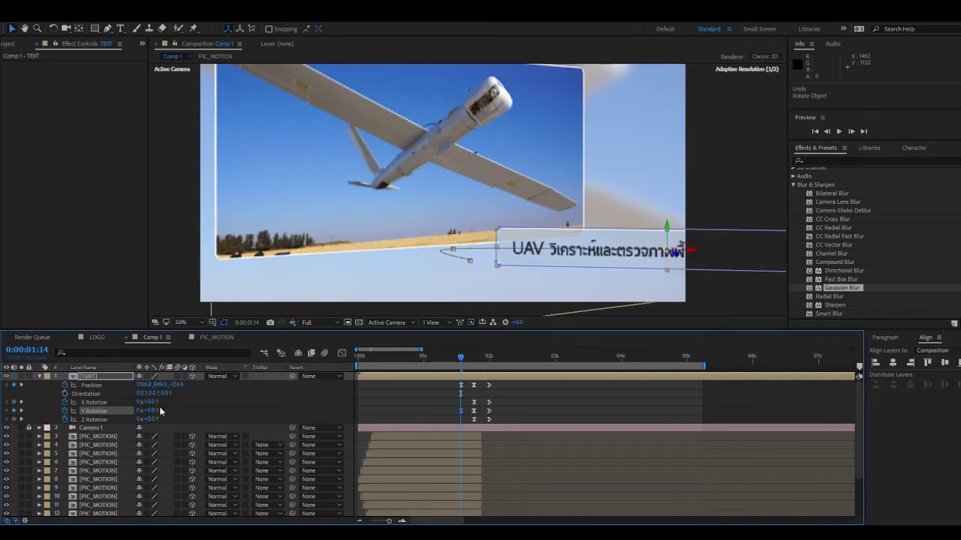
At 0:00:01:09, set the TEXT layer's X rotation to -87° and move it completely outside the frame to about 2753, 849, 255.
left_click_drag(459, 364, 448, 363)
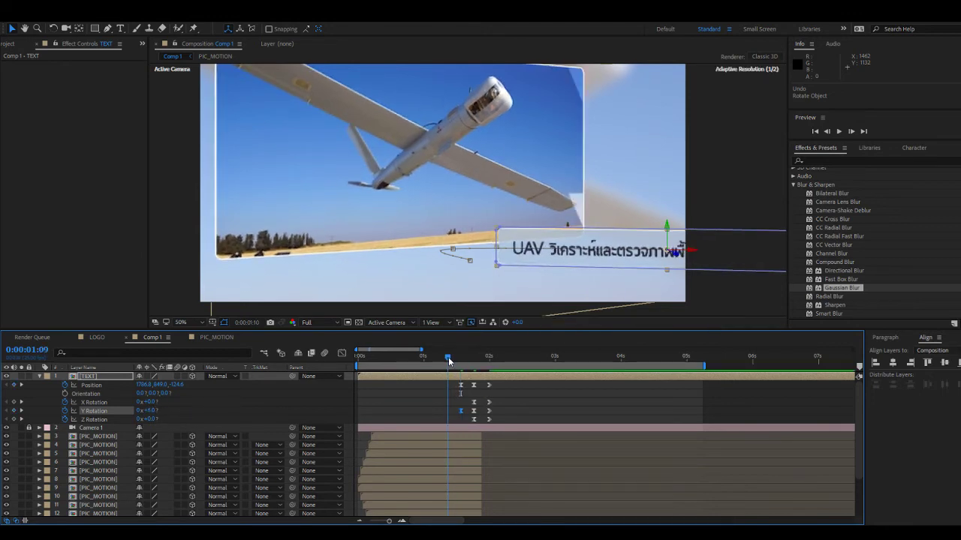
left_click_drag(154, 406, 368, 387)
left_click_drag(144, 385, 463, 386)
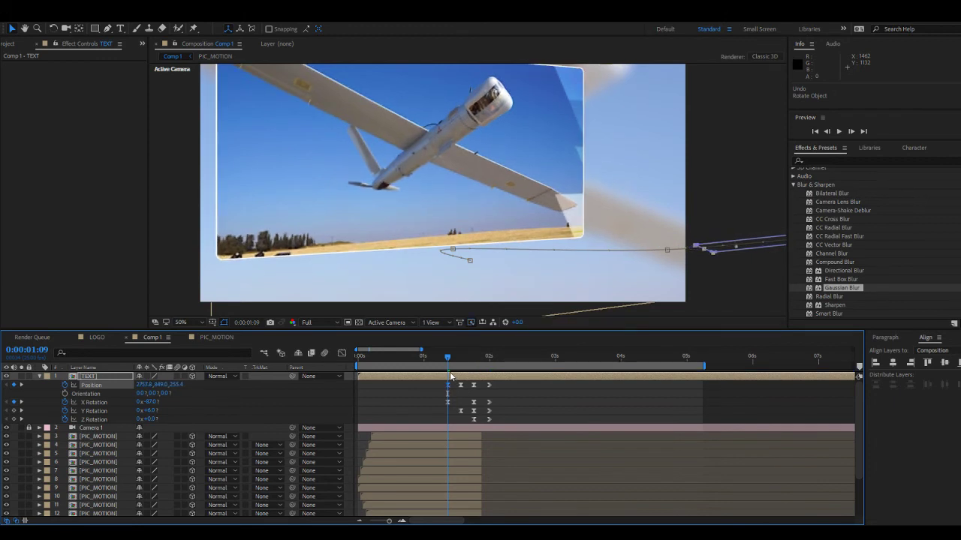
Trim the start of the TEXT layer to 0:00:01:09 and clear the selection.
key("alt+bracketleft")
left_click(514, 400)
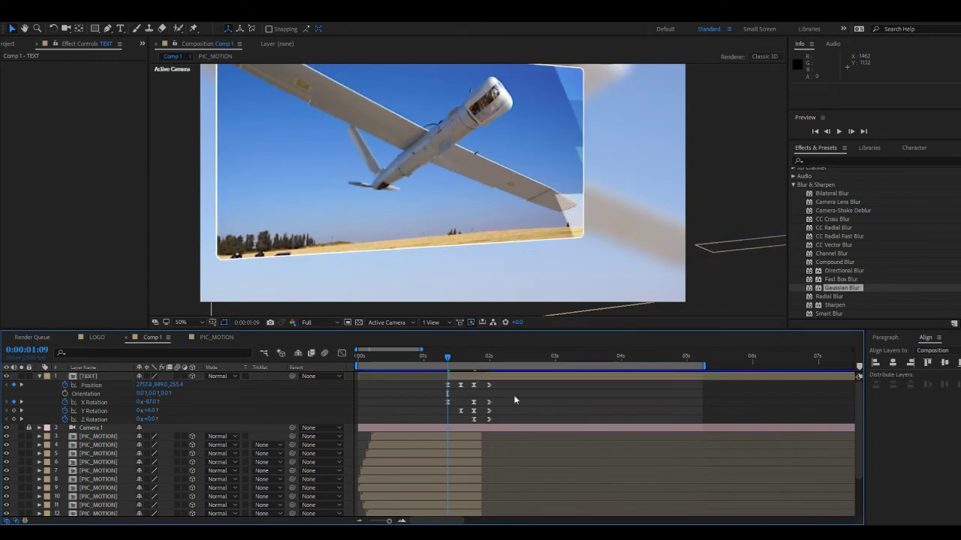
Check the caption at 0:00:01:14 and limit the work area to 0:00:00:22 through 0:00:02:06.
mouse_move(448, 358)
left_mouse_down()
mouse_move(495, 364)
mouse_move(460, 361)
left_mouse_up()
left_click_drag(359, 365, 411, 366)
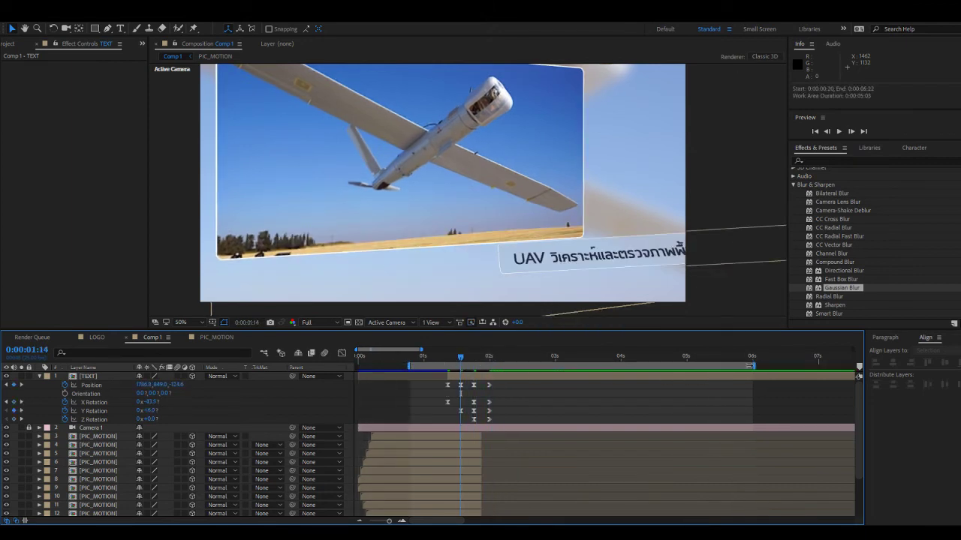
left_click_drag(752, 366, 507, 365)
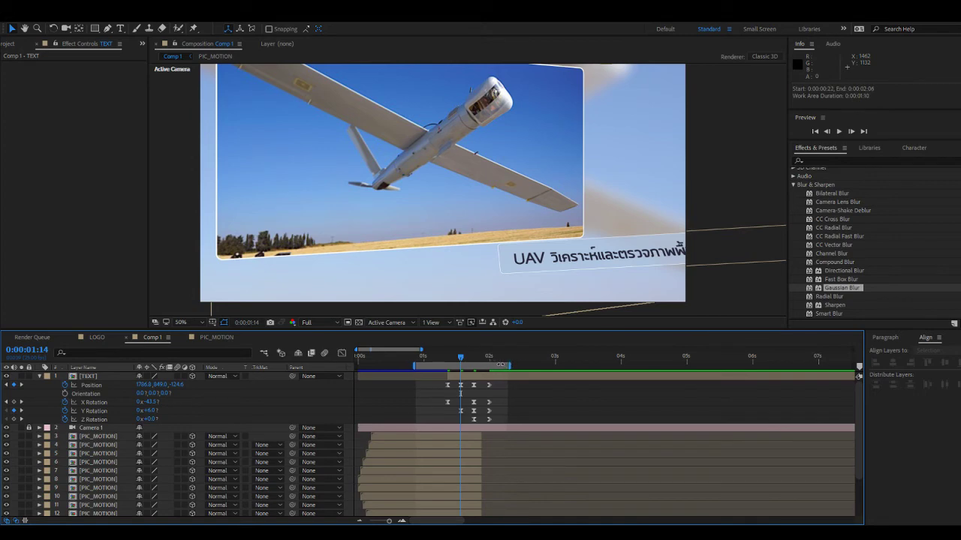
Preview the caption's entrance and delete the TEXT layer's position and rotation keyframes before 0:00:02:00.
key("space")
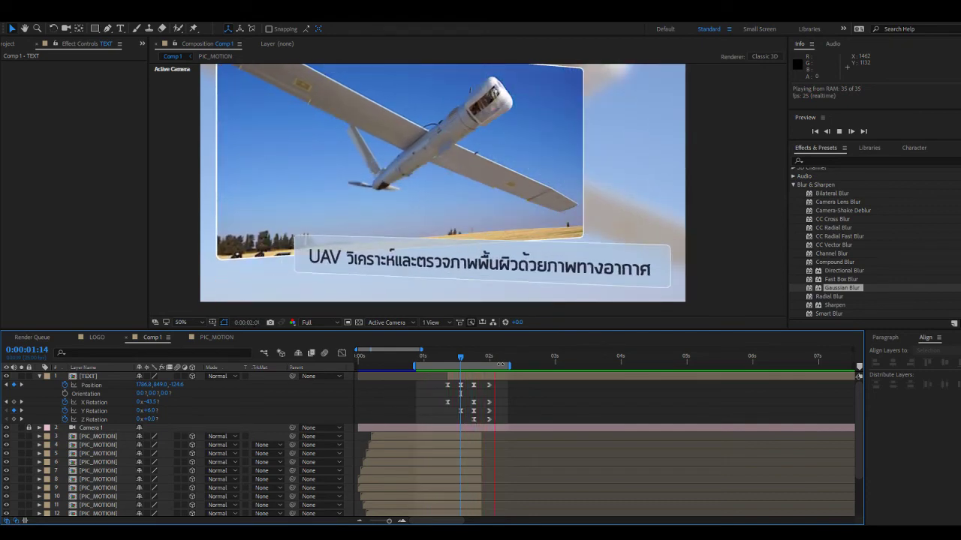
key("space")
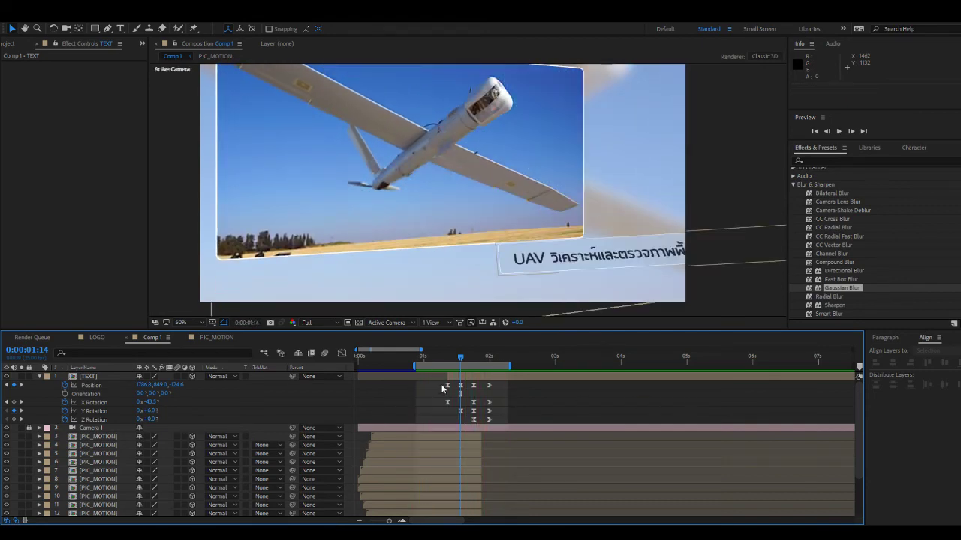
left_click_drag(438, 382, 477, 422)
key("Delete")
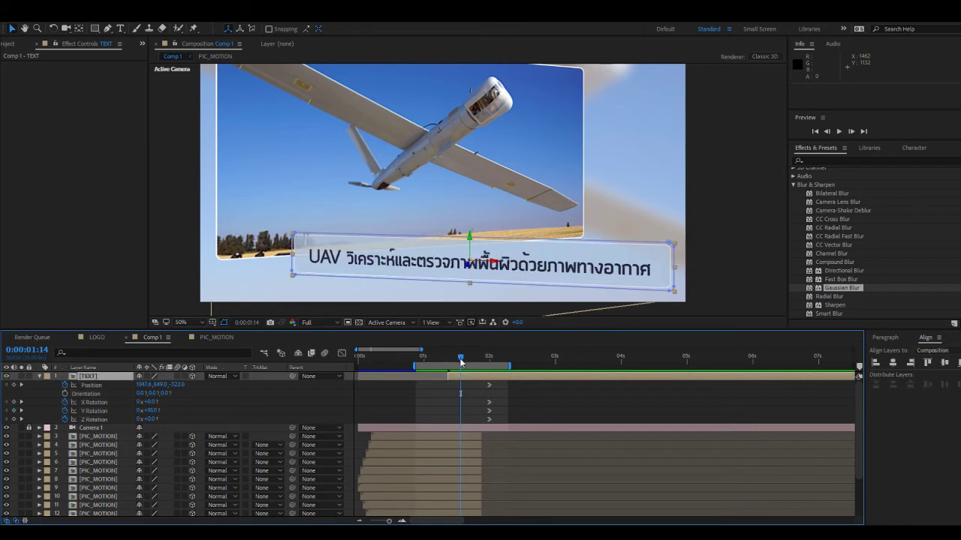
At 0:00:01:21, set the TEXT layer's Y rotation to -15° and add position, X rotation and Z rotation keyframes.
left_click_drag(461, 360, 485, 367)
key("w")
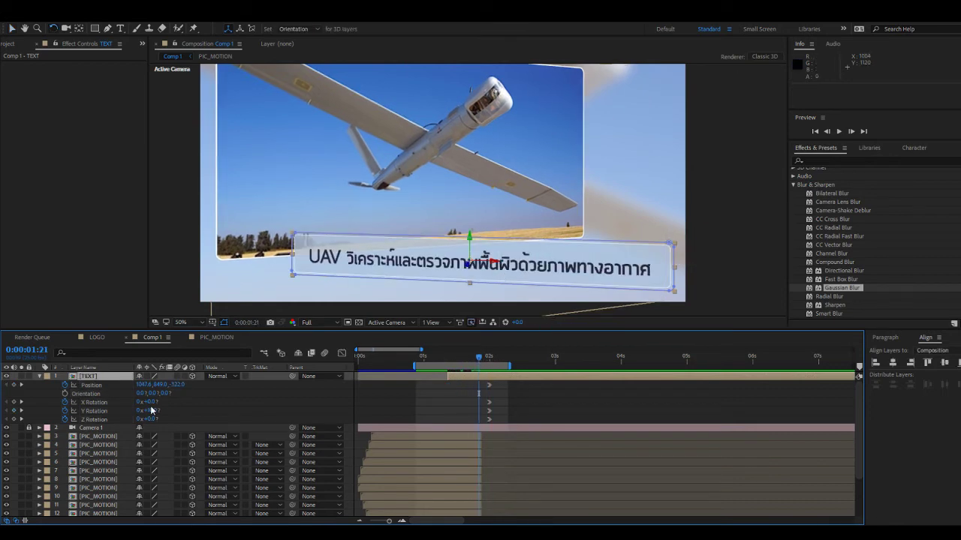
left_click_drag(154, 411, 139, 412)
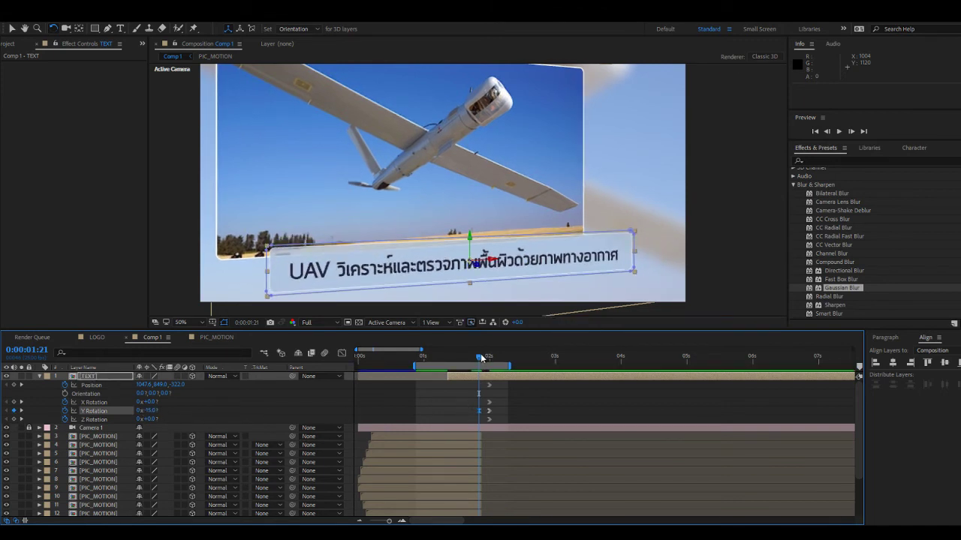
left_click(14, 385)
left_click(13, 403)
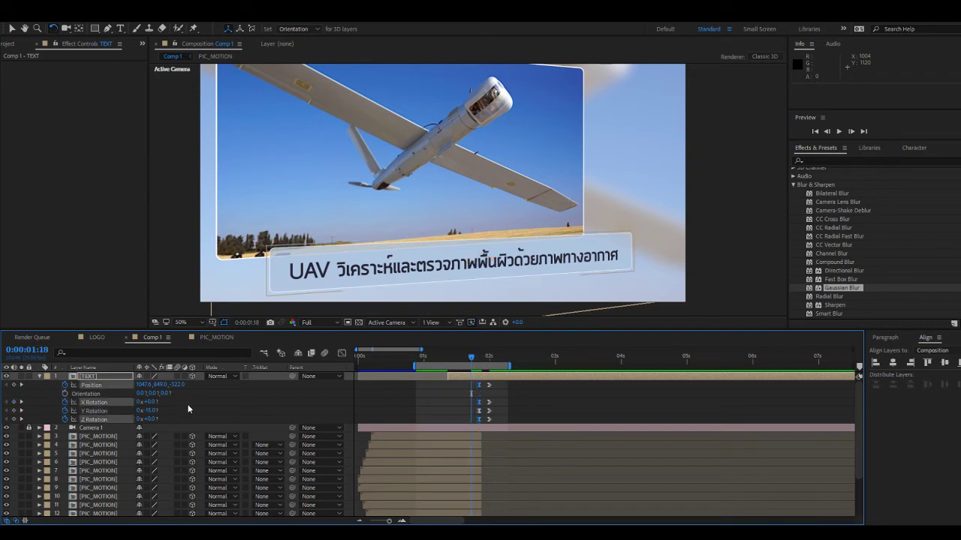
At 0:00:01:18, keyframe the TEXT layer's rotations at X -95°, Y 3° and Z -13°, undoing the excess value changes.
mouse_move(150, 402)
left_mouse_down()
mouse_move(162, 402)
mouse_move(154, 420)
mouse_move(163, 422)
mouse_move(167, 403)
mouse_move(183, 400)
mouse_move(111, 412)
mouse_move(150, 411)
mouse_move(153, 422)
mouse_move(148, 402)
mouse_move(152, 412)
left_mouse_up()
key("ctrl+z")
key("ctrl+z")
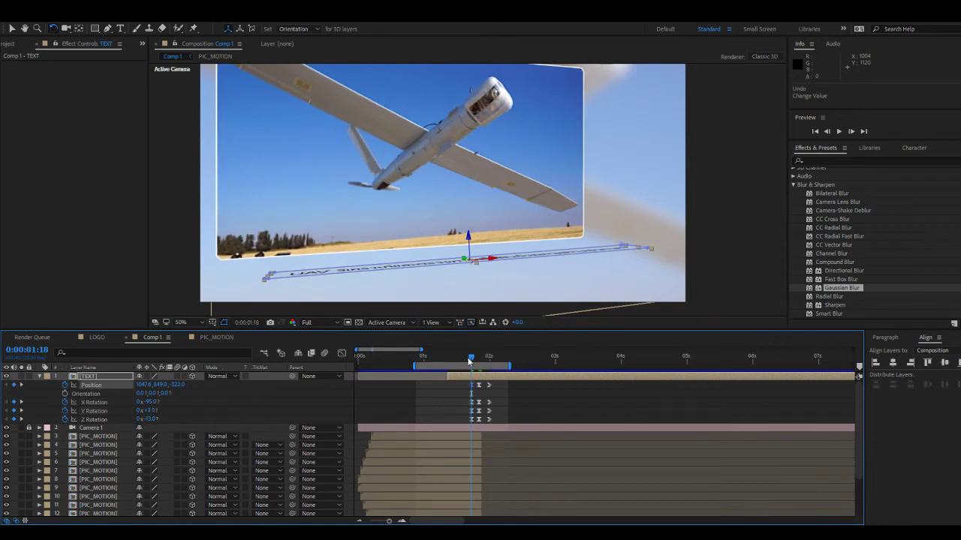
At 0:00:01:14, move the TEXT layer outside the frame to about 2771.6, 849, 382 and preview the entrance.
left_click_drag(469, 361, 463, 361)
left_click_drag(142, 386, 458, 383)
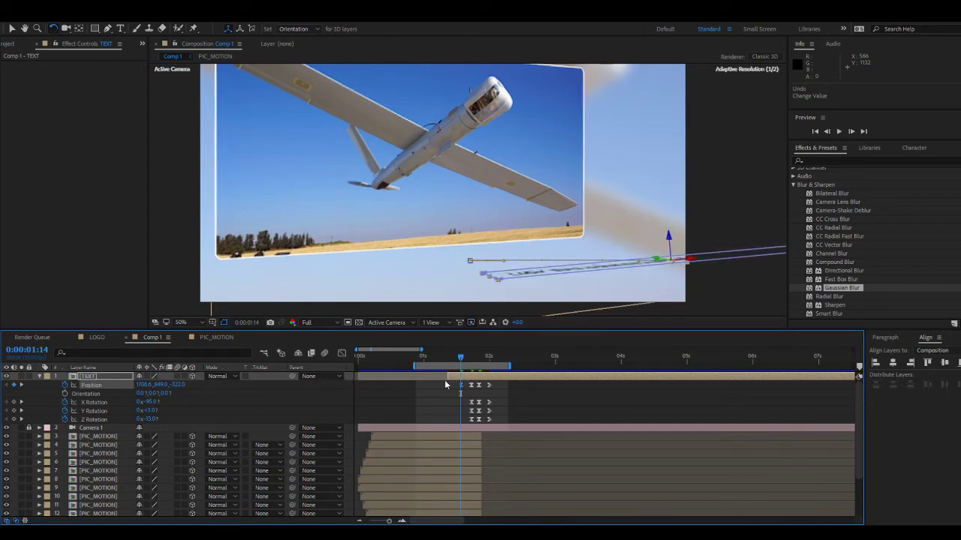
left_click_drag(182, 386, 236, 390)
left_click_drag(145, 386, 562, 377)
left_click_drag(173, 387, 338, 383)
left_click_drag(142, 387, 251, 384)
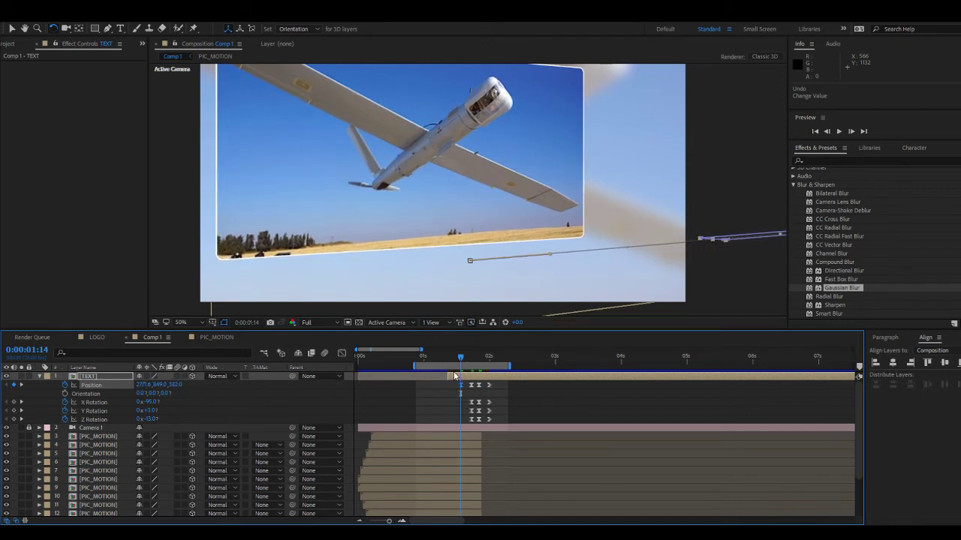
key("space")
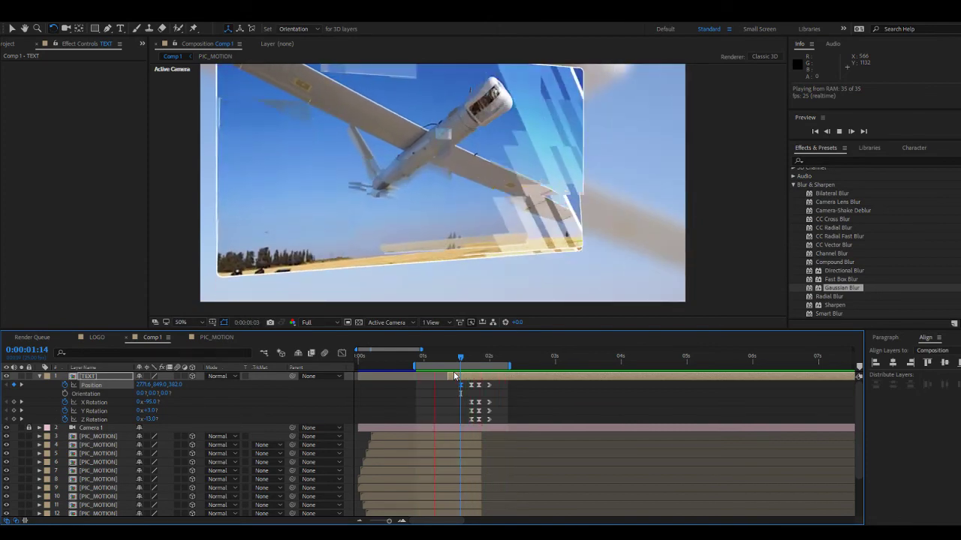
key("space")
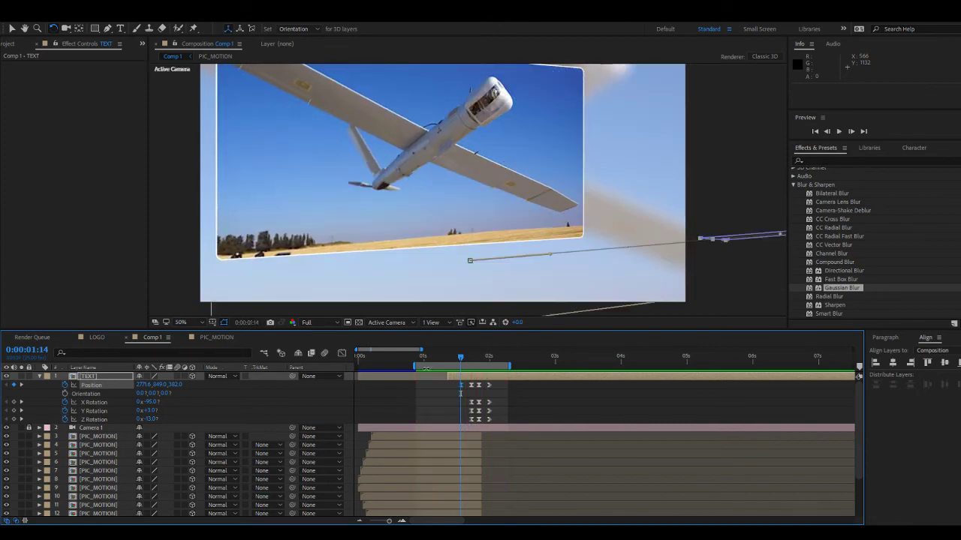
Extend the TEXT layer's start to 0:00:00:22, stretch its keyframes to begin at about 0:00:01:03, and preview the slower entrance.
left_click_drag(448, 378, 498, 425)
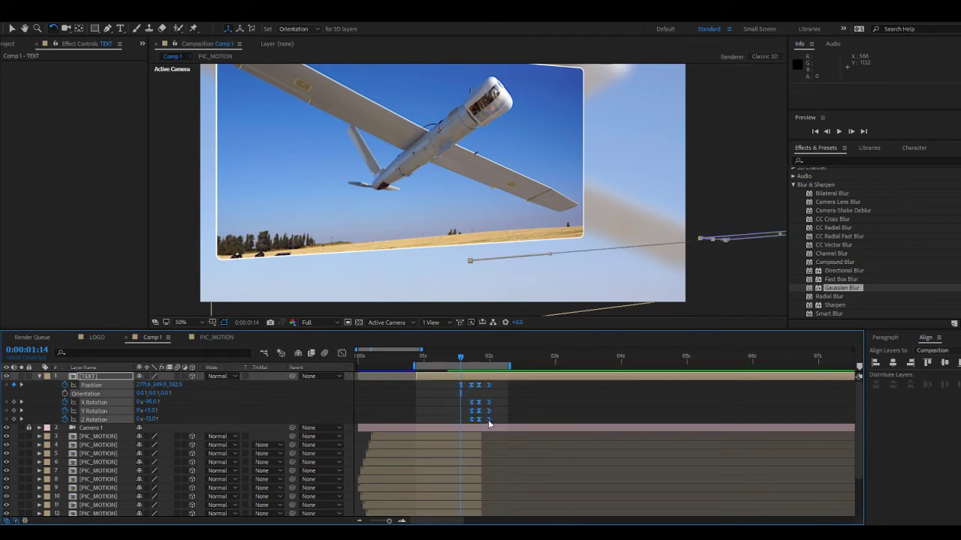
left_click_drag(461, 382, 434, 387)
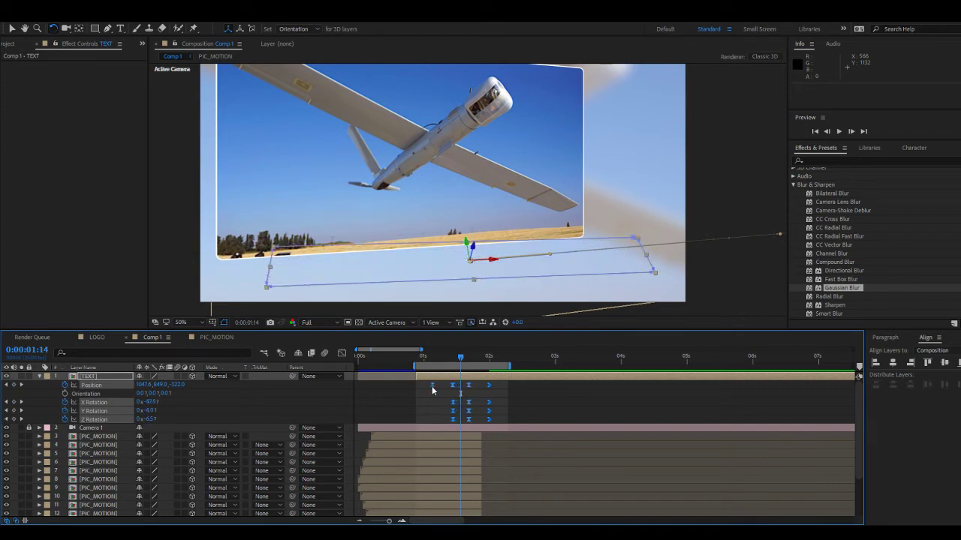
key("space")
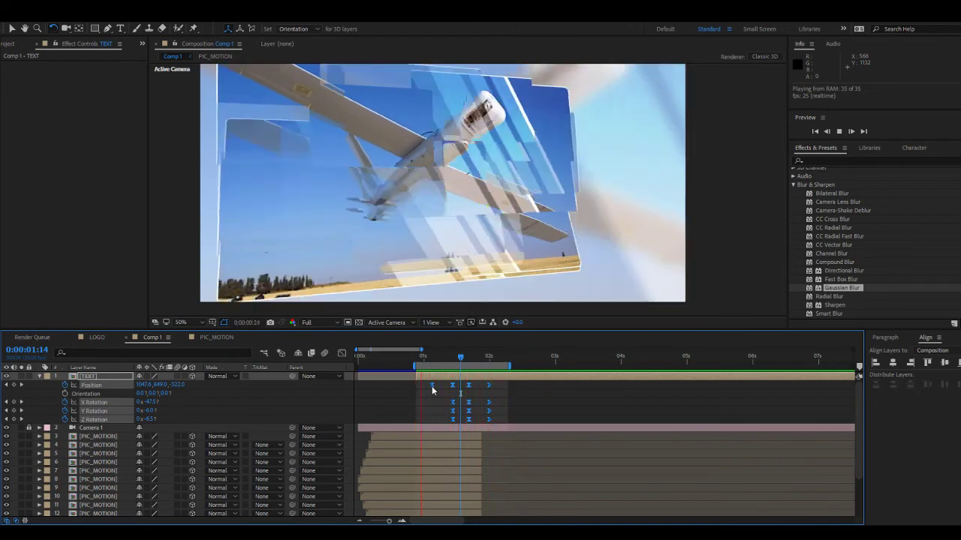
key("space")
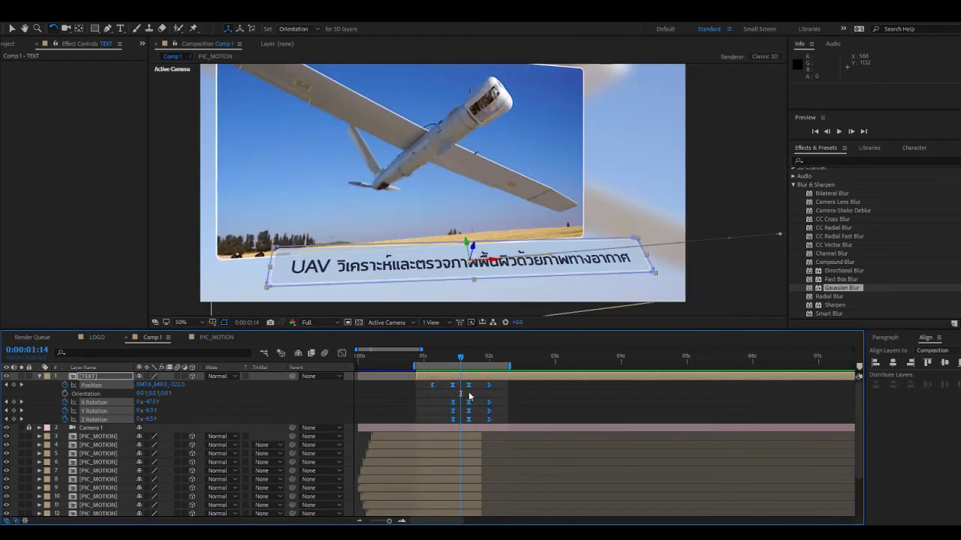
Remove the stretched TEXT keyframes, keeping only the final pose at 0:00:02:00.
left_click(447, 403)
left_click_drag(419, 364, 479, 427)
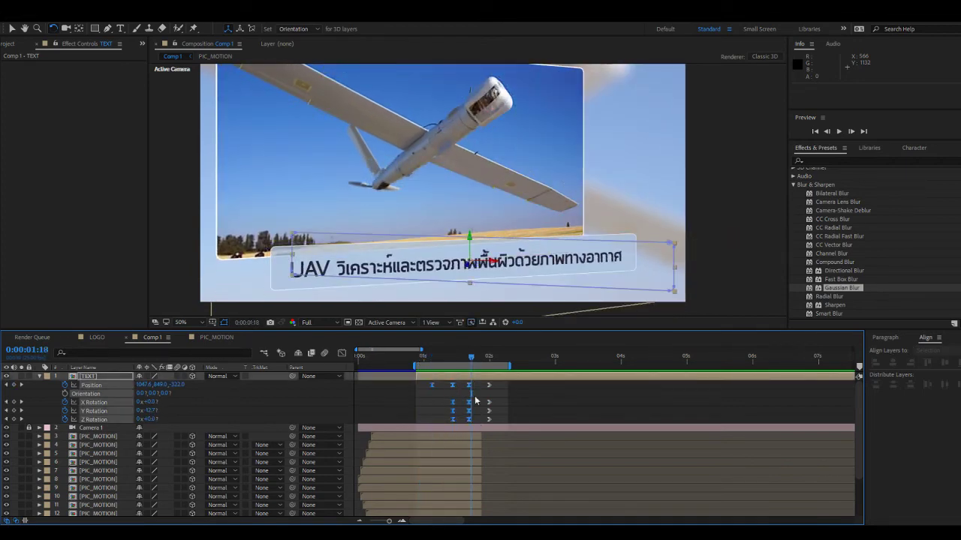
key("Delete")
At 0:00:01:02, keyframe the TEXT layer's position outside the frame at 2522.6, 849, -322 and preview the slide-in.
left_click_drag(471, 362, 428, 366)
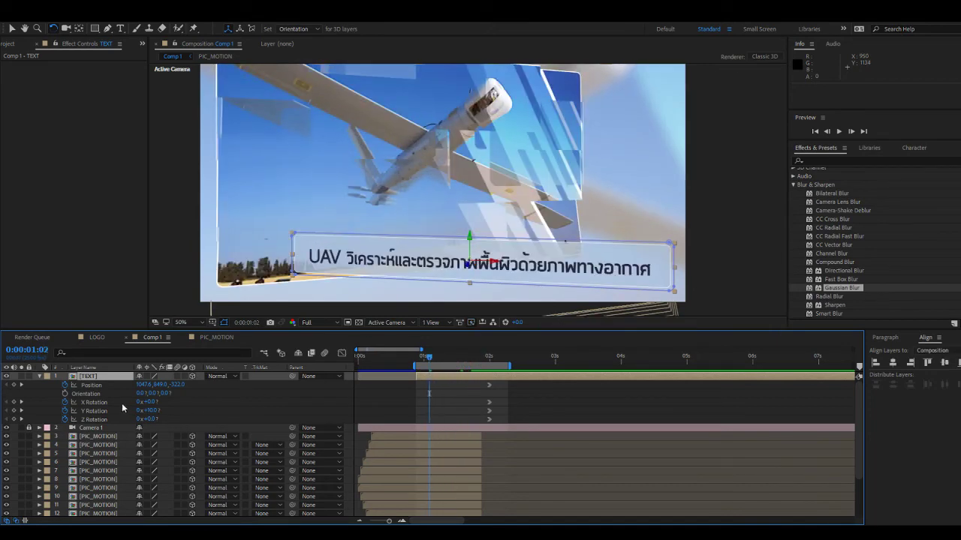
left_click(197, 406)
left_click_drag(145, 385, 919, 421)
left_click_drag(814, 403, 812, 404)
key("space")
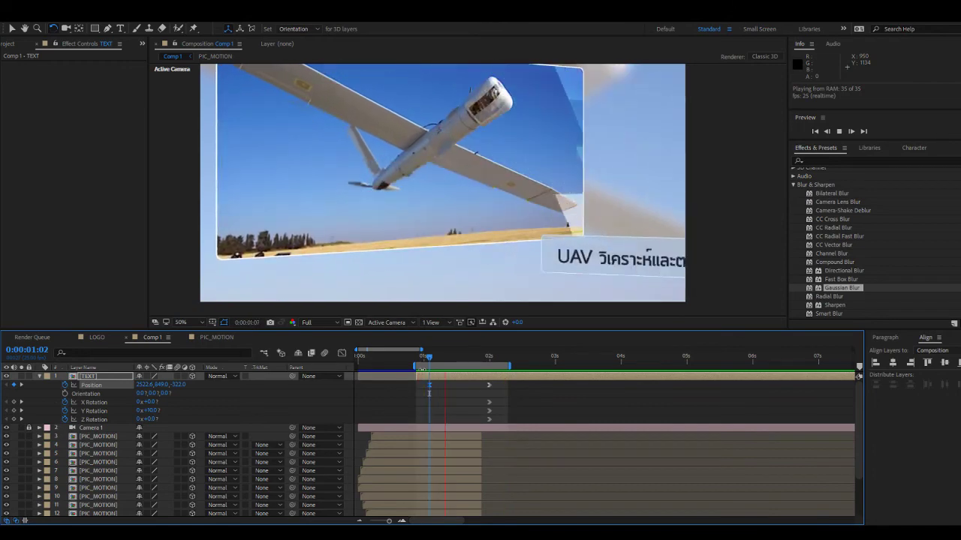
key("space")
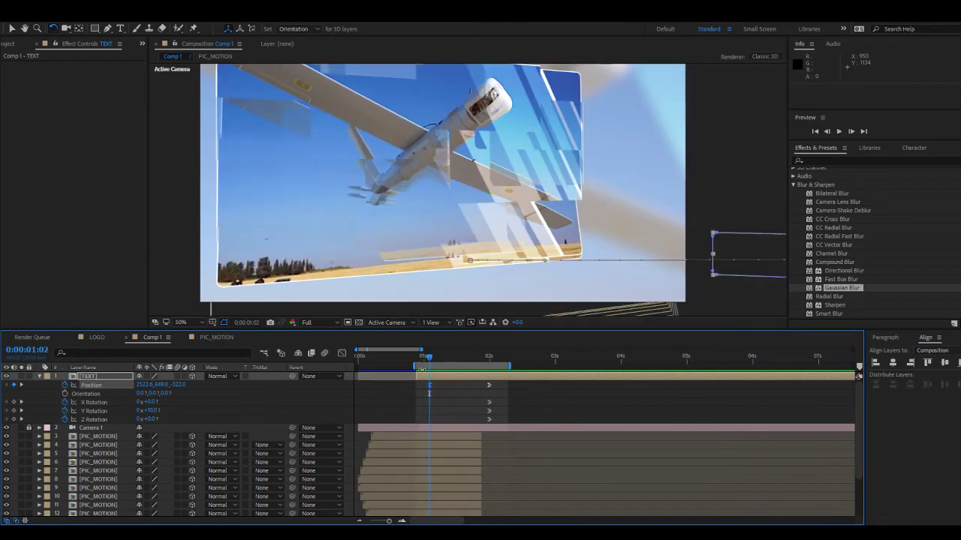
Enable motion blur for the composition and for the TEXT and PIC_MOTION layers, and preview the blurred motion.
left_click(324, 354)
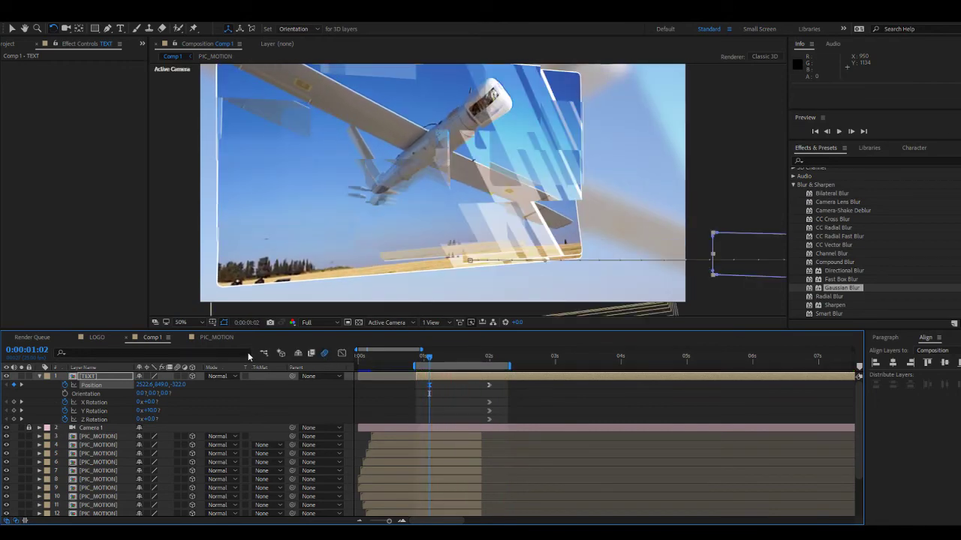
left_click(40, 377)
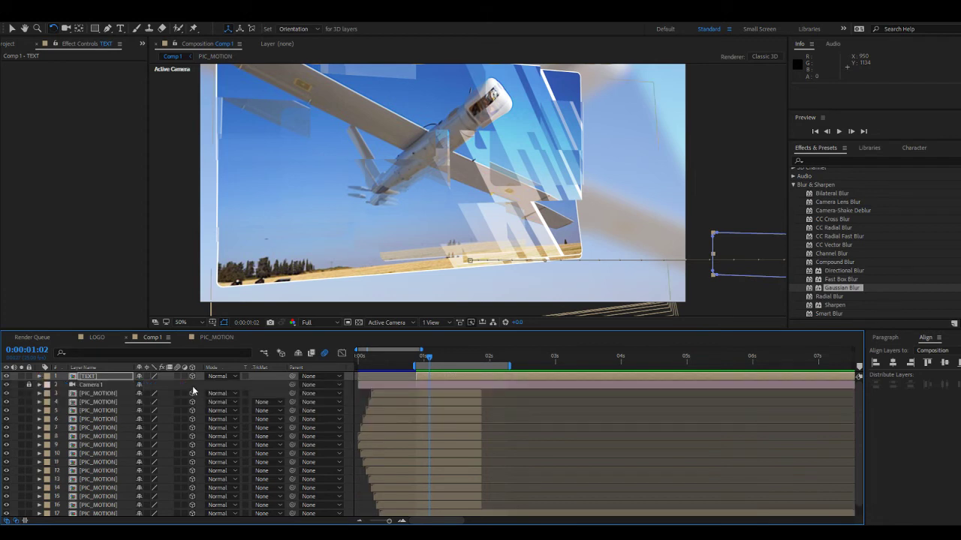
left_click_drag(177, 375, 177, 500)
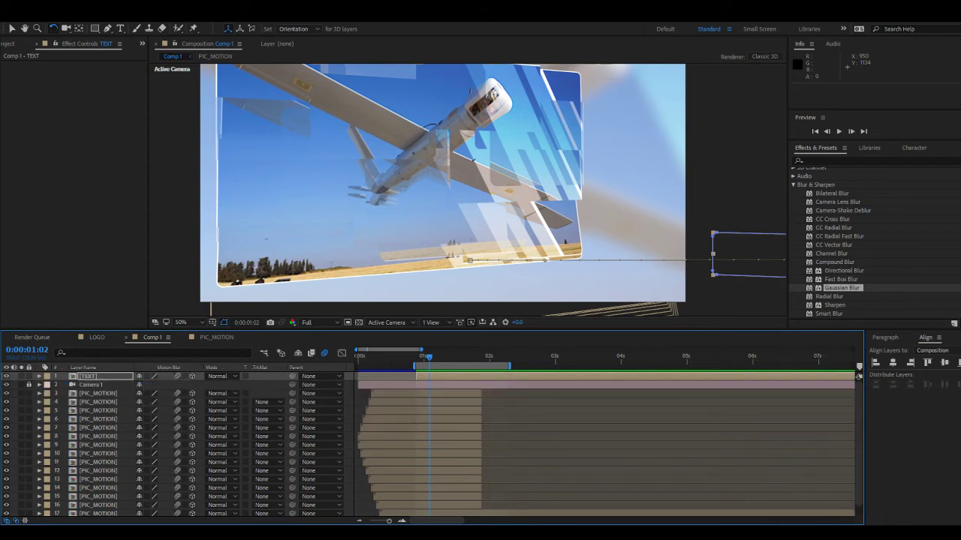
scroll(191, 492, "down", 1)
scroll(441, 422, "up", 1)
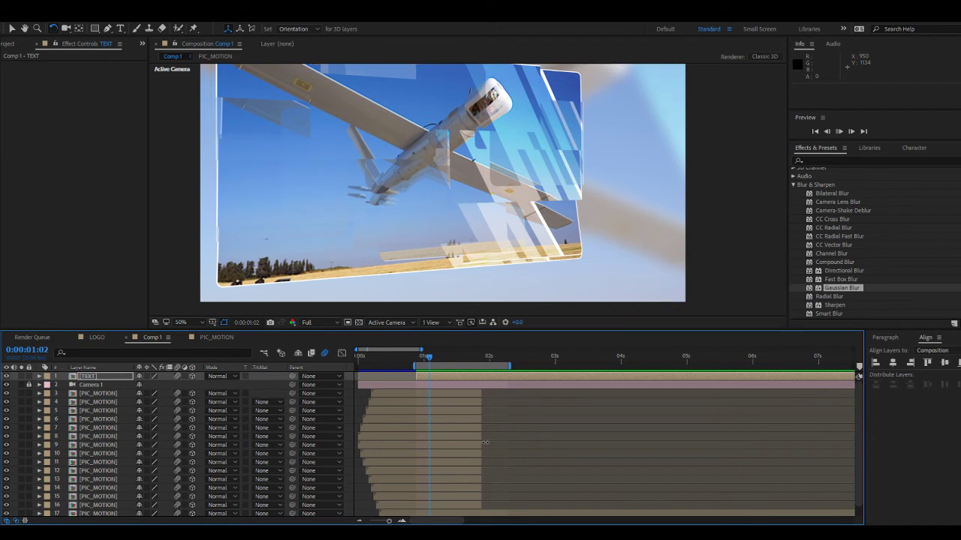
key("space")
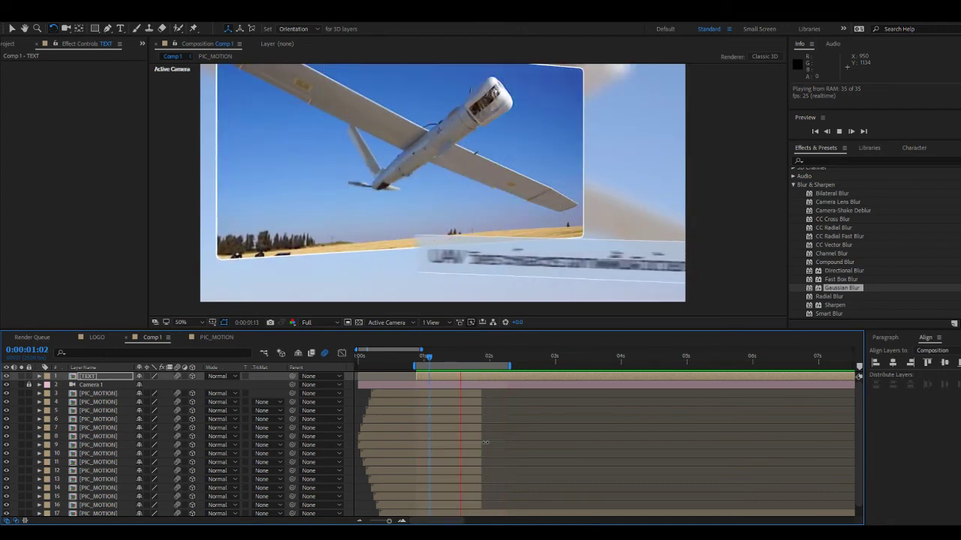
key("space")
Keyframe the TEXT layer's X rotation at 96° at 0:00:01:02 and clear the selection.
mouse_move(430, 354)
left_mouse_down()
mouse_move(492, 363)
mouse_move(430, 368)
left_mouse_up()
key("r")
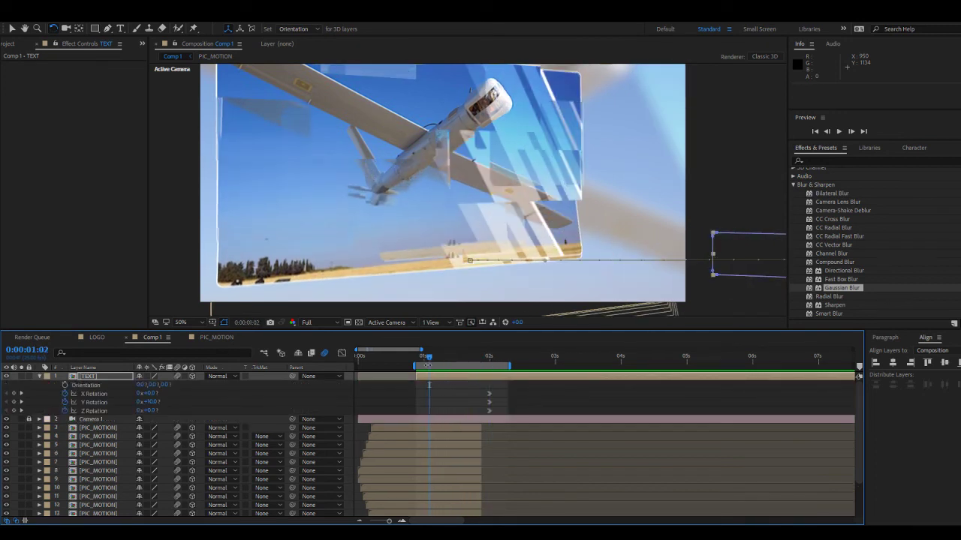
left_click_drag(152, 396, 207, 395)
left_click(458, 406)
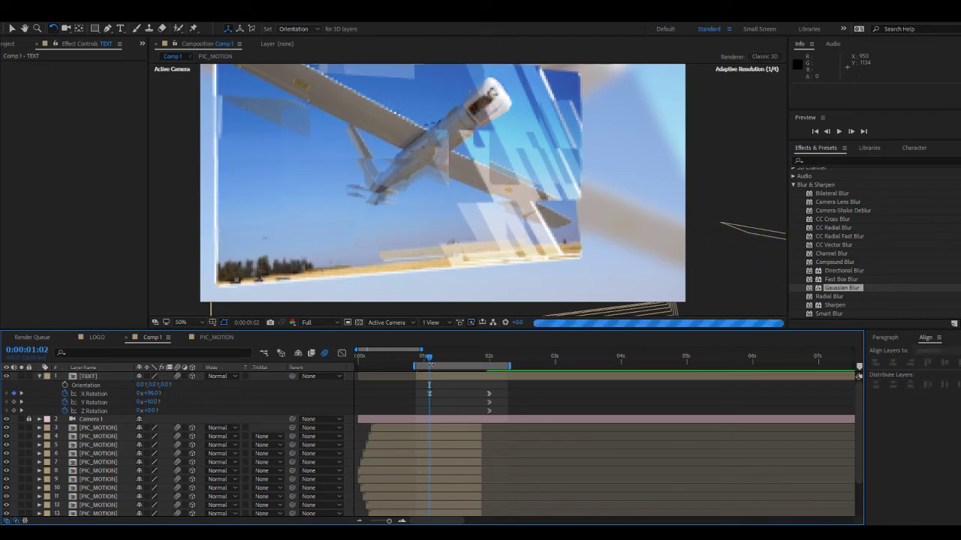
Save the project, preview the rotating caption entrance, and check the frame at 0:00:02:11.
key("ctrl+s")
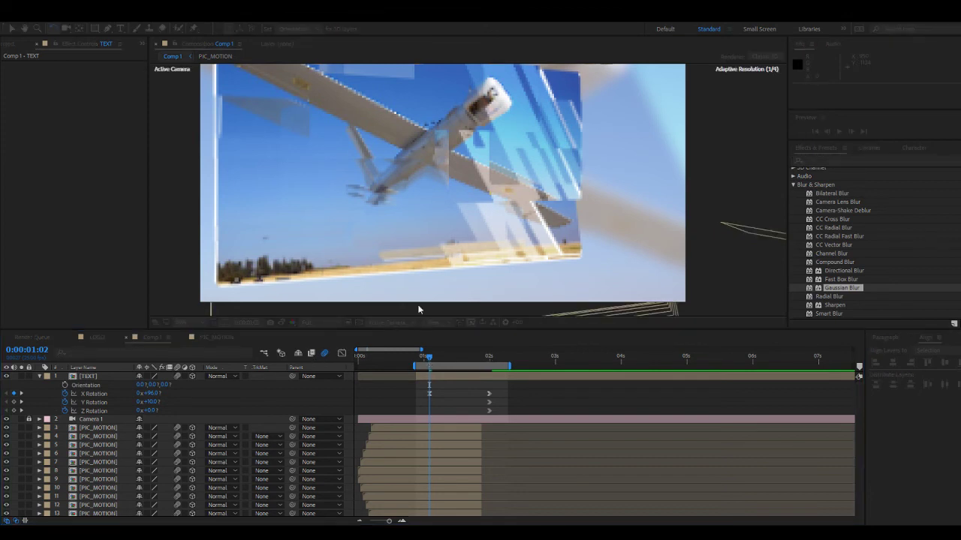
key("ctrl+s")
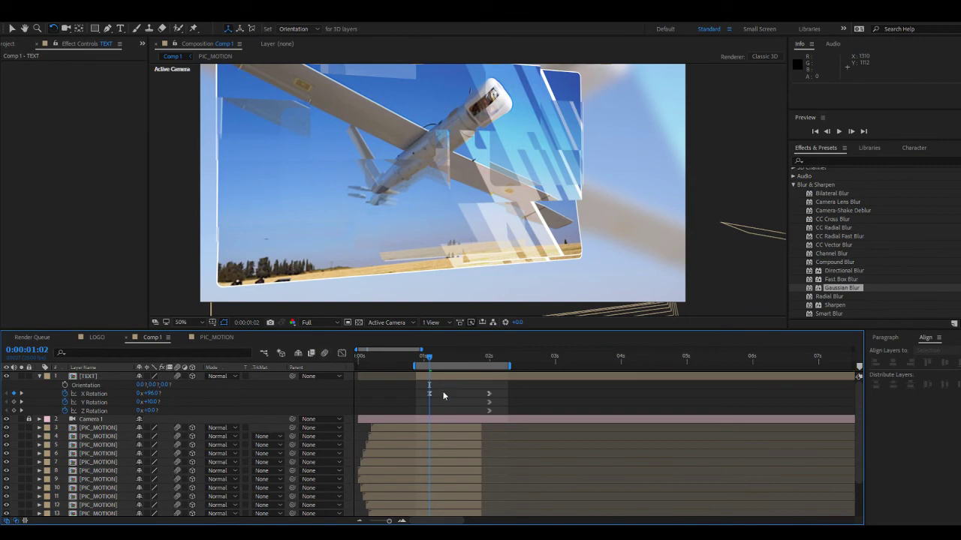
key("space")
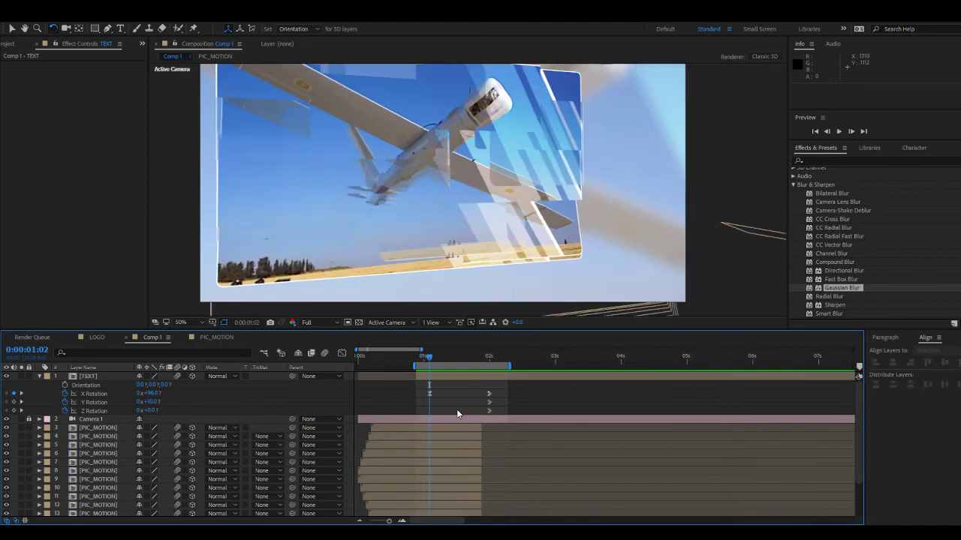
key("space")
left_click_drag(430, 357, 520, 373)
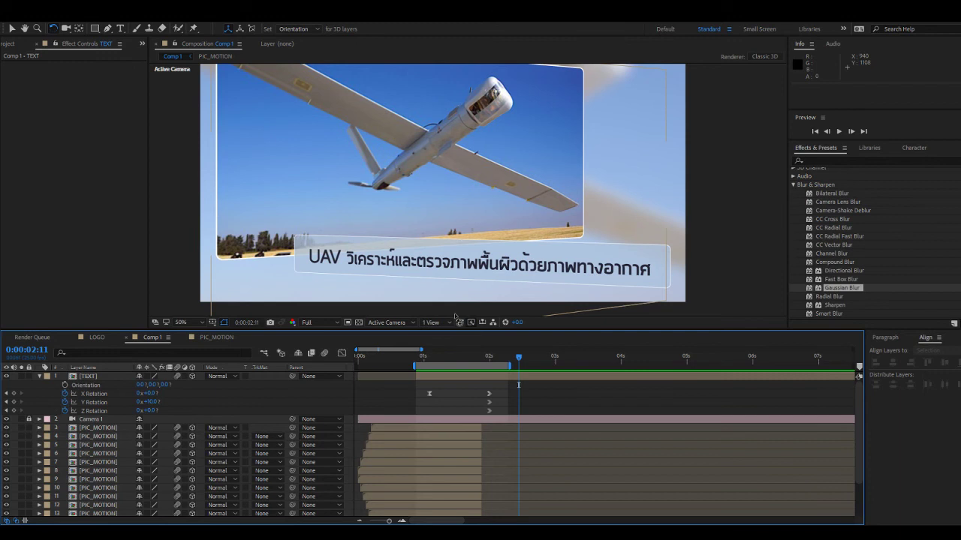
Copy Shape Layers 7, 6, 4 and 5 from inside the lowest PIC_MOTION precomposition and return to Comp 1.
left_click(490, 376)
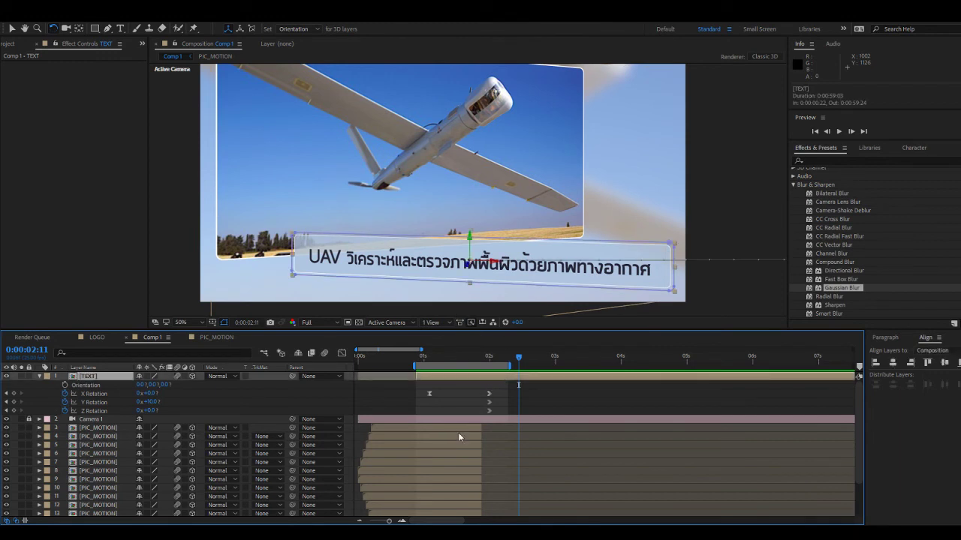
scroll(479, 448, "down", 3)
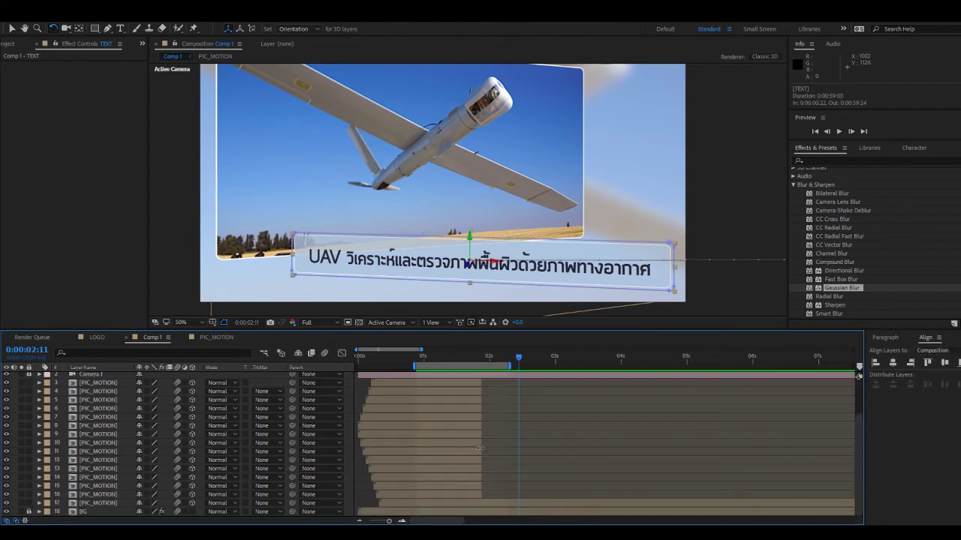
double_click(516, 504)
left_click(101, 377)
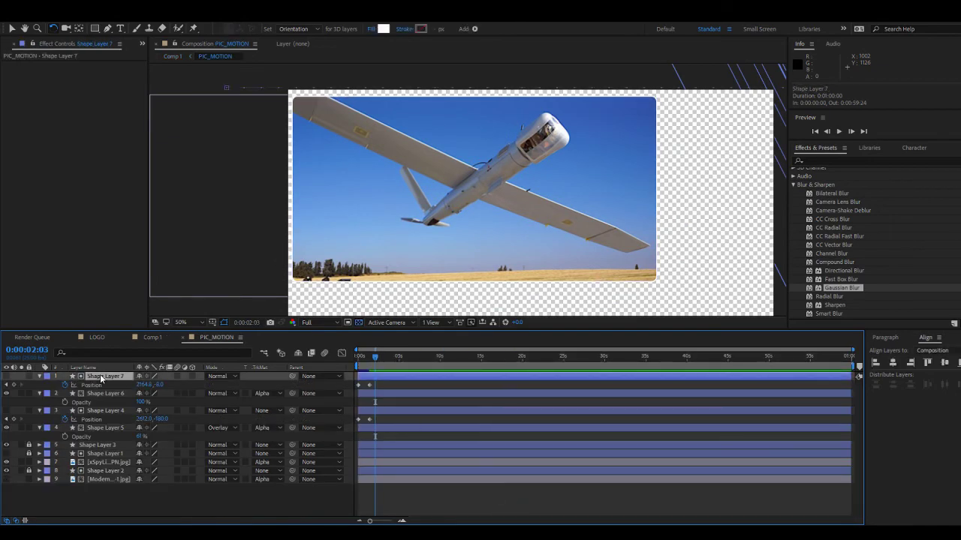
left_click(103, 425, "shift")
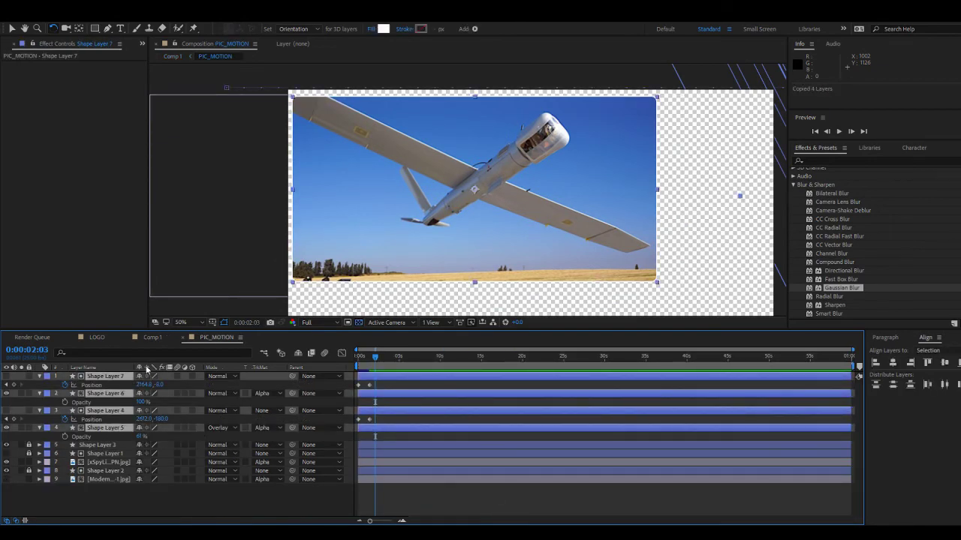
left_click(158, 338)
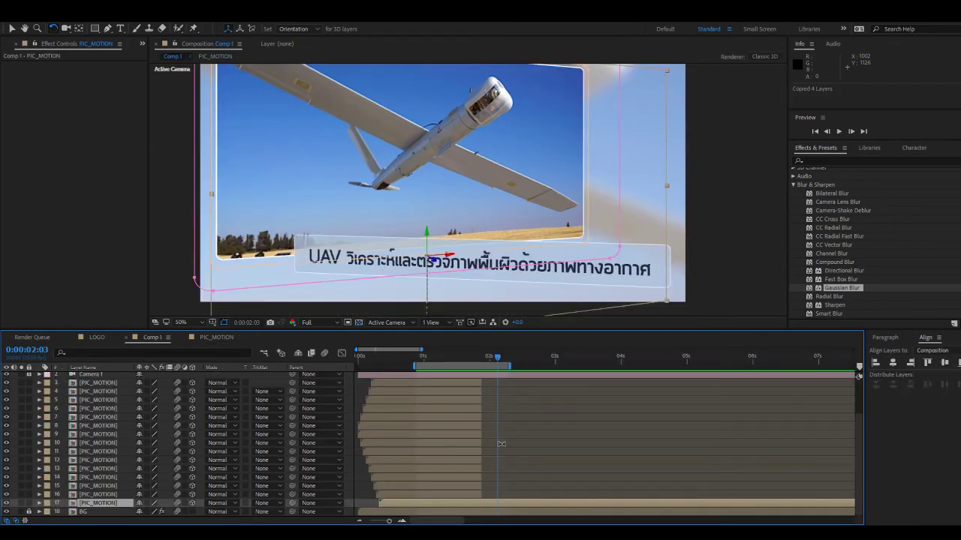
Paste the four copied shape layers into the TEXT precomposition, return to 0:00:00:00 and clear the selection.
scroll(500, 444, "up", 2)
left_click(498, 380)
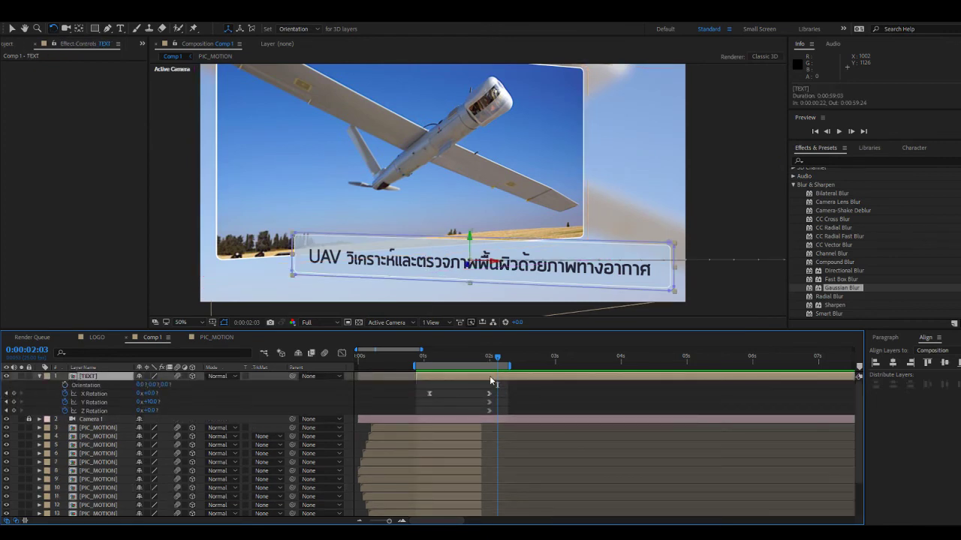
double_click(491, 380)
key("ctrl+v")
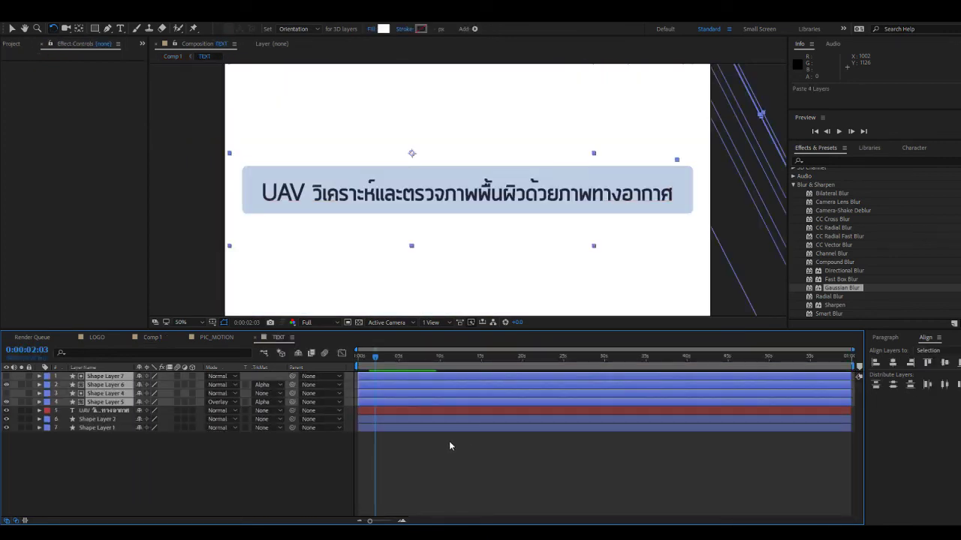
key("comma")
key("comma")
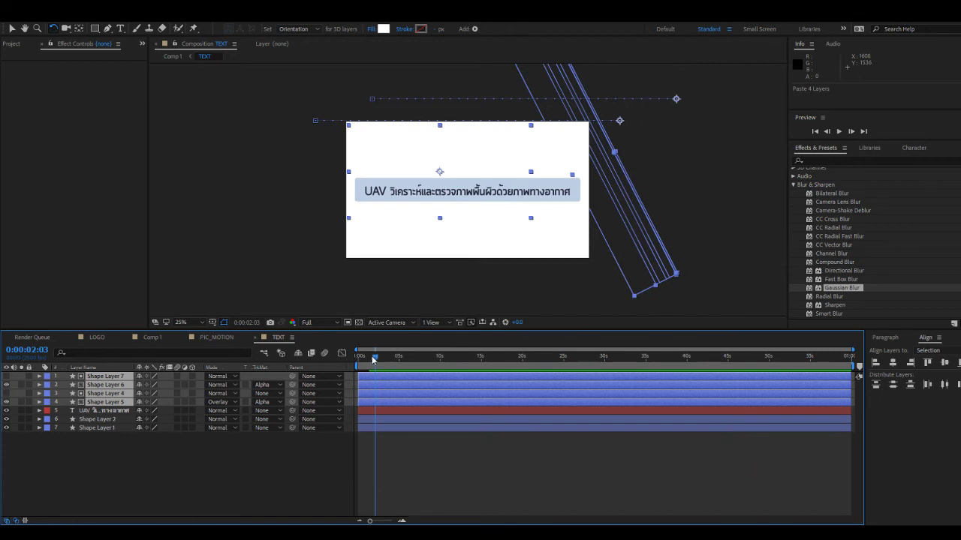
left_click_drag(373, 359, 343, 367)
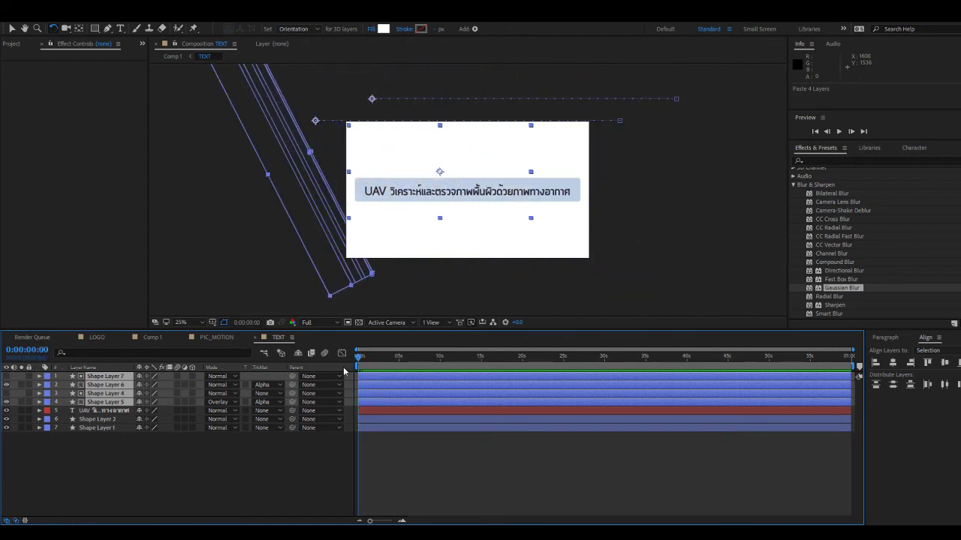
left_click(408, 467)
Set the track mattes of Shape Layers 5 and 6 to None and delete both layers.
left_click(94, 393)
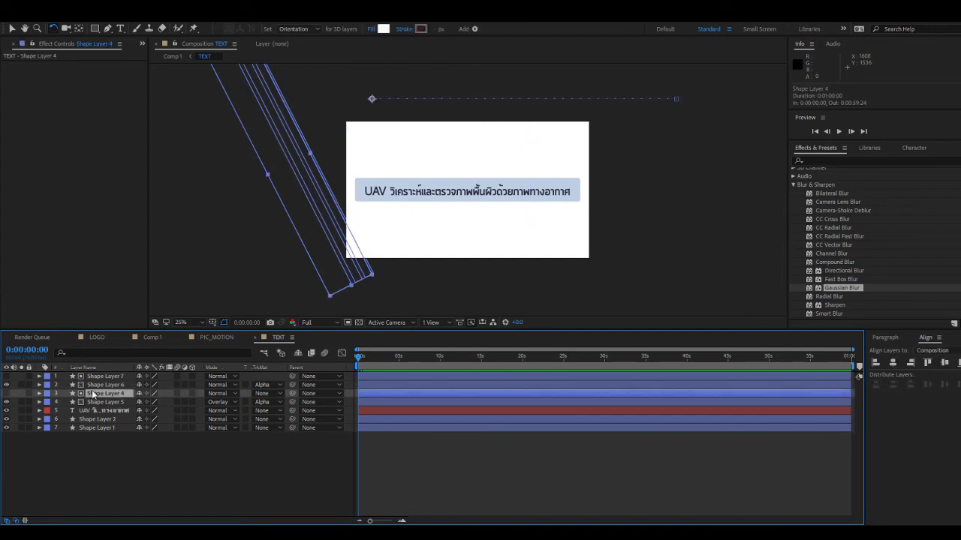
left_click(282, 409)
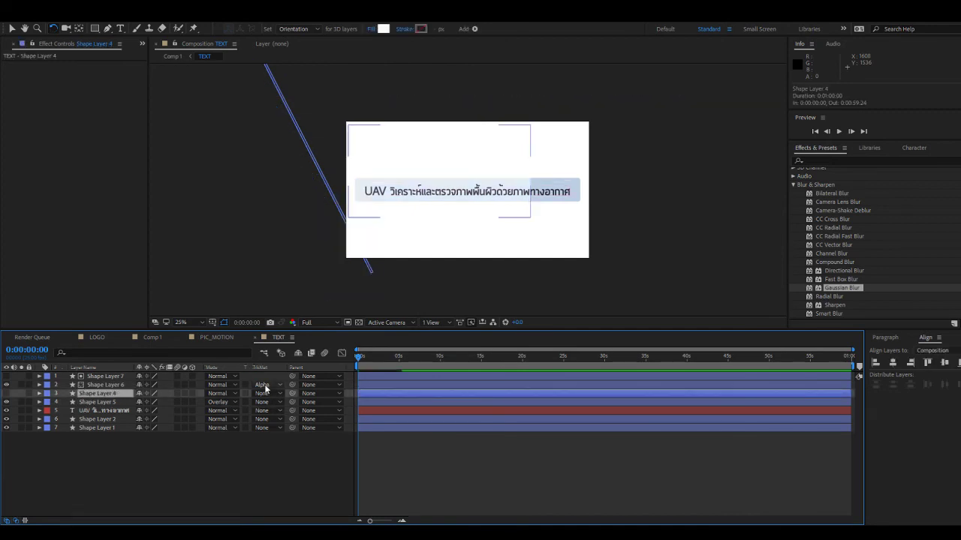
left_click(265, 386)
left_click(283, 396)
left_click(96, 402)
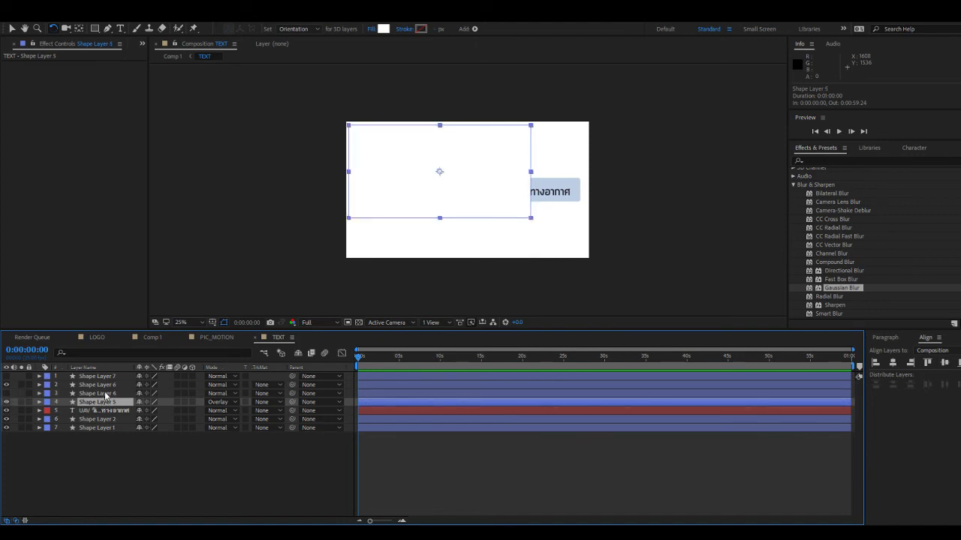
key("Delete")
left_click(103, 385)
key("Delete")
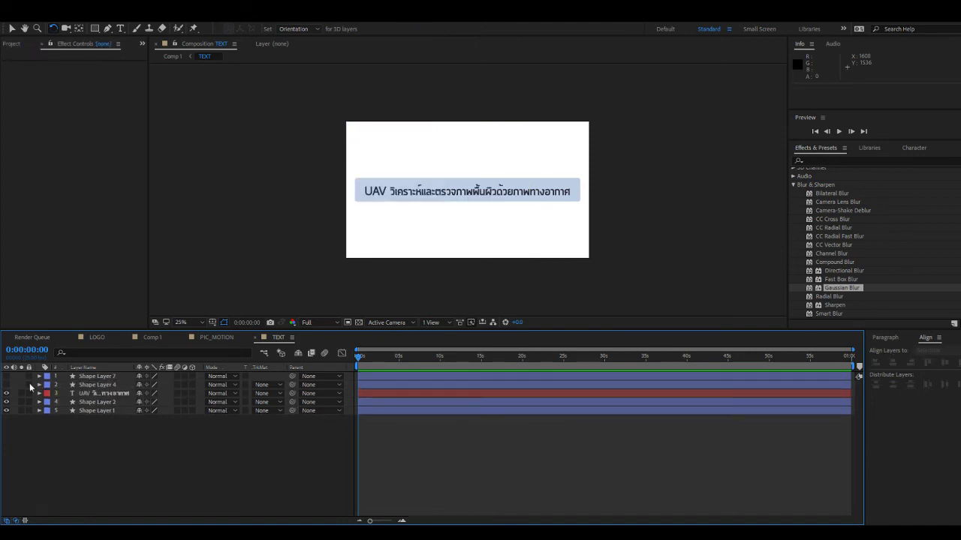
Duplicate Shape Layer 2 twice, placing one copy directly below Shape Layer 4 and the other directly below Shape Layer 7.
left_click(104, 402)
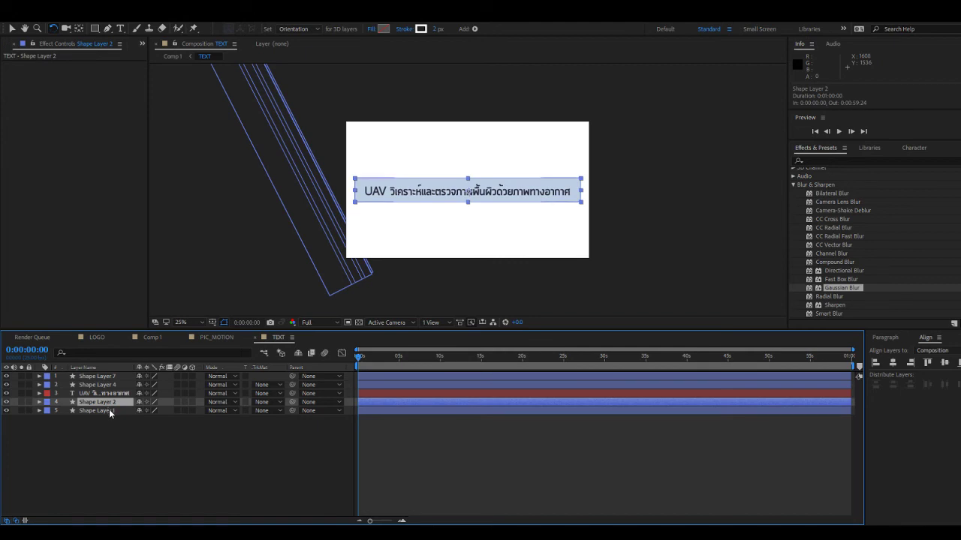
key("ctrl+d")
left_click_drag(103, 403, 106, 385)
key("ctrl+d")
left_click(110, 378)
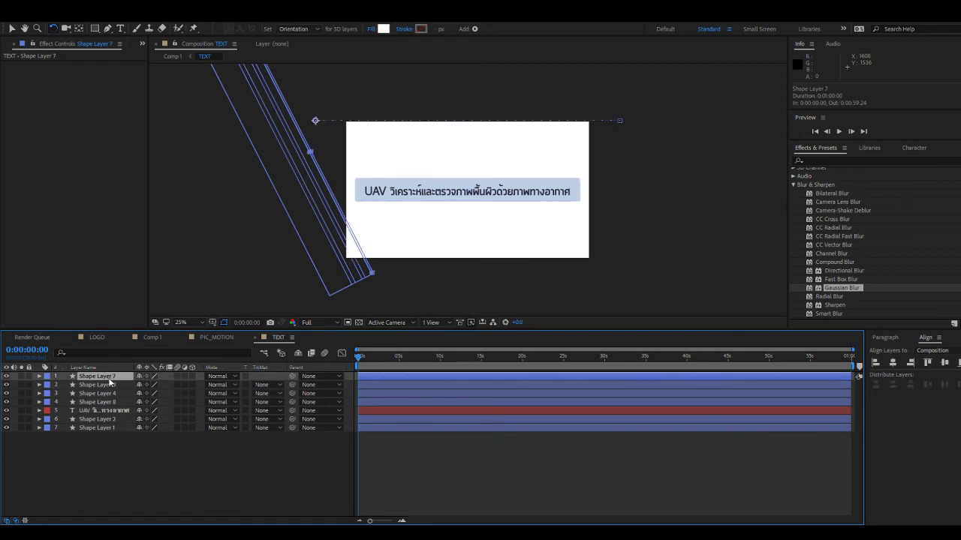
Set Alpha track mattes on Shape Layers 9 and 8, using Shape Layers 7 and 4 above them.
left_click(111, 385)
left_click(295, 410)
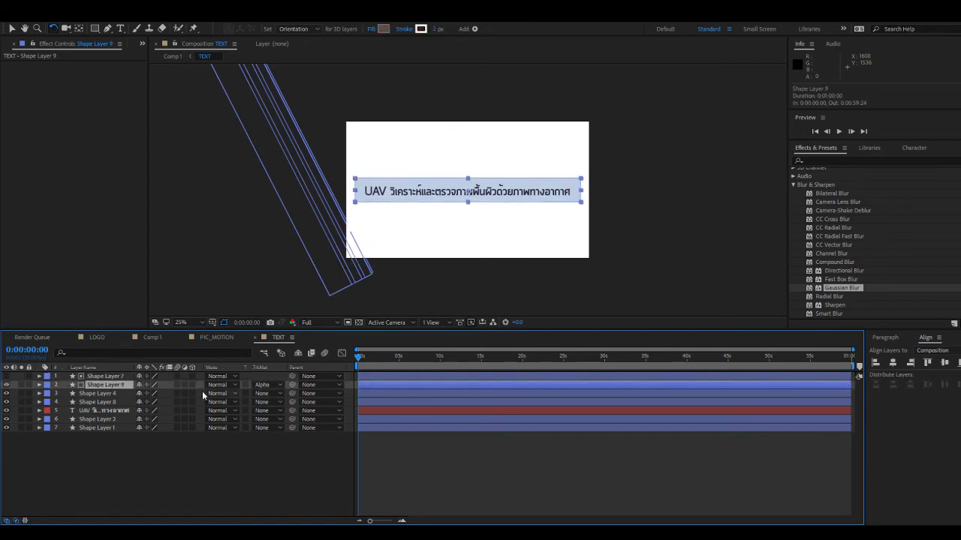
left_click(114, 402)
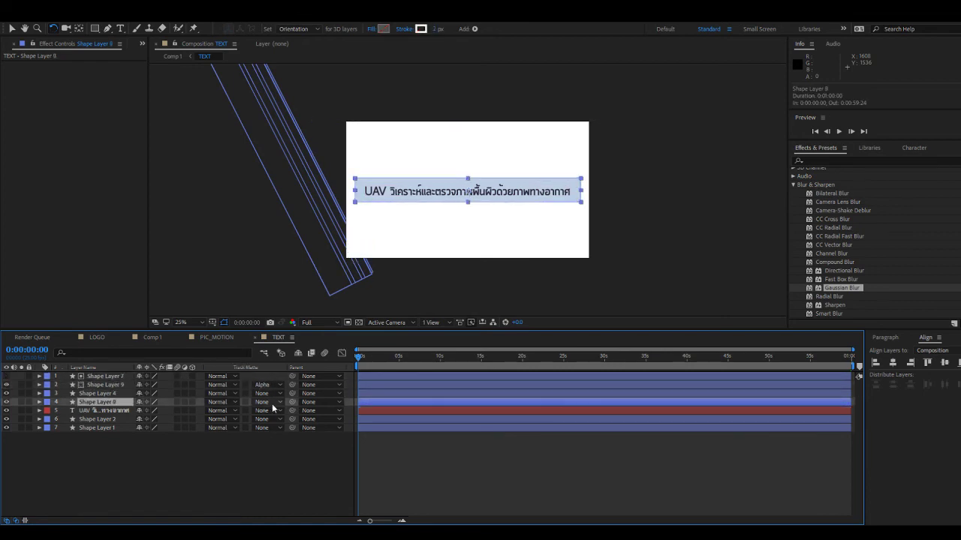
left_click(415, 441)
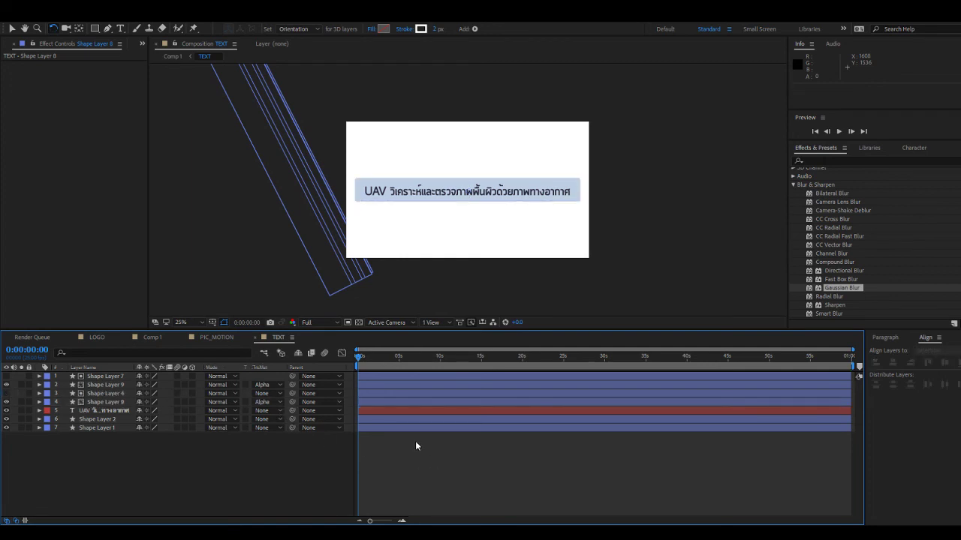
At 0:00:00:14, try an Alpha Inverted track matte on Shape Layer 8 and undo it.
left_click(380, 362)
left_click_drag(380, 362, 363, 362)
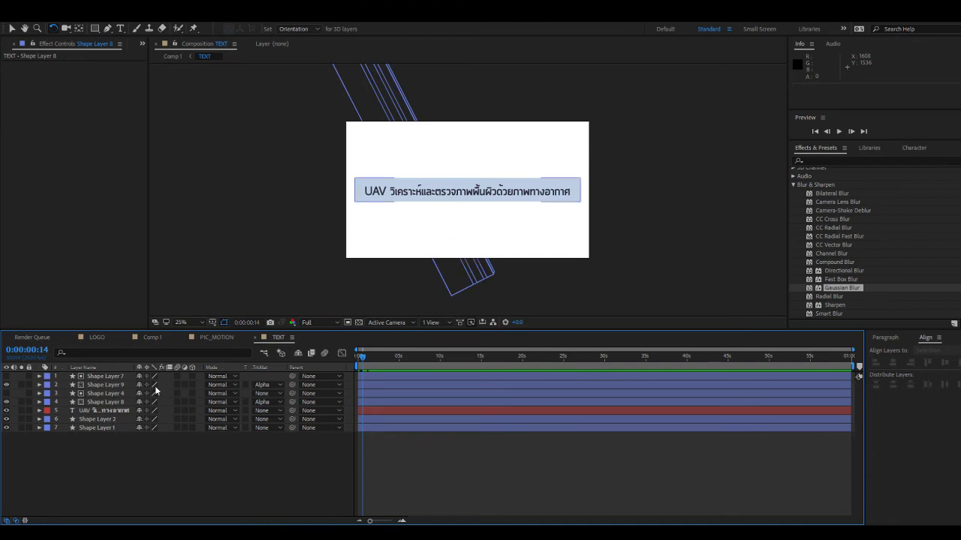
left_click(264, 395)
left_click(264, 395)
left_click(275, 402)
left_click(282, 414)
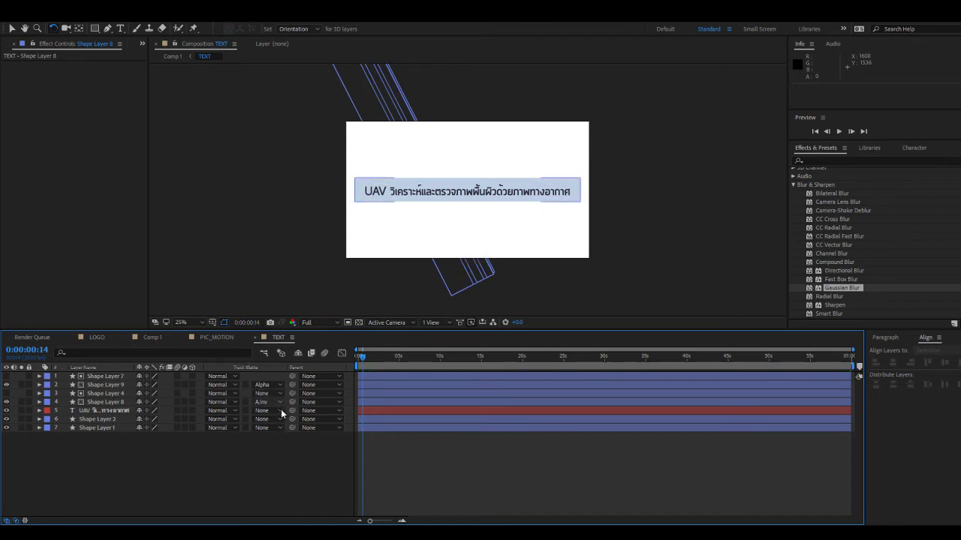
key("ctrl+z")
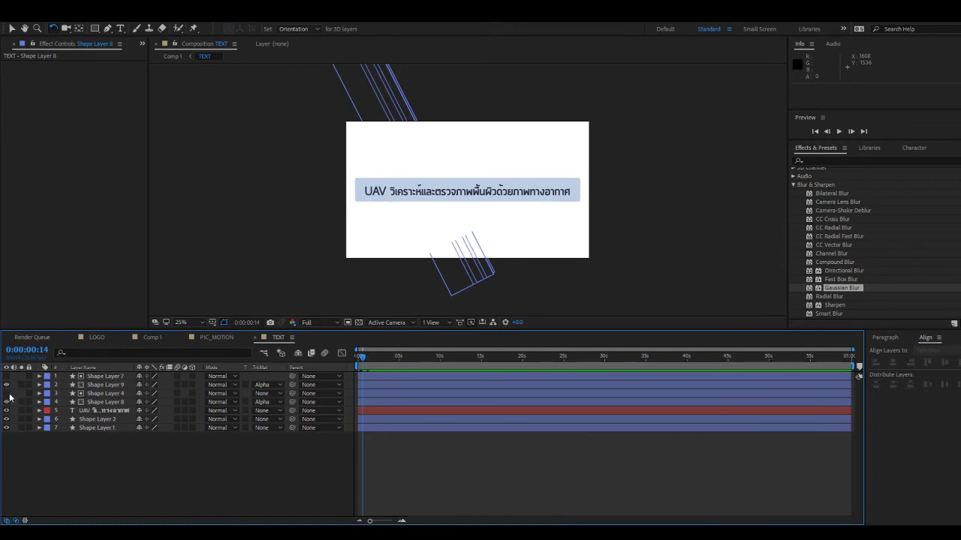
Show Shape Layers 4 and 7 to inspect the bars, and remove the track mattes from Shape Layers 9 and 8.
left_click(8, 394)
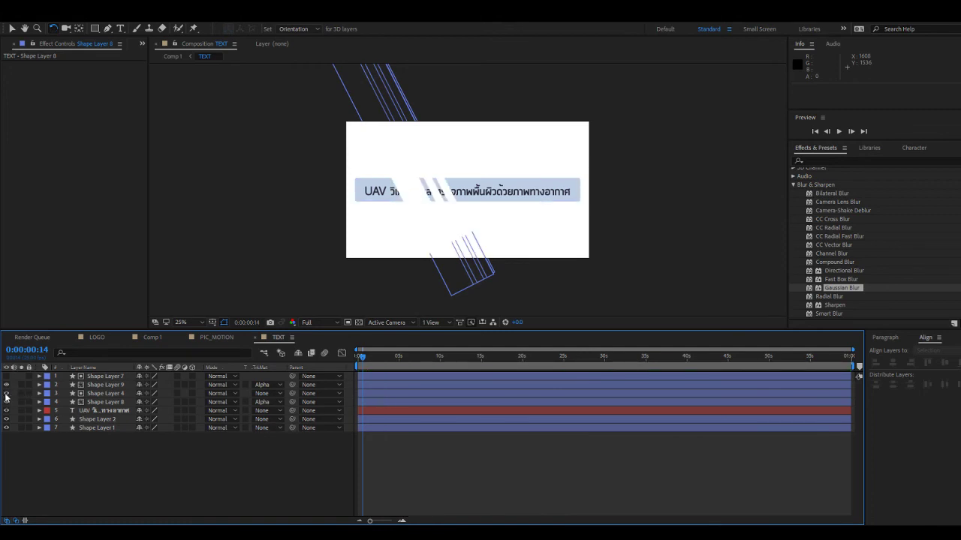
key("space")
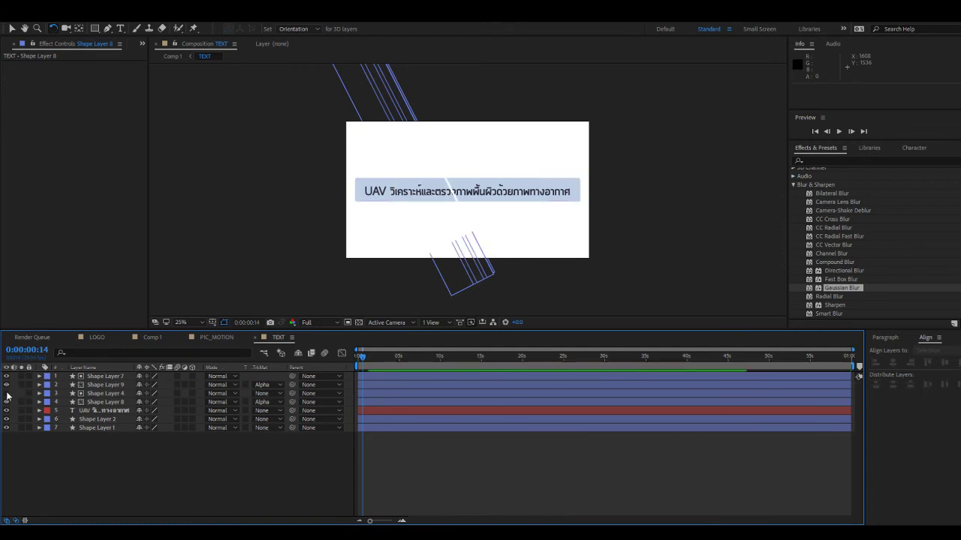
key("space")
left_click(269, 386)
left_click(273, 395)
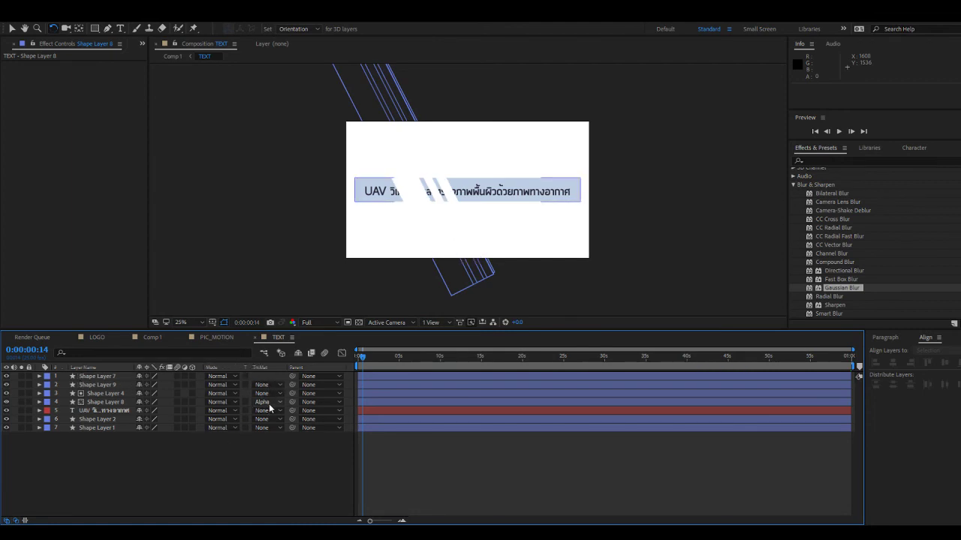
Move Shape Layer 9 above Shape Layer 7 and set Shape Layer 7's track matte to Alpha.
left_click(100, 377)
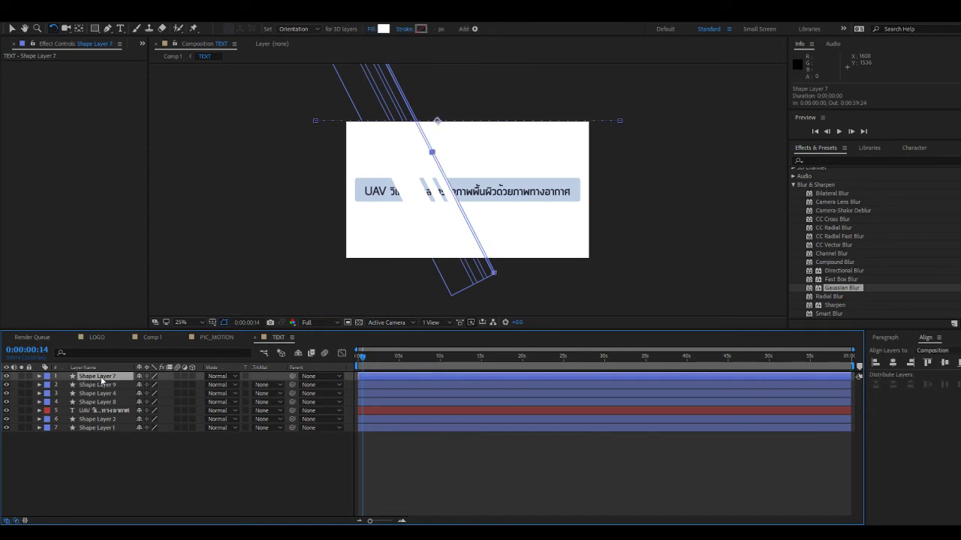
mouse_move(94, 379)
left_mouse_down()
mouse_move(97, 397)
mouse_move(94, 388)
left_mouse_up()
left_click(94, 379)
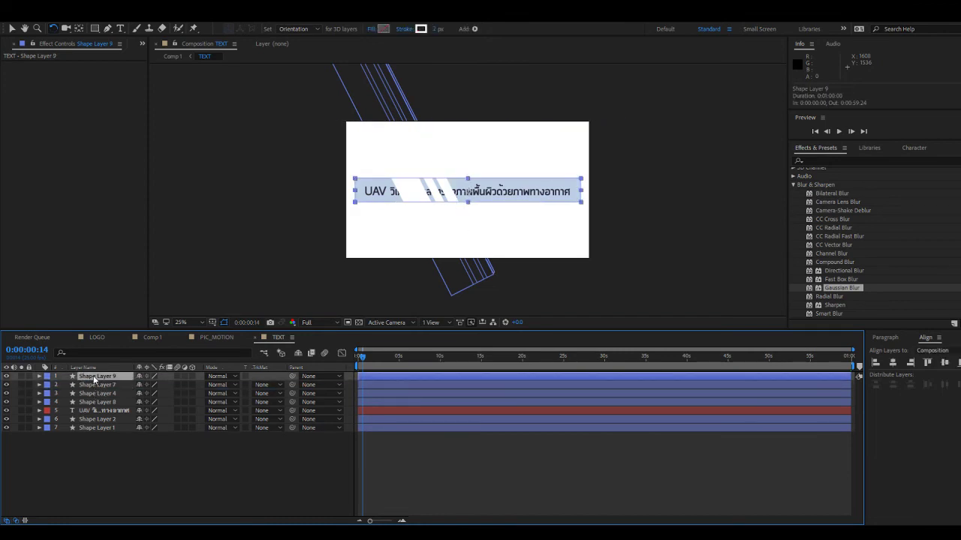
left_click(101, 384)
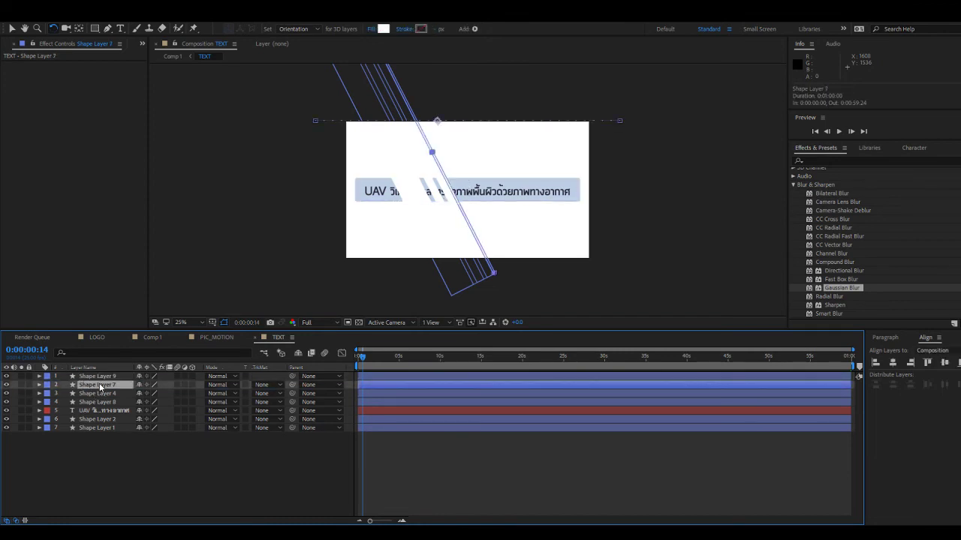
left_click(267, 384)
left_click(275, 415)
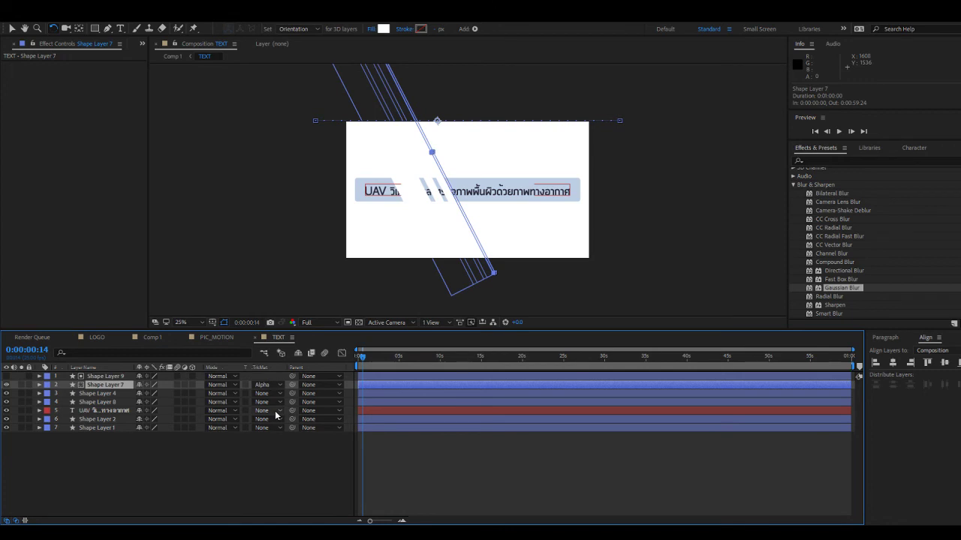
left_click(217, 470)
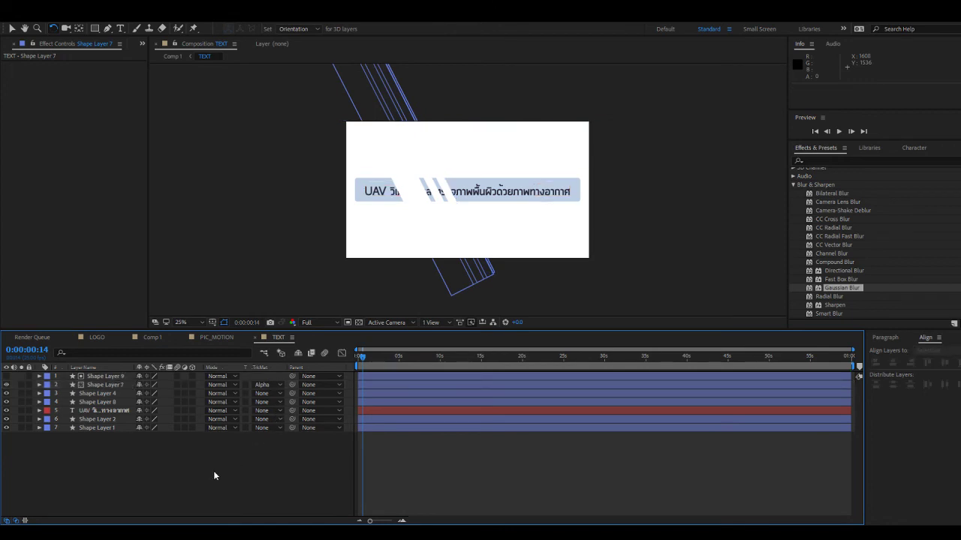
Move Shape Layer 8 above Shape Layer 4 and matte Shape Layer 4 with it, trying Alpha and Alpha Inverted.
left_click(93, 393)
left_click(96, 401)
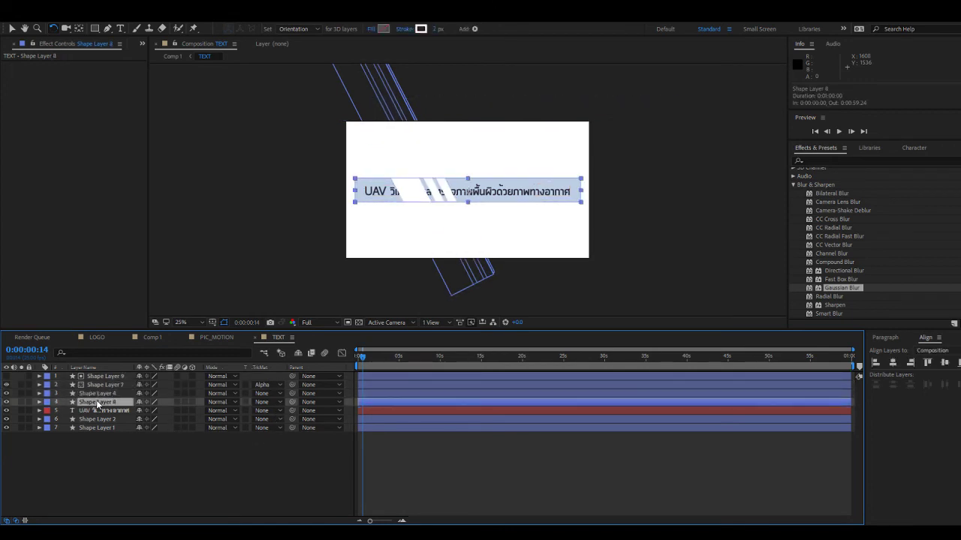
left_click_drag(114, 403, 112, 393)
left_click(121, 403)
left_click(269, 402)
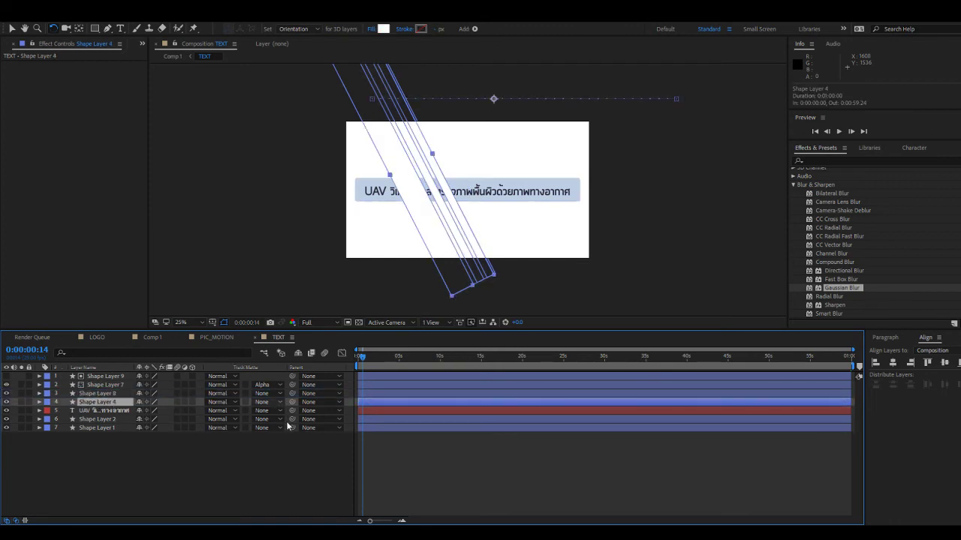
left_click(287, 426)
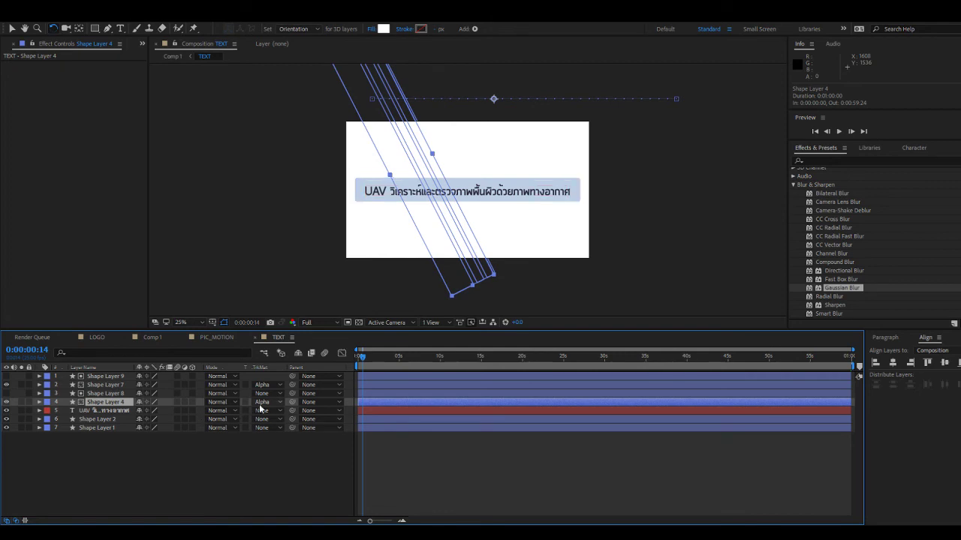
left_click(278, 438)
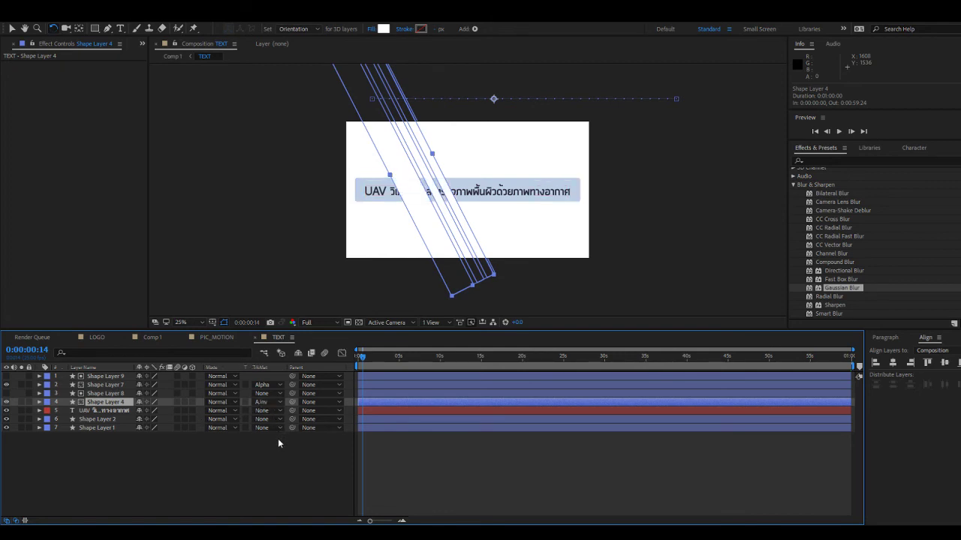
Turn on the transparency grid and set Shape Layer 4's track matte to Alpha.
left_click(414, 459)
left_click(358, 322)
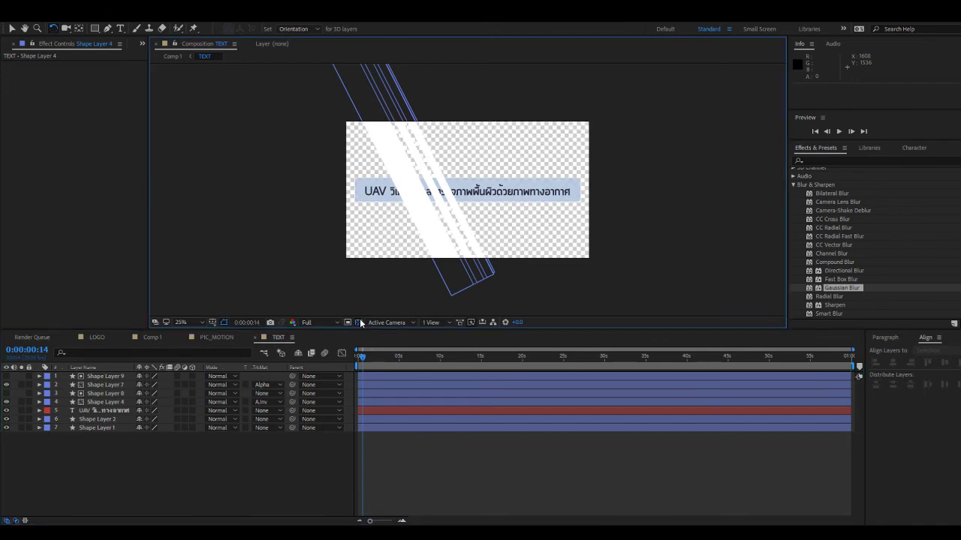
left_click(104, 402)
left_click(288, 404)
left_click(269, 402)
left_click(284, 430)
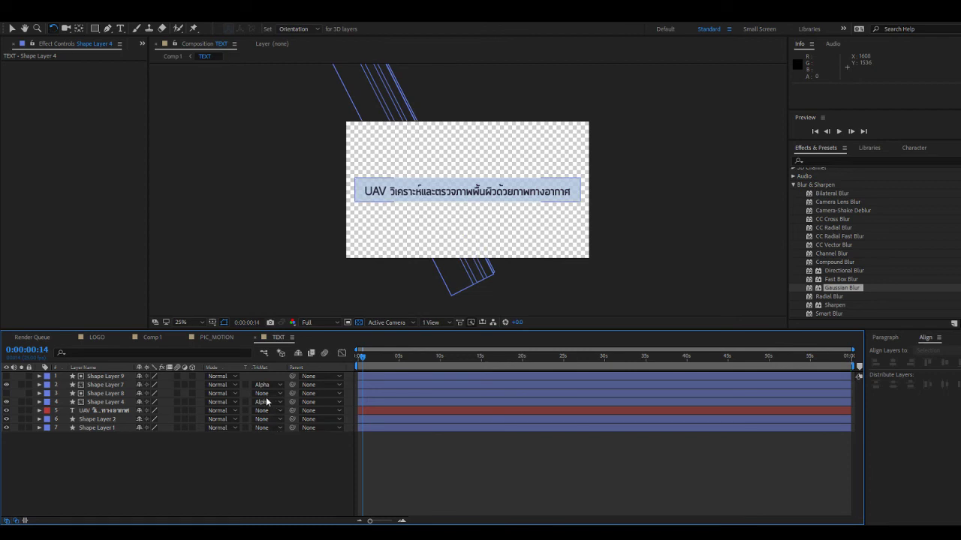
Reveal the Opacity of Shape Layers 9, 8, 7 and 4, and move the current time to 0:00:00:23.
left_click(116, 393)
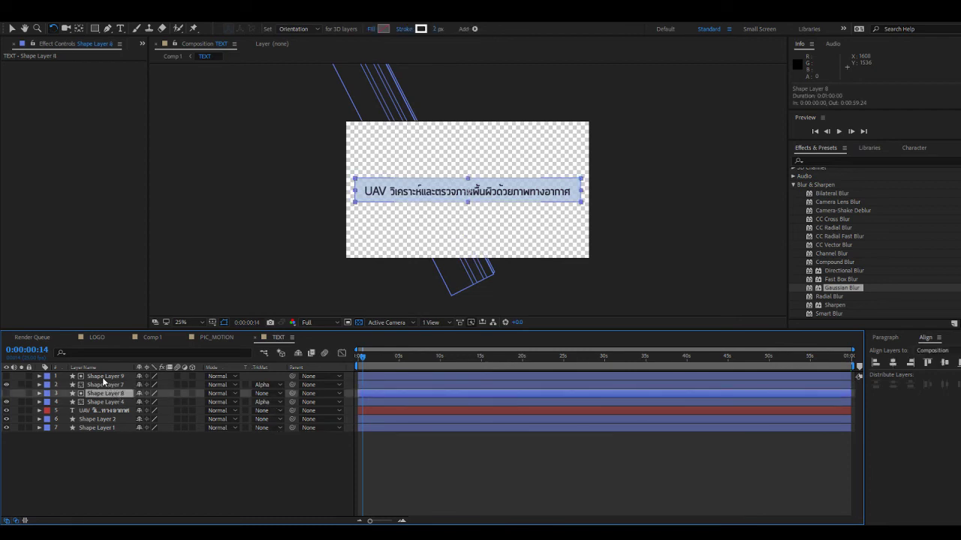
left_click(103, 377, "ctrl")
key("t")
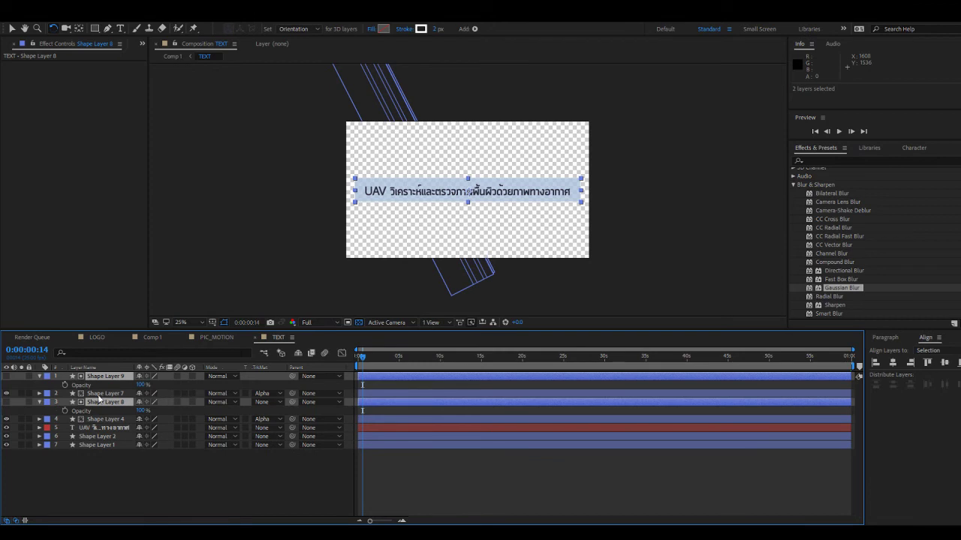
left_click(98, 394)
left_click(103, 419, "ctrl")
key("t")
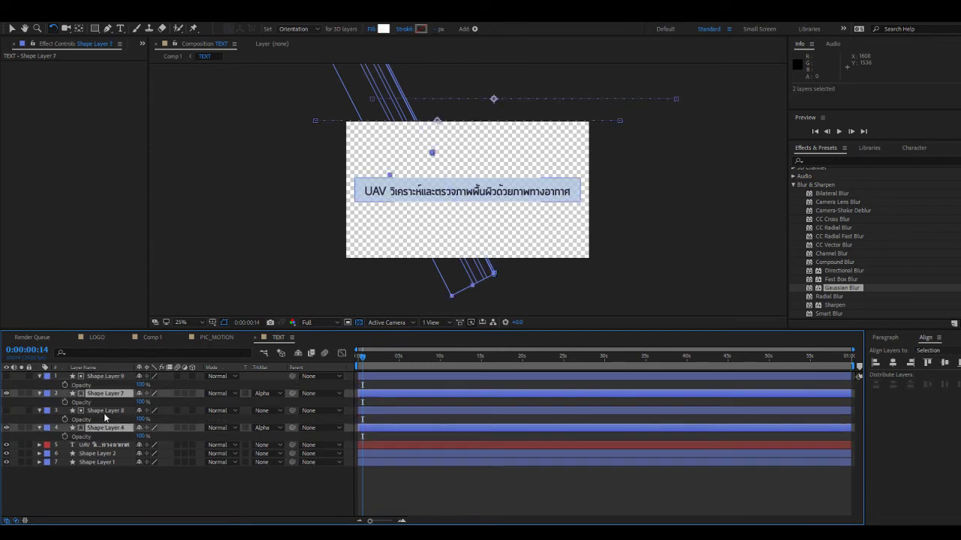
left_click(327, 515)
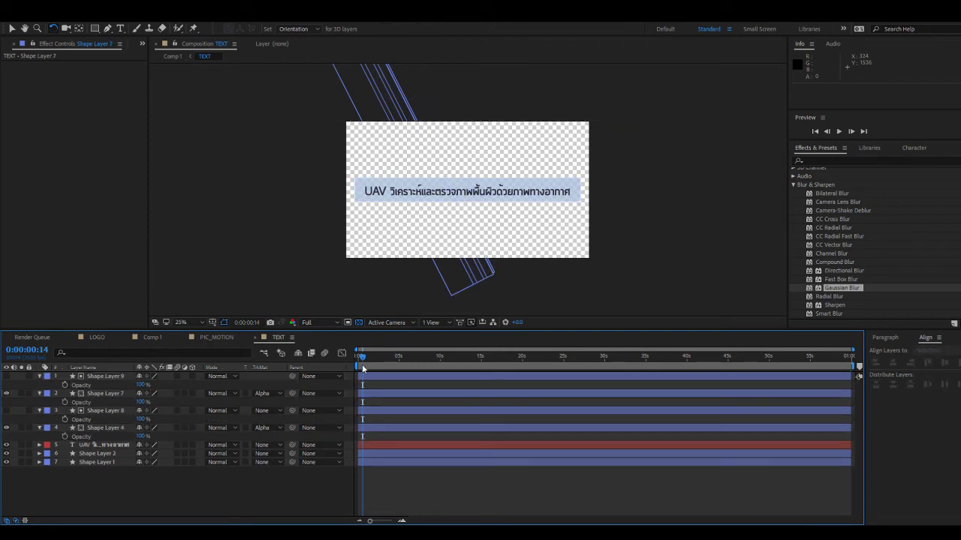
mouse_move(362, 367)
left_mouse_down()
mouse_move(385, 367)
mouse_move(367, 368)
left_mouse_up()
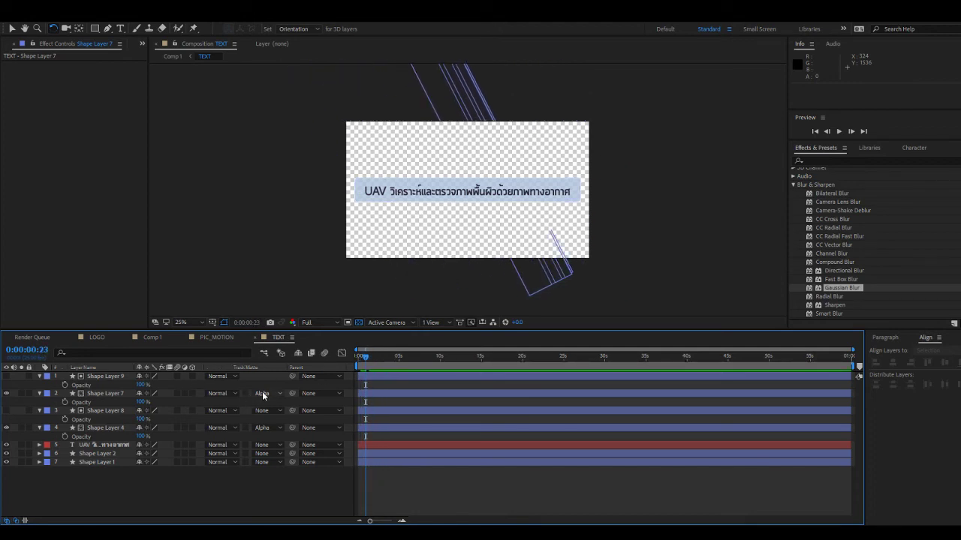
Try Luma and Alpha Inverted track mattes on Shape Layer 7, and set it back to Alpha.
left_click(281, 437)
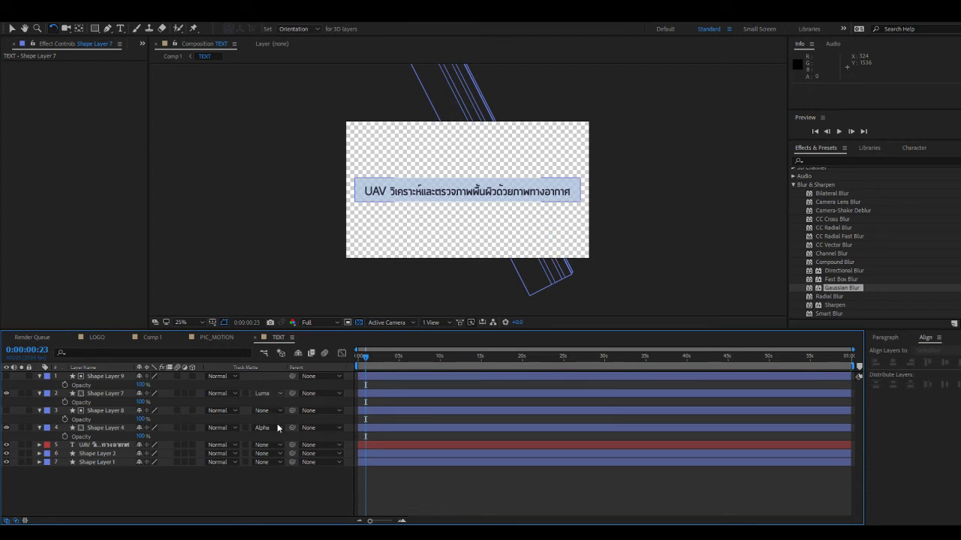
left_click(277, 428)
left_click(90, 378)
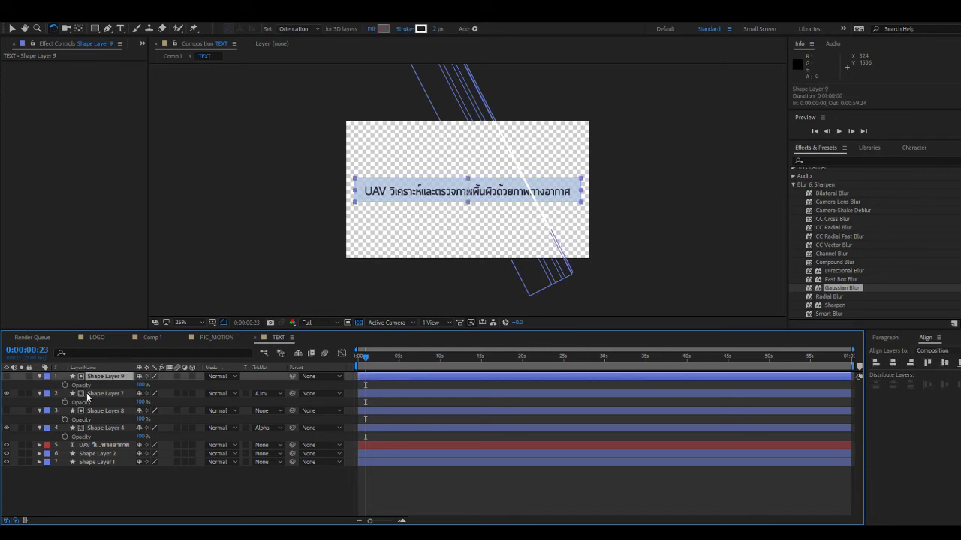
left_click(89, 394)
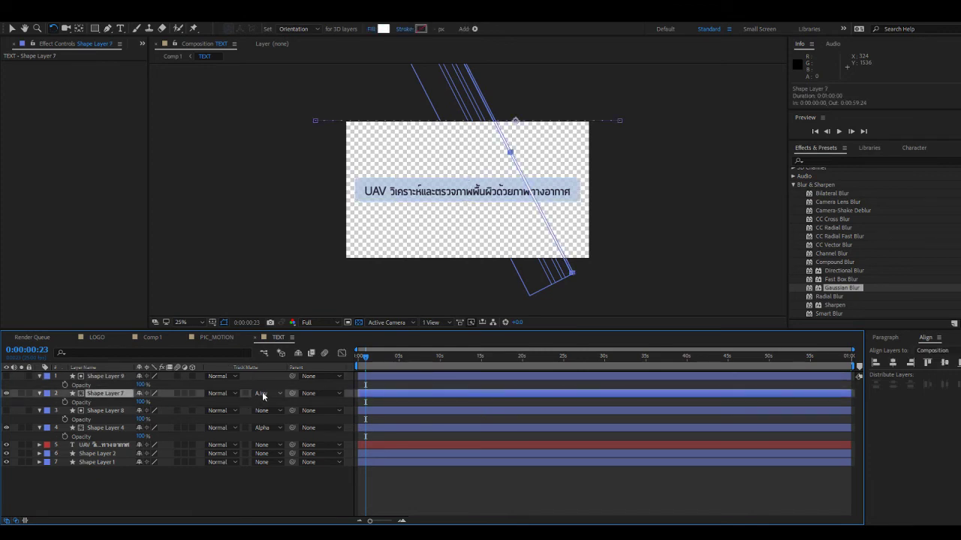
left_click(275, 418)
left_click(424, 500)
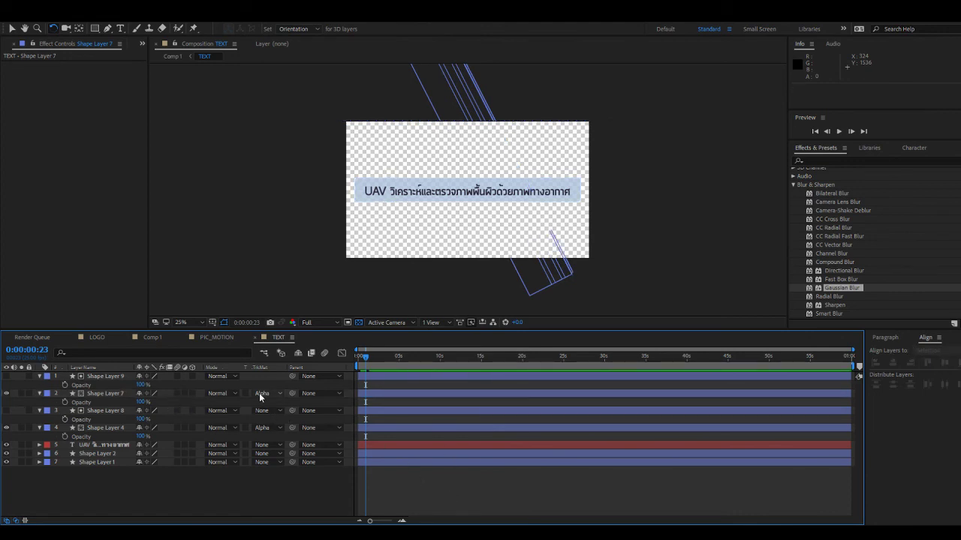
Make Shape Layers 9 and 8 visible and set the track mattes of Shape Layers 7 and 4 to None.
left_click(92, 394)
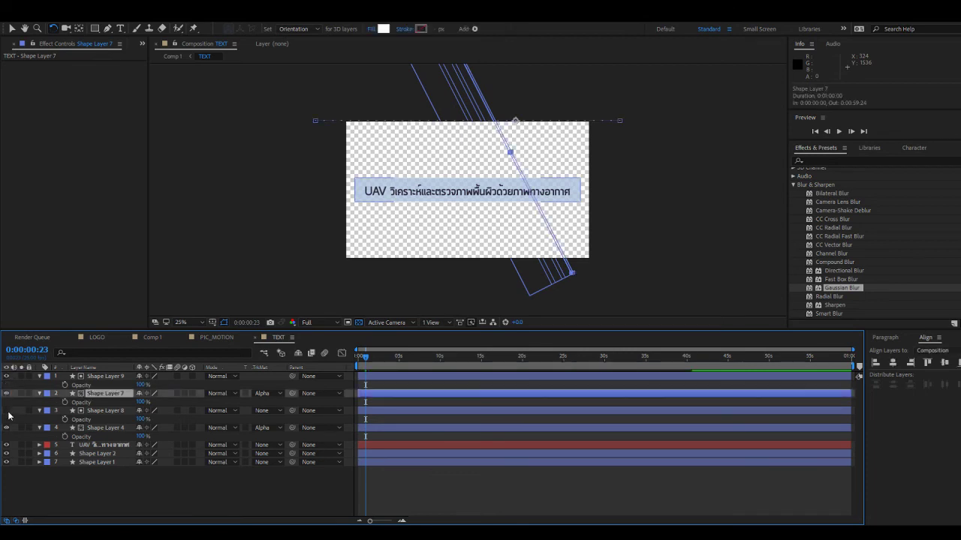
left_click(116, 378)
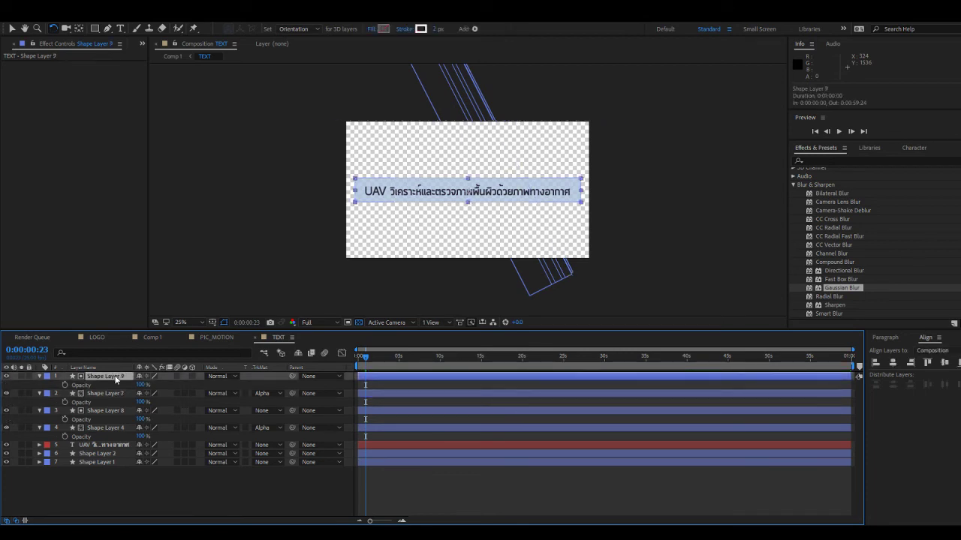
left_click(267, 393)
left_click(276, 400)
left_click(127, 412)
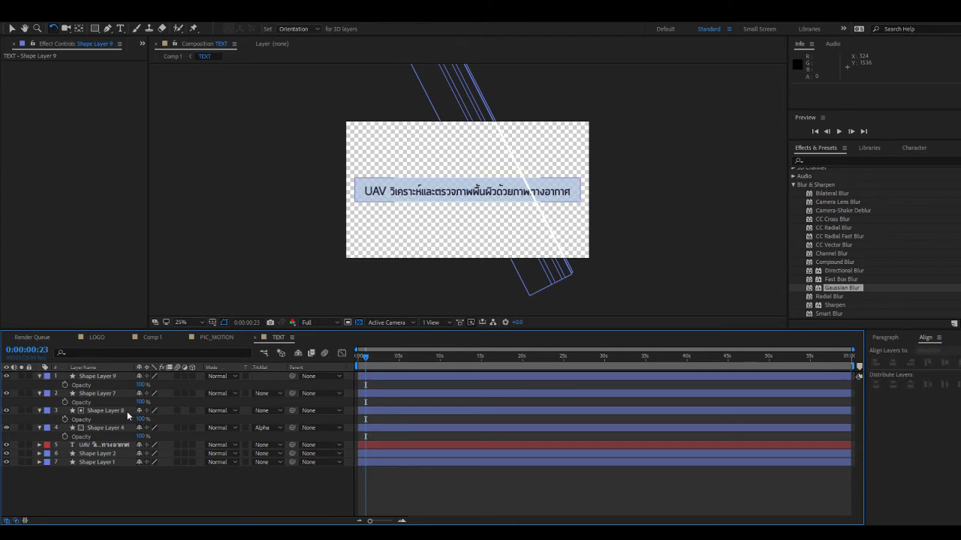
left_click(267, 428)
left_click(276, 433)
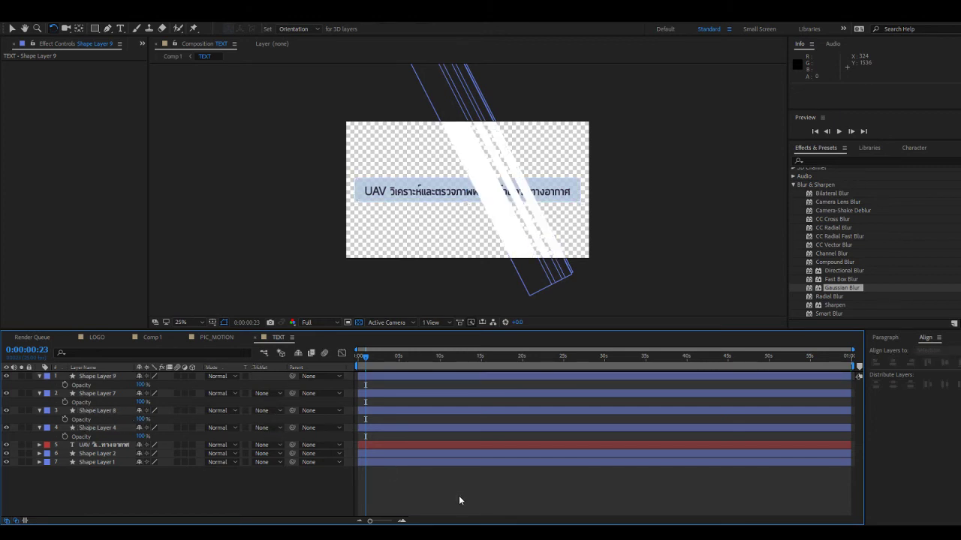
Move Shape Layer 4 above Shape Layer 8 and try it as Shape Layer 8's Alpha track matte.
left_click(509, 236)
key("v")
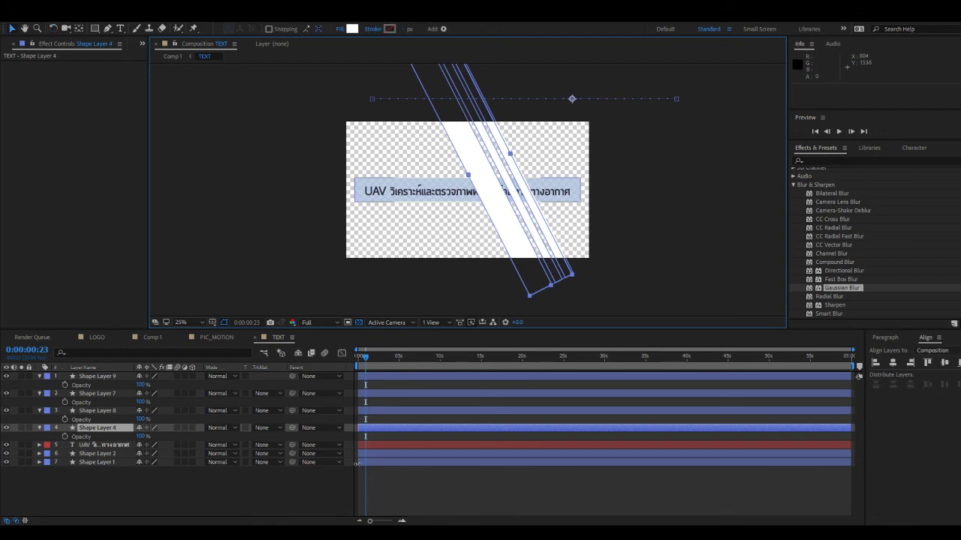
left_click(106, 429)
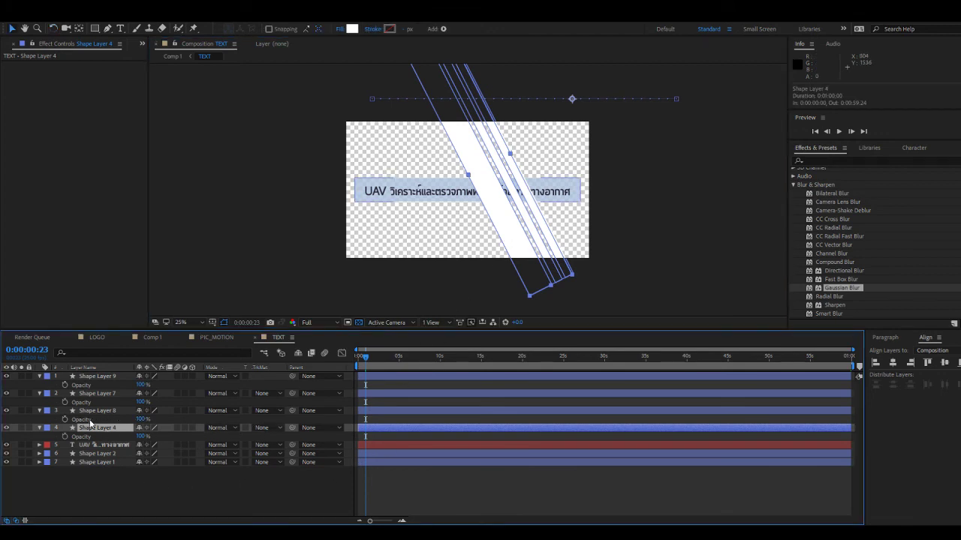
left_click_drag(87, 431, 90, 414)
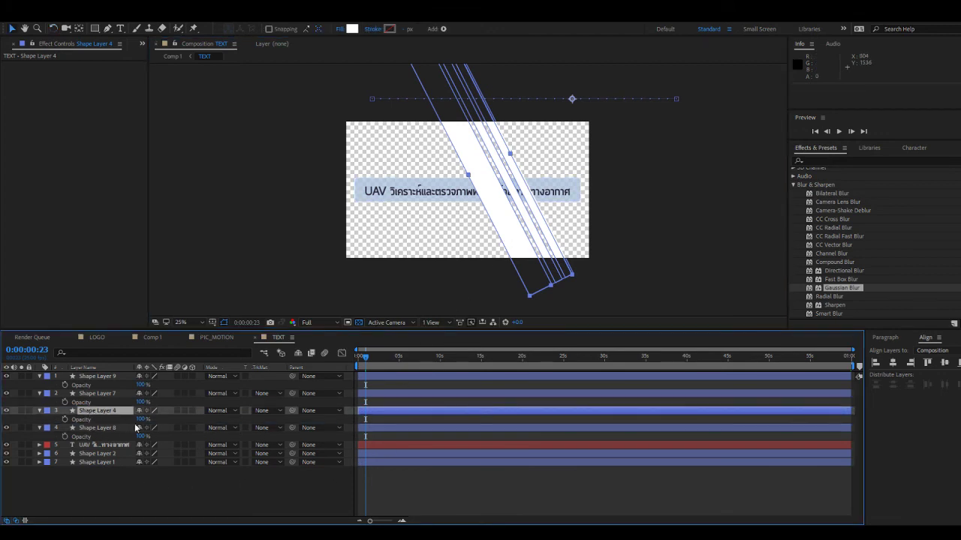
left_click(293, 457)
left_click(464, 488)
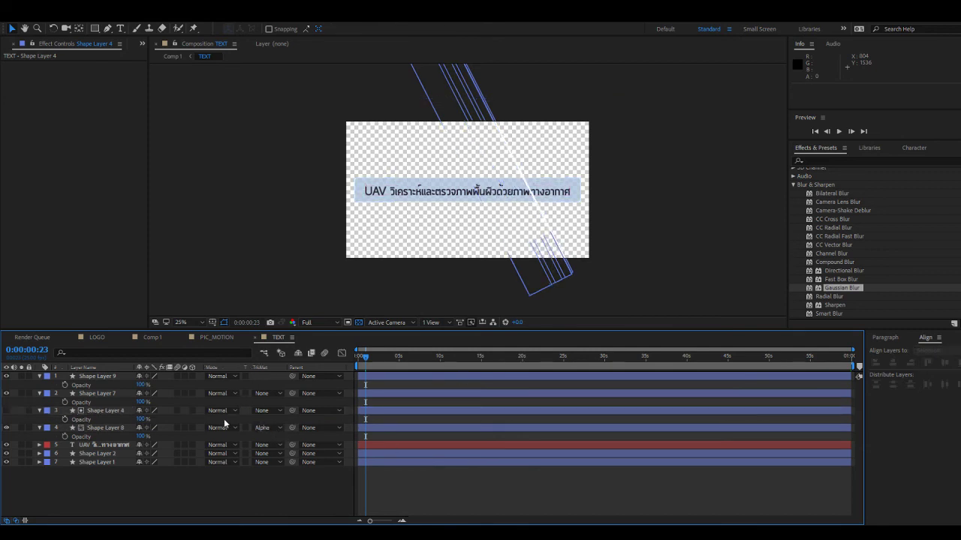
left_click(262, 428)
left_click(275, 474)
left_click(262, 428)
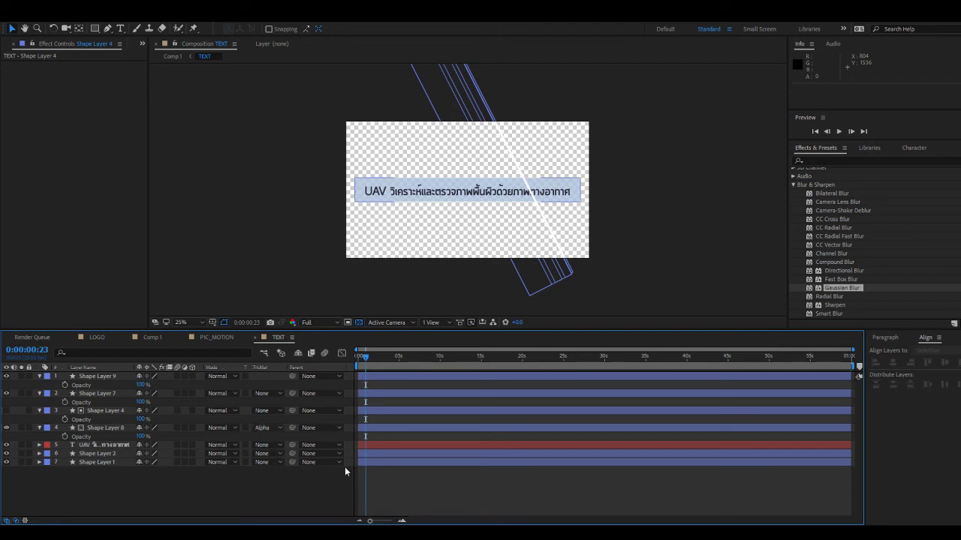
left_click(276, 456)
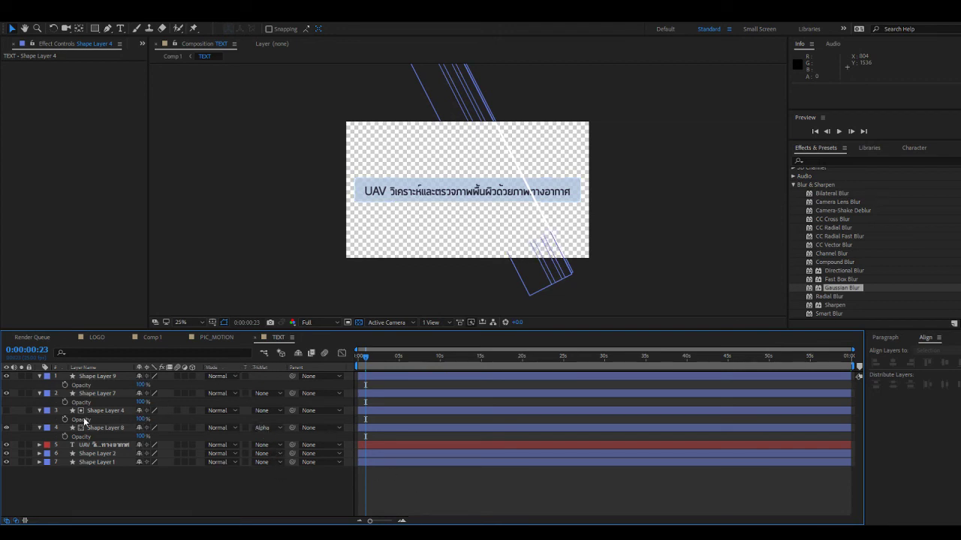
Show Shape Layer 4, and give Shape Layer 8 a solid red fill with no stroke.
left_click(6, 411)
left_click(105, 411)
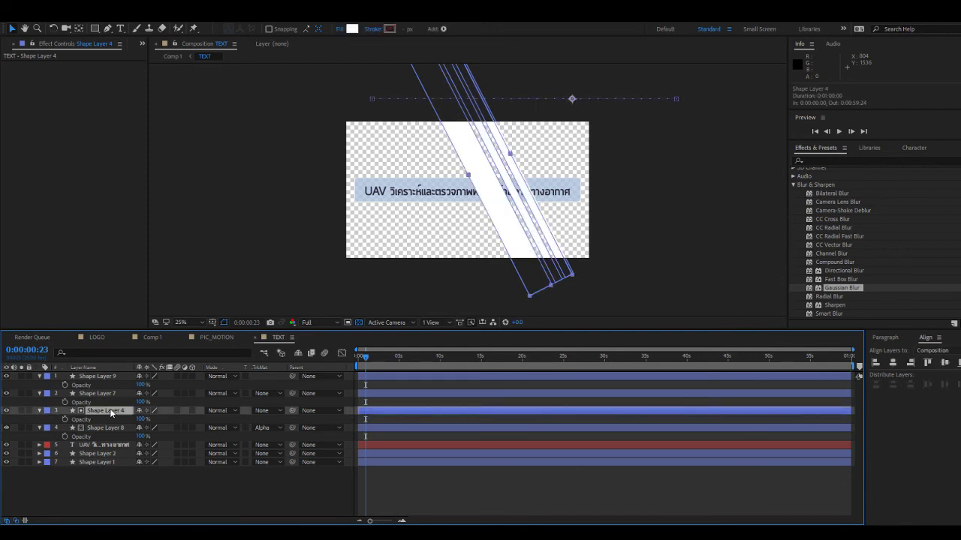
left_click(116, 427)
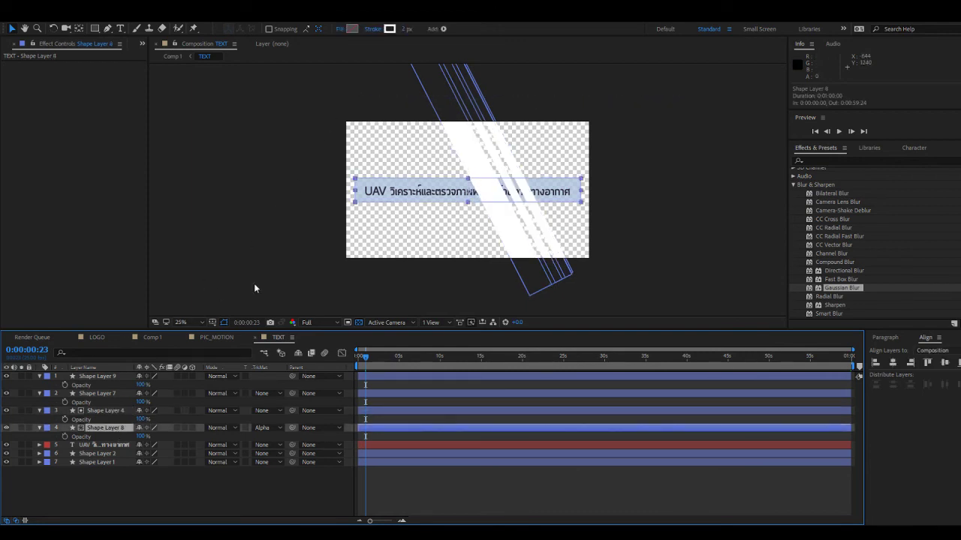
left_click(352, 30)
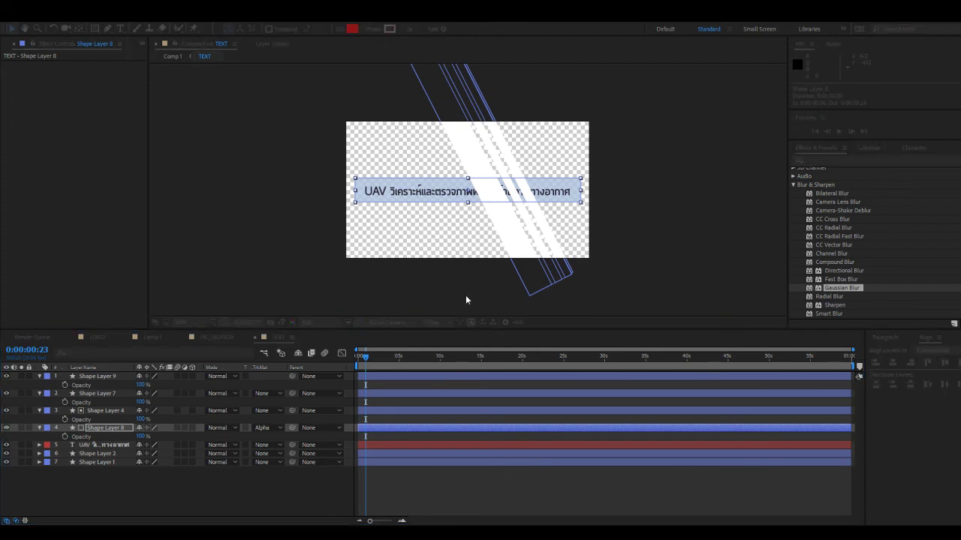
Remove Shape Layer 9's stroke and give it a solid red fill.
left_click(99, 410)
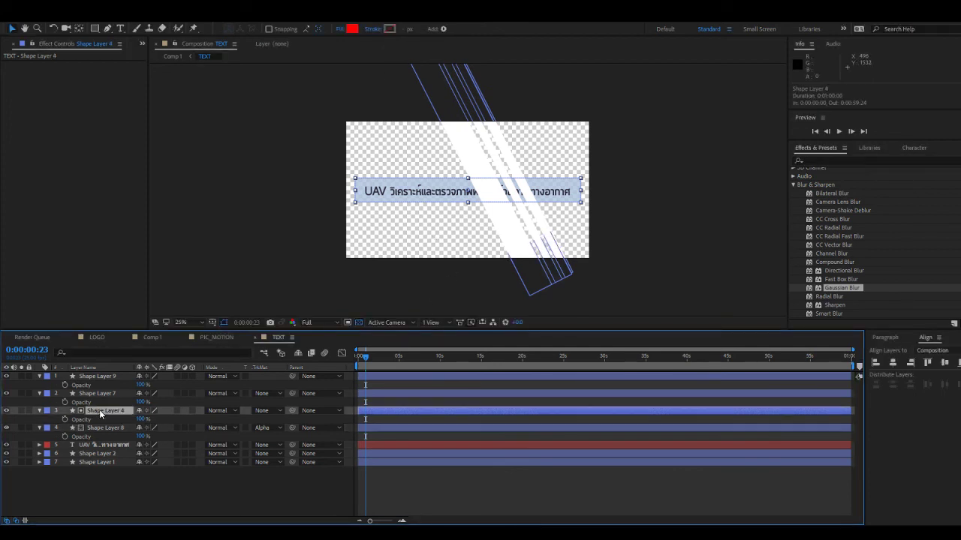
left_click(102, 393)
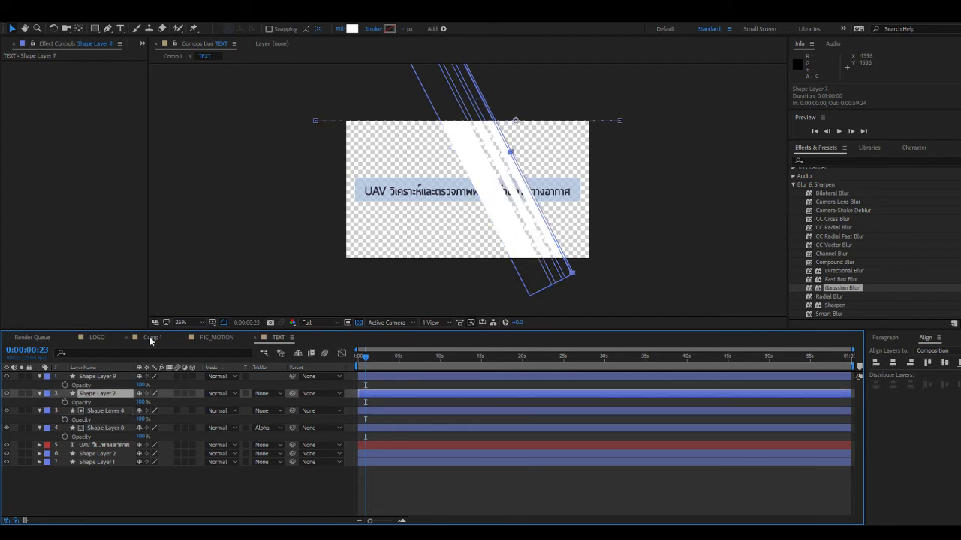
left_click(102, 376)
left_click(377, 30)
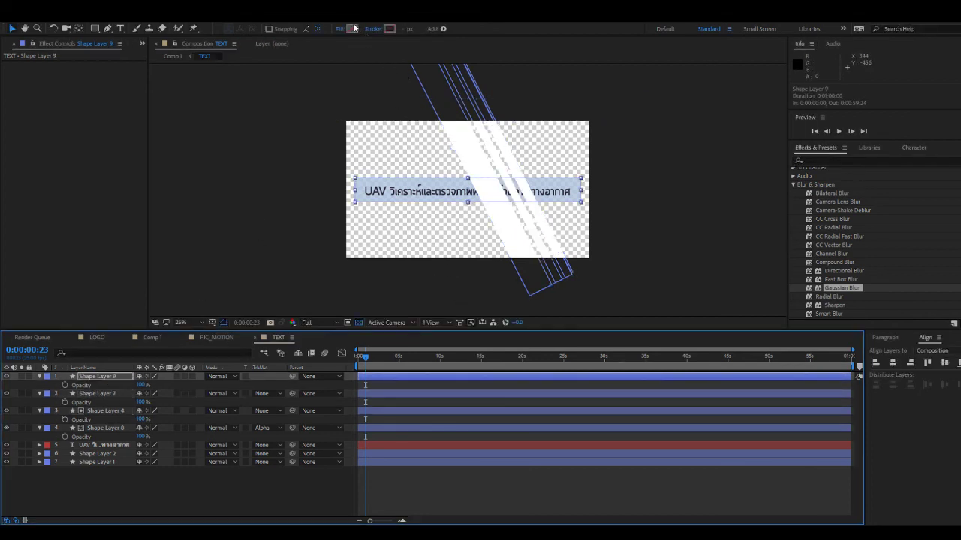
left_click(352, 29, "alt")
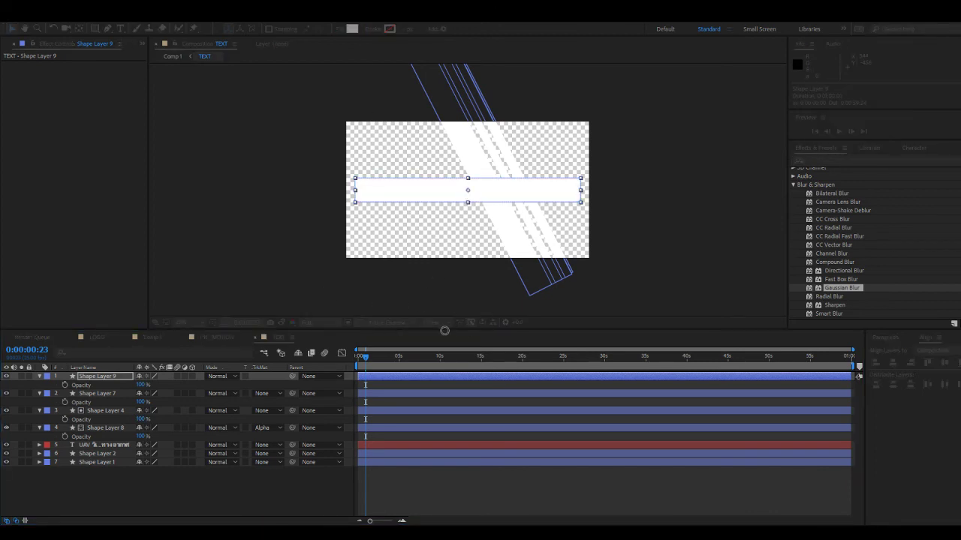
left_click_drag(444, 331, 534, 308)
left_click(521, 325)
left_click(394, 509)
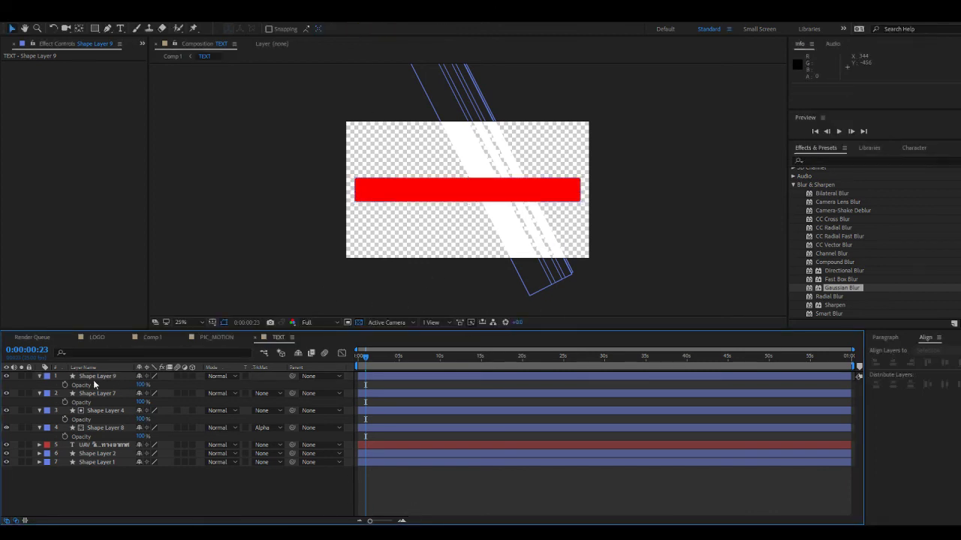
Set Shape Layer 7's track matte to Alpha and undo the Alpha Inverted matte on Shape Layer 8.
left_click(276, 397)
left_click(287, 420)
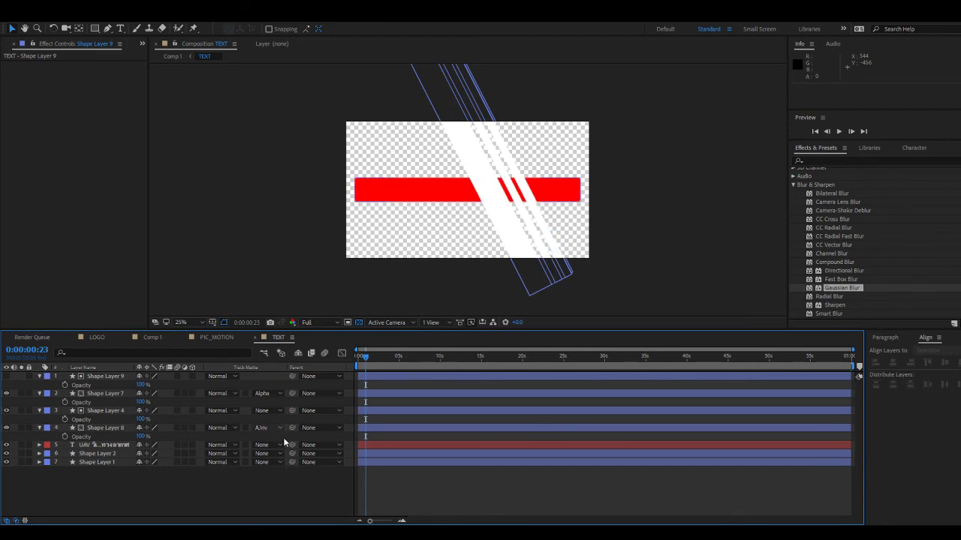
key("ctrl+z")
Move Shape Layer 8 directly above Shape Layer 4 and set Shape Layer 4's track matte to Alpha.
left_click(92, 428)
left_click_drag(86, 429, 94, 409)
left_click(272, 429)
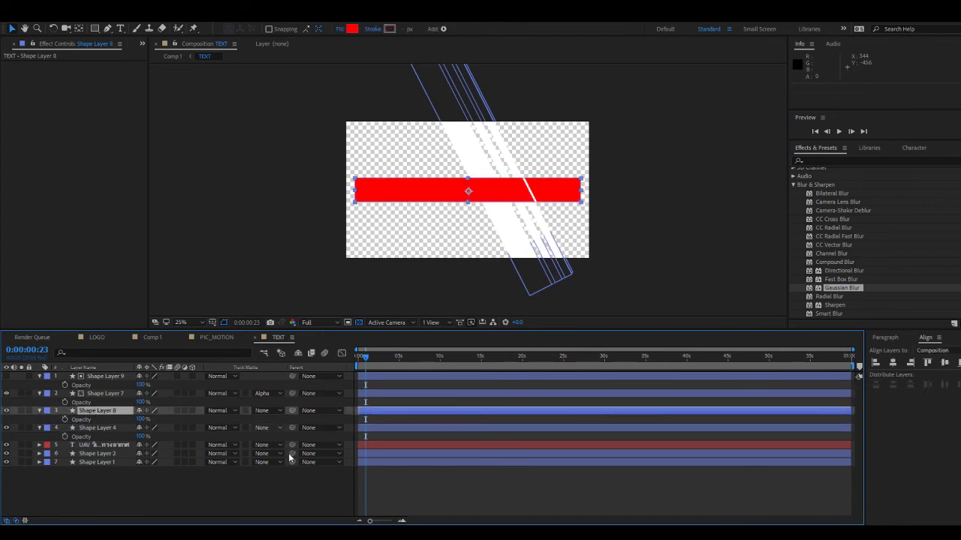
left_click(290, 456)
left_click(355, 471)
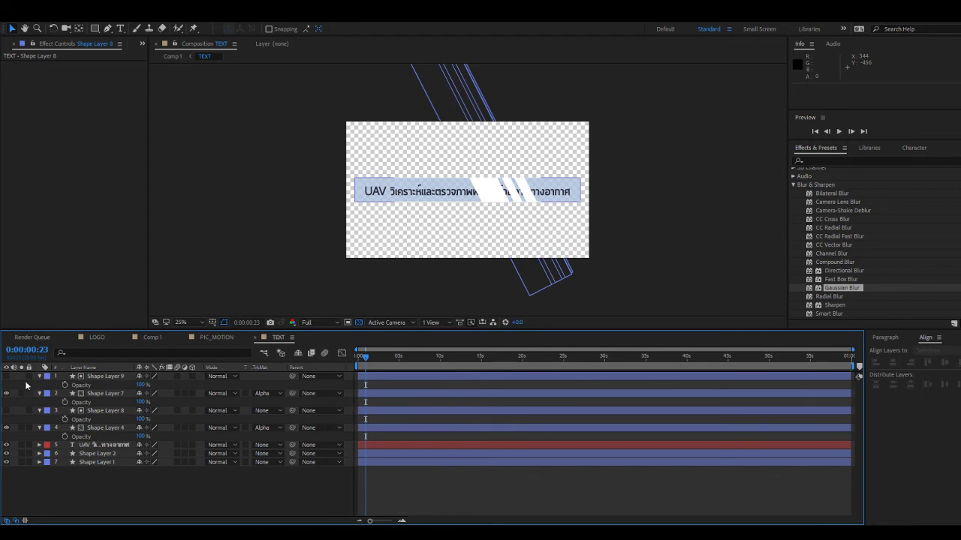
Show Shape Layer 9 with Shape Layer 7's track matte set to None, and restore the matte to Alpha.
left_click(7, 376)
left_click(273, 395)
left_click(274, 400)
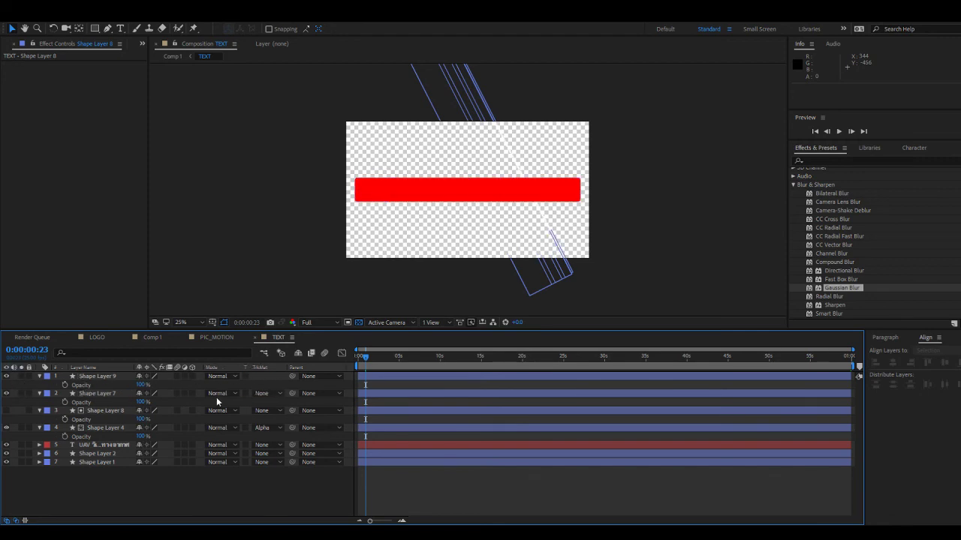
left_click(93, 377)
left_click(97, 394)
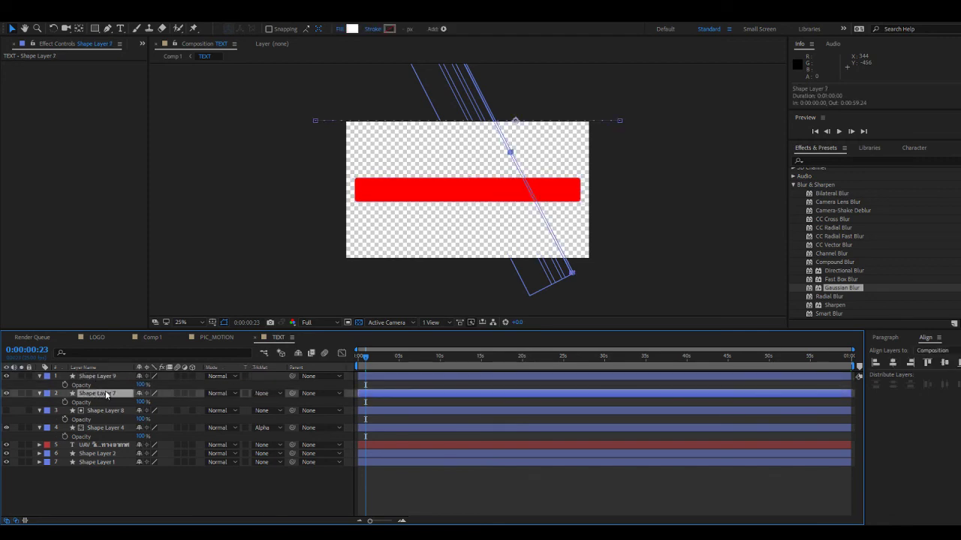
left_click(102, 378)
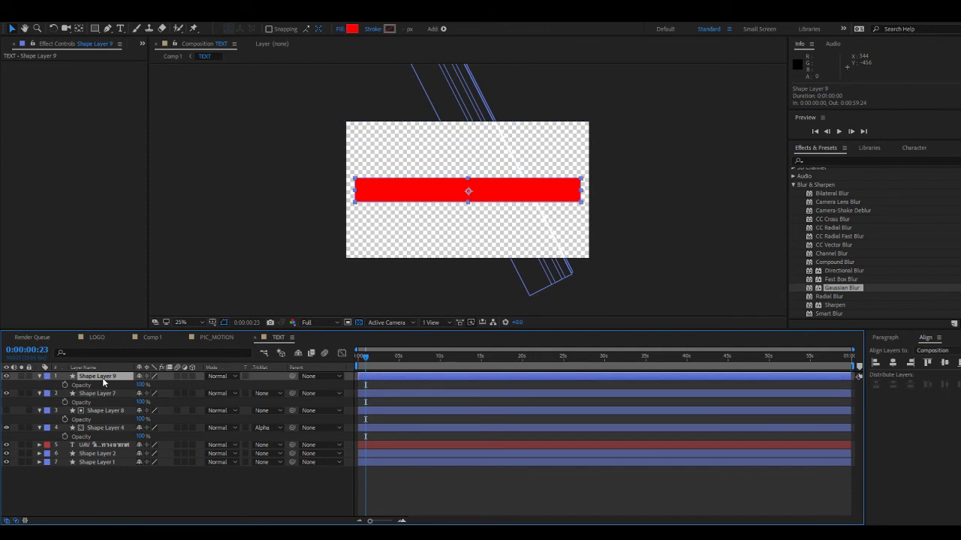
left_click(269, 392)
left_click(291, 426)
left_click(503, 494)
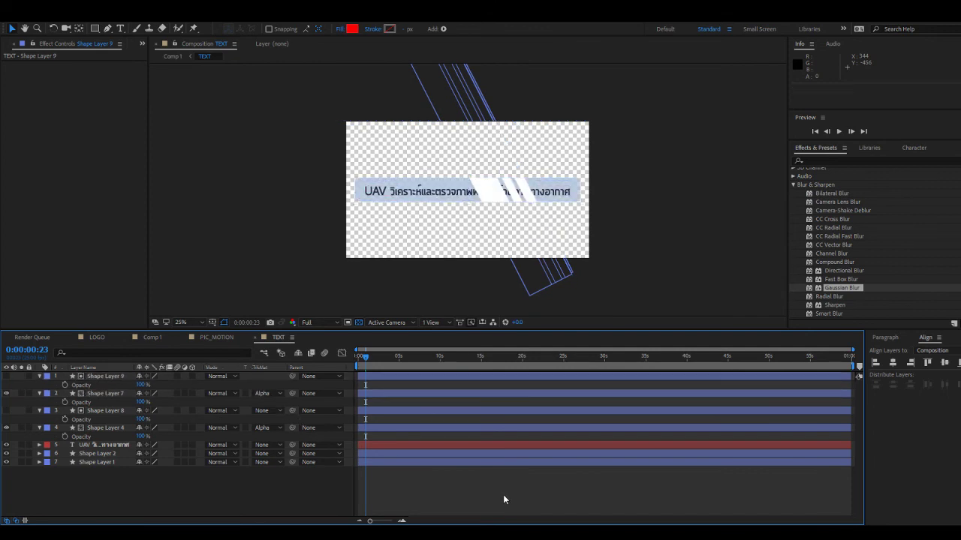
Set Shape Layer 4's Opacity to 50% and preview the light bars sweeping across the caption box.
mouse_move(366, 357)
left_mouse_down()
mouse_move(348, 359)
mouse_move(368, 361)
mouse_move(359, 361)
left_mouse_up()
key("space")
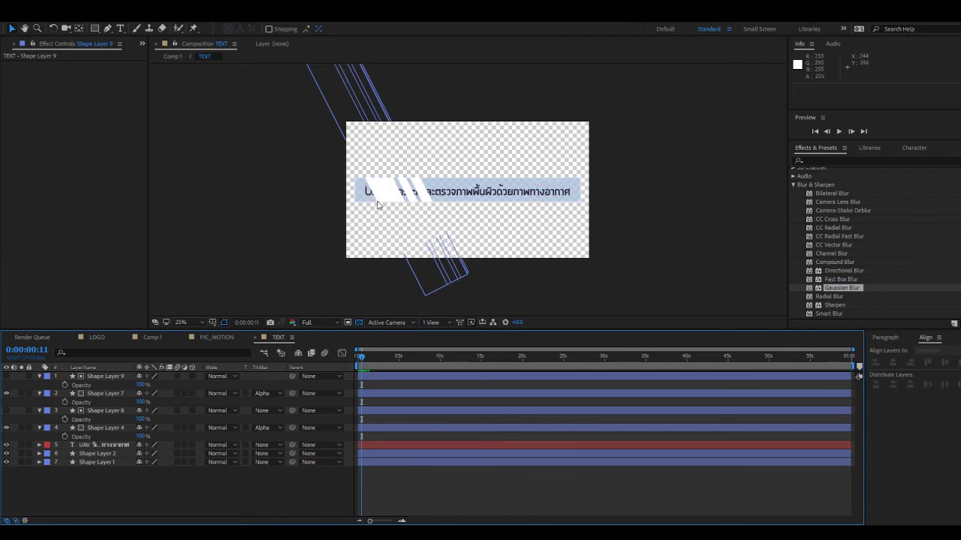
left_click(97, 391)
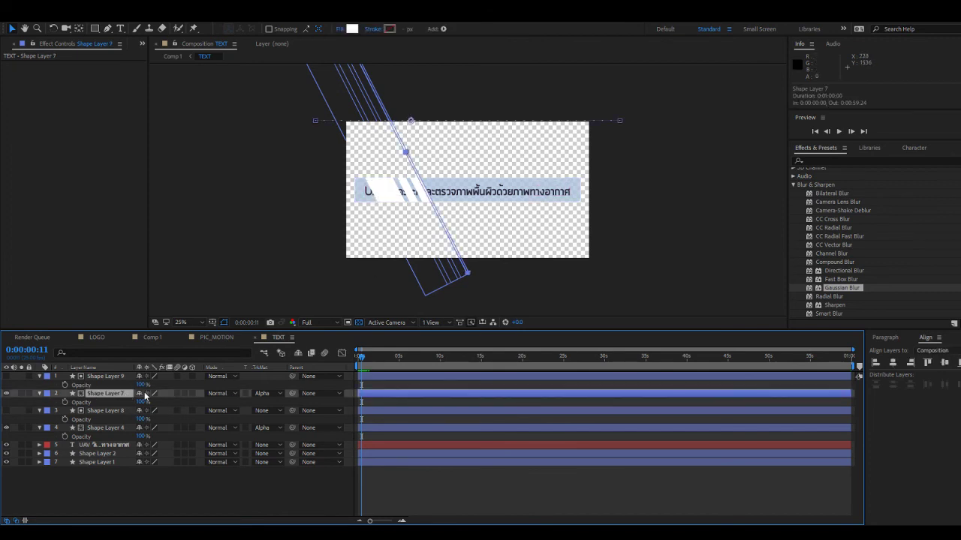
left_click(98, 412)
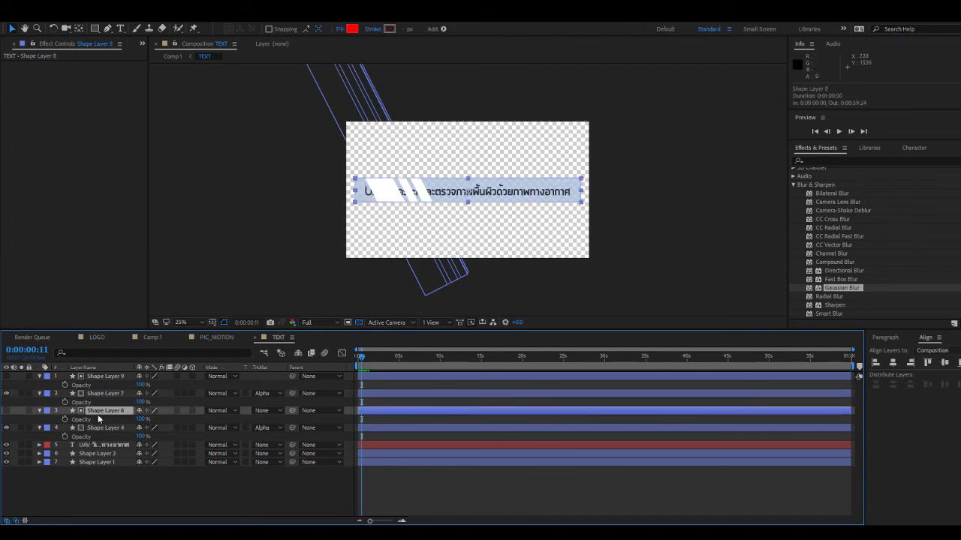
left_click(95, 426)
key("t")
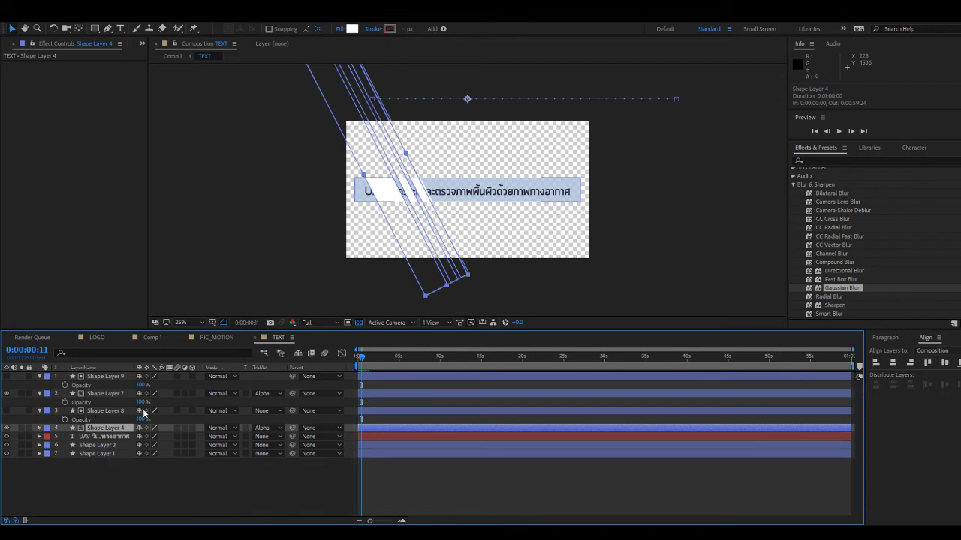
key("t")
left_click_drag(143, 435, 118, 436)
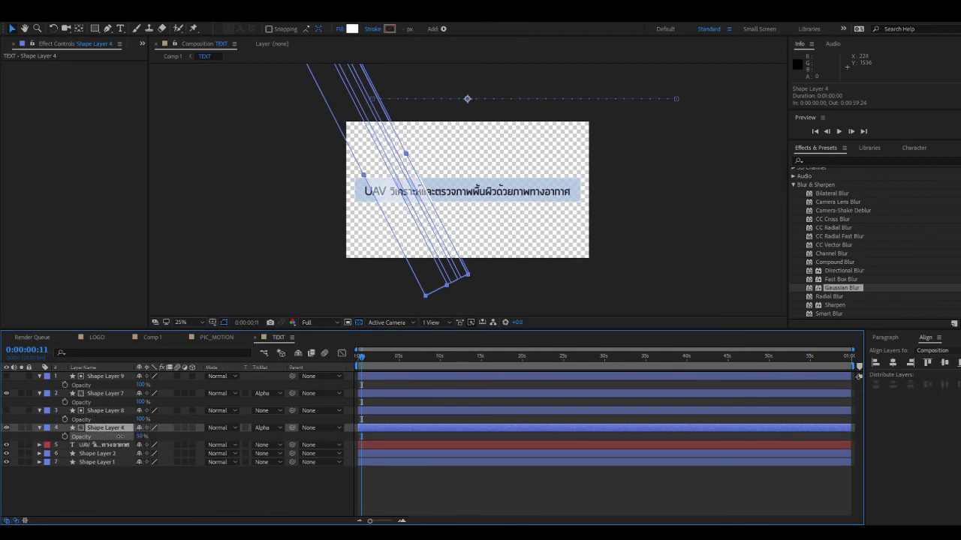
left_click(433, 473)
key("space")
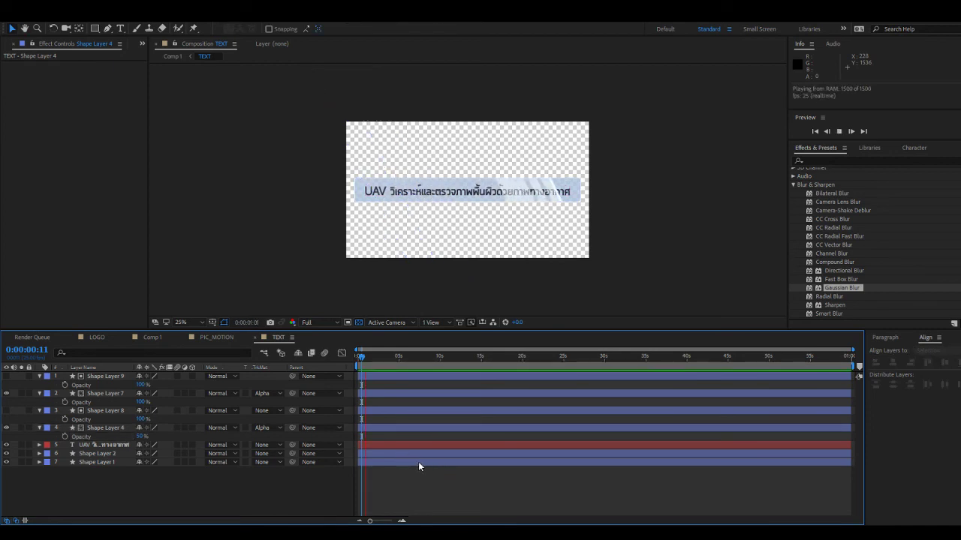
Preview the caption's light sweep in Comp 1 from 0:00:00:23 and check the frame at 0:00:00:22.
left_click(153, 337)
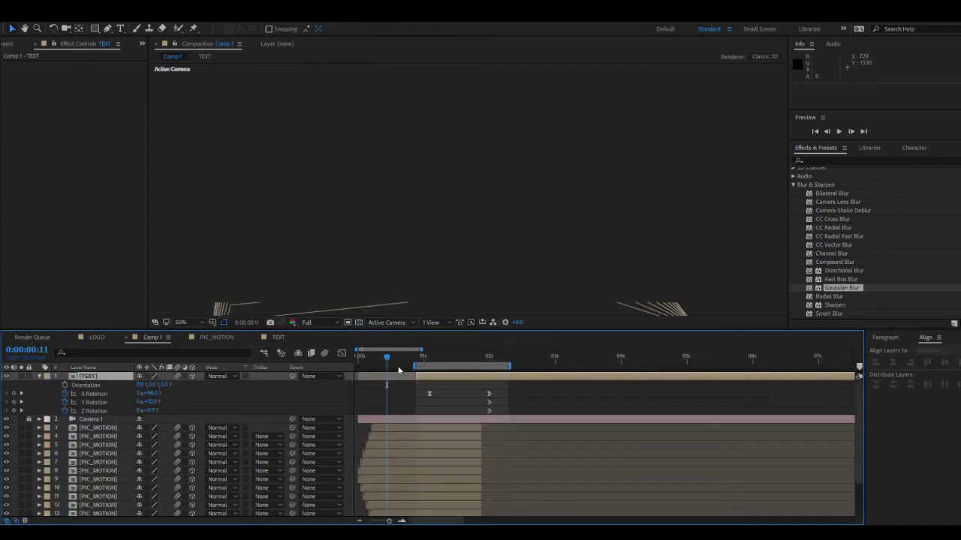
left_click_drag(431, 363, 425, 363)
left_click(420, 358)
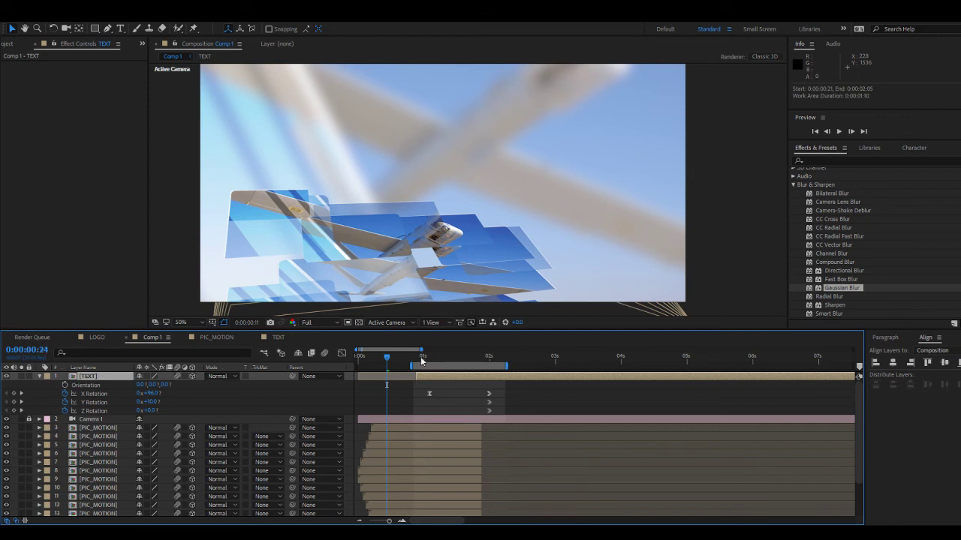
key("space")
key("space")
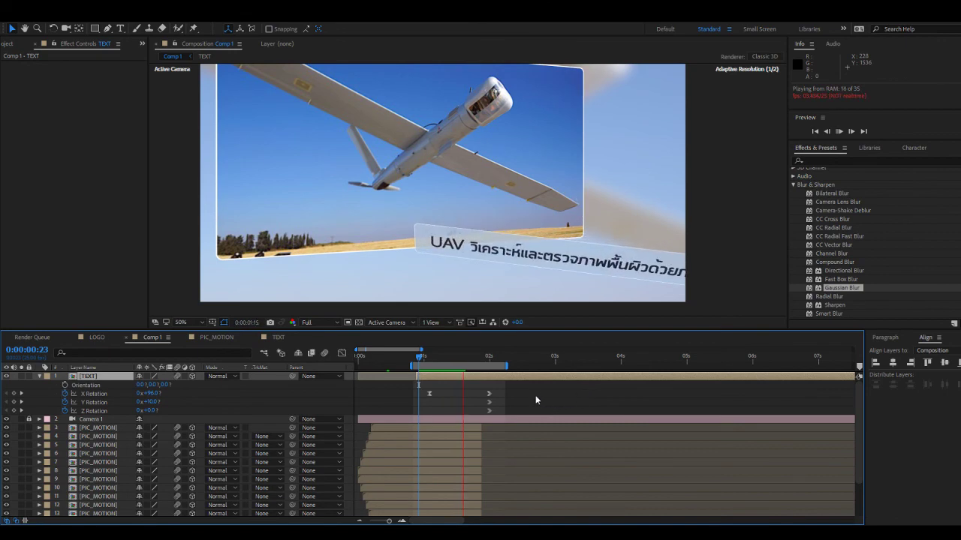
mouse_move(421, 361)
left_mouse_down()
mouse_move(351, 362)
mouse_move(426, 371)
mouse_move(416, 368)
left_mouse_up()
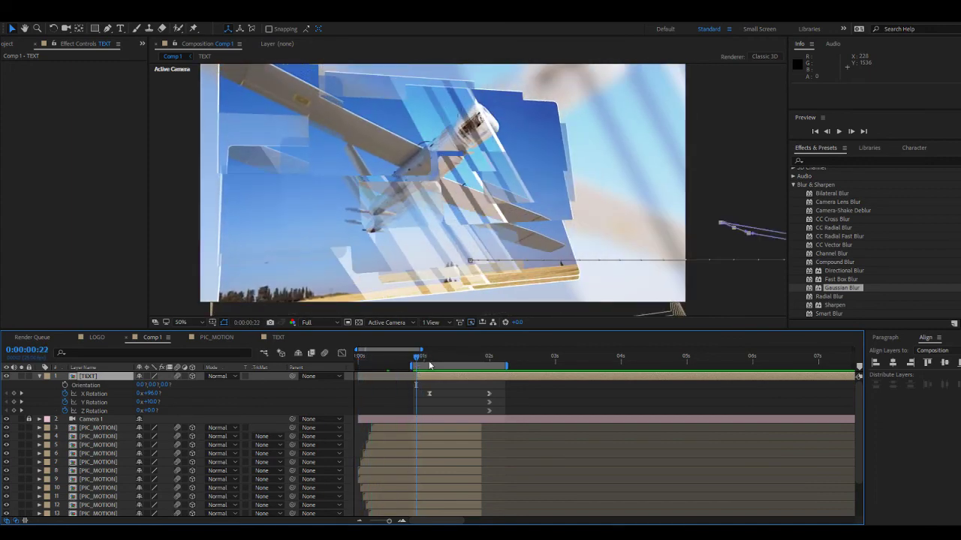
In the TEXT composition, shift Shape Layers 9, 7, 8 and 4 together so that they start at 0:00:00:24.
left_click(279, 339)
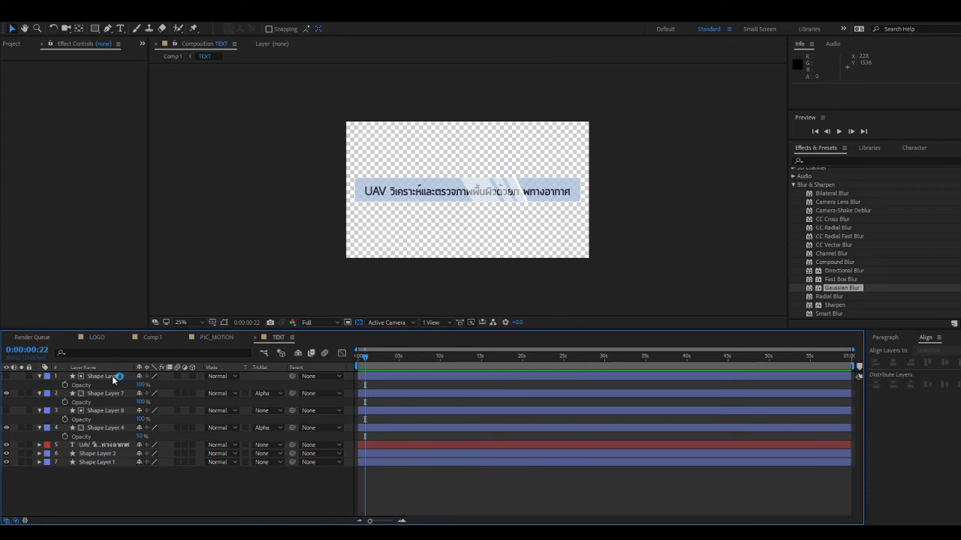
left_click(112, 381)
left_click(81, 428, "shift")
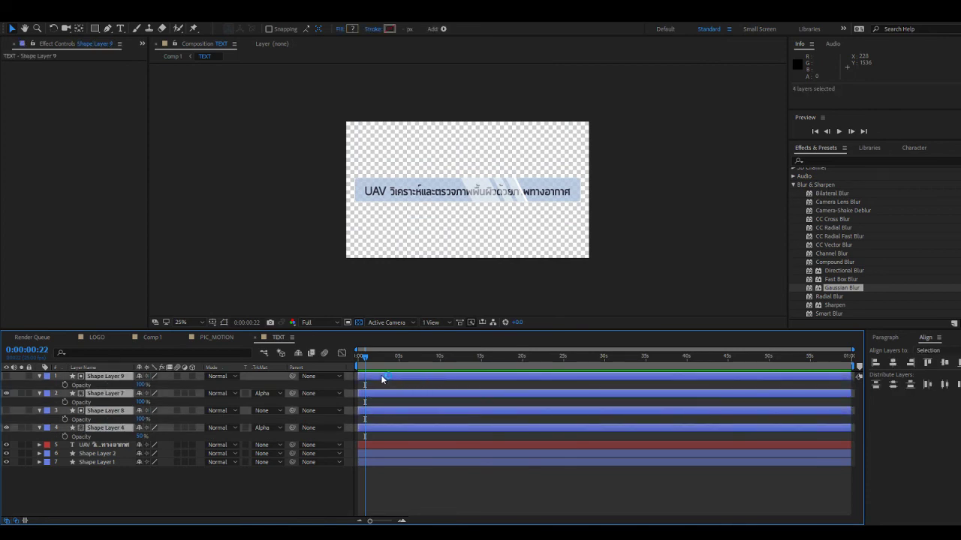
left_click_drag(381, 377, 385, 377)
left_click(401, 521)
left_click(402, 521)
left_click(401, 521)
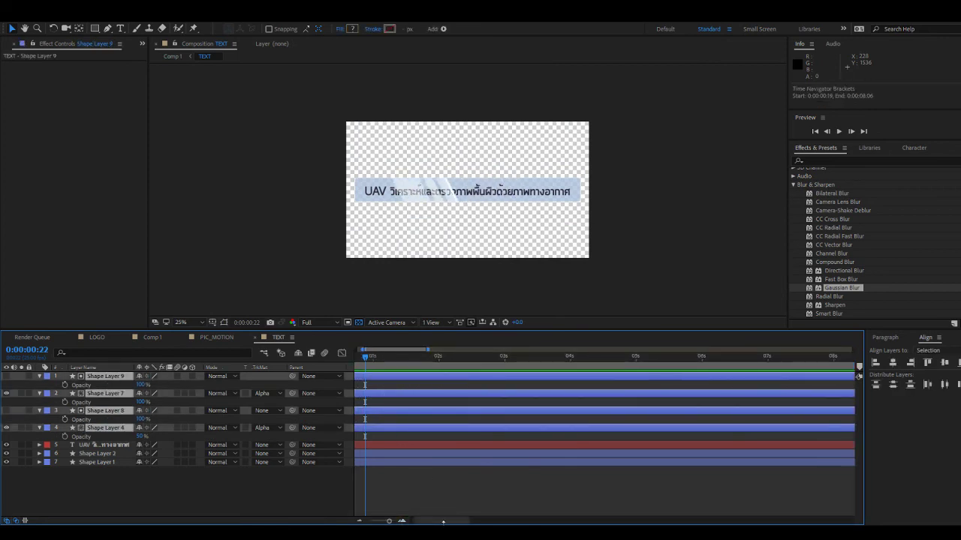
left_click_drag(443, 521, 403, 520)
left_click_drag(417, 377, 456, 378)
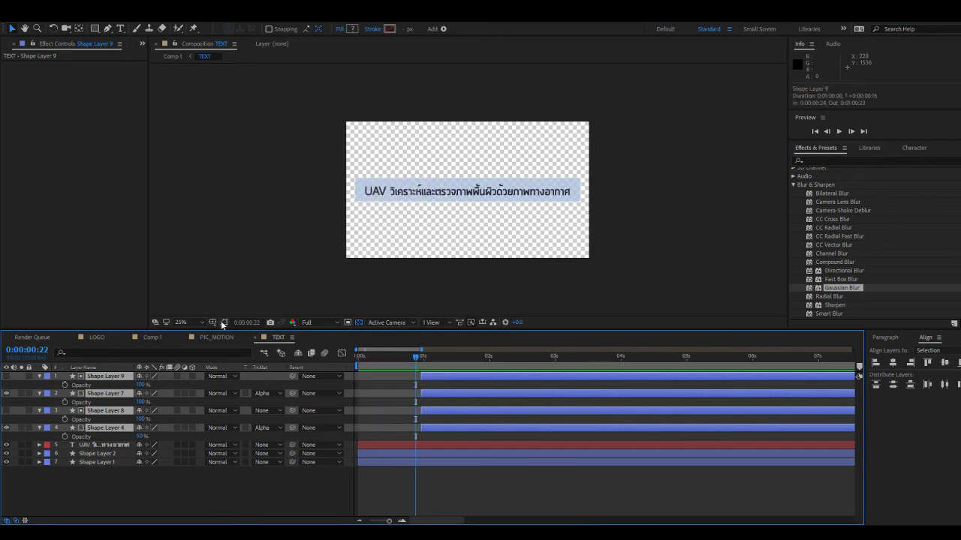
Set Comp 1's work area from 0:00:00:19 to 0:00:02:16 and review the light sweep up to 0:00:02:19.
left_click(210, 339)
left_click(153, 338)
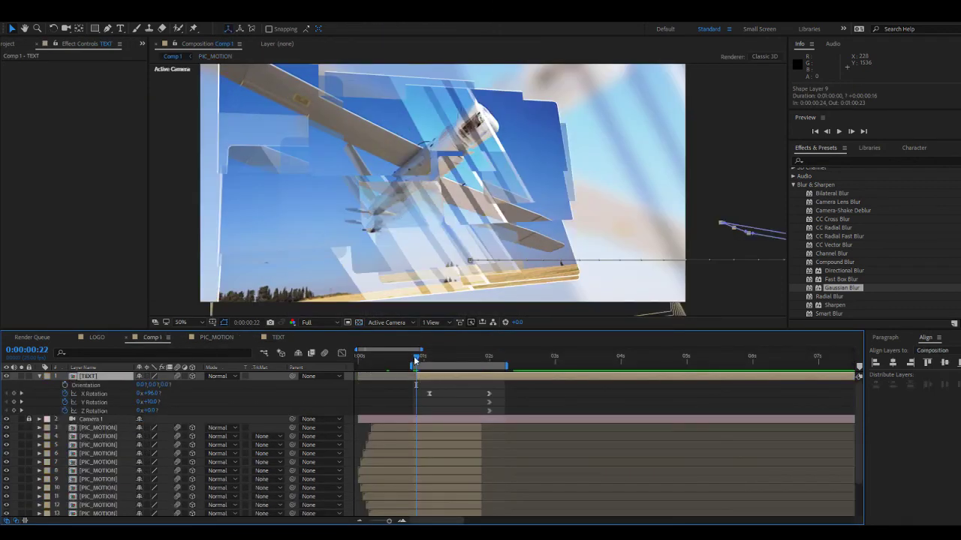
left_click_drag(415, 357, 537, 365)
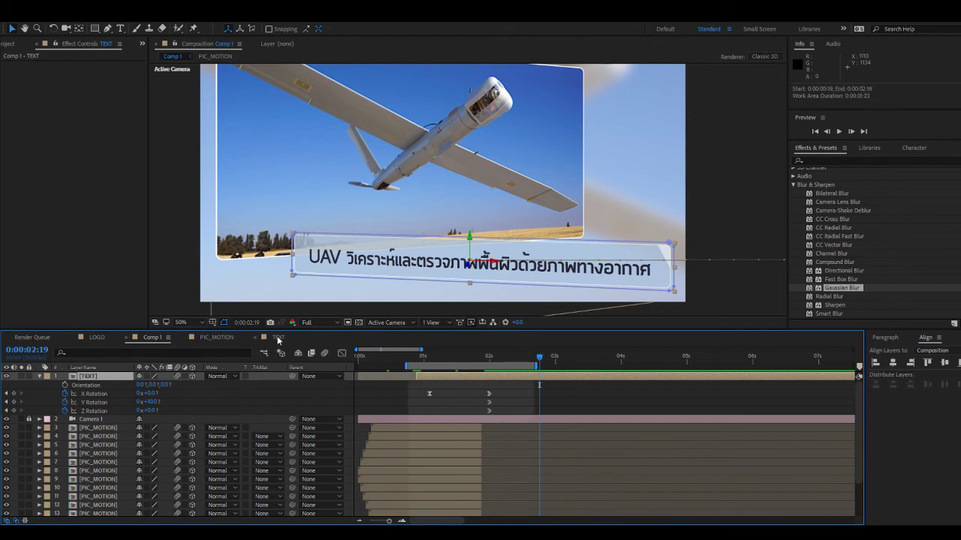
In the TEXT composition, set Shape Layer 4's Position keyframe at 0:00:02:09 to 2692, -180.
left_click(278, 338)
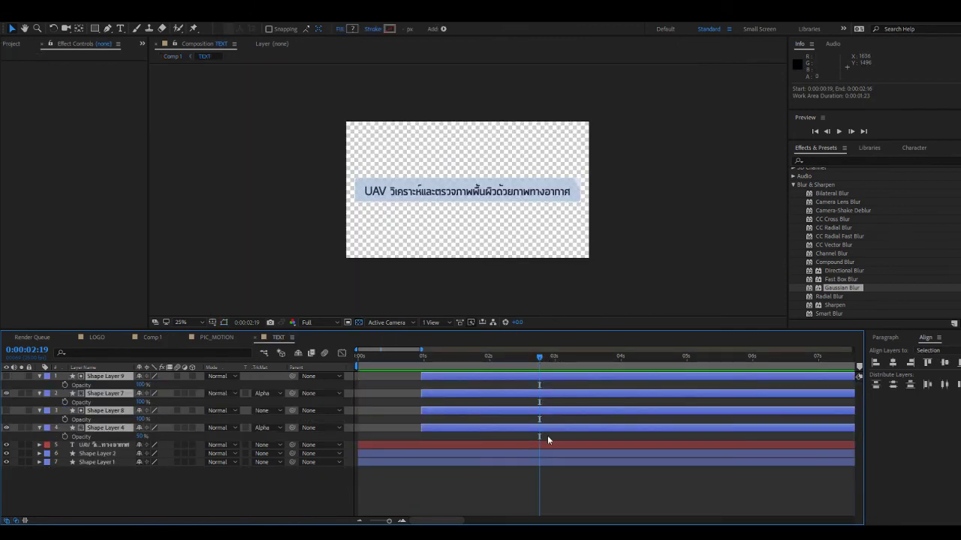
left_click(554, 377)
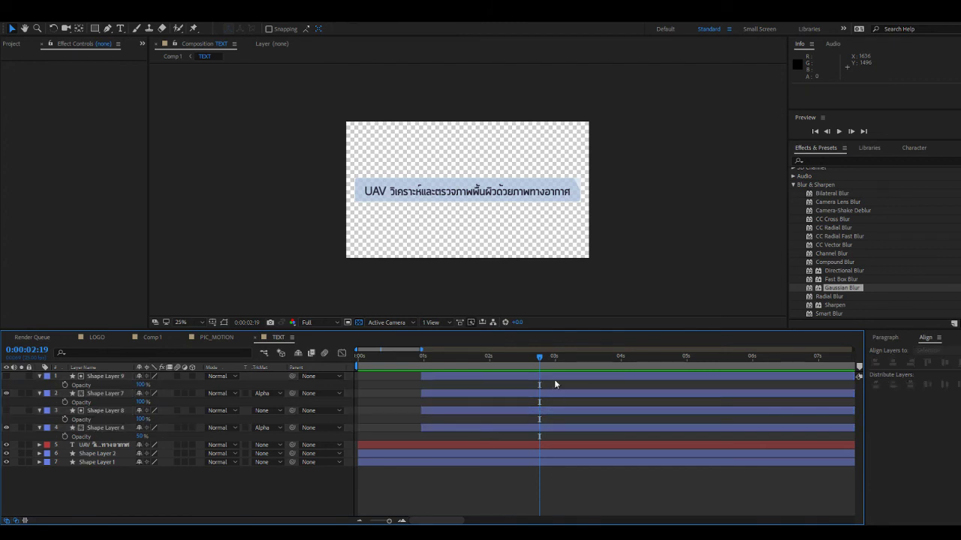
left_click(539, 416)
left_click(541, 428)
key("p")
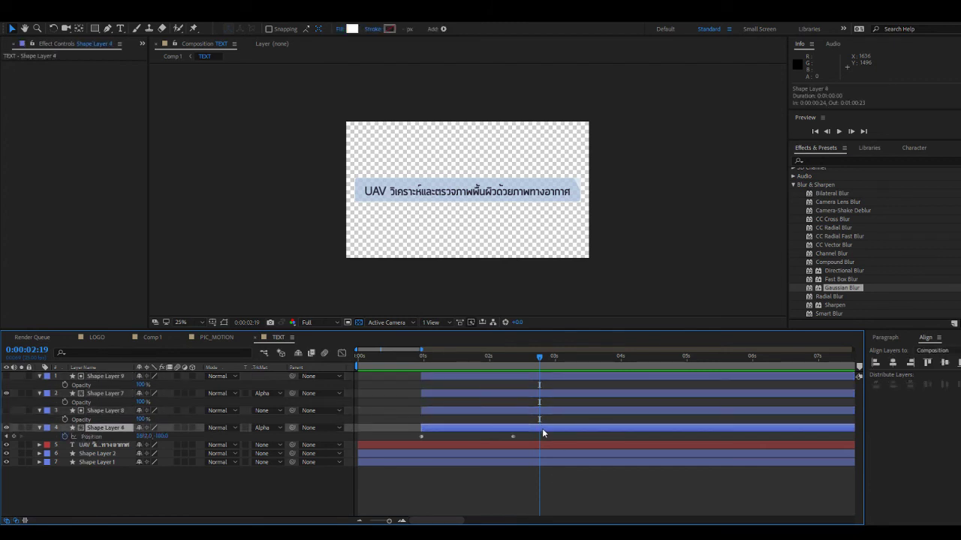
left_click(512, 358)
left_click(523, 436)
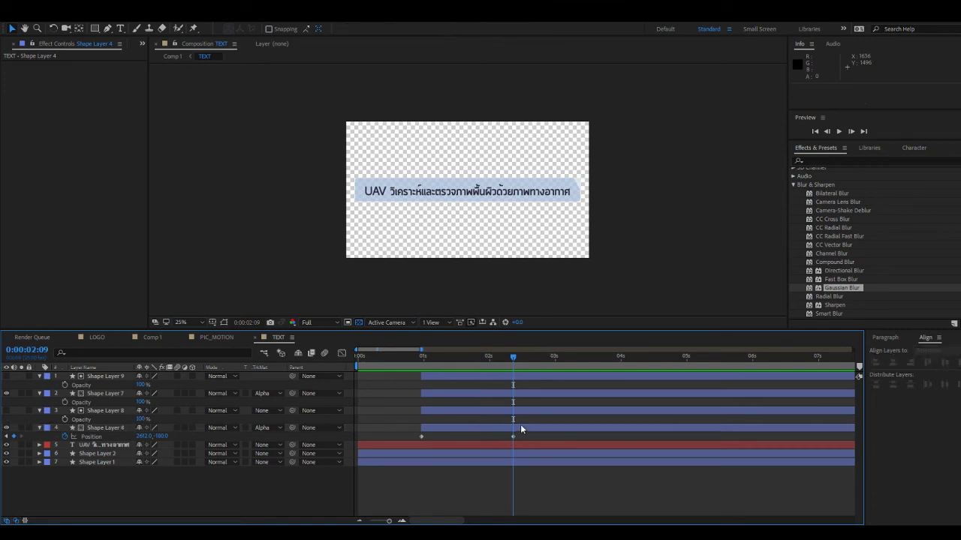
left_click(520, 426)
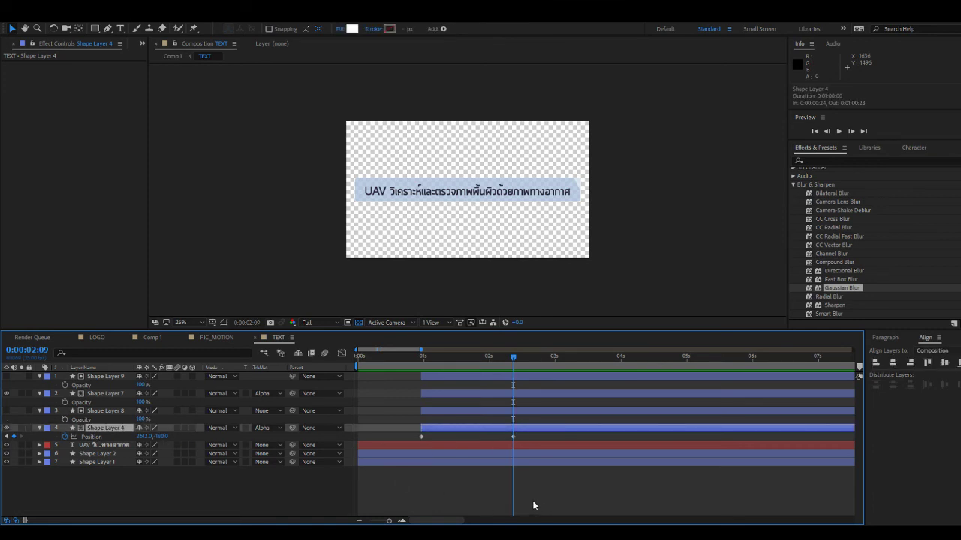
key("shift+Right")
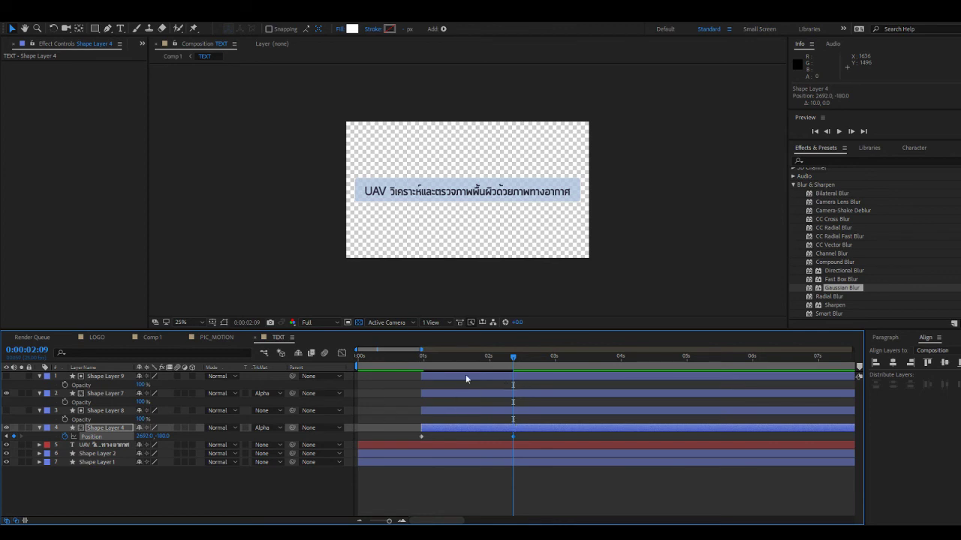
Review the end of the caption's light sweep in Comp 1 with the whole frame in view at 25%.
left_click(152, 337)
left_click_drag(473, 360, 527, 360)
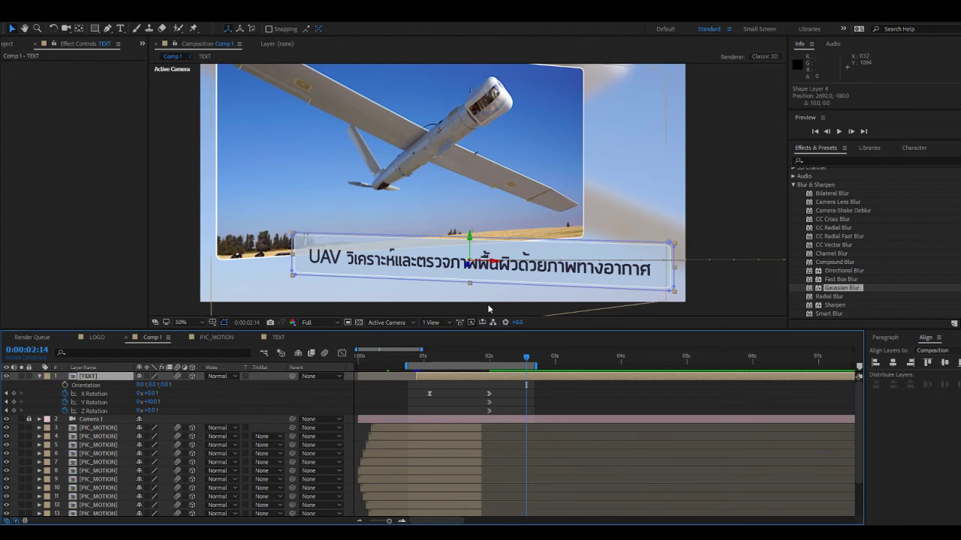
key("comma")
key("comma")
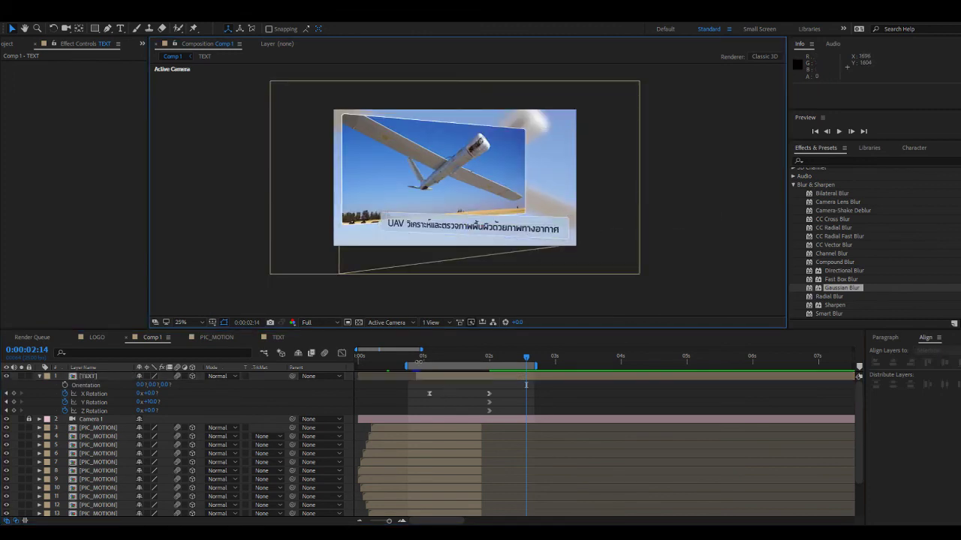
left_click(418, 364)
left_click_drag(417, 358, 528, 372)
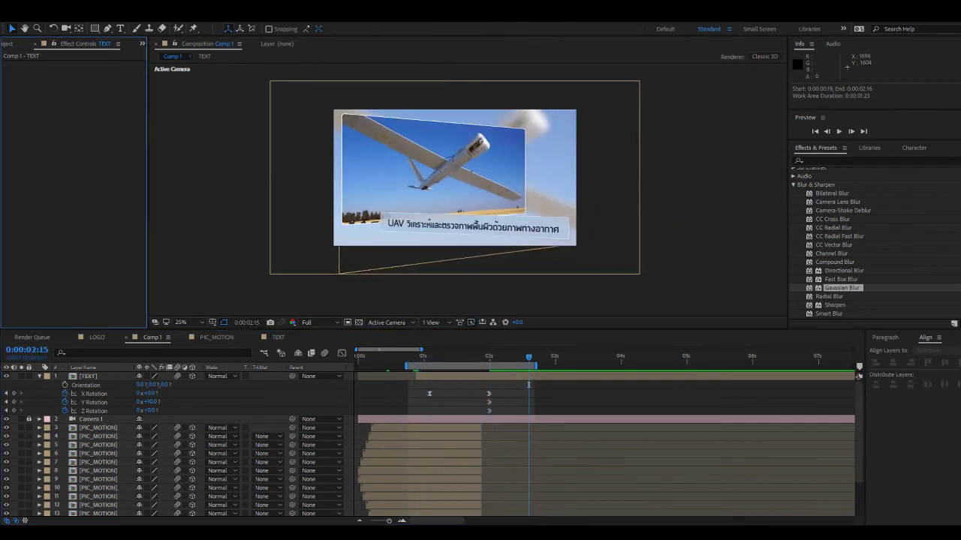
Collapse the UAV folder in the project and rename the composition Comp 1 as UAV.
left_click(15, 44)
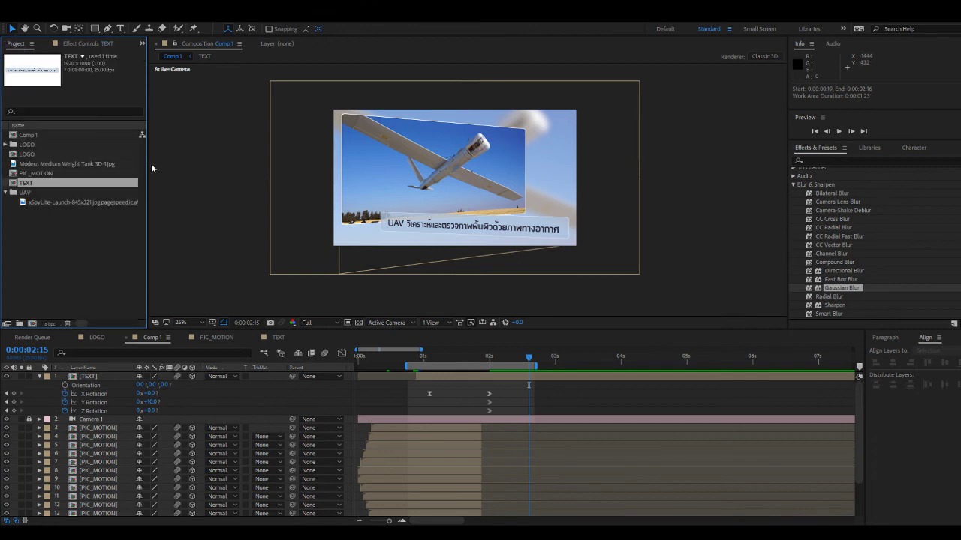
left_click_drag(148, 163, 177, 168)
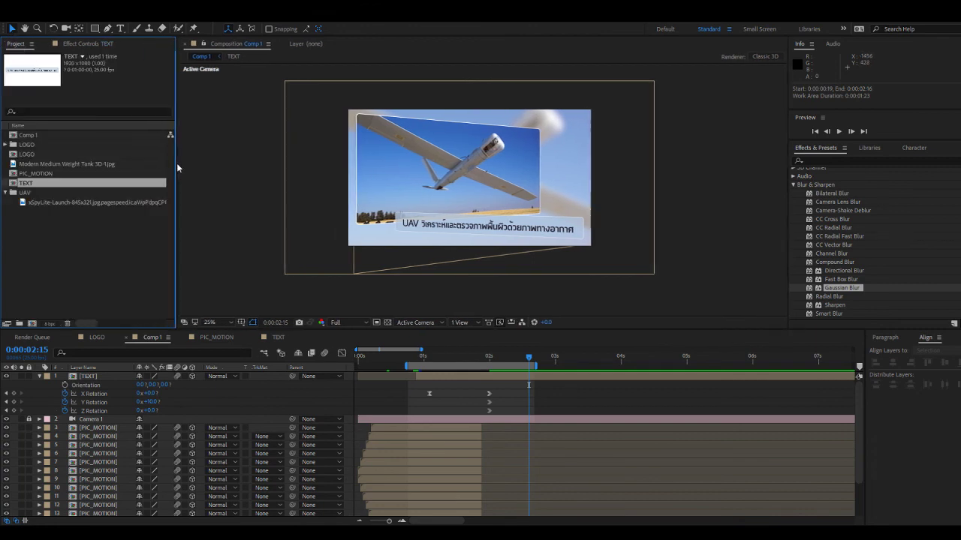
left_click(6, 193)
left_click(34, 210)
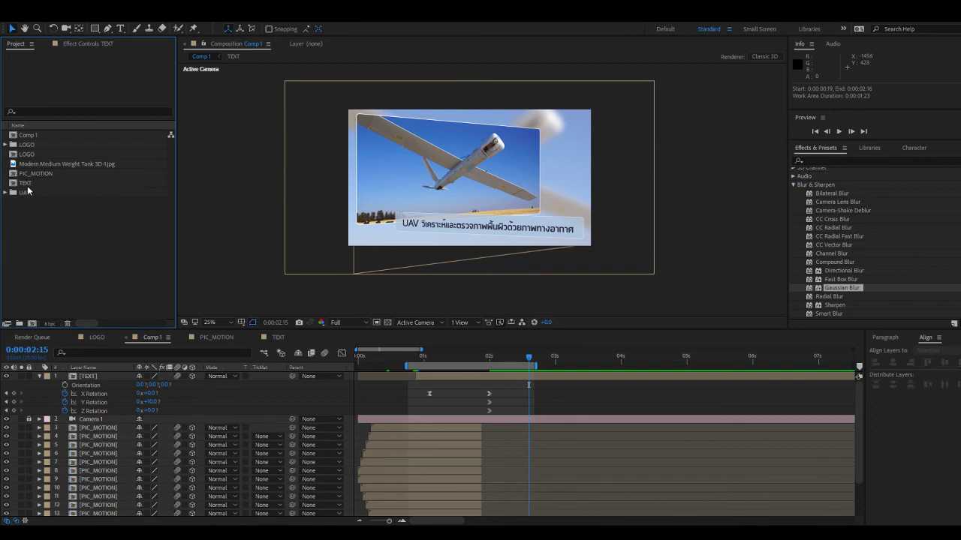
left_click(26, 135)
key("Return")
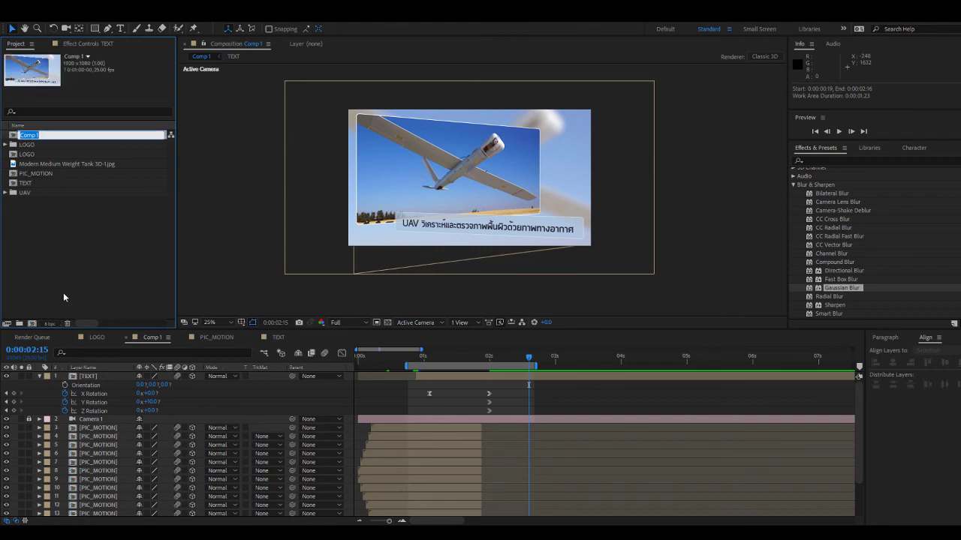
type("UAV")
key("Return")
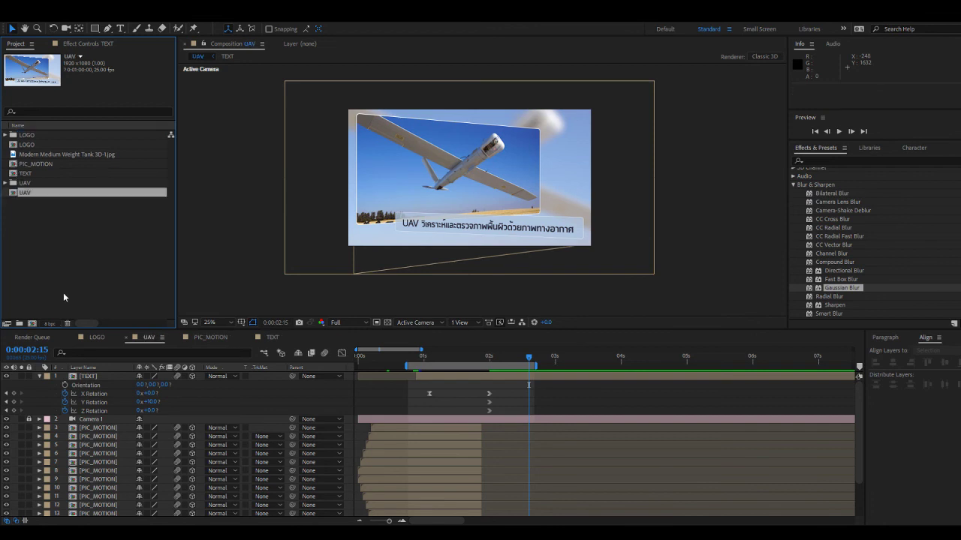
left_click(69, 283)
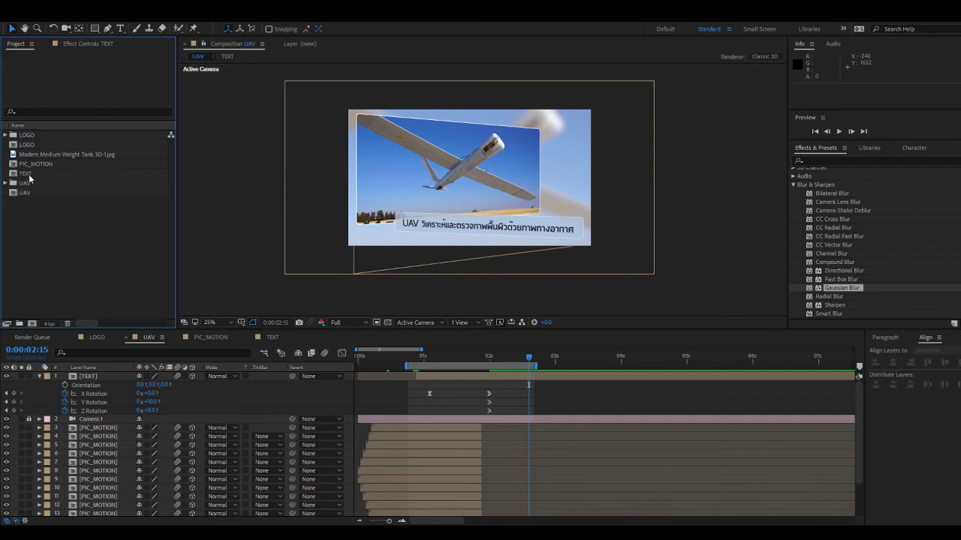
Move the PIC_MOTION and TEXT compositions into the UAV folder.
left_click(6, 182)
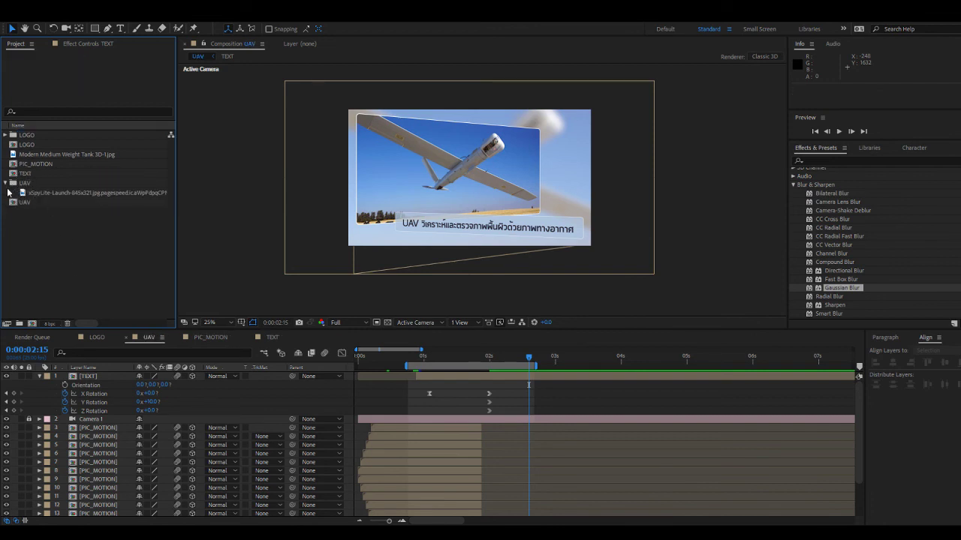
left_click(23, 173)
left_click(29, 163)
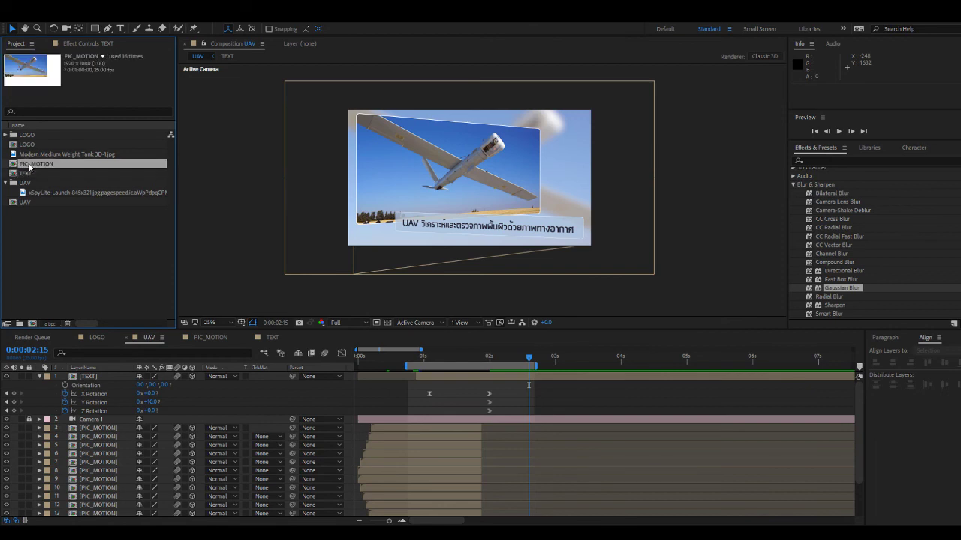
left_click(33, 155)
left_click(36, 164)
left_click(32, 173, "shift")
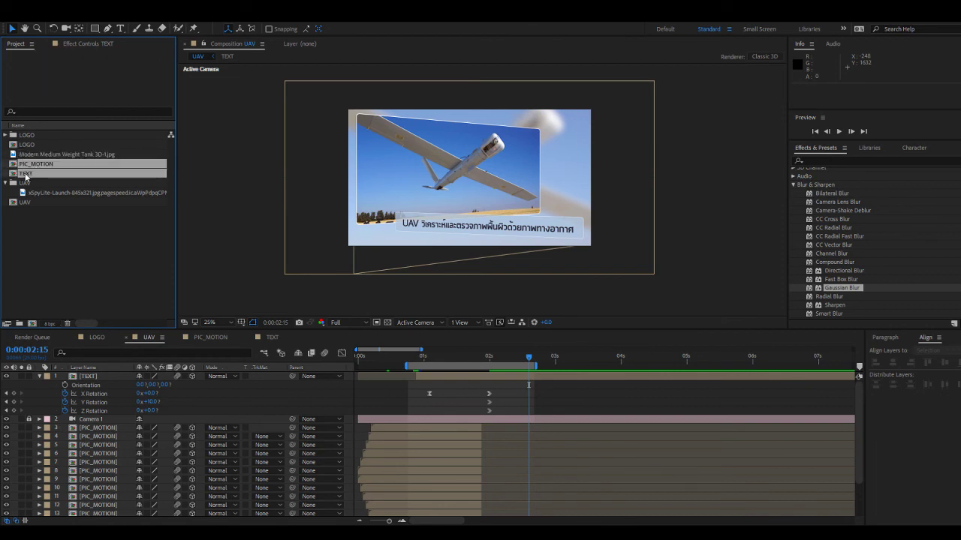
left_click_drag(32, 173, 34, 193)
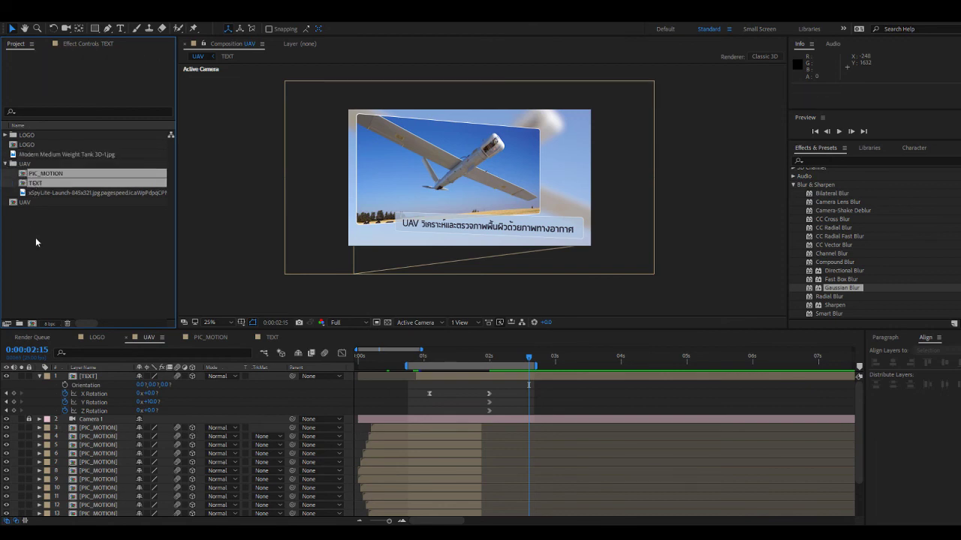
left_click(36, 242)
Examine the UAV folder's contents, the tank image and the UAV composition in the project.
left_click(36, 175)
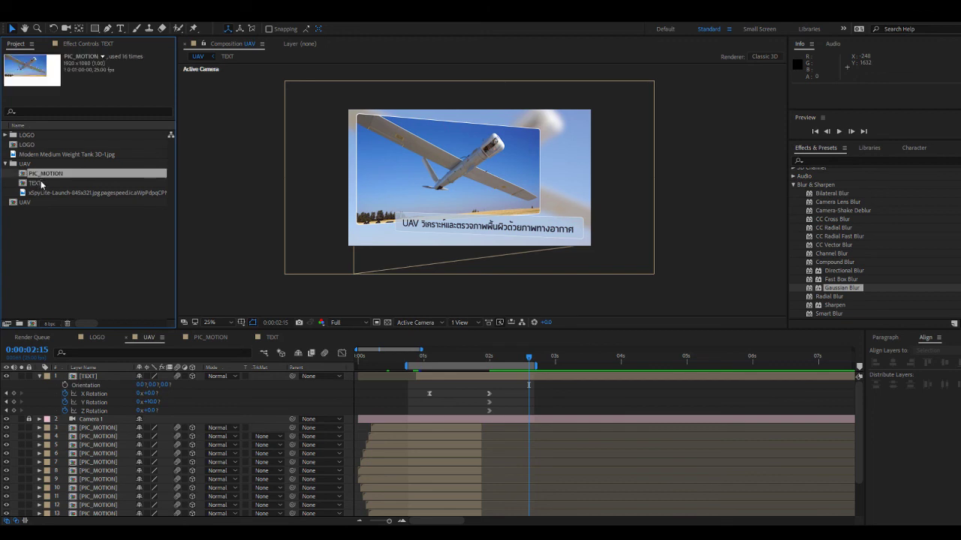
left_click(40, 183)
left_click(42, 192)
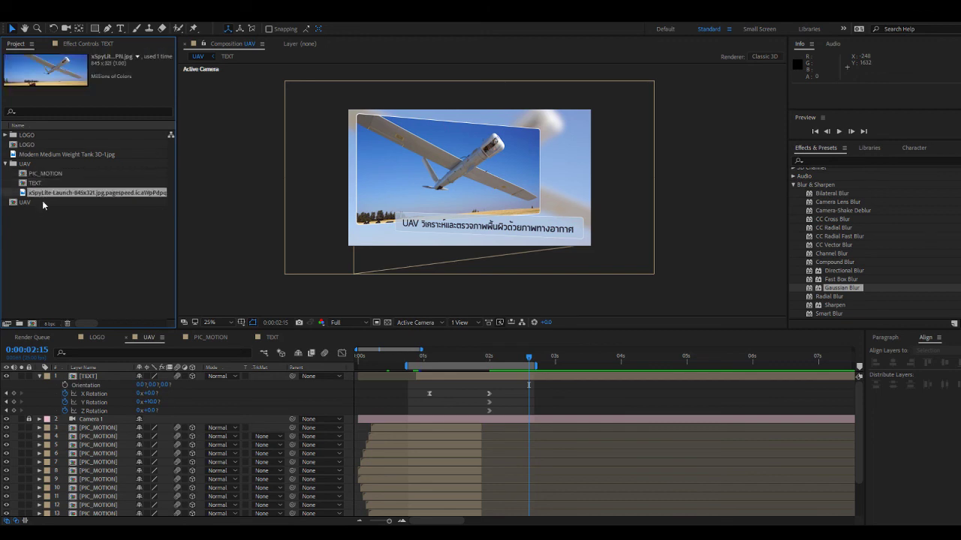
left_click(43, 227)
left_click(29, 154)
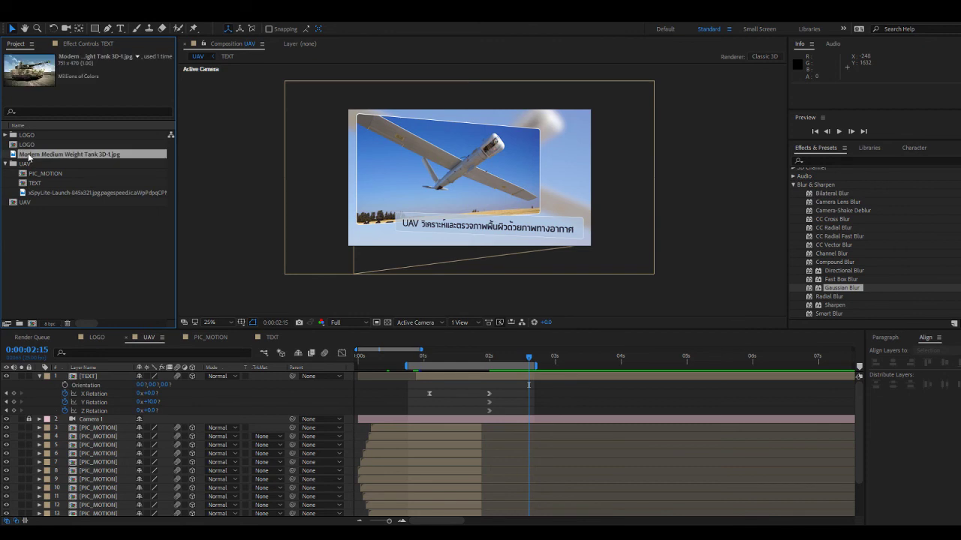
left_click(6, 236)
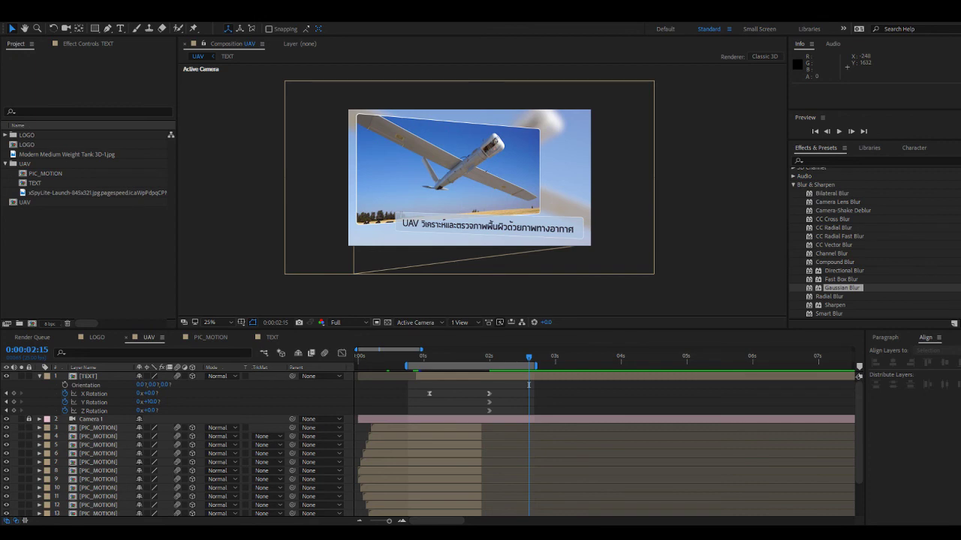
left_click(22, 263)
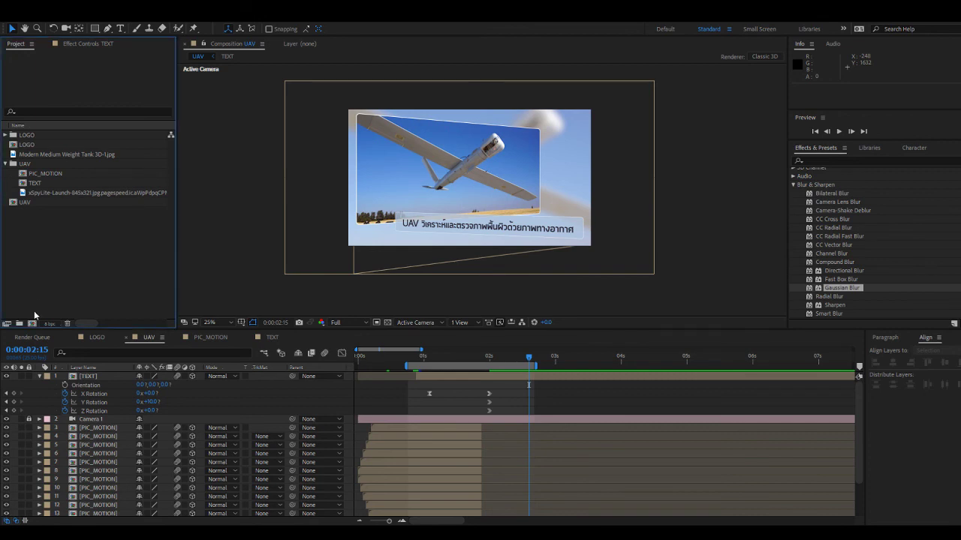
left_click(10, 205)
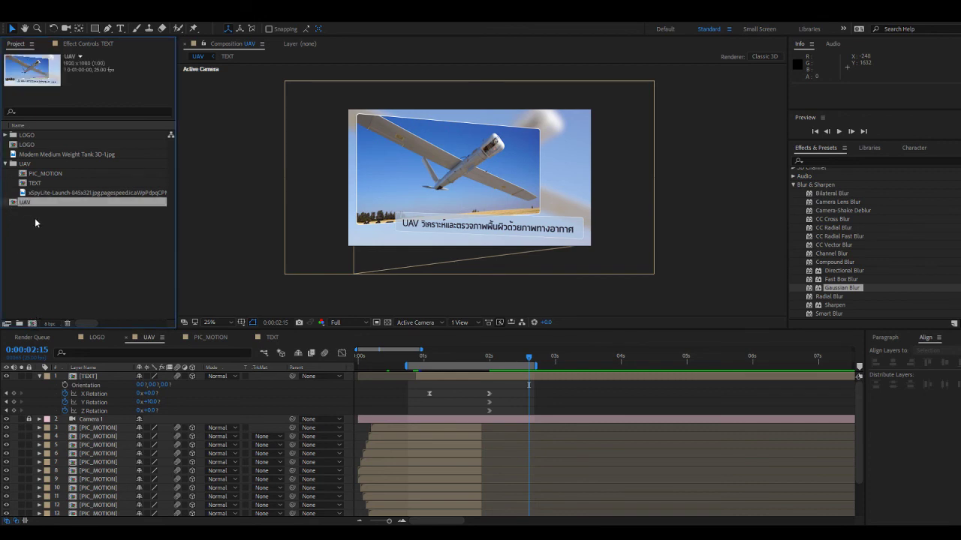
Duplicate the UAV composition in the project and rename the copy as Tank.
key("ctrl+d")
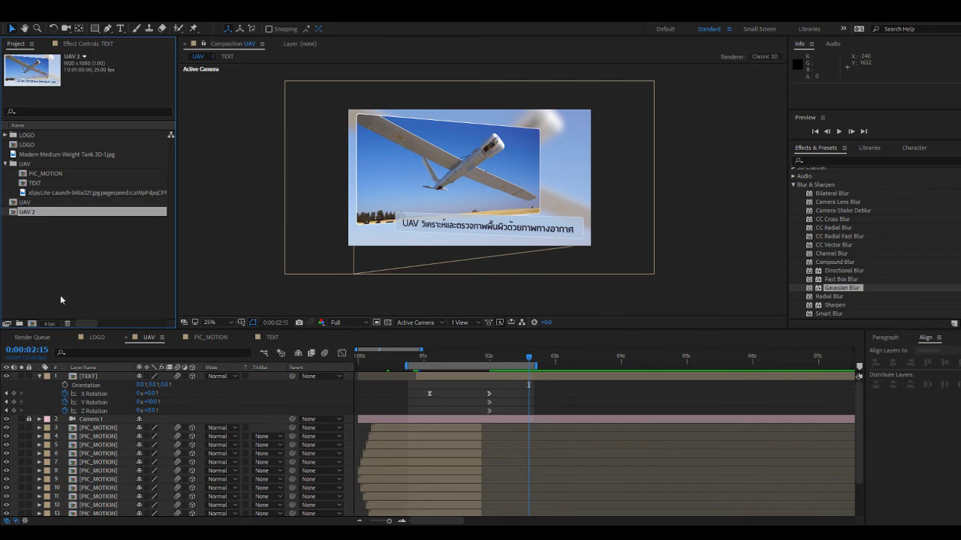
key("Return")
type("T")
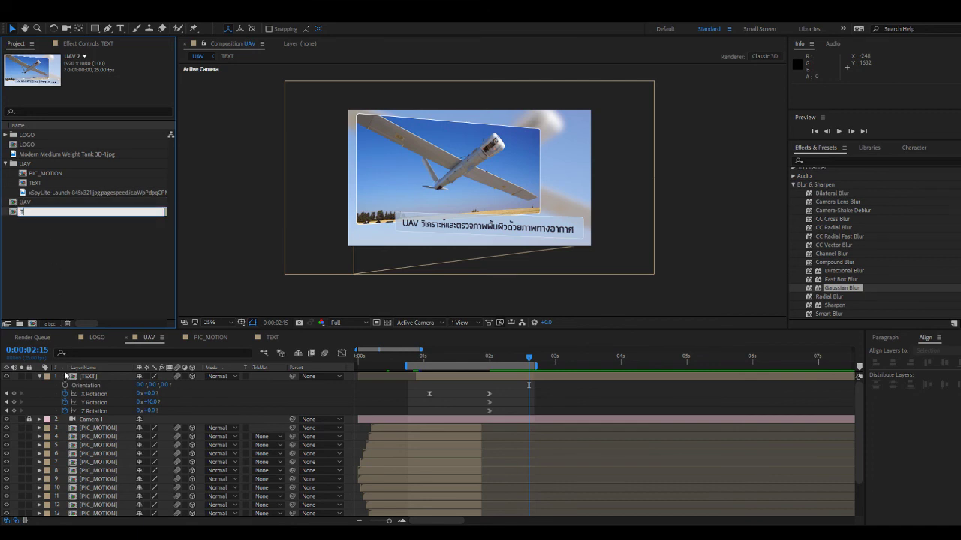
type("ank")
key("Return")
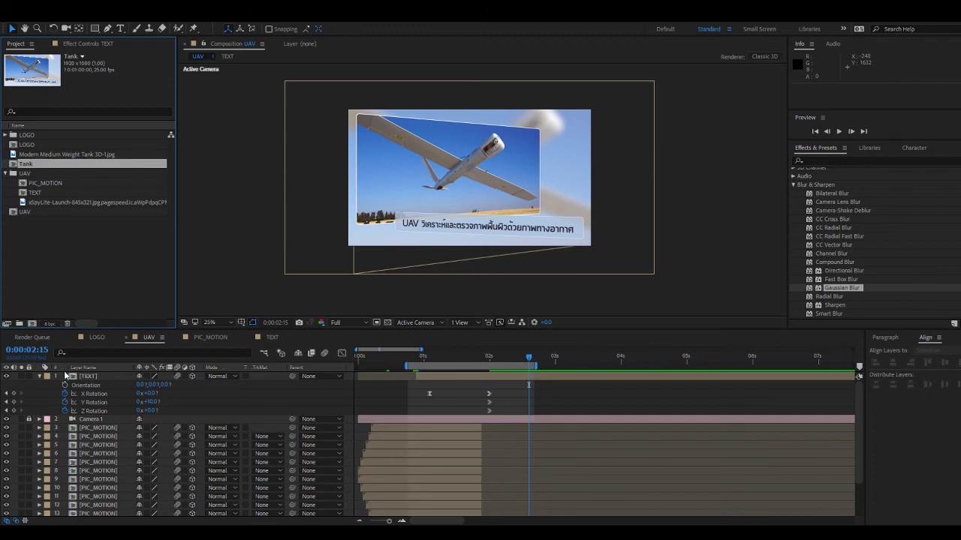
Create a project folder named Tank and move the Modern Medium Weight Tank 3D-1.jpg image into it.
left_click(43, 223)
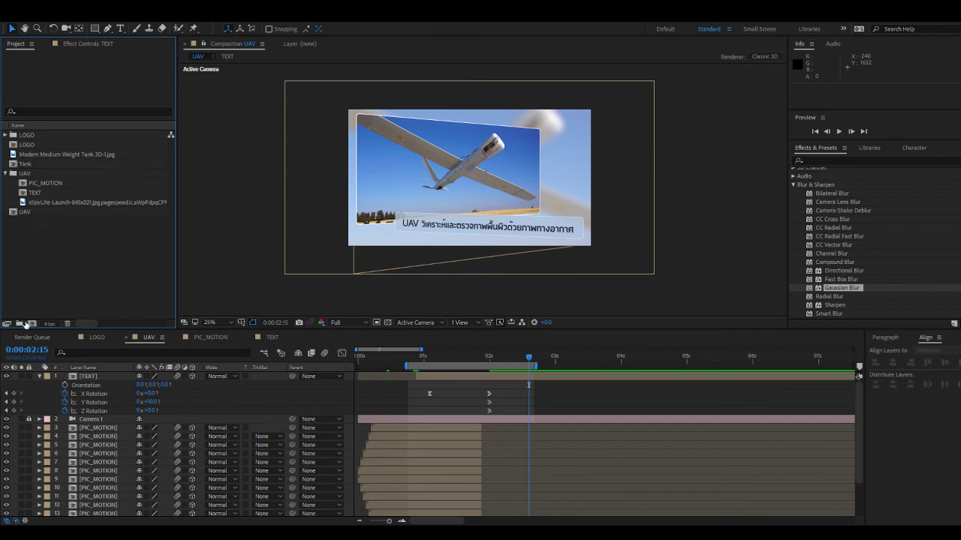
left_click(19, 323)
type("Tank")
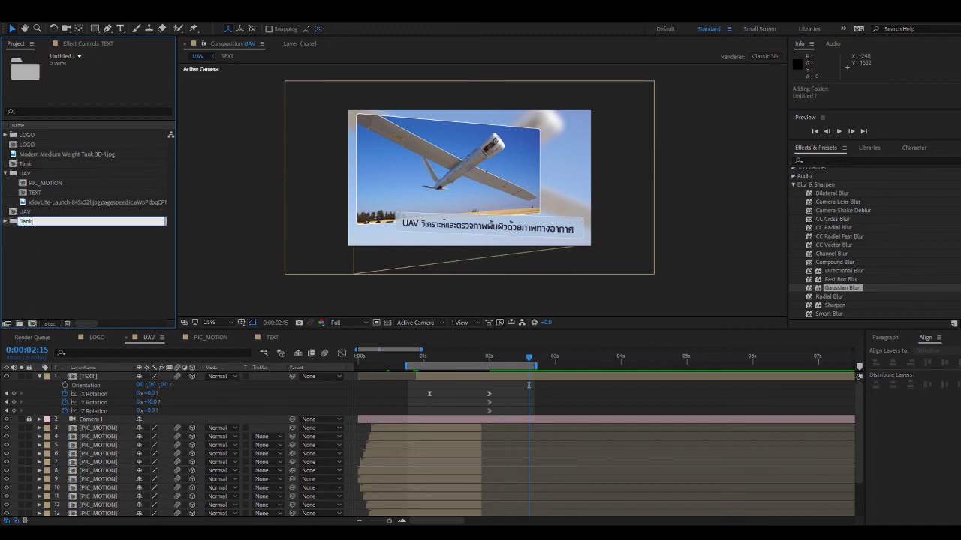
key("Return")
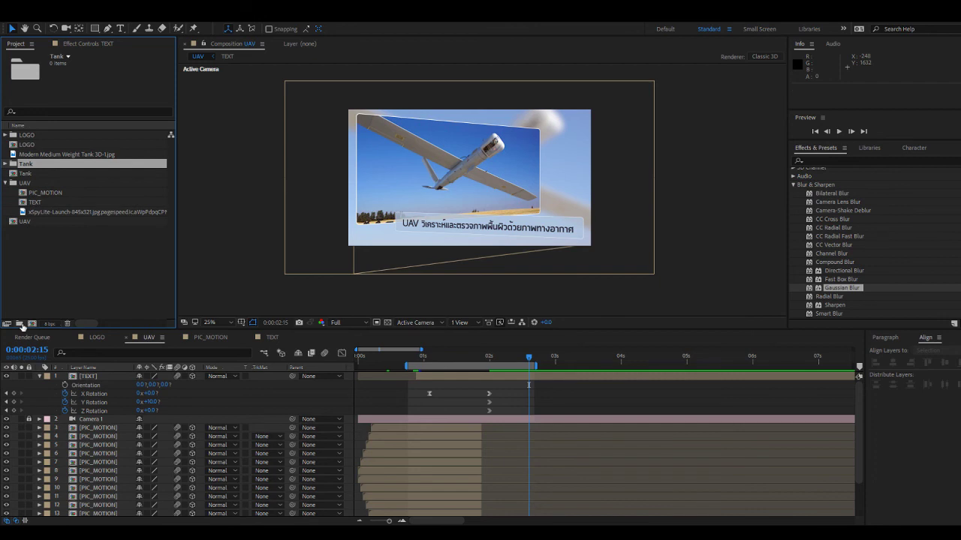
left_click(60, 156)
left_click_drag(60, 155, 56, 166)
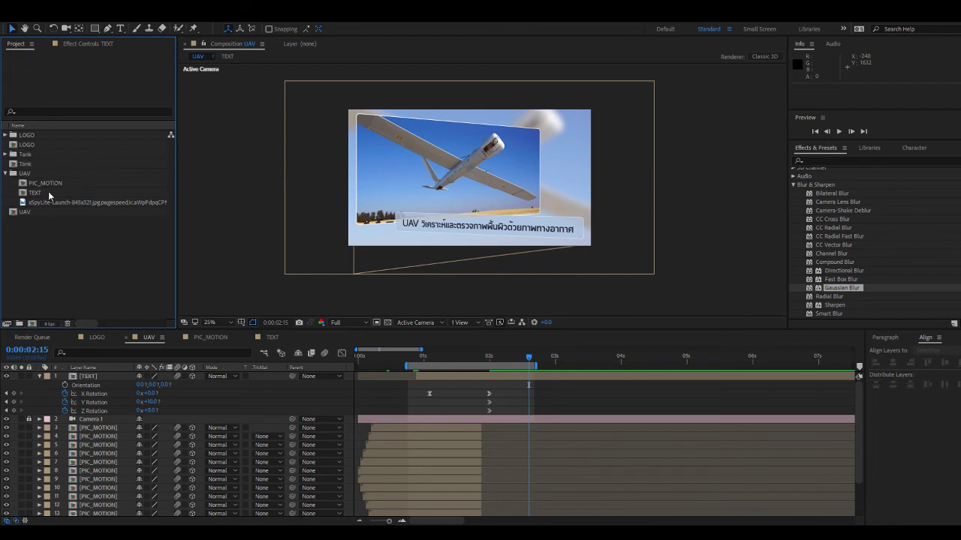
Duplicate the PIC_MOTION and TEXT compositions, move the copies into the Tank folder and expand that folder.
left_click(45, 194)
left_click(47, 184, "shift")
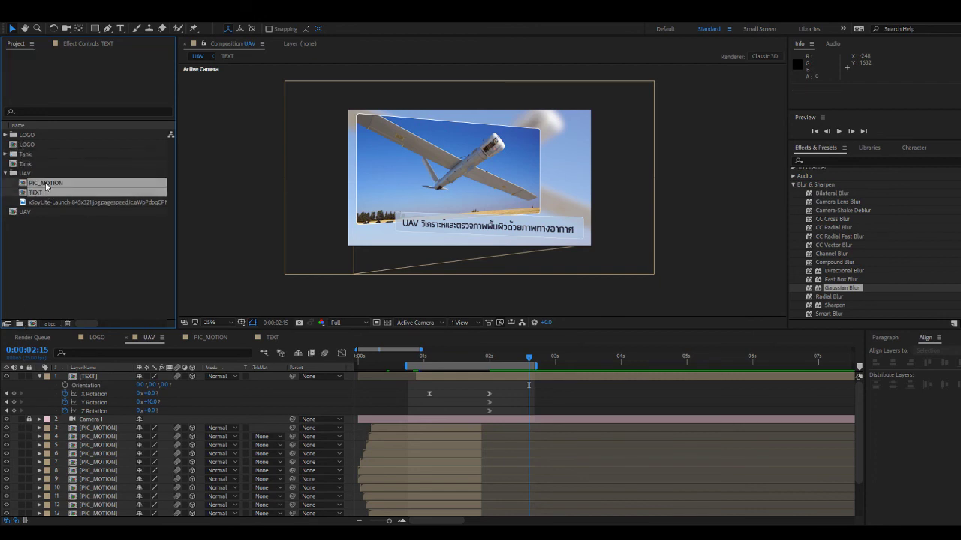
key("ctrl+d")
left_click_drag(43, 194, 42, 154)
left_click(5, 154)
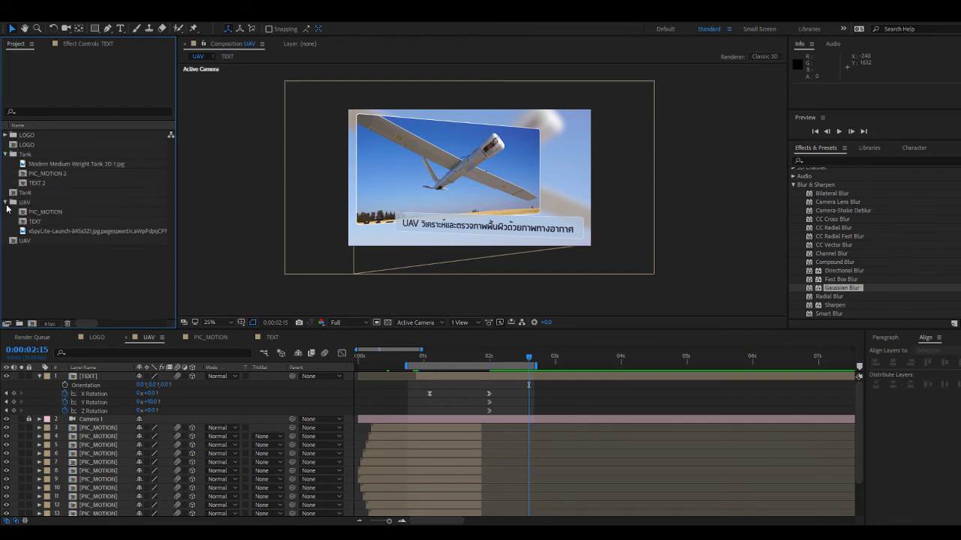
left_click(6, 203)
left_click(6, 202)
Open the Tank composition with a taller timeline area and close the open PIC_MOTION and TEXT timelines.
double_click(30, 193)
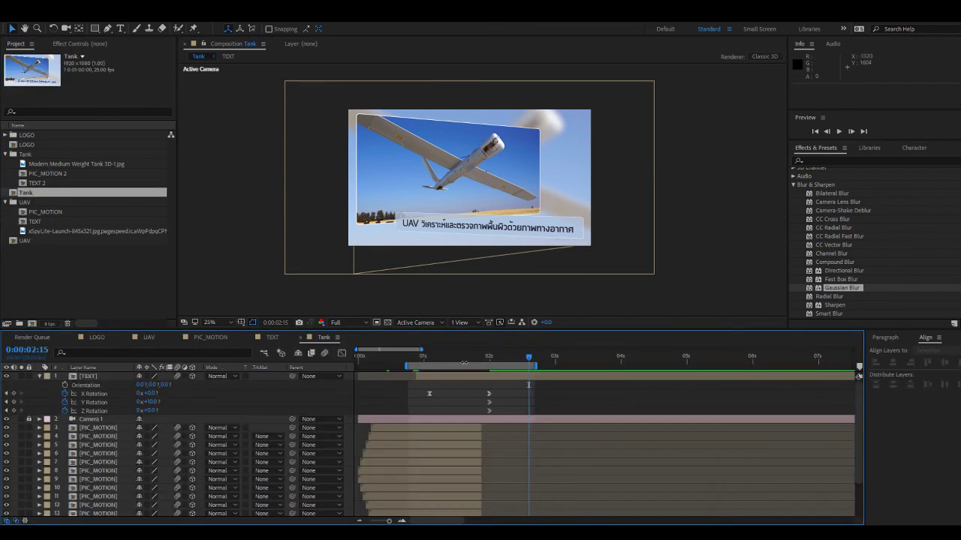
left_click_drag(451, 331, 457, 307)
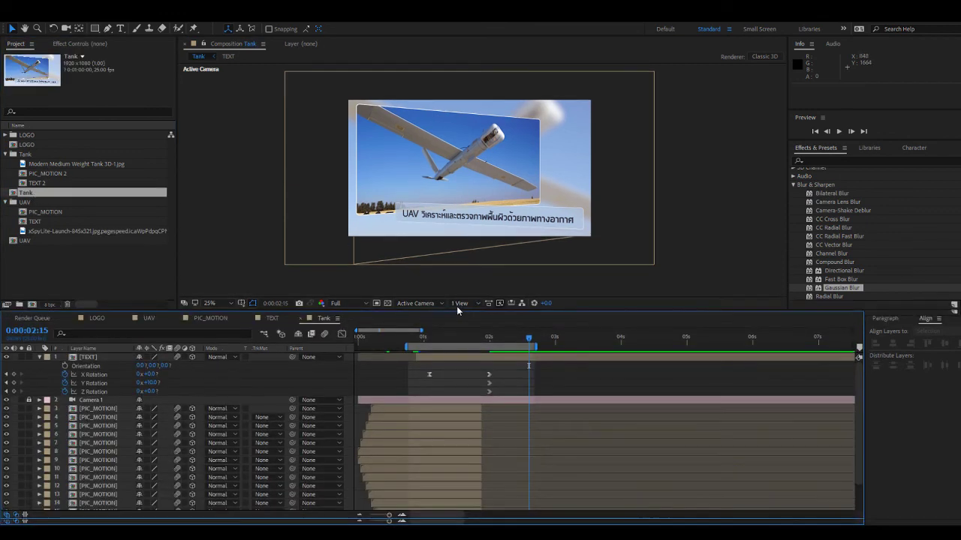
left_click(56, 213)
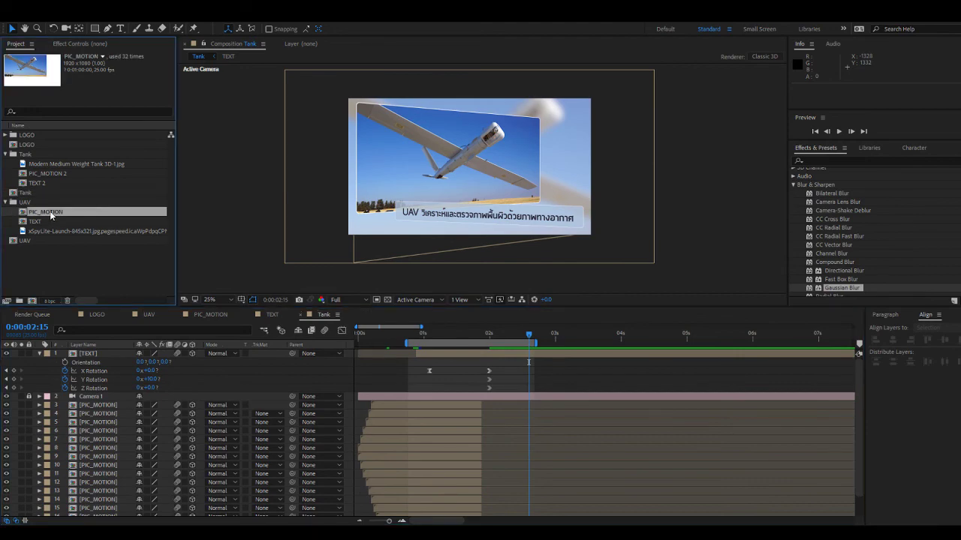
double_click(51, 216)
double_click(50, 173)
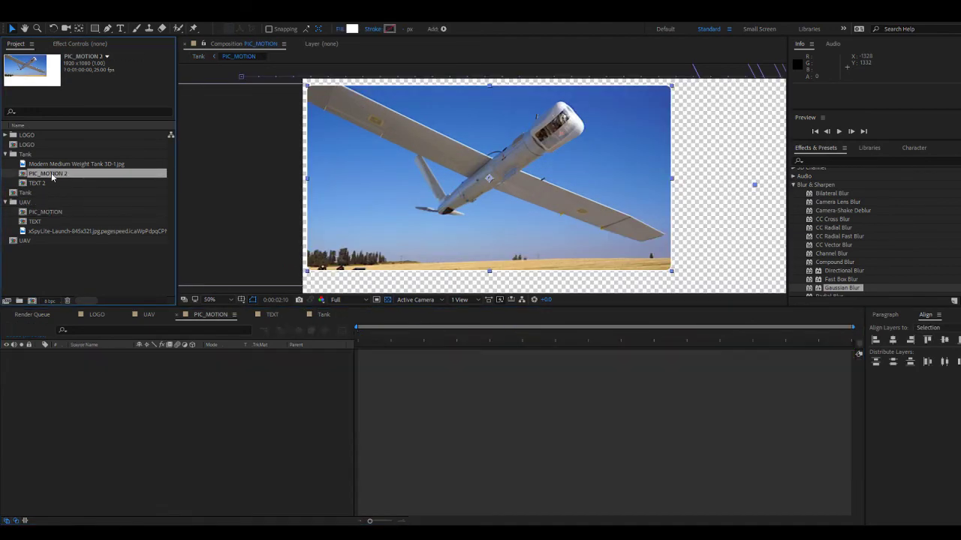
left_click(349, 315)
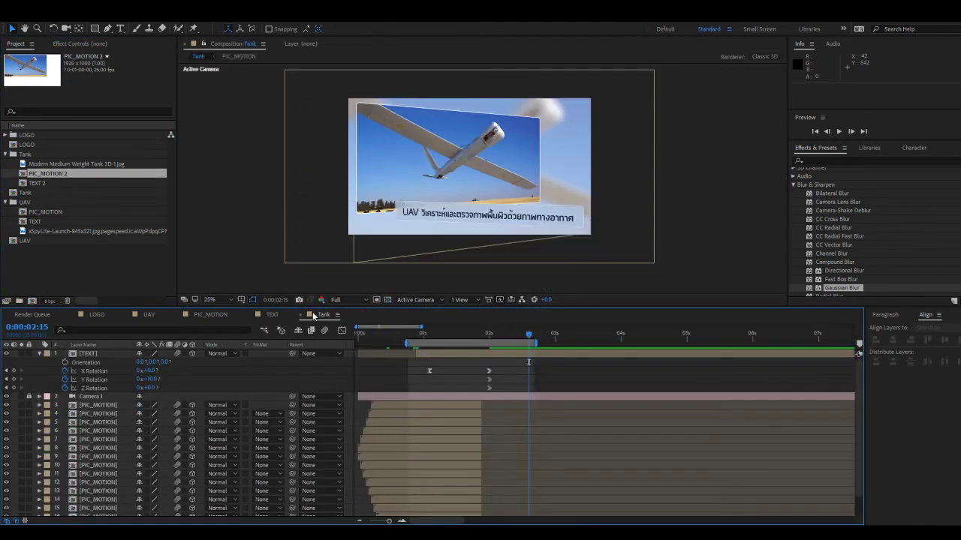
left_click(249, 315)
left_click(178, 316)
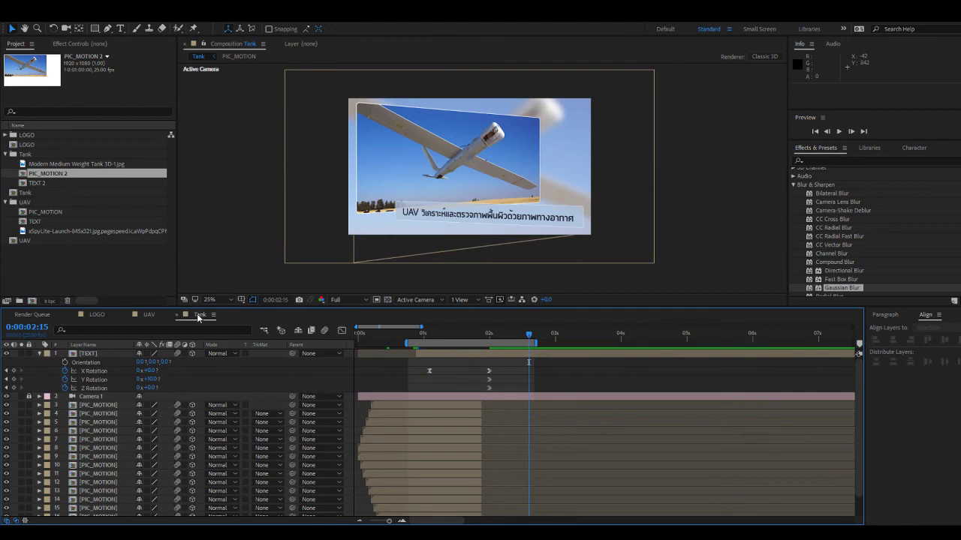
Rename the PIC_MOTION 2 composition in the Tank folder as PIC_TANK.
left_click(64, 175)
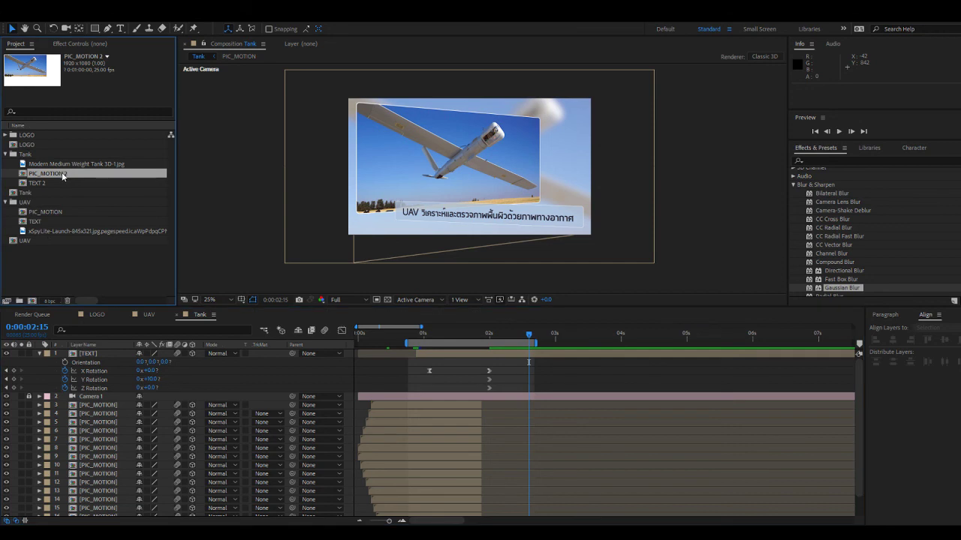
key("Return")
key("Return")
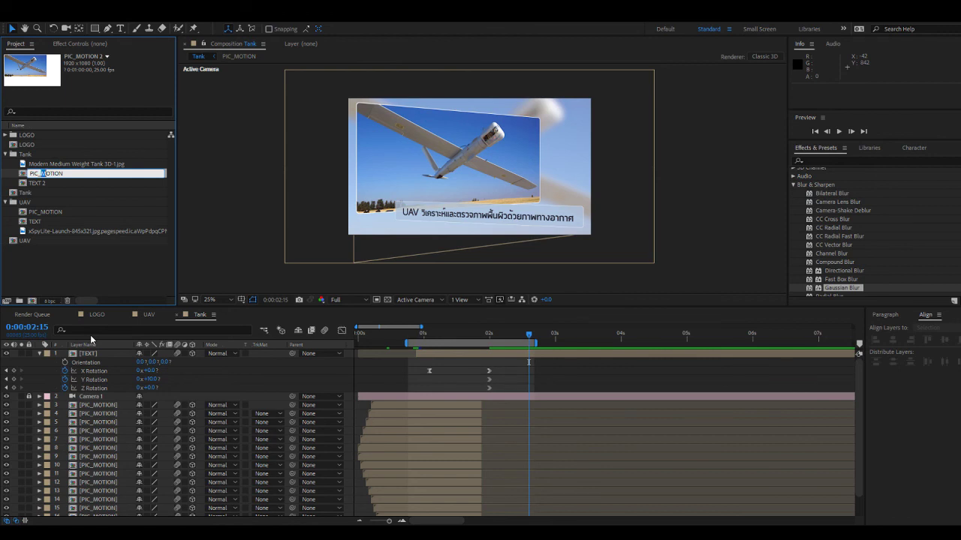
key("shift+Right")
key("shift+Right")
key("shift+Right")
key("shift+Right")
key("shift+Right")
type("T")
key("Return")
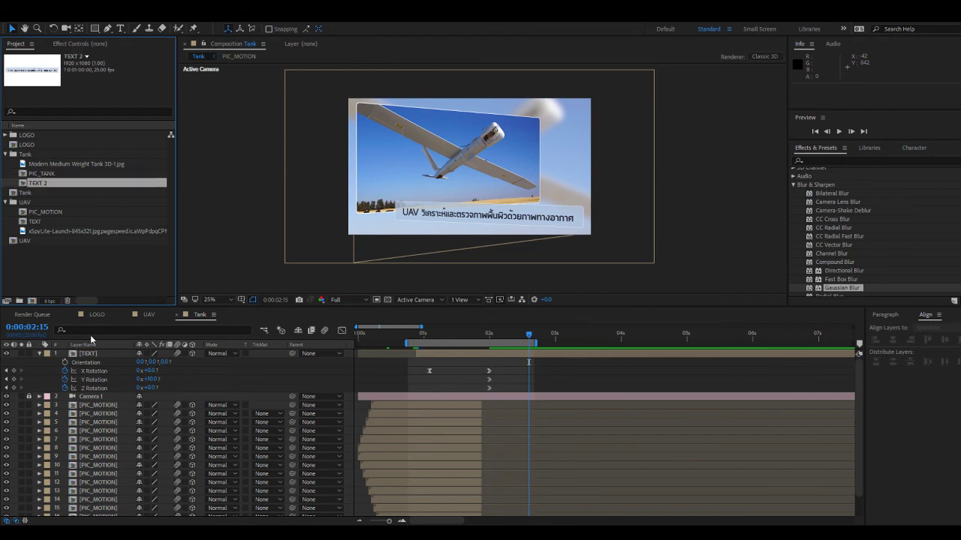
Rename the TEXT 2 composition in the Tank folder as TEXT_TANK.
left_click(46, 183)
key("Return")
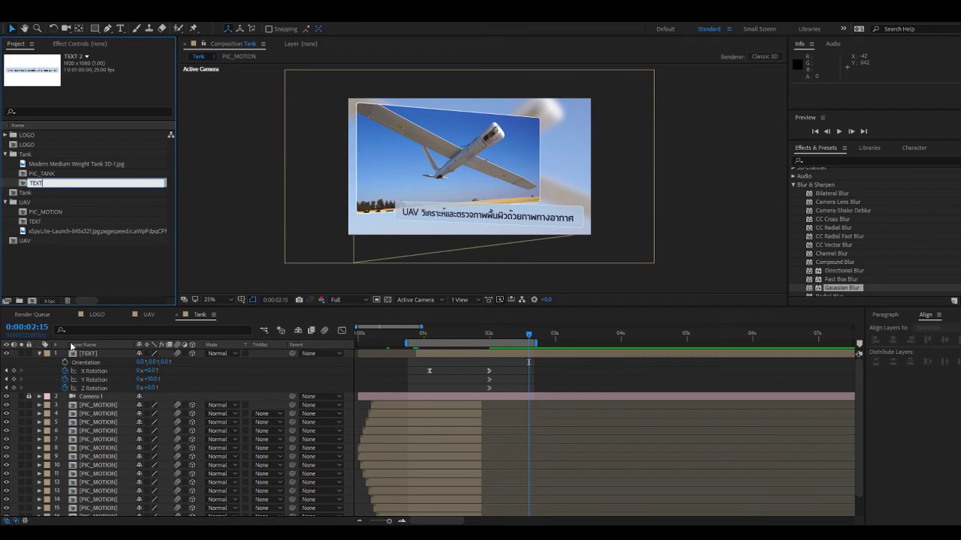
key("Return")
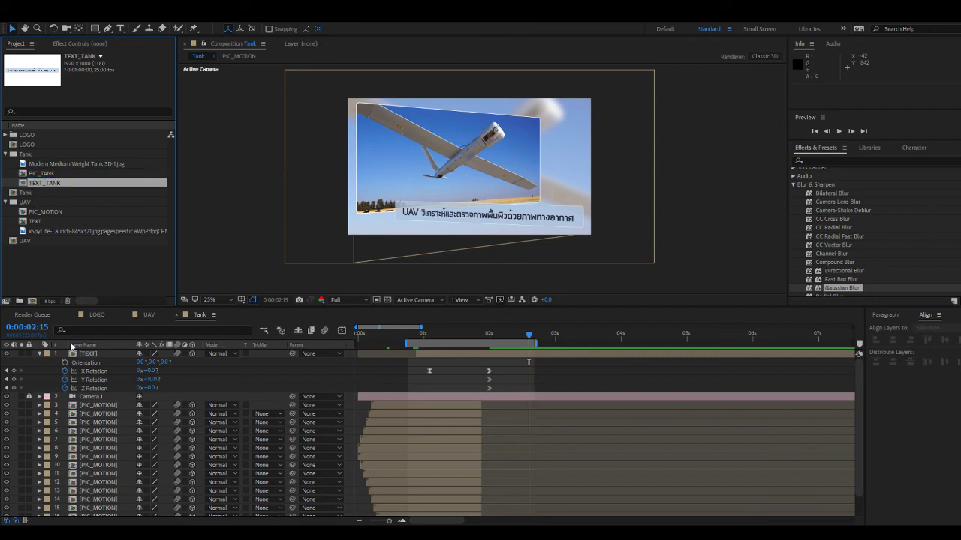
Rename the PIC_MOTION composition in the UAV folder as PIC_UAV.
left_click(55, 212)
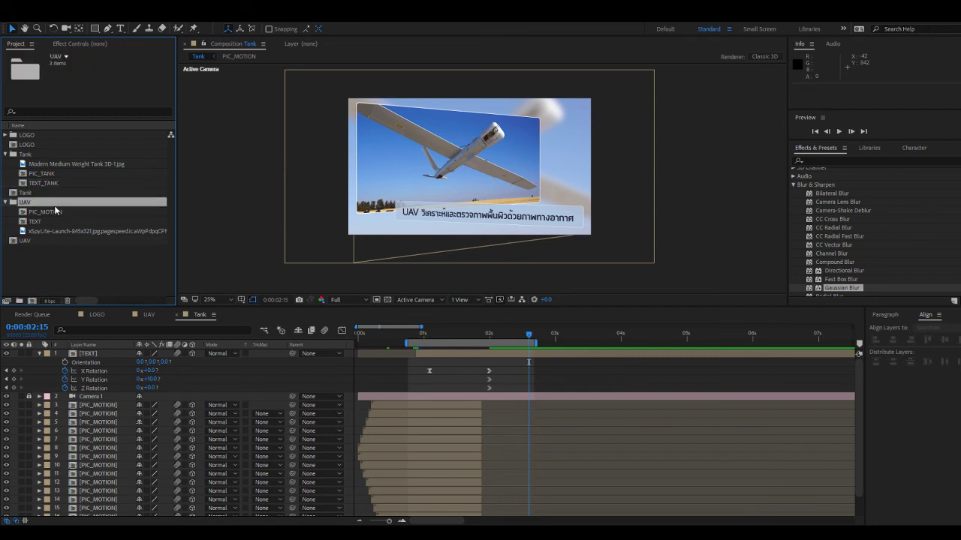
key("Return")
key("Right")
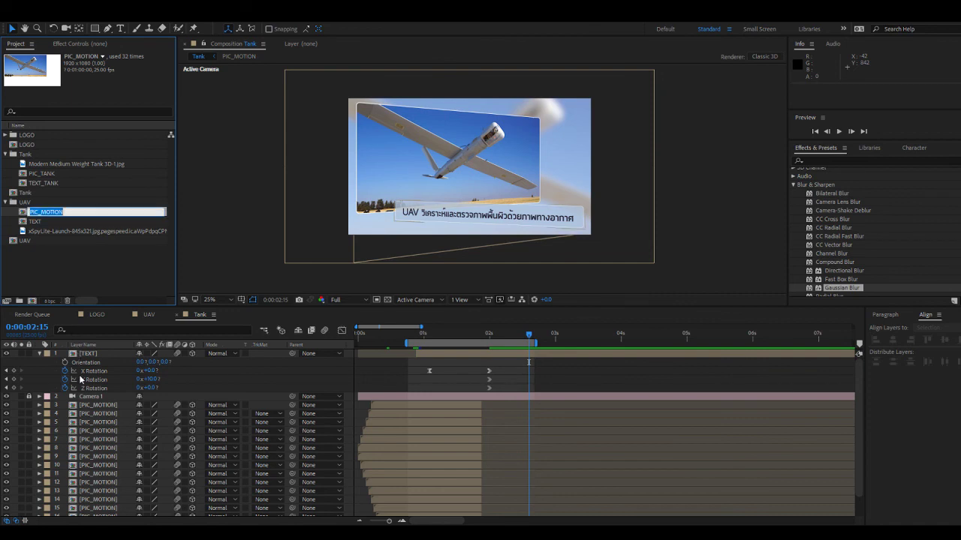
key("shift+Left")
key("shift+Left")
key("shift+Left")
key("shift+Left")
key("shift+Left")
key("shift+Left")
type("UAV")
key("Return")
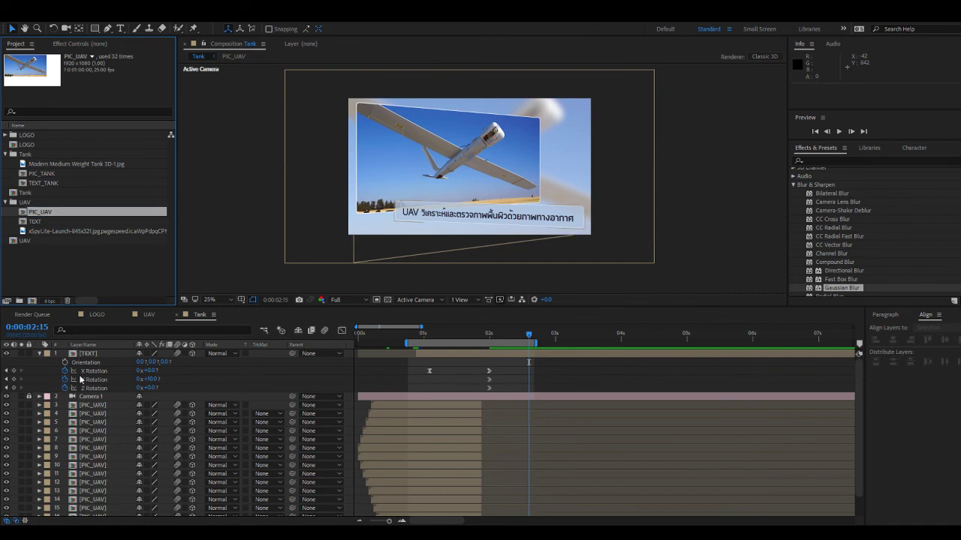
Rename the TEXT composition in the UAV folder as TEXT_UAV.
key("Down")
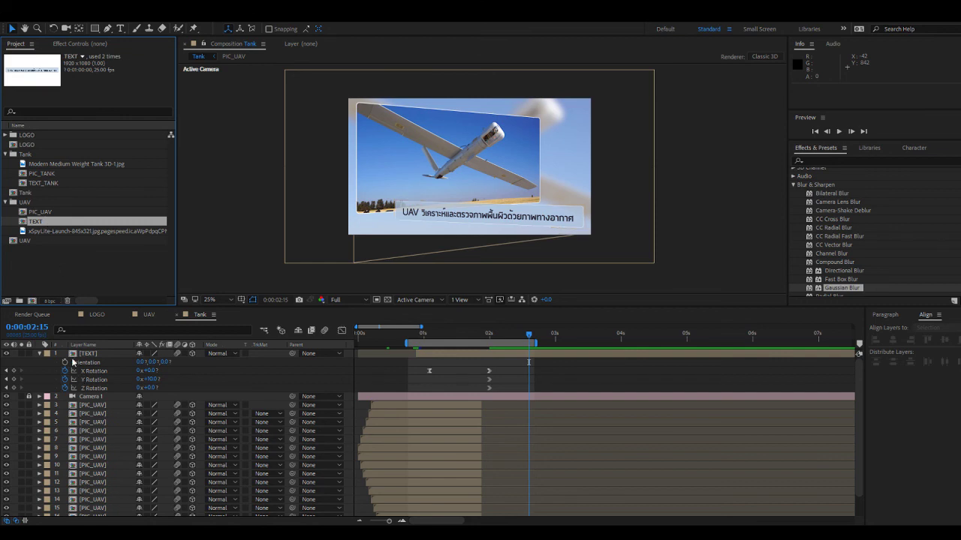
key("Return")
key("Right")
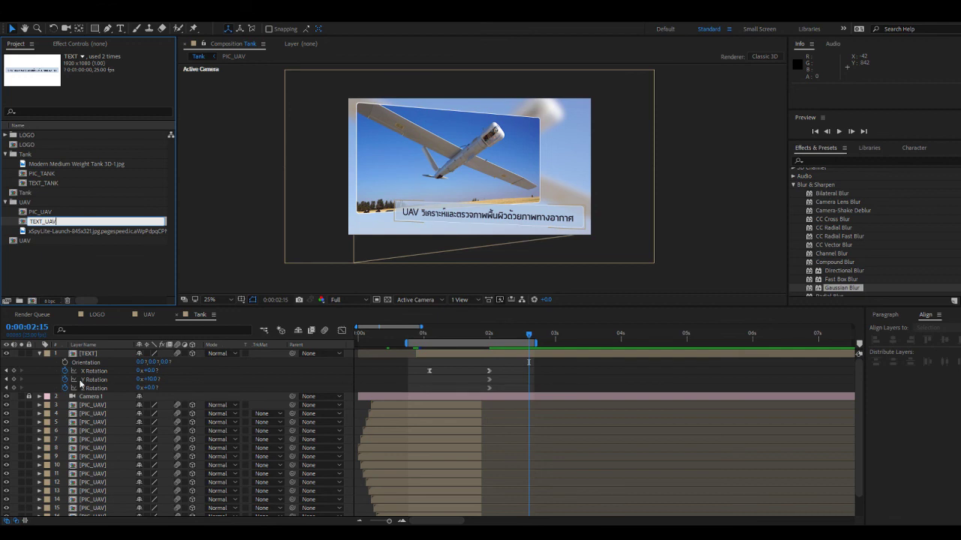
left_click(135, 269)
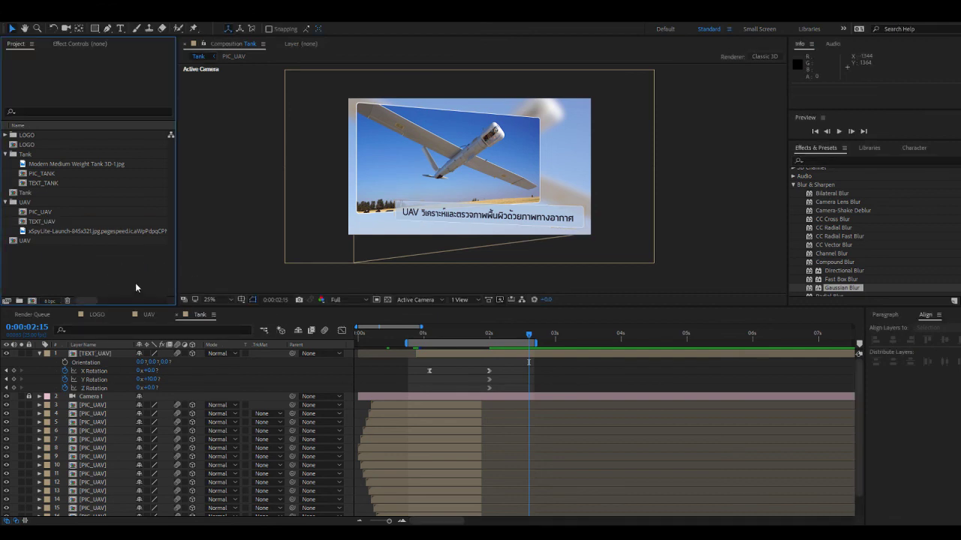
Open the PIC_TANK composition and delete its hidden tank image layer.
left_click(55, 175)
double_click(55, 172)
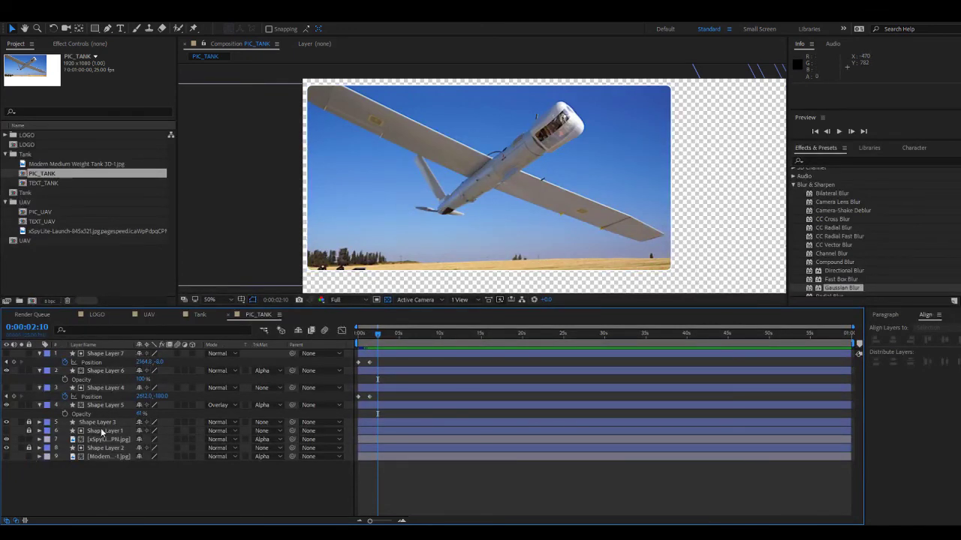
left_click(109, 457)
left_click_drag(110, 457, 120, 439)
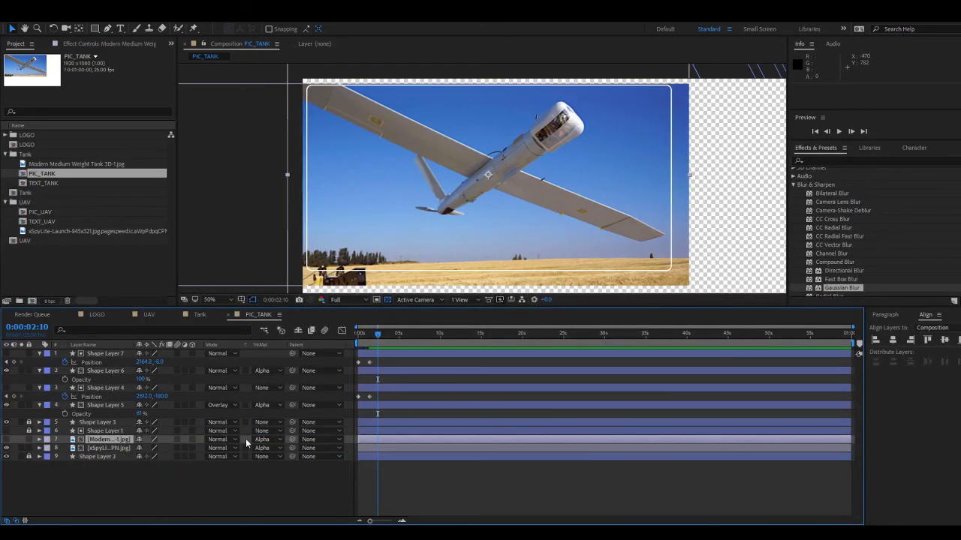
left_click(98, 468)
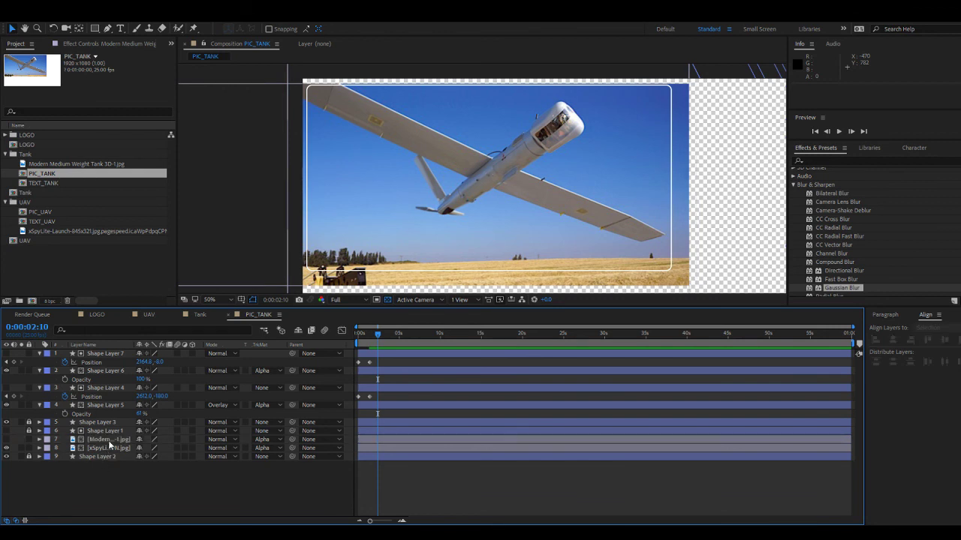
left_click(108, 440)
key("Delete")
Replace the UAV image layer in PIC_TANK with Modern Medium Weight Tank 3D-1.jpg from the Tank folder.
left_click(110, 441)
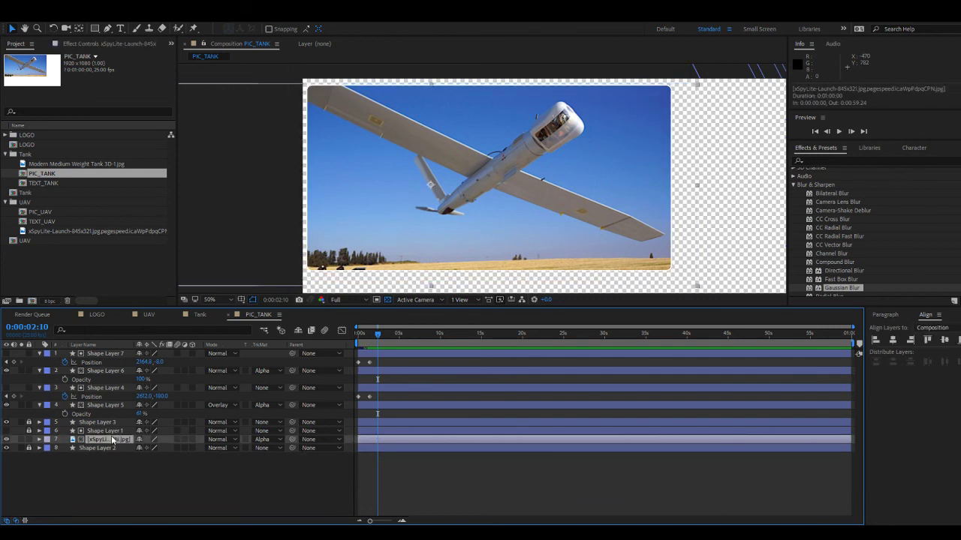
left_click(82, 473)
left_click(105, 440)
left_click(56, 164)
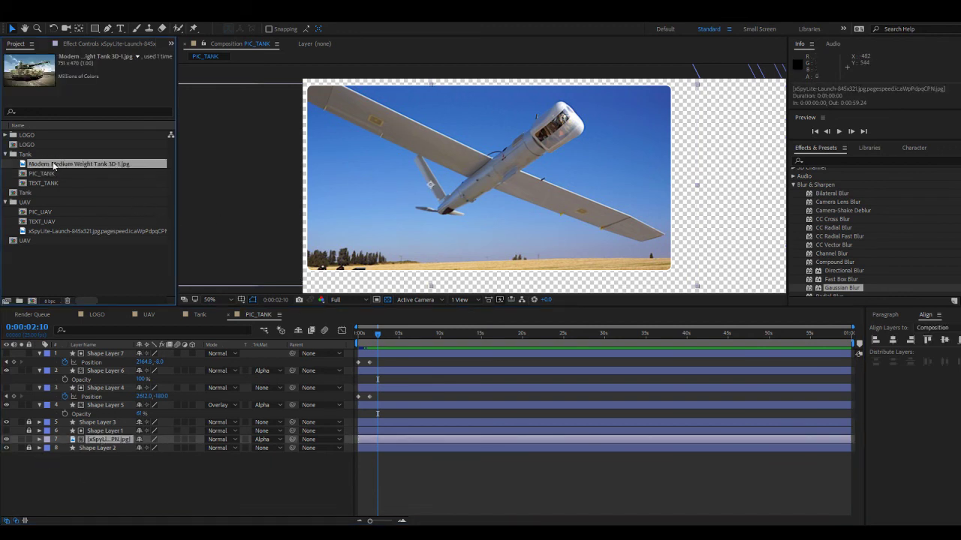
left_click(89, 474)
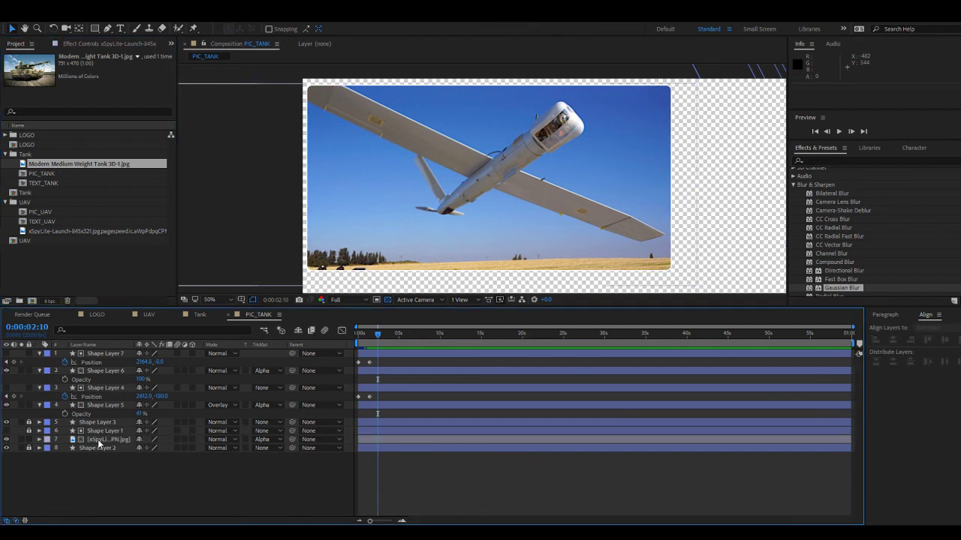
left_click(99, 441)
left_click(7, 440)
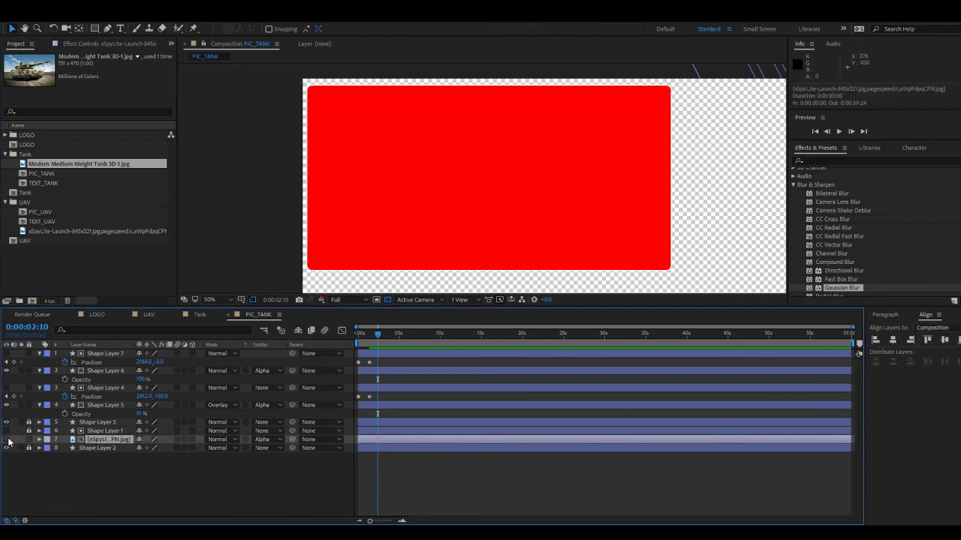
left_click(7, 440)
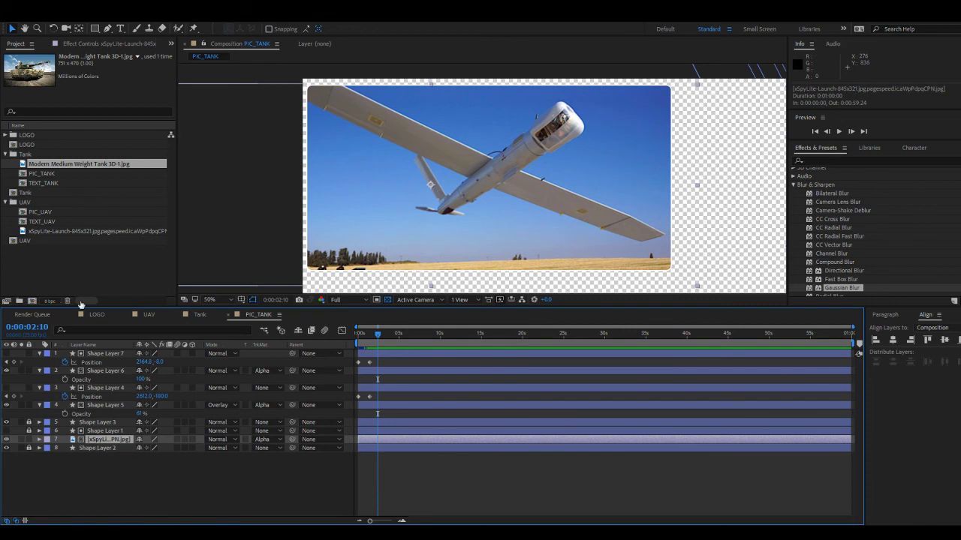
left_click(79, 168)
left_click(79, 165)
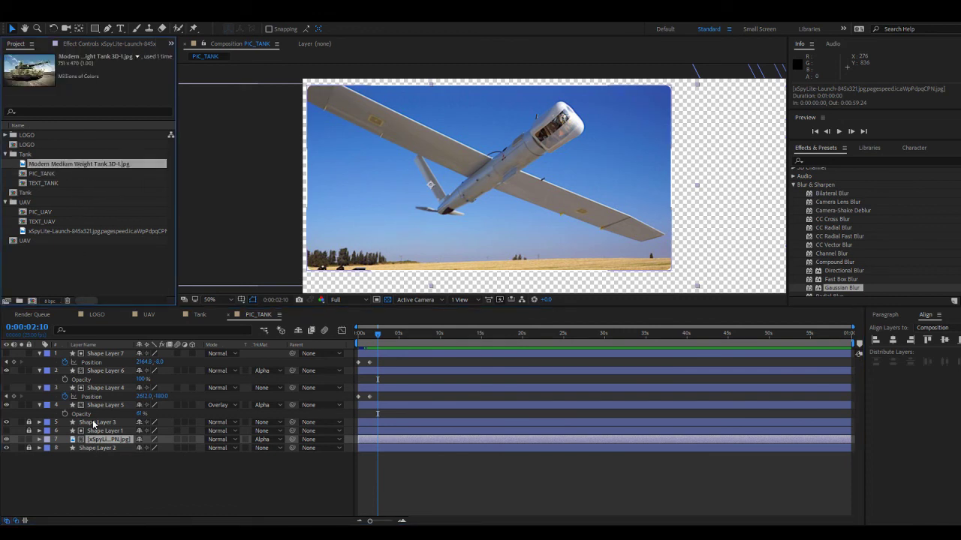
left_click(91, 162)
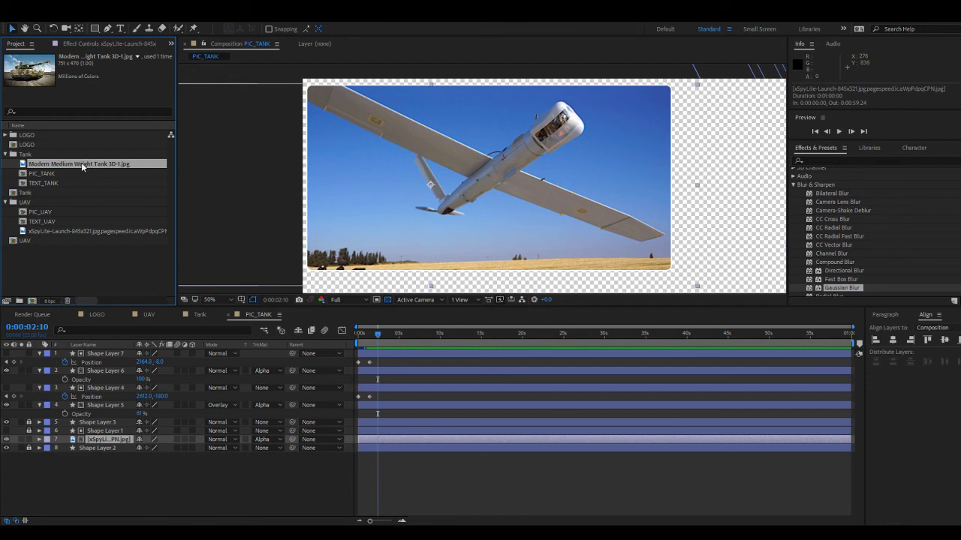
left_click_drag(81, 162, 115, 441)
left_click(479, 460)
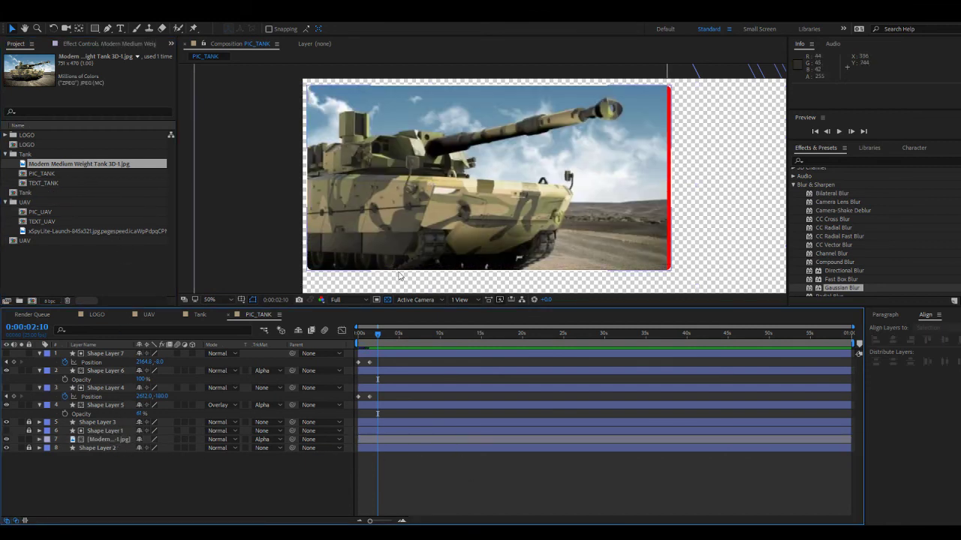
Scale down the tank picture and reposition it to about 750, 386 so the whole tank fits within the rounded frame.
left_click(369, 441)
left_click_drag(465, 193, 535, 187)
key("comma")
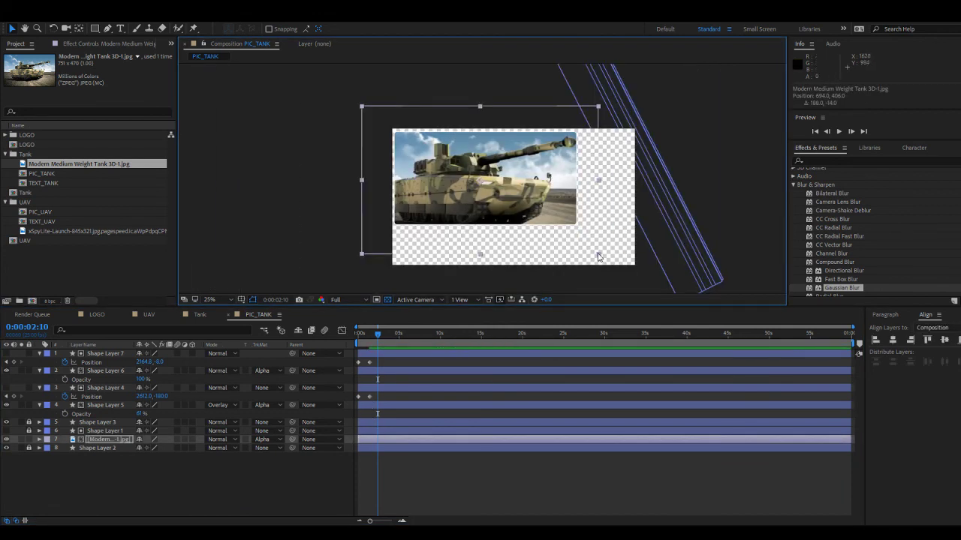
left_click_drag(598, 254, 577, 240)
left_click_drag(556, 206, 562, 203)
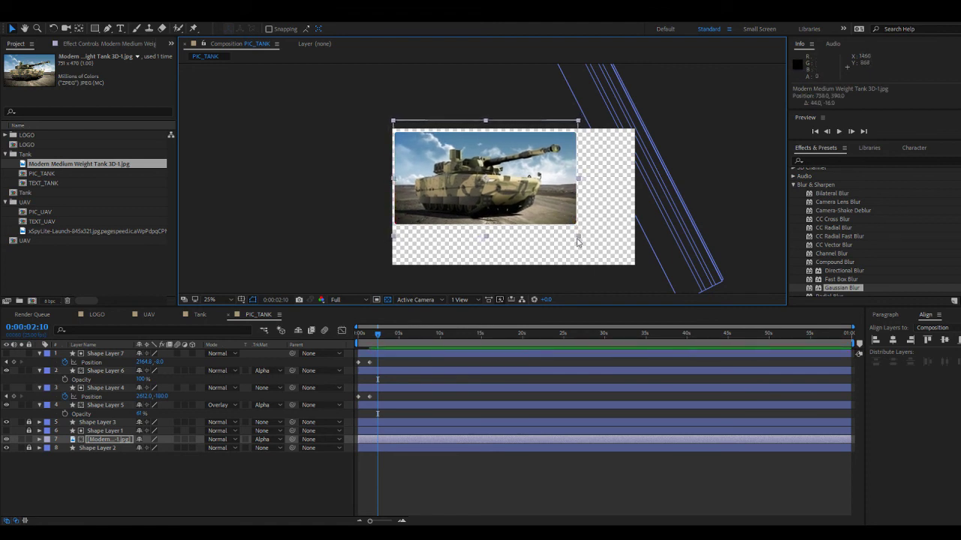
left_click_drag(577, 238, 579, 238)
left_click_drag(554, 205, 556, 206)
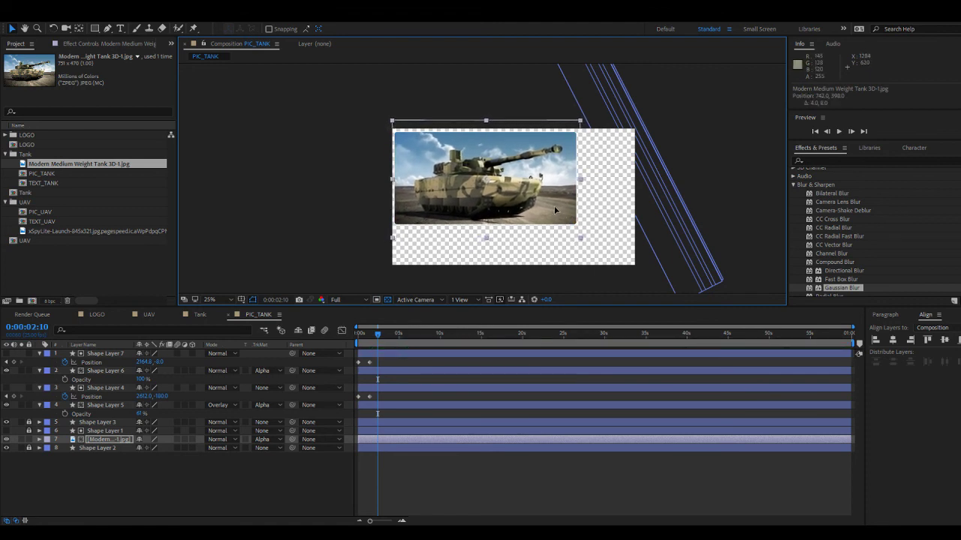
left_click_drag(579, 240, 582, 241)
left_click_drag(552, 202, 550, 201)
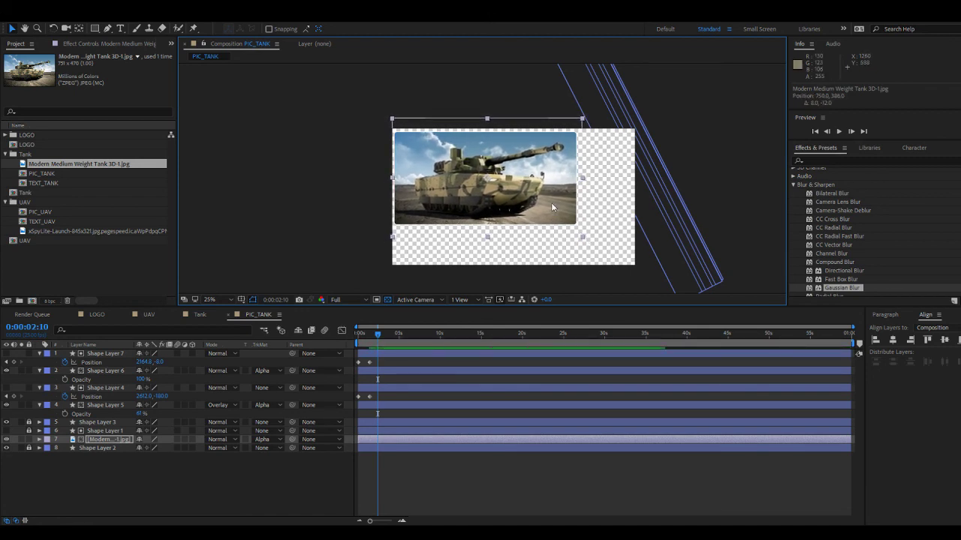
key("period")
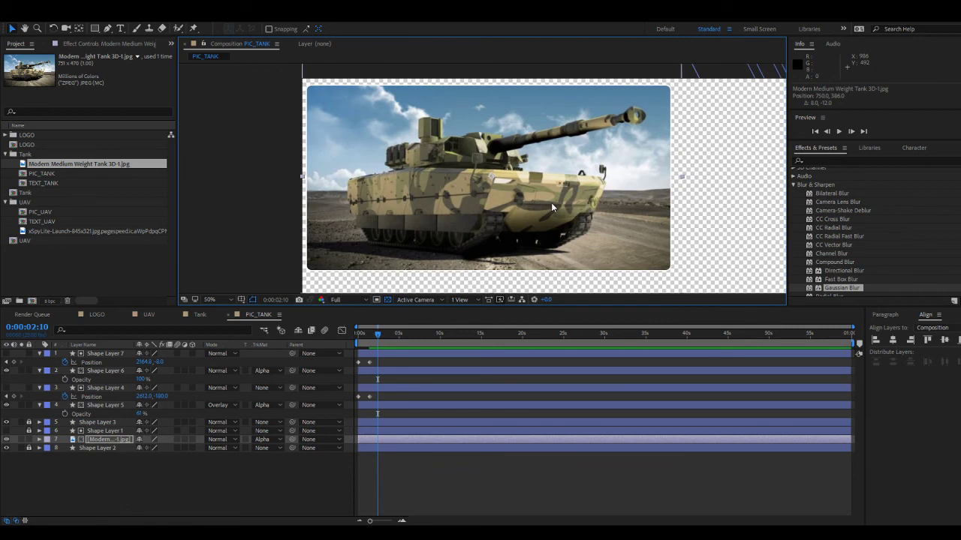
In the Tank composition, replace the source of all PIC_UAV layers and the BG layer with PIC_TANK.
left_click(200, 314)
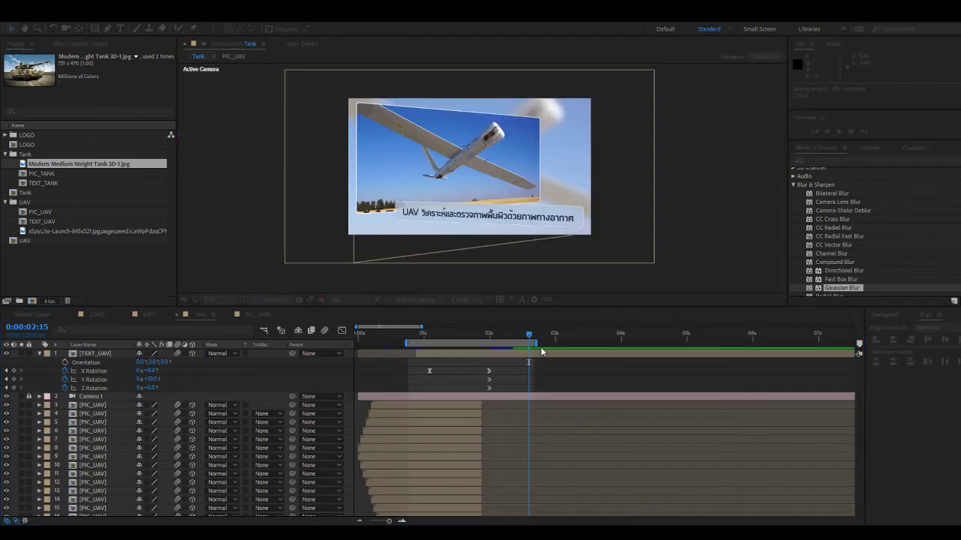
mouse_move(481, 337)
left_mouse_down()
mouse_move(414, 336)
mouse_move(476, 342)
left_mouse_up()
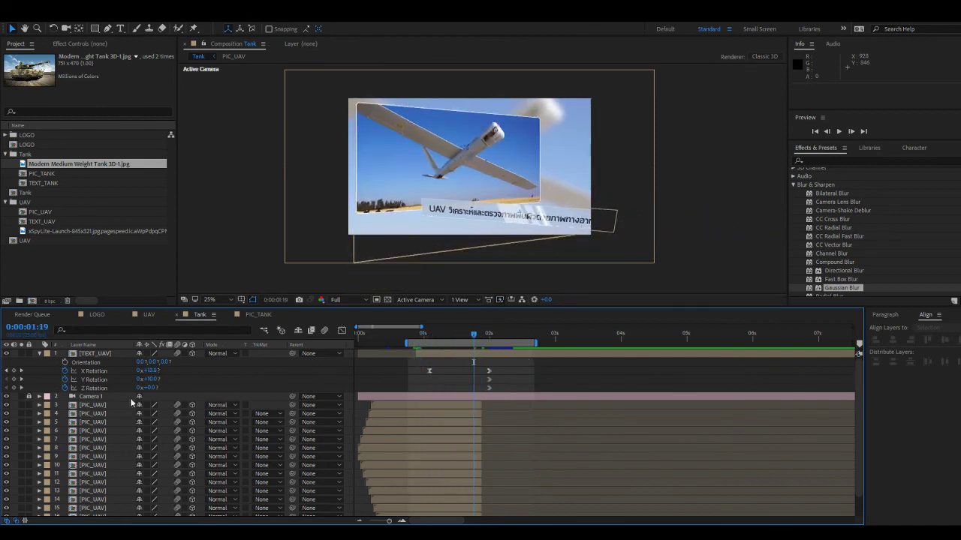
left_click(95, 406)
scroll(121, 424, "down", 1)
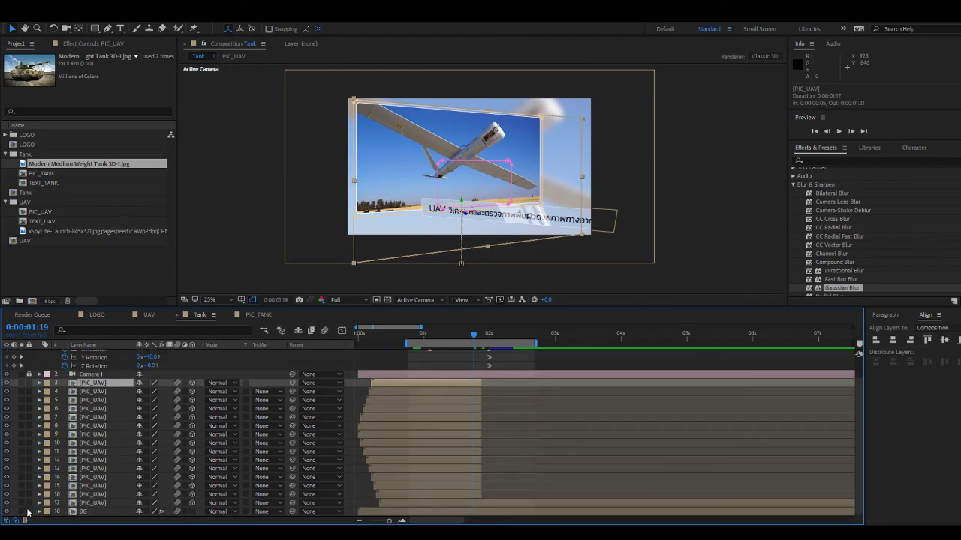
left_click(88, 511, "shift")
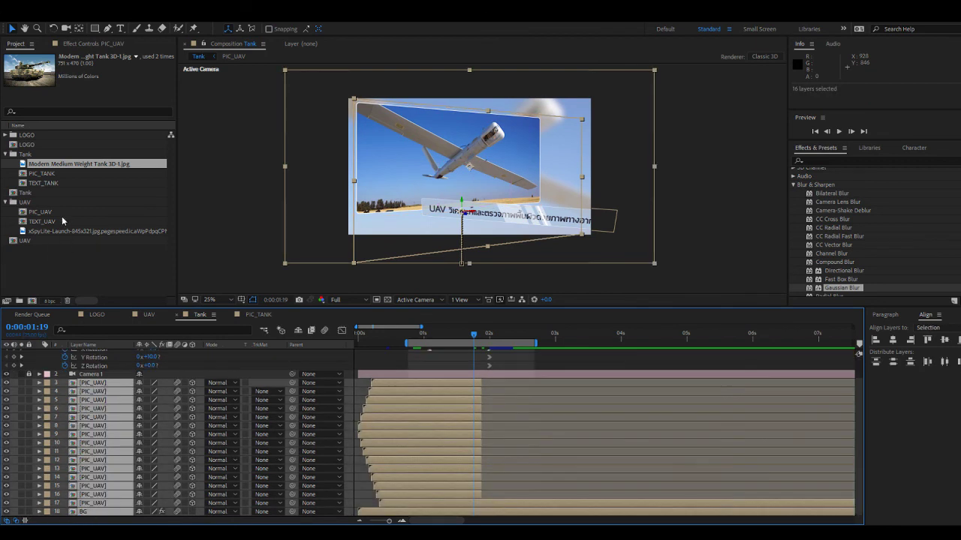
left_click(47, 173)
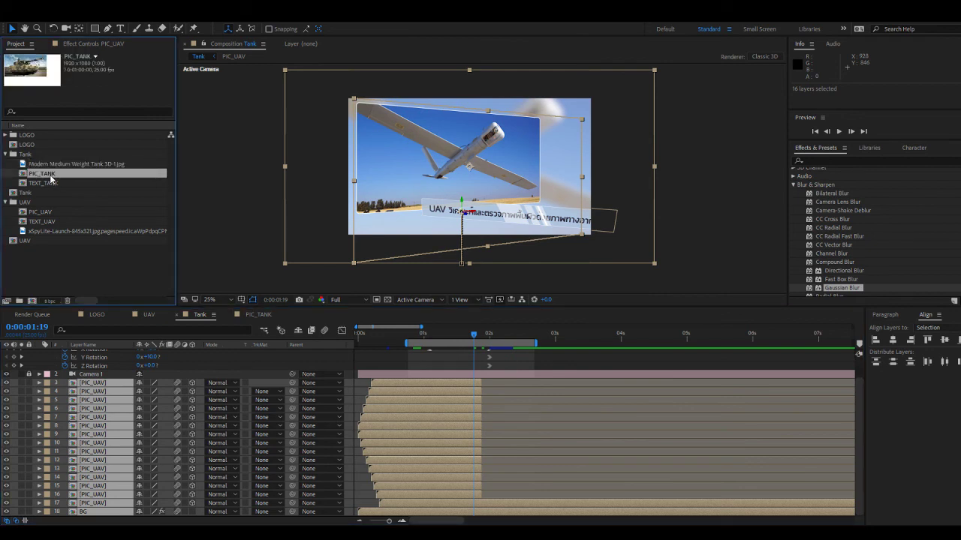
left_click_drag(43, 178, 98, 390)
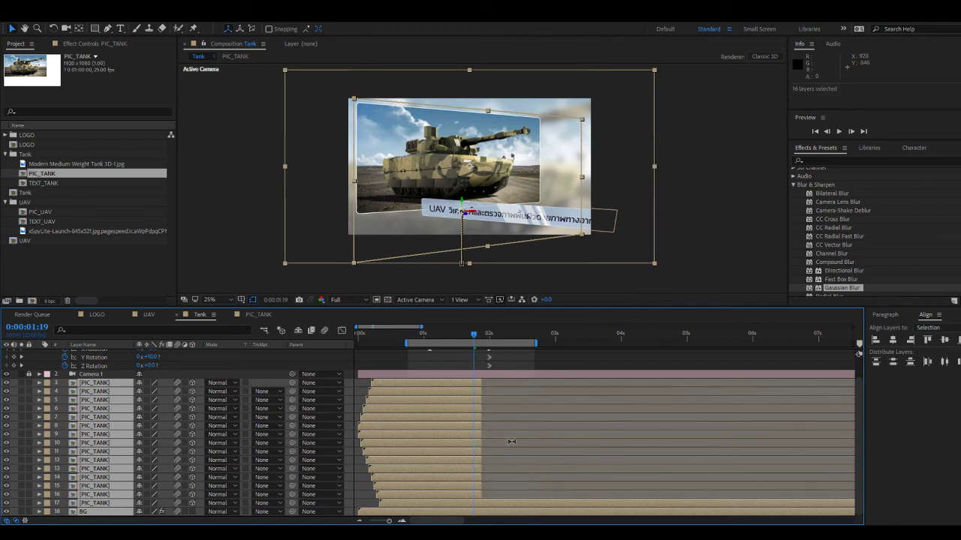
Preview the Tank composition's picture and caption animation from about one second onward.
left_click(527, 358)
left_click(423, 334)
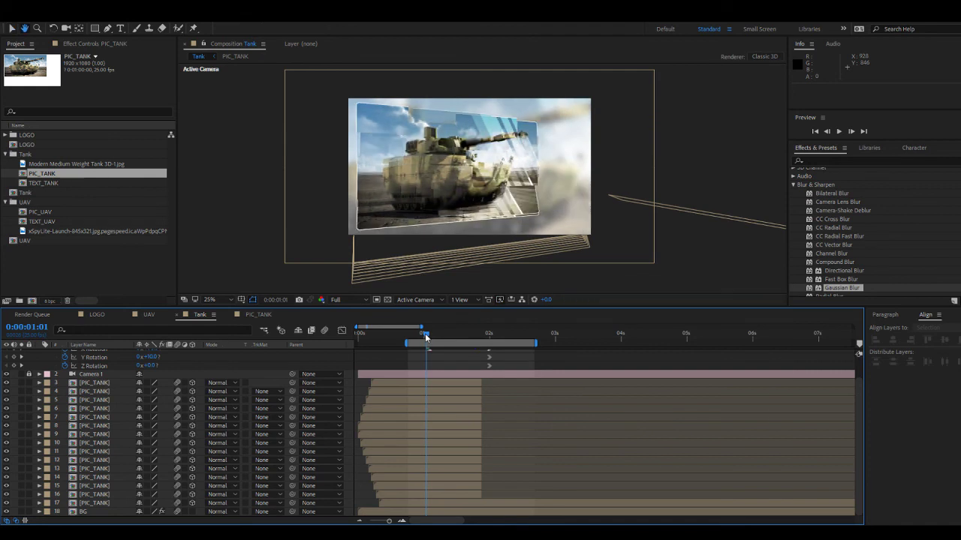
left_click_drag(425, 337, 427, 337)
key("space")
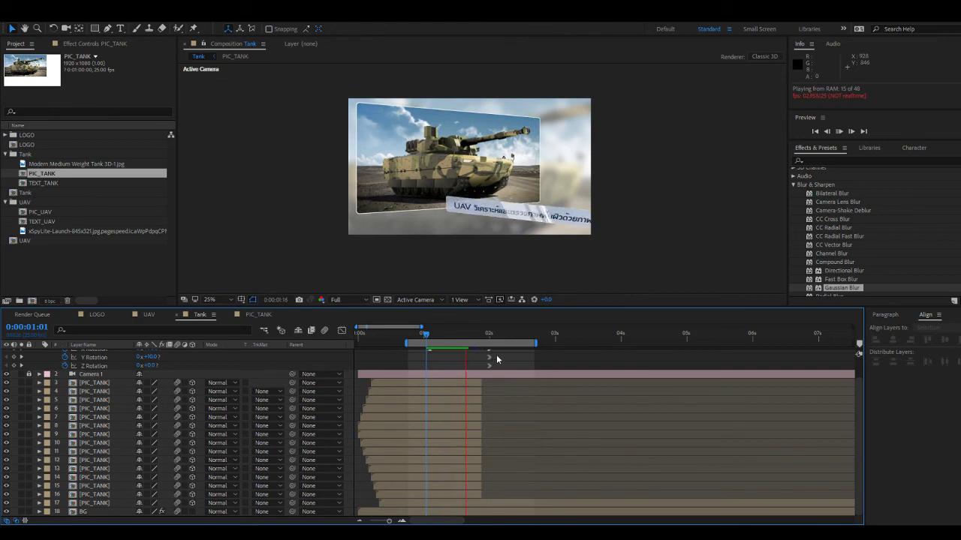
left_click_drag(488, 334, 505, 334)
Open the TEXT_TANK composition and change its caption to "Tank คือรถถังนะจ๊ะ".
scroll(515, 400, "up", 1)
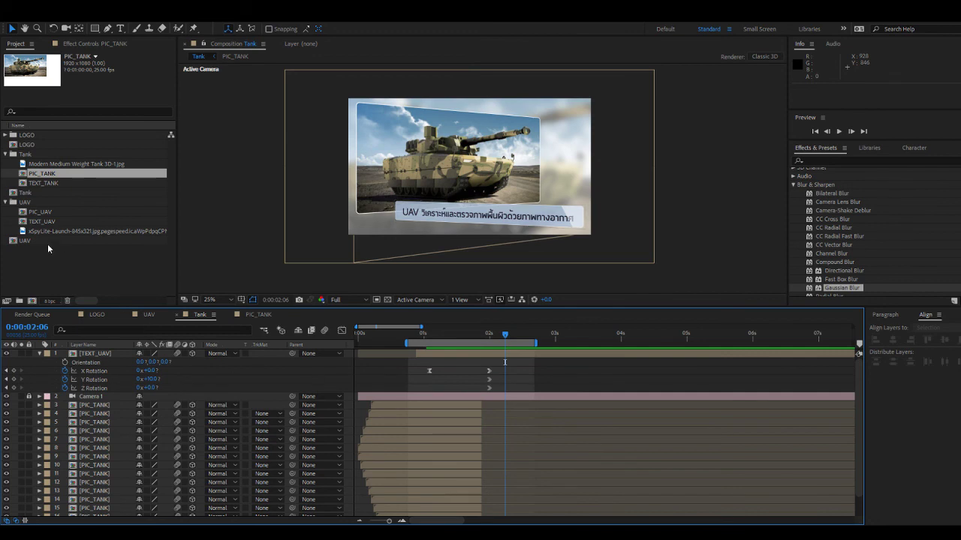
left_click(39, 223)
left_click(49, 183)
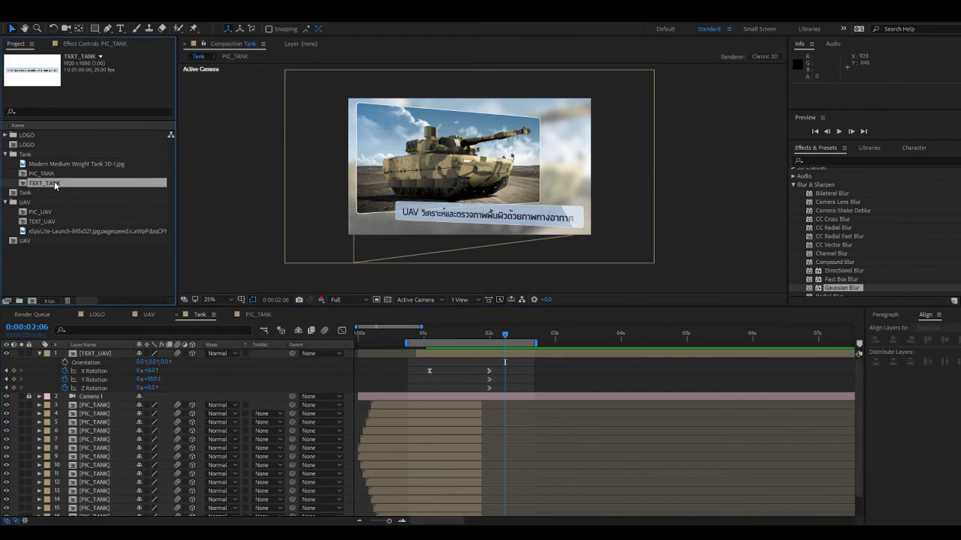
double_click(54, 183)
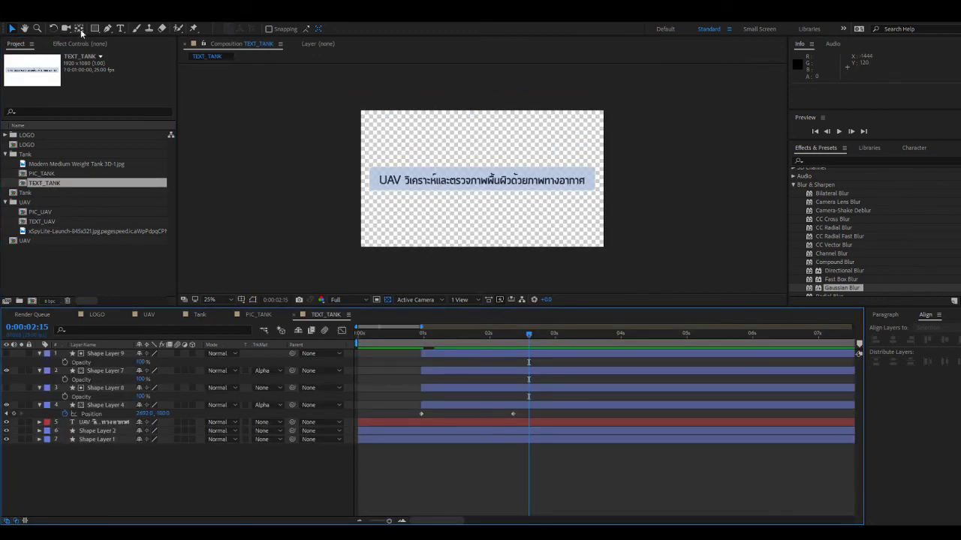
left_click(120, 29)
left_click(99, 422)
scroll(472, 224, "up", 2)
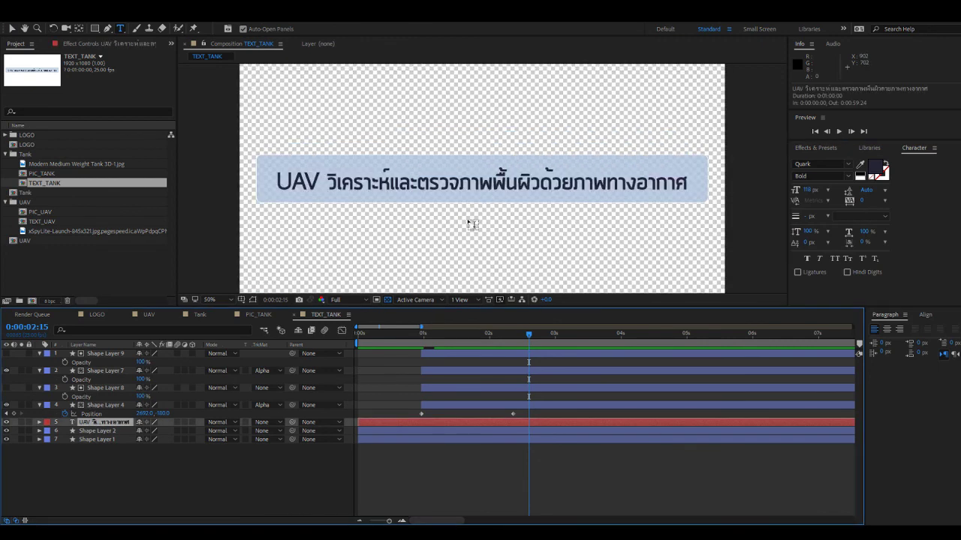
left_click(472, 179)
key("ctrl+a")
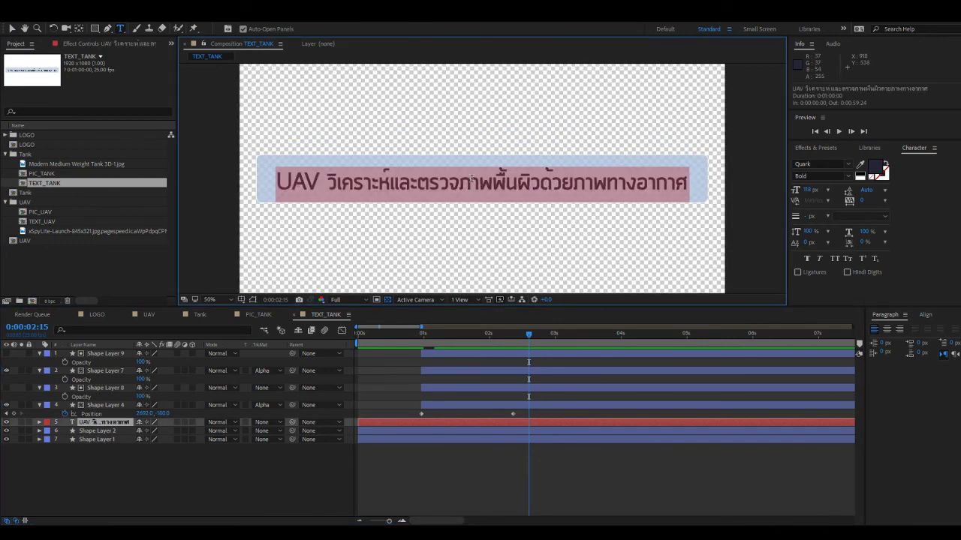
type("Ta")
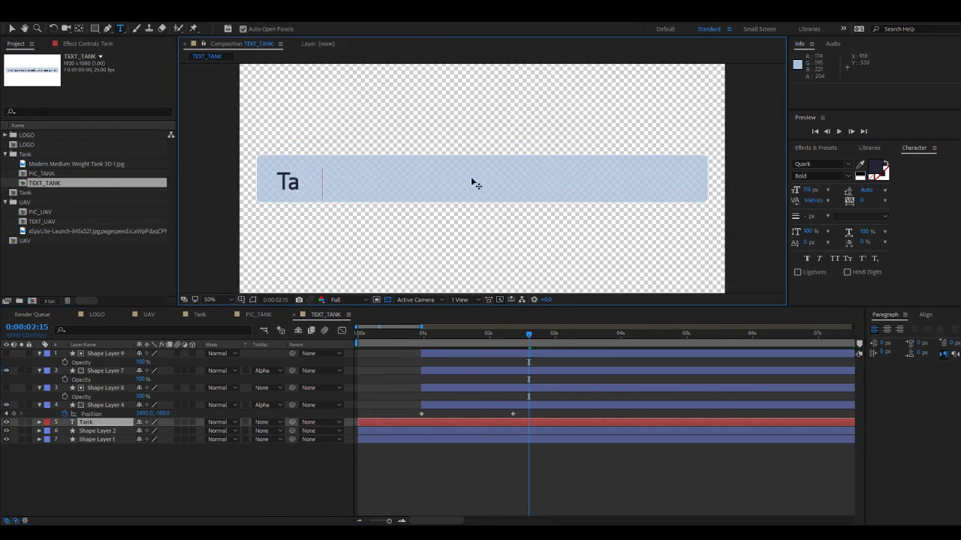
type("nk 8")
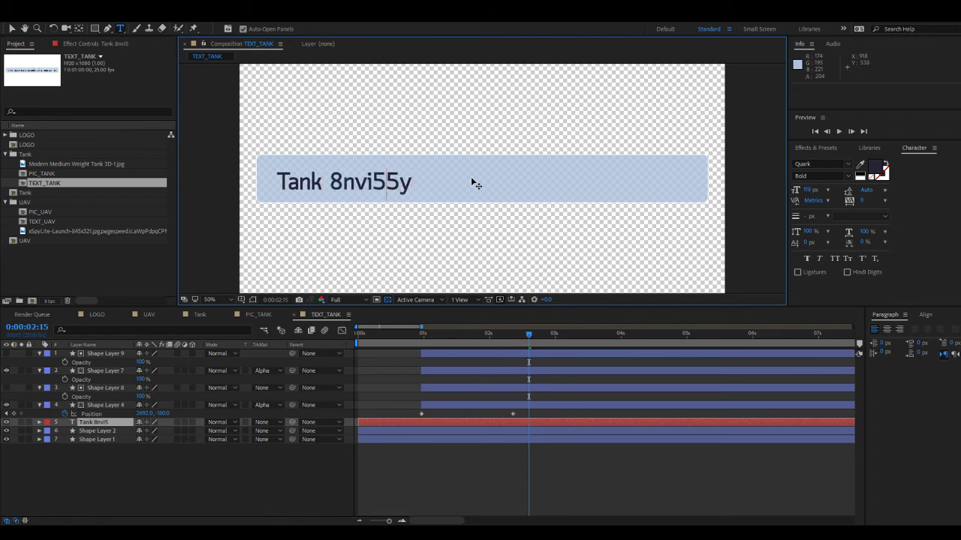
key("BackSpace")
key("BackSpace")
key("BackSpace")
key("BackSpace")
key("BackSpace")
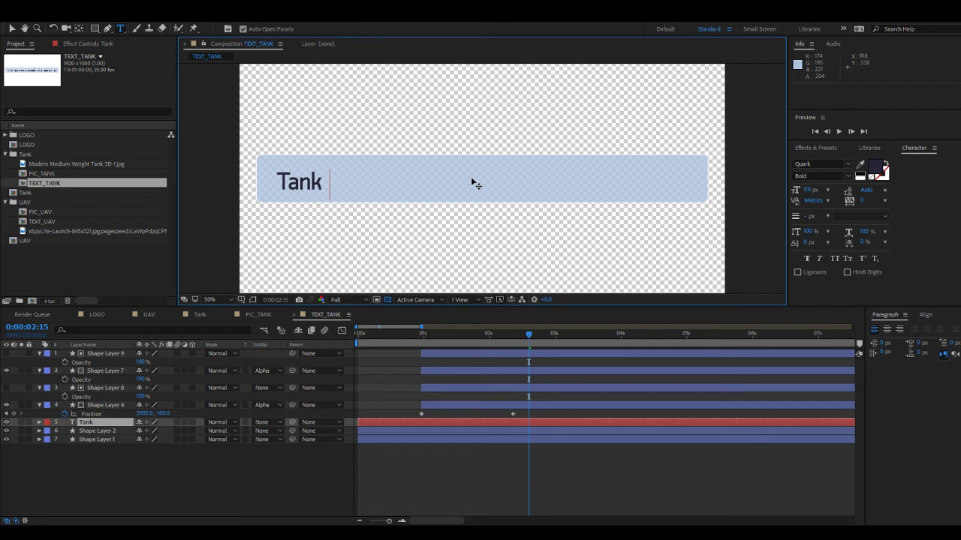
type("ือ ")
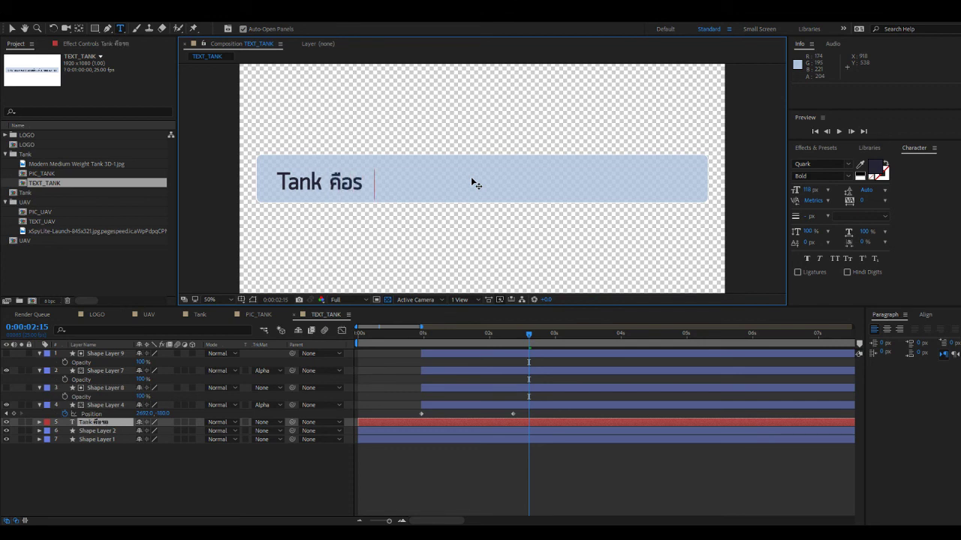
type("รถถัง")
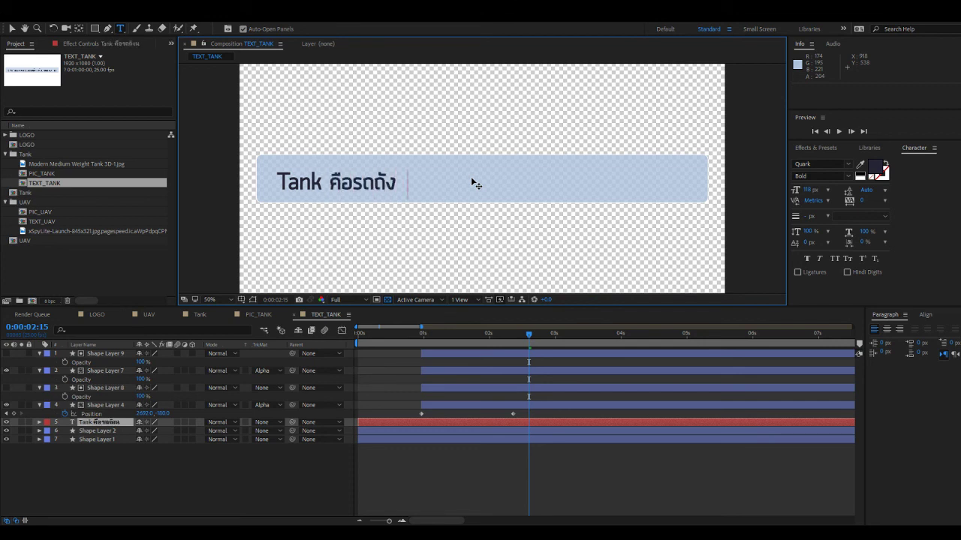
type("นะจ๊ะ")
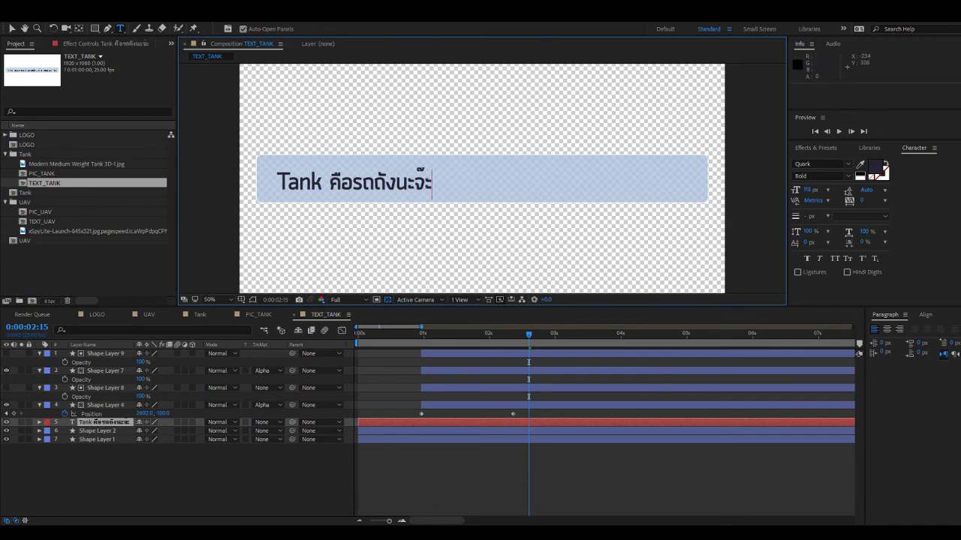
left_click(15, 29)
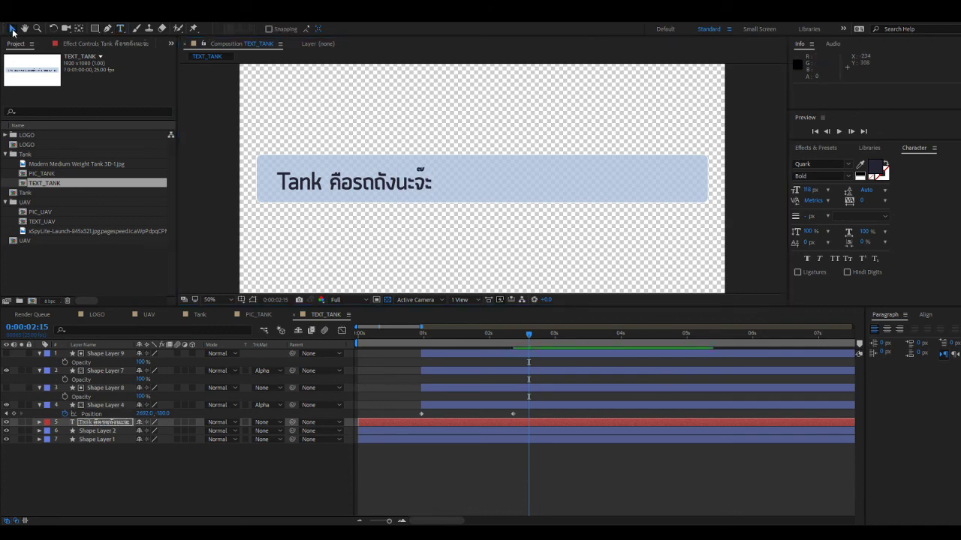
In the Tank composition, replace the source of the TEXT_UAV caption layer with TEXT_TANK.
left_click(201, 314)
left_click(450, 353)
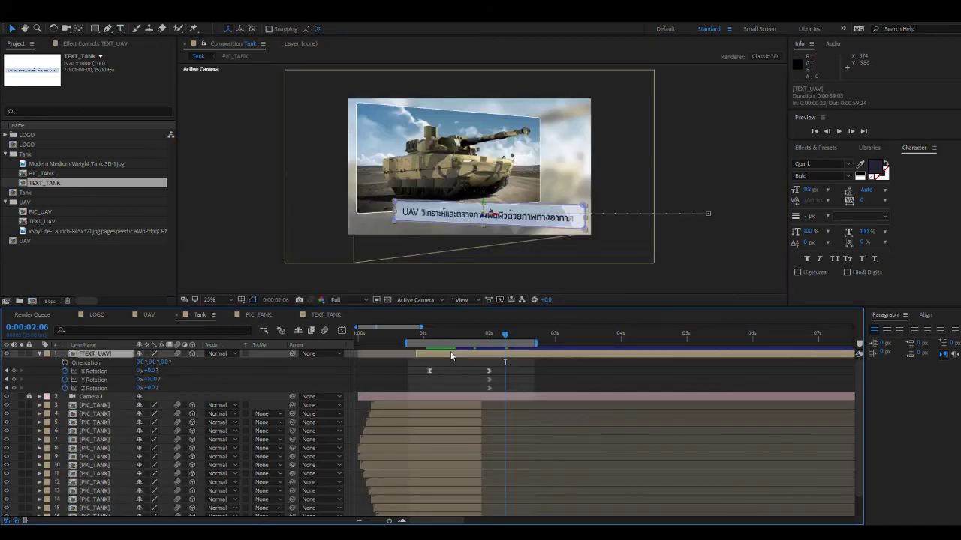
left_click(65, 183)
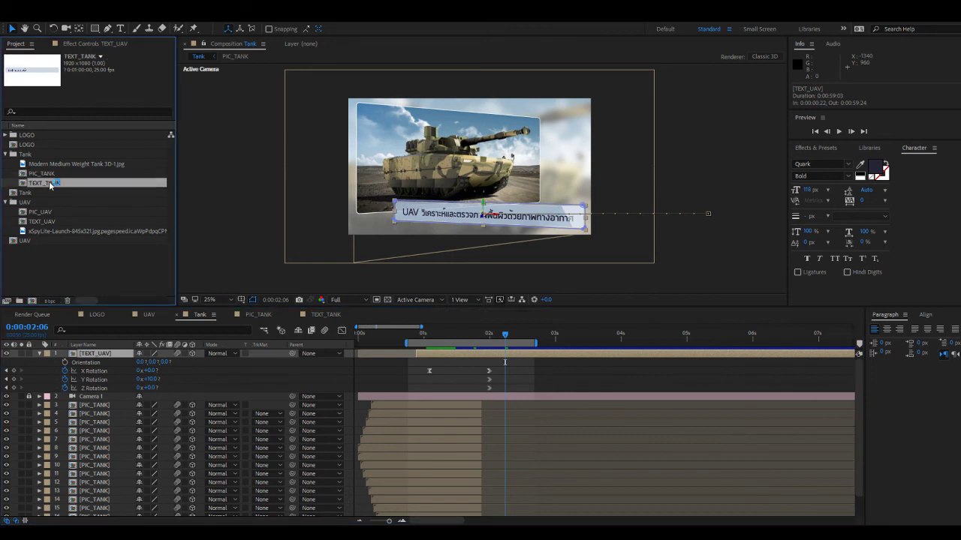
left_click_drag(50, 185, 440, 356)
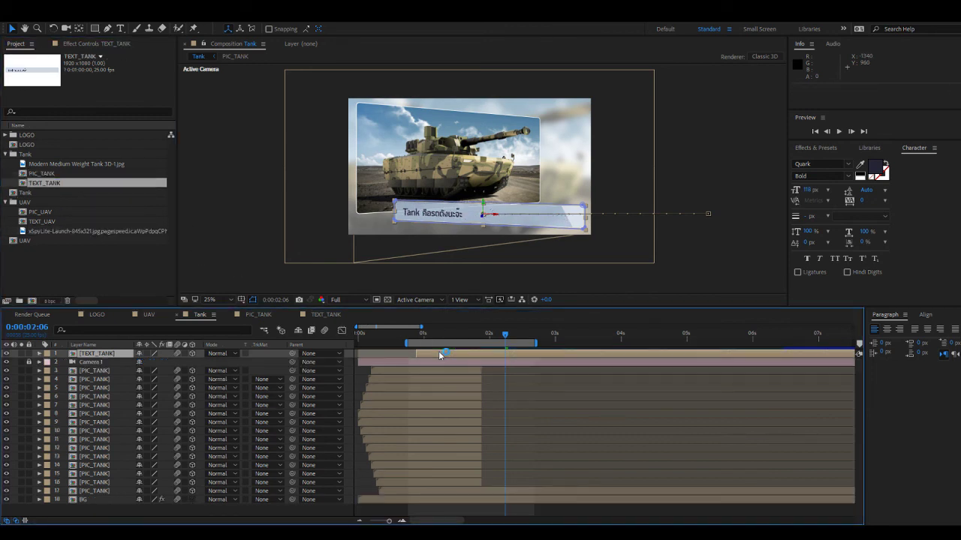
left_click(517, 387)
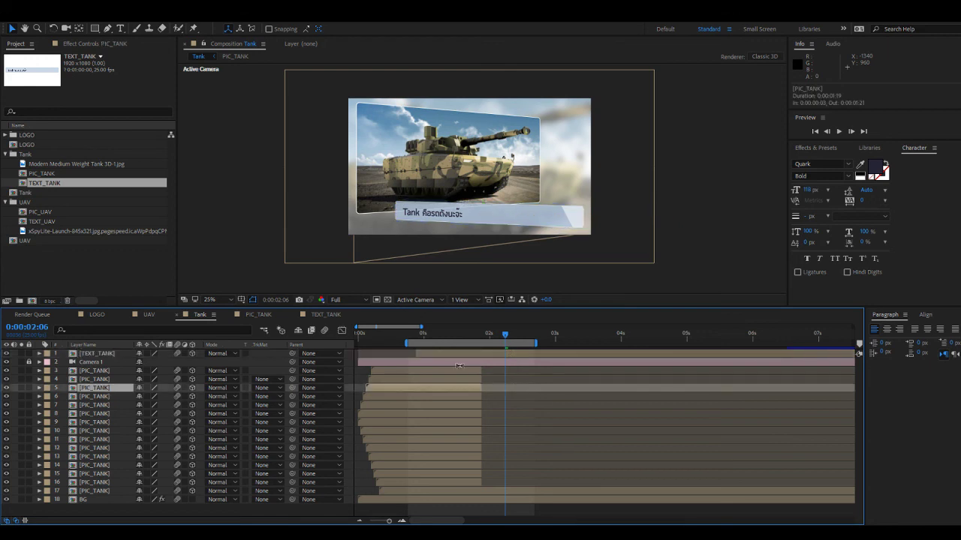
Extend the Tank work area back to the composition's start and preview the picture and caption animation.
left_click_drag(407, 343, 328, 343)
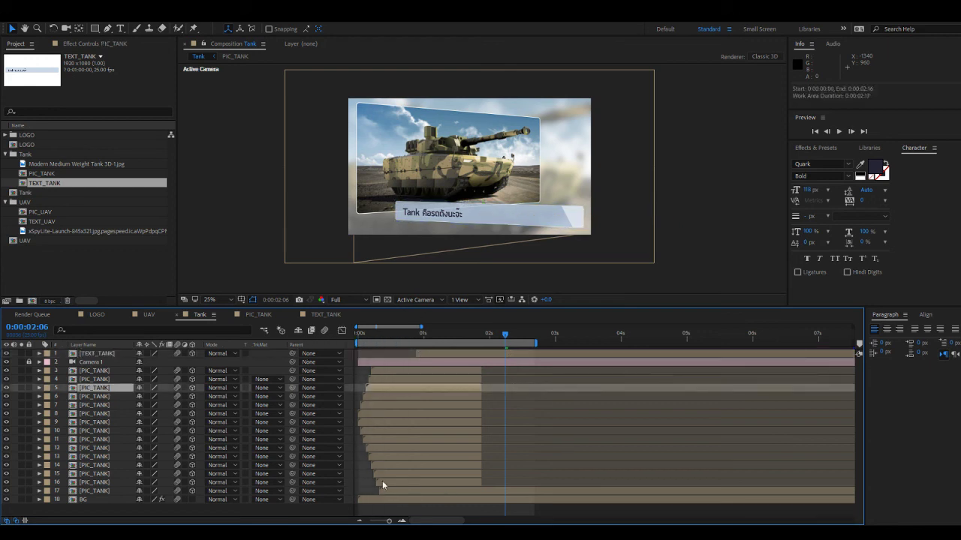
left_click(359, 521)
left_click(445, 508)
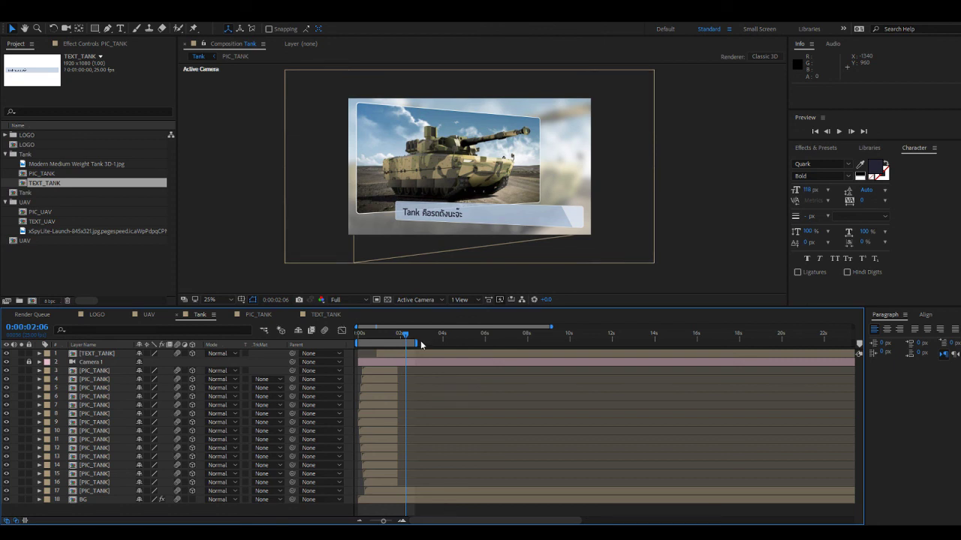
left_click_drag(406, 336, 354, 339)
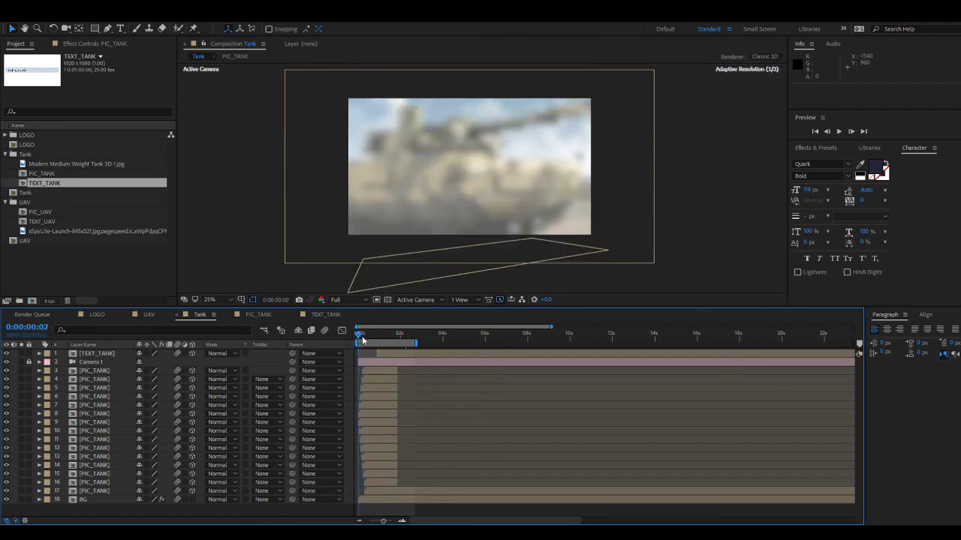
key("space")
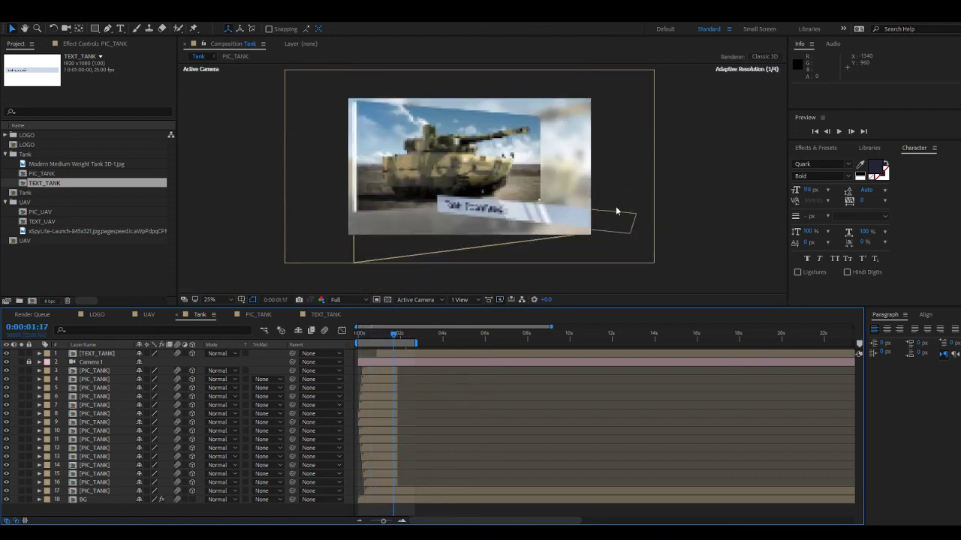
scroll(614, 210, "up", 2)
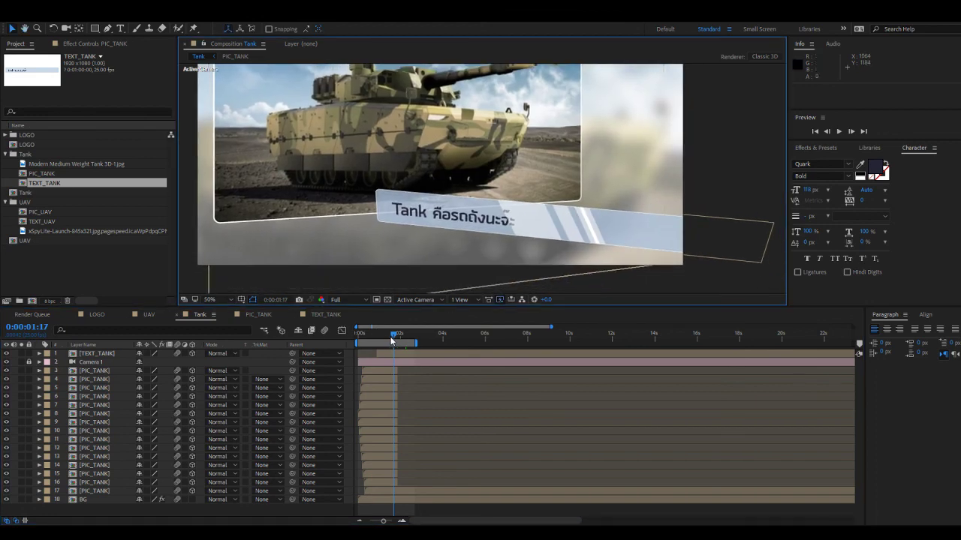
mouse_move(391, 340)
left_mouse_down()
mouse_move(360, 338)
mouse_move(407, 337)
left_mouse_up()
scroll(591, 242, "down", 2)
left_click_drag(556, 225, 549, 251)
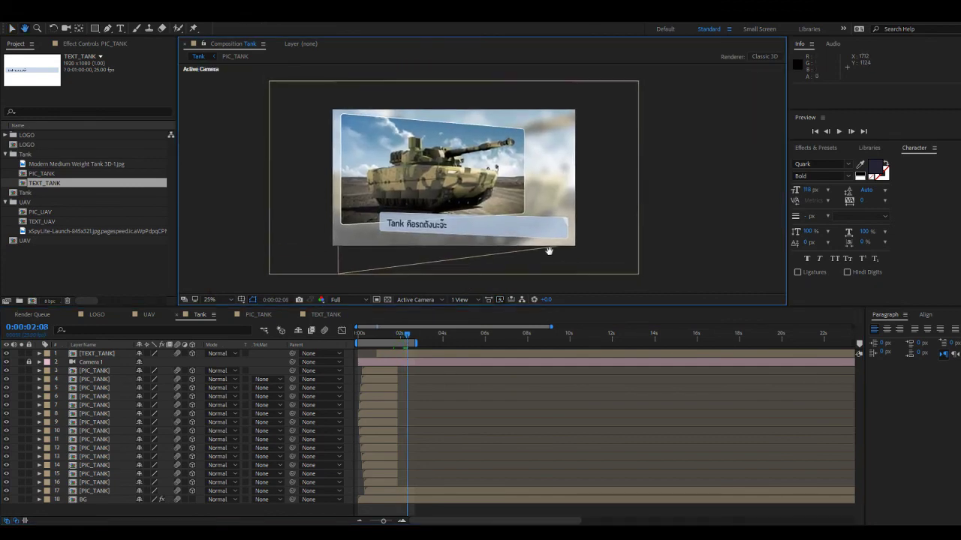
key("v")
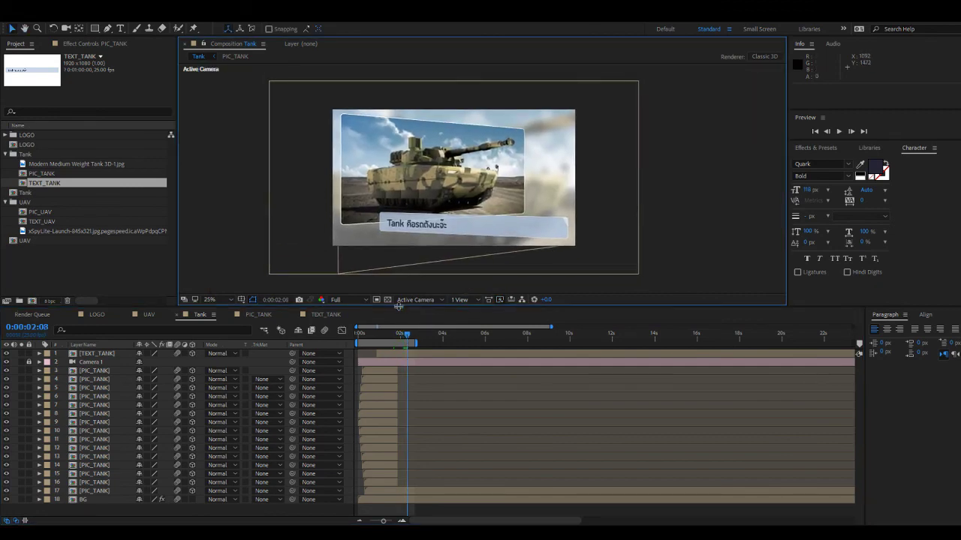
Enlarge the composition viewer's height and inspect the whole Tank frame at 50% magnification.
left_click_drag(399, 306, 399, 372)
scroll(431, 337, "up", 2)
key("h")
left_click_drag(430, 337, 497, 333)
key("v")
Create a new composition named Final and collapse the Tank and UAV folders in the project.
left_click(113, 314)
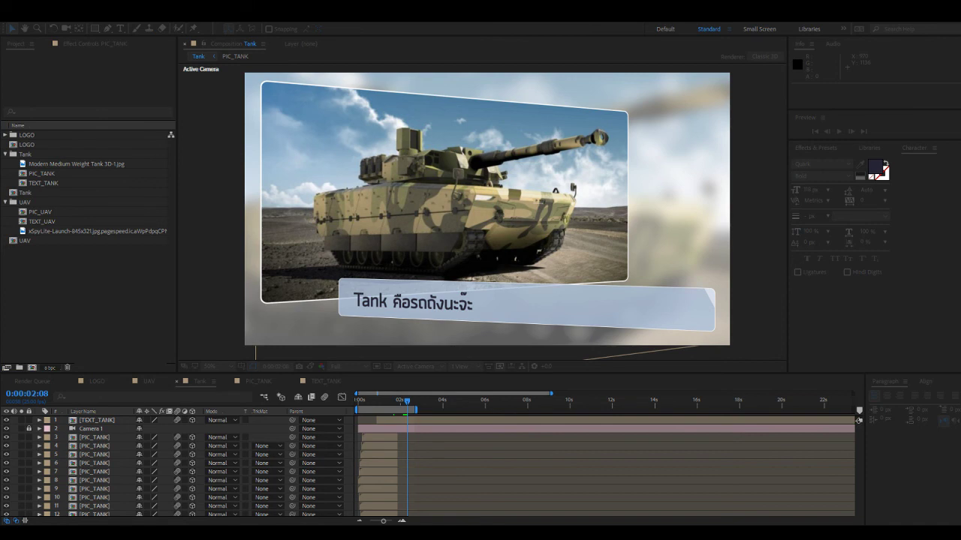
key("Return")
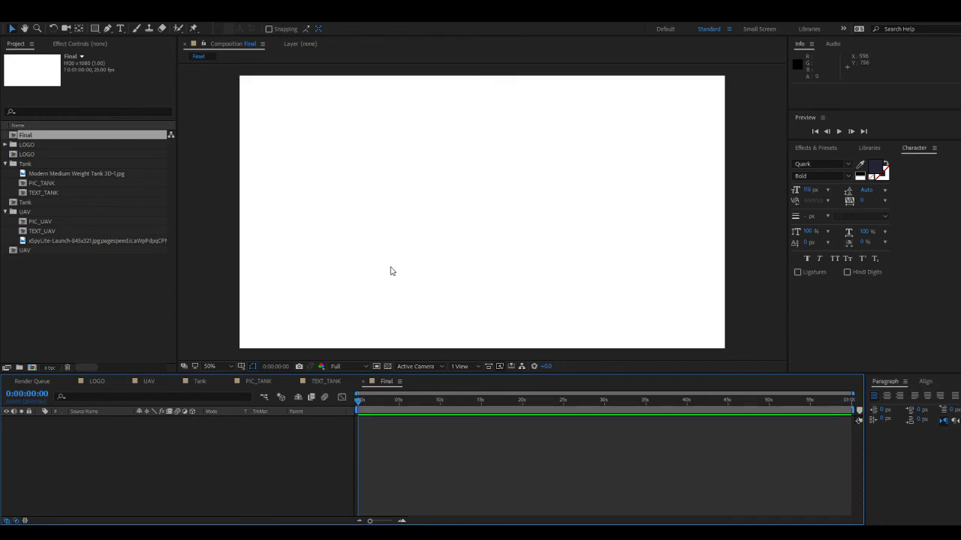
left_click(81, 313)
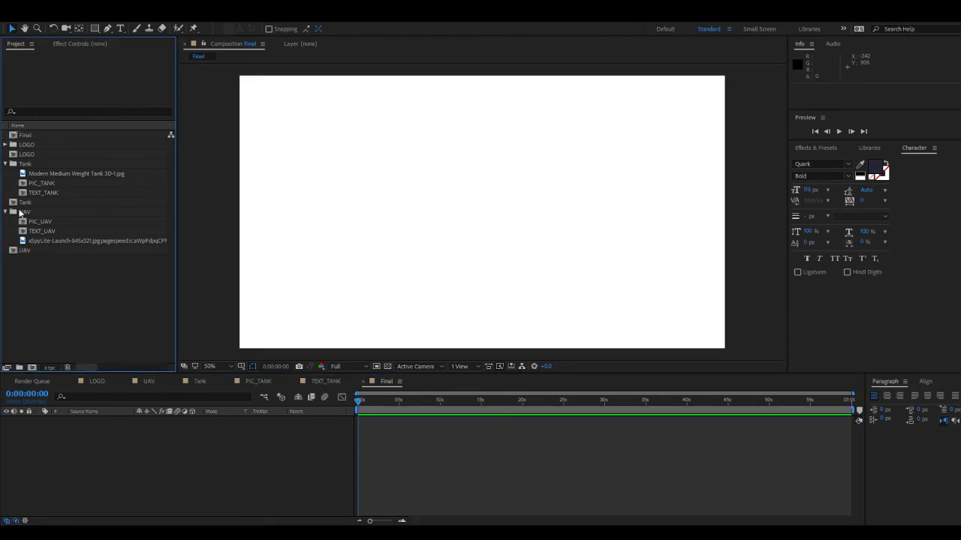
left_click(7, 164)
left_click(7, 183)
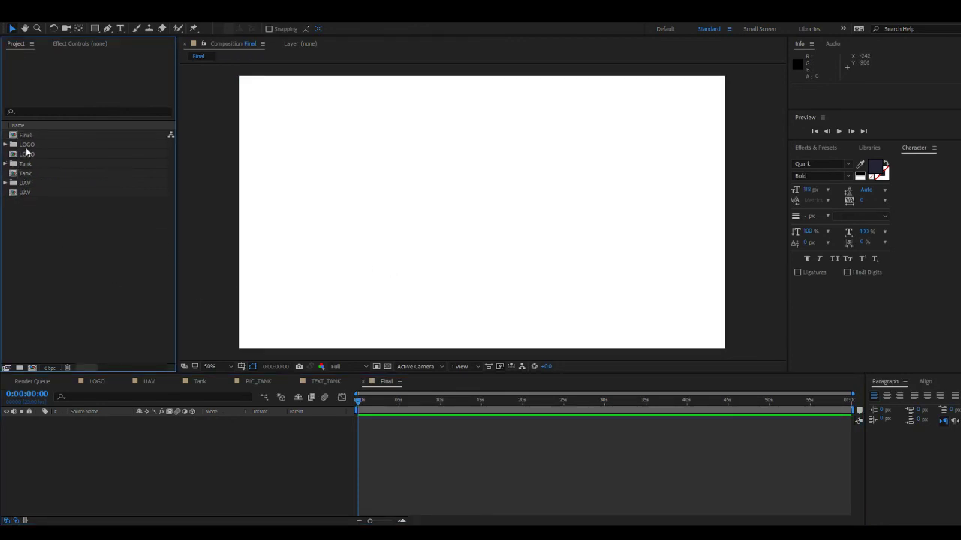
Add LOGO at the start of Final and UAV above it from 0:00:08:09, trimming LOGO to end there.
left_click_drag(27, 154, 421, 424)
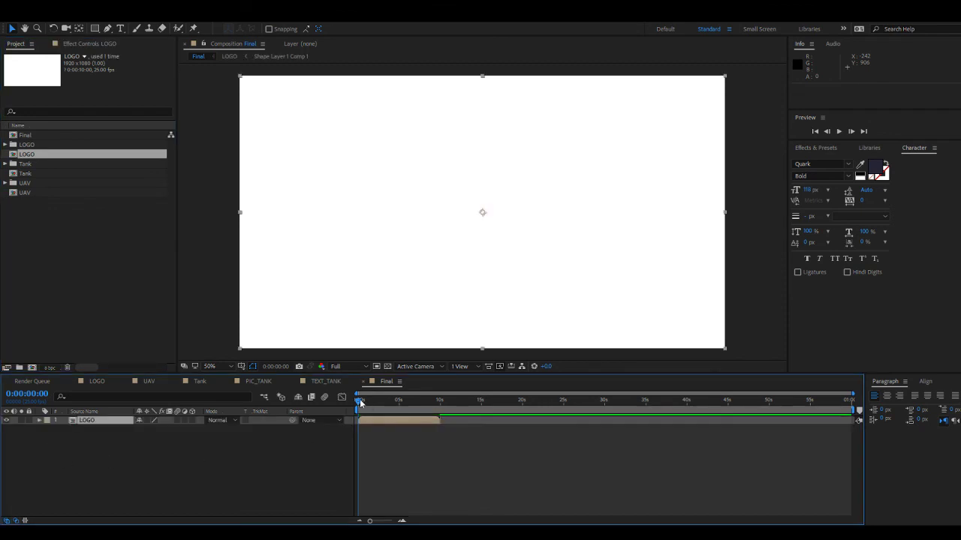
left_click_drag(361, 403, 430, 421)
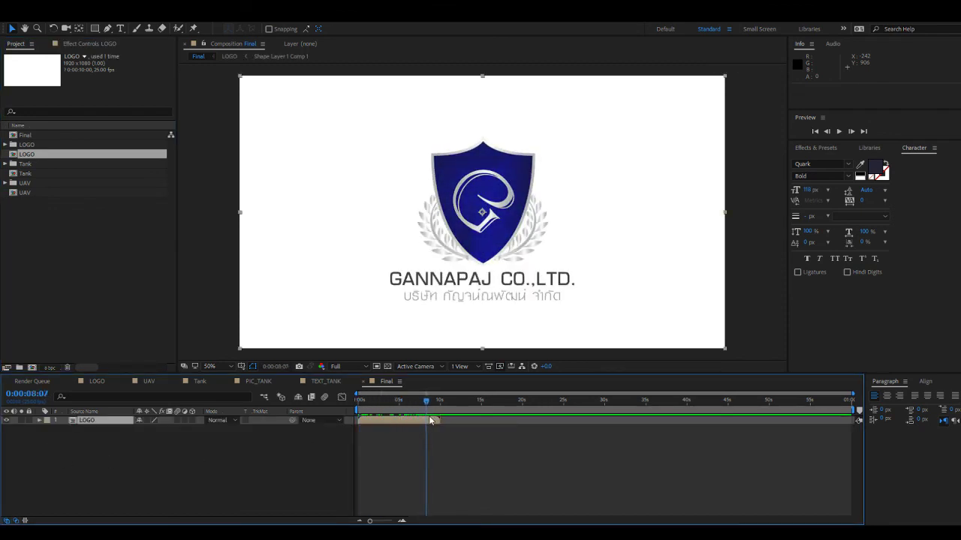
left_click_drag(37, 193, 427, 405)
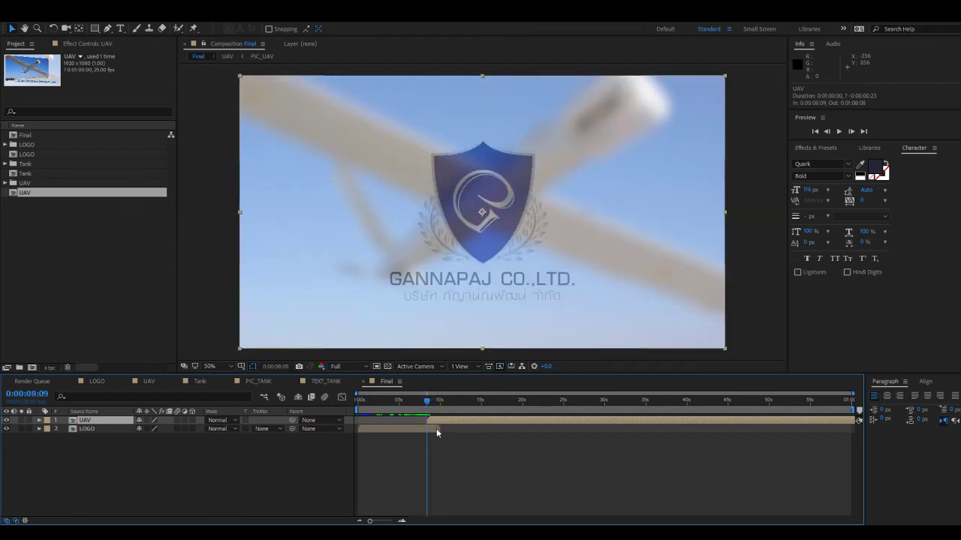
left_click(437, 429)
Add the Tank composition above UAV starting at 0:00:13:18, and trim the UAV layer to end where Tank begins.
left_click_drag(426, 402, 470, 426)
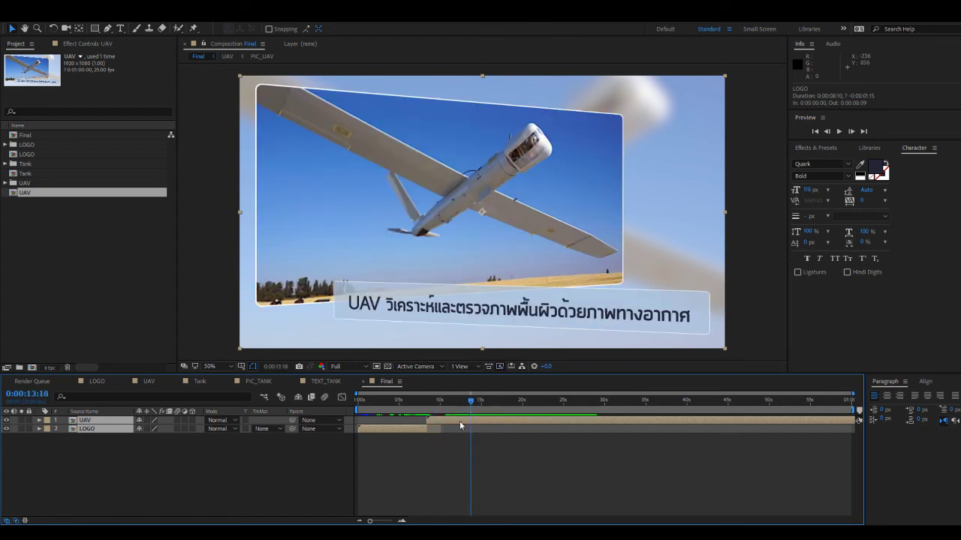
left_click_drag(26, 173, 496, 407)
left_click(451, 401)
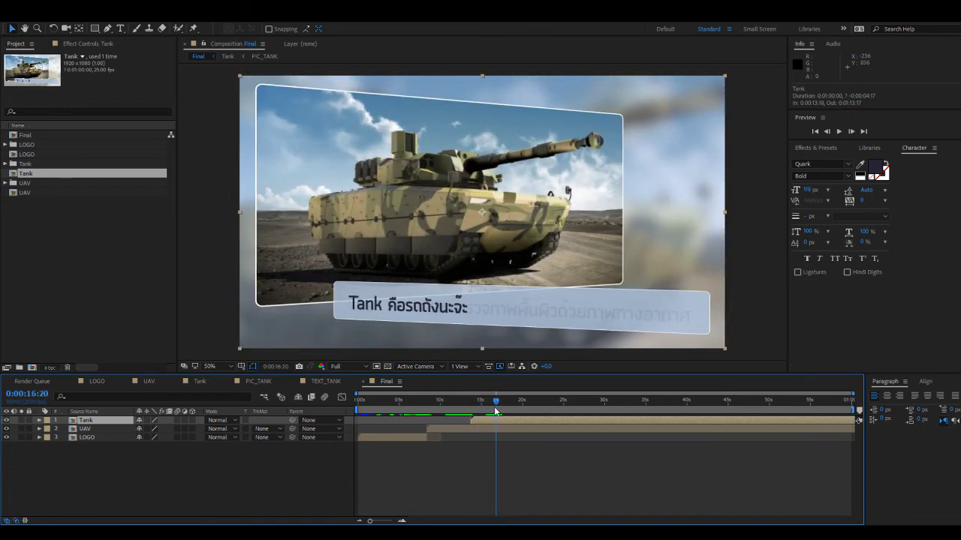
left_click(472, 429)
key("alt+bracketright")
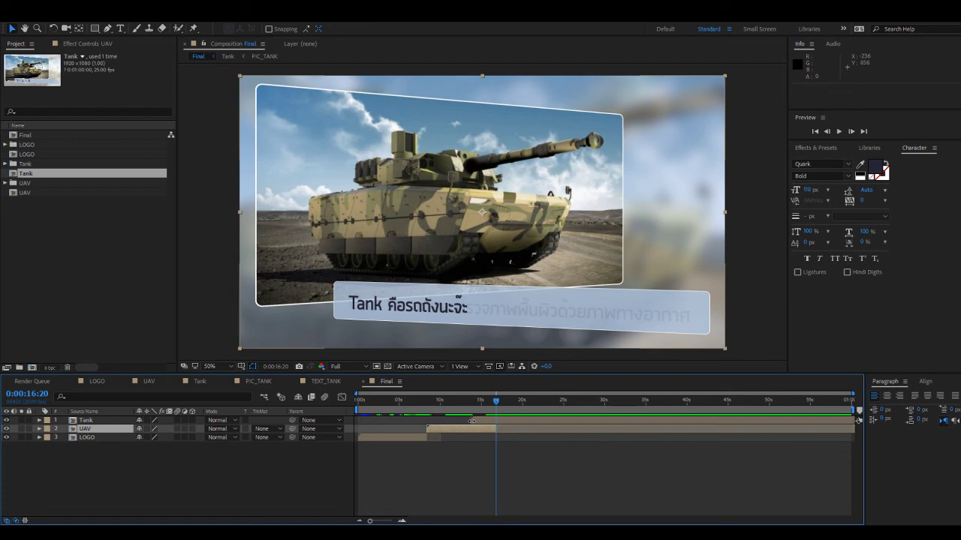
left_click_drag(494, 428, 518, 406)
Shorten the Final work area to end at about 21 seconds and preview the assembled LOGO, UAV and Tank sequence.
left_click_drag(857, 411, 530, 410)
key("space")
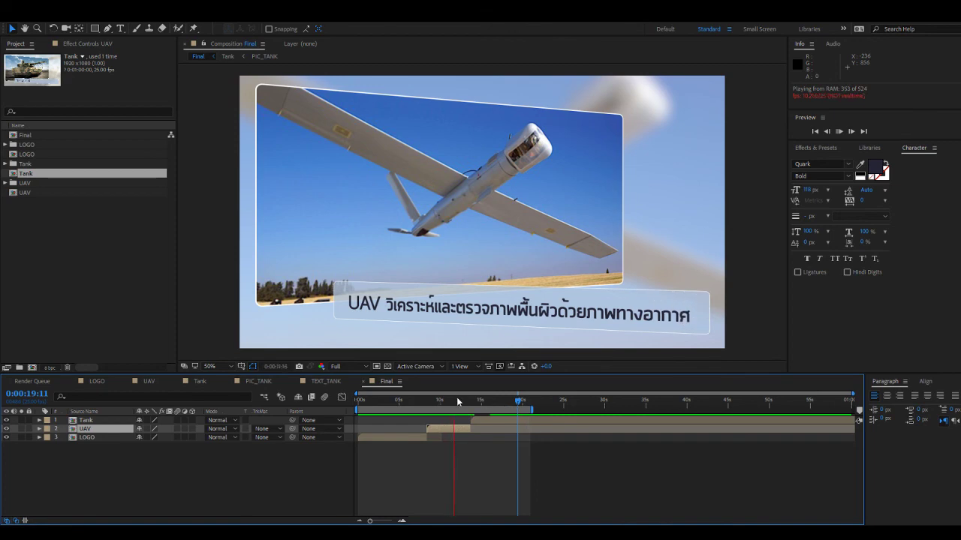
mouse_move(456, 397)
left_mouse_down()
mouse_move(435, 400)
mouse_move(452, 400)
left_mouse_up()
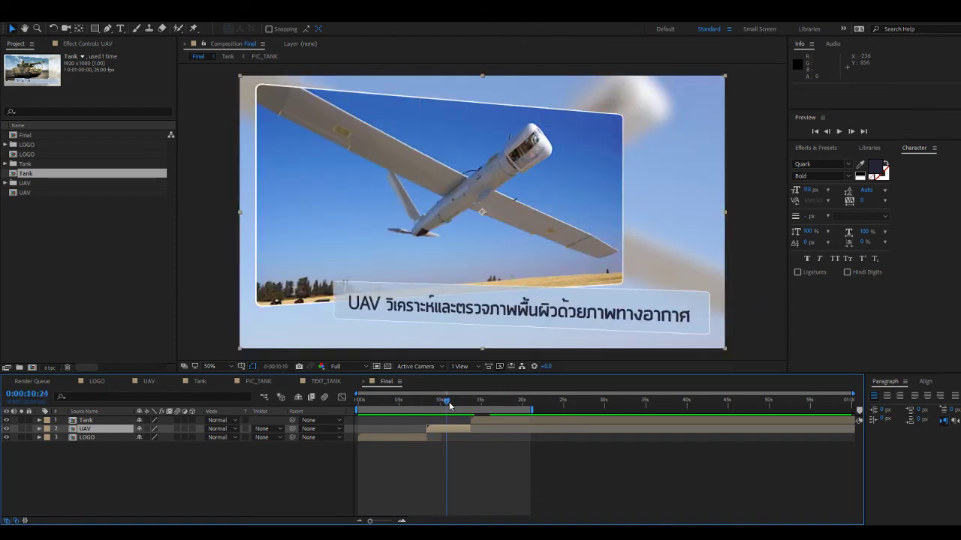
In the UAV composition, keyframe the BG layer's opacity to fade in from a lowered value at frame 0 to its existing level at frame 2.
left_click(148, 382)
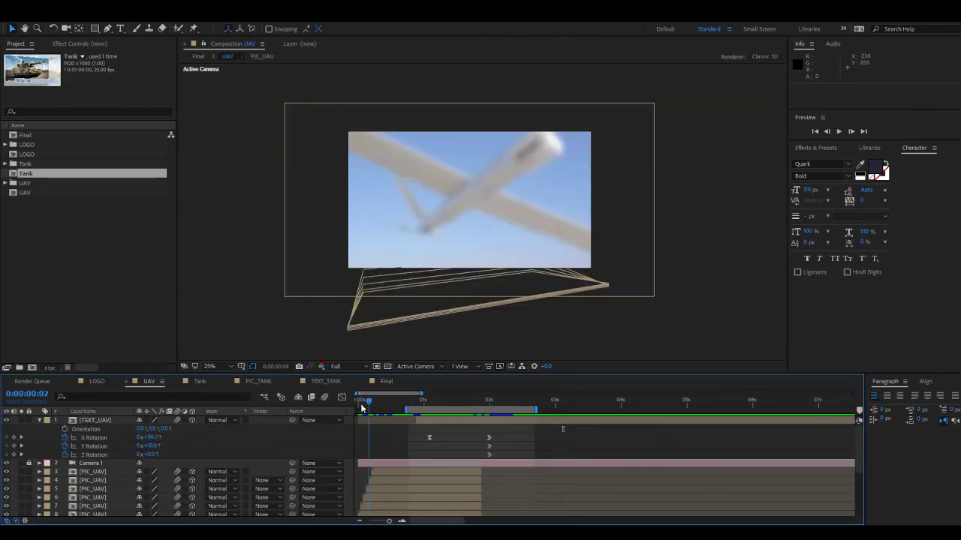
left_click(635, 225)
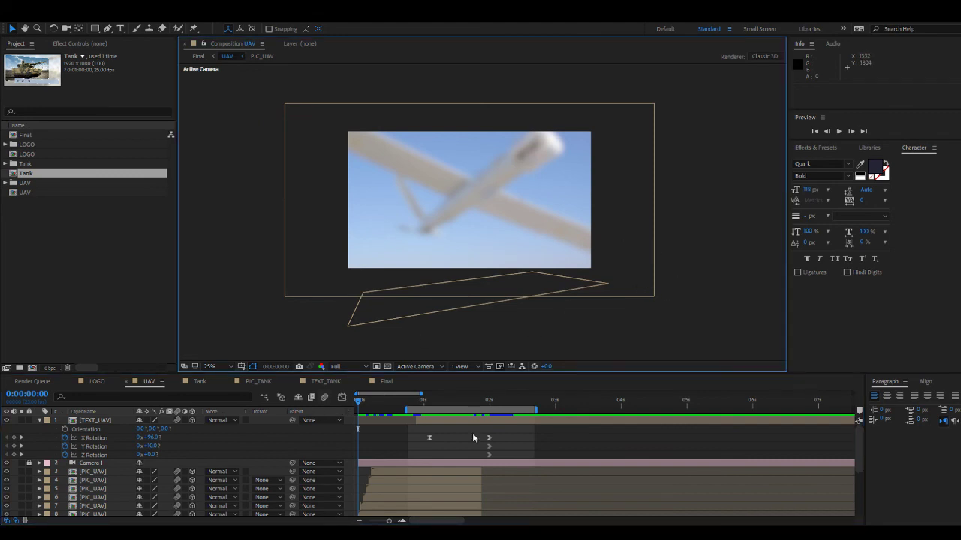
scroll(293, 509, "down", 5)
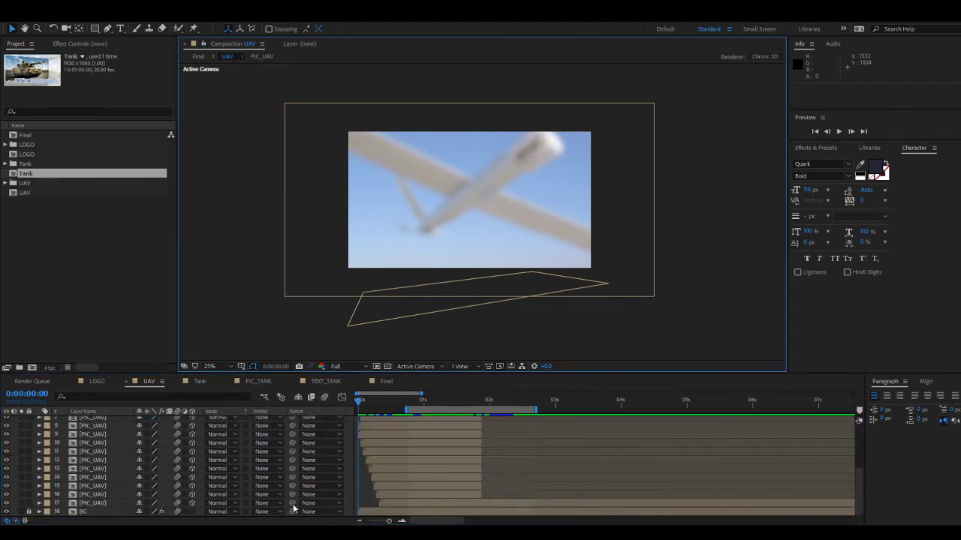
left_click(78, 512)
key("t")
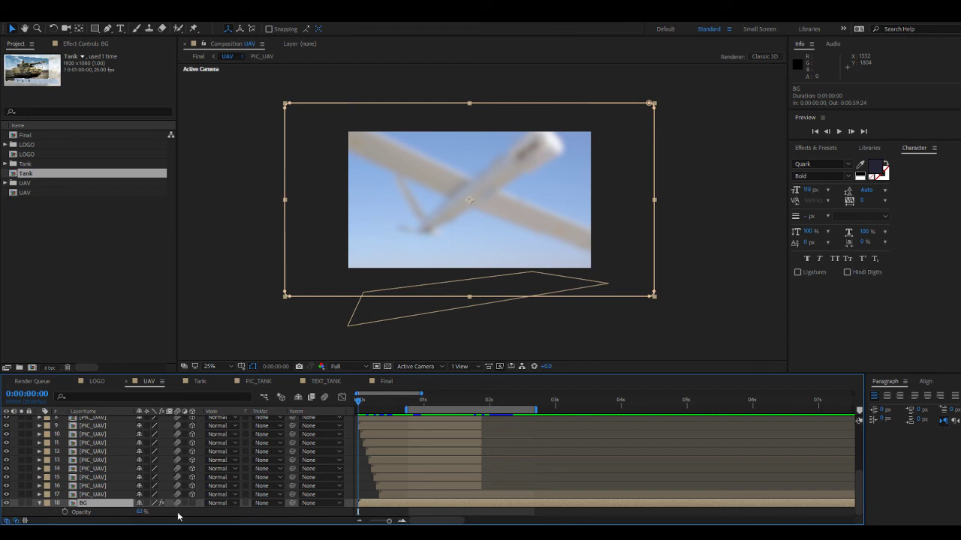
left_click_drag(365, 406, 363, 406)
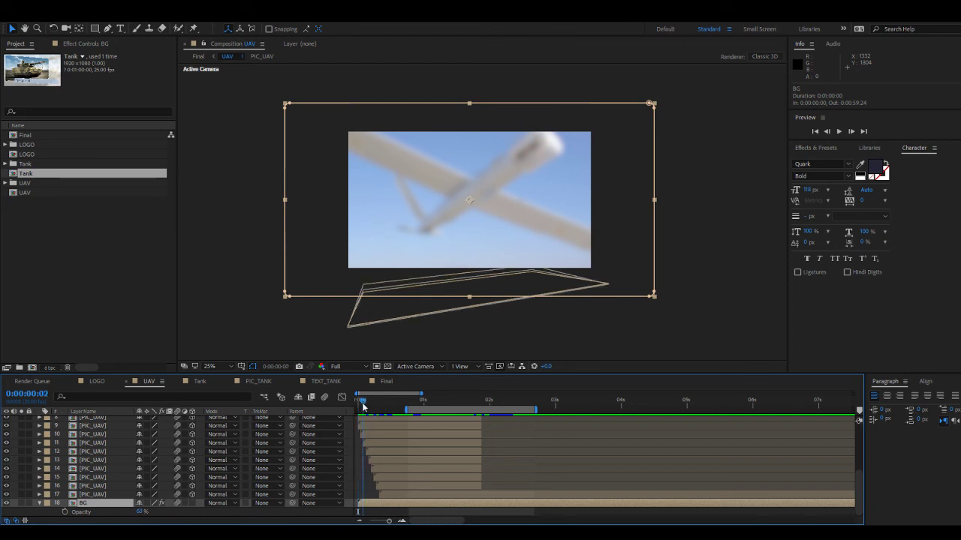
left_click(64, 513)
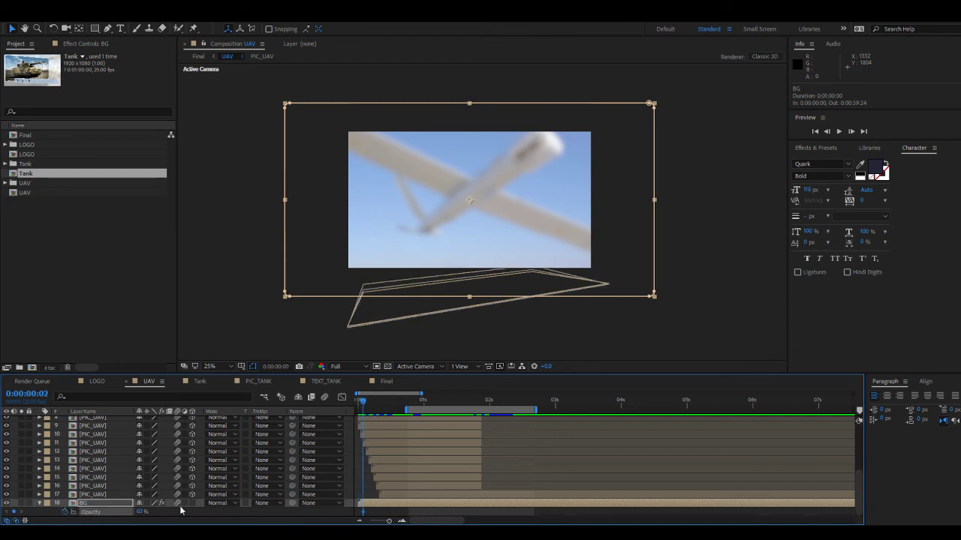
left_click_drag(364, 409, 329, 408)
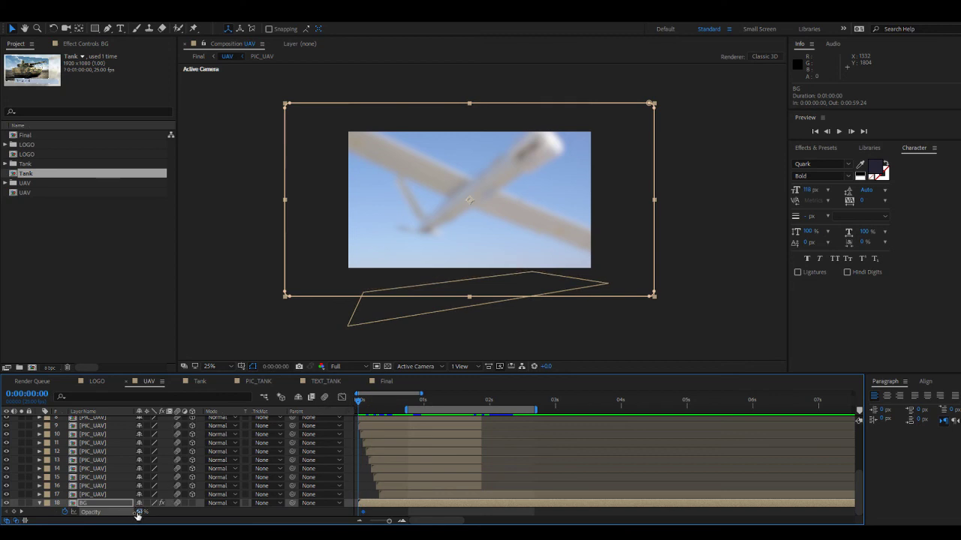
left_click_drag(138, 515, 112, 515)
mouse_move(361, 401)
left_mouse_down()
mouse_move(398, 409)
mouse_move(355, 408)
mouse_move(366, 409)
left_mouse_up()
left_click(389, 516)
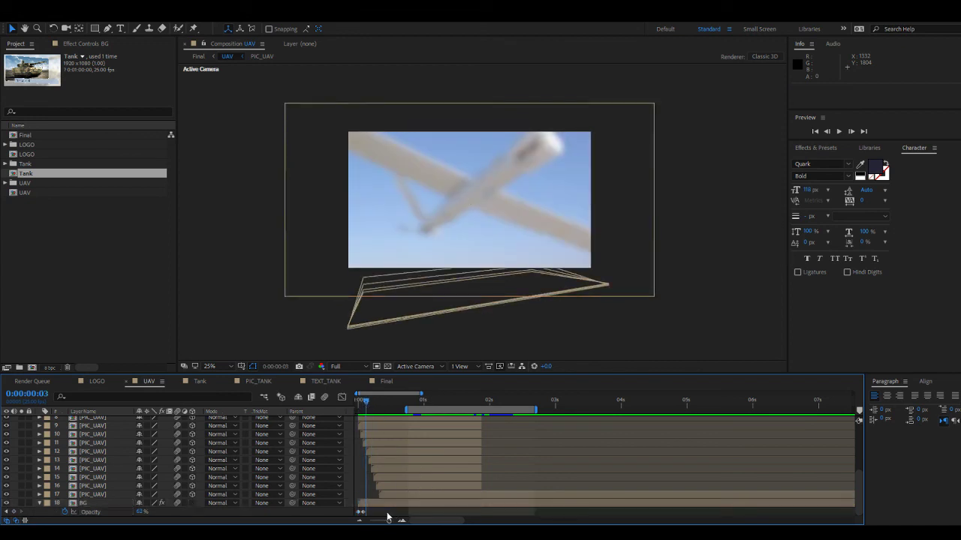
Add a white rectangle shape layer filling the UAV composition's frame and send it to the bottom, beneath BG.
left_click(95, 29)
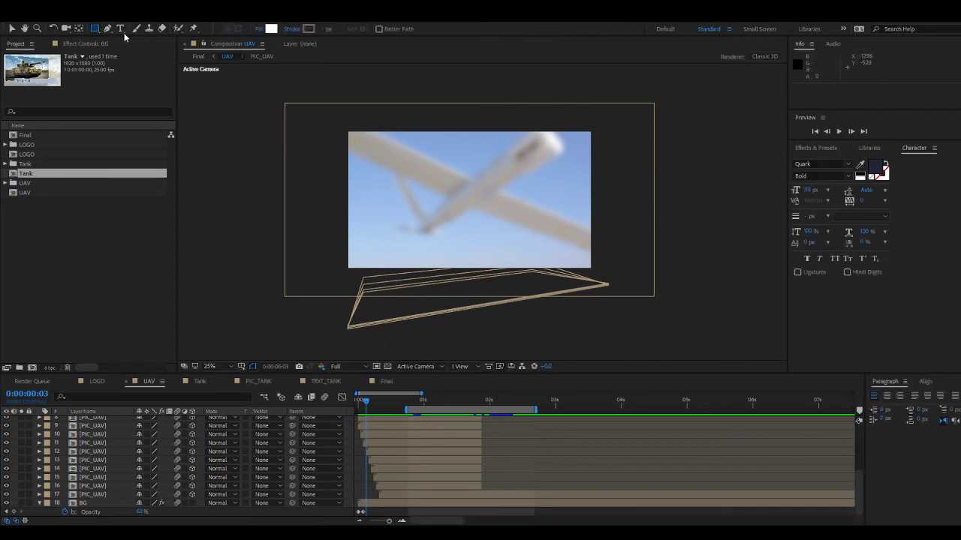
double_click(95, 29)
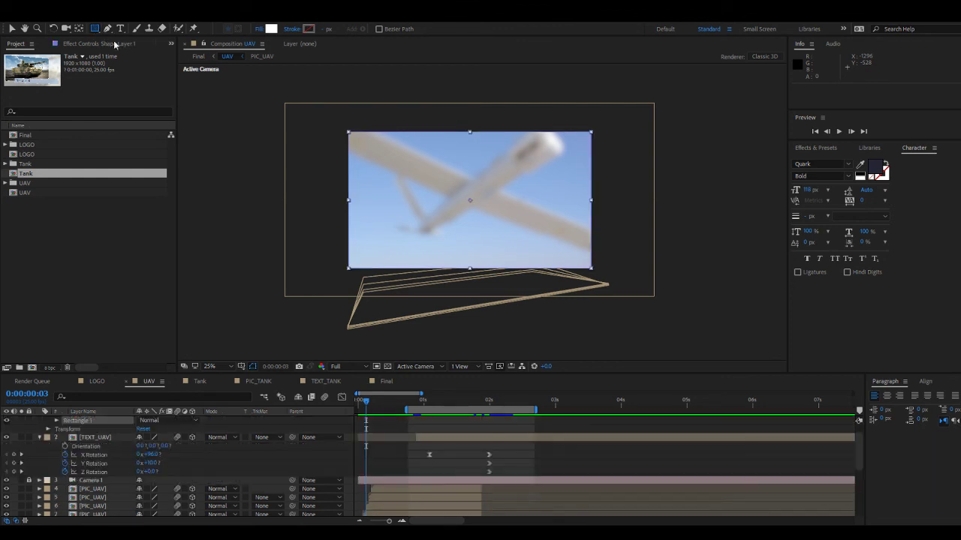
key("v")
scroll(363, 422, "down", 2)
key("ctrl+shift+bracketleft")
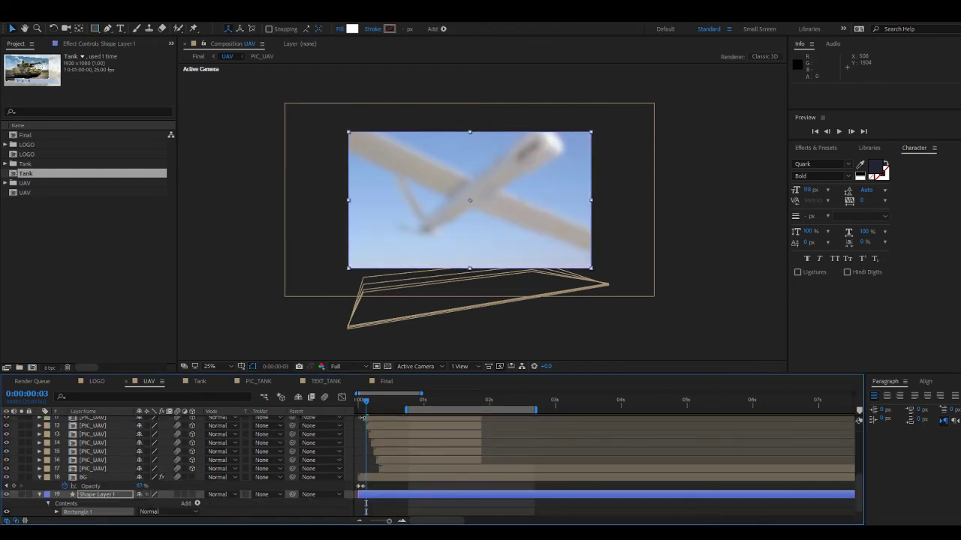
left_click(368, 507)
left_click(378, 498)
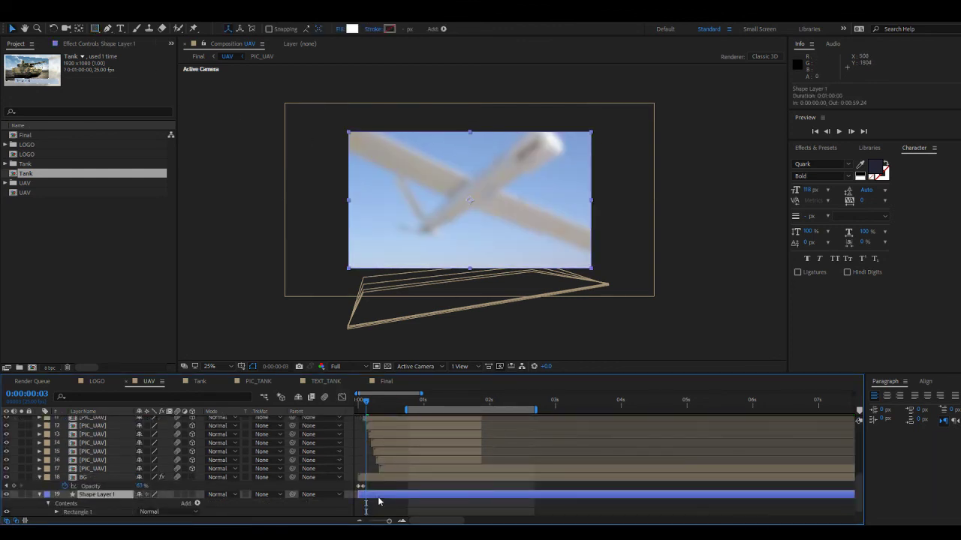
Keyframe Shape Layer 1's opacity in the UAV composition from 0% at frame 0 to 100% at frame 2 and check the fade.
key("t")
left_click(363, 403)
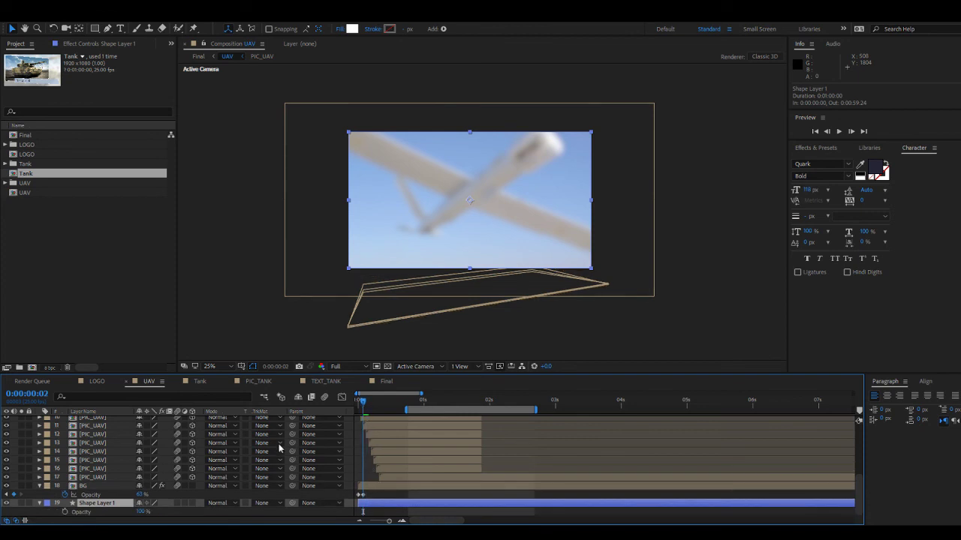
left_click(66, 511)
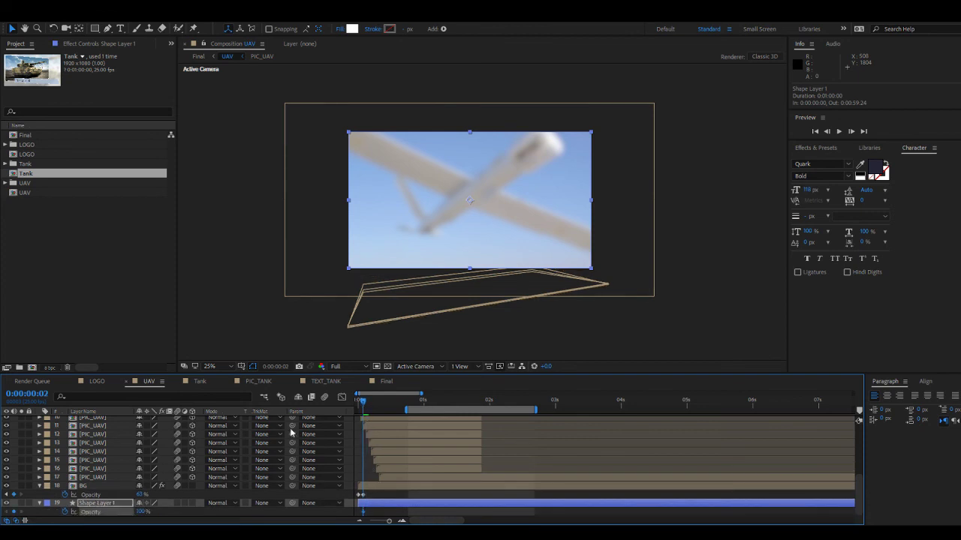
left_click(359, 405)
left_click_drag(140, 511, 12, 516)
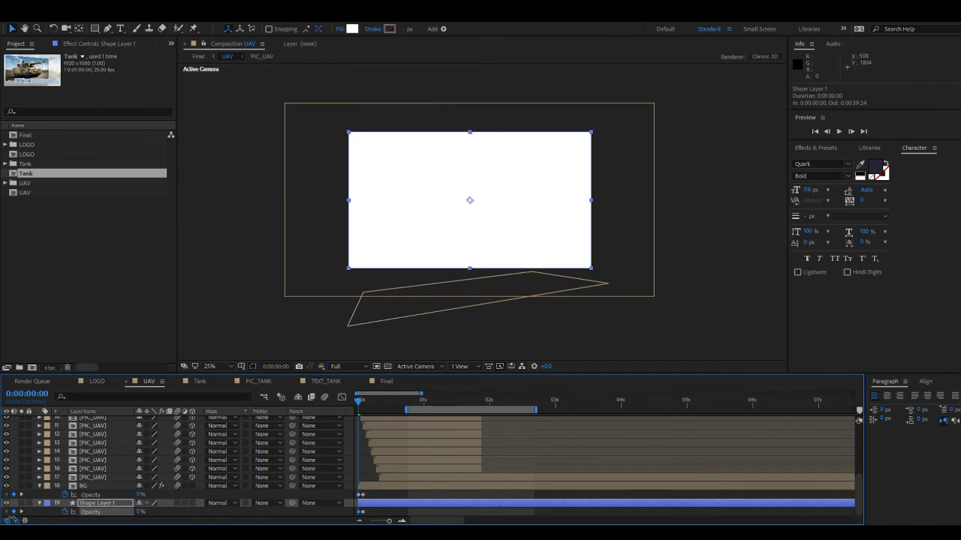
left_click(397, 514)
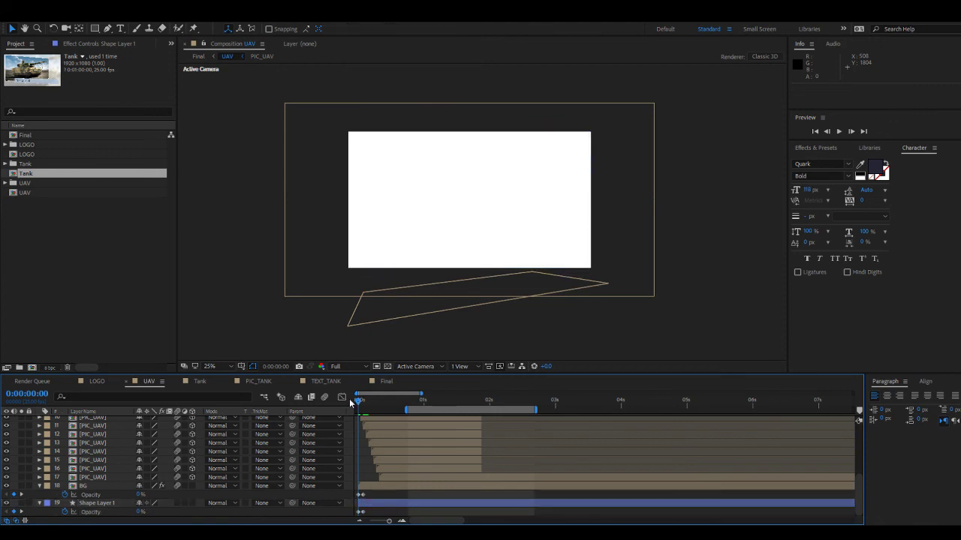
left_click(387, 366)
left_click_drag(359, 405, 379, 402)
left_click(388, 367)
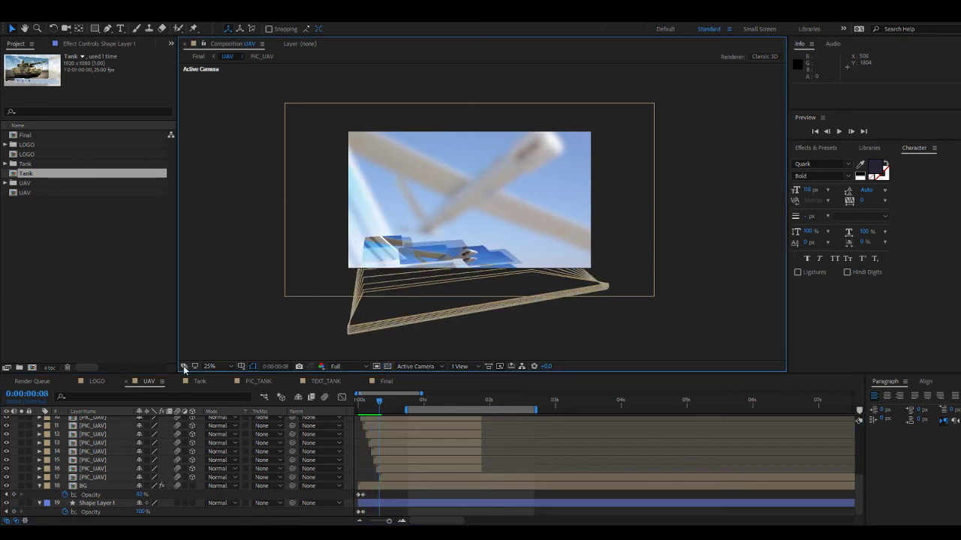
In the Final composition, extend the LOGO layer's end to 0:00:09:24 so it runs beneath UAV, and review the transition.
left_click(98, 381)
left_click(389, 383)
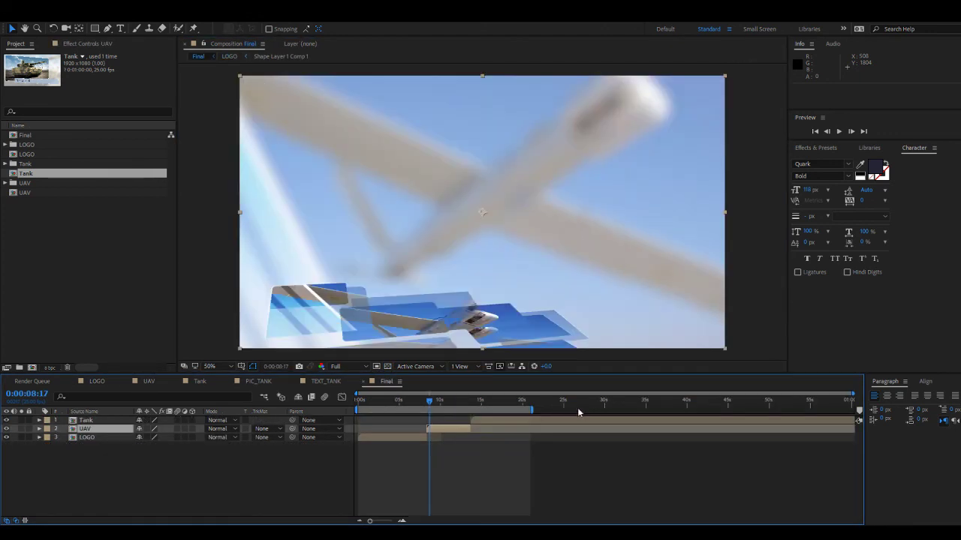
left_click_drag(429, 401, 424, 400)
left_click_drag(426, 437, 439, 438)
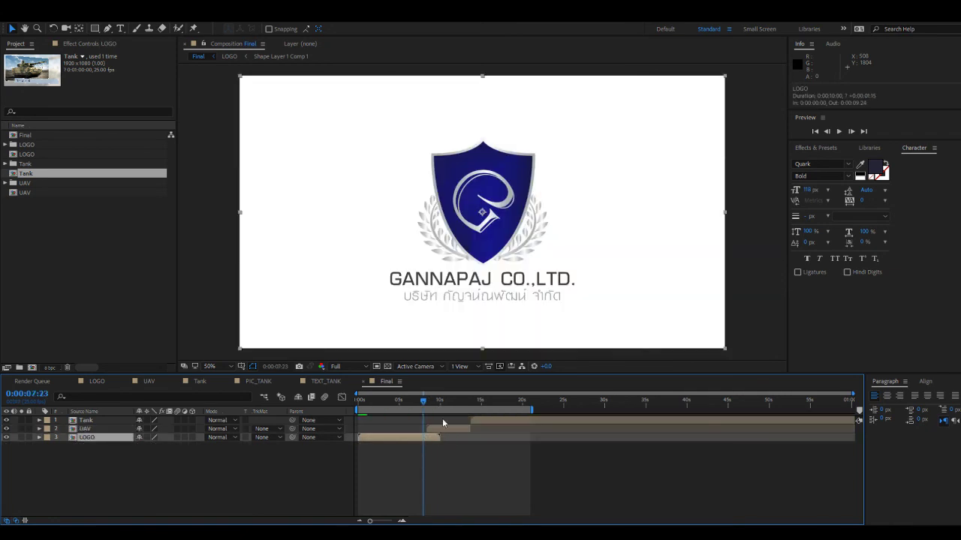
left_click_drag(423, 401, 437, 409)
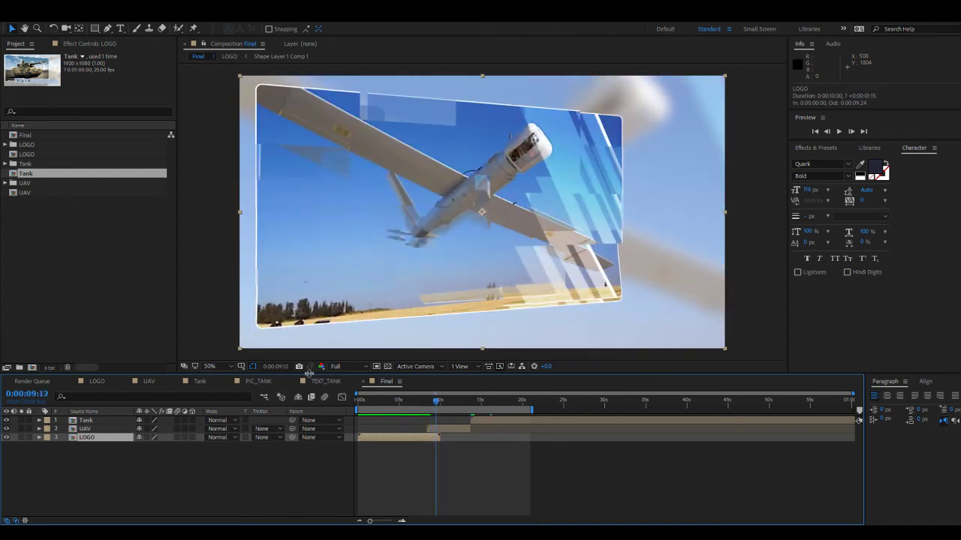
In the UAV composition, move the ending opacity keyframes of BG and Shape Layer 1 to frame 5 and check the slower fade.
left_click(164, 382)
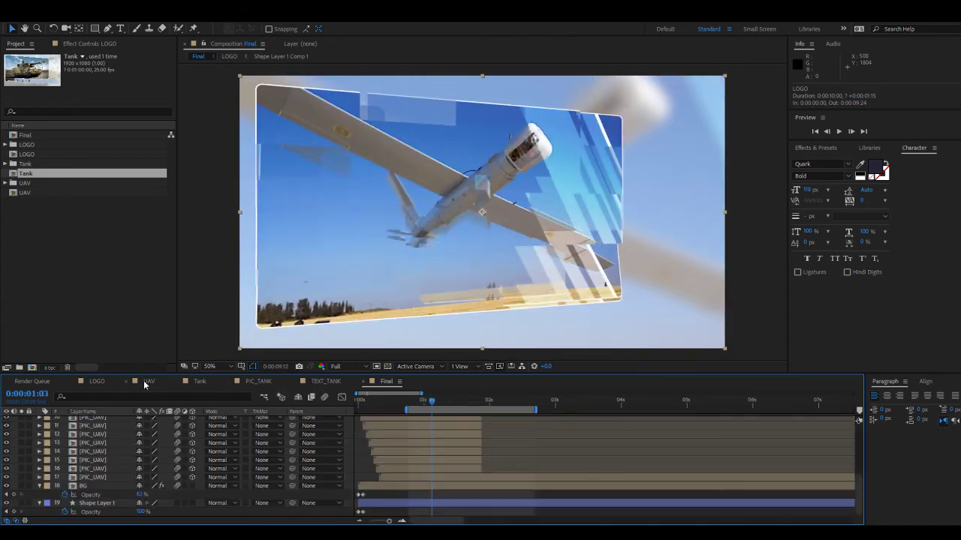
key("Home")
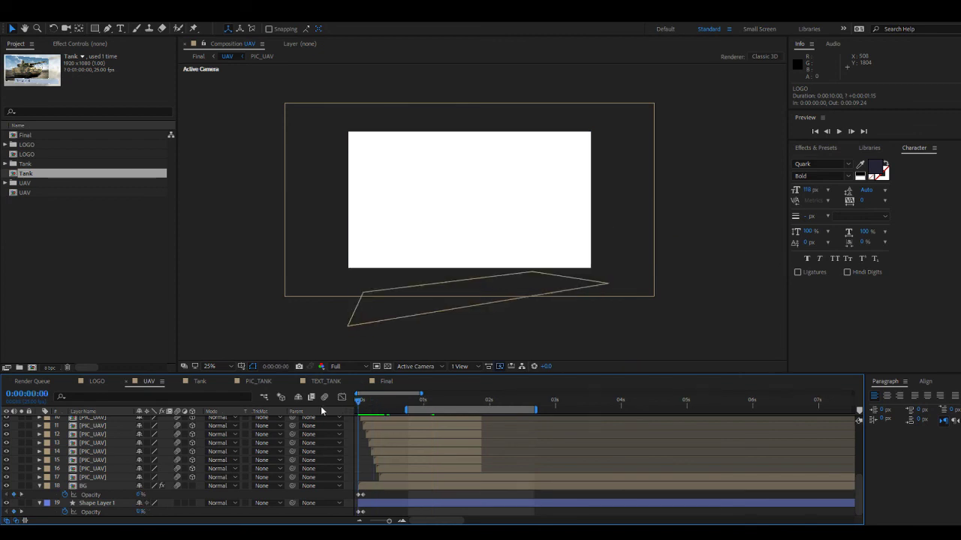
left_click_drag(348, 412, 362, 415)
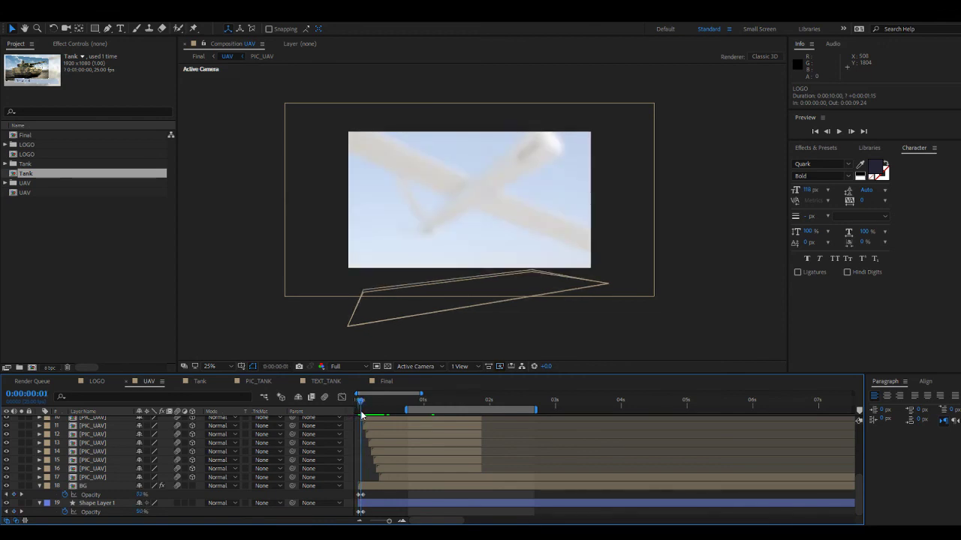
left_click_drag(369, 493, 374, 514)
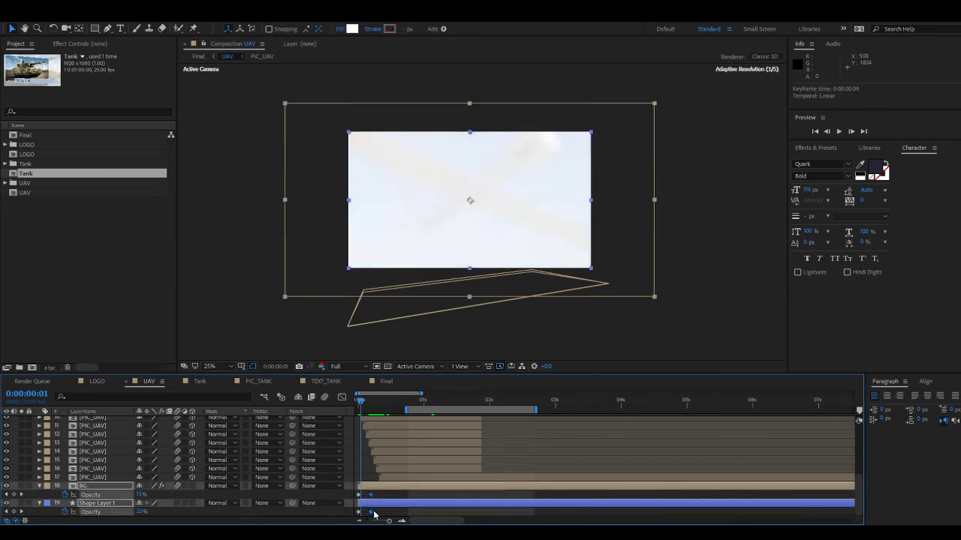
left_click_drag(362, 407, 384, 406)
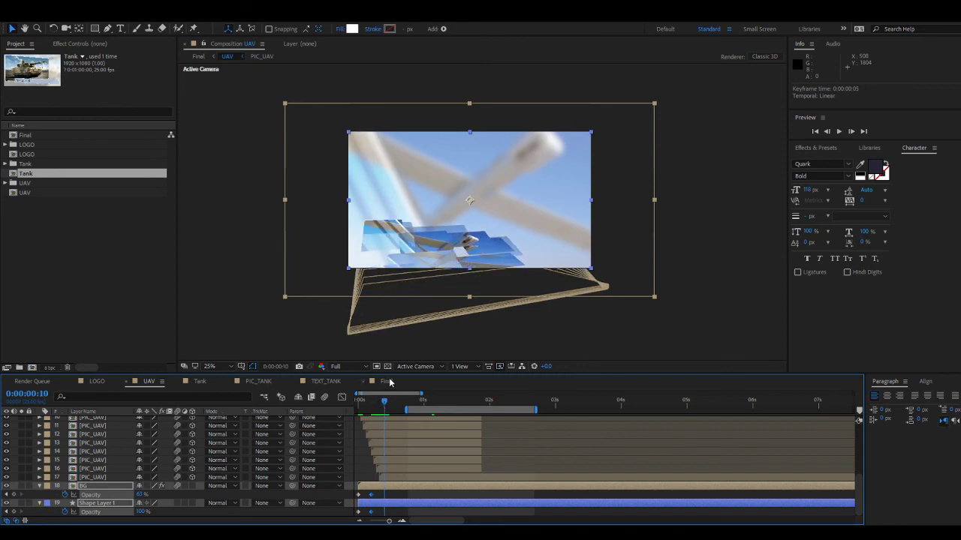
In the Final composition, review the UAV scene and extend the UAV layer's end to 0:00:21:24.
left_click(386, 381)
mouse_move(450, 403)
left_mouse_down()
mouse_move(420, 402)
mouse_move(461, 402)
mouse_move(463, 424)
mouse_move(447, 400)
mouse_move(419, 403)
mouse_move(443, 403)
left_mouse_up()
left_click(463, 426)
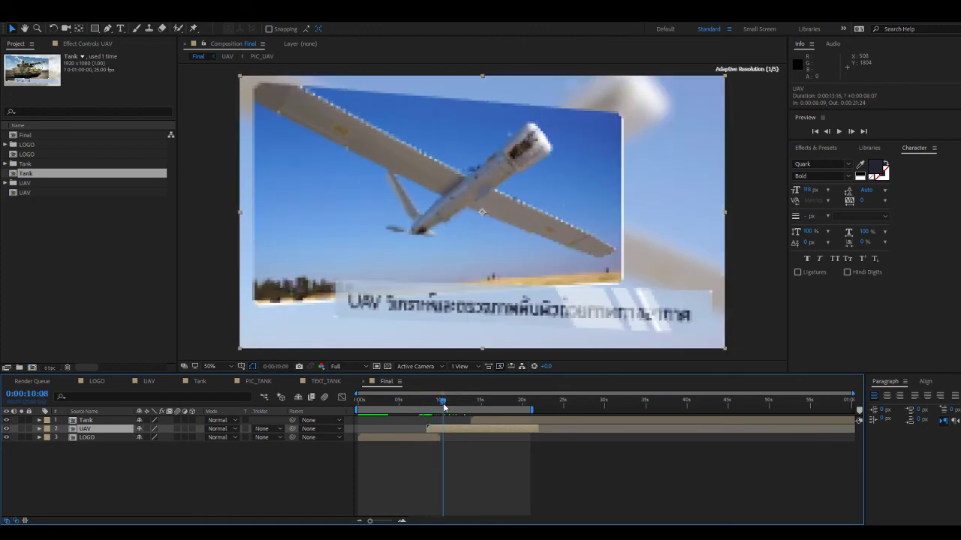